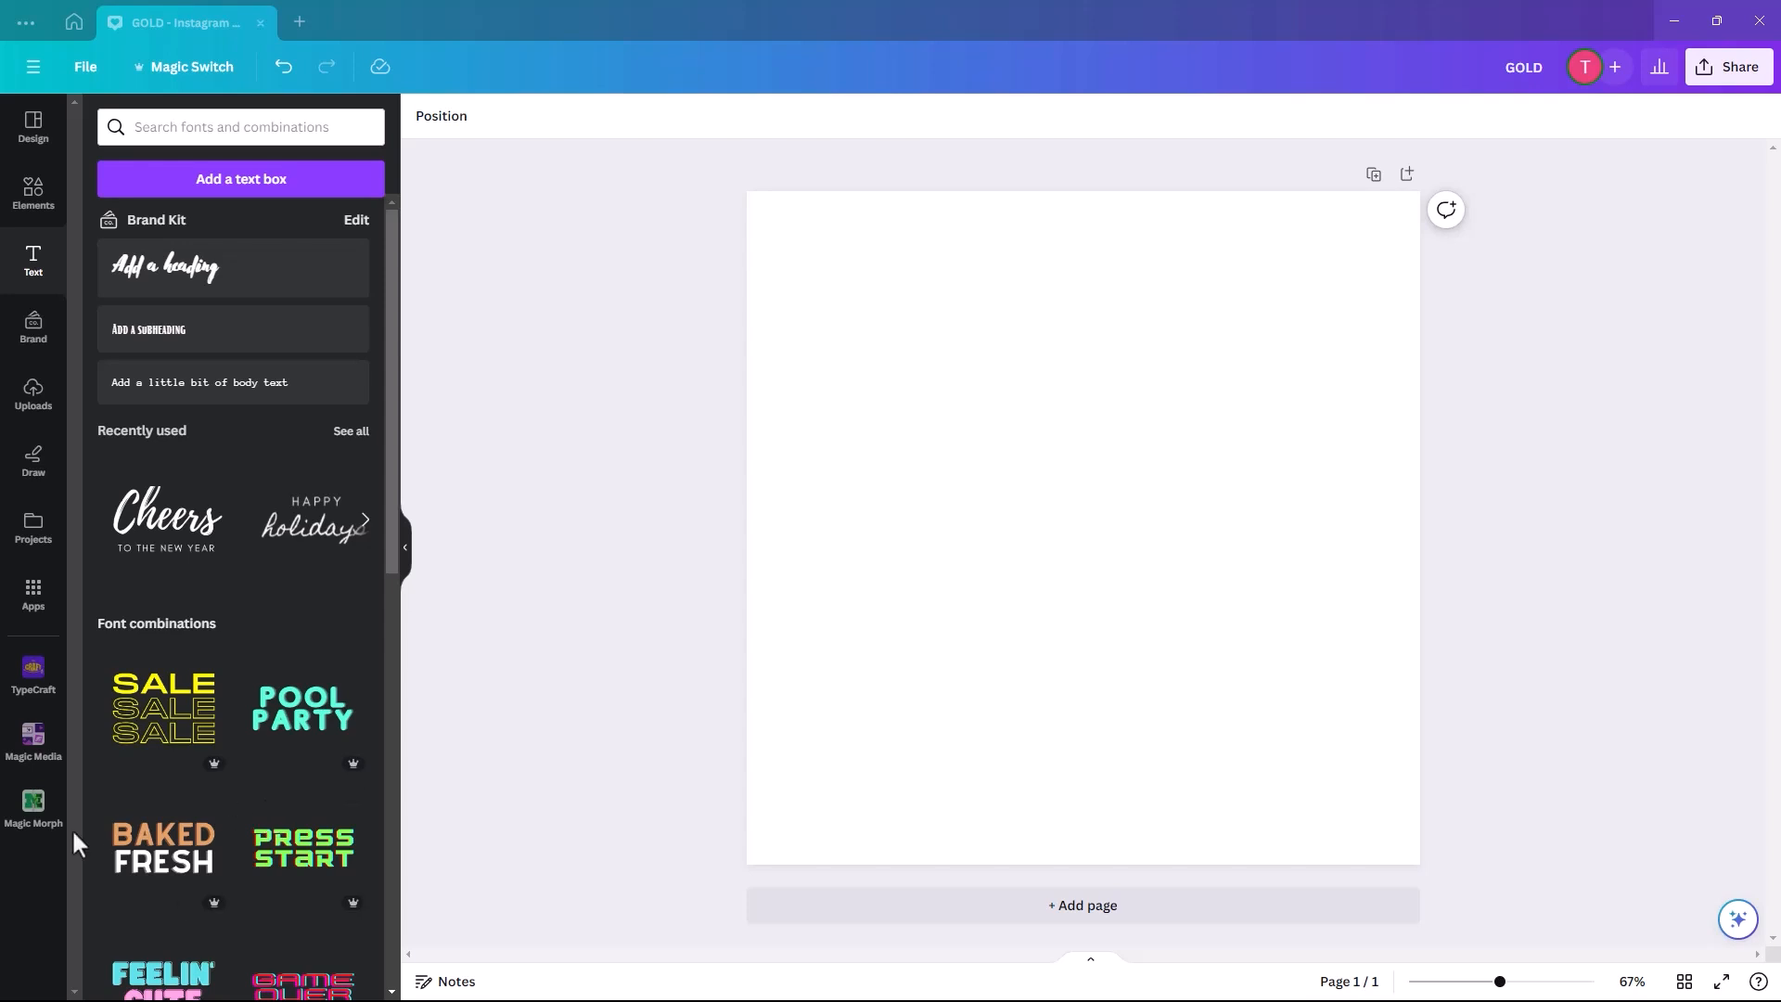
# Add a text box reading "GOLD" to the blank page.
pyautogui.click(232, 181)
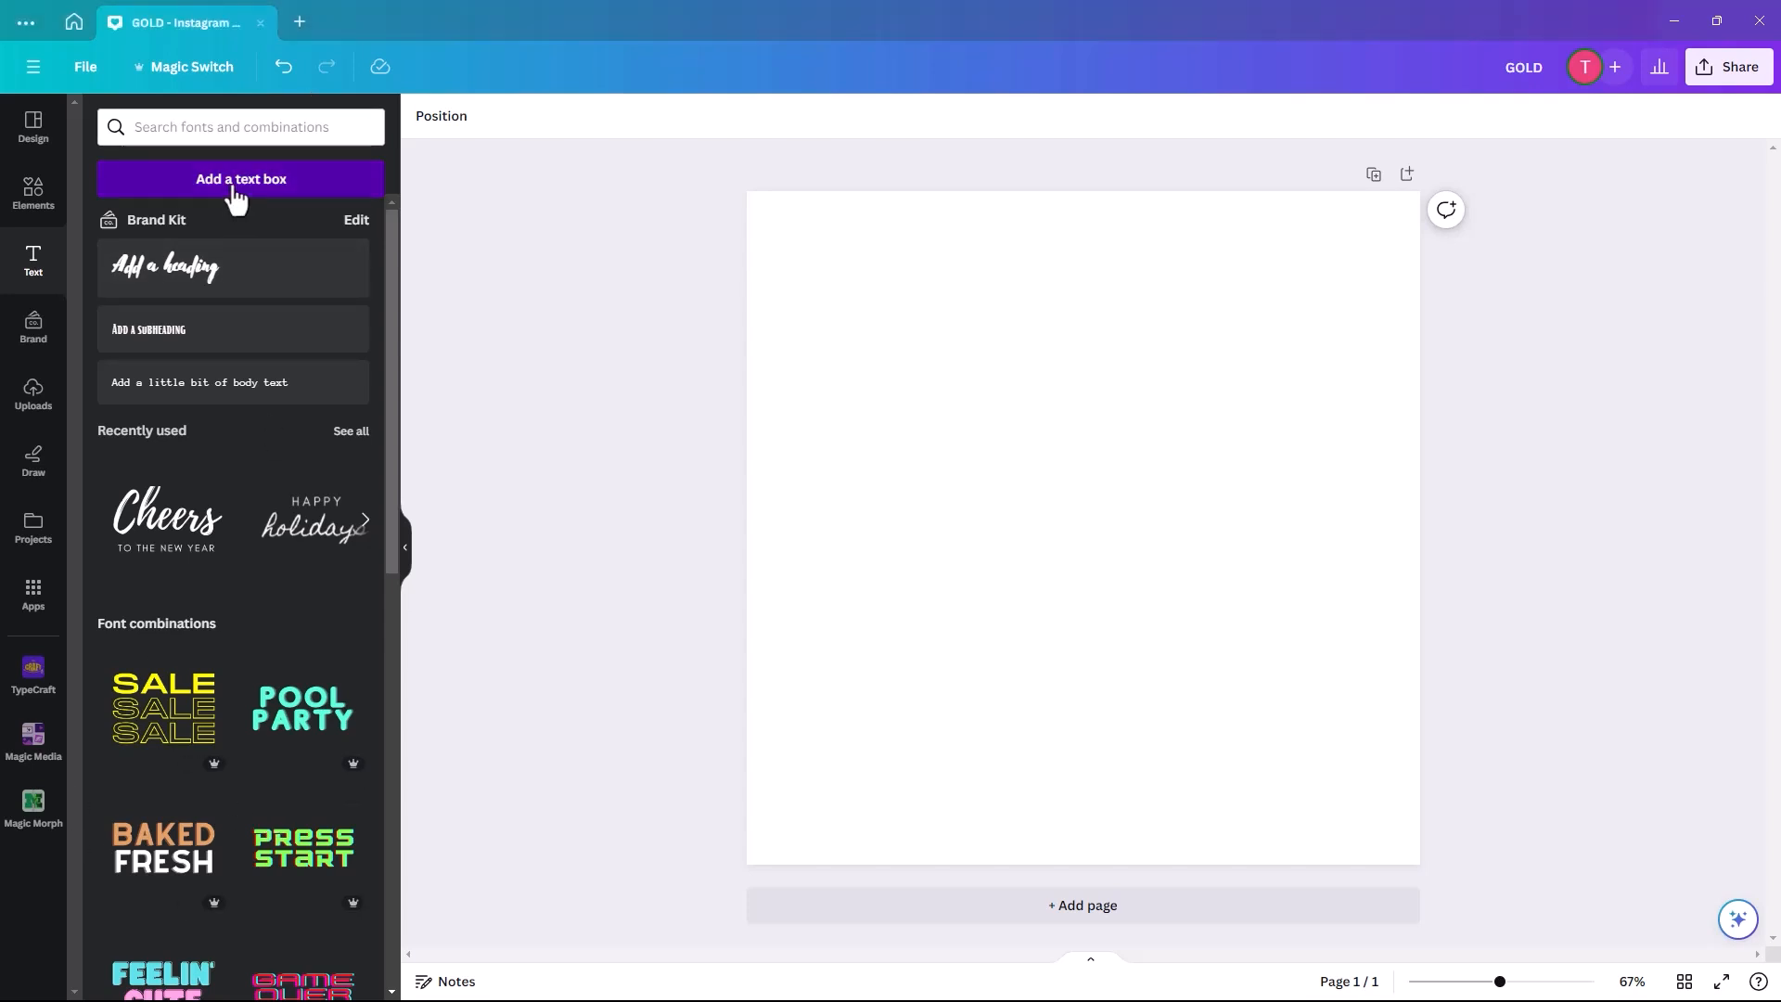
pyautogui.moveTo(1010, 519); pyautogui.dragTo(854, 451)
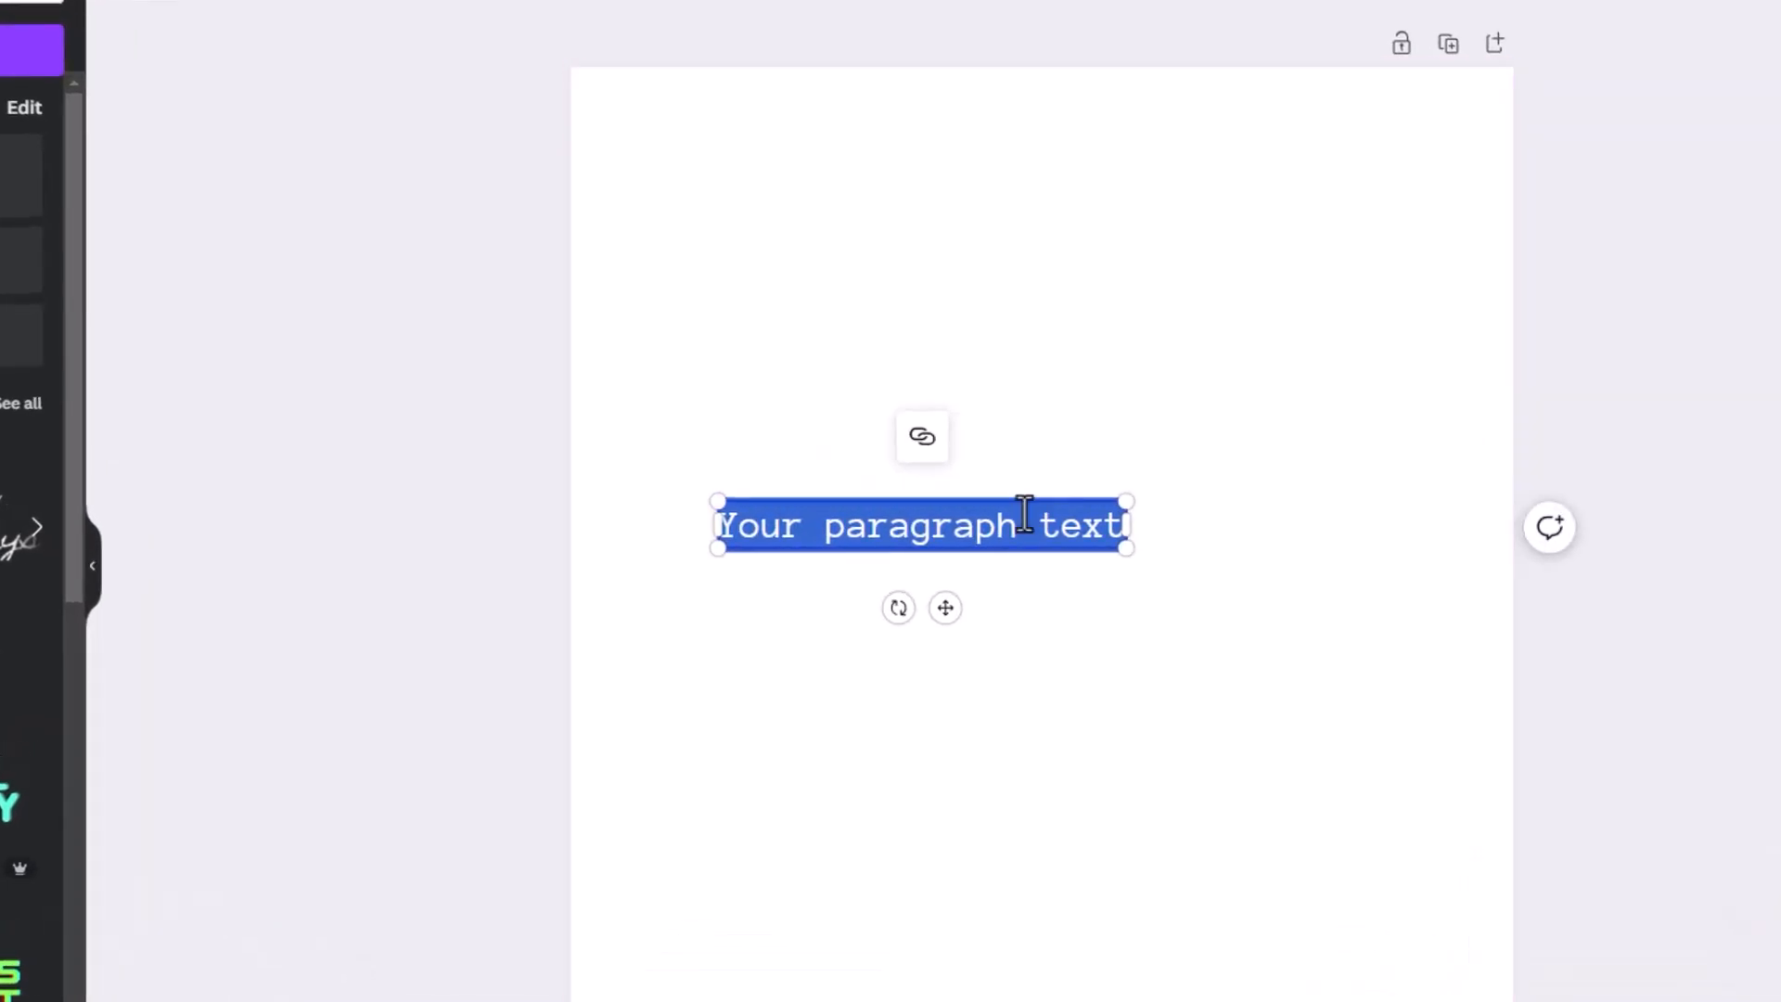
pyautogui.write('GOLD')
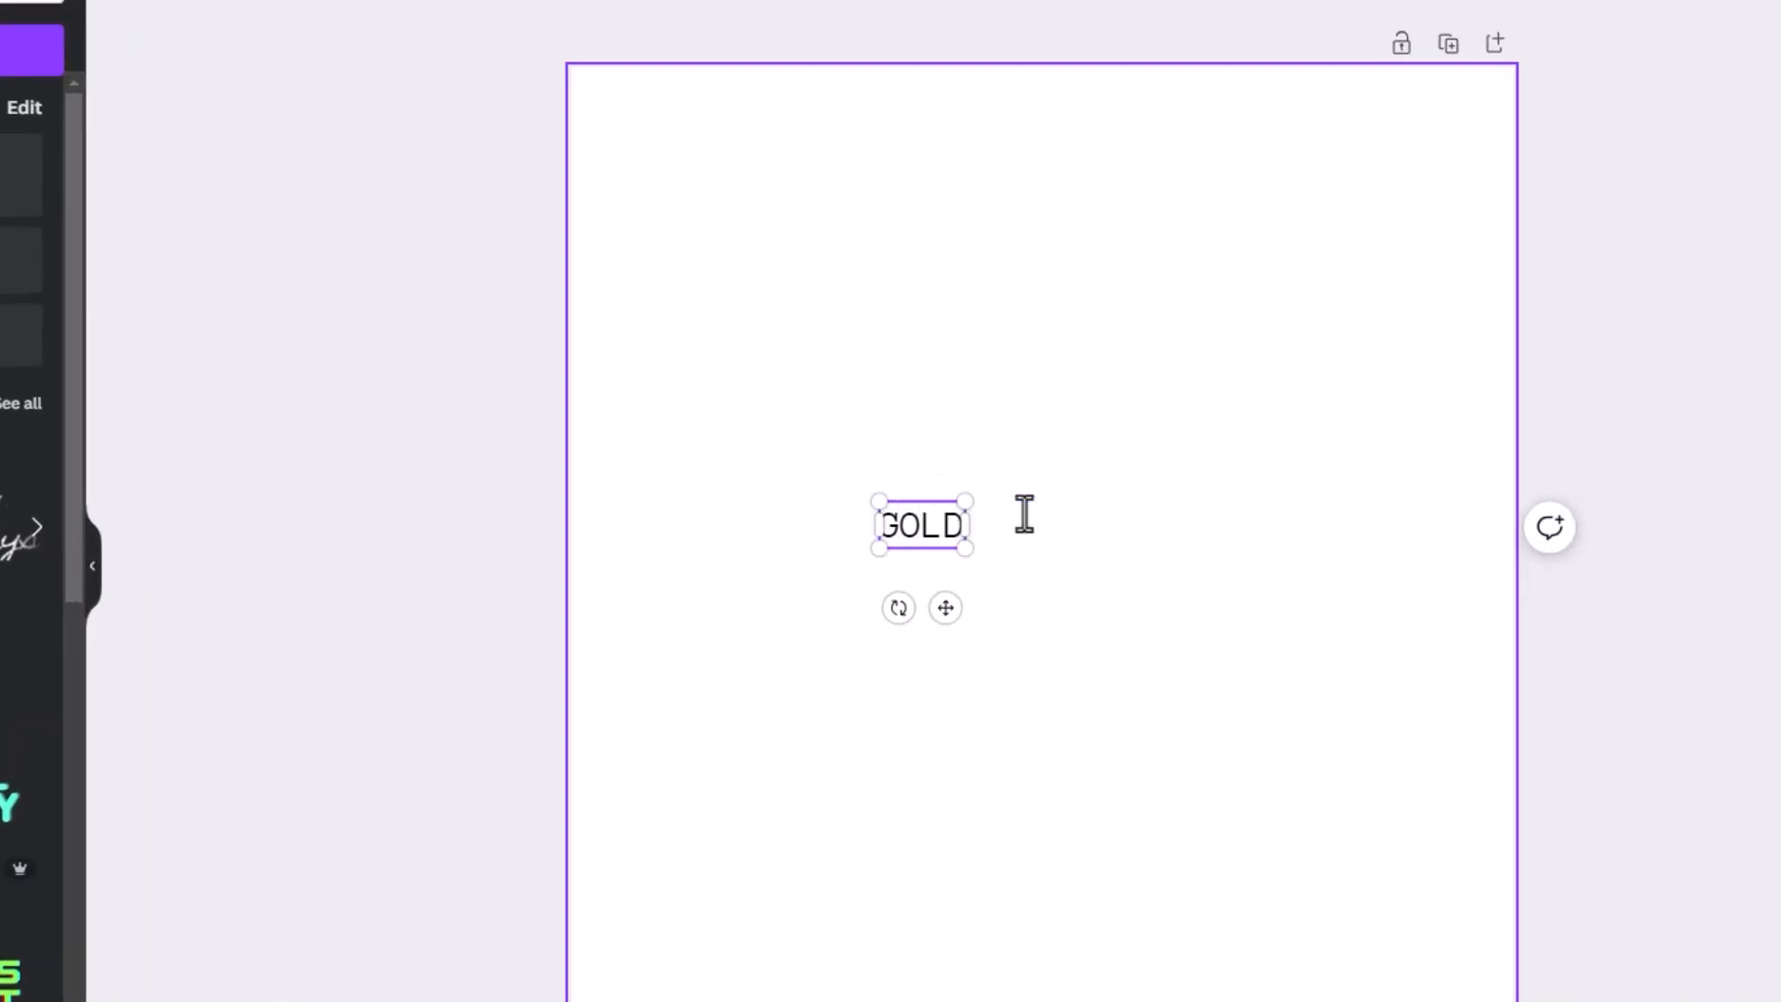
# Enlarge the GOLD text to about font size 261 and position it in the upper part of the page.
pyautogui.hotkey('ctrl', 'a')
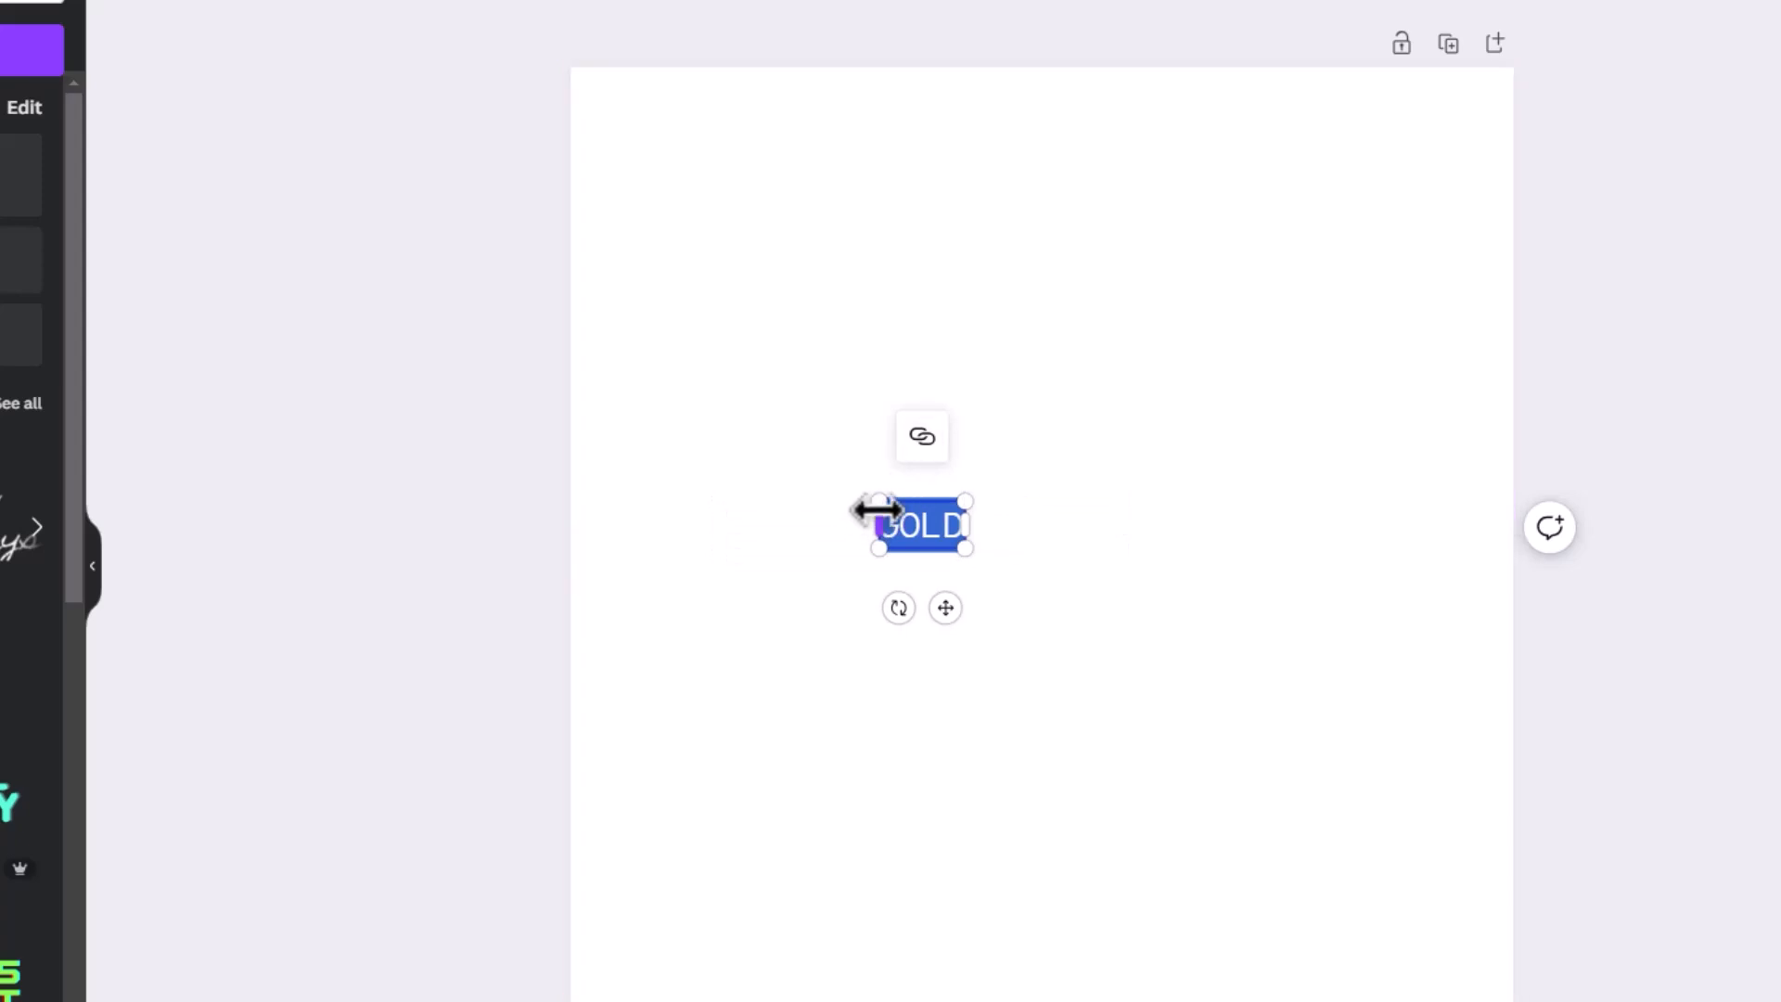
pyautogui.moveTo(867, 497); pyautogui.dragTo(666, 380)
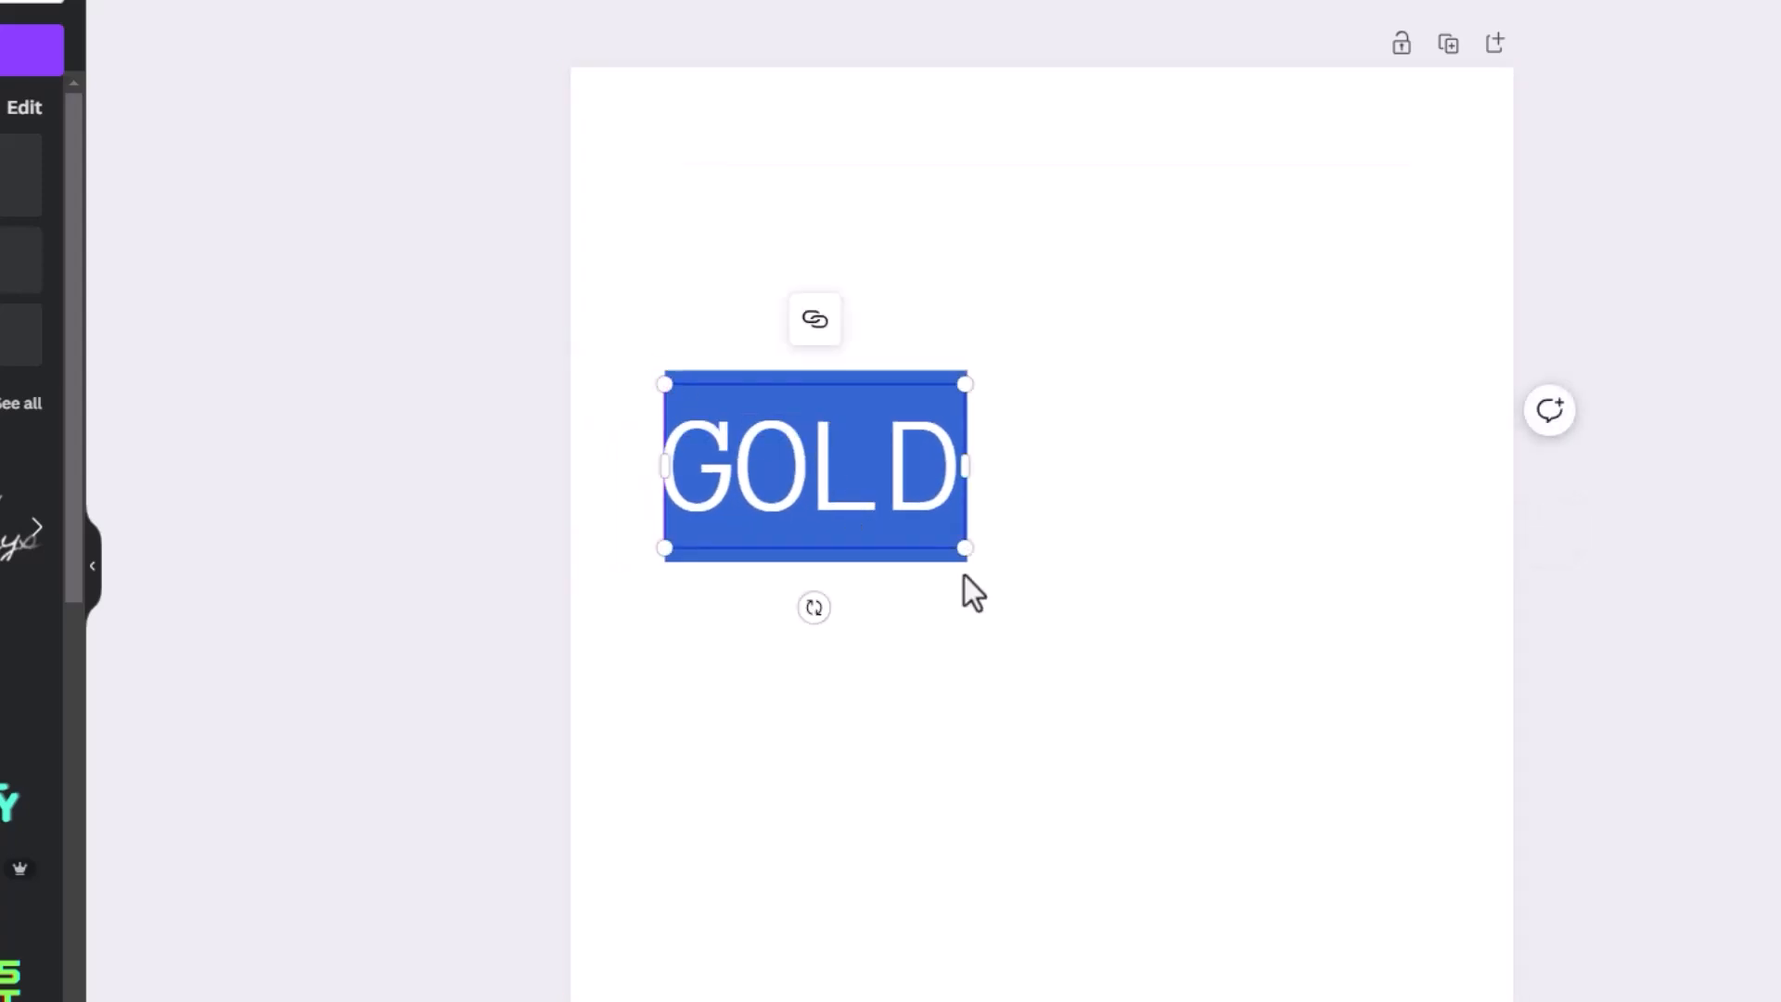
pyautogui.moveTo(964, 554); pyautogui.dragTo(1273, 733)
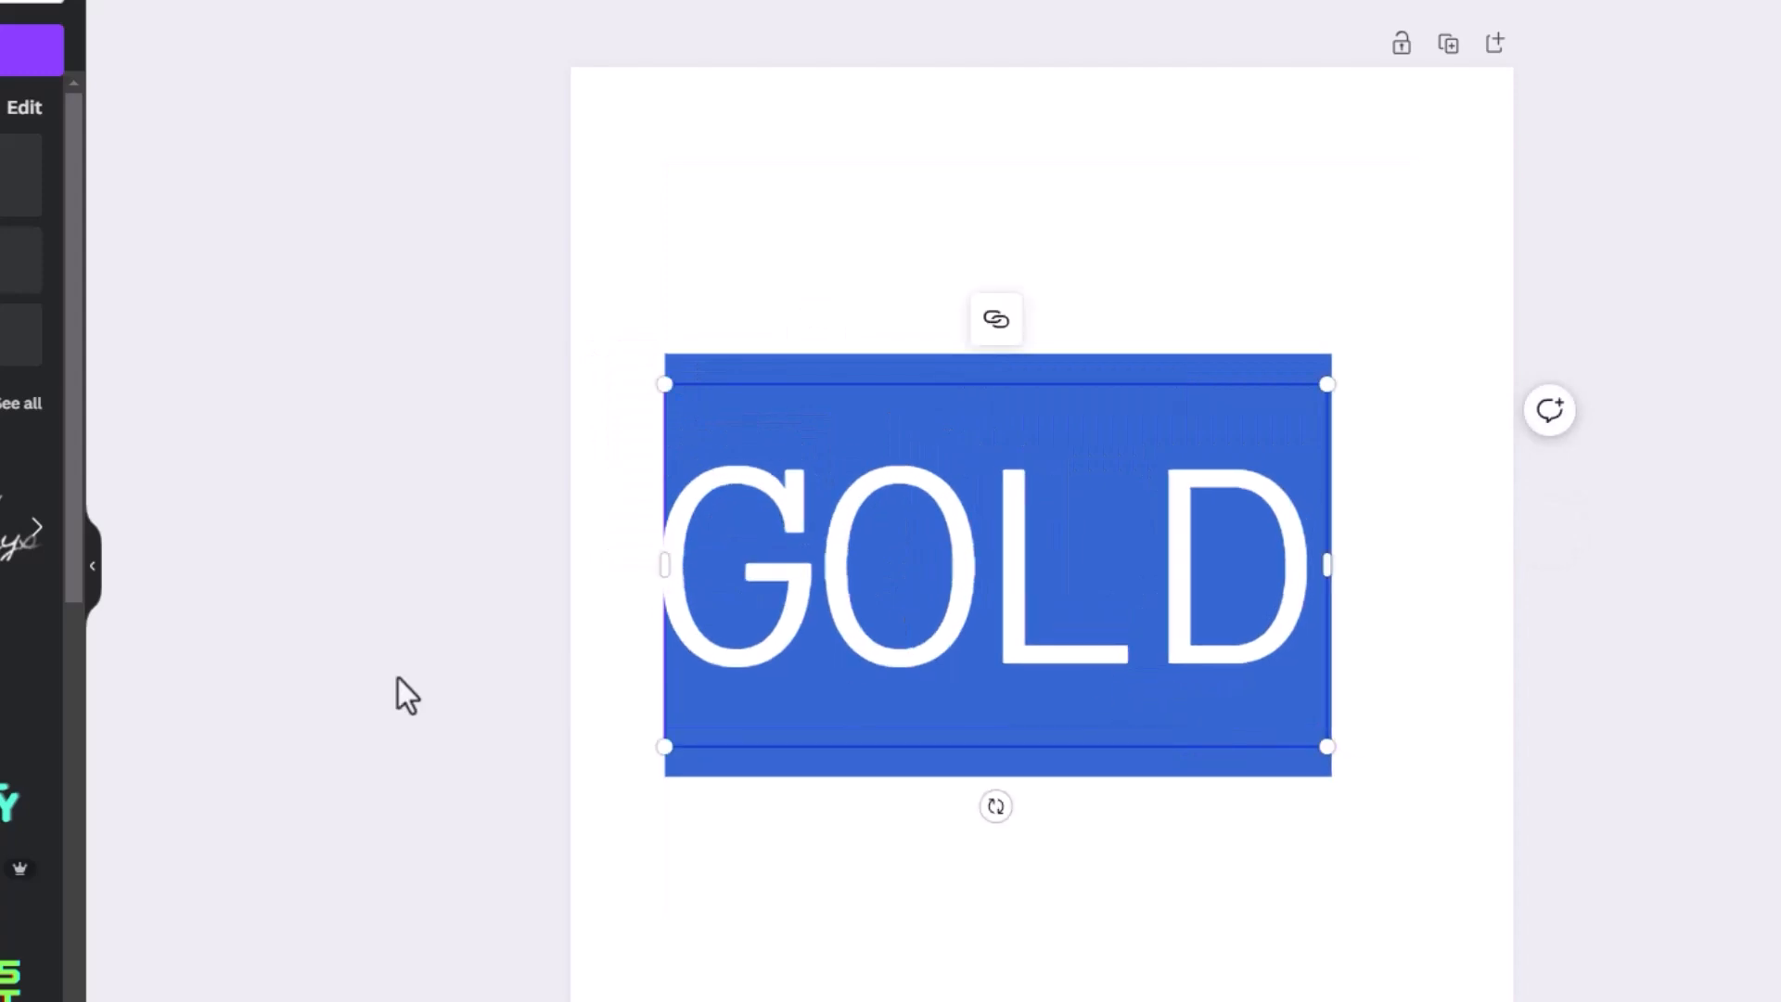
pyautogui.click(569, 623)
pyautogui.moveTo(895, 653); pyautogui.dragTo(917, 492)
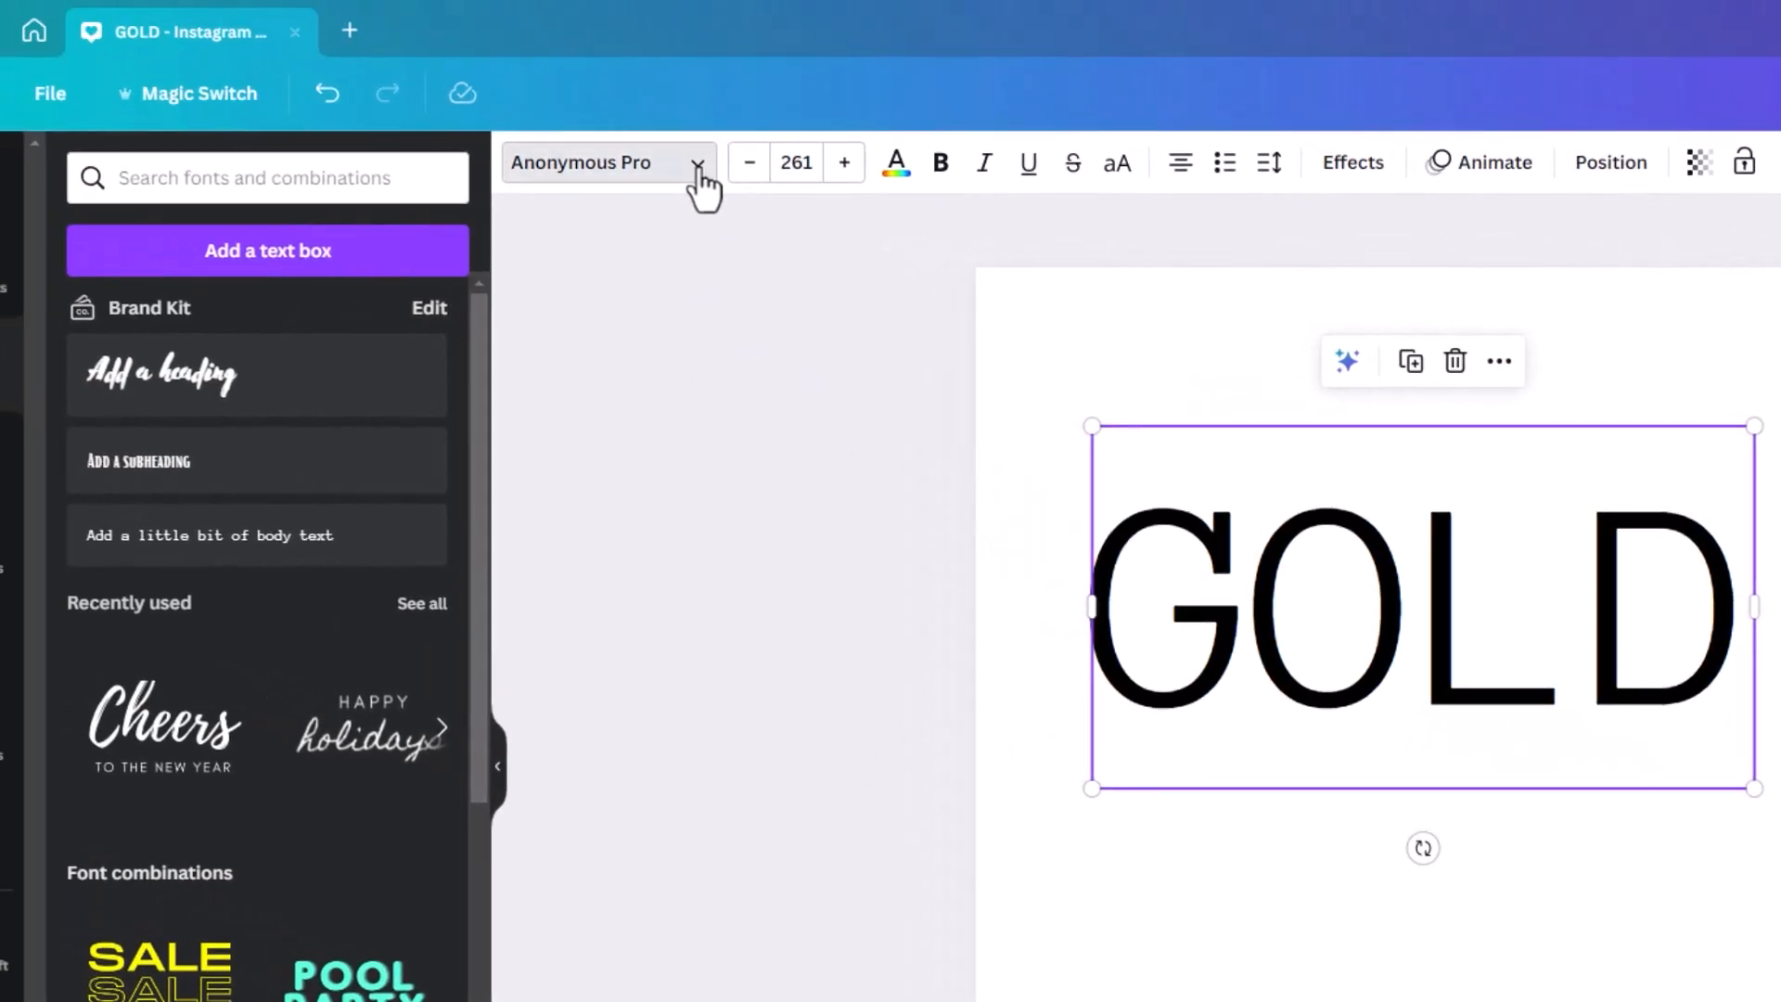
# Change the GOLD text to the Fabrica font at size 211, keeping the text box selected.
pyautogui.click(698, 167)
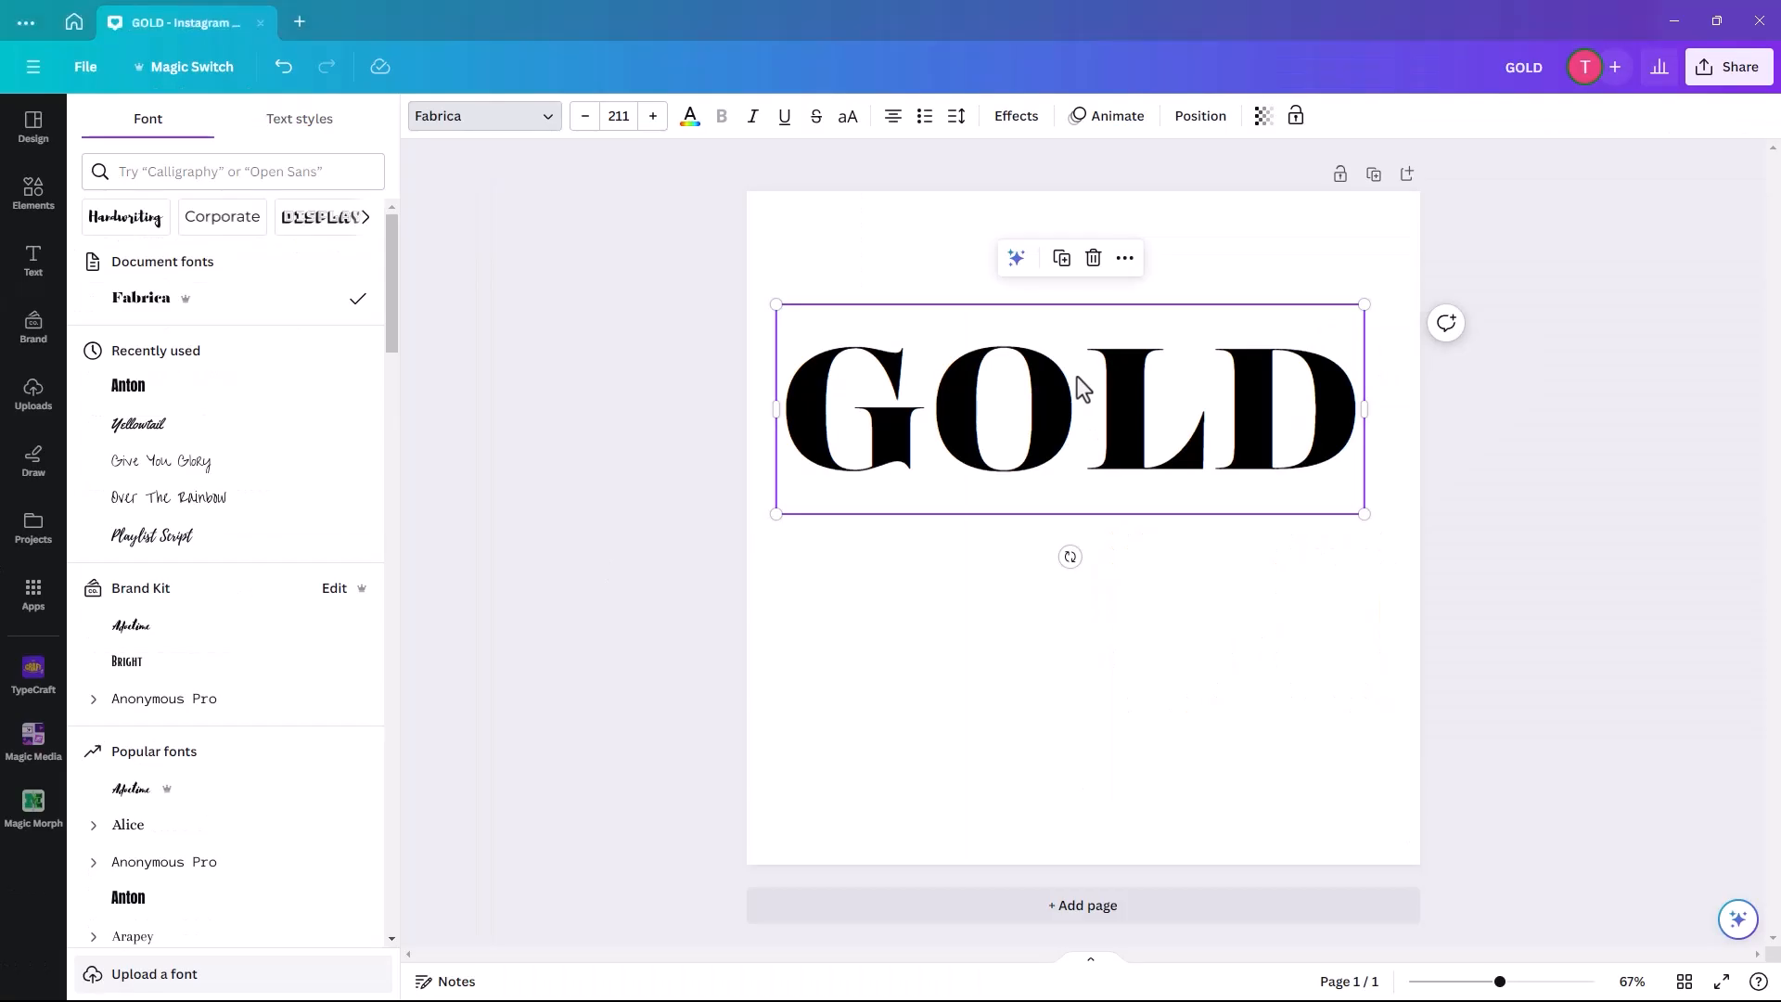
pyautogui.doubleClick(1073, 385)
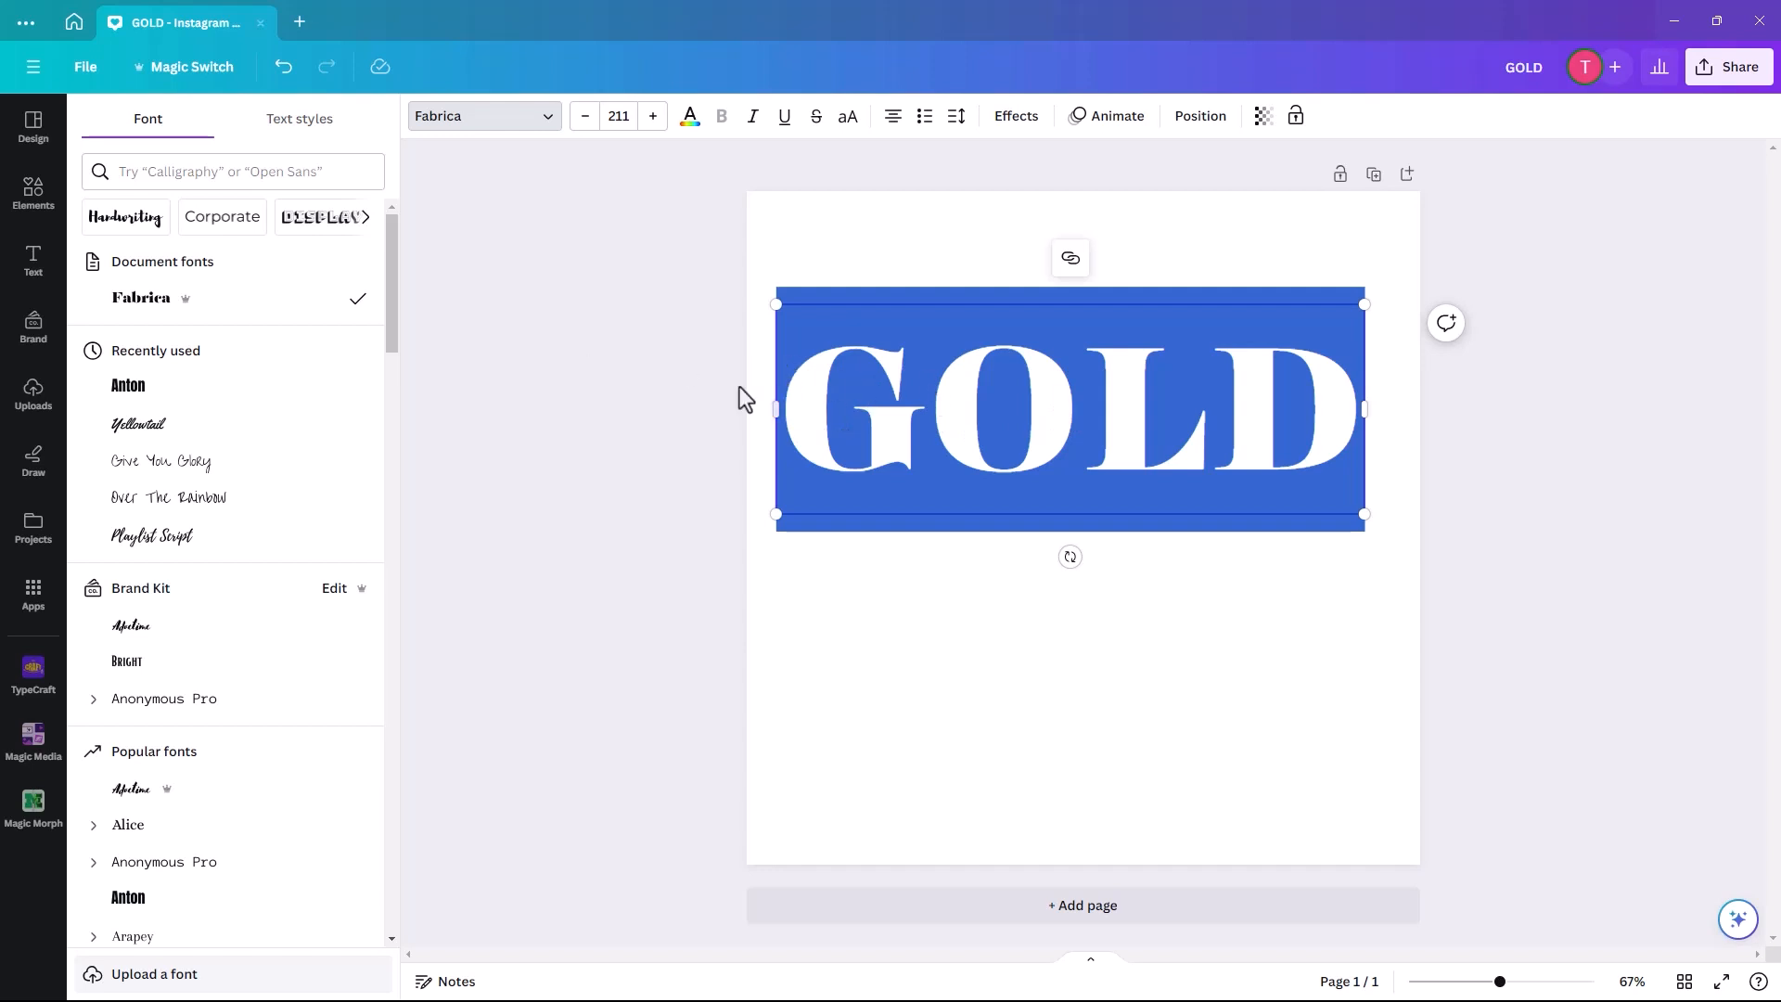
pyautogui.click(906, 266)
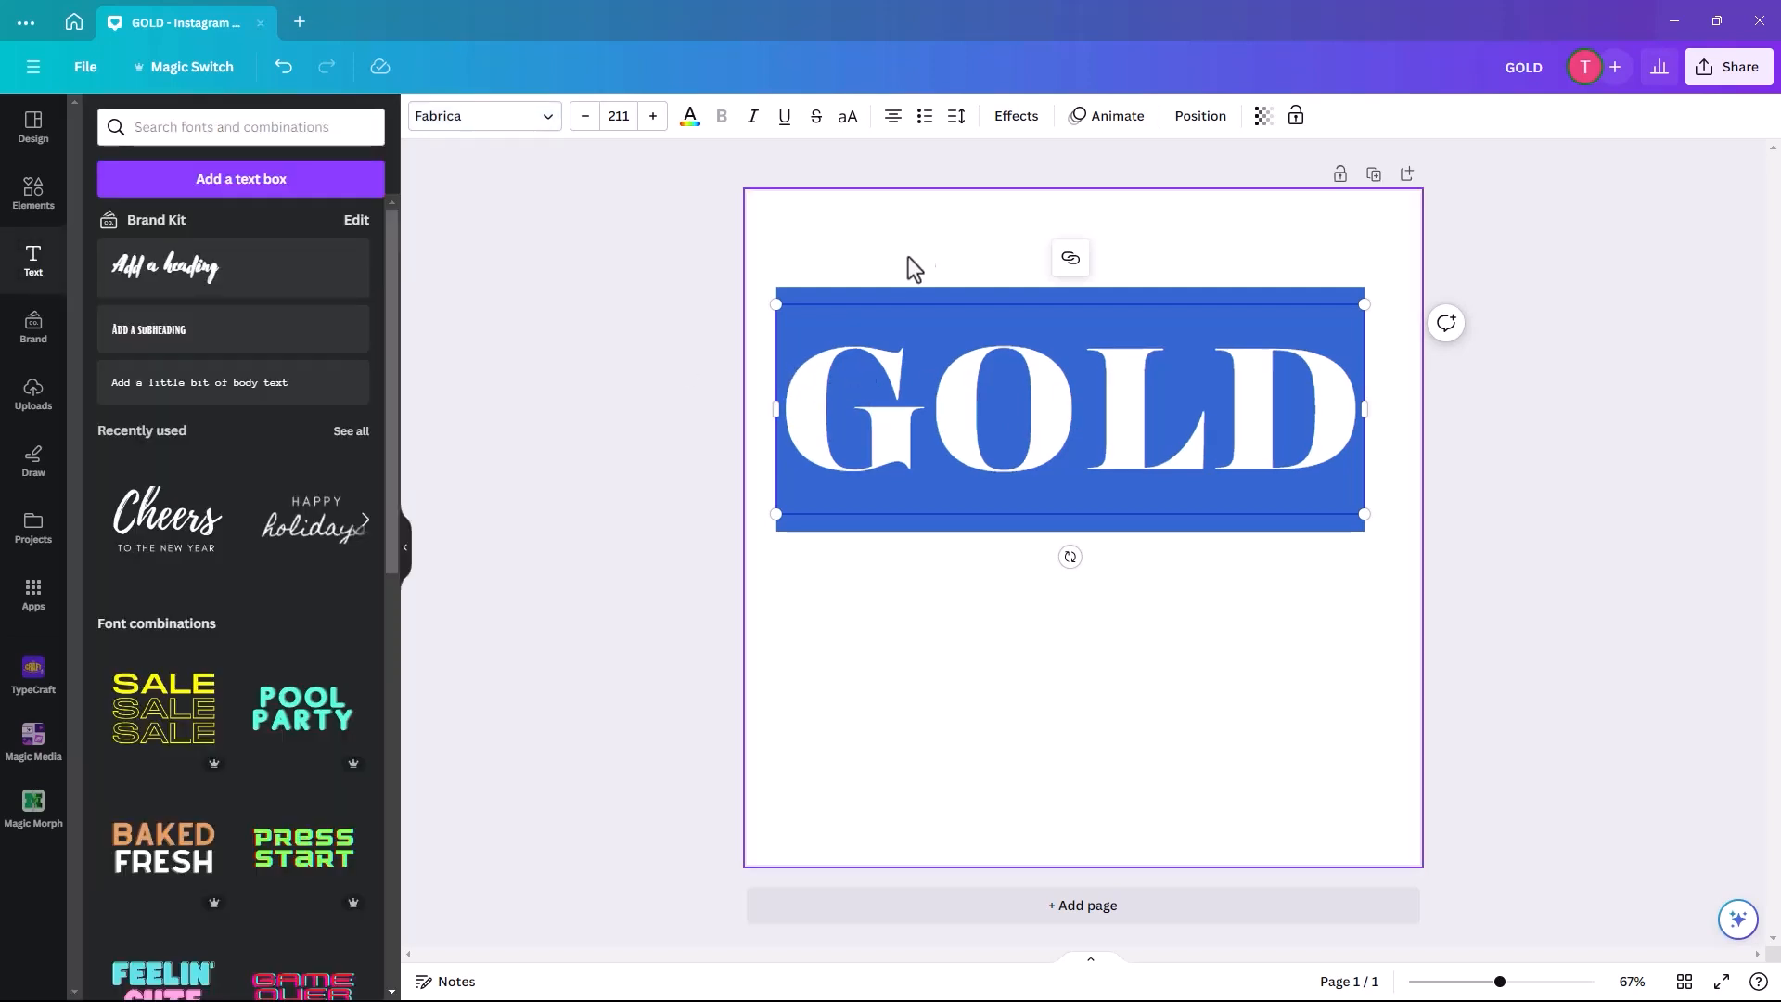
pyautogui.click(965, 365)
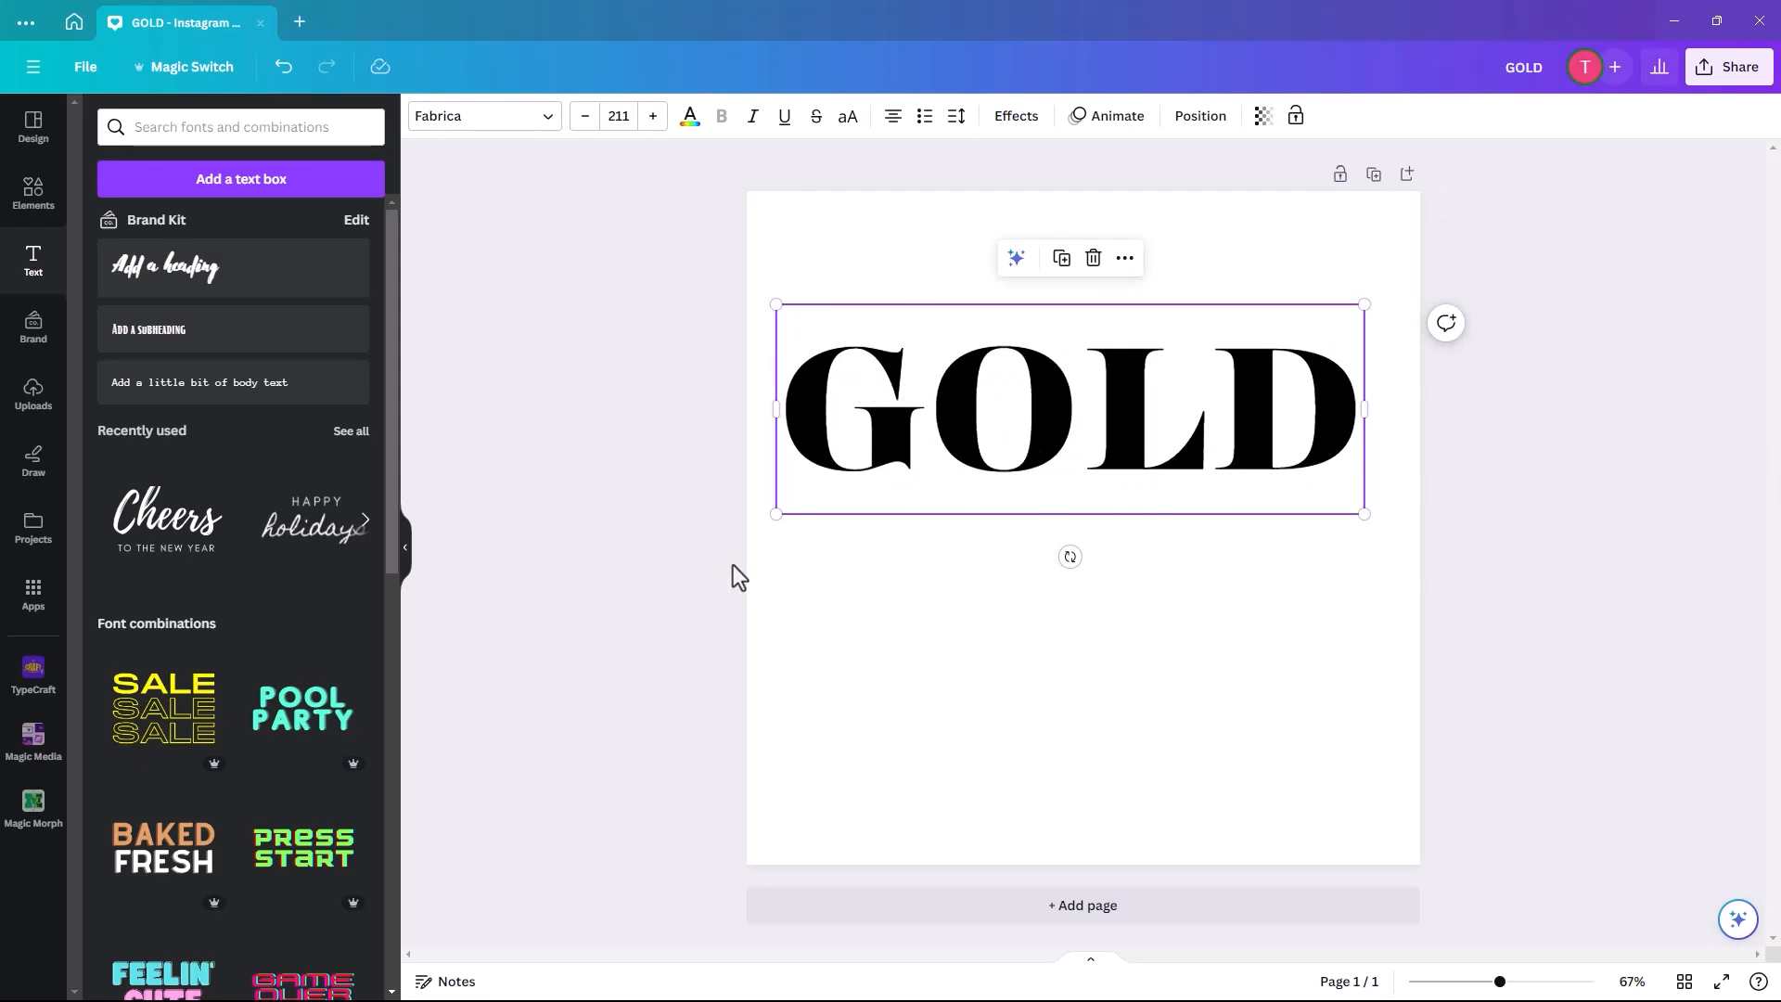
# Search the available apps for Magic Morph.
pyautogui.click(34, 593)
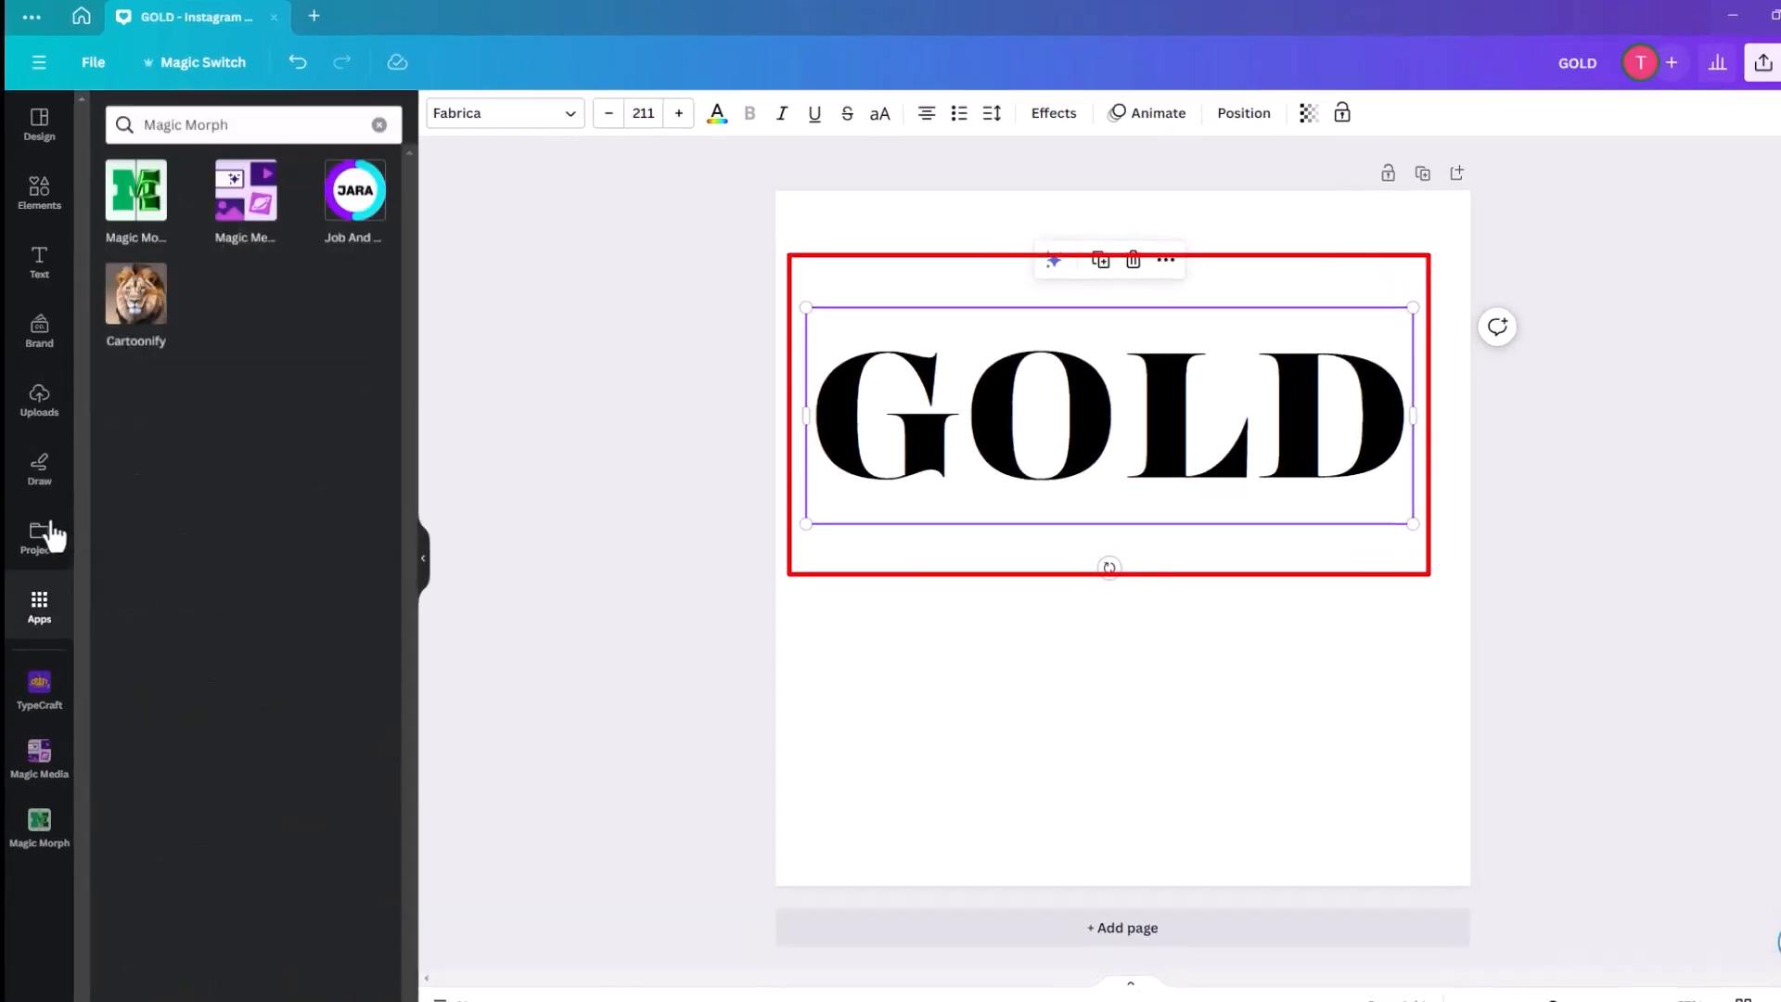
pyautogui.click(232, 112)
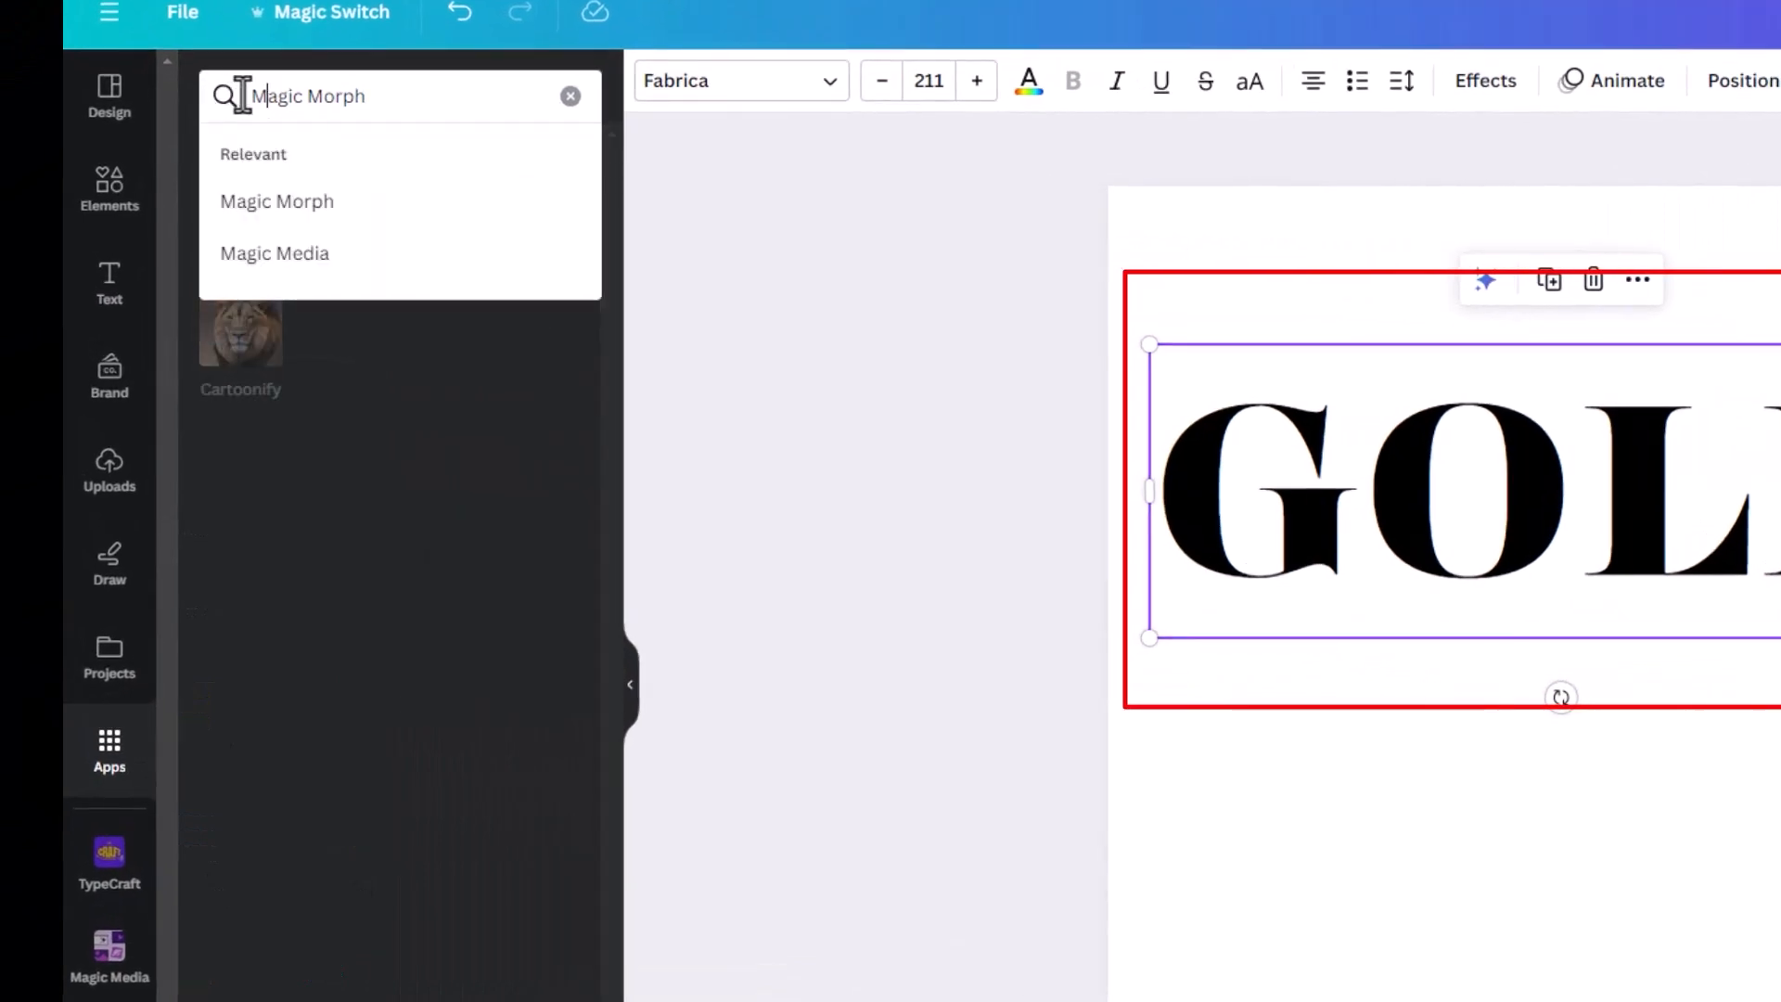
pyautogui.moveTo(227, 103); pyautogui.dragTo(405, 116)
pyautogui.write('magic')
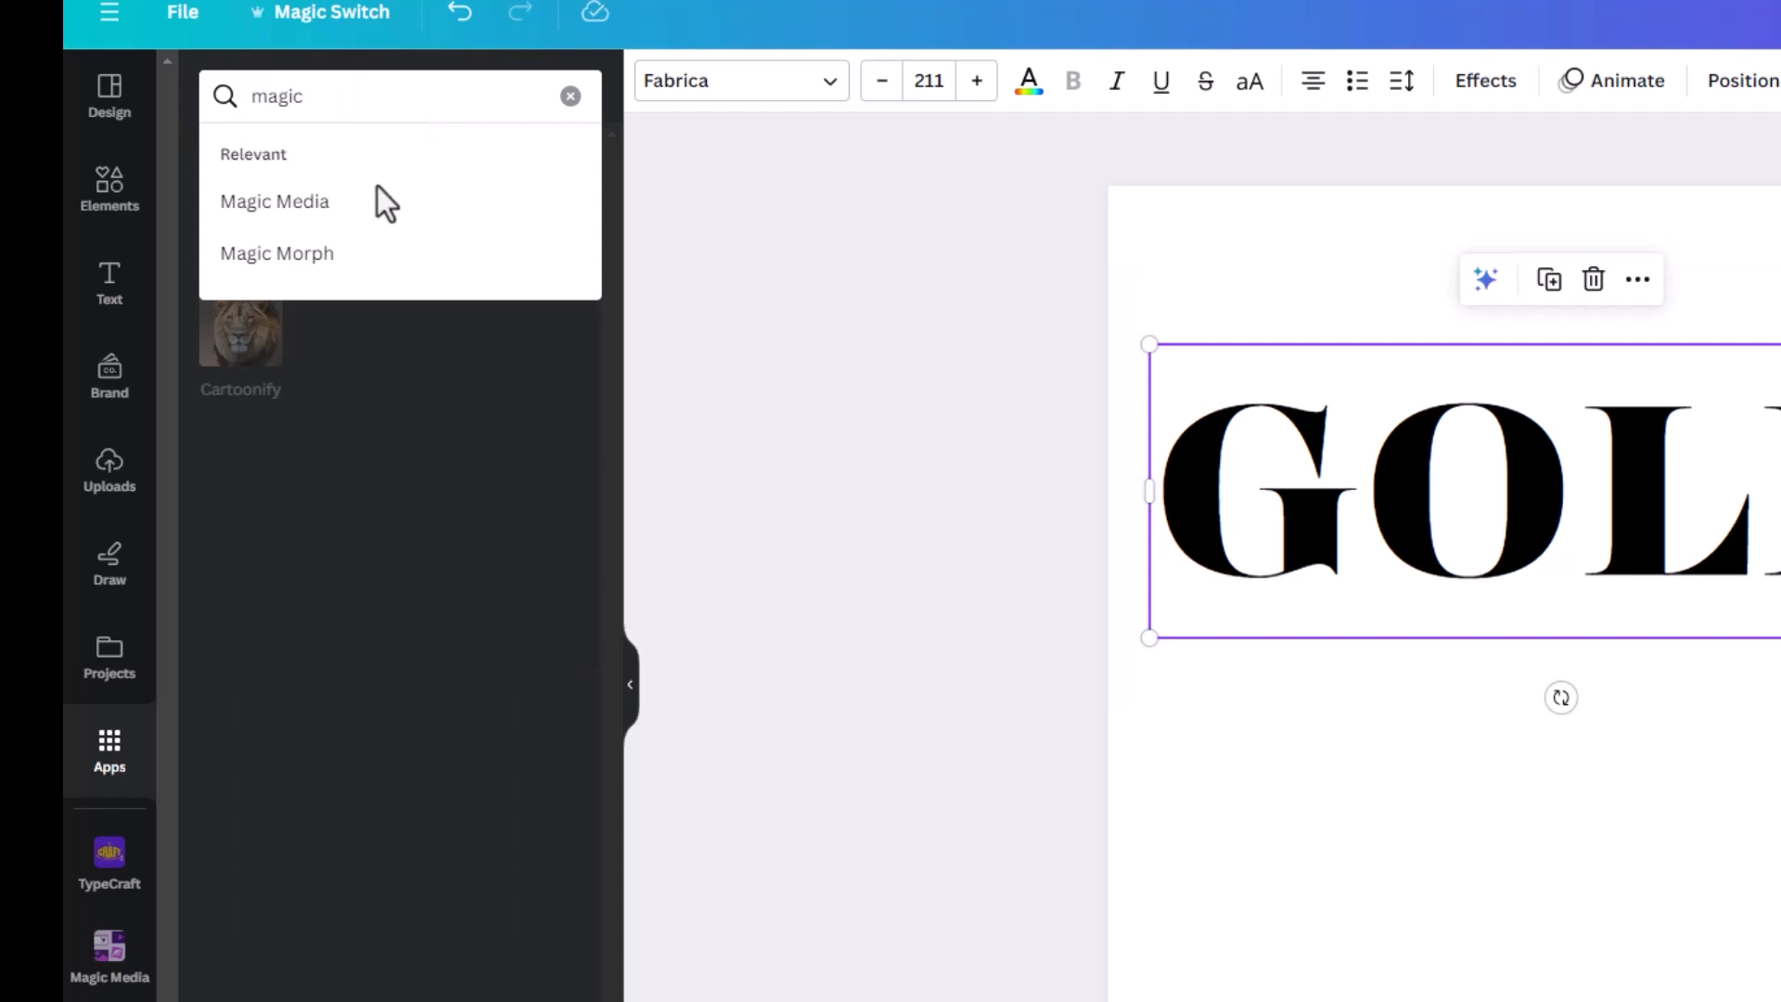
pyautogui.click(313, 262)
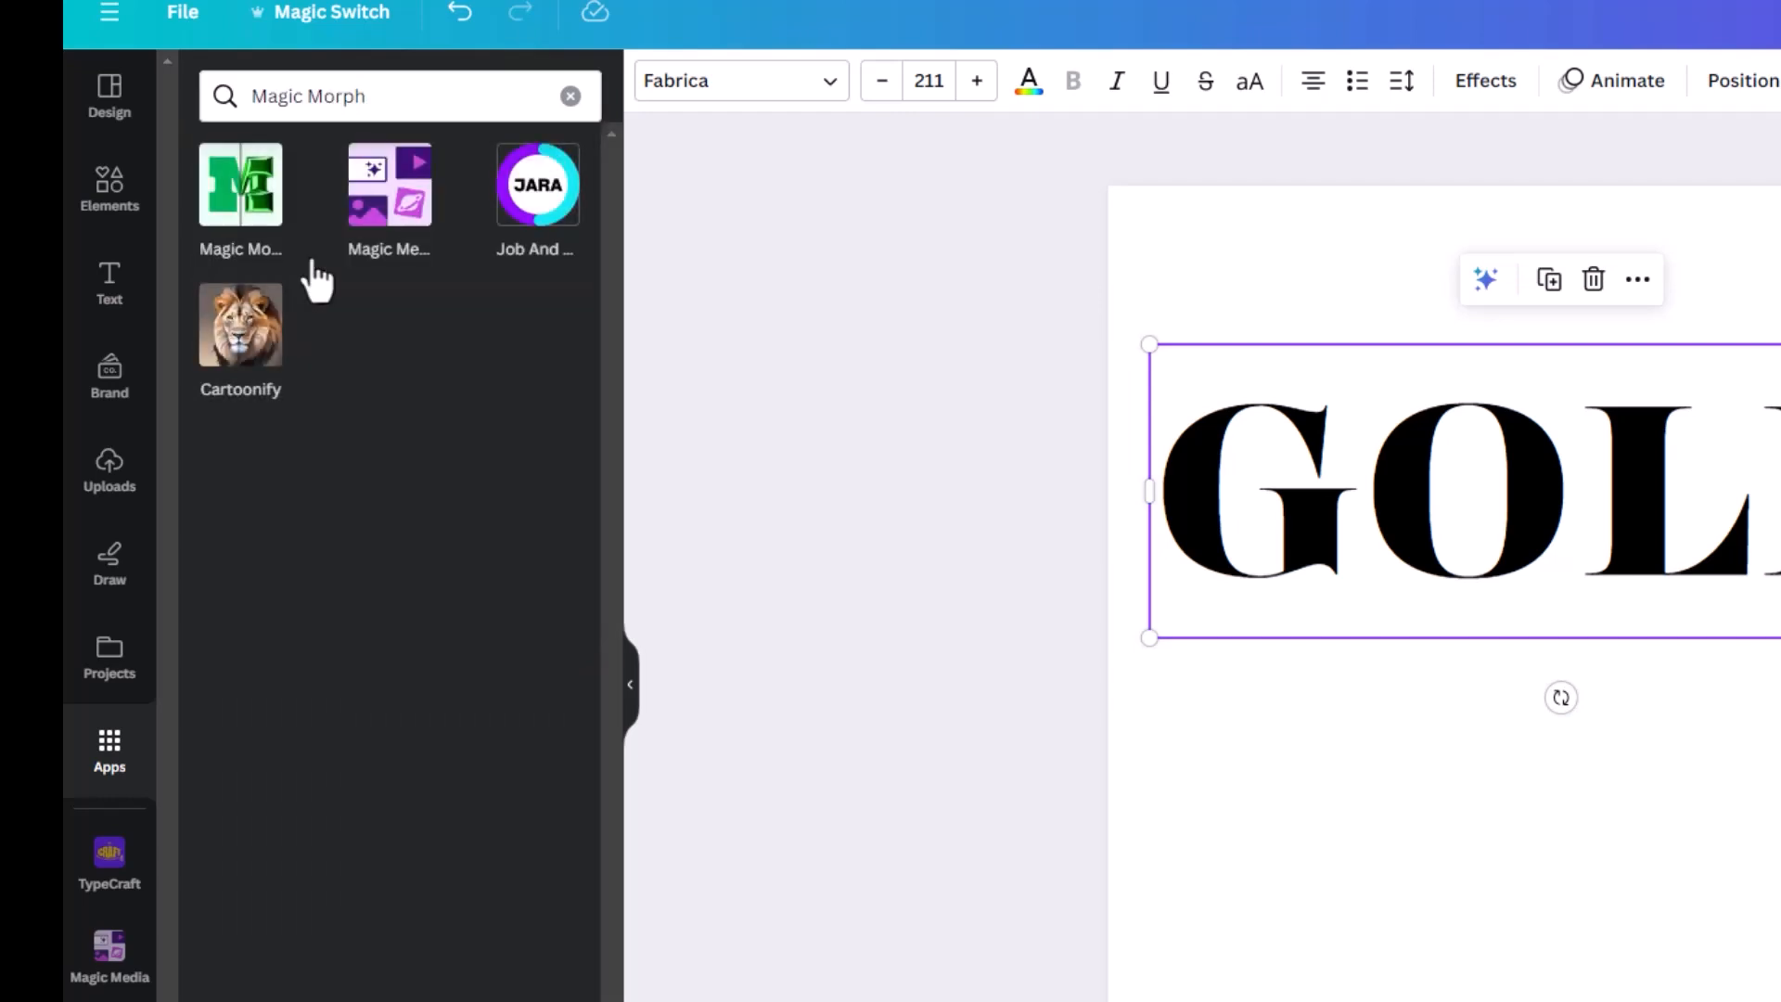
# Generate Magic Morph versions of the GOLD text using the description "3d gold letters".
pyautogui.click(225, 216)
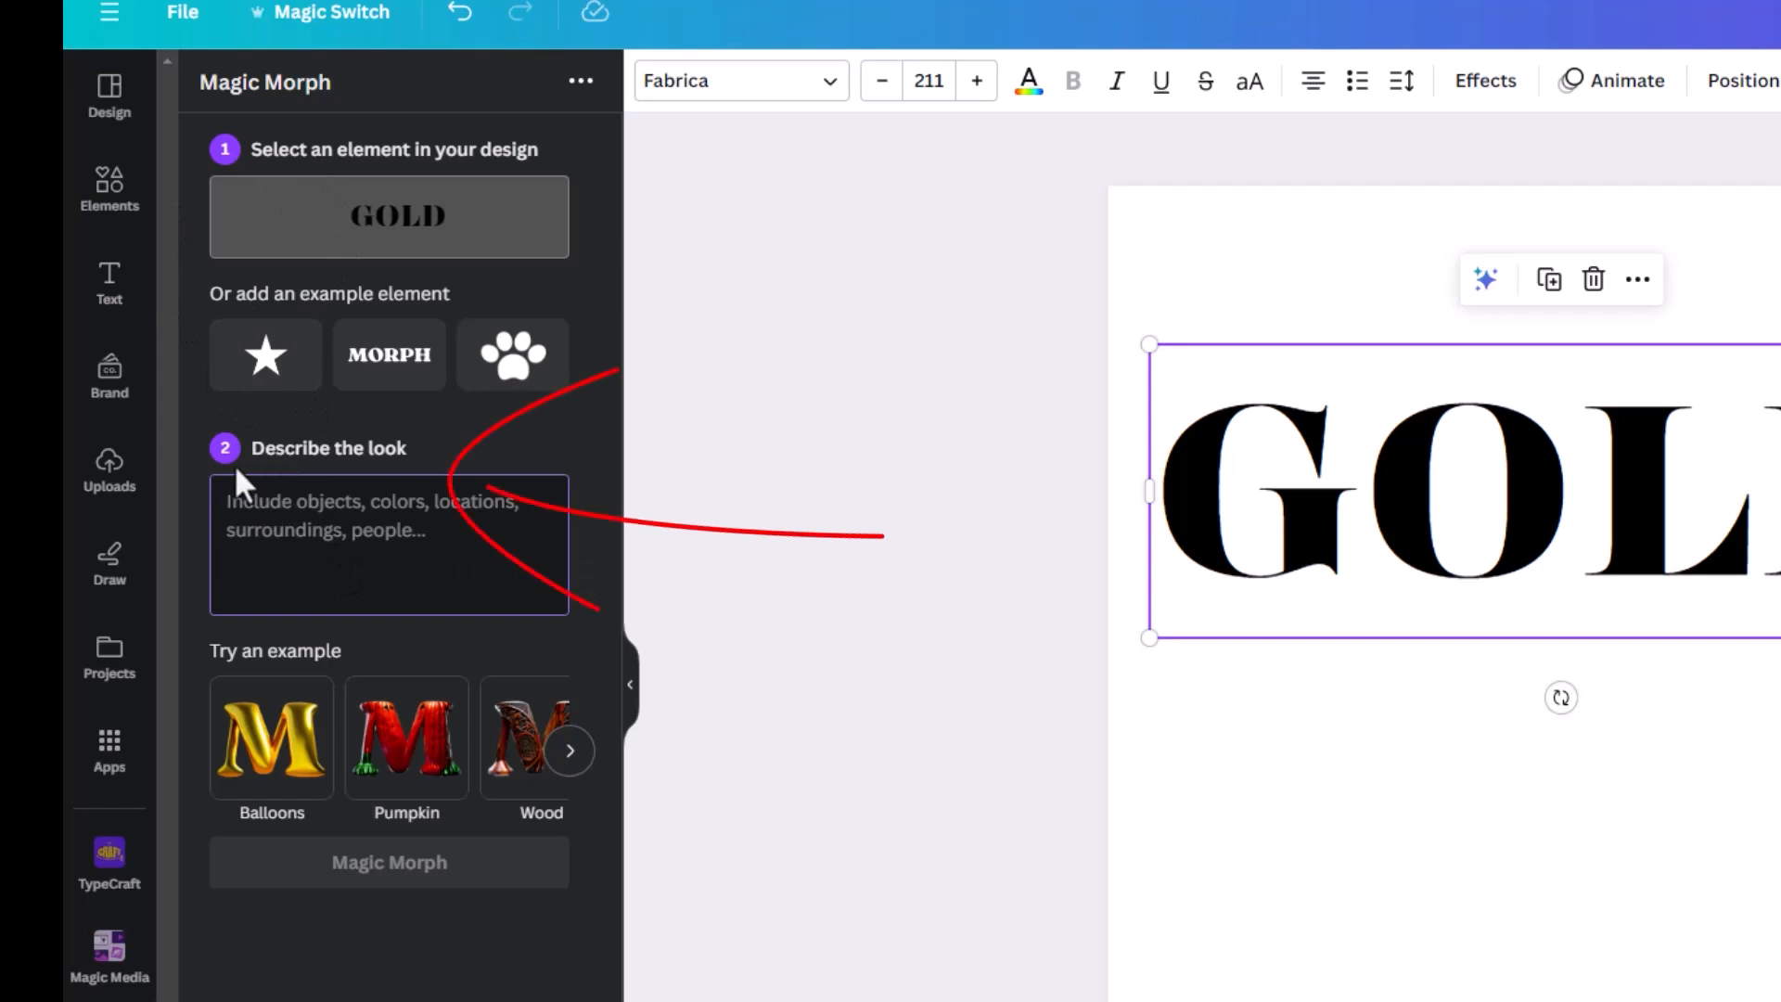
pyautogui.write('3d gold letters')
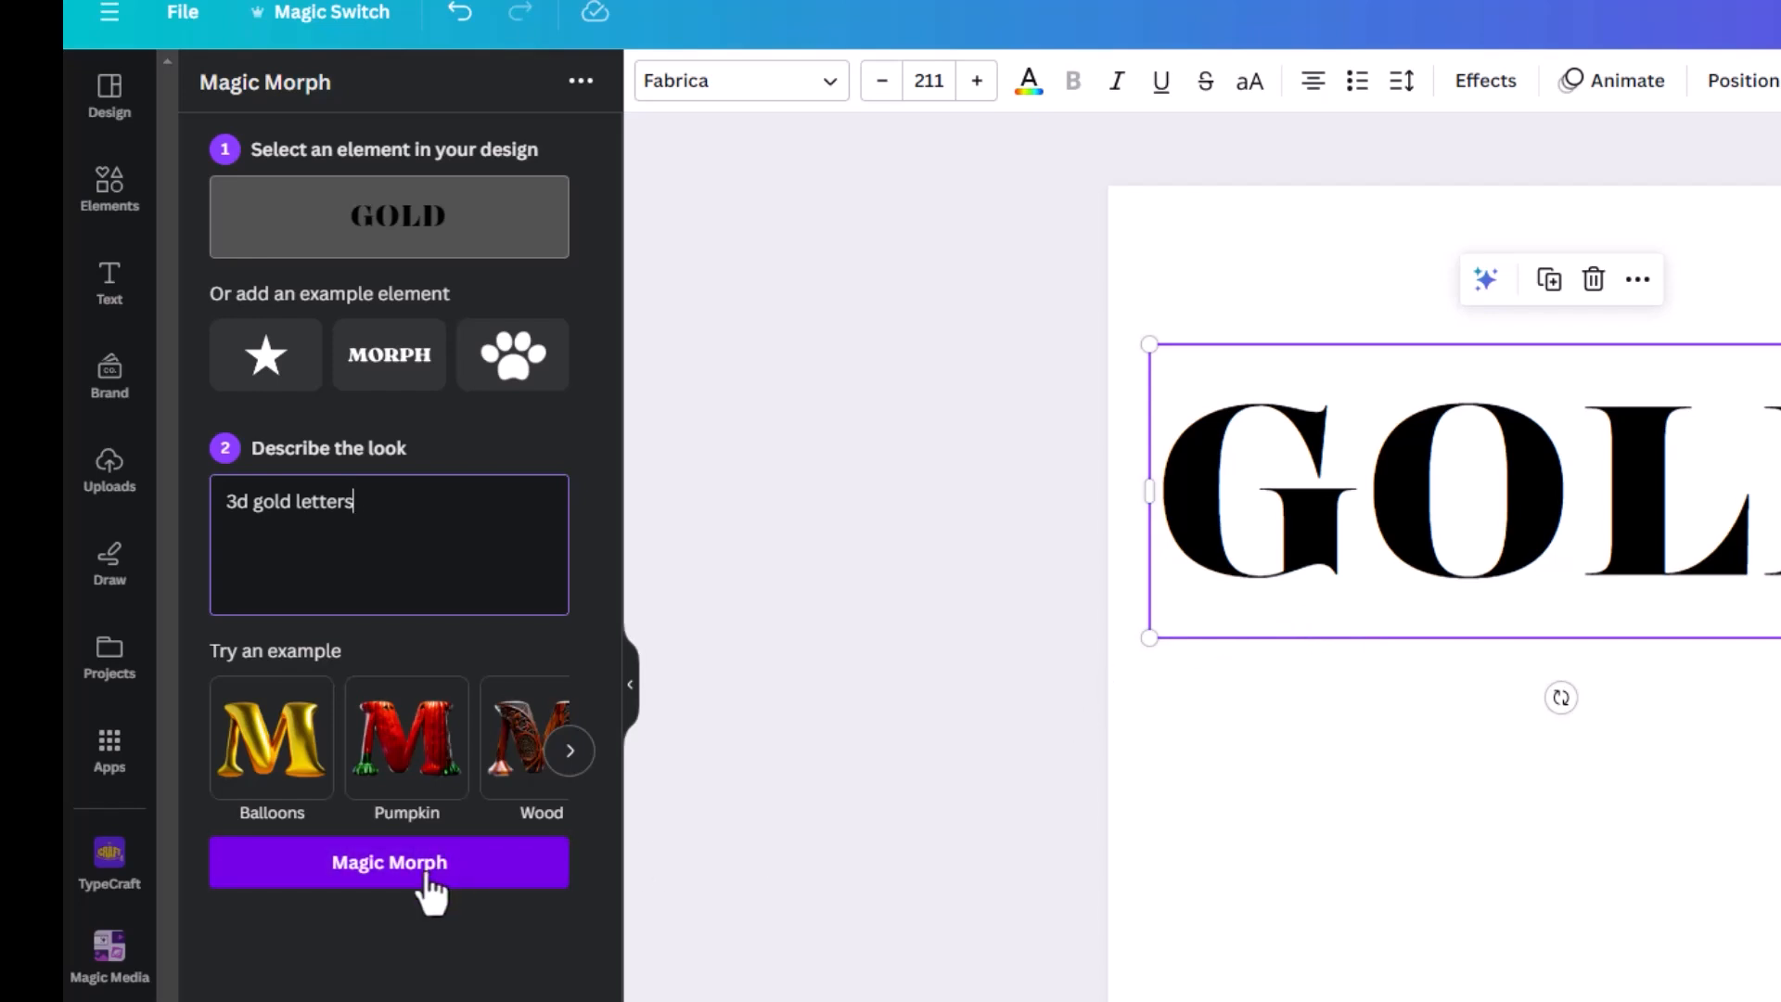
pyautogui.click(371, 877)
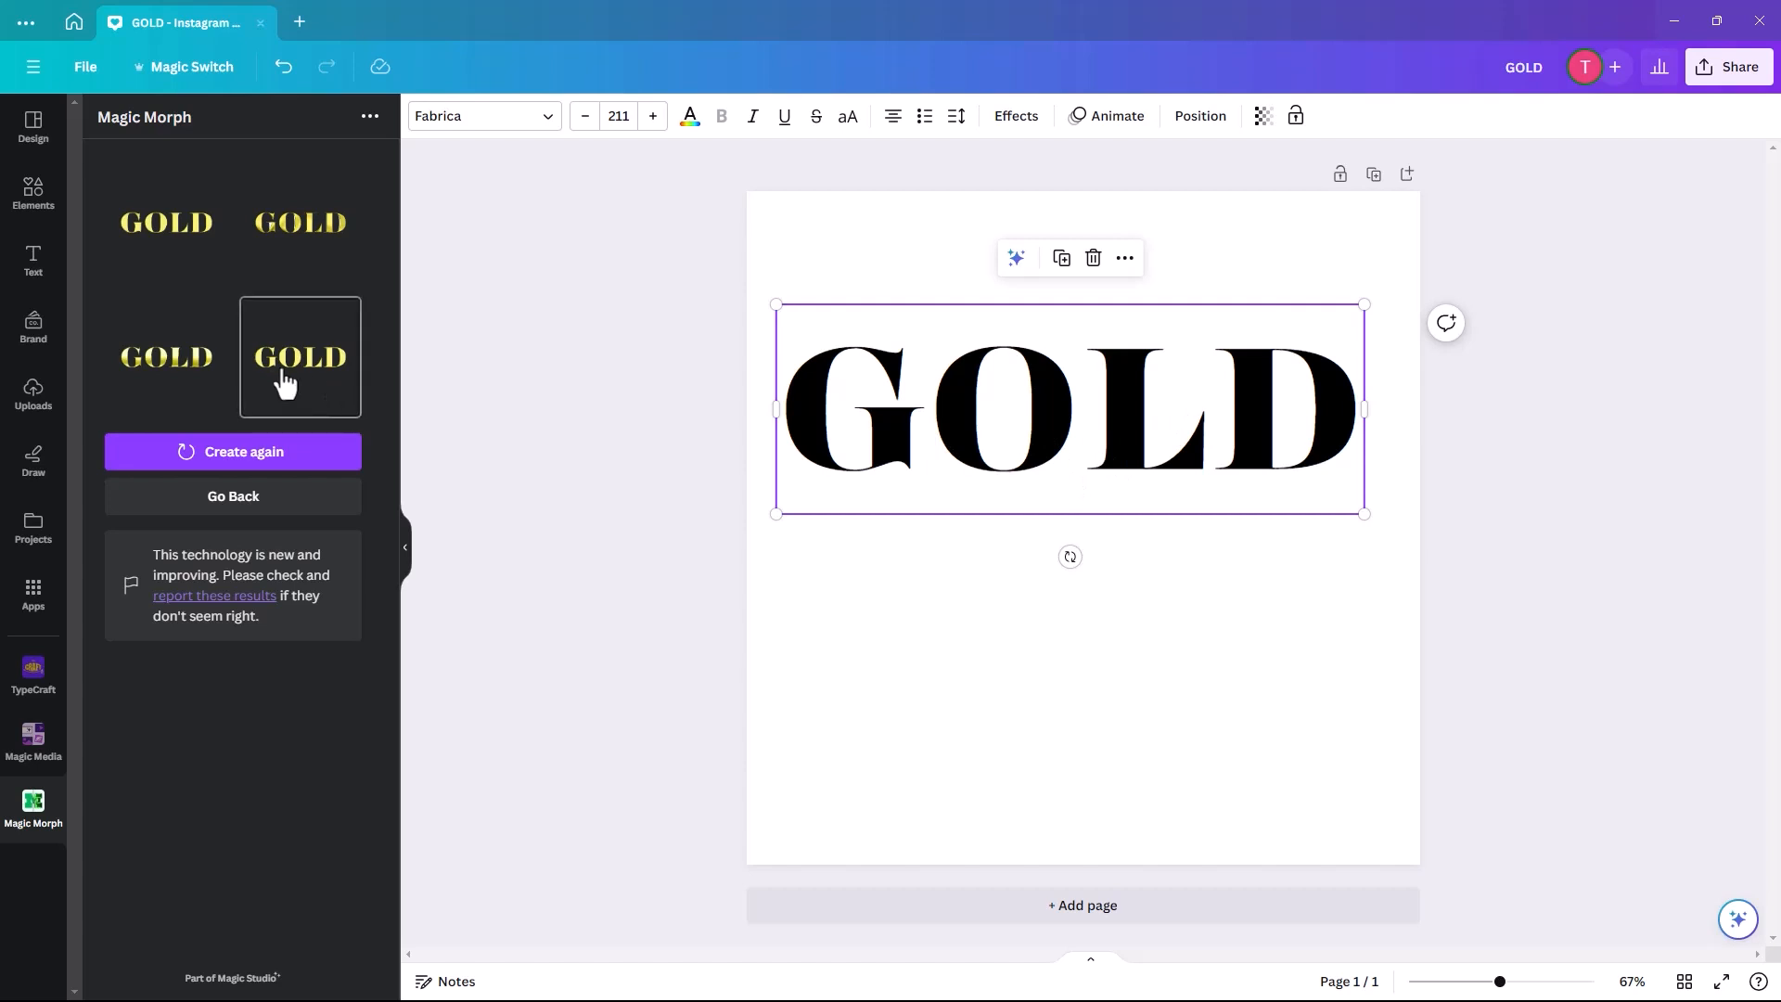
# Insert the second generated gold lettering, enlarge it and place it below the black GOLD text.
pyautogui.click(306, 243)
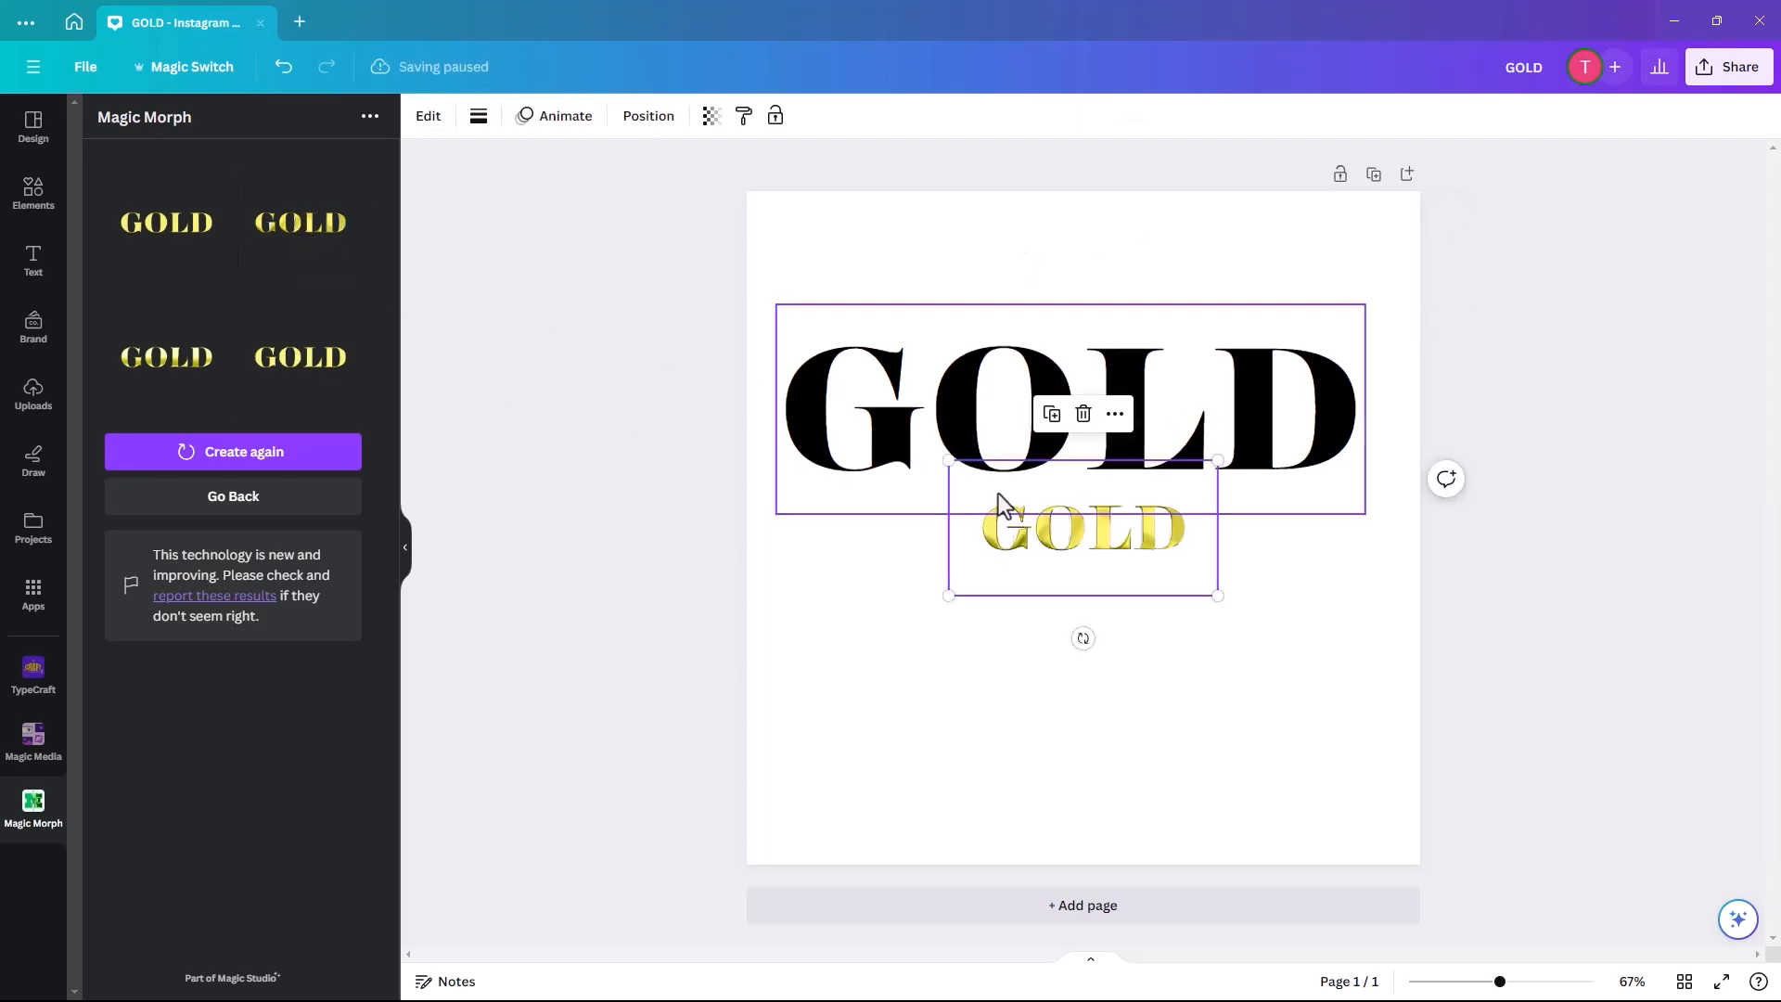
pyautogui.moveTo(943, 596); pyautogui.dragTo(781, 750)
pyautogui.moveTo(1094, 614); pyautogui.dragTo(1178, 665)
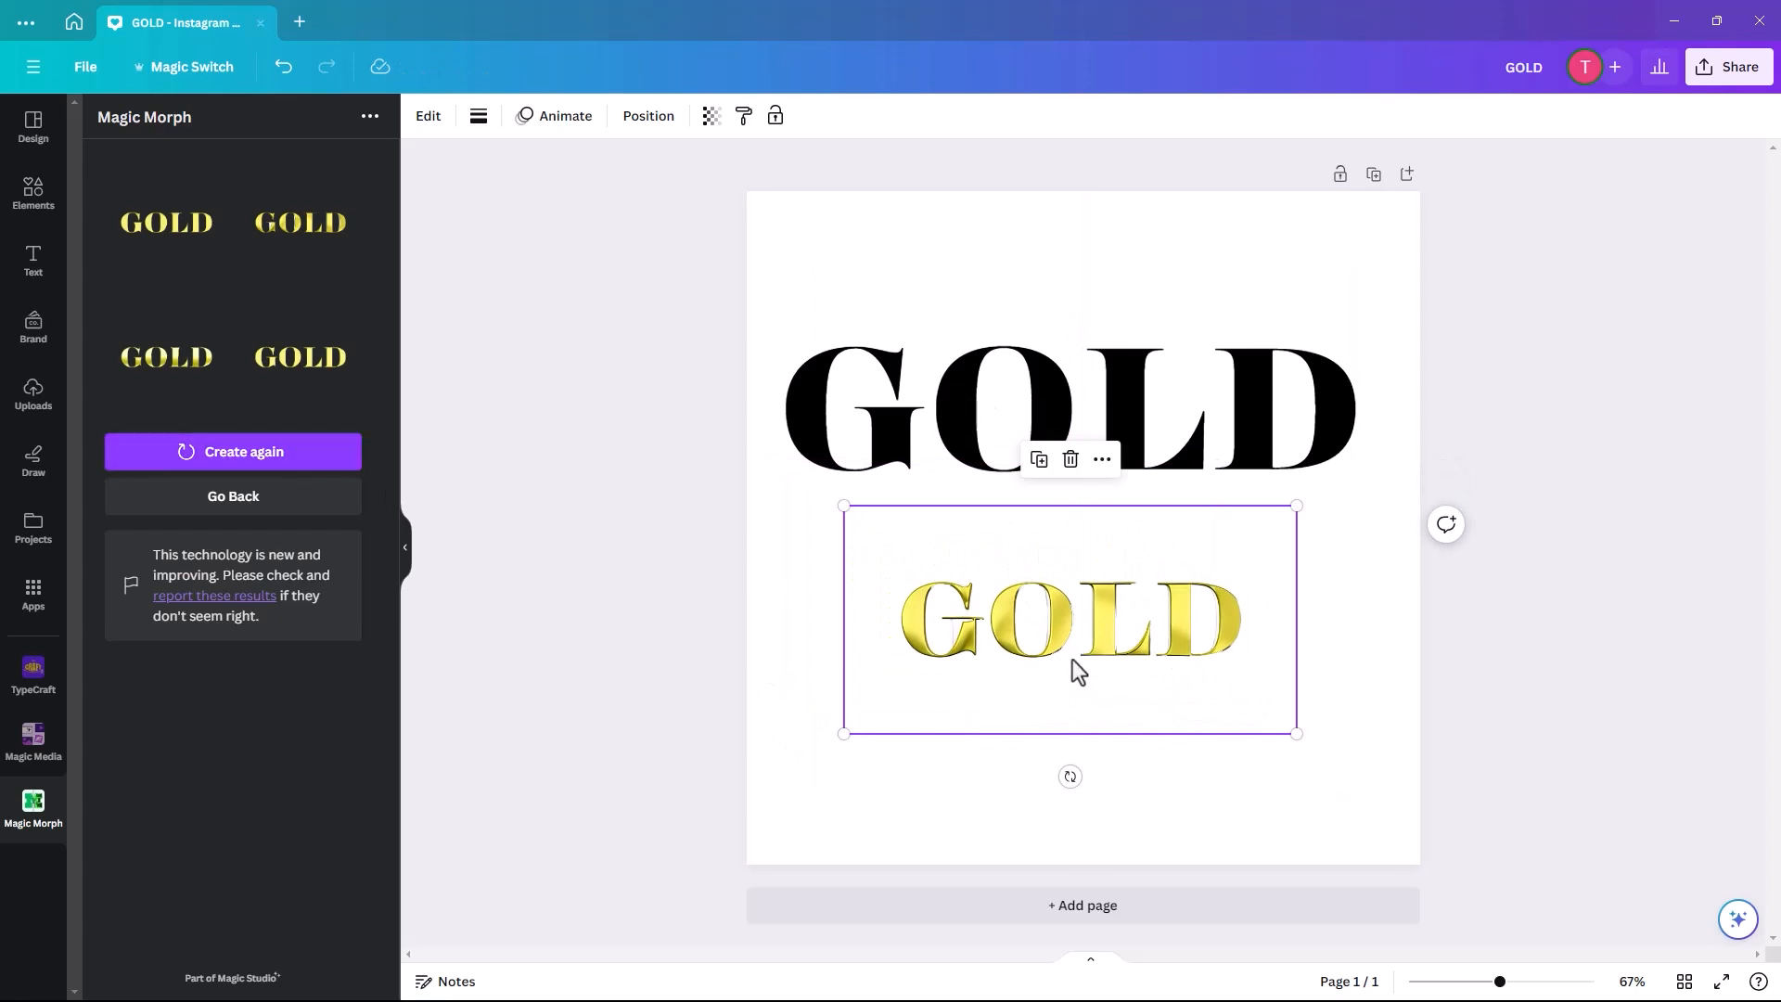
pyautogui.click(1243, 504)
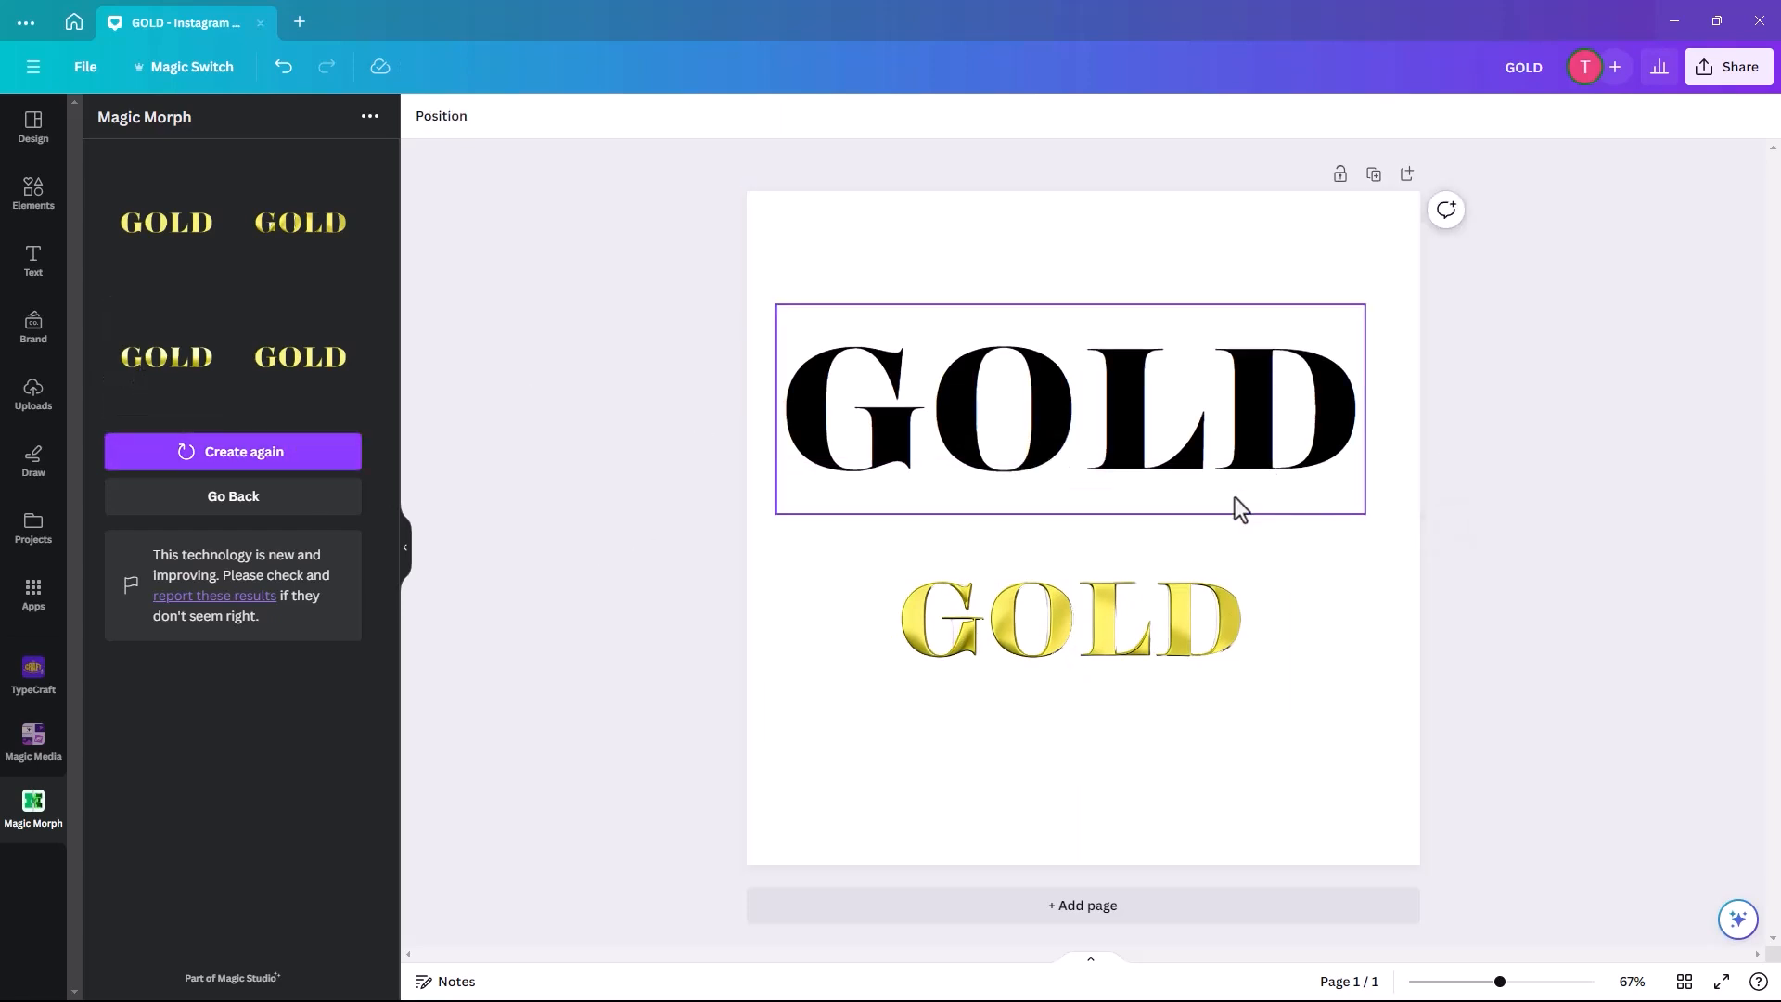
# Insert the third generated gold lettering, enlarge it beyond the first one and place it directly beneath.
pyautogui.click(164, 358)
pyautogui.moveTo(1038, 557); pyautogui.dragTo(1006, 767)
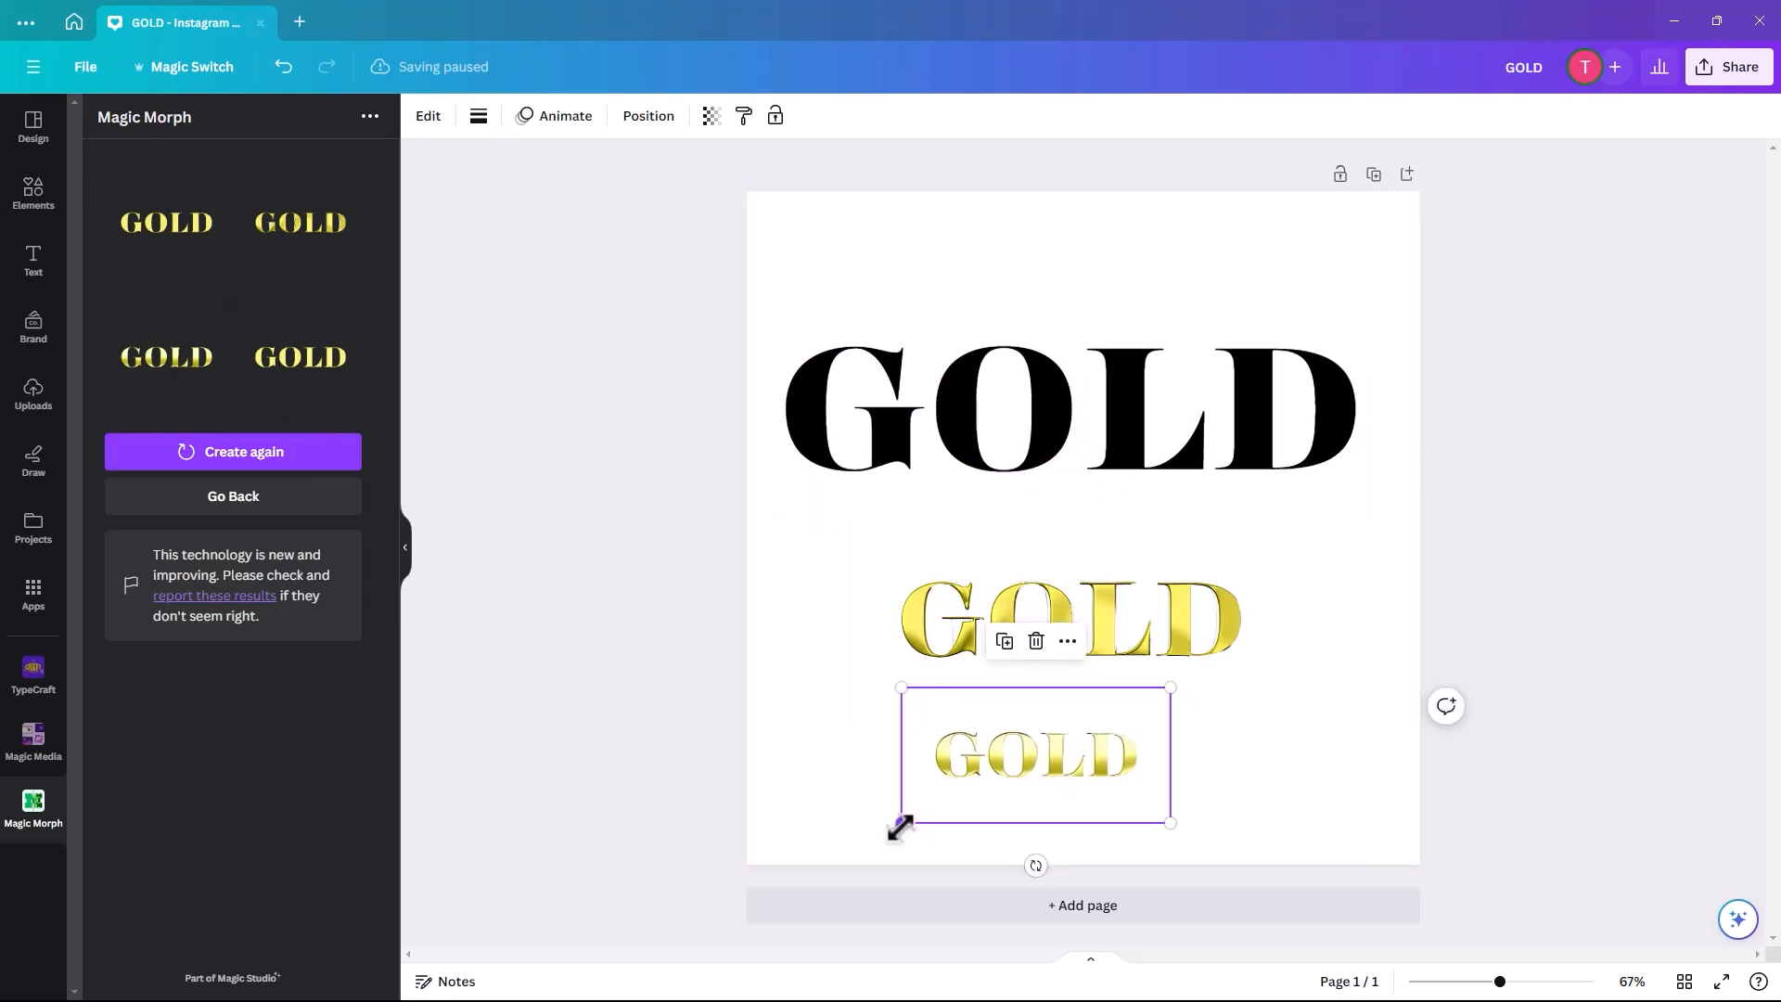
pyautogui.moveTo(901, 821); pyautogui.dragTo(835, 863)
pyautogui.moveTo(1168, 687); pyautogui.dragTo(1396, 609)
pyautogui.moveTo(1089, 755)
pyautogui.mouseDown()
pyautogui.moveTo(1056, 756)
pyautogui.moveTo(1075, 742)
pyautogui.mouseUp()
# Set the page background colour to black.
pyautogui.click(911, 265)
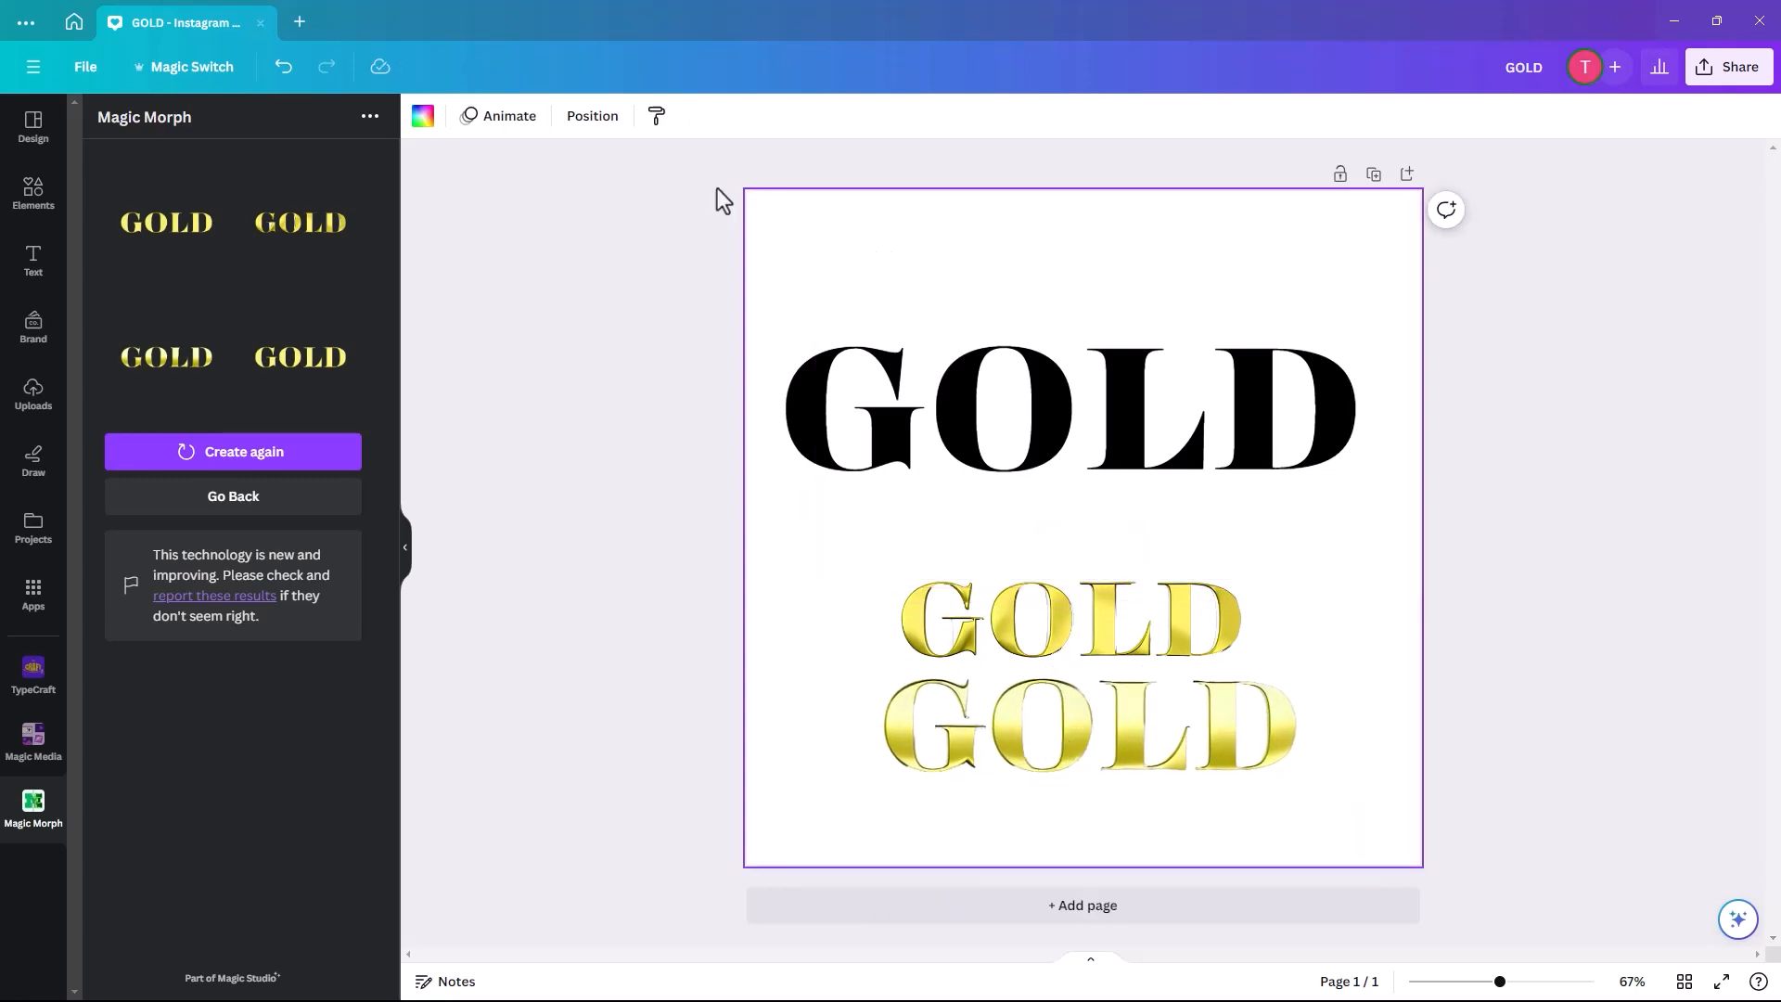
pyautogui.click(423, 115)
pyautogui.click(150, 229)
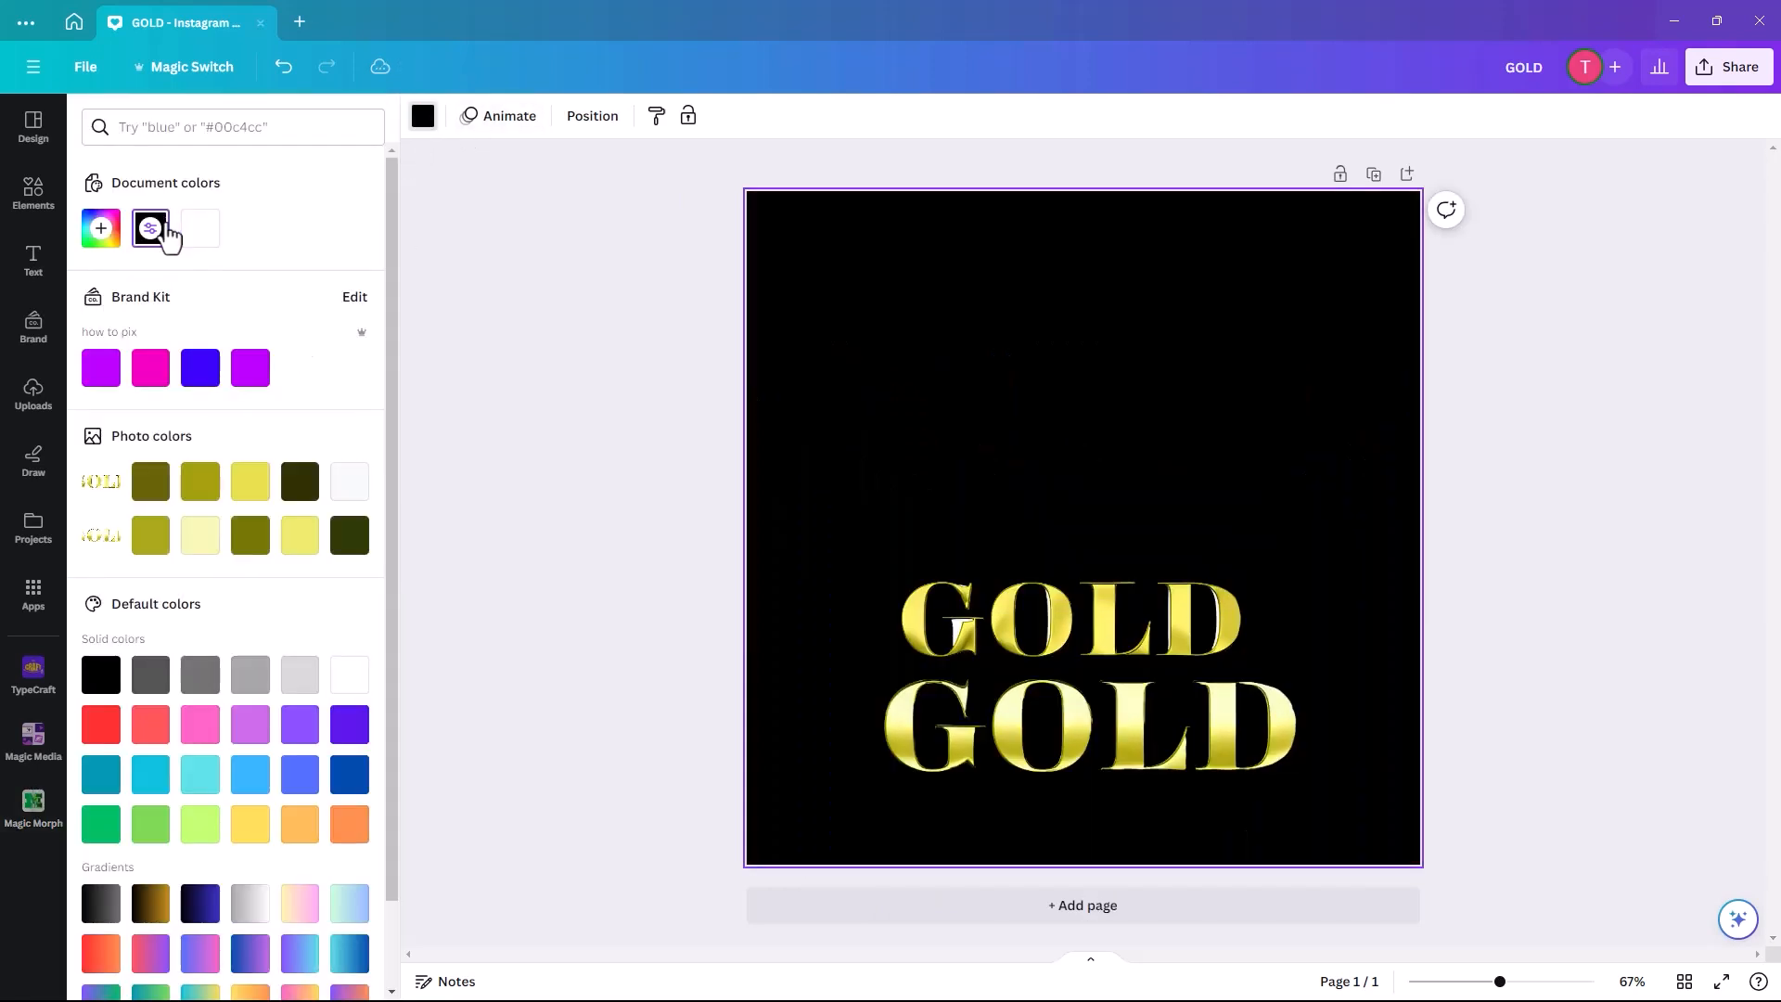
# Move the larger gold lettering to the upper part of the page and centre the smaller one horizontally below it.
pyautogui.click(959, 642)
pyautogui.moveTo(959, 642); pyautogui.dragTo(967, 284)
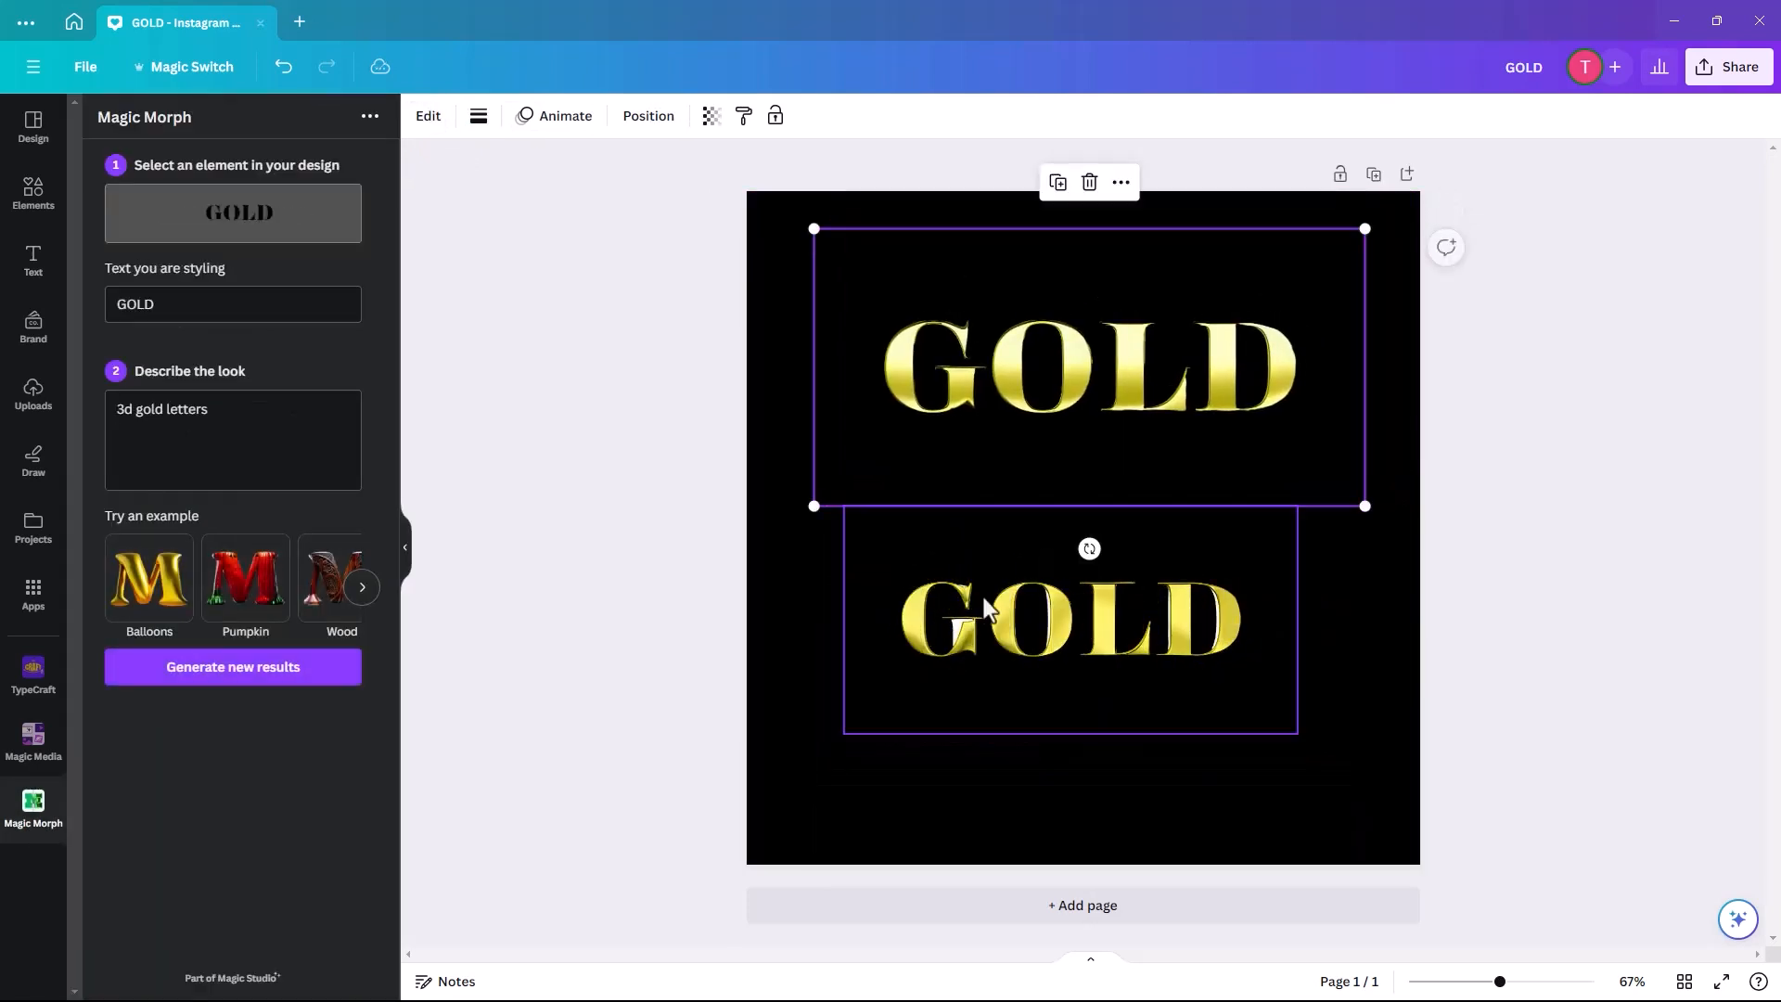
pyautogui.moveTo(965, 627); pyautogui.dragTo(977, 599)
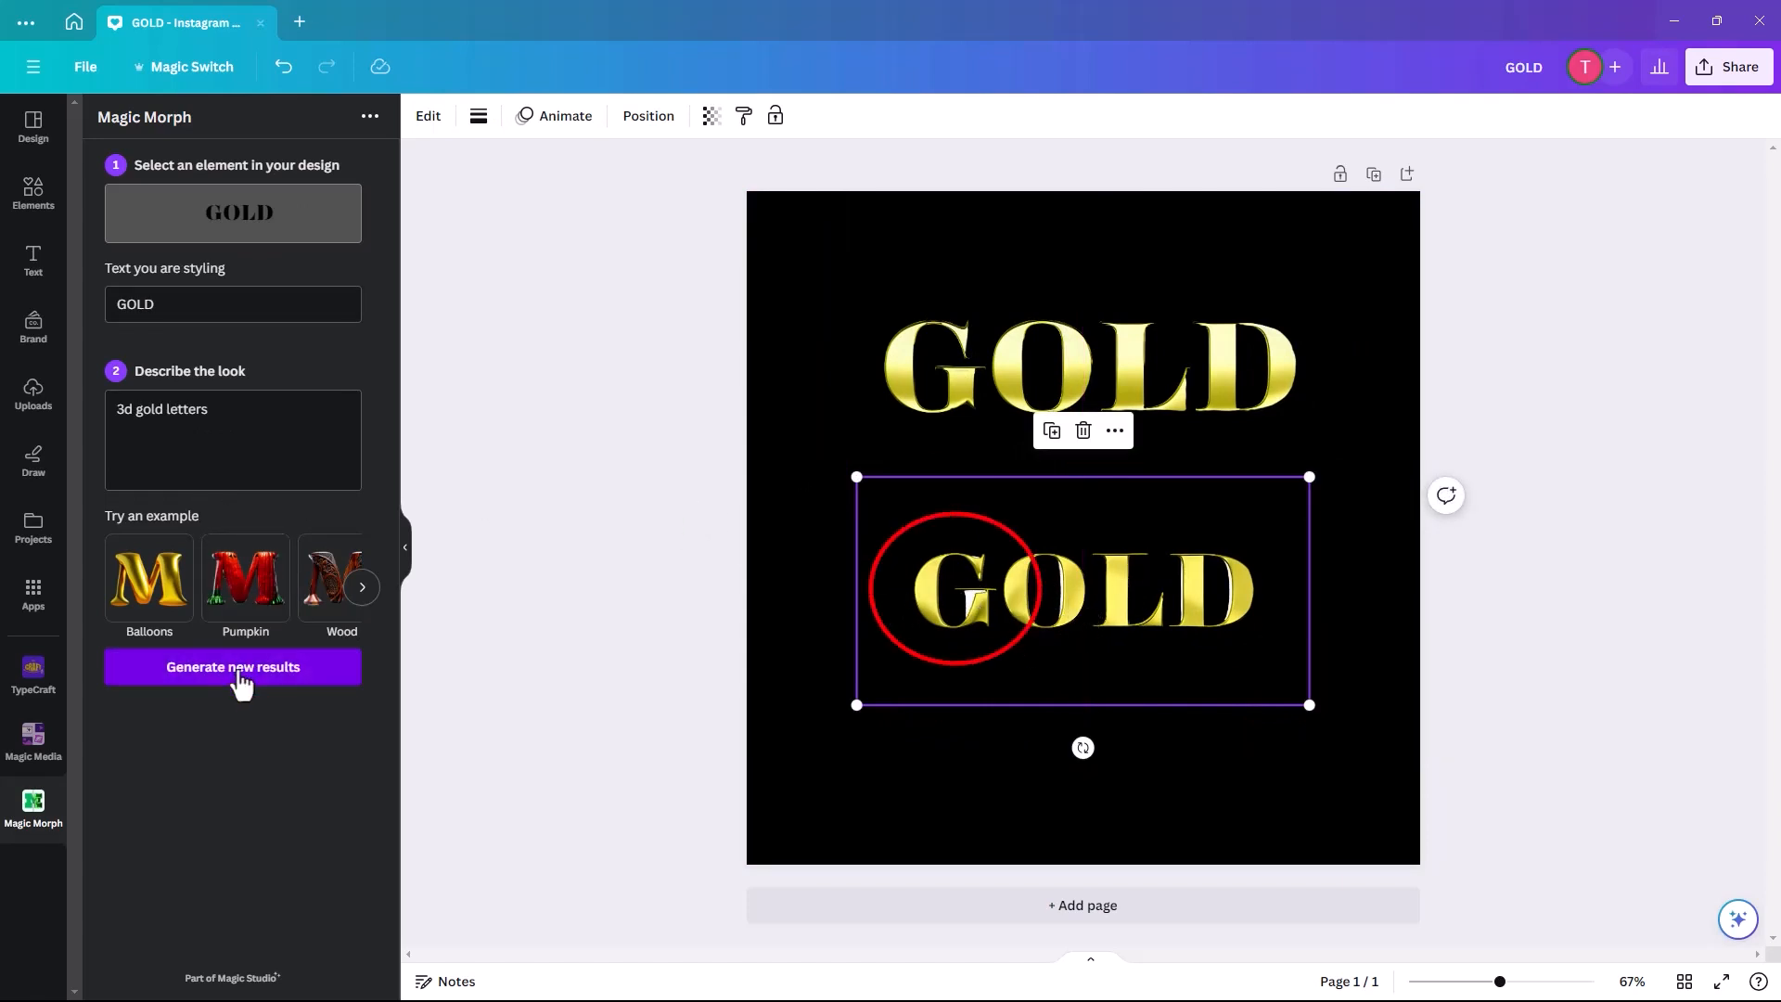
pyautogui.click(987, 389)
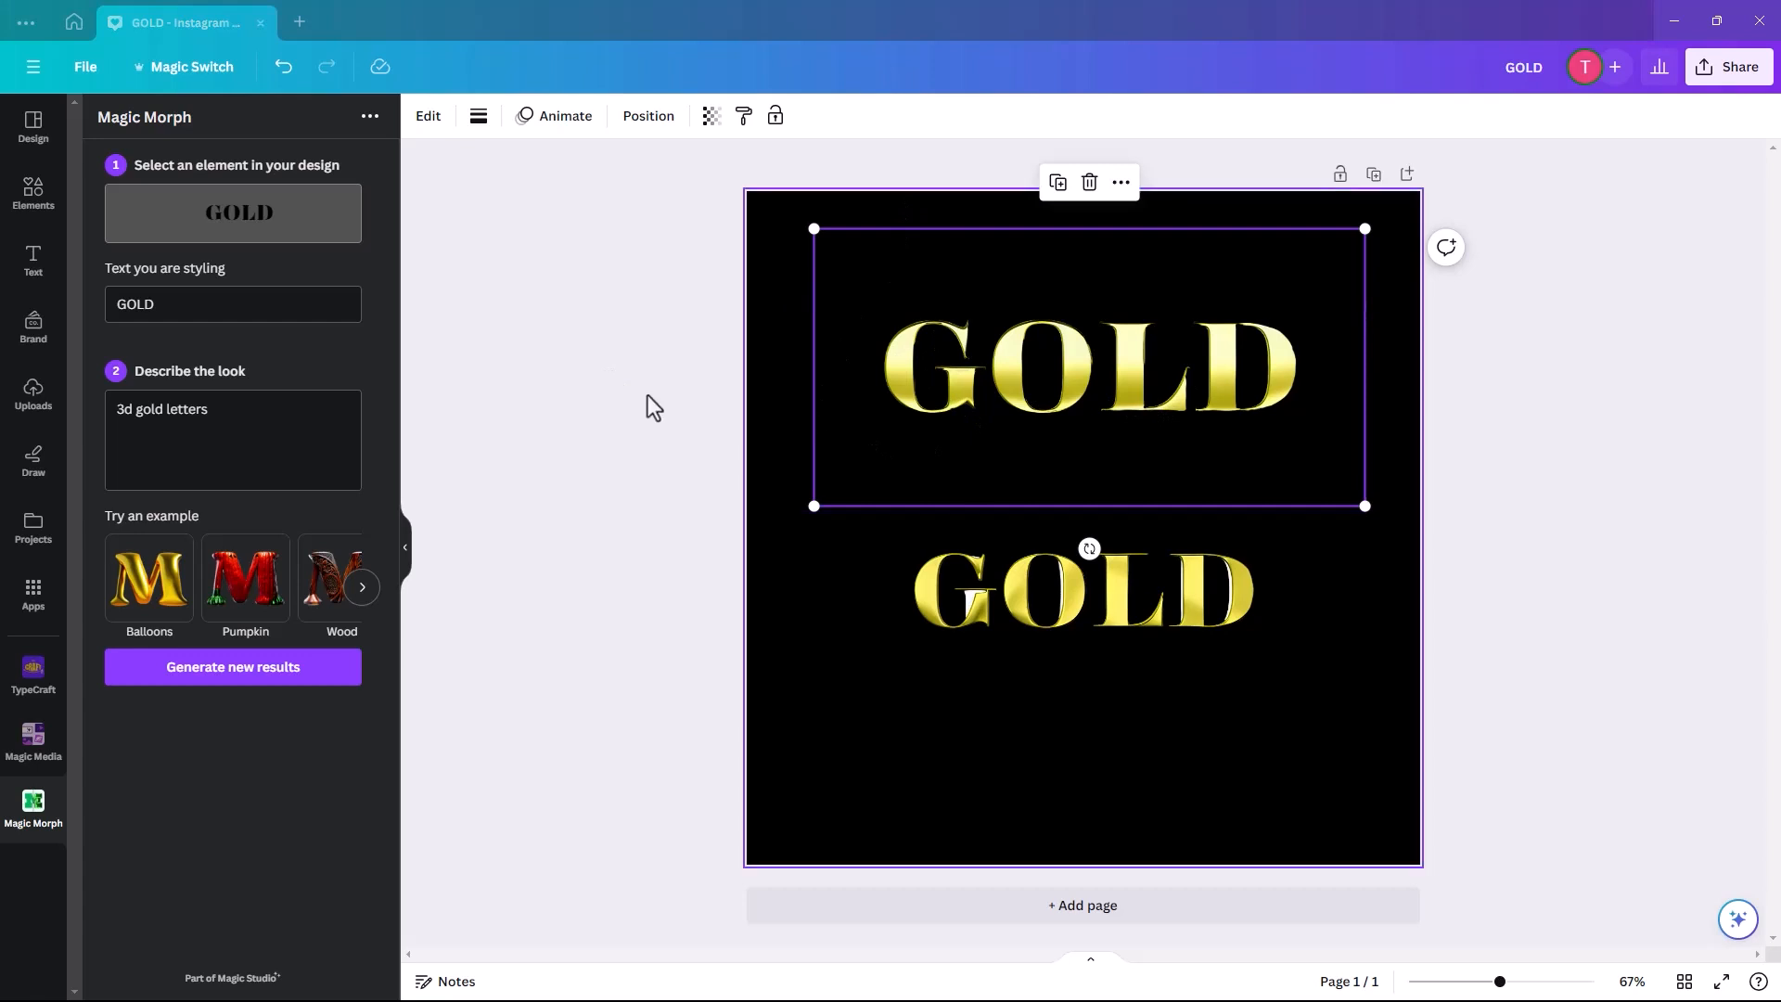
# Add a second page and search the graphics elements for "gold alphabet".
pyautogui.click(1041, 911)
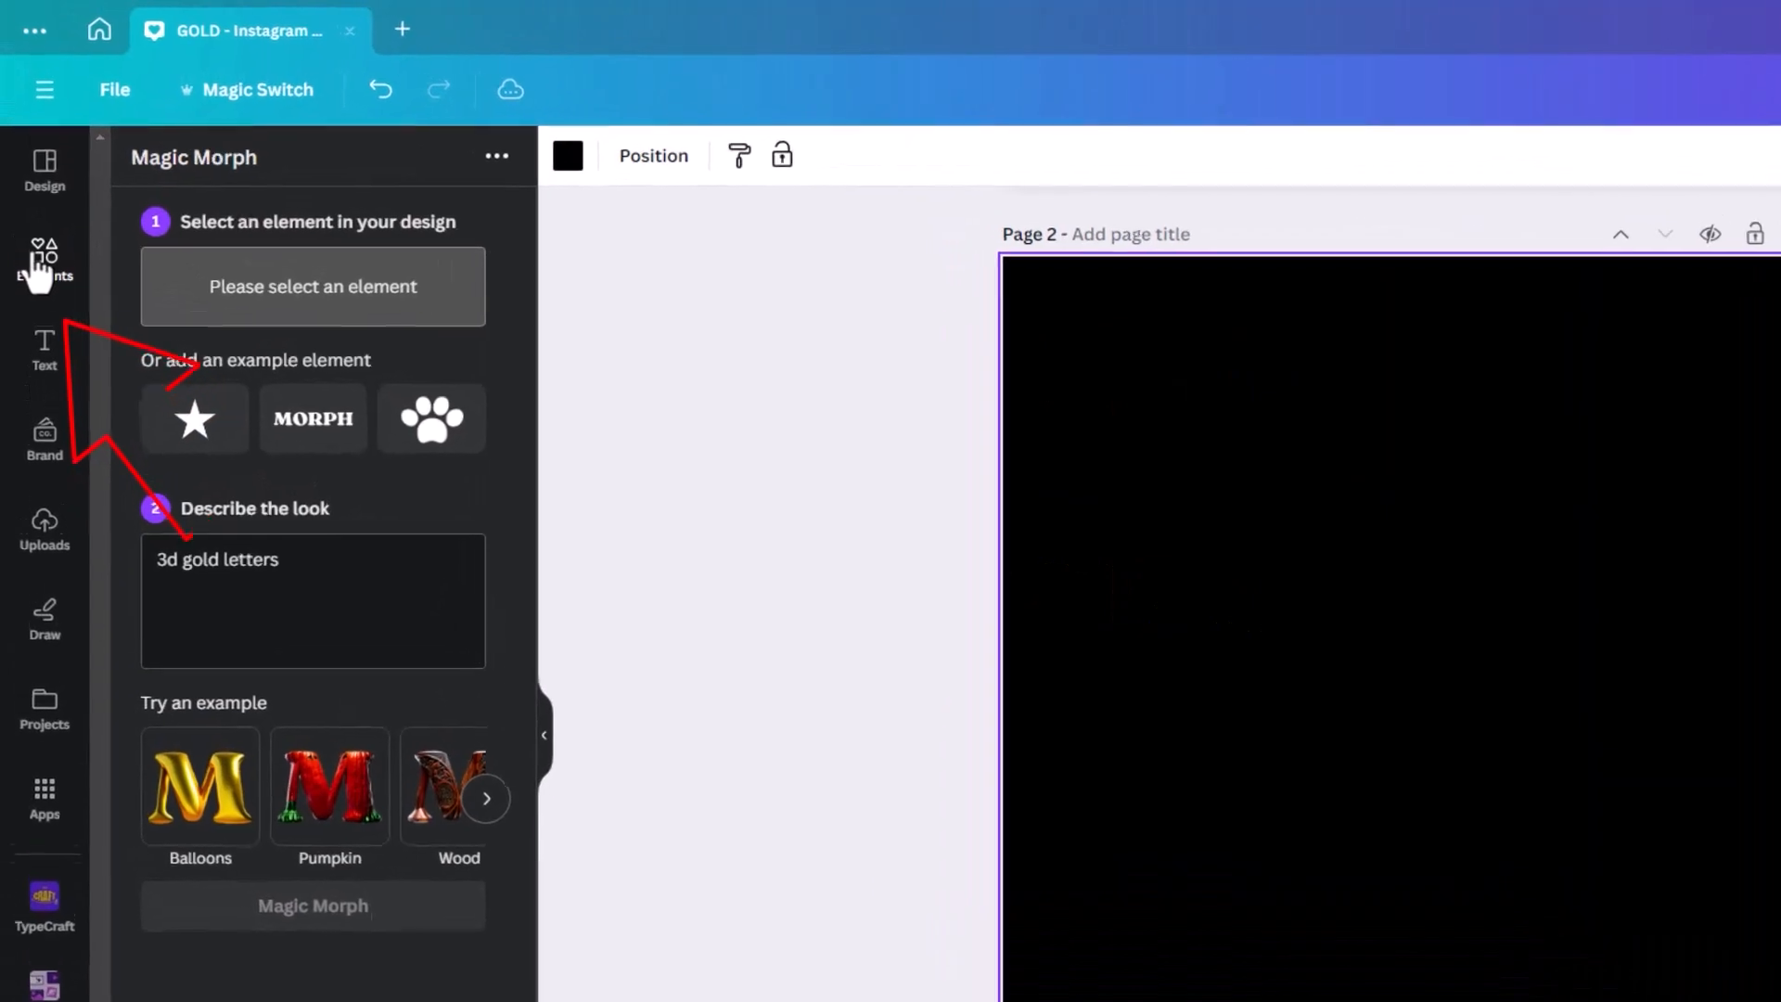
pyautogui.click(37, 269)
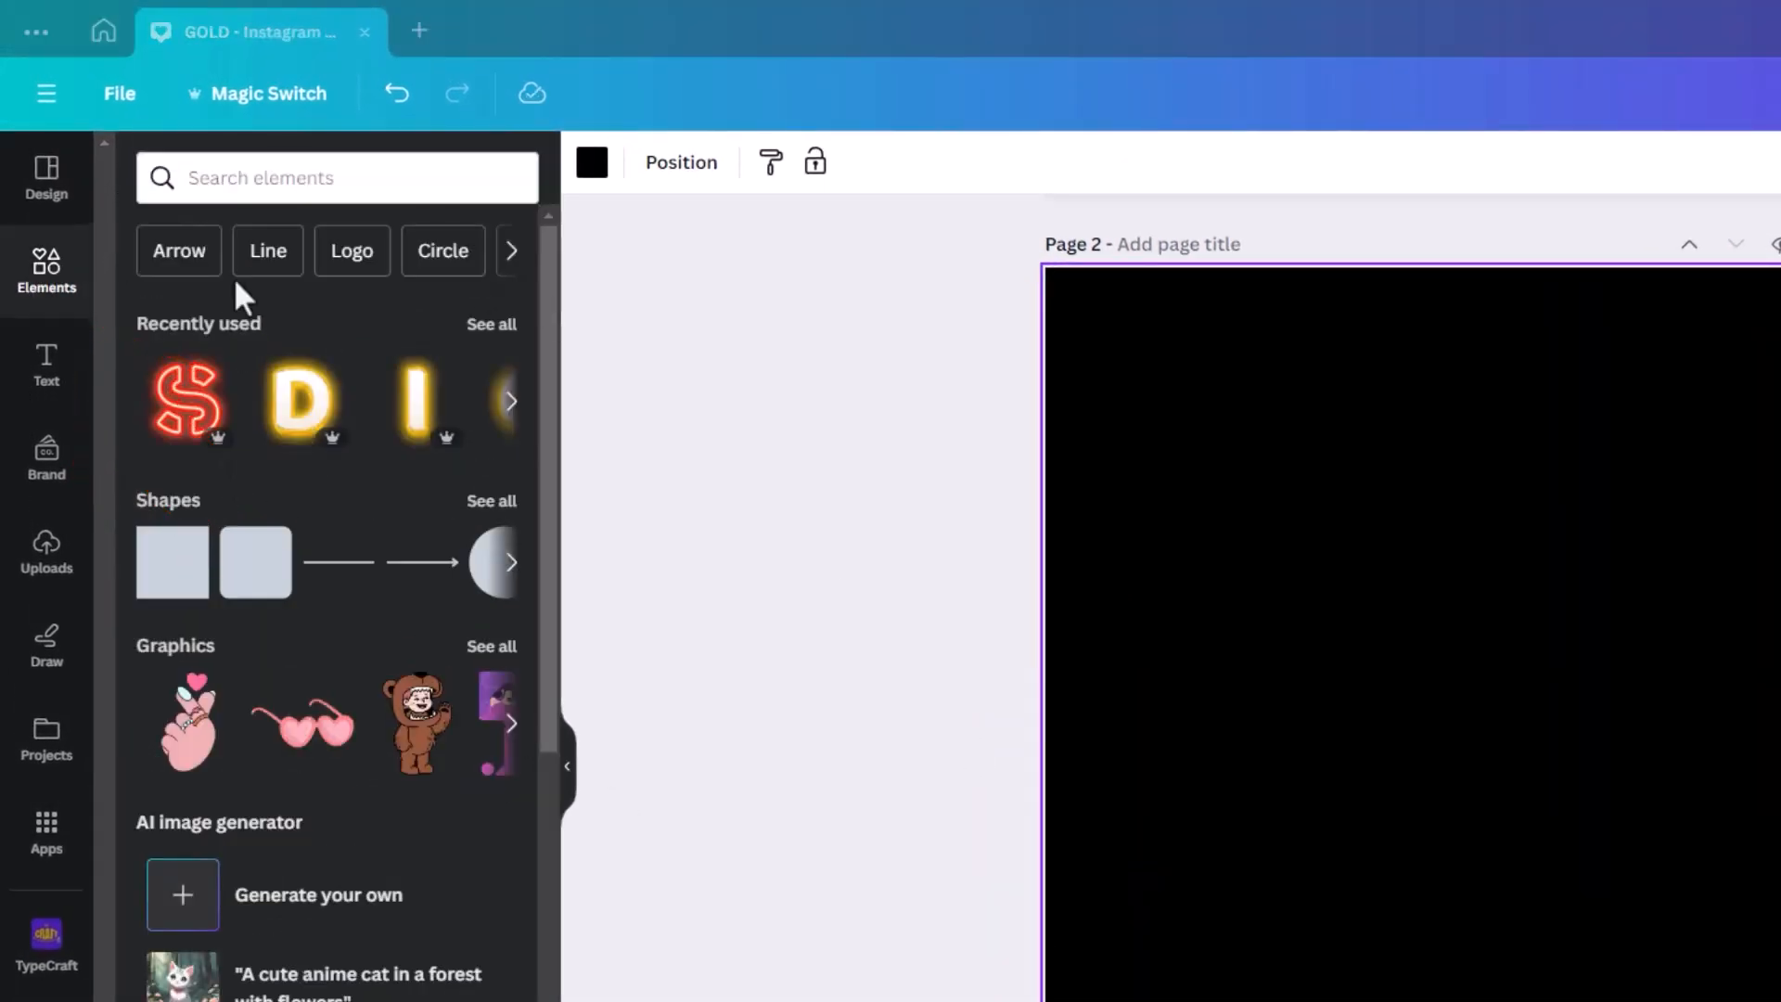
pyautogui.click(247, 182)
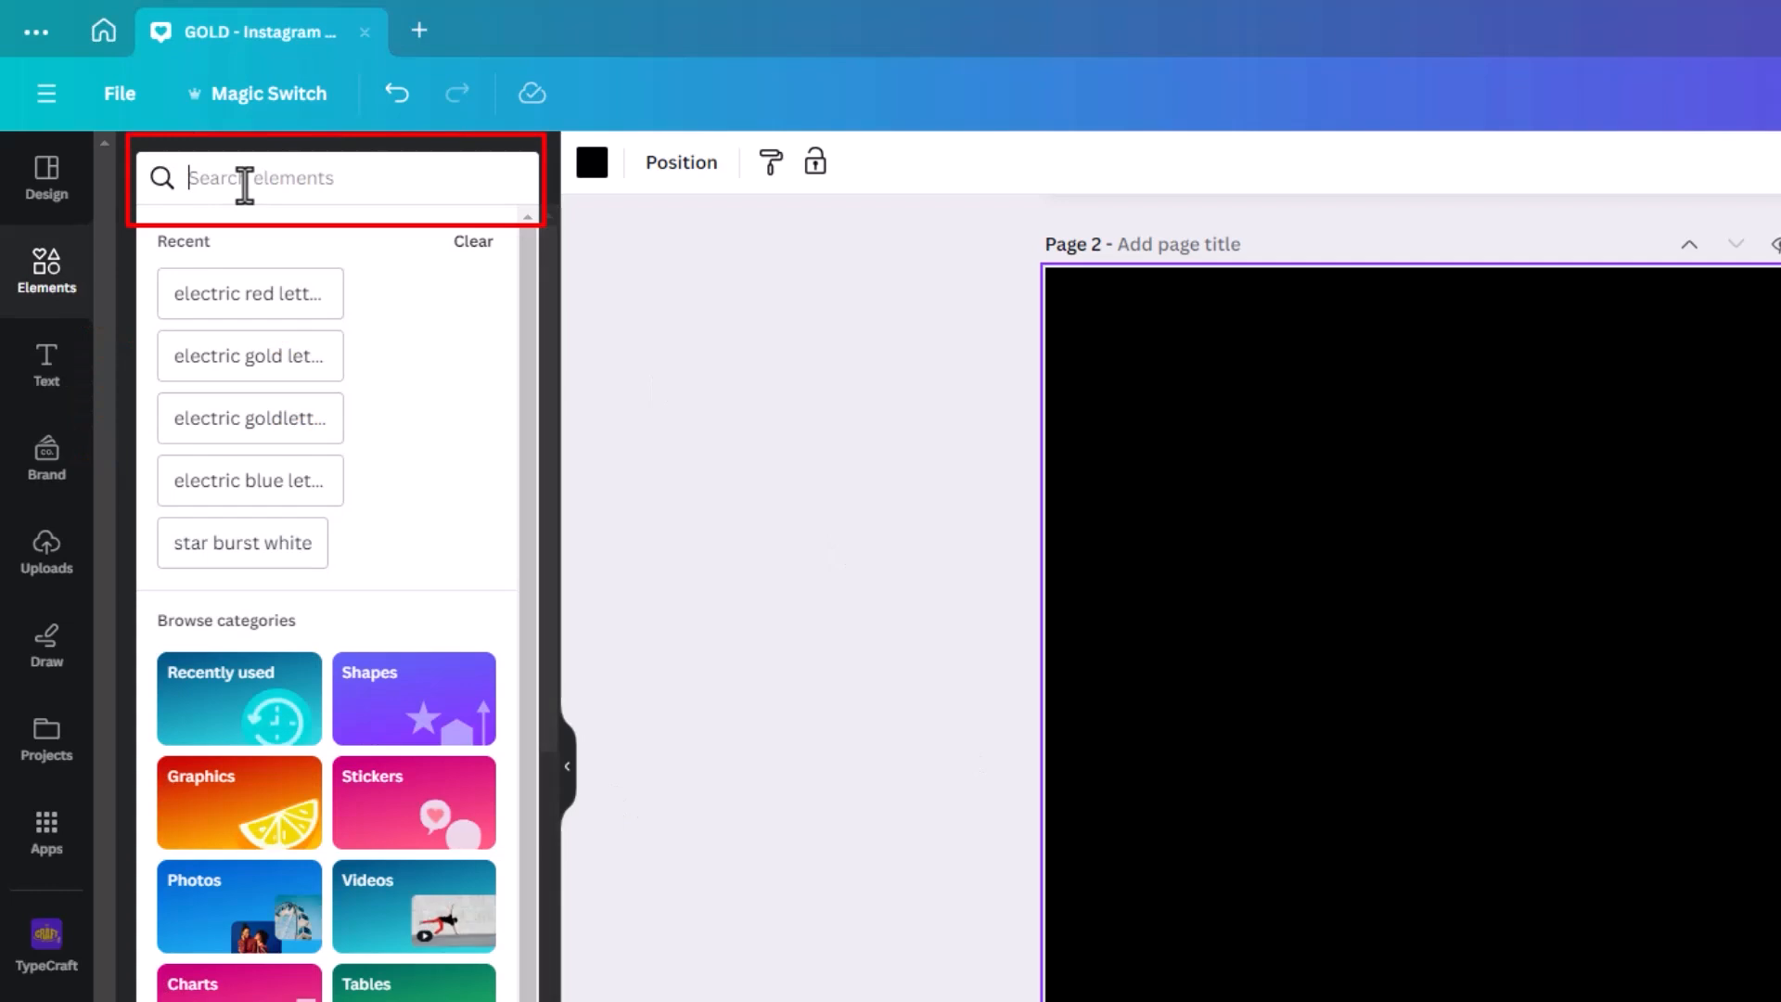
pyautogui.click(220, 814)
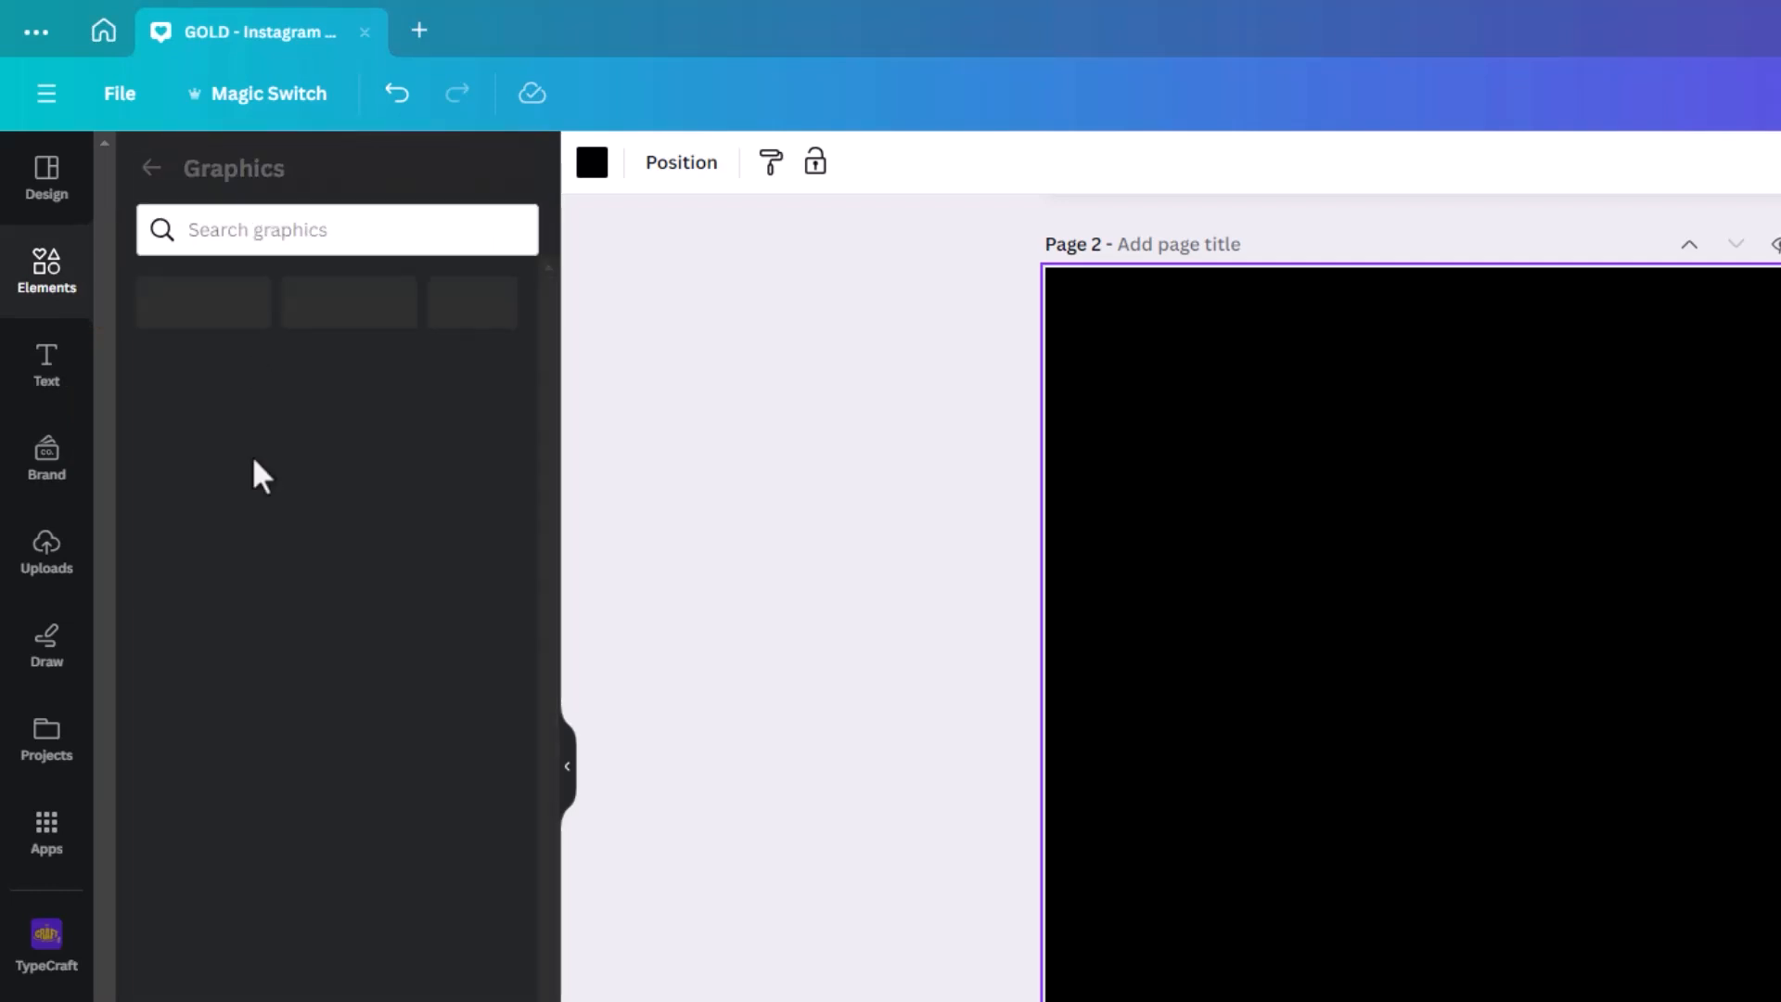
pyautogui.click(204, 231)
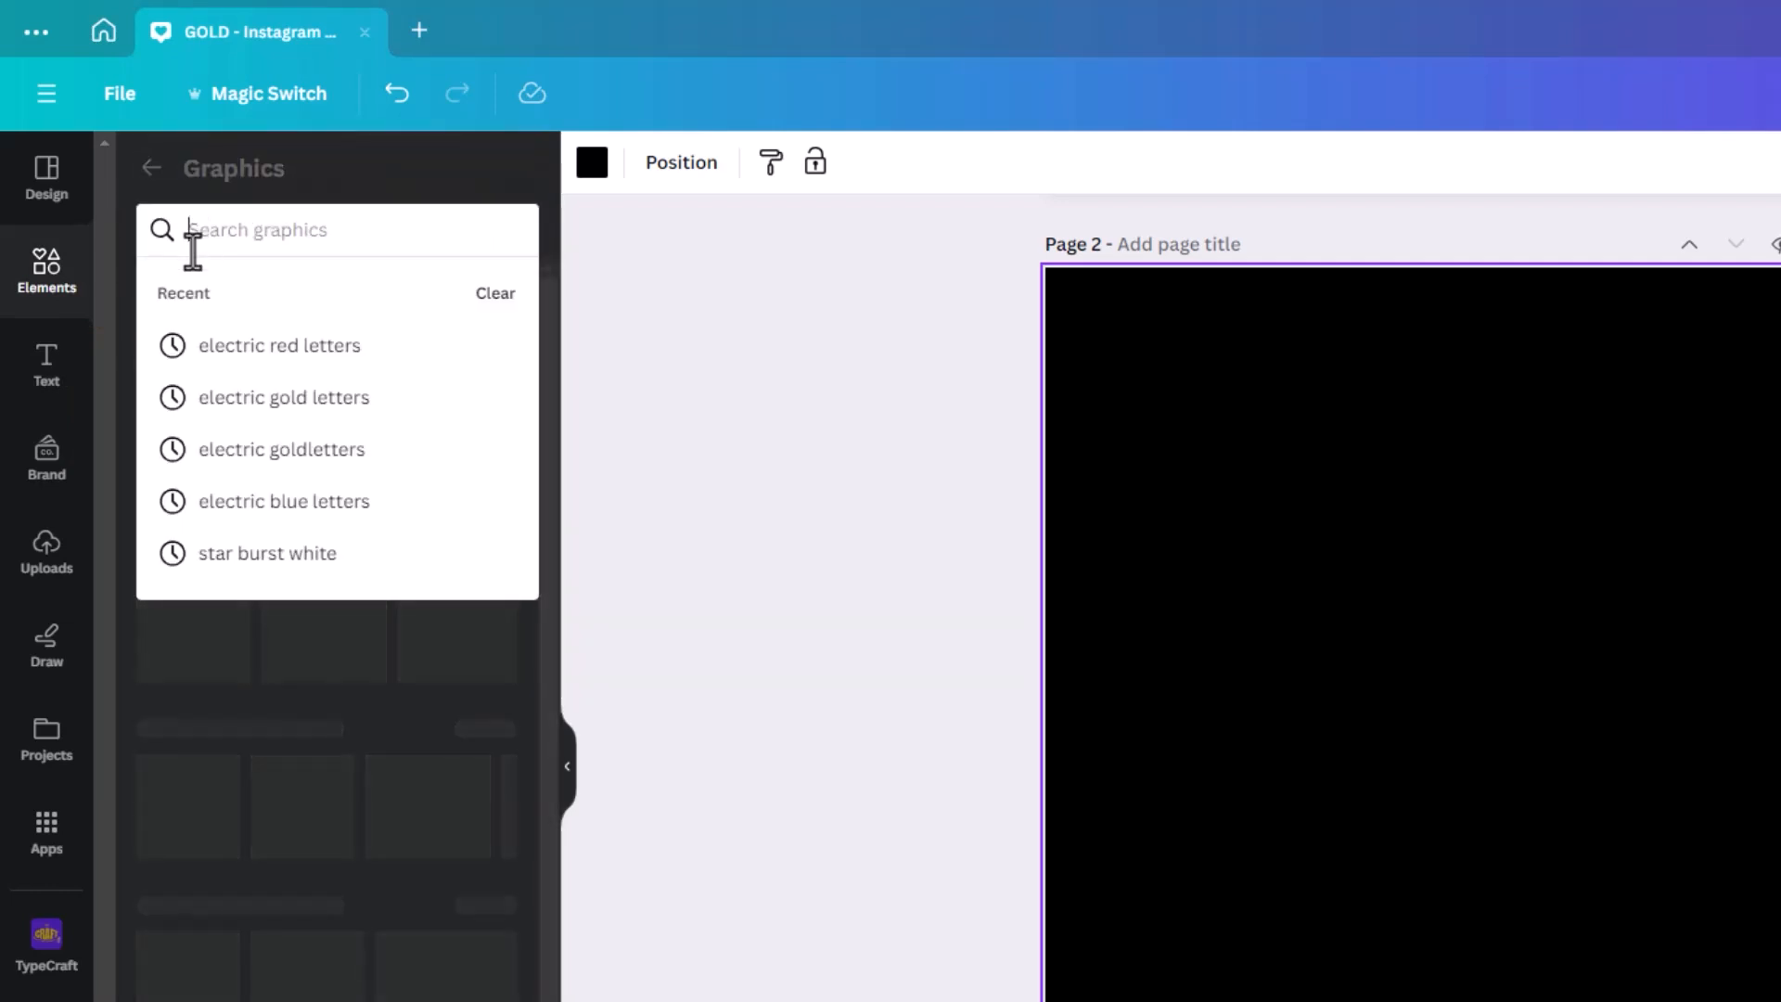
pyautogui.write('gold')
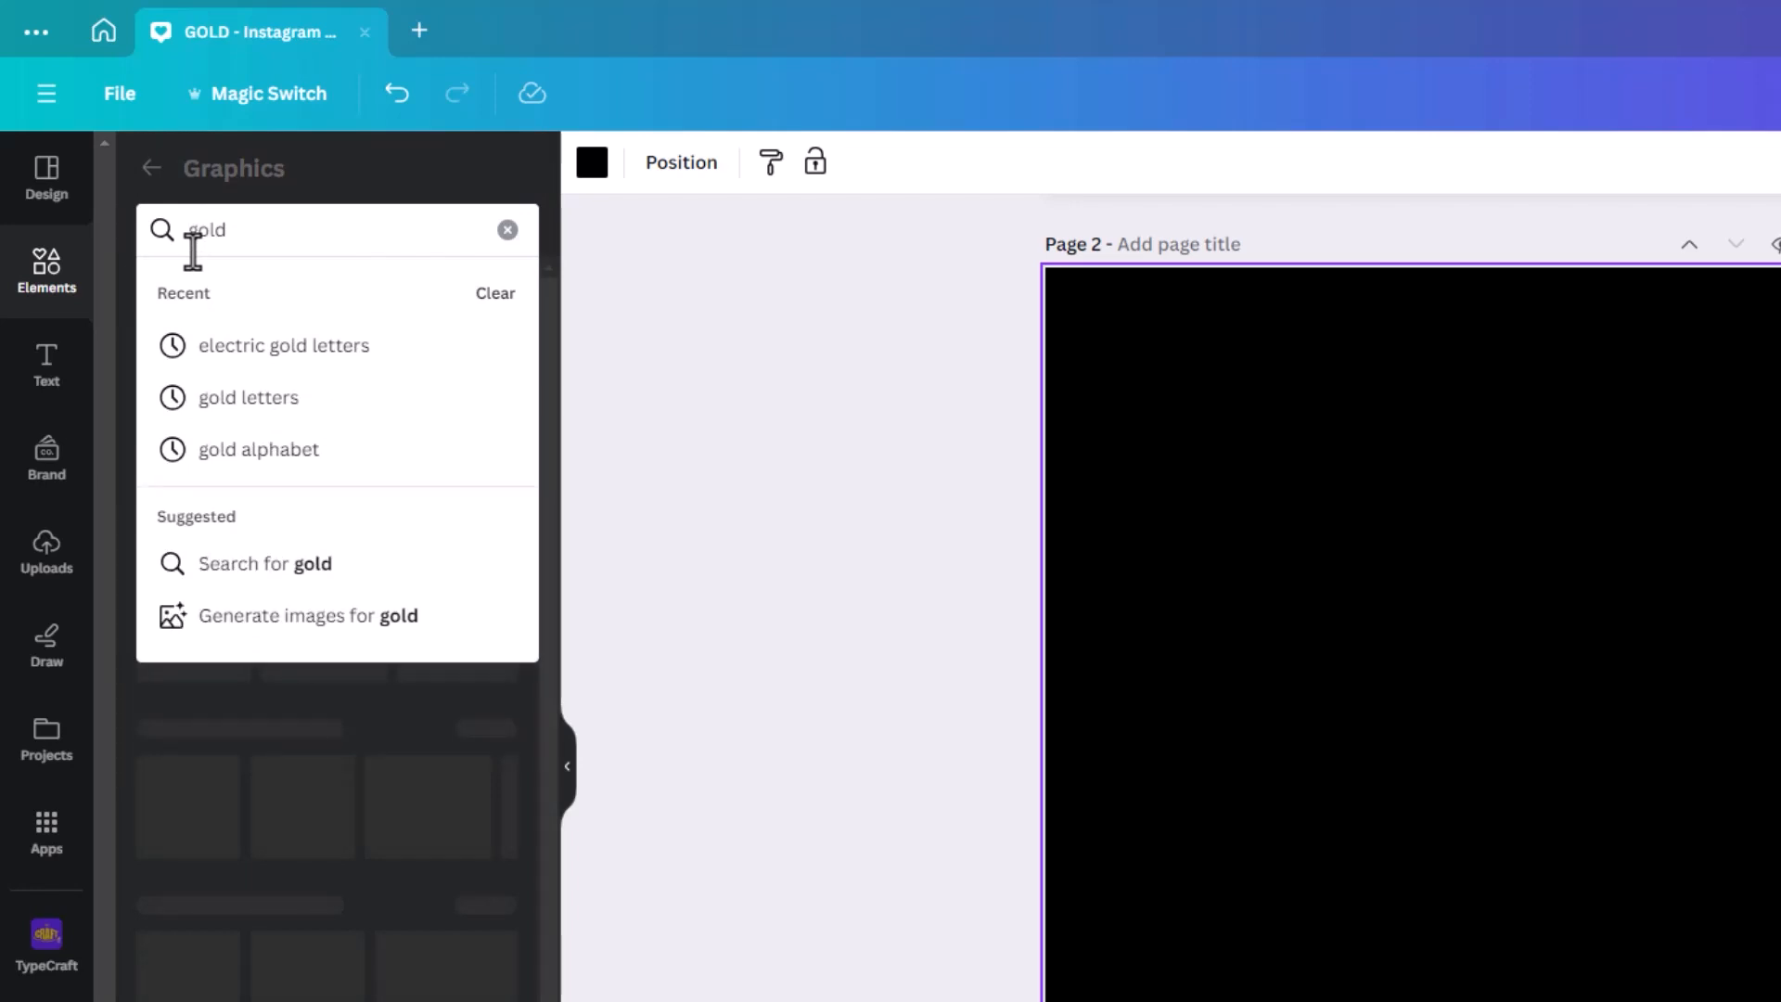
pyautogui.write(' alphabet')
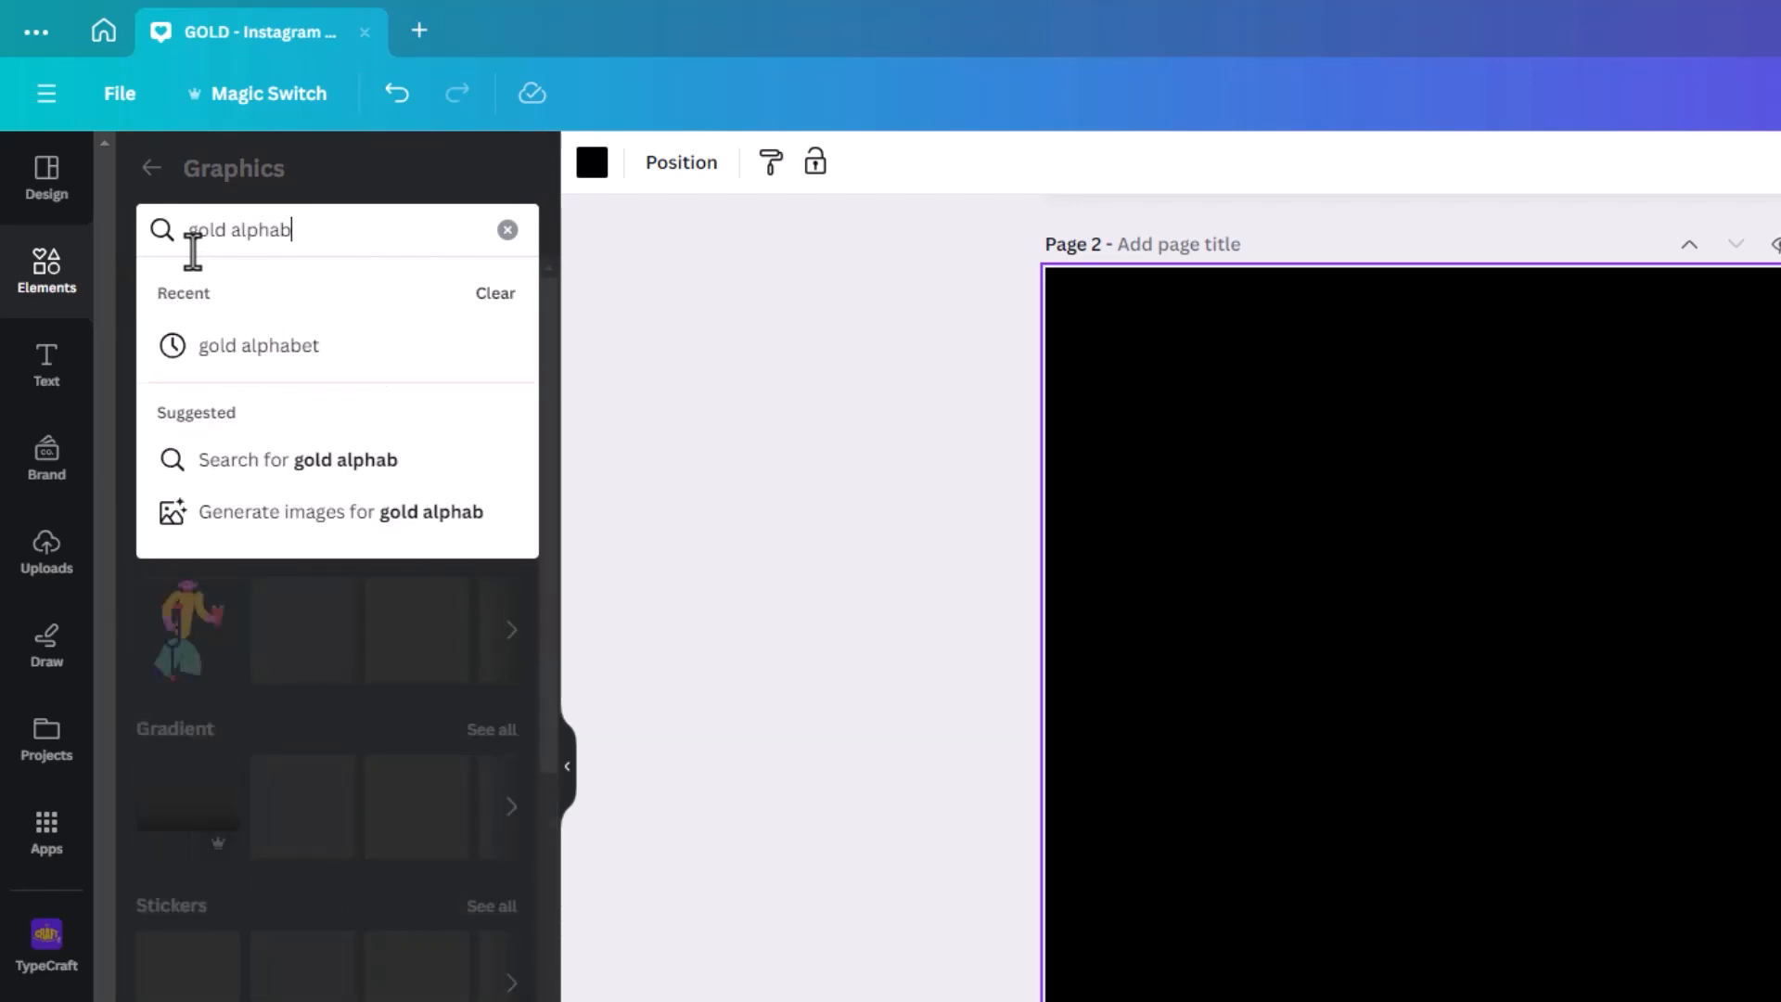
pyautogui.press('Return')
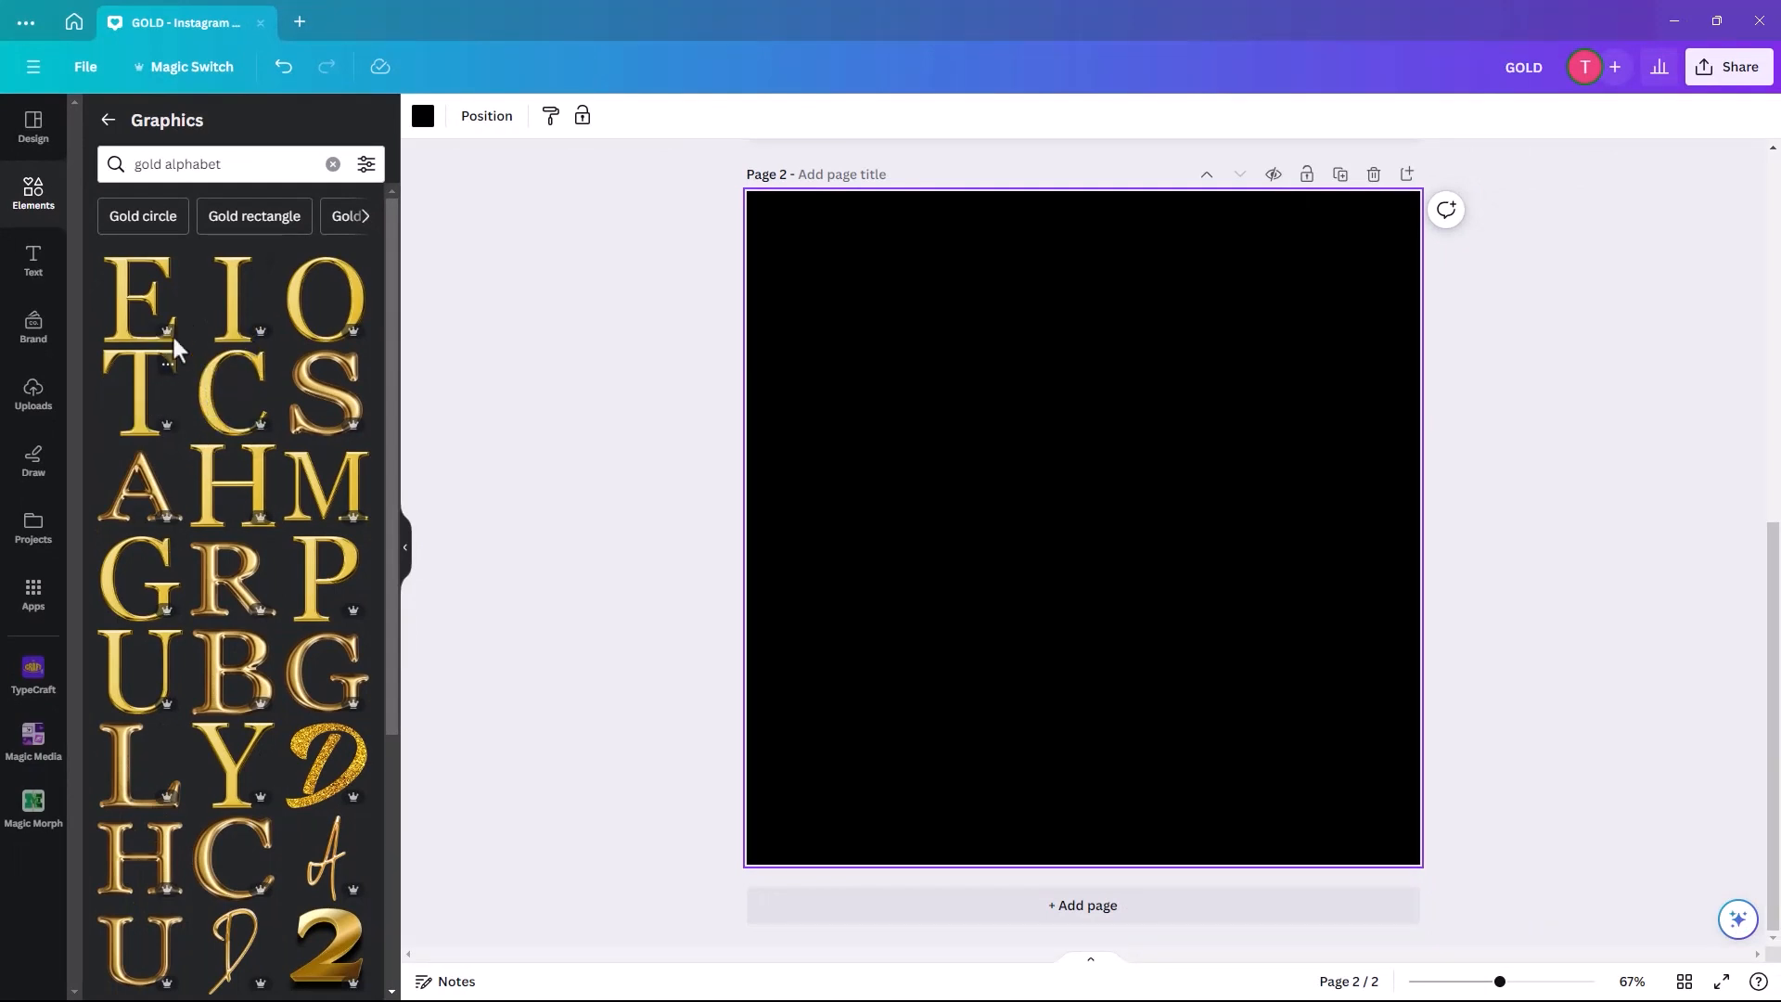
# Insert the luxury gold letter E graphic, shrink it and place it in the upper-left corner of page 2.
pyautogui.moveTo(130, 329); pyautogui.dragTo(676, 394)
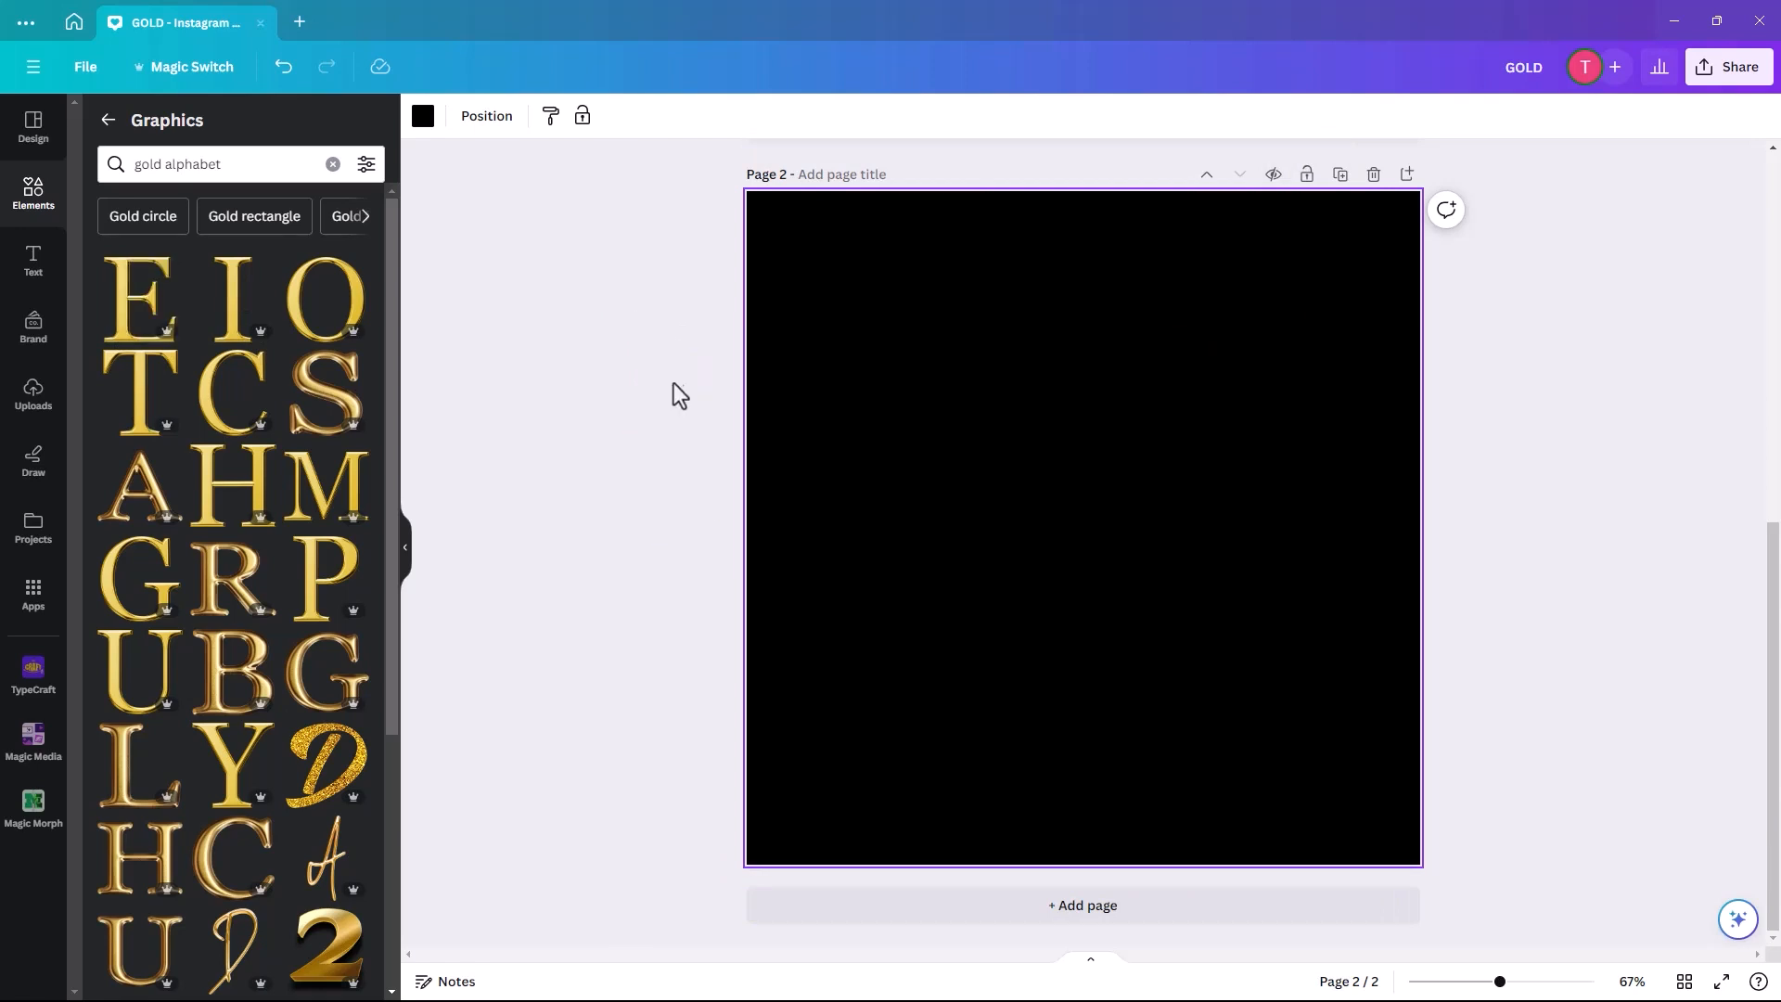
pyautogui.click(151, 326)
pyautogui.moveTo(1312, 796); pyautogui.dragTo(1060, 501)
pyautogui.moveTo(897, 488); pyautogui.dragTo(823, 457)
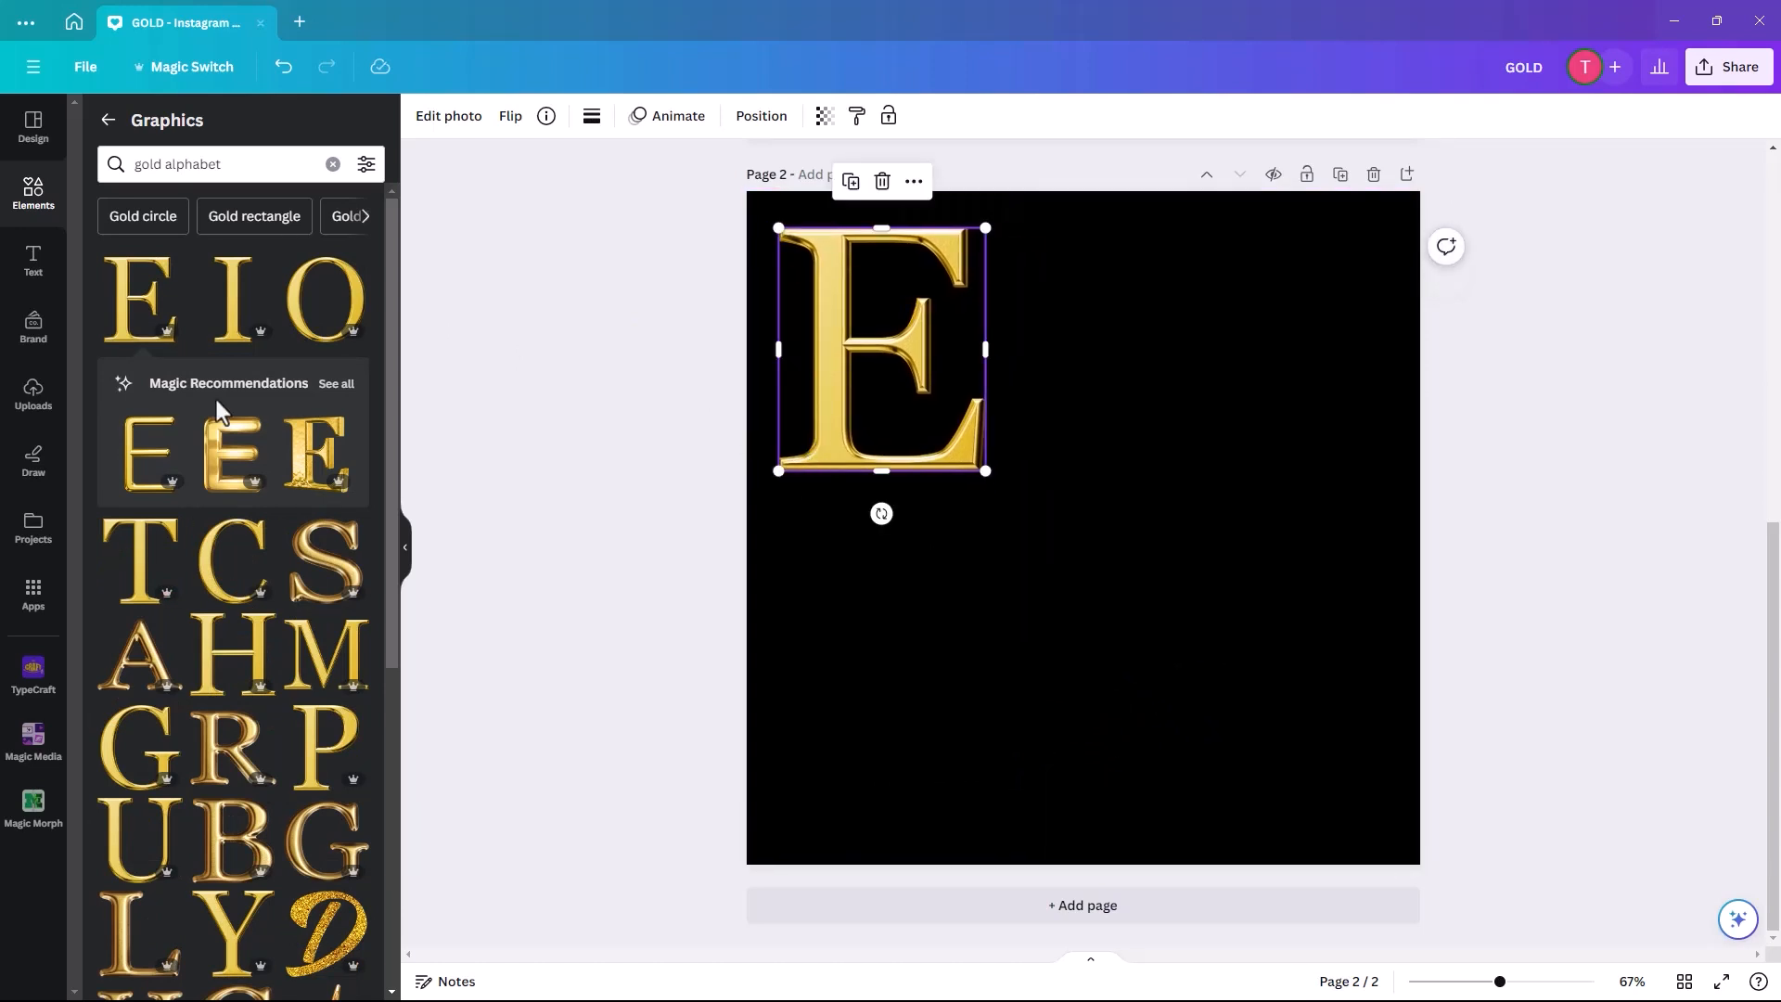
# Browse the full list of Magic Recommendations for the gold letter E and return to the gold alphabet results.
pyautogui.click(336, 384)
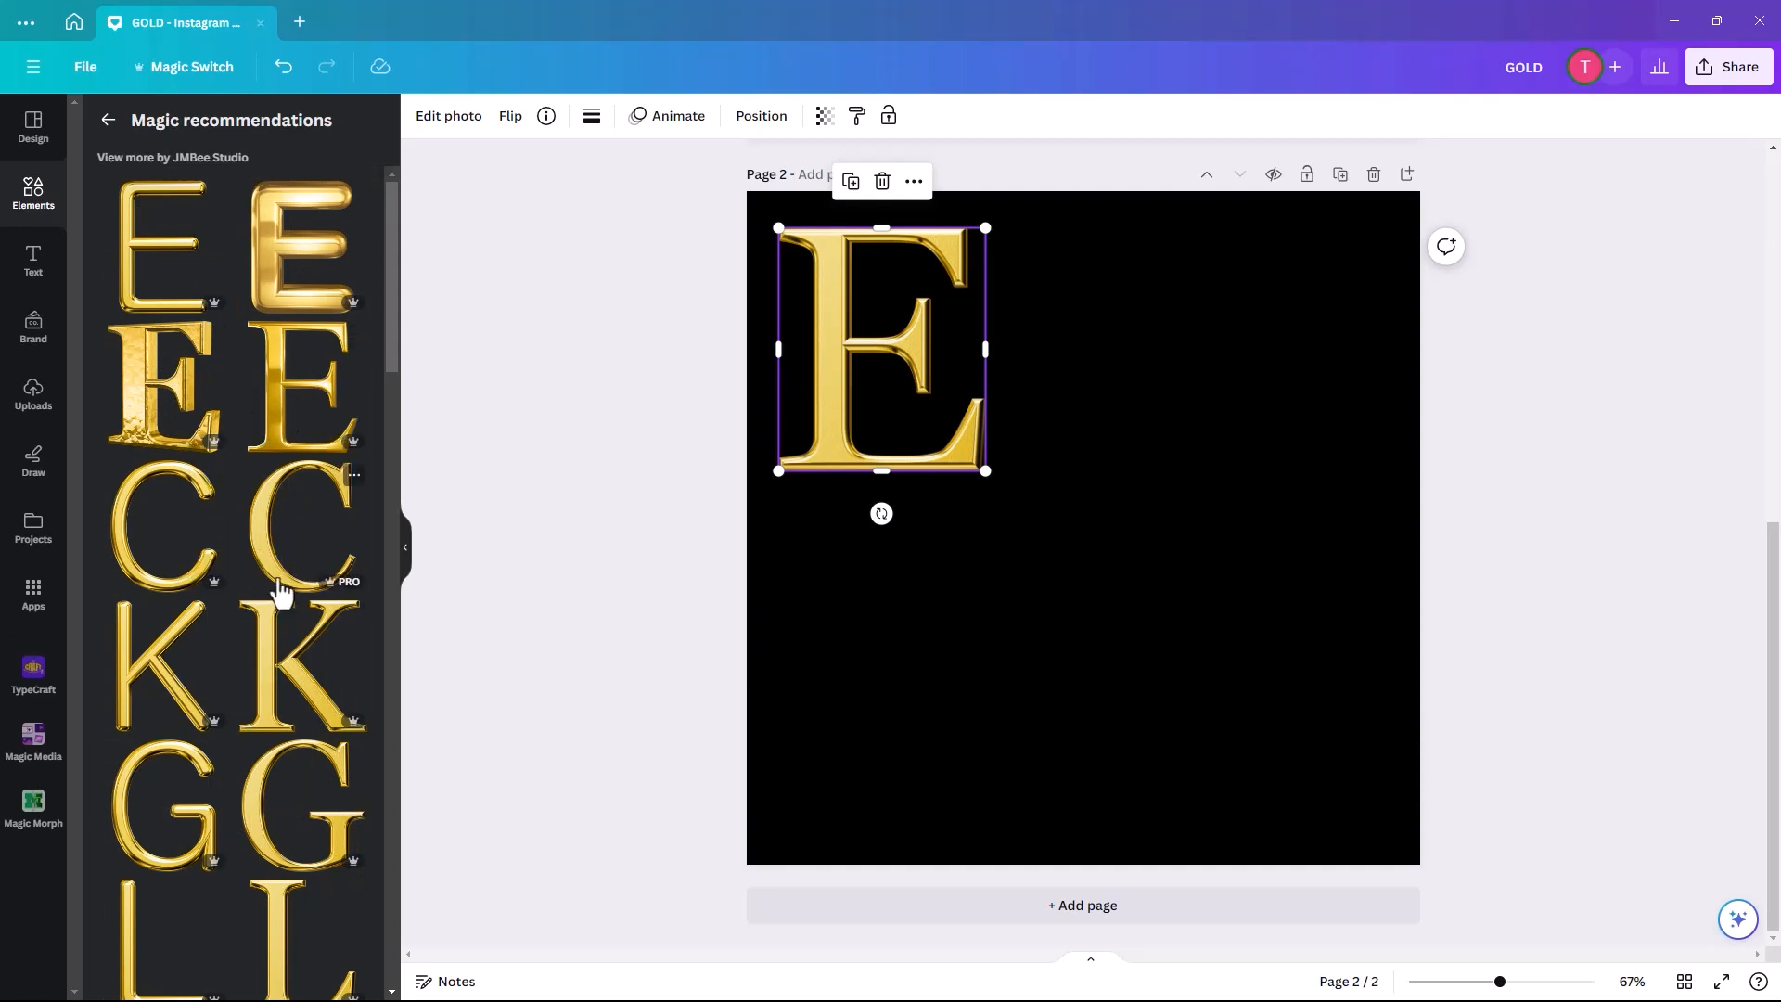
pyautogui.scroll(-5, 281, 591)
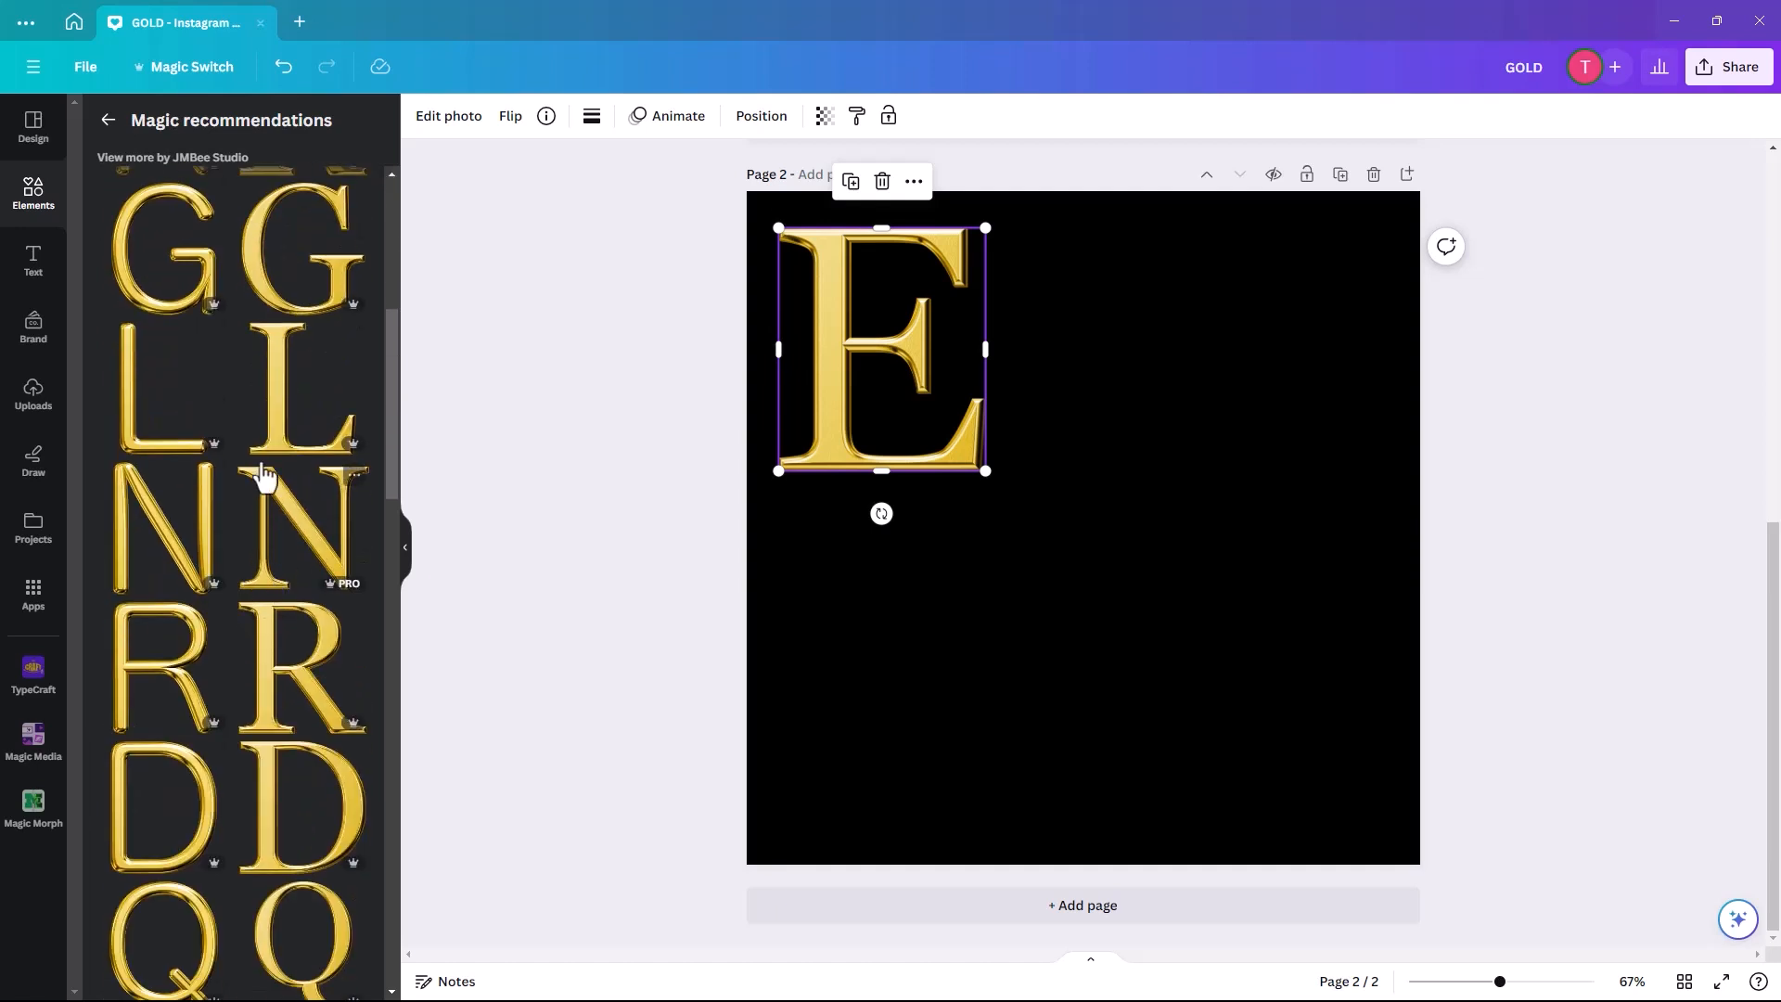
pyautogui.scroll(-3, 257, 625)
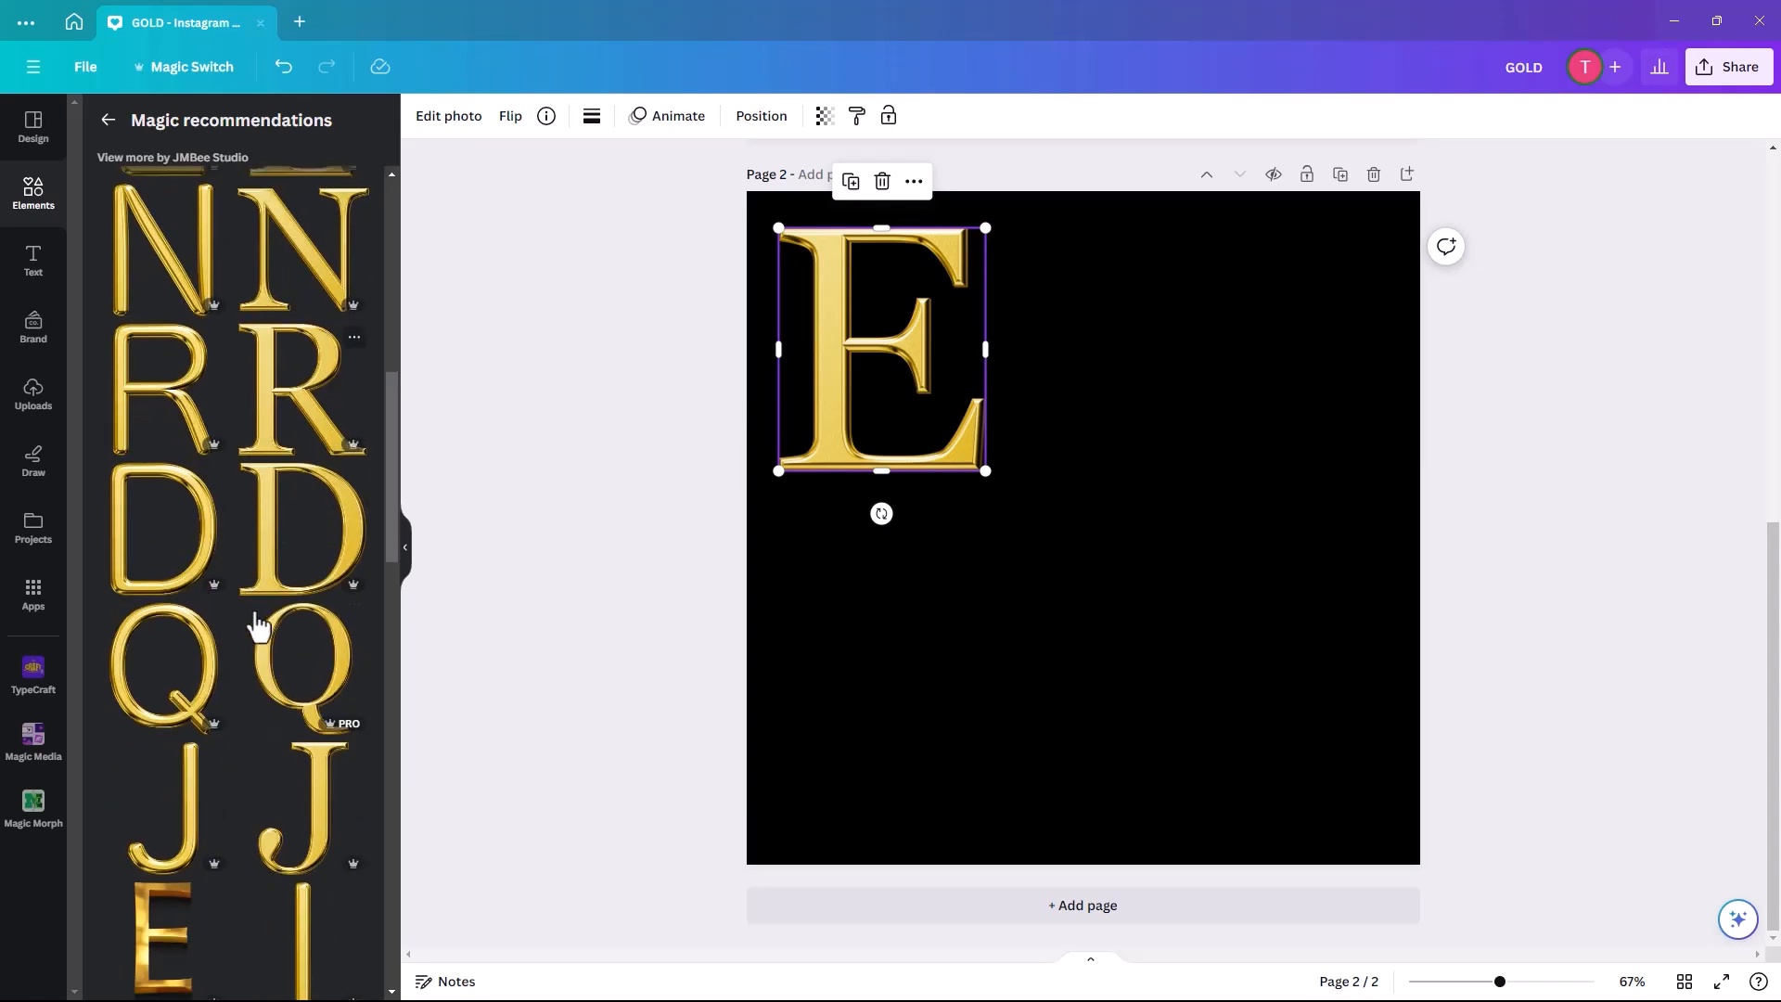
pyautogui.scroll(-5, 254, 822)
pyautogui.scroll(-4, 257, 732)
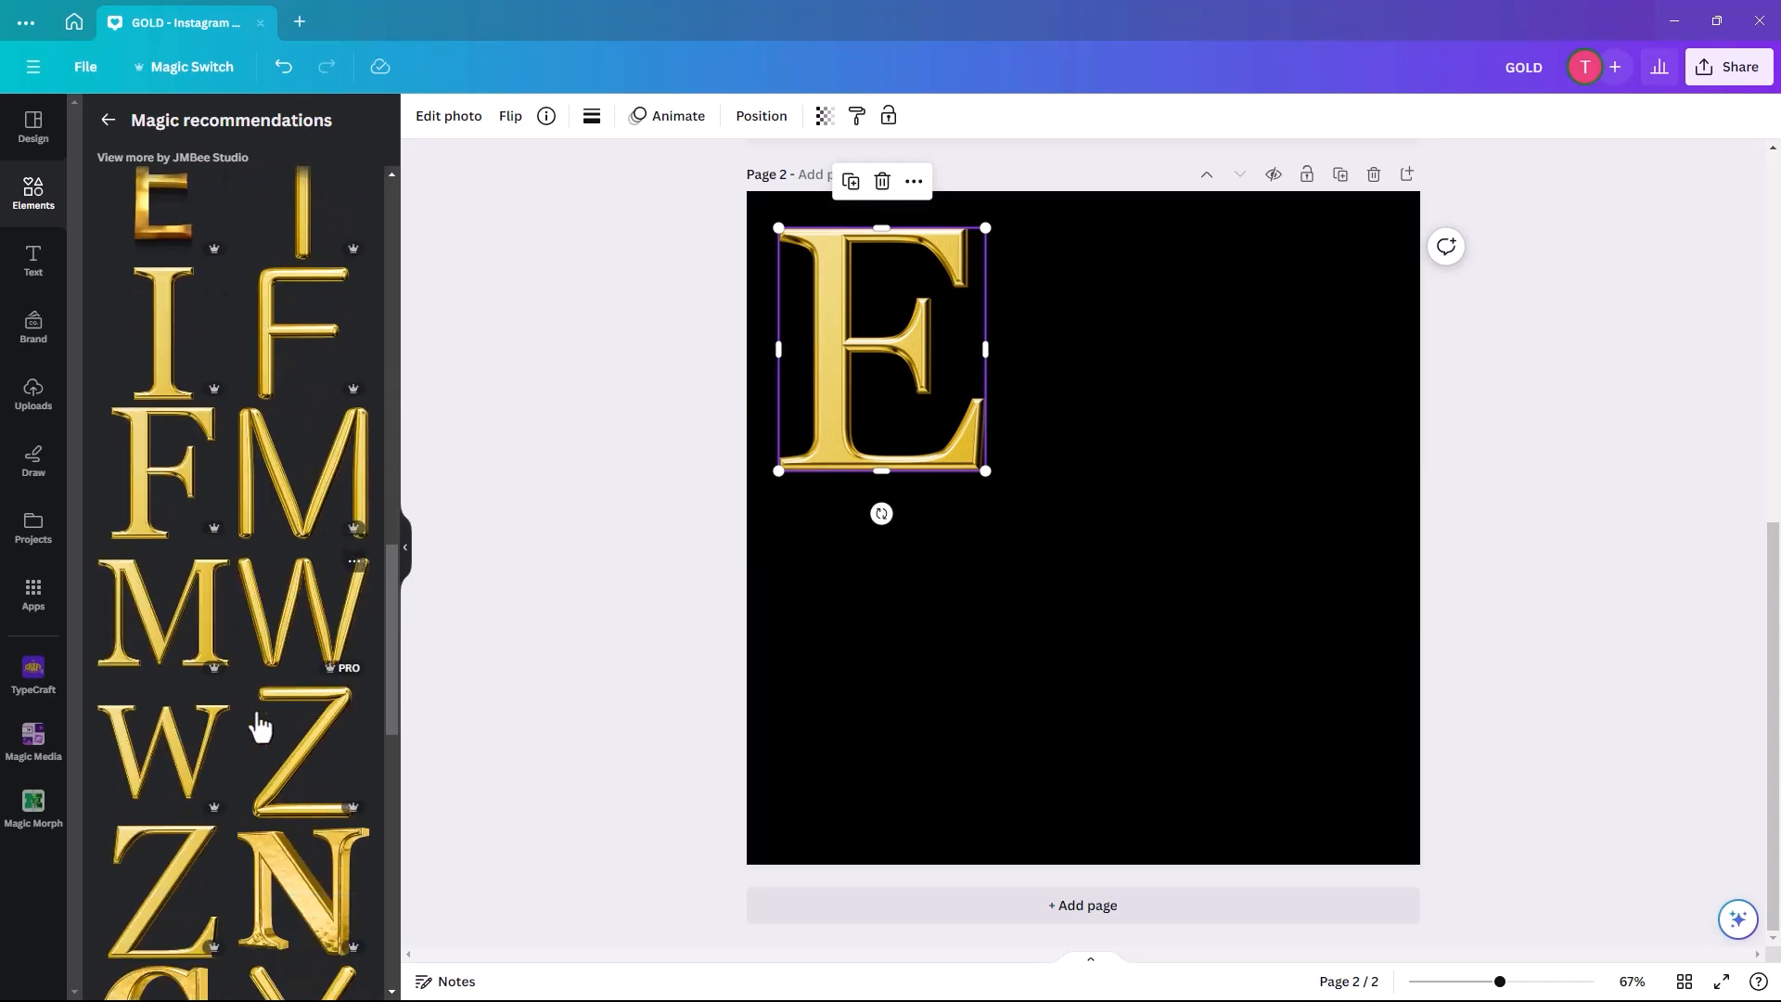
pyautogui.scroll(-5, 260, 725)
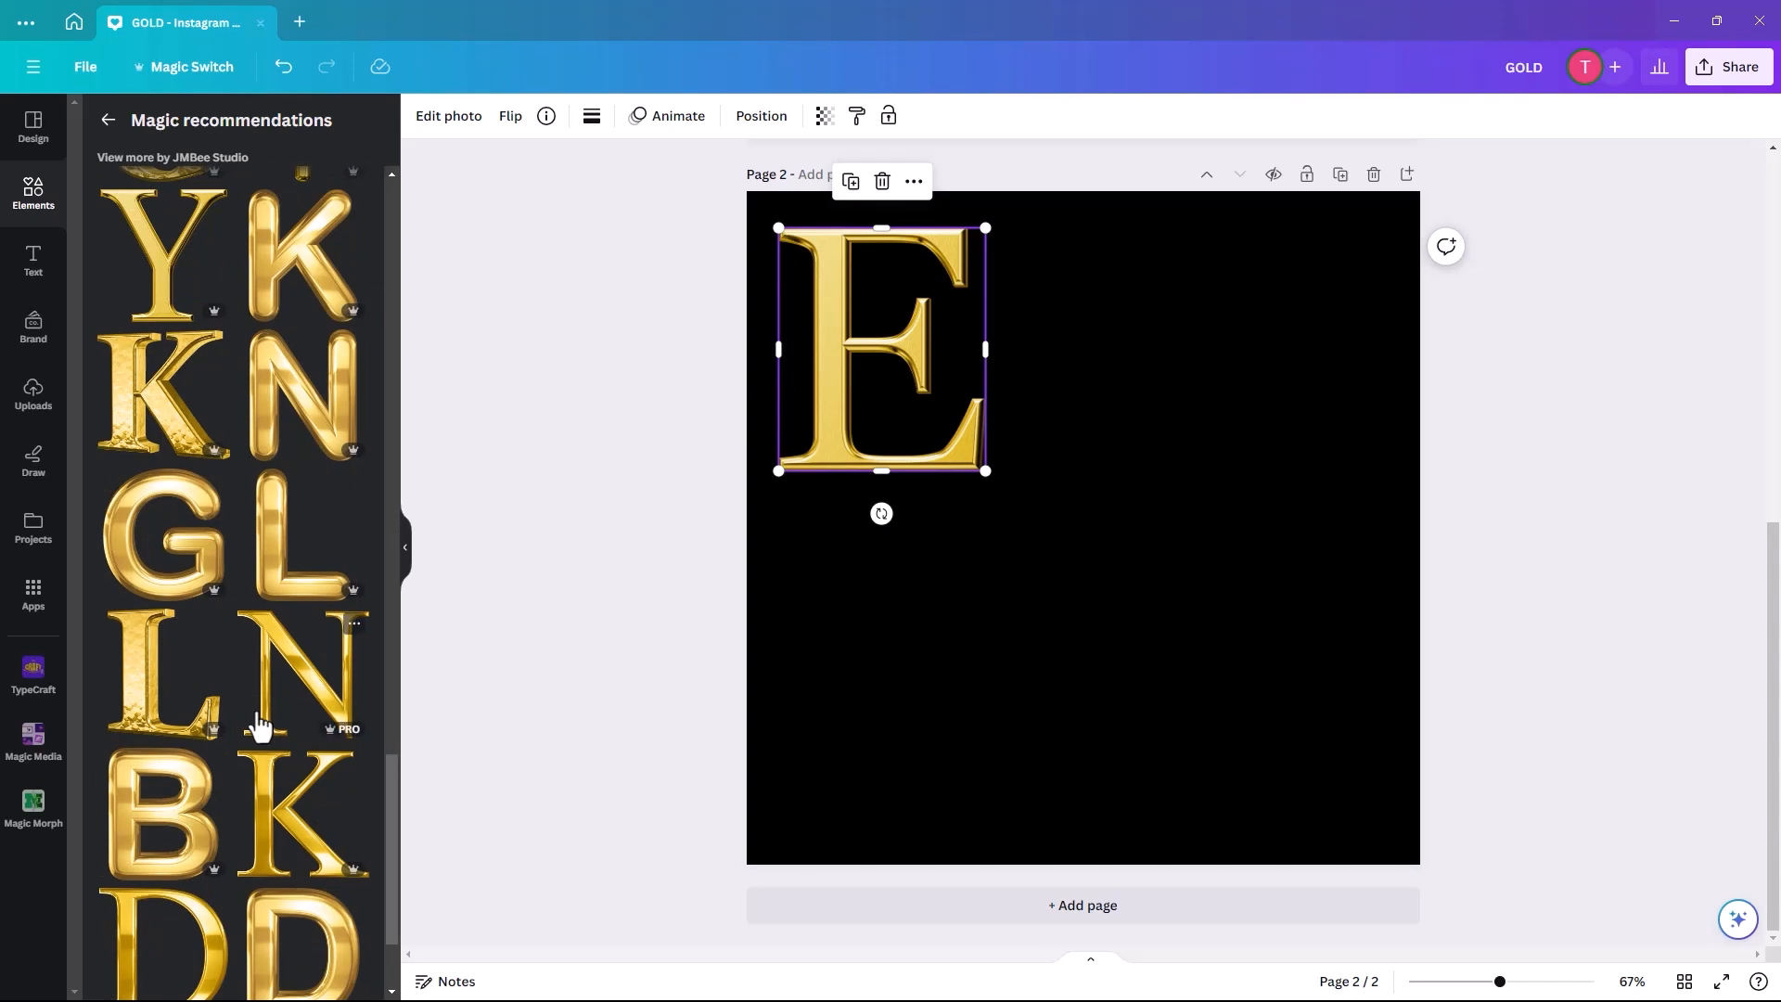
pyautogui.scroll(-2, 260, 725)
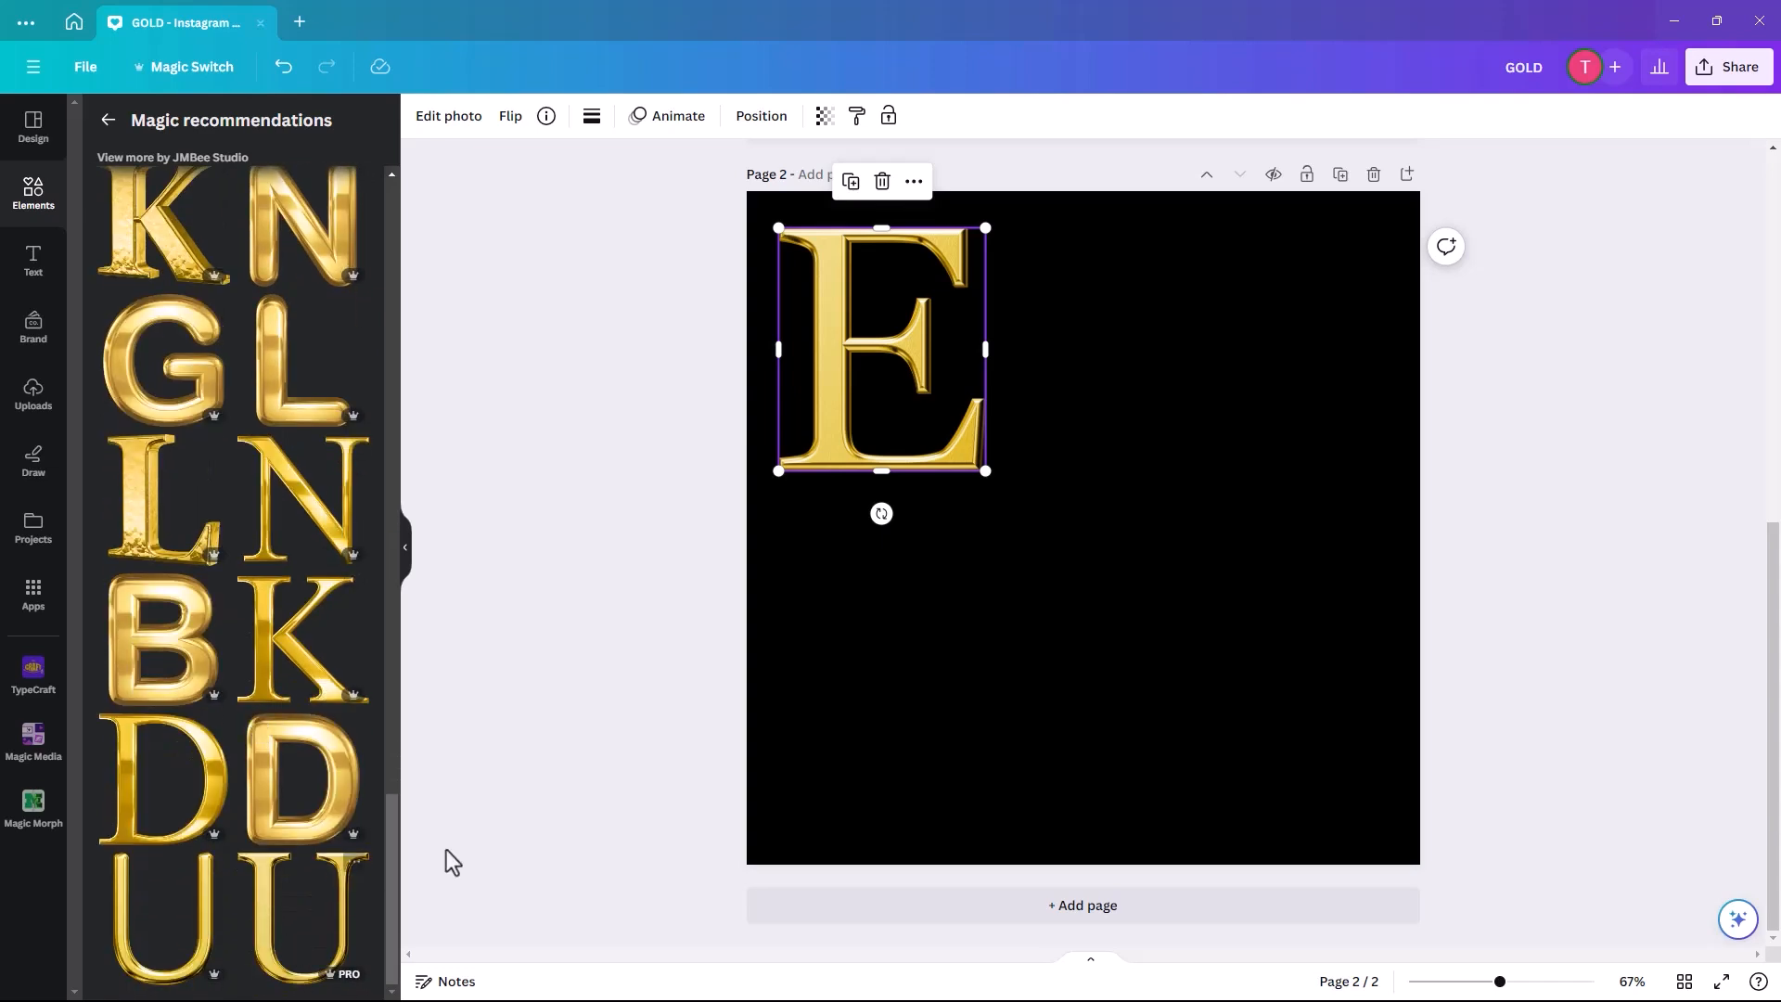
pyautogui.moveTo(387, 816); pyautogui.dragTo(316, 170)
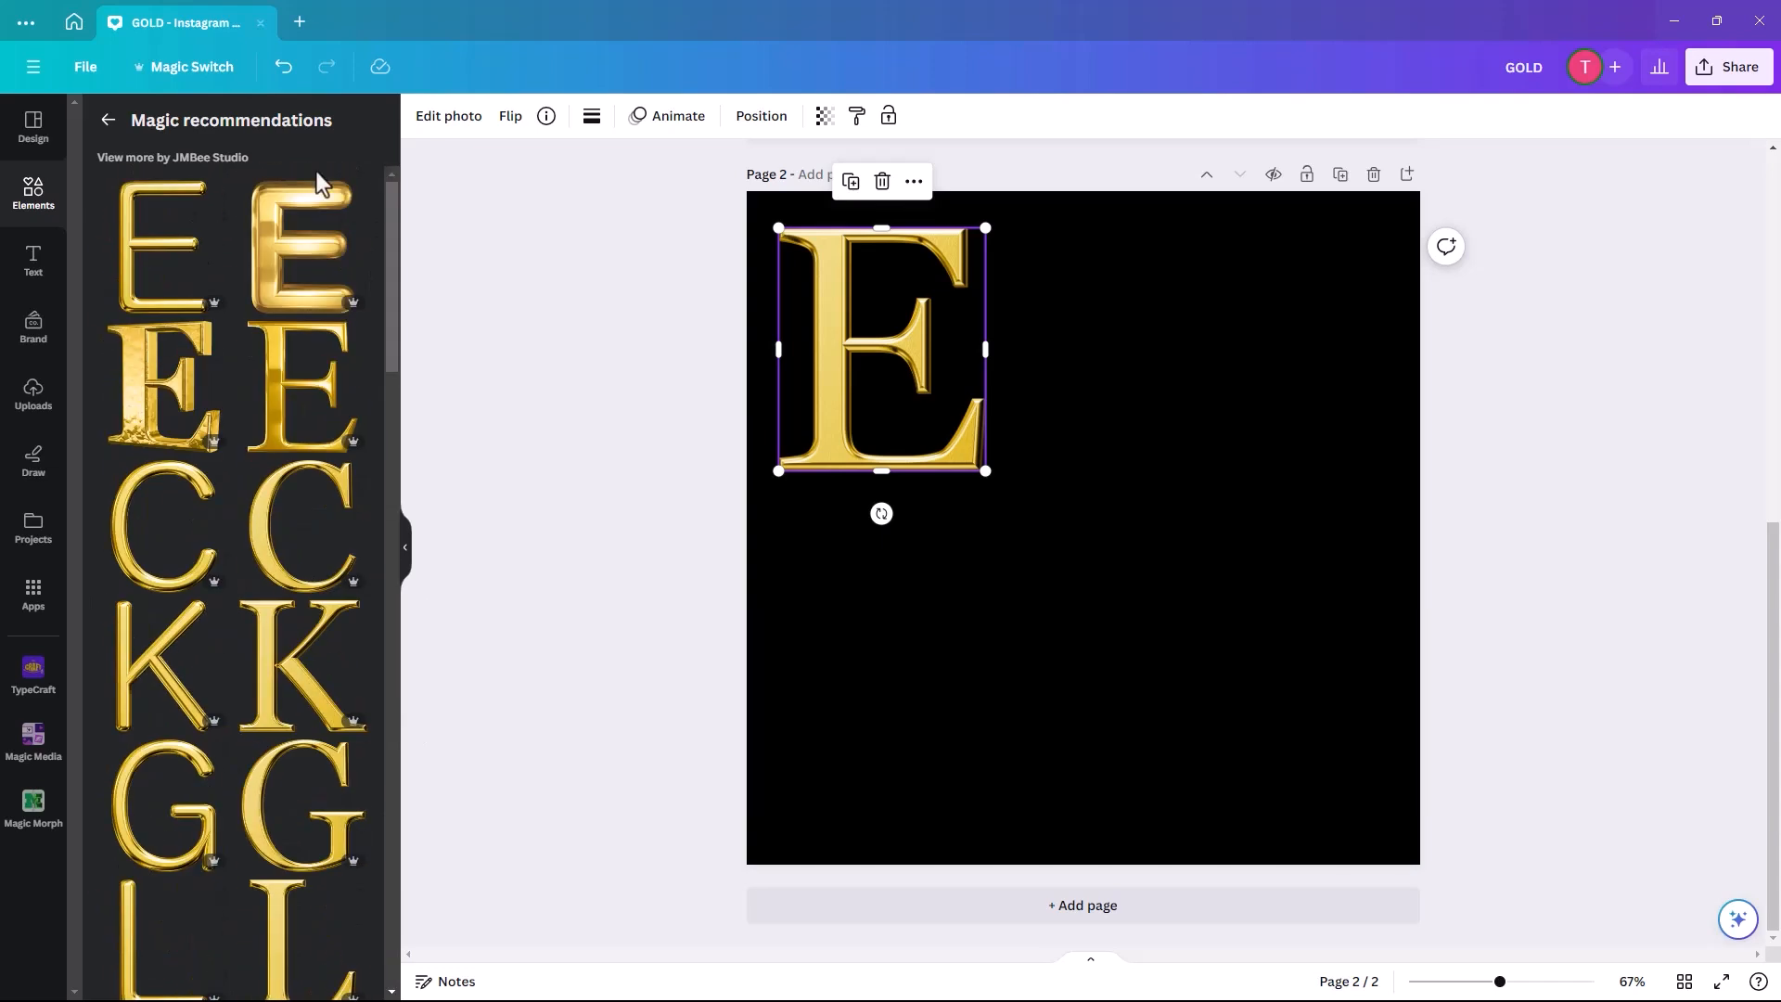
pyautogui.click(107, 120)
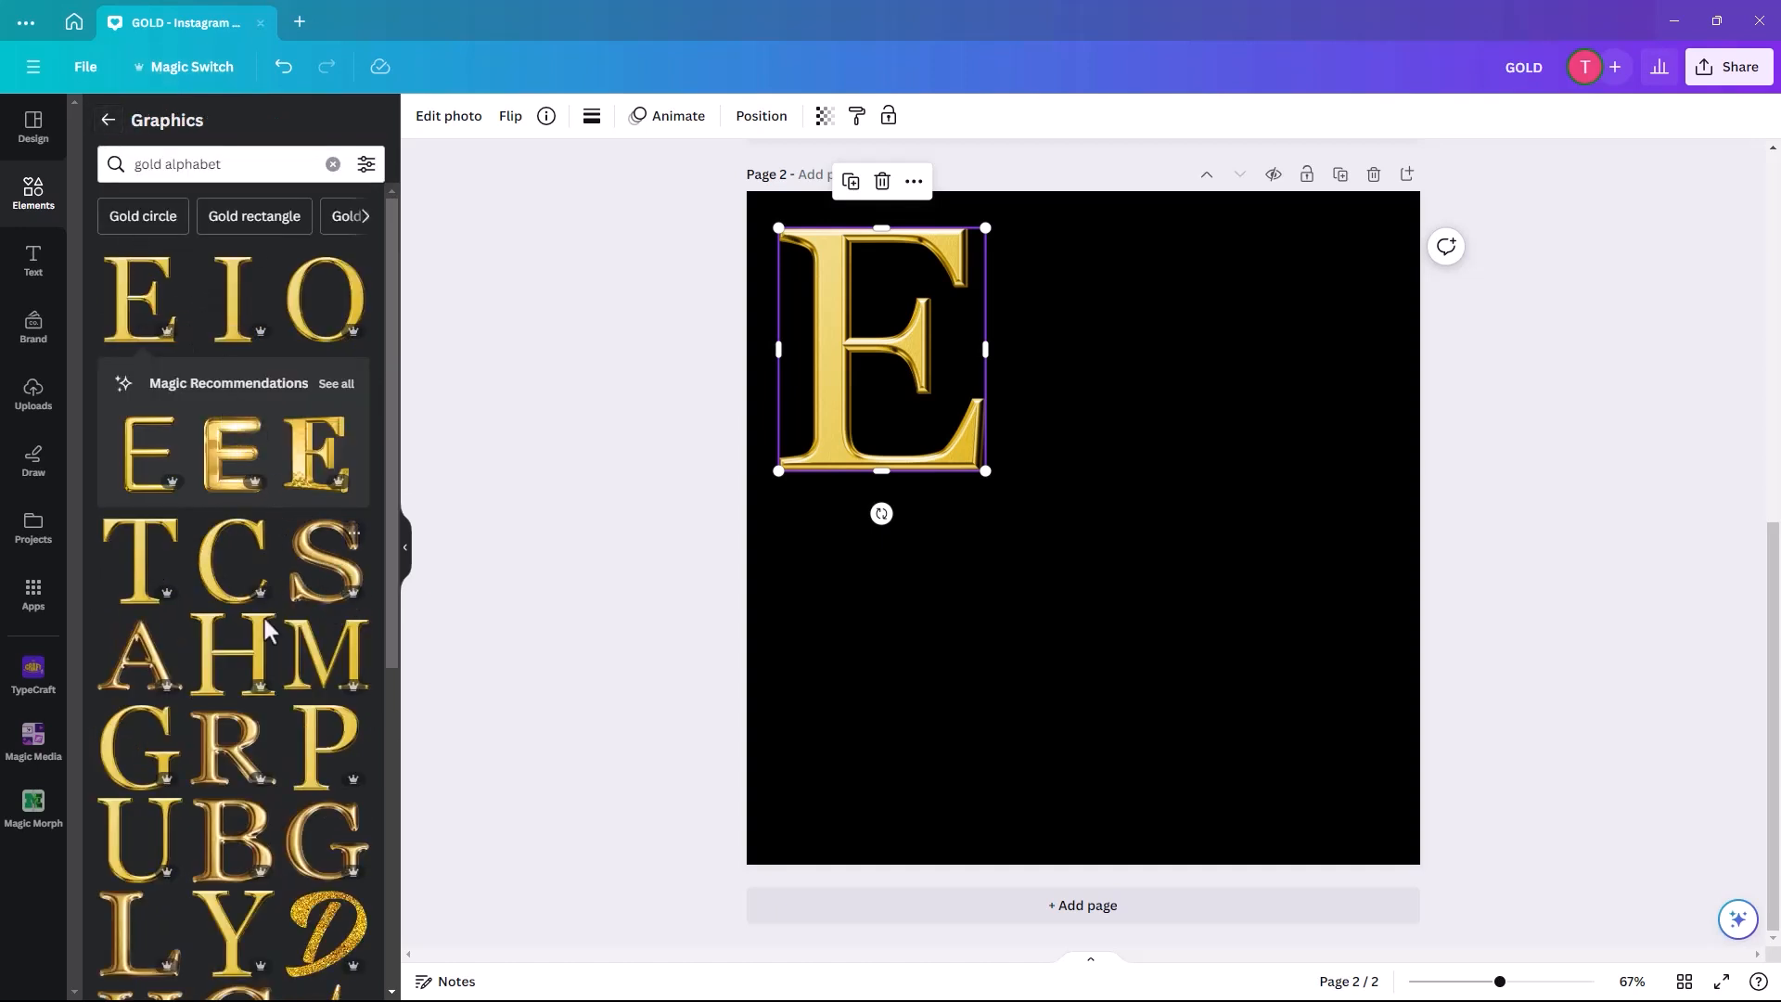
# Insert the rounded bronze-gold letter T graphic, shrink it and place it directly beneath the E.
pyautogui.scroll(-5, 255, 807)
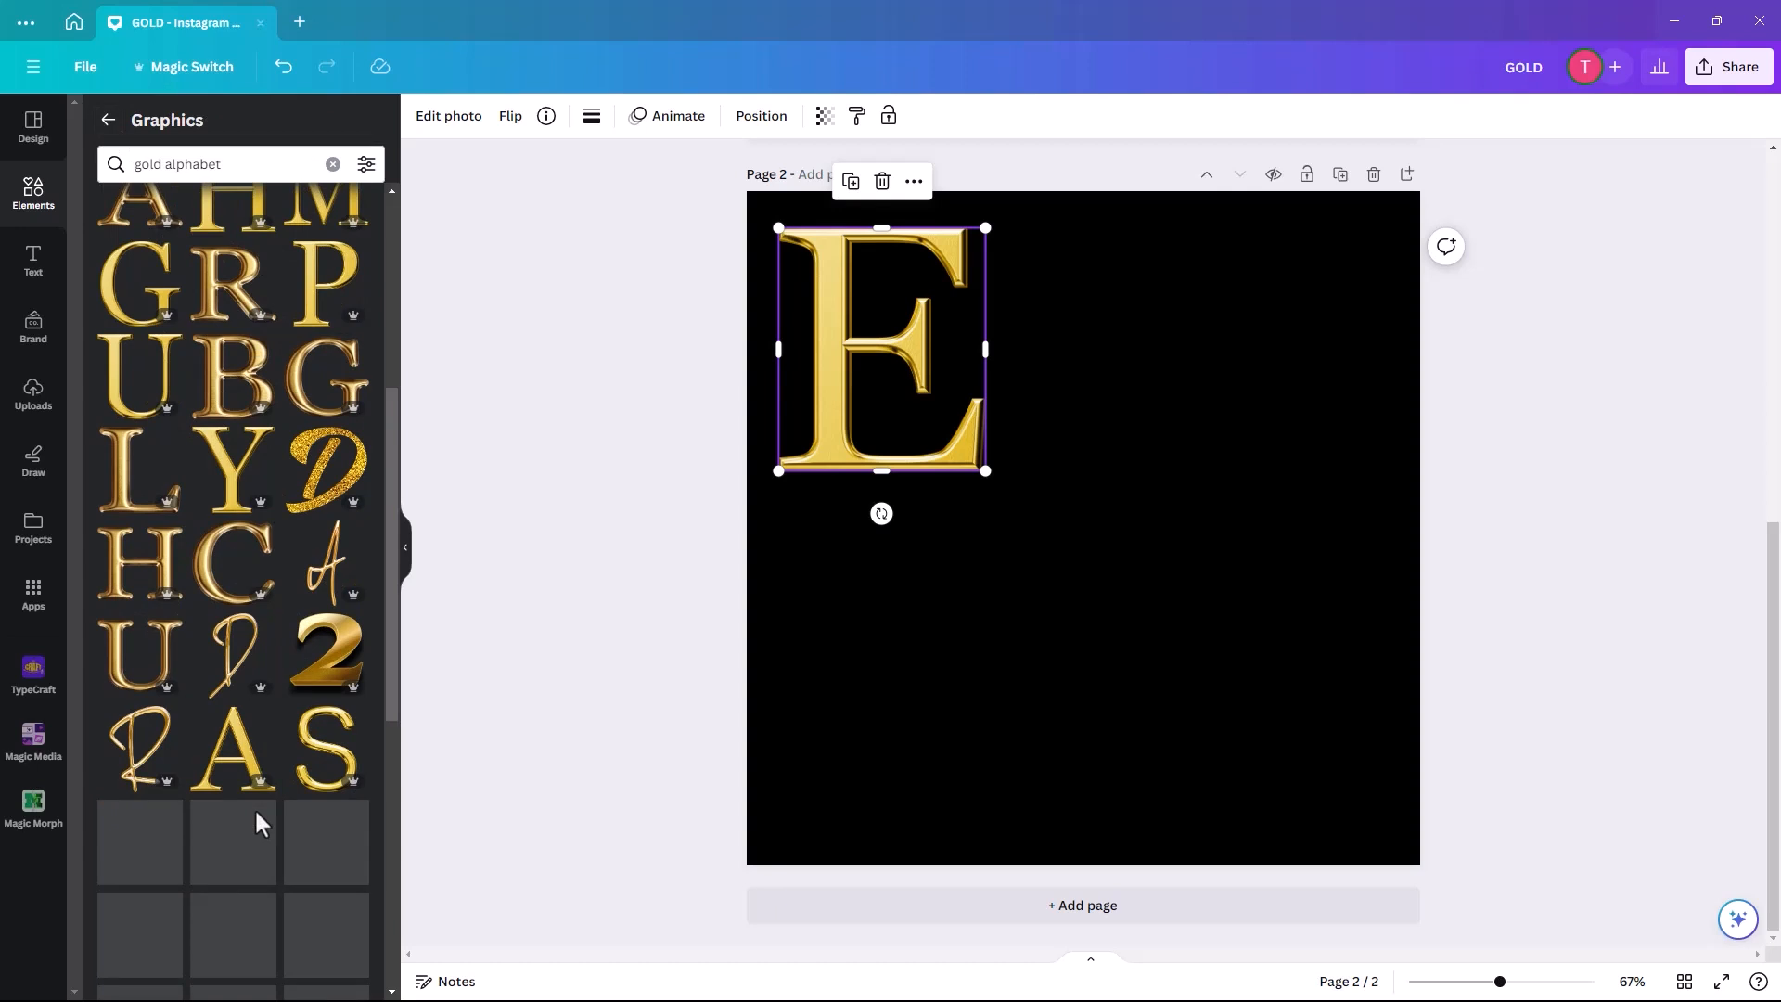
pyautogui.scroll(-4, 258, 823)
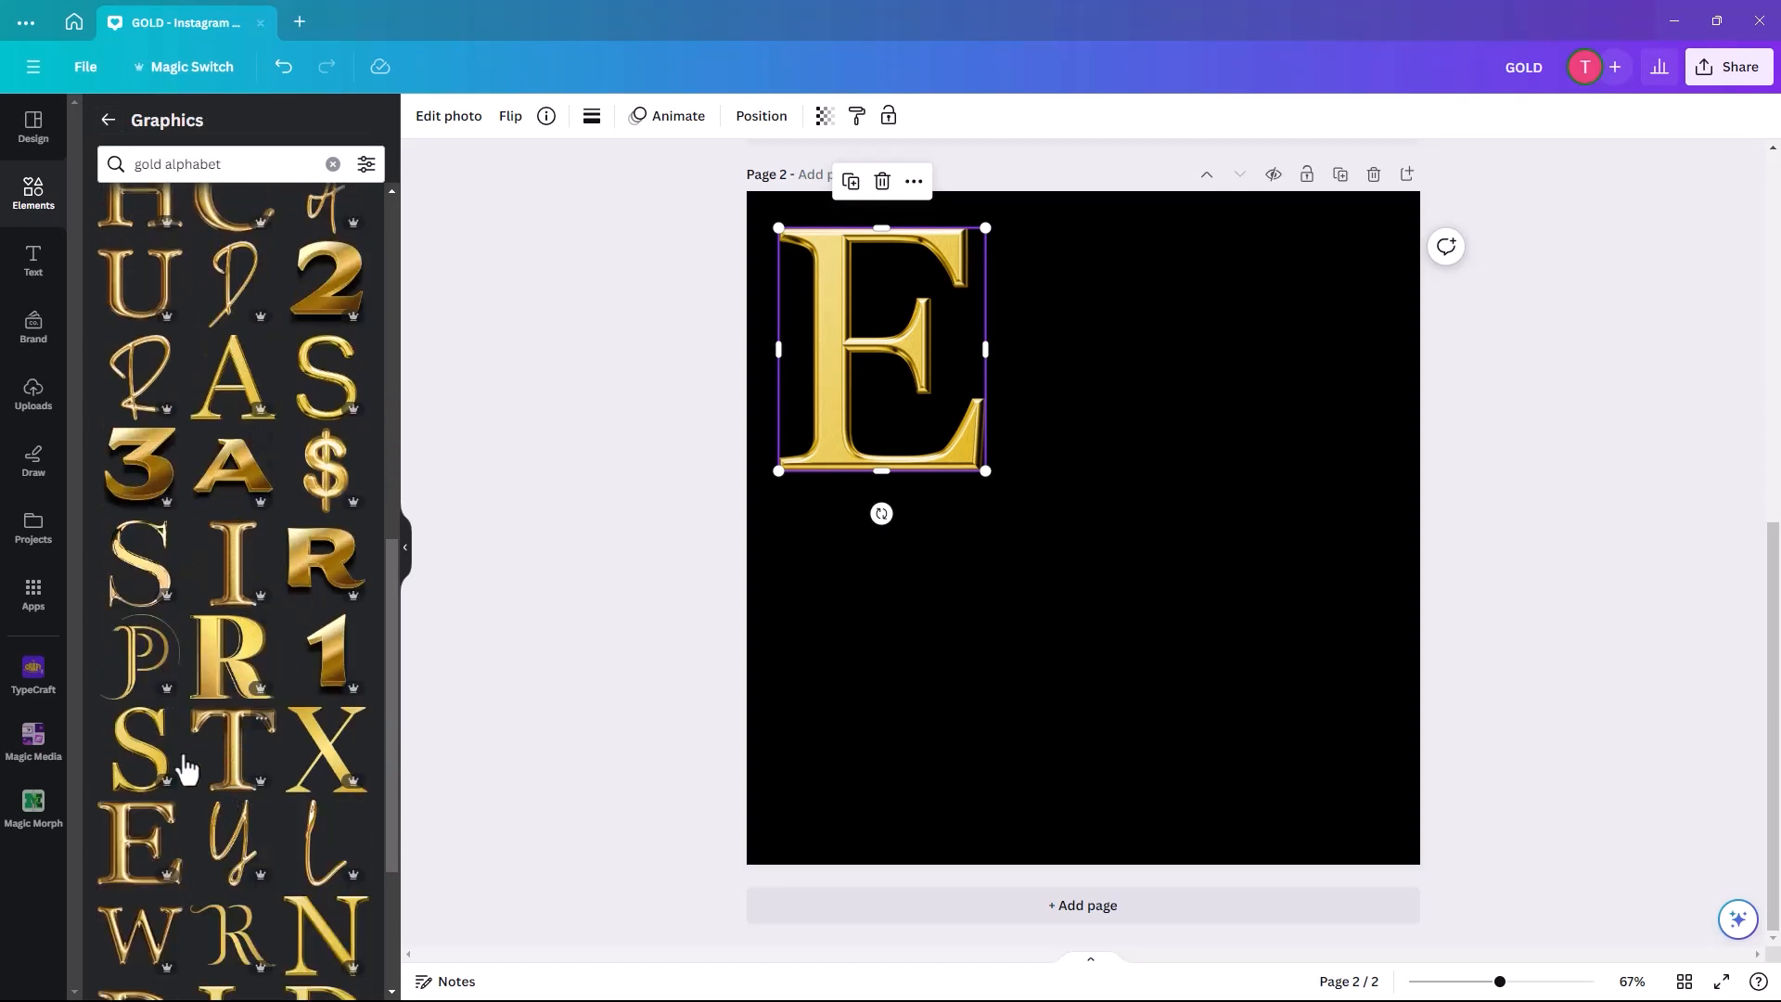
pyautogui.click(222, 774)
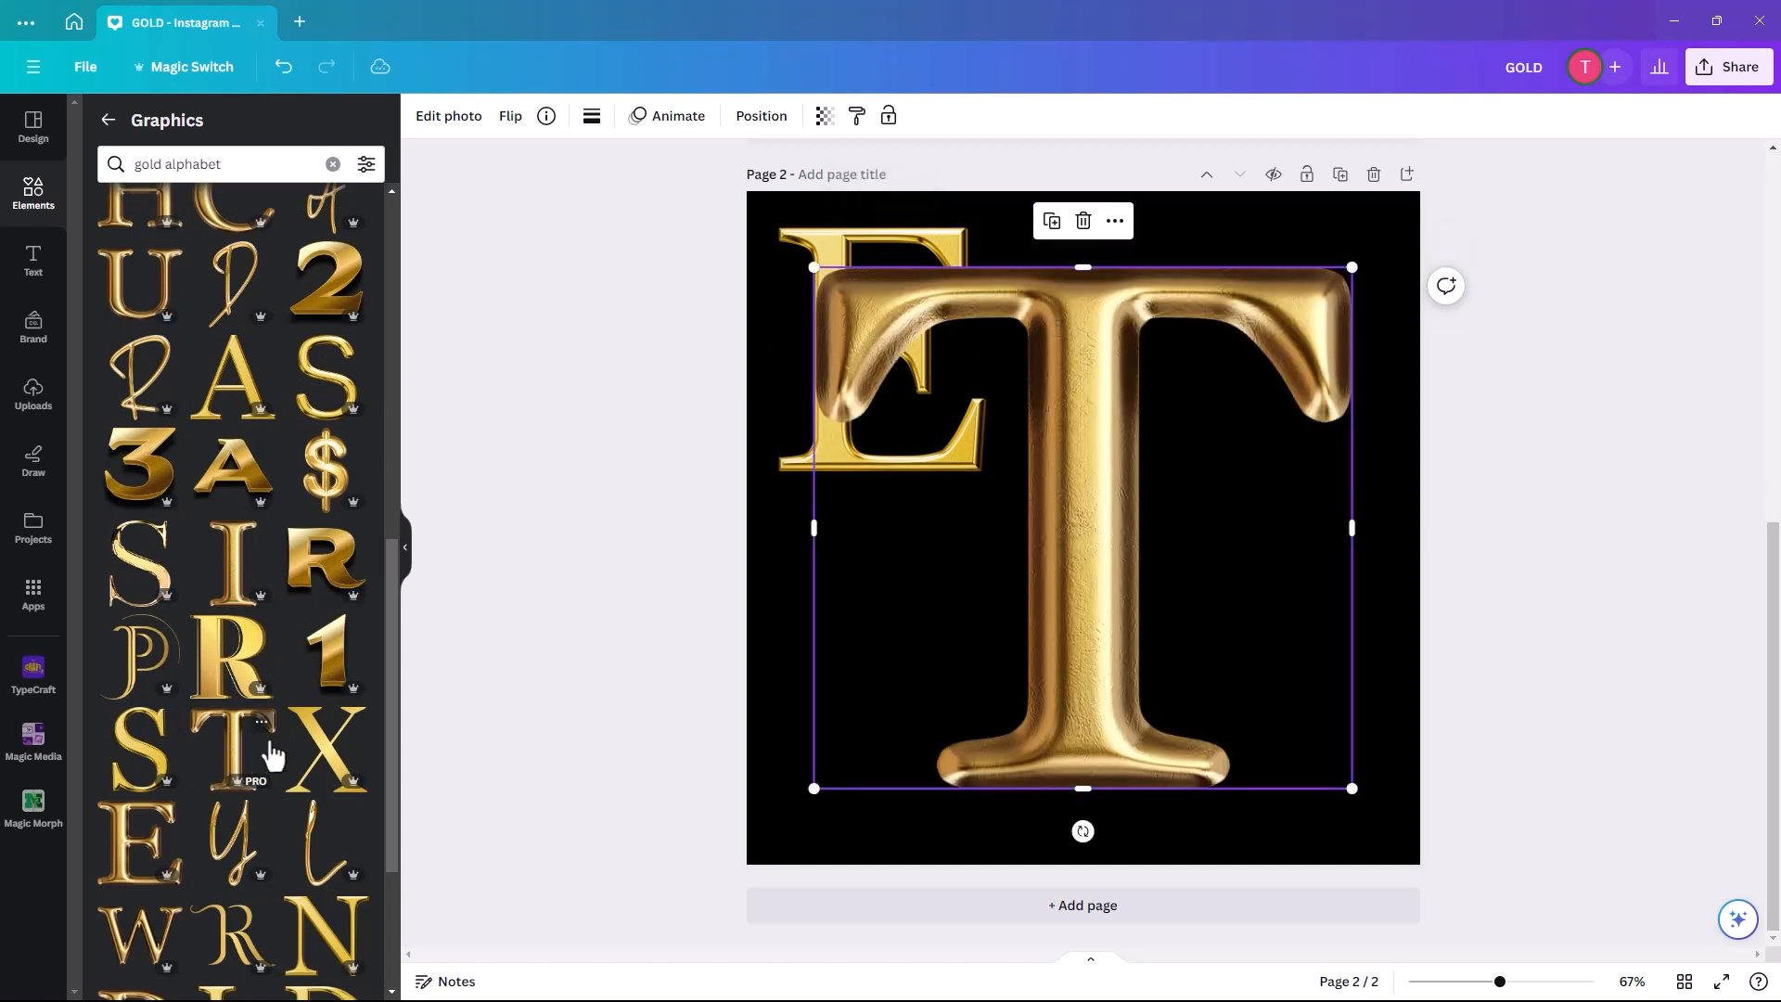
pyautogui.moveTo(1347, 264); pyautogui.dragTo(1113, 489)
pyautogui.moveTo(1048, 575); pyautogui.dragTo(1199, 429)
pyautogui.moveTo(1136, 478); pyautogui.dragTo(909, 720)
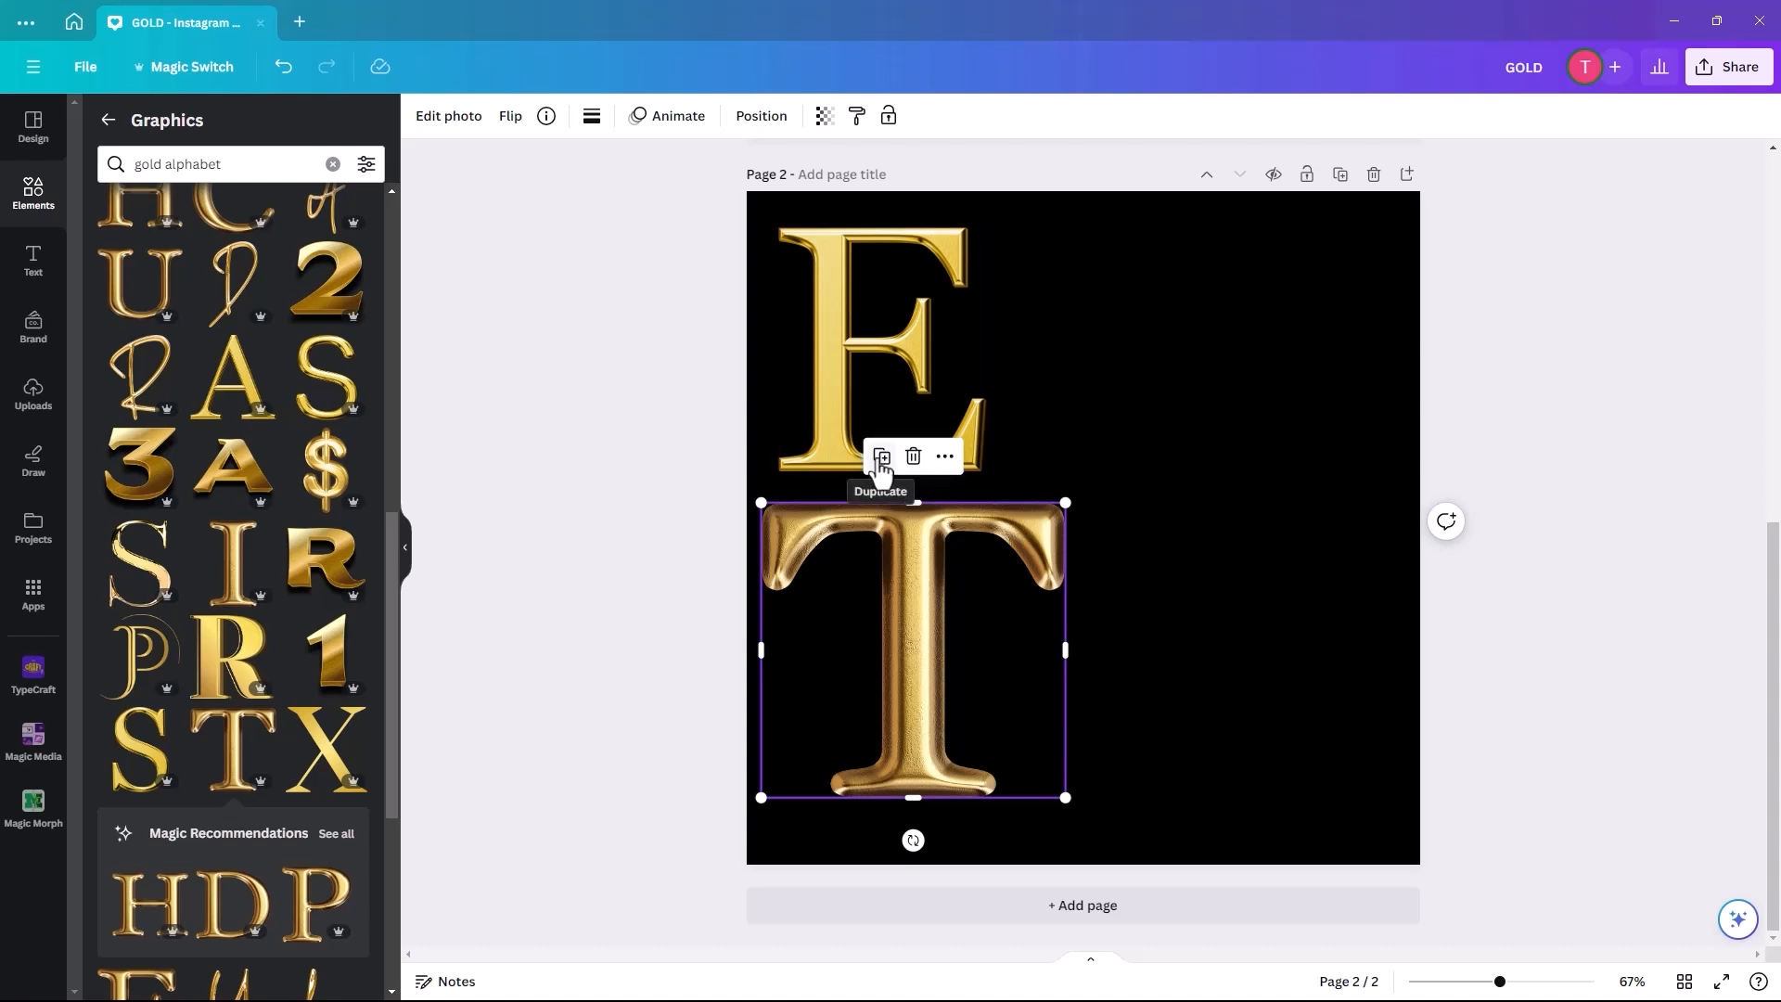
pyautogui.click(538, 277)
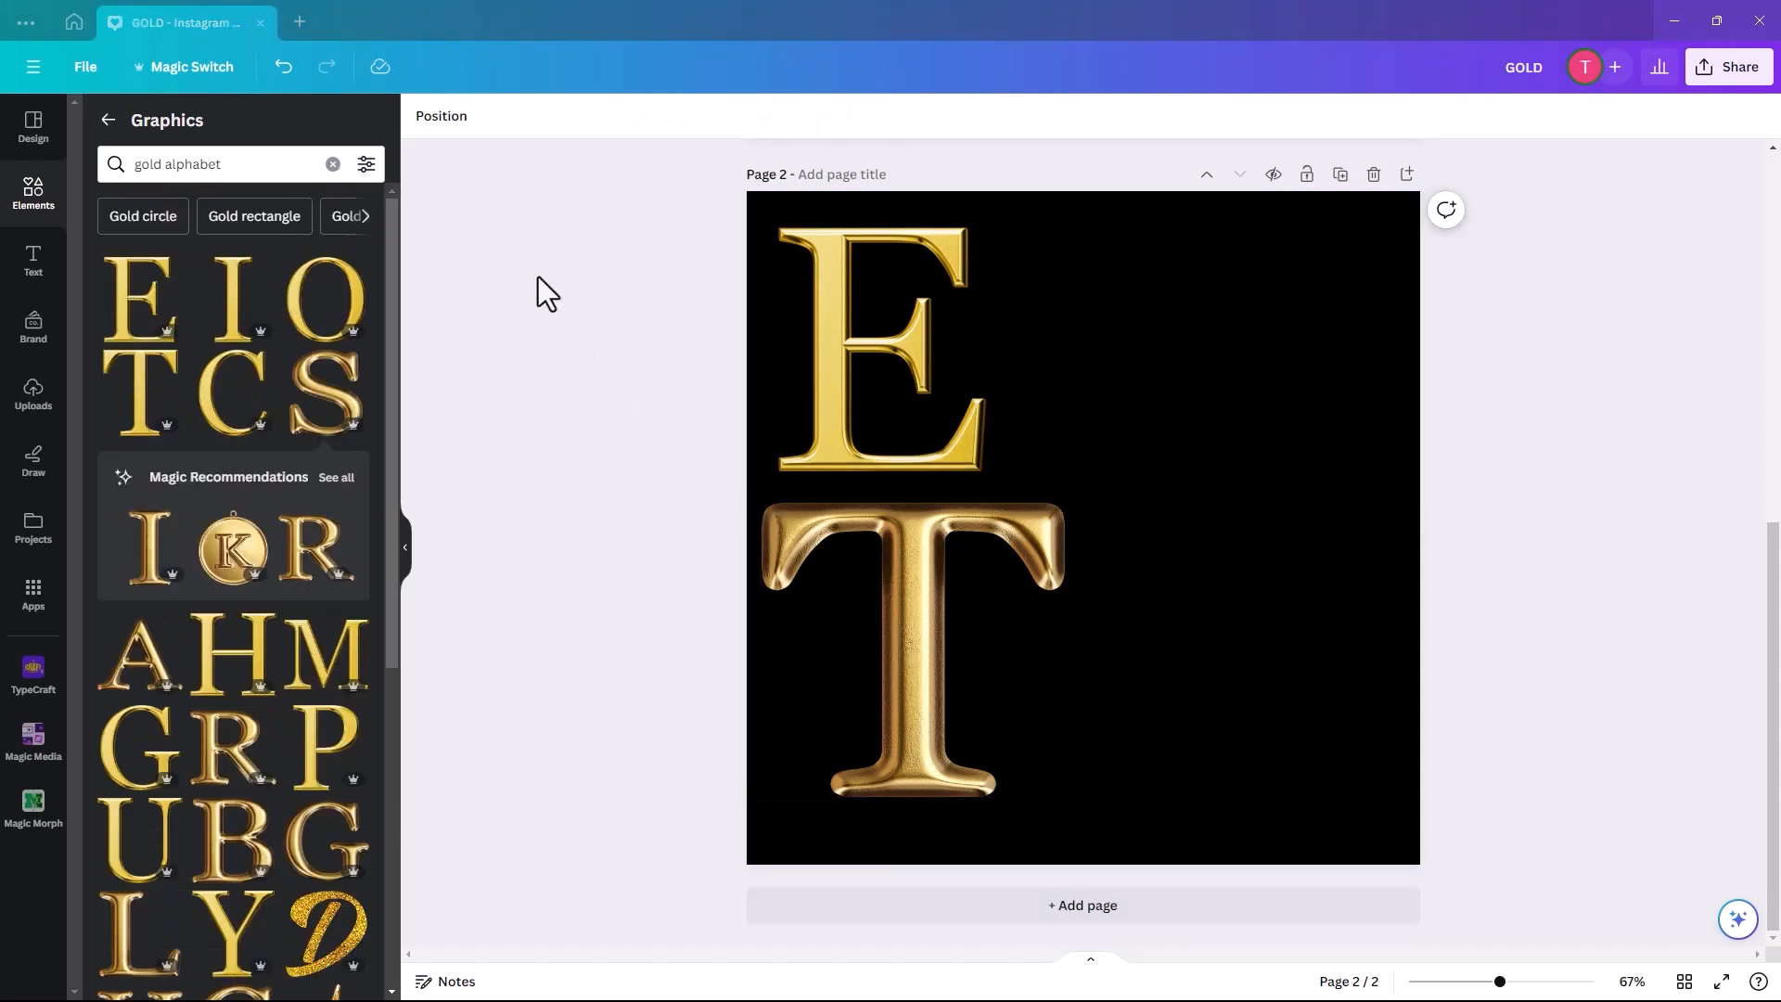
# View the collection that the luxury gold letter E belongs to and browse its letters, numbers and symbols.
pyautogui.rightClick(141, 323)
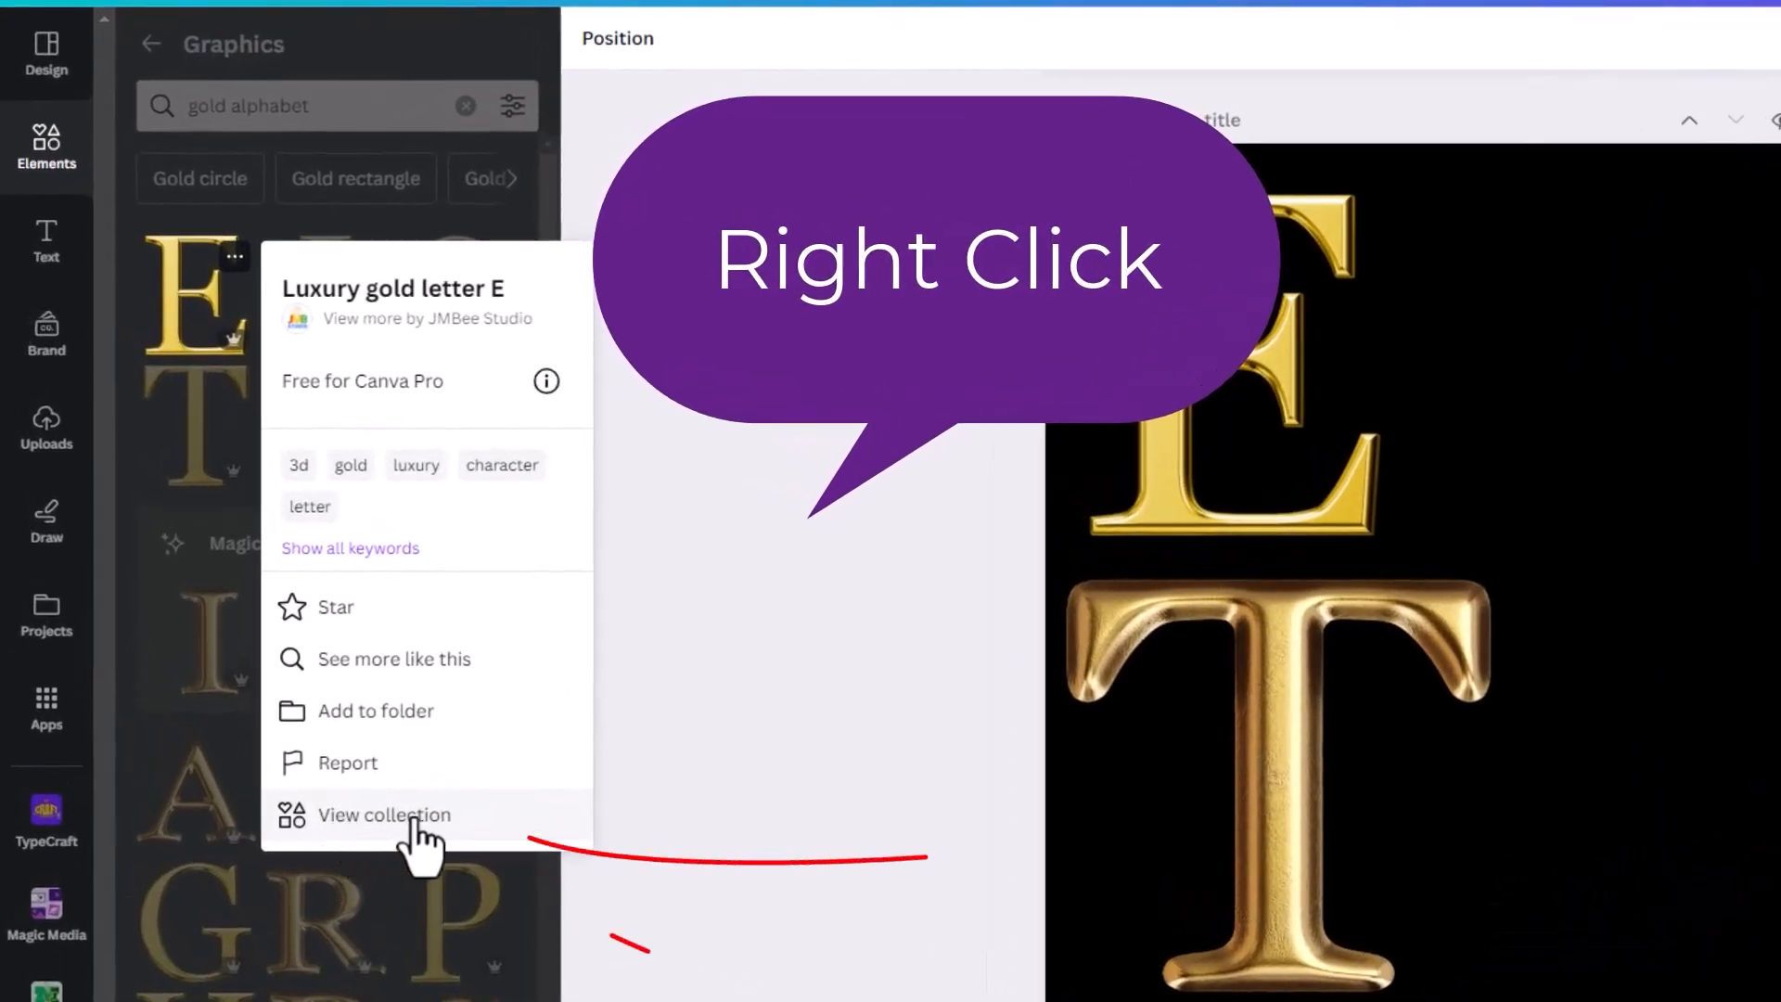
pyautogui.click(413, 821)
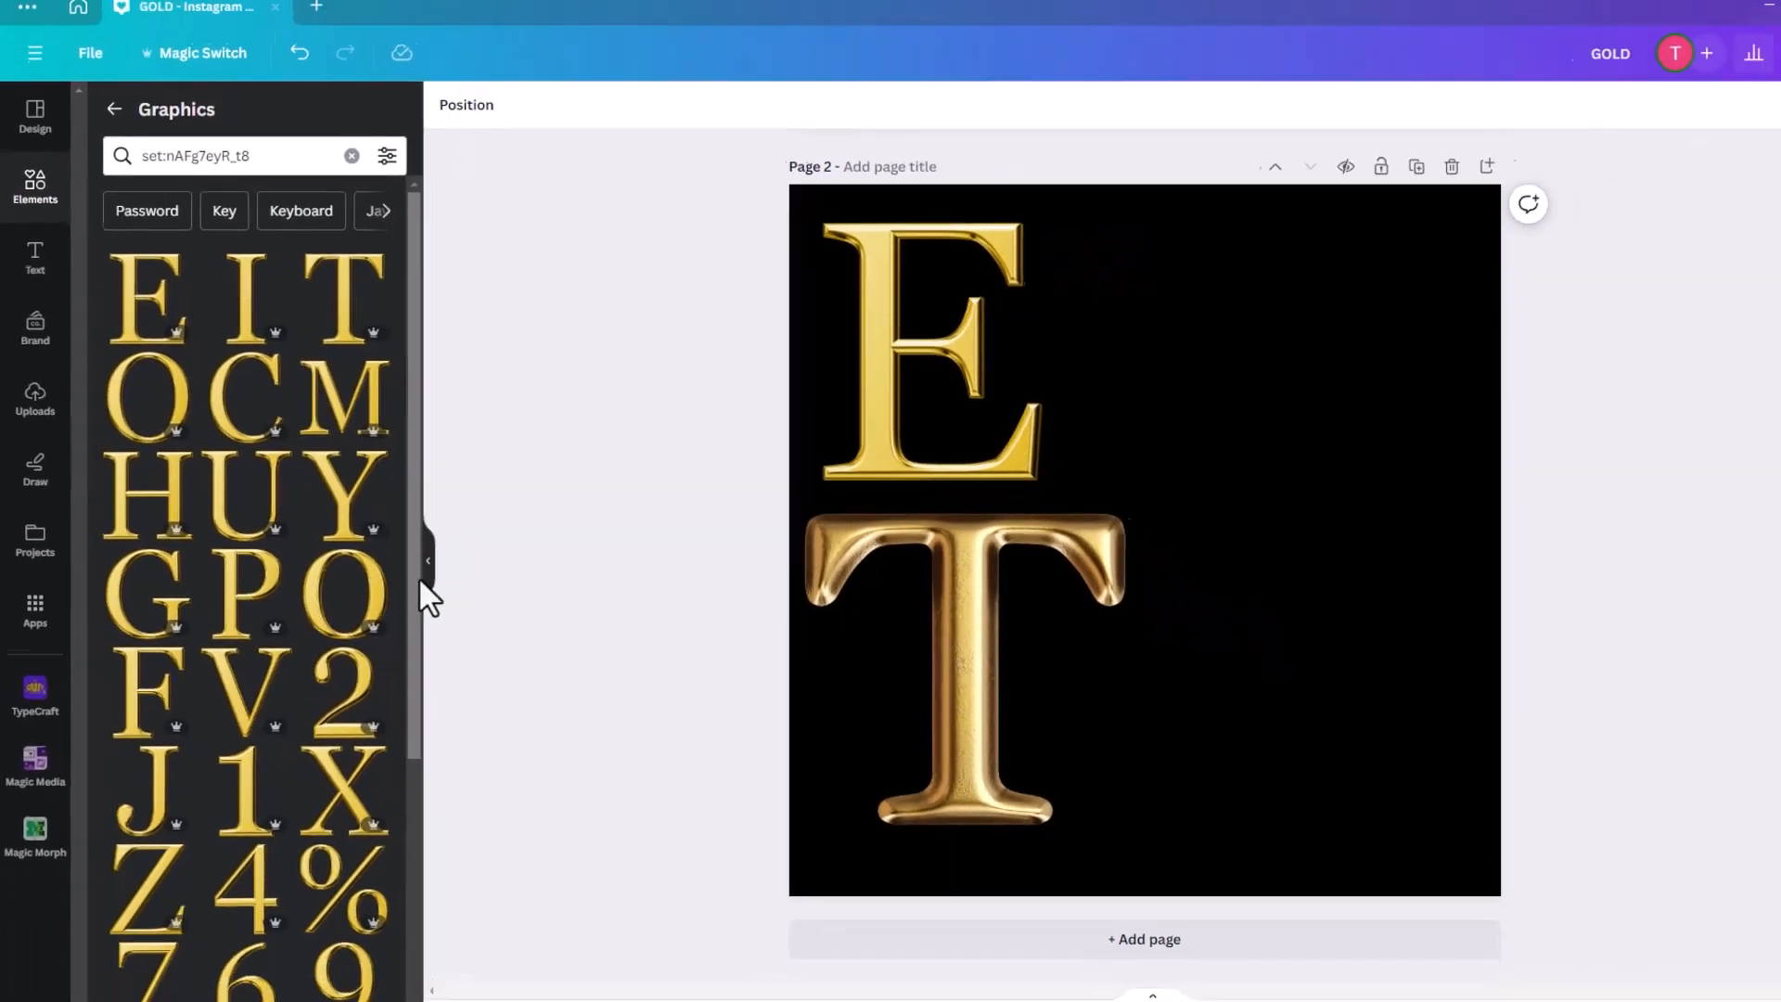
pyautogui.scroll(-1, 543, 748)
pyautogui.scroll(-5, 371, 742)
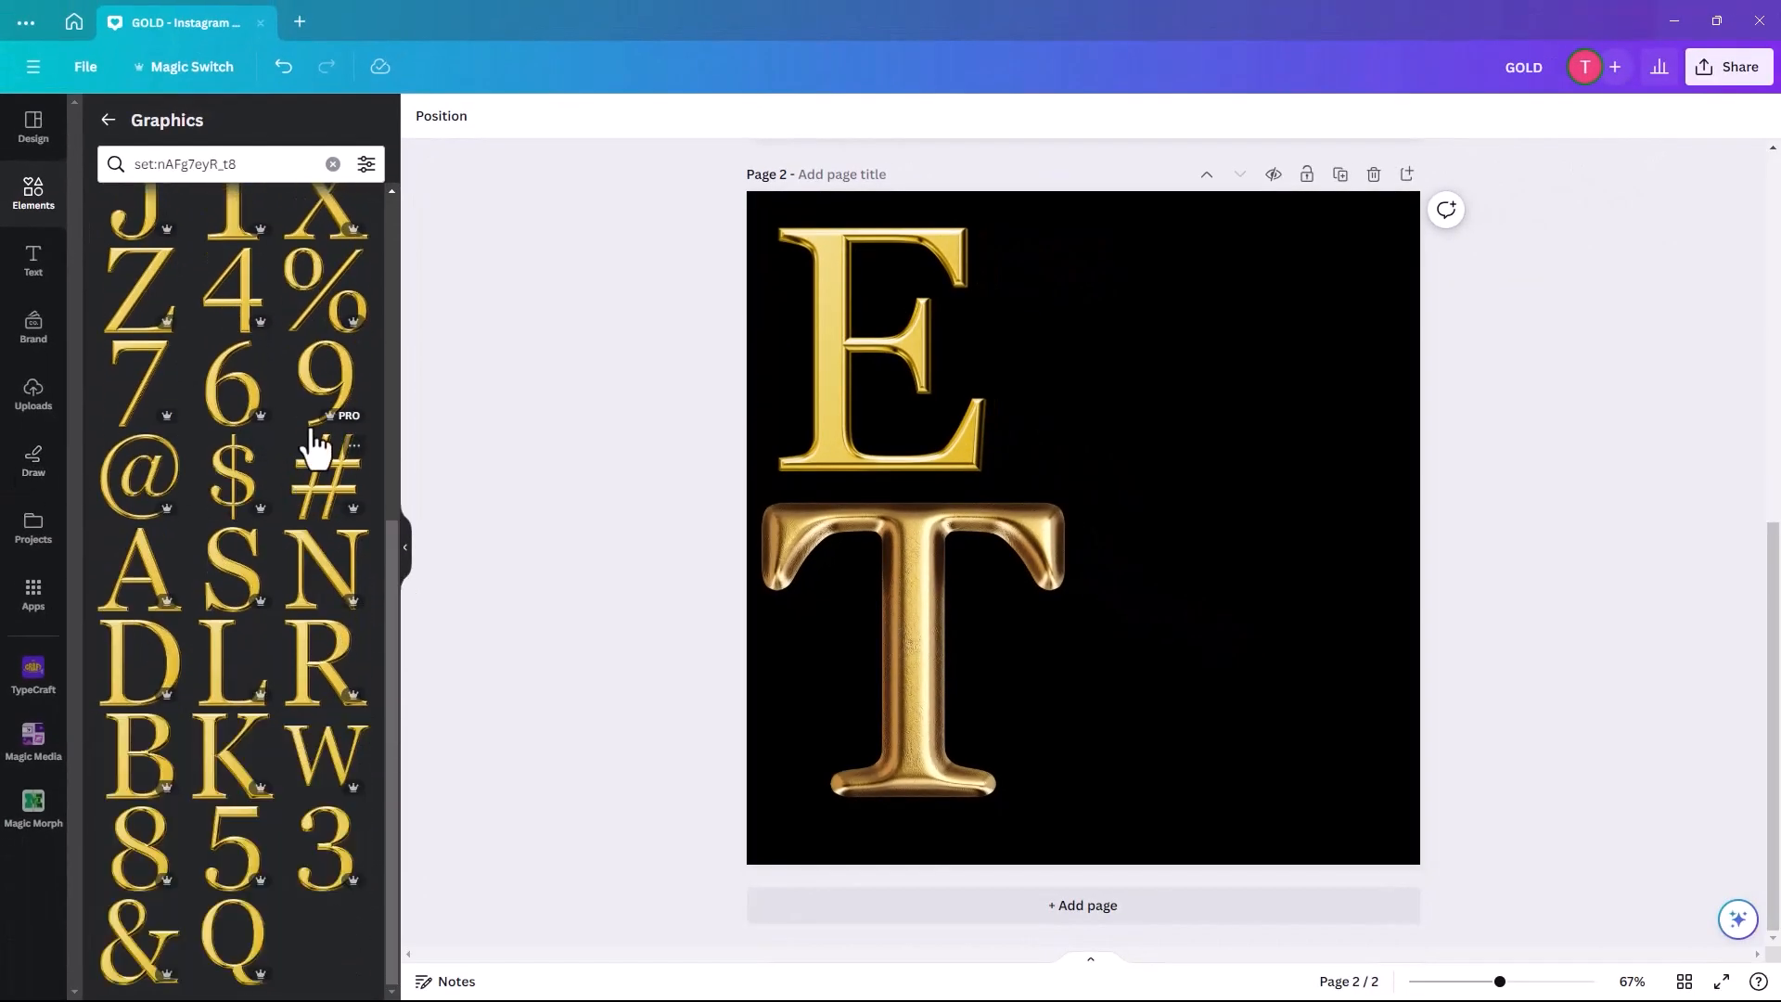
pyautogui.moveTo(392, 568); pyautogui.dragTo(386, 150)
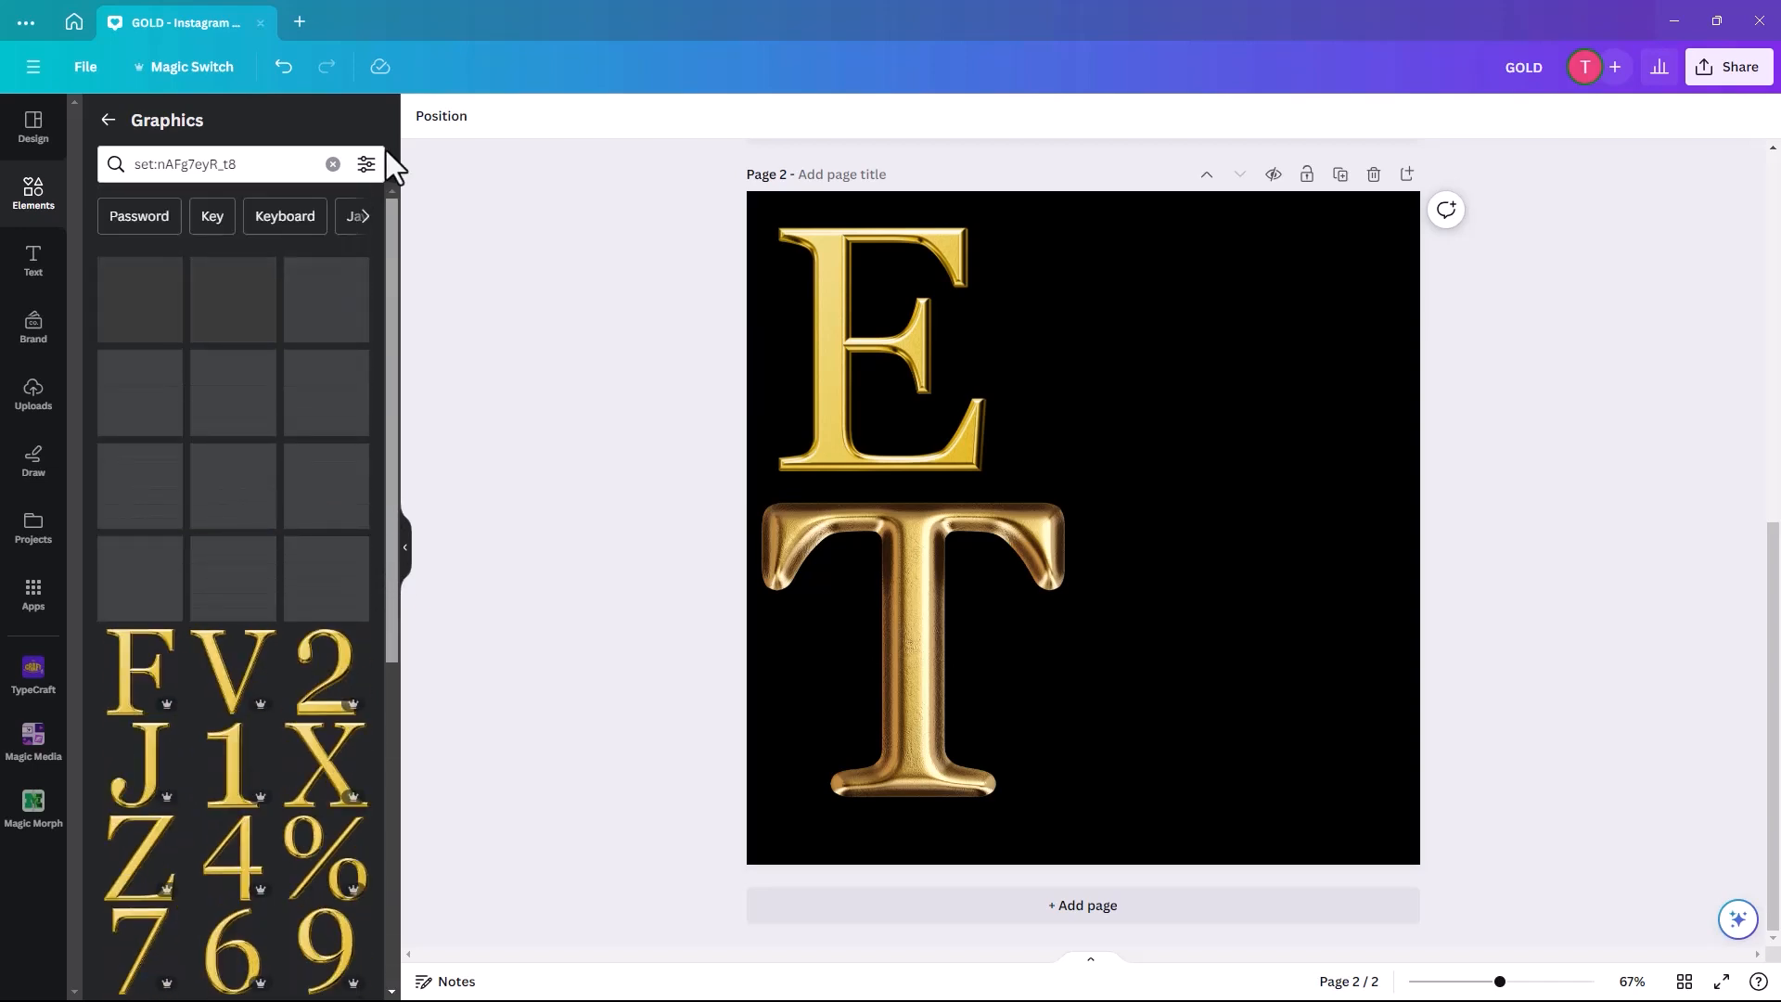
# Search the elements for "gold alphabet" again, limit the results to graphics and check the options of the gold uppercase letter S.
pyautogui.click(108, 121)
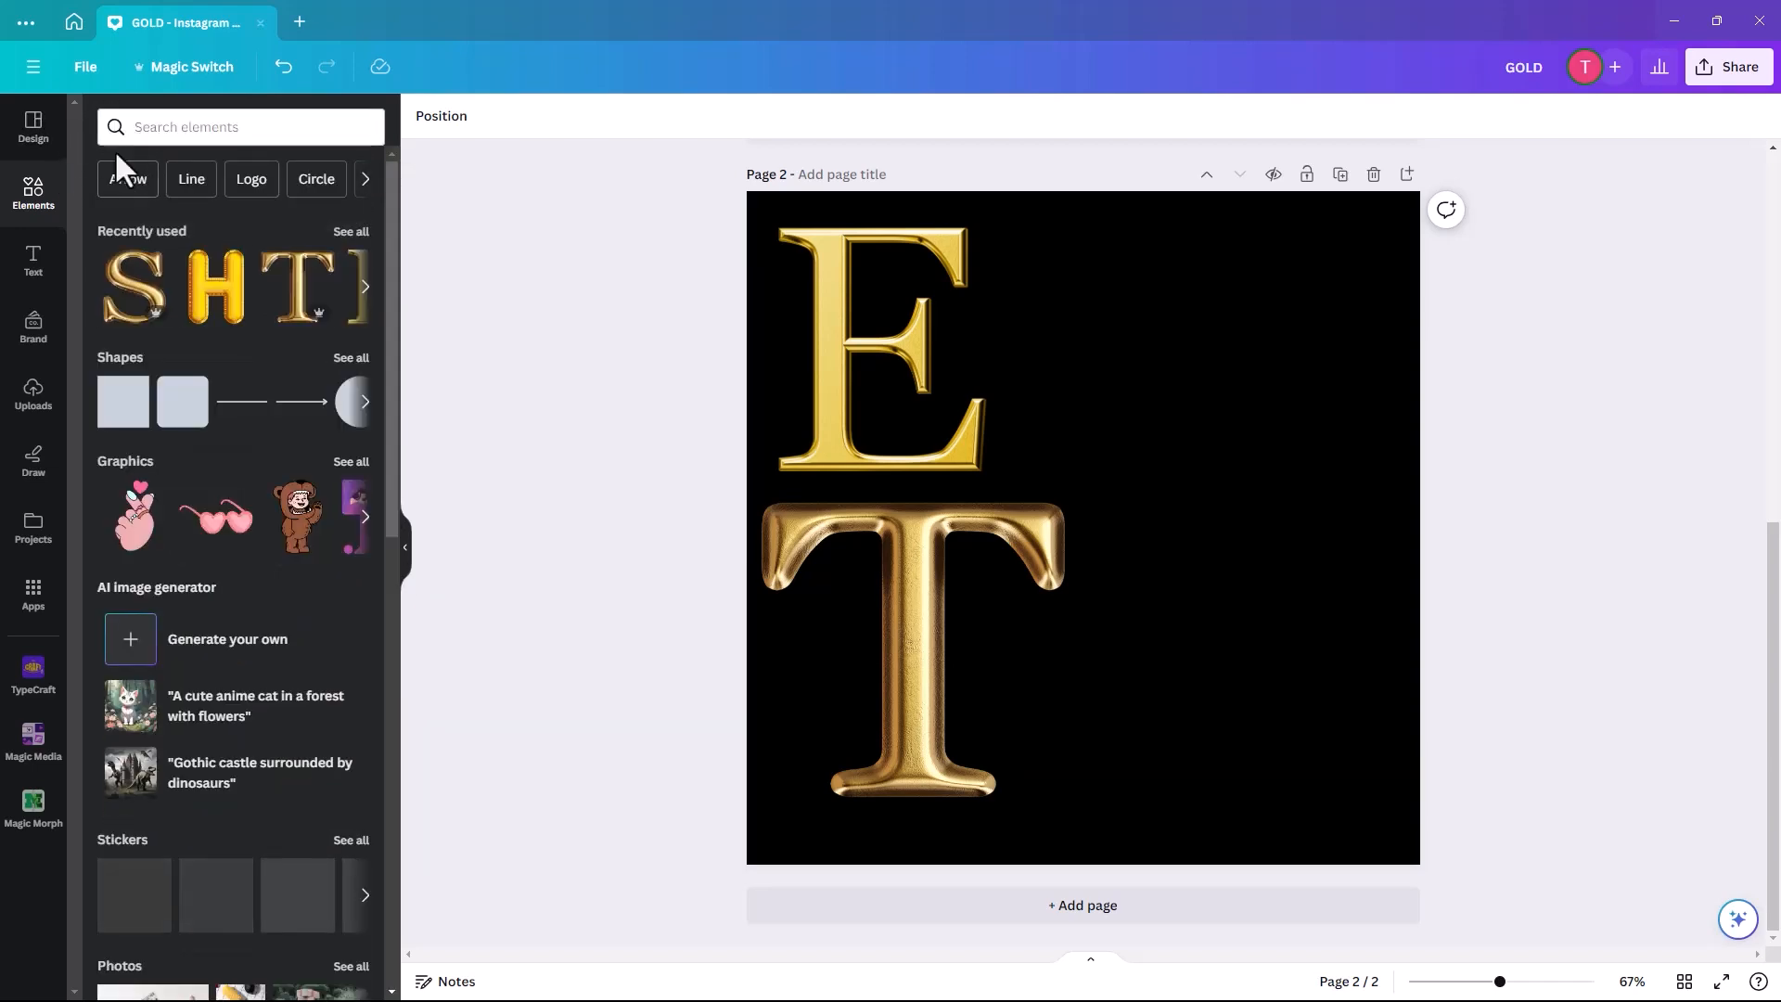
pyautogui.click(143, 129)
pyautogui.click(185, 220)
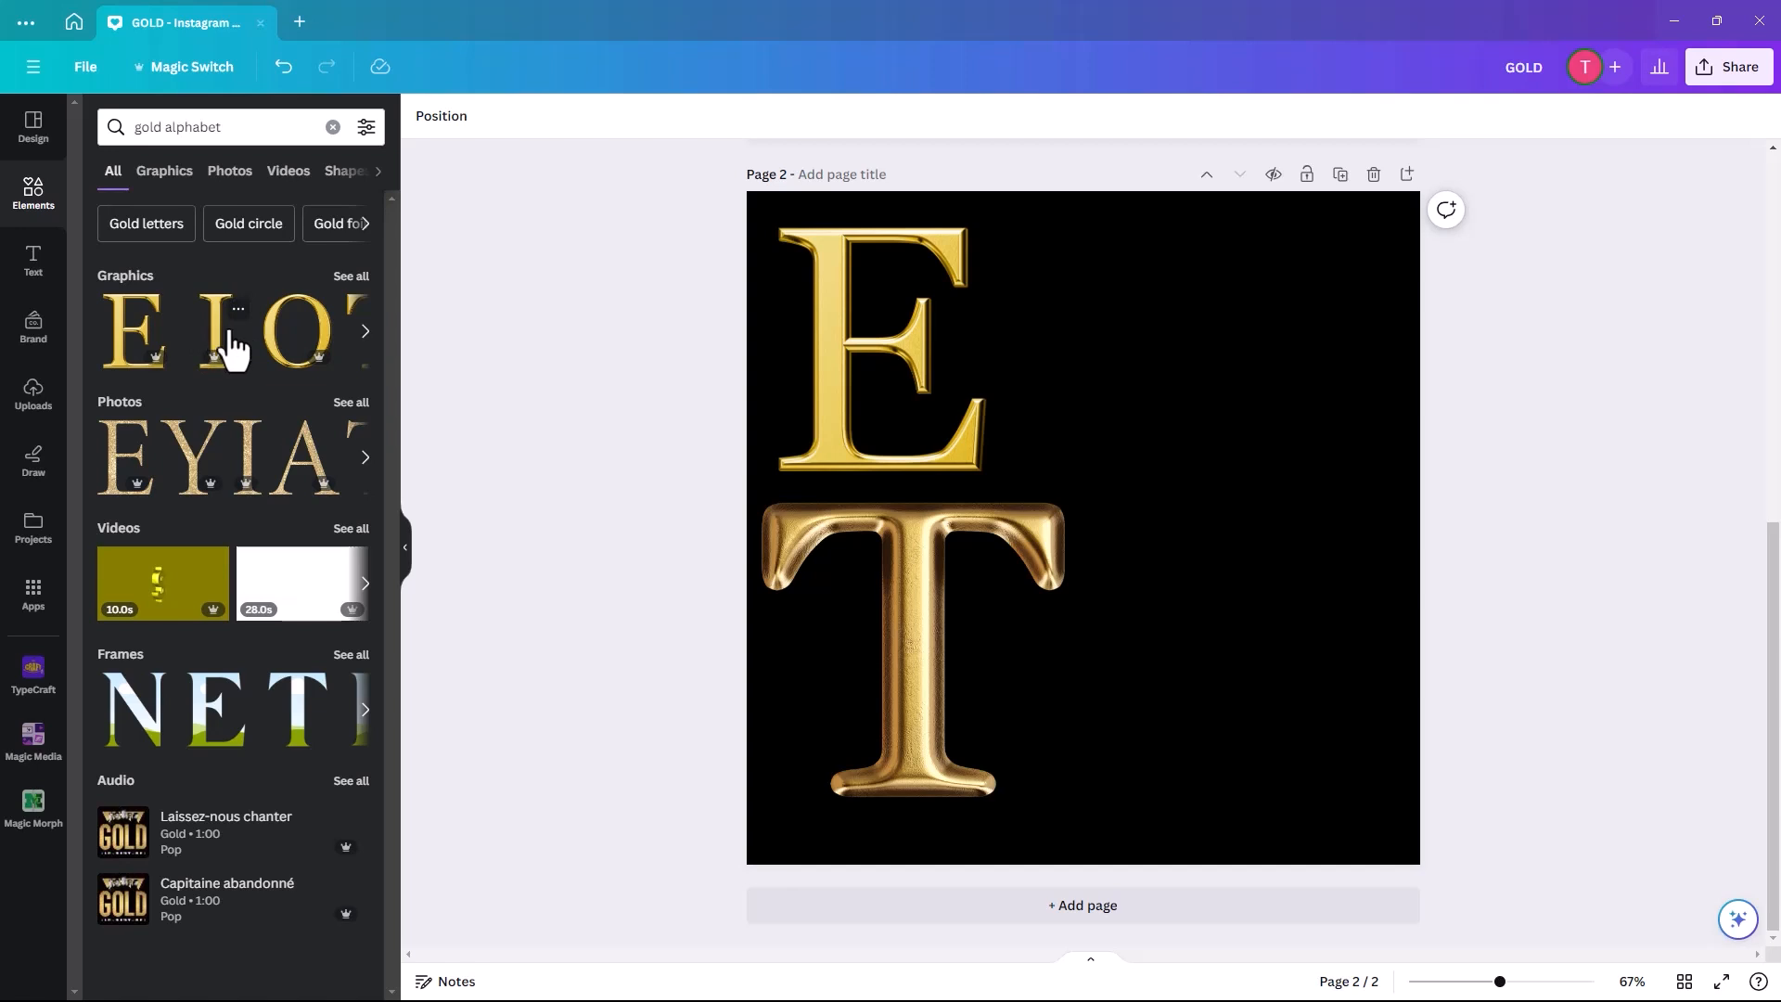
pyautogui.click(363, 334)
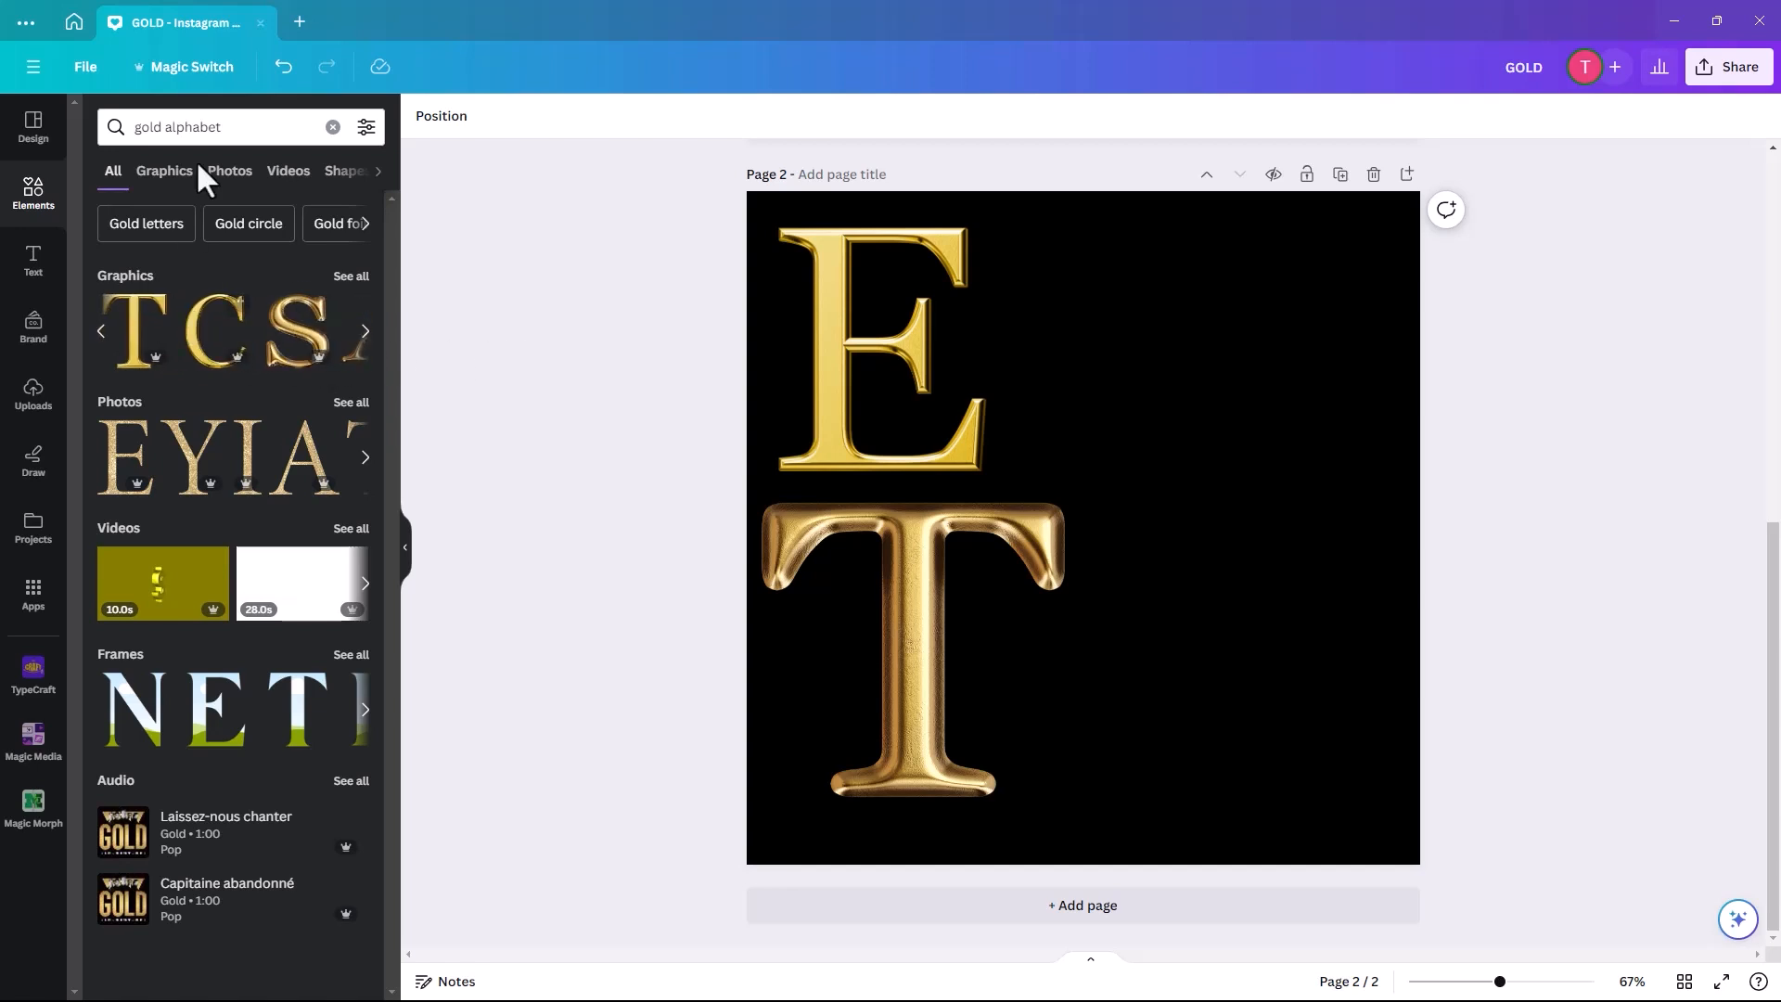
pyautogui.click(157, 176)
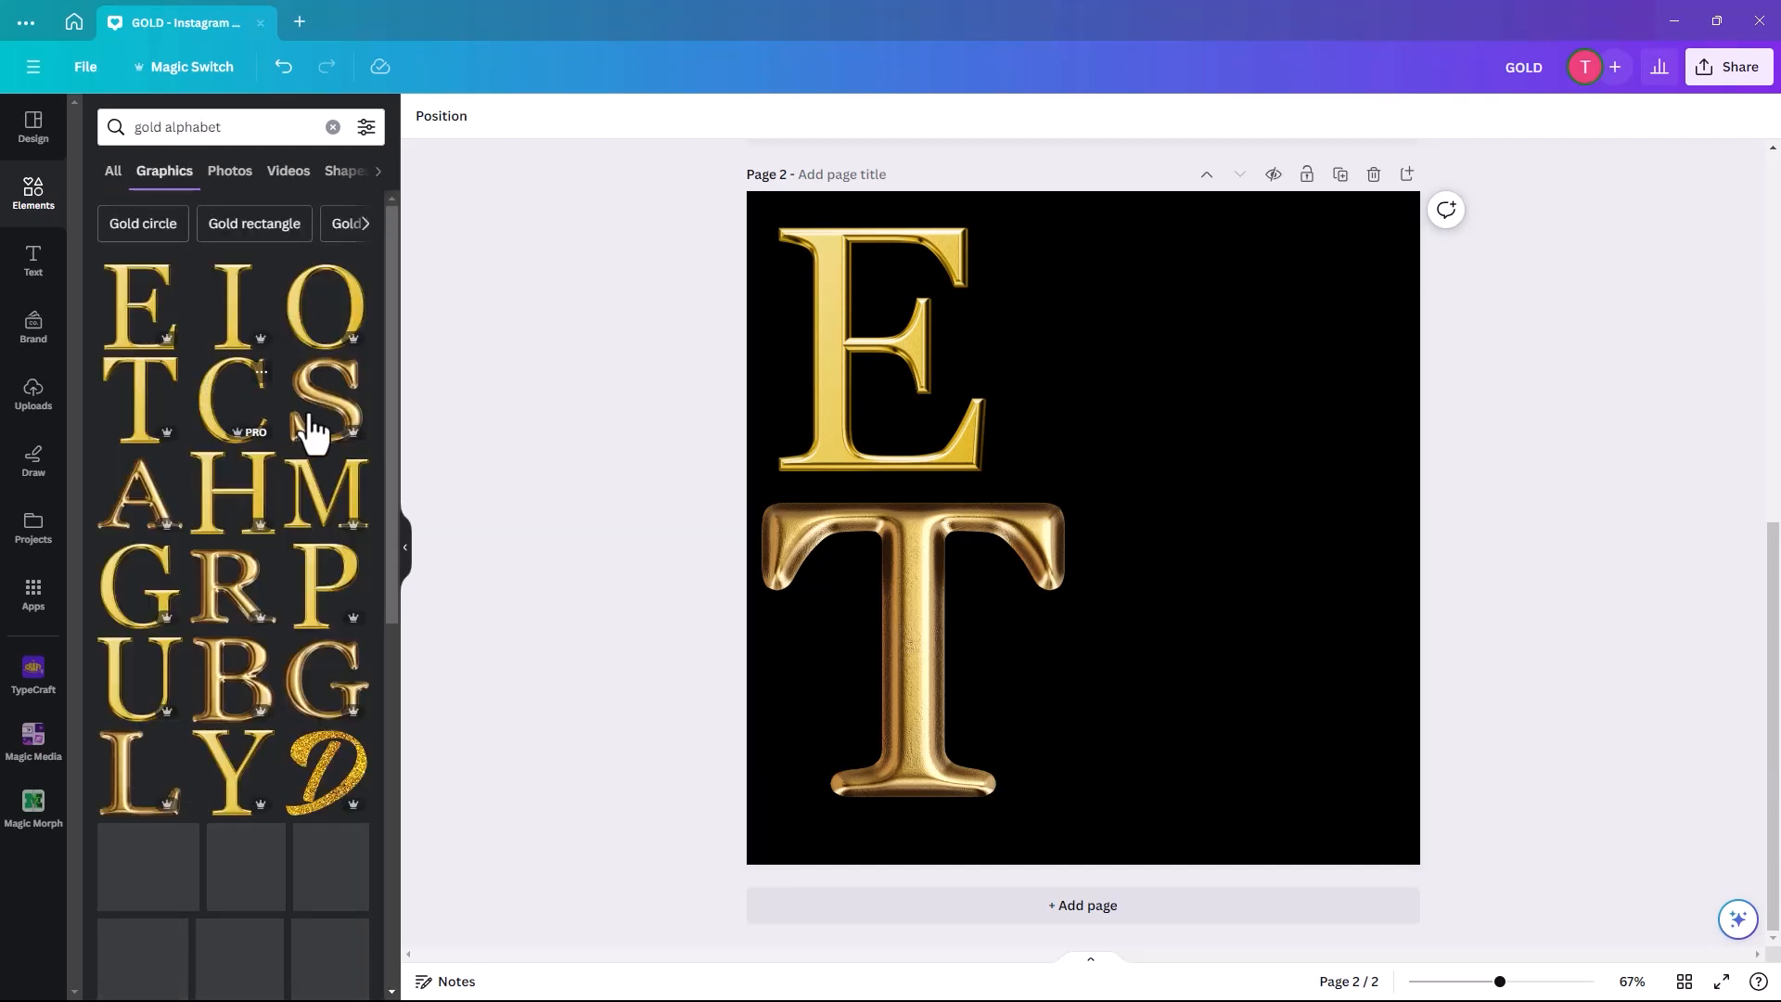
pyautogui.rightClick(322, 397)
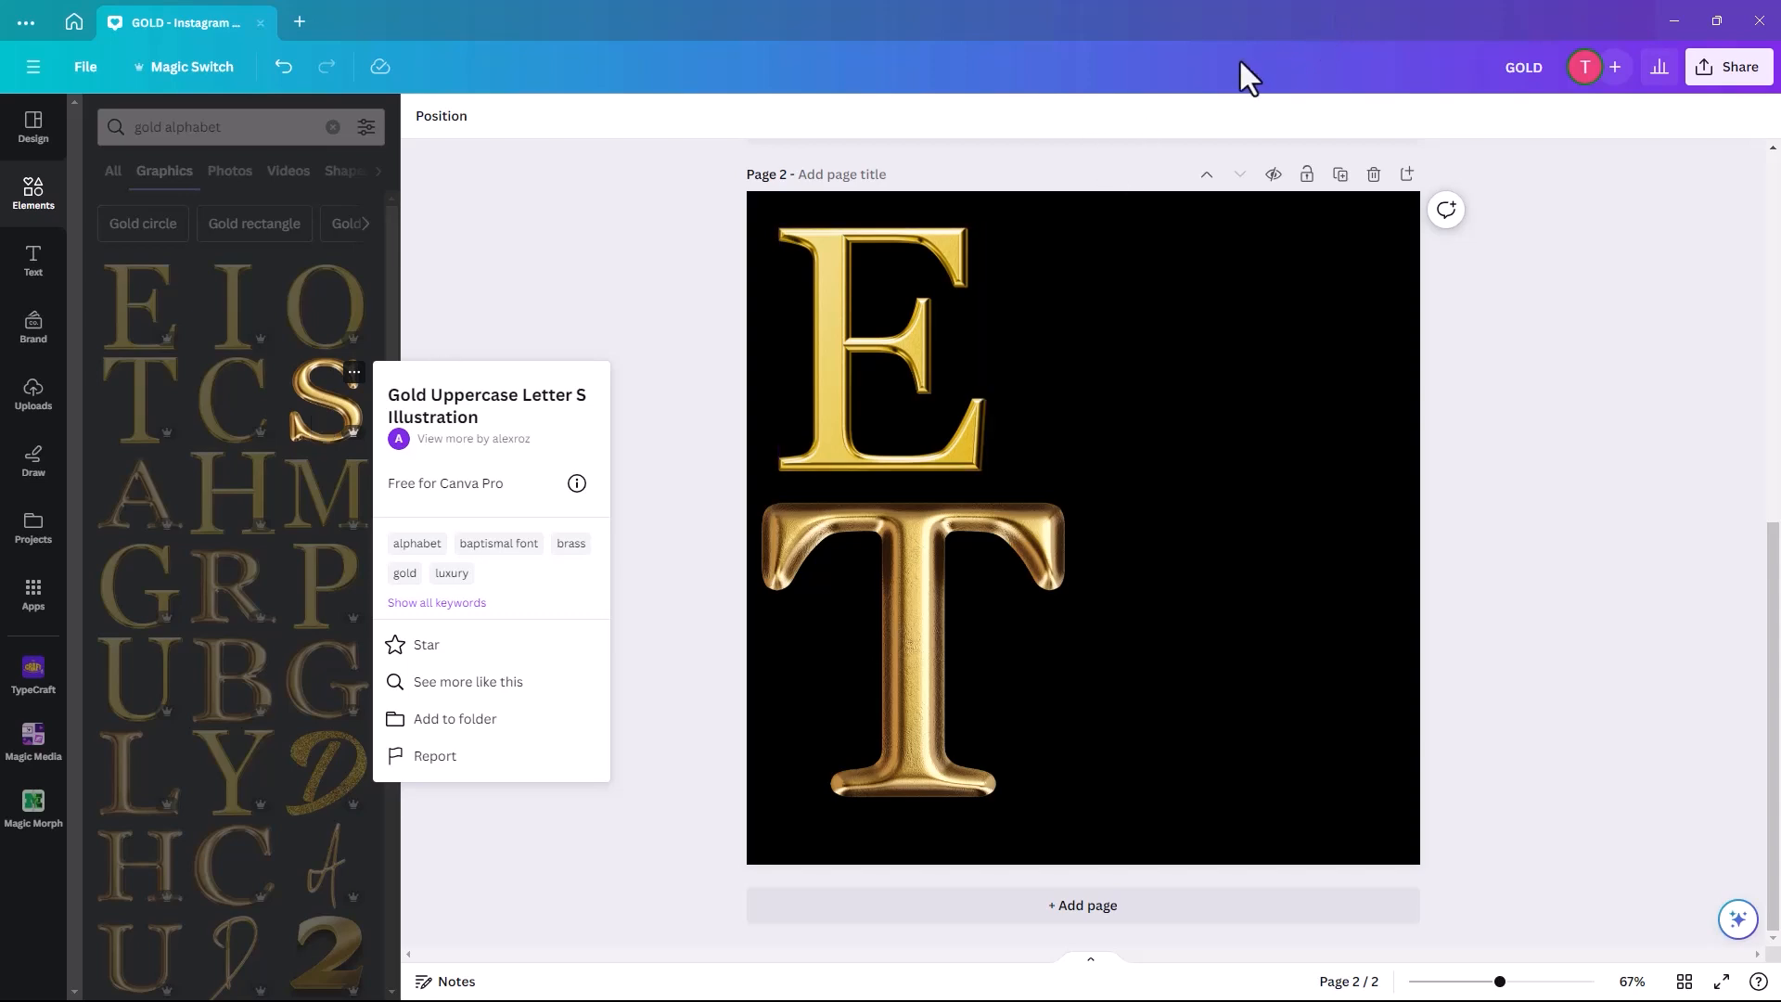
pyautogui.click(708, 245)
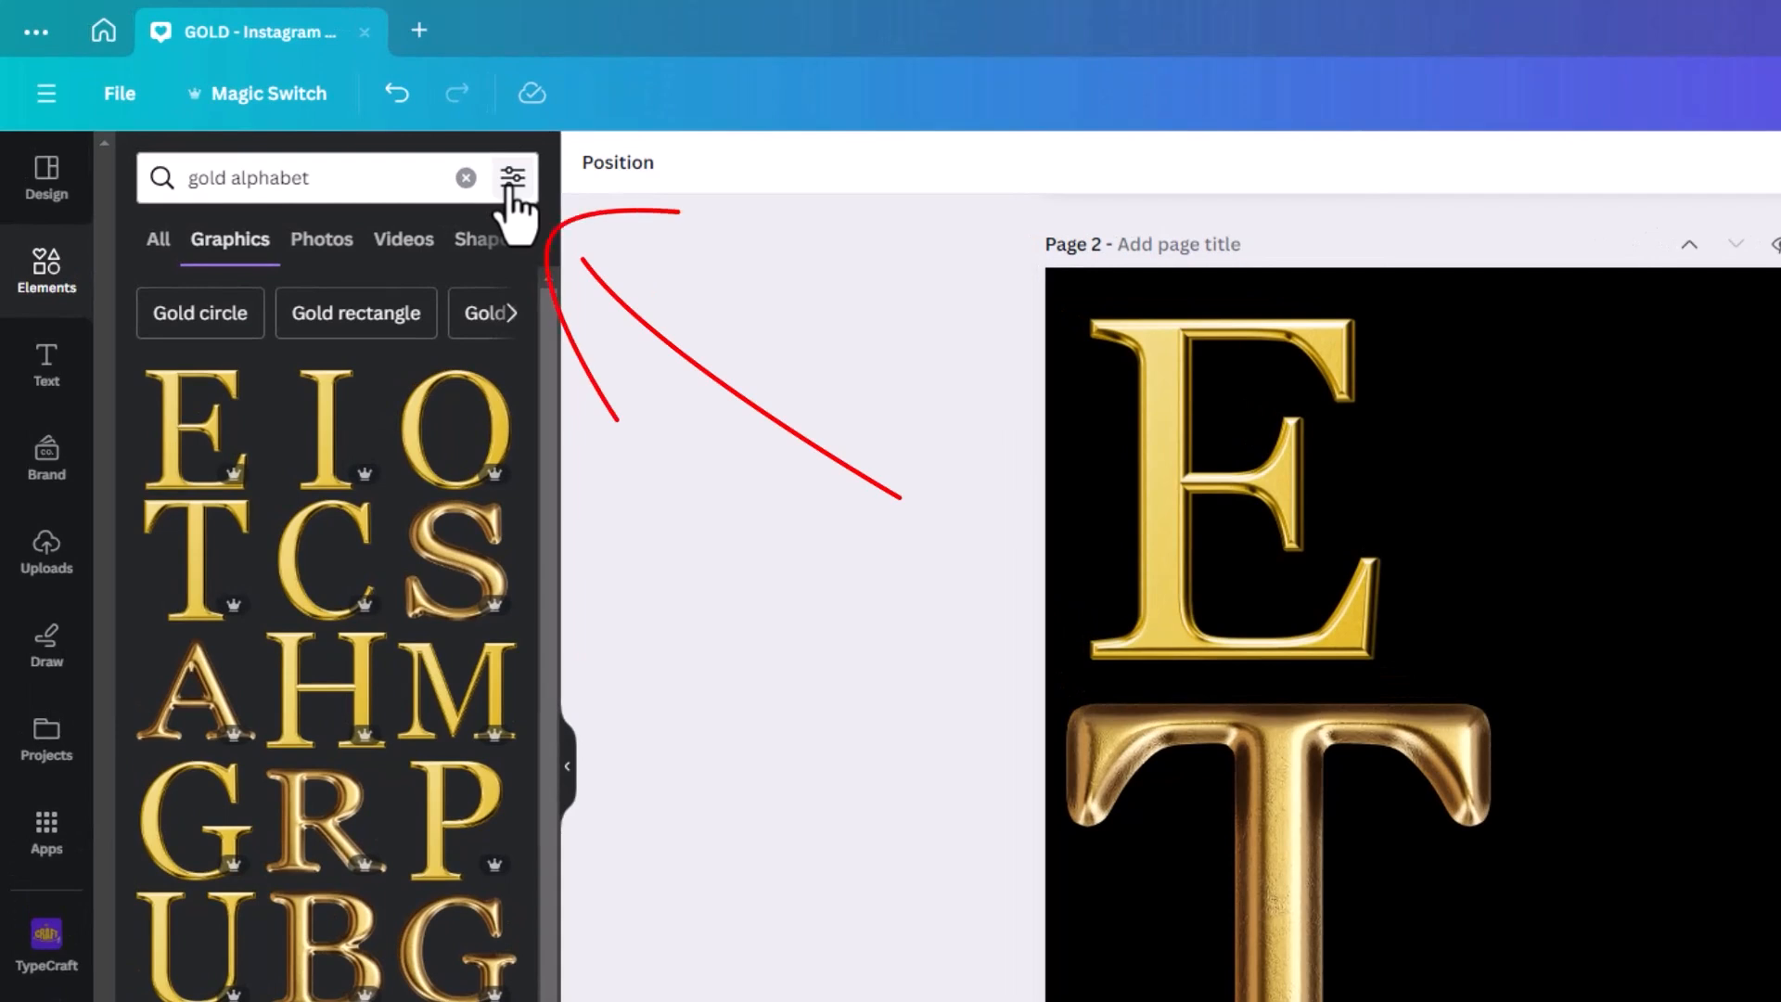
# Filter the gold alphabet graphics to the Free price option and browse the matching letters.
pyautogui.click(511, 178)
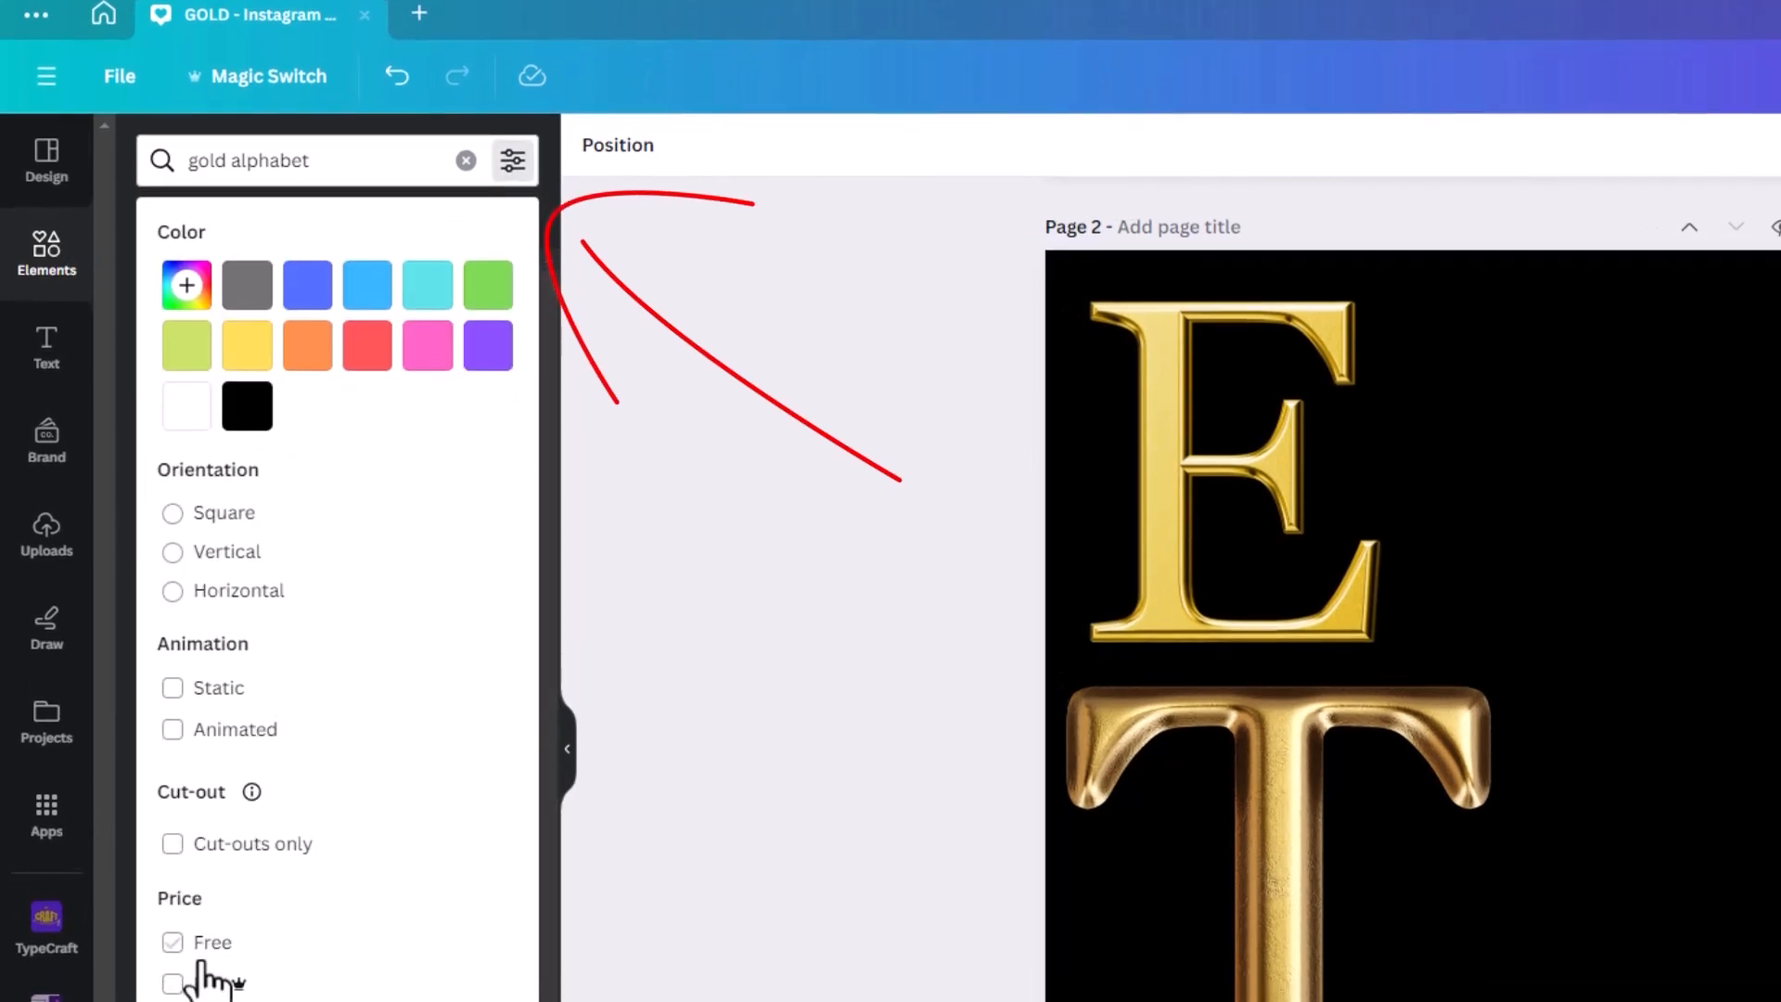
pyautogui.click(172, 855)
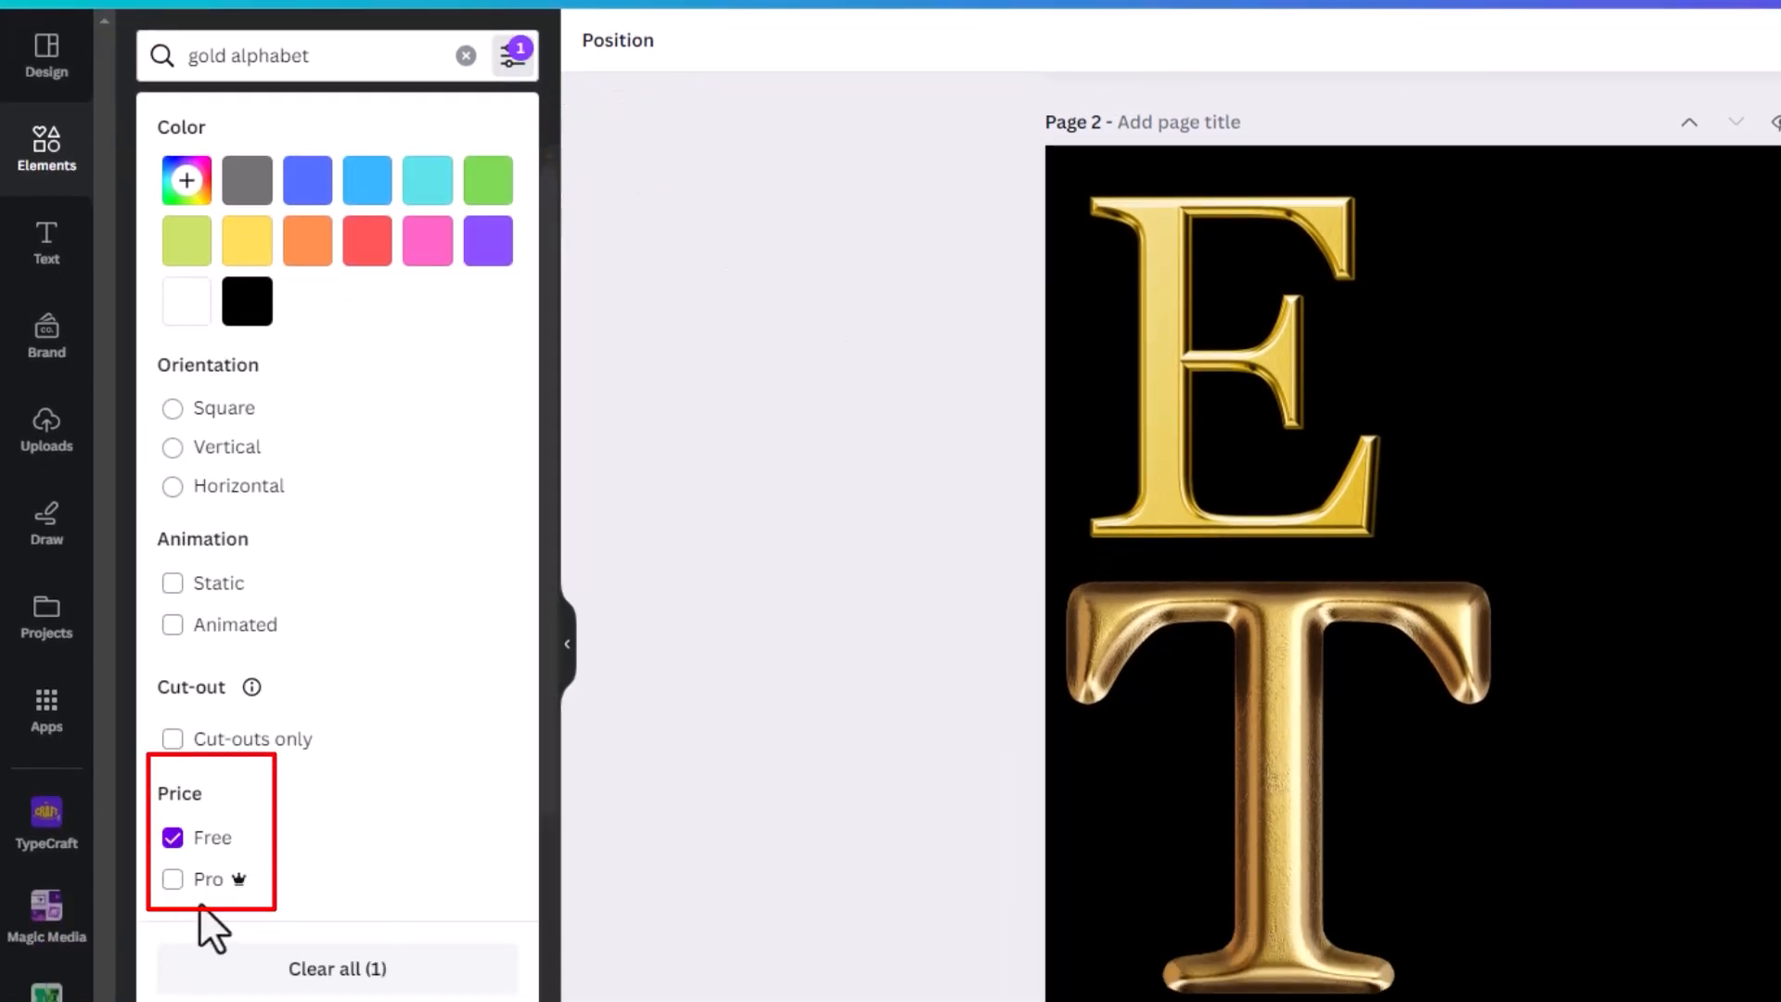
pyautogui.click(513, 55)
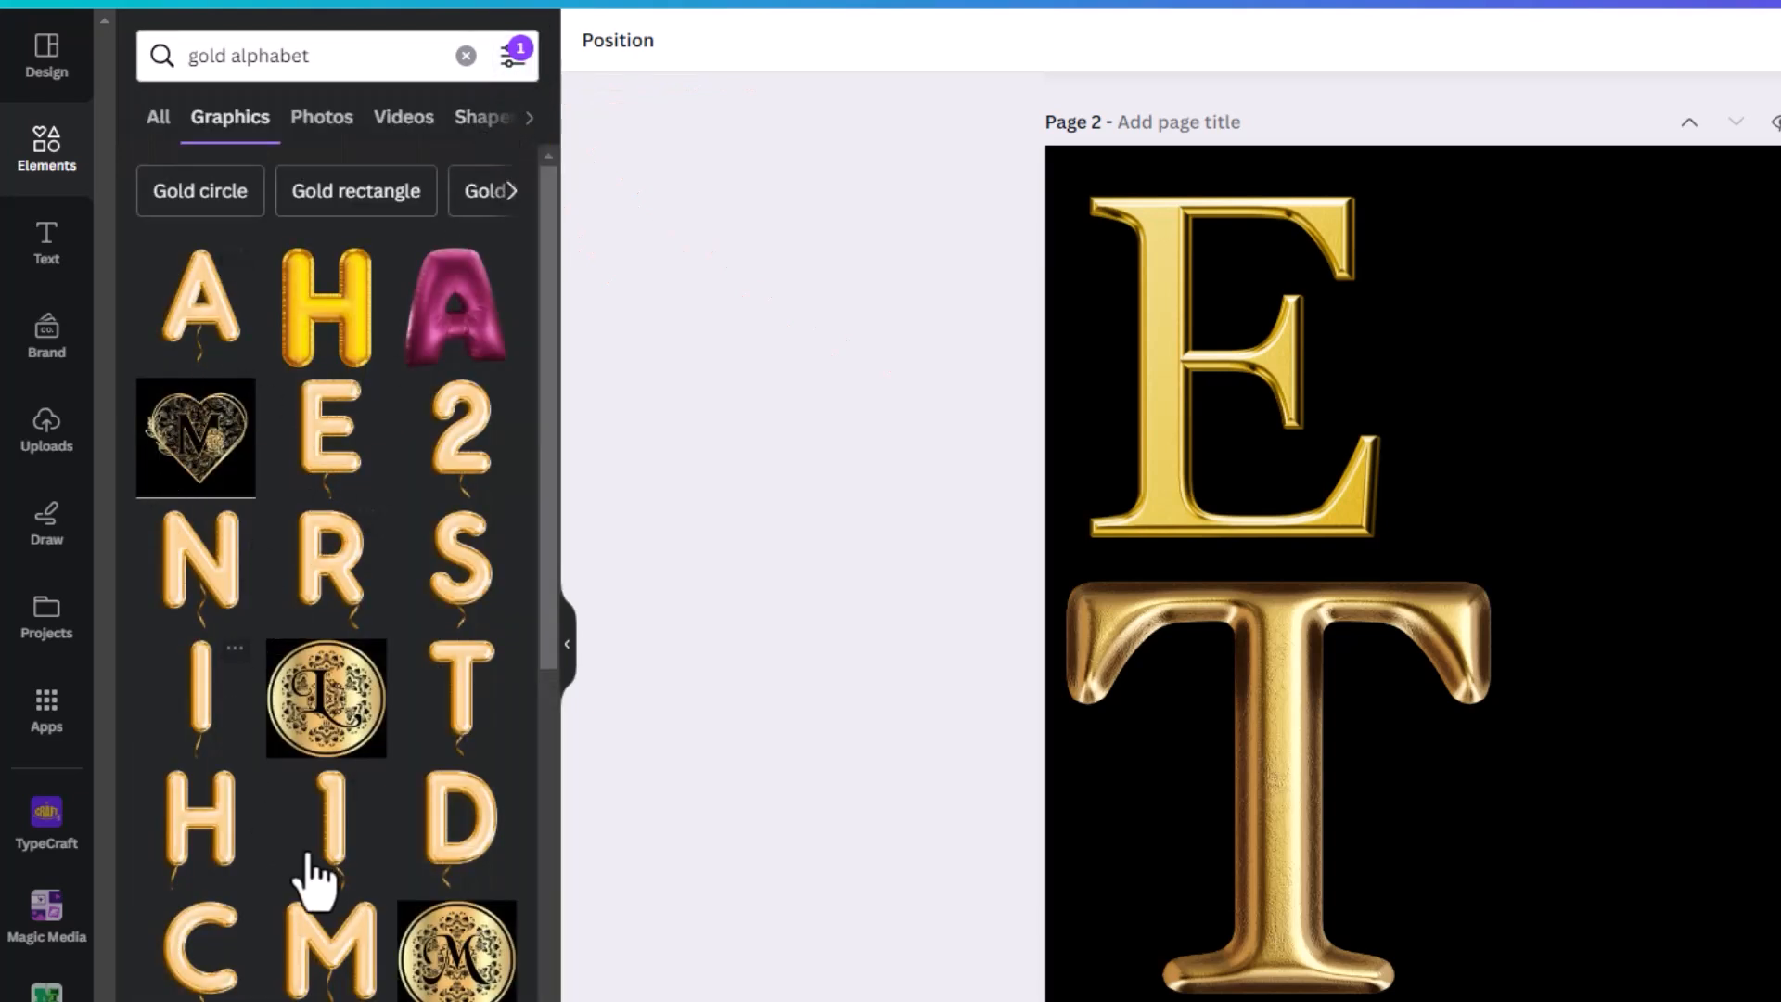
pyautogui.scroll(-8, 355, 761)
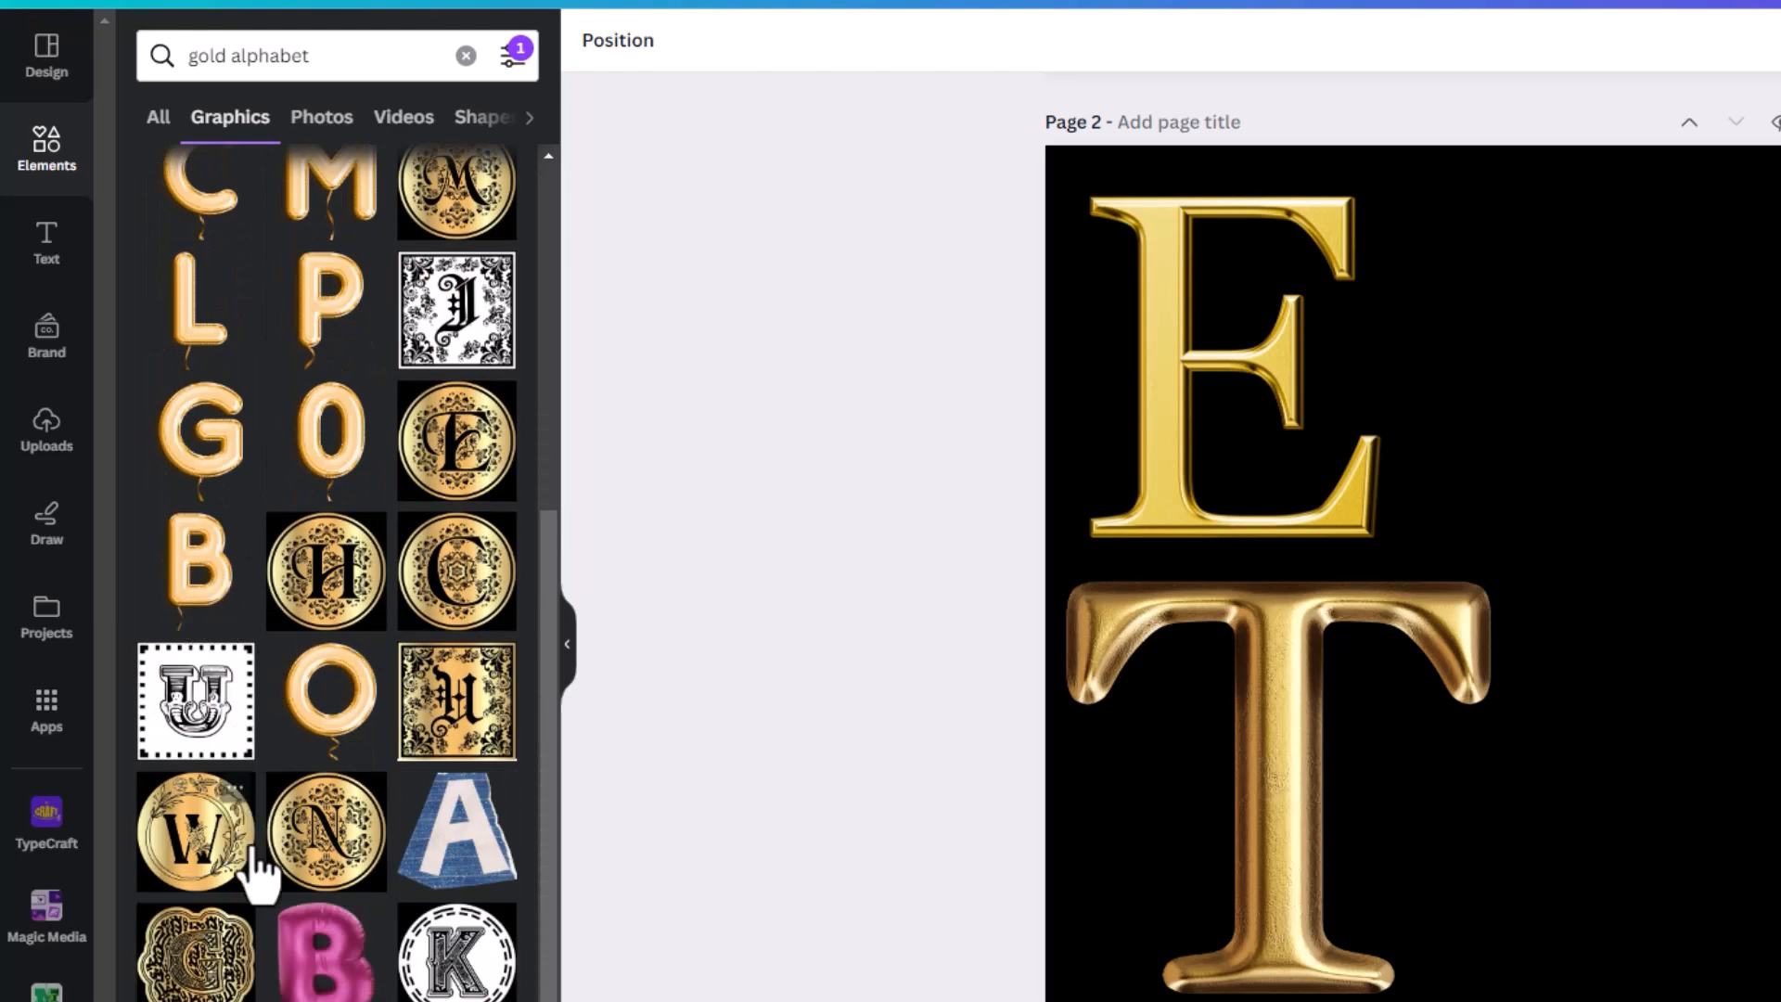
pyautogui.scroll(-5, 346, 580)
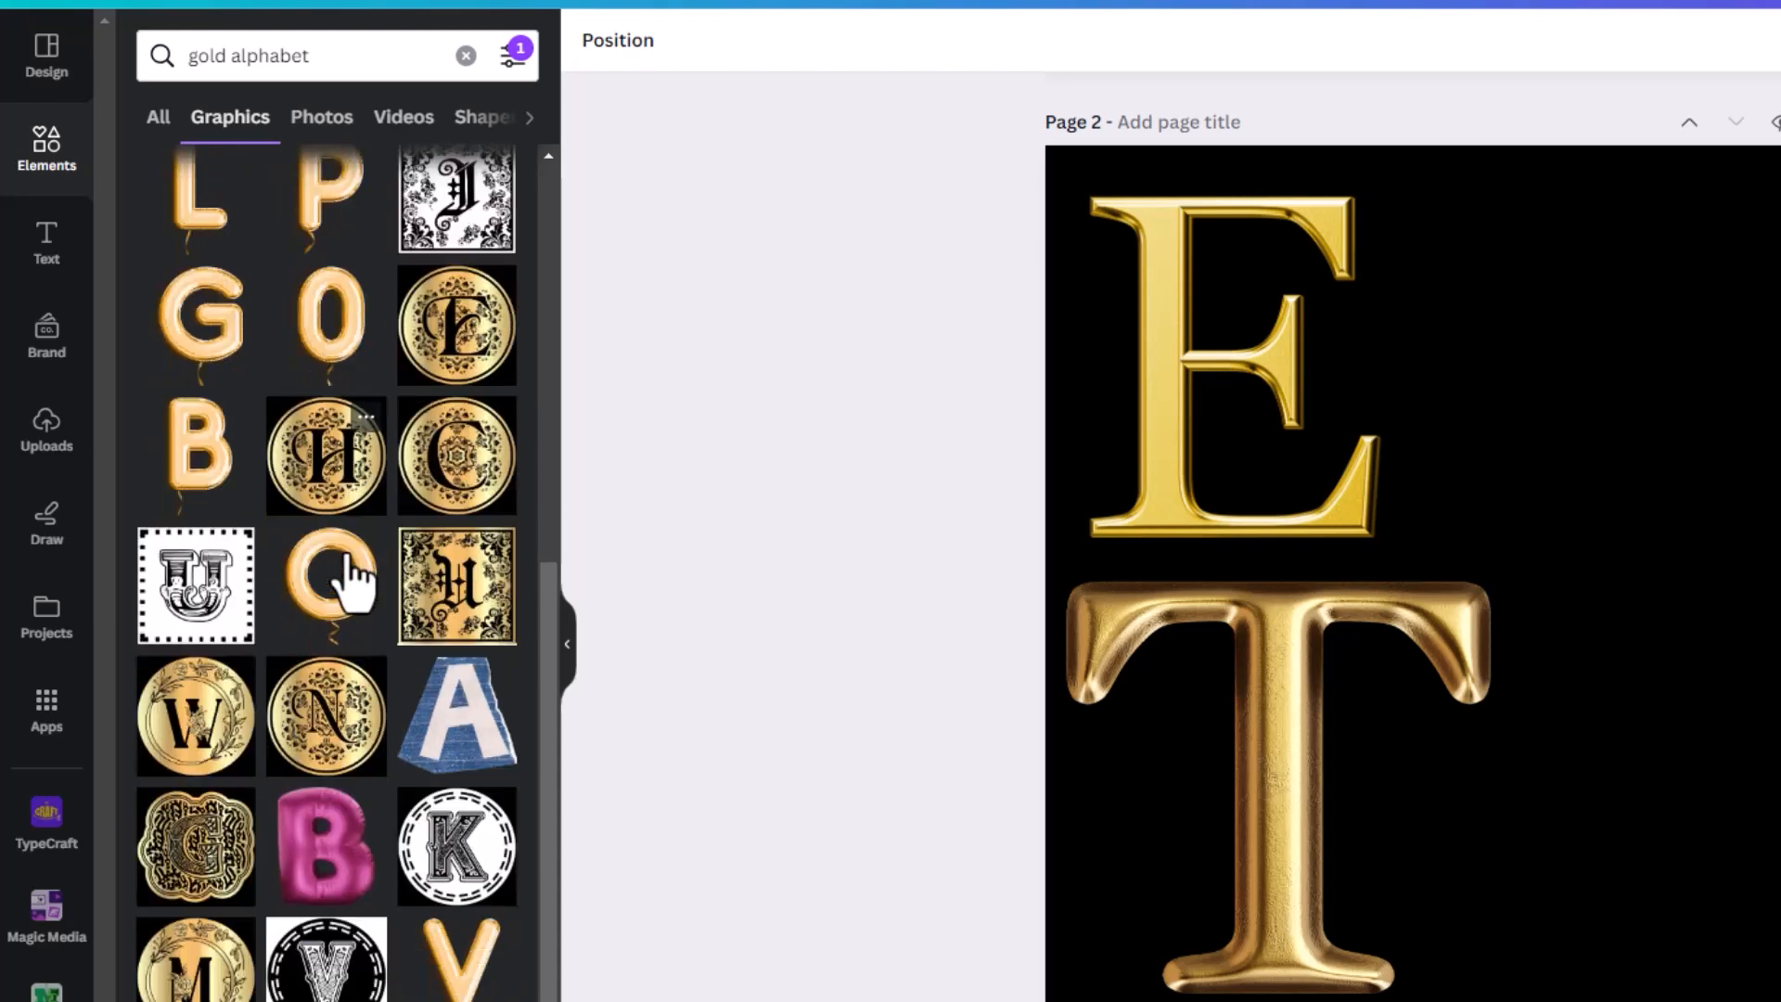
pyautogui.scroll(-4, 357, 580)
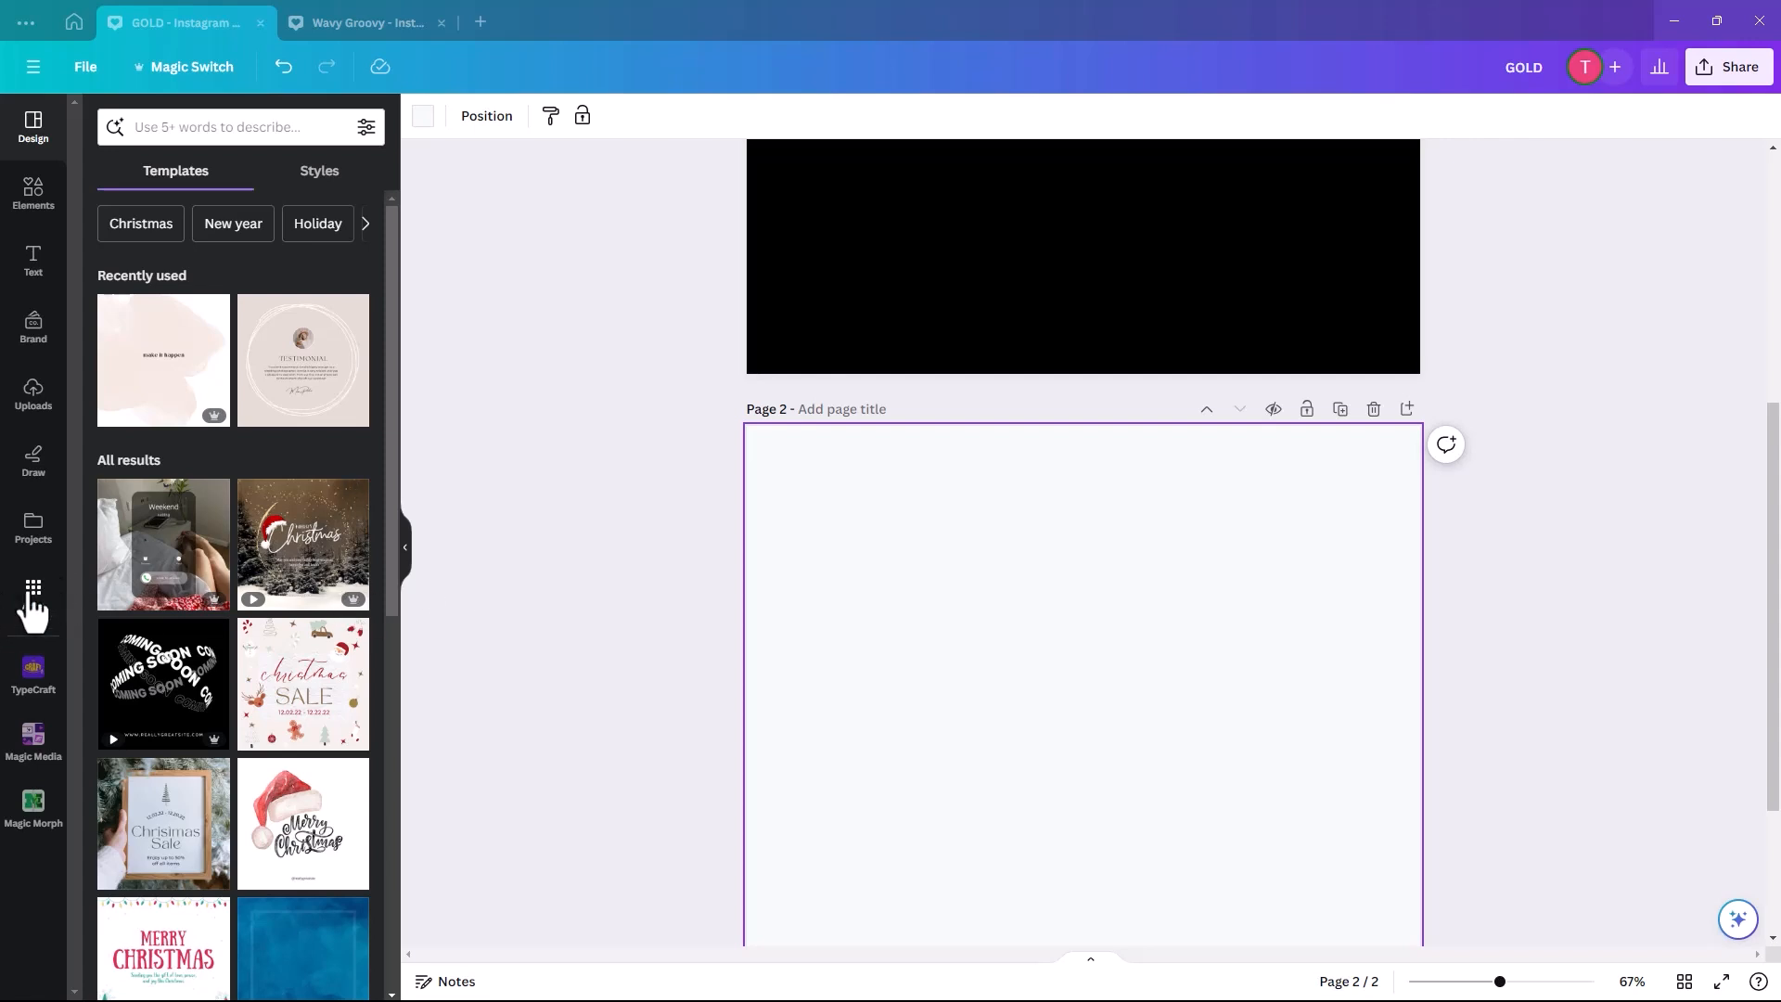
# Open the TypeCraft app for the blank second page and set its text to "Retro".
pyautogui.click(35, 601)
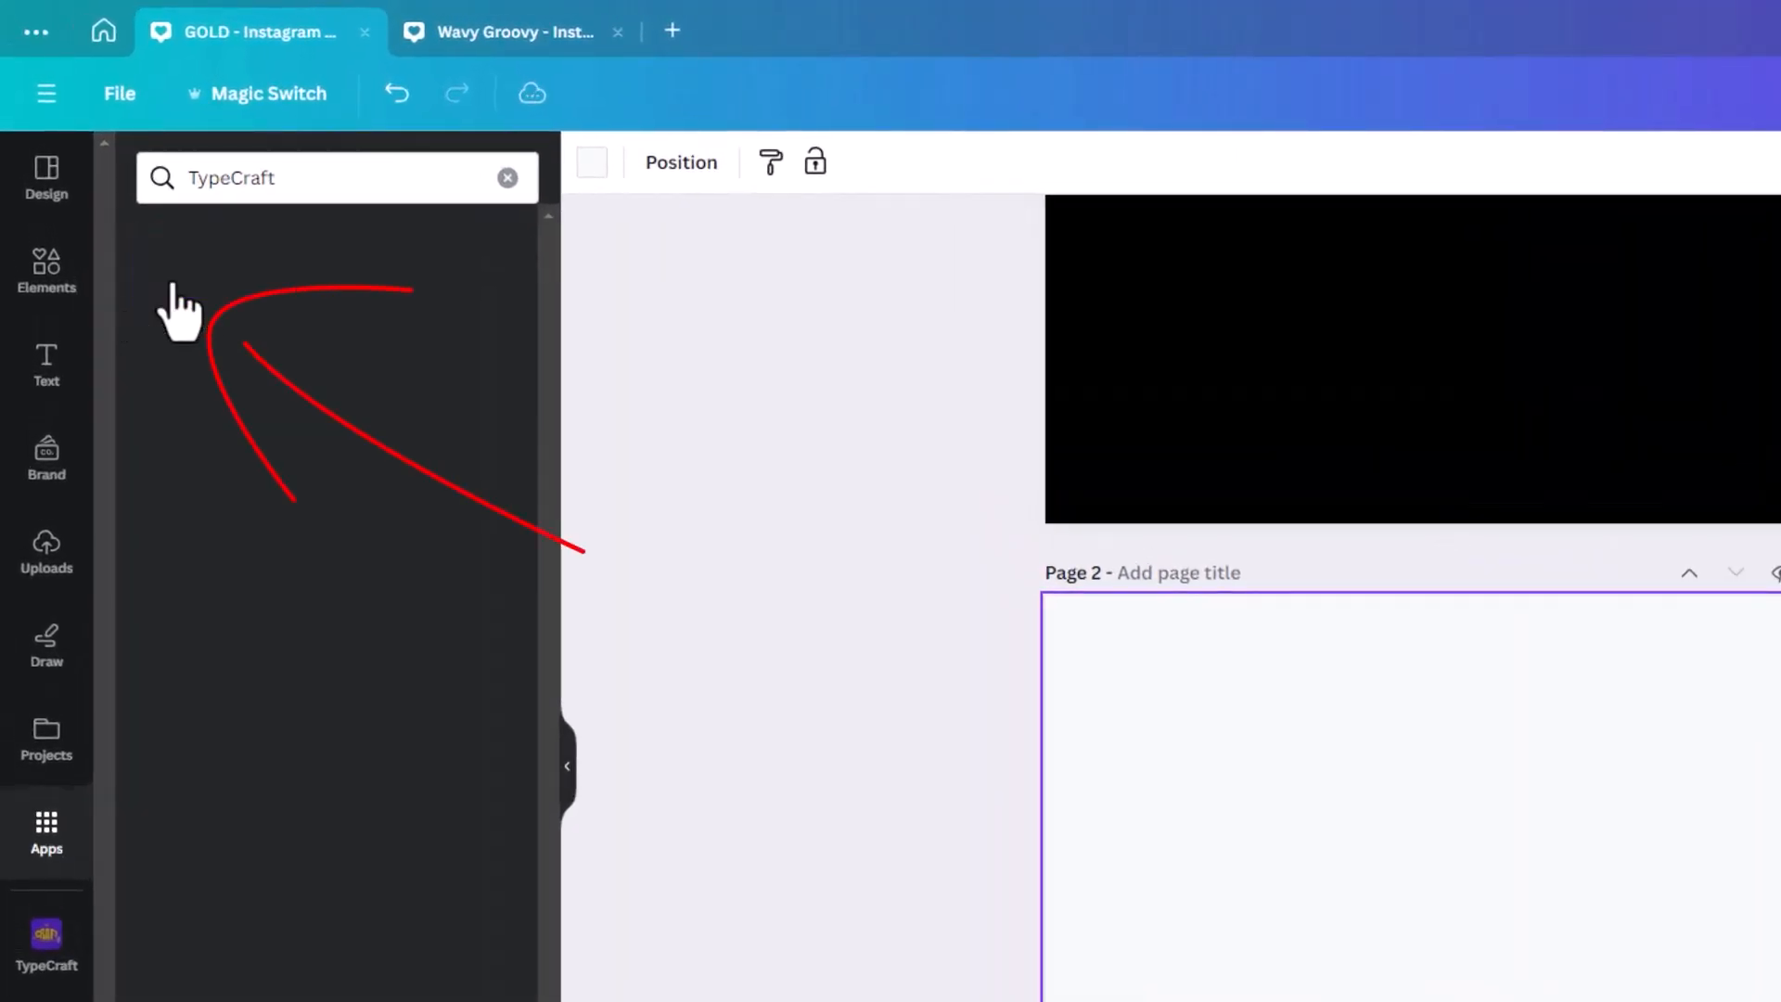
pyautogui.click(179, 297)
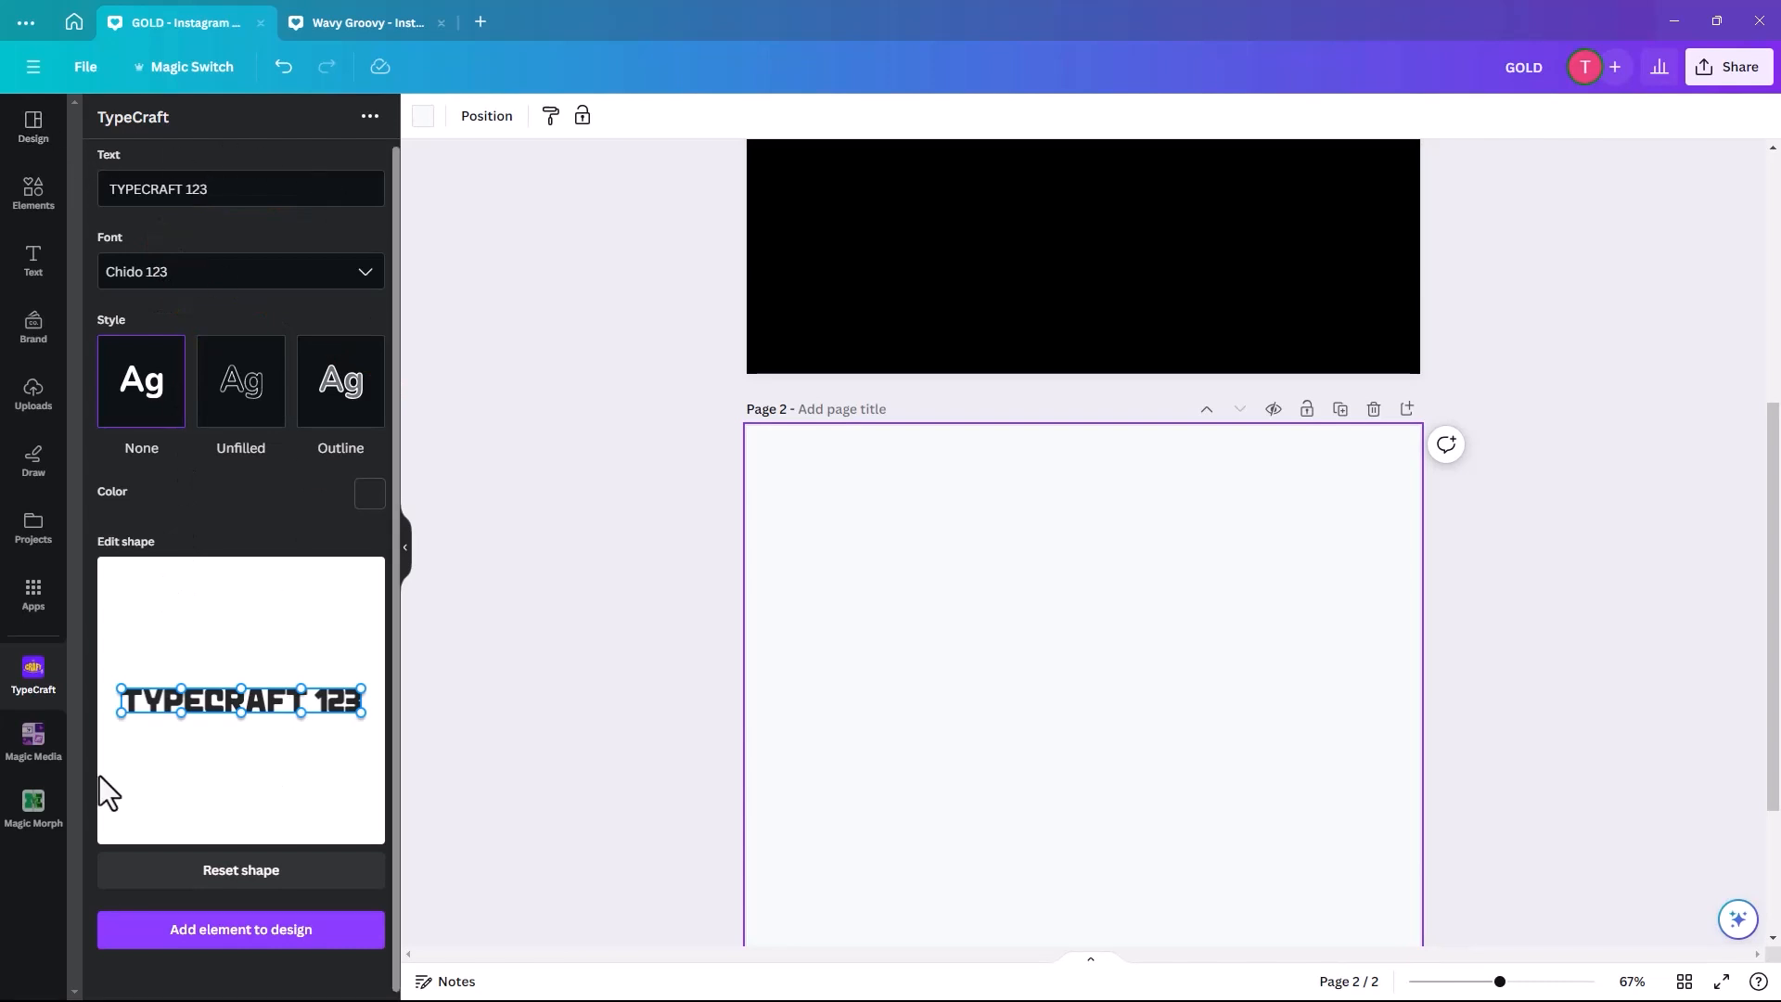
pyautogui.tripleClick(236, 203)
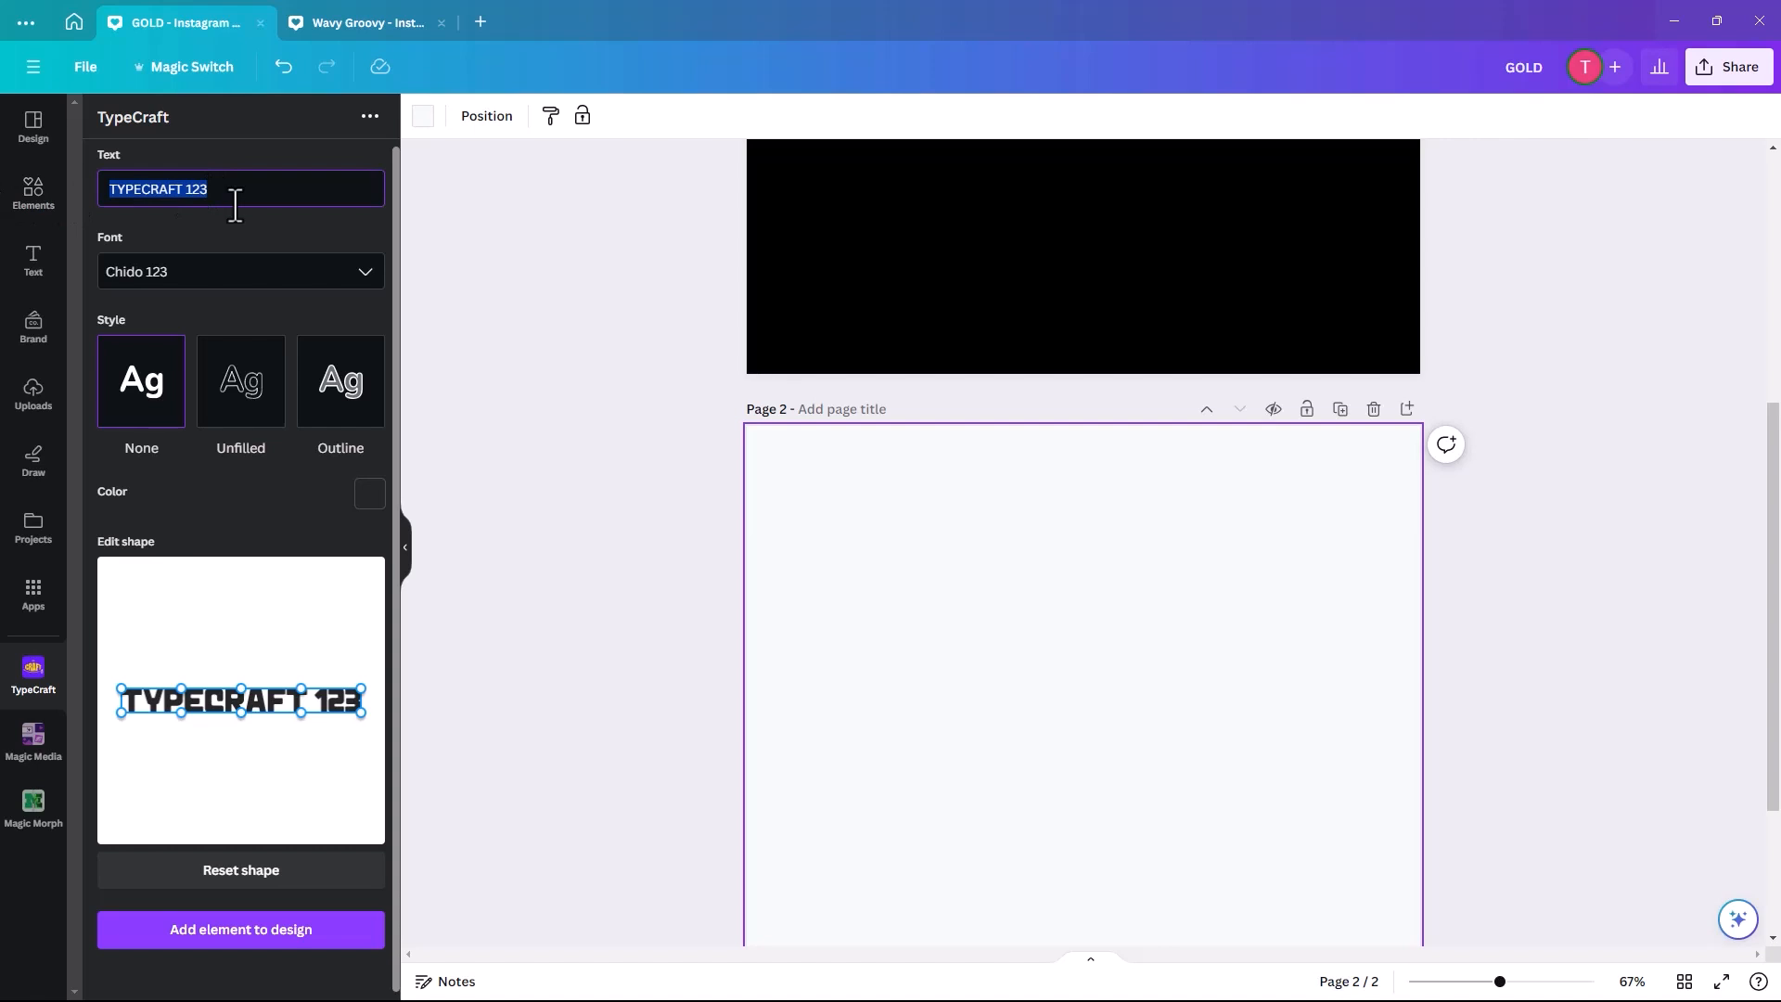
pyautogui.write('Retro')
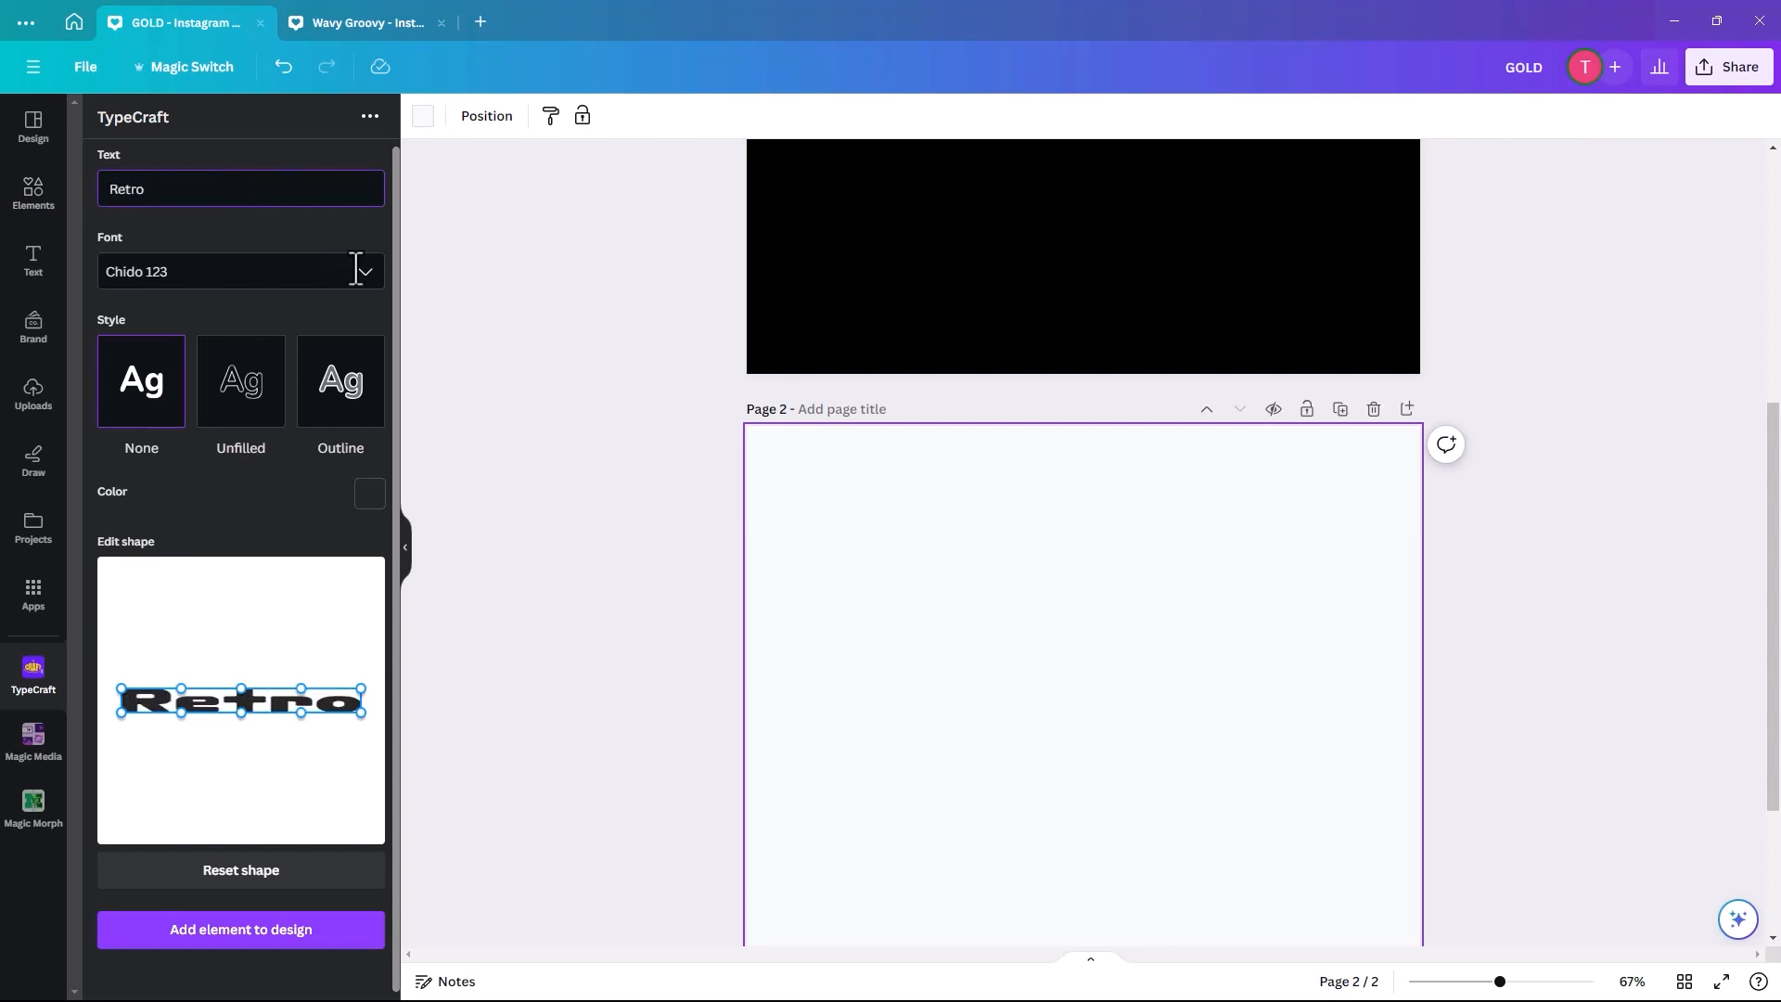
# Set the font of the TypeCraft text "Retro" to Boogie 123 and add it to the second page.
pyautogui.click(160, 241)
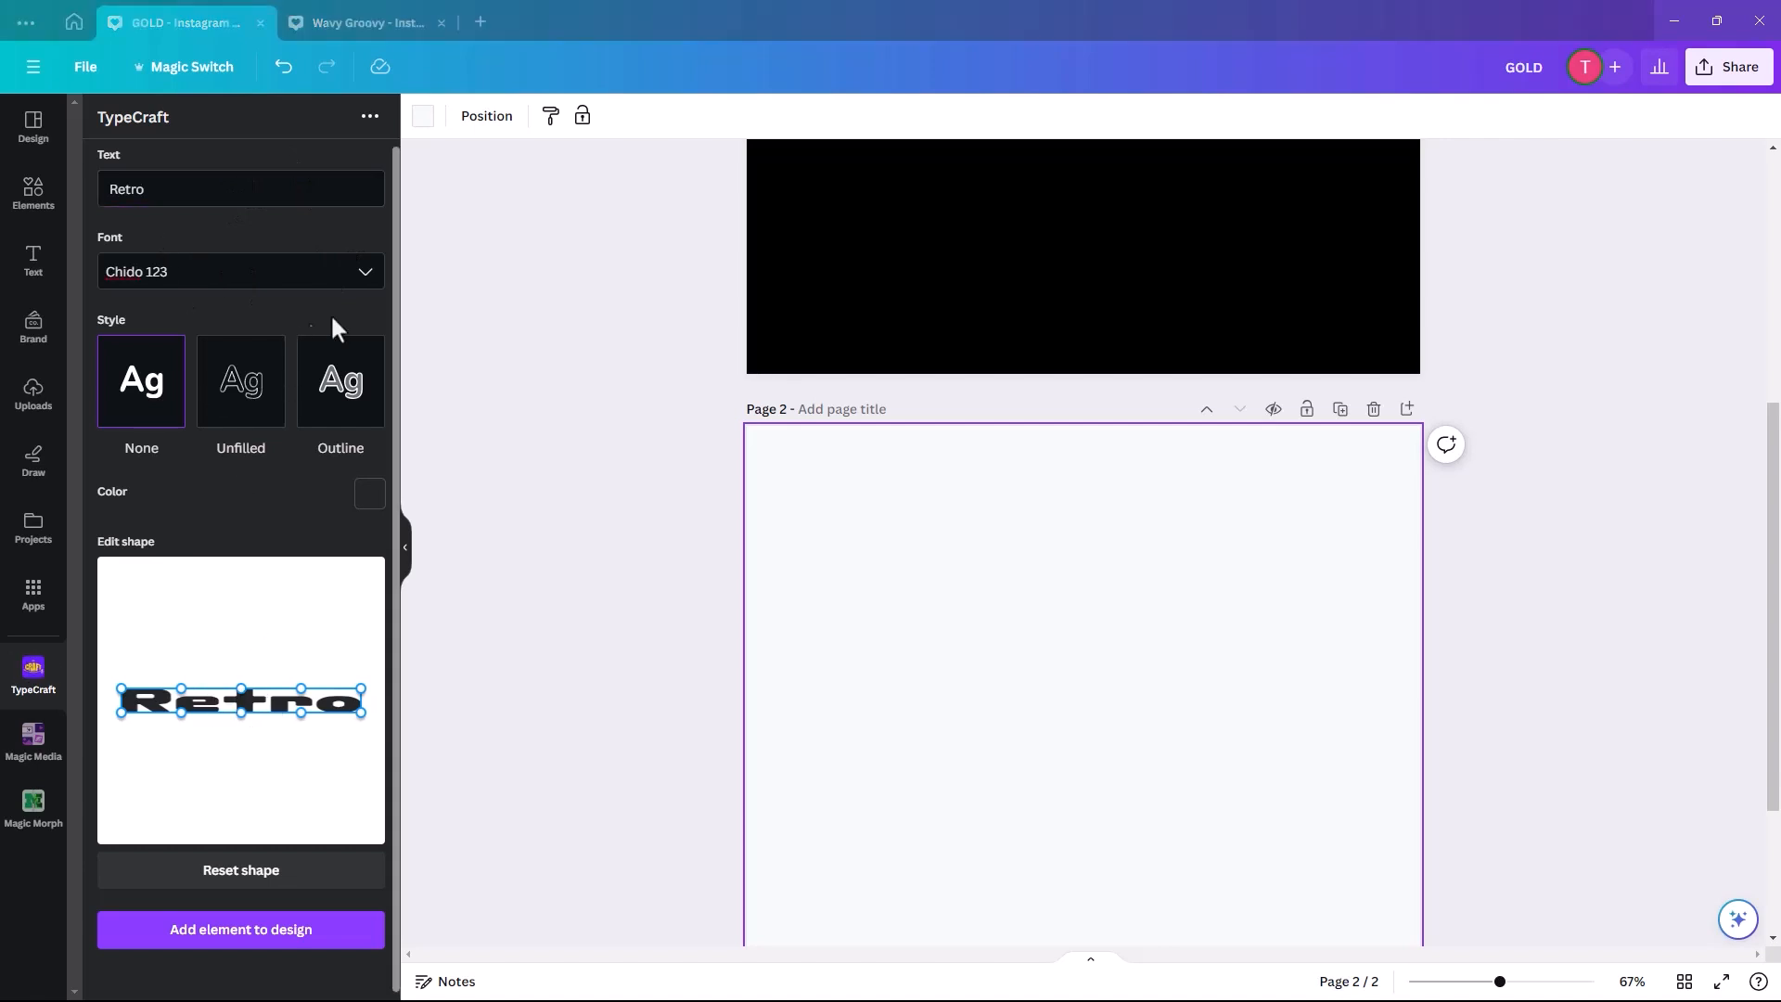
pyautogui.click(358, 276)
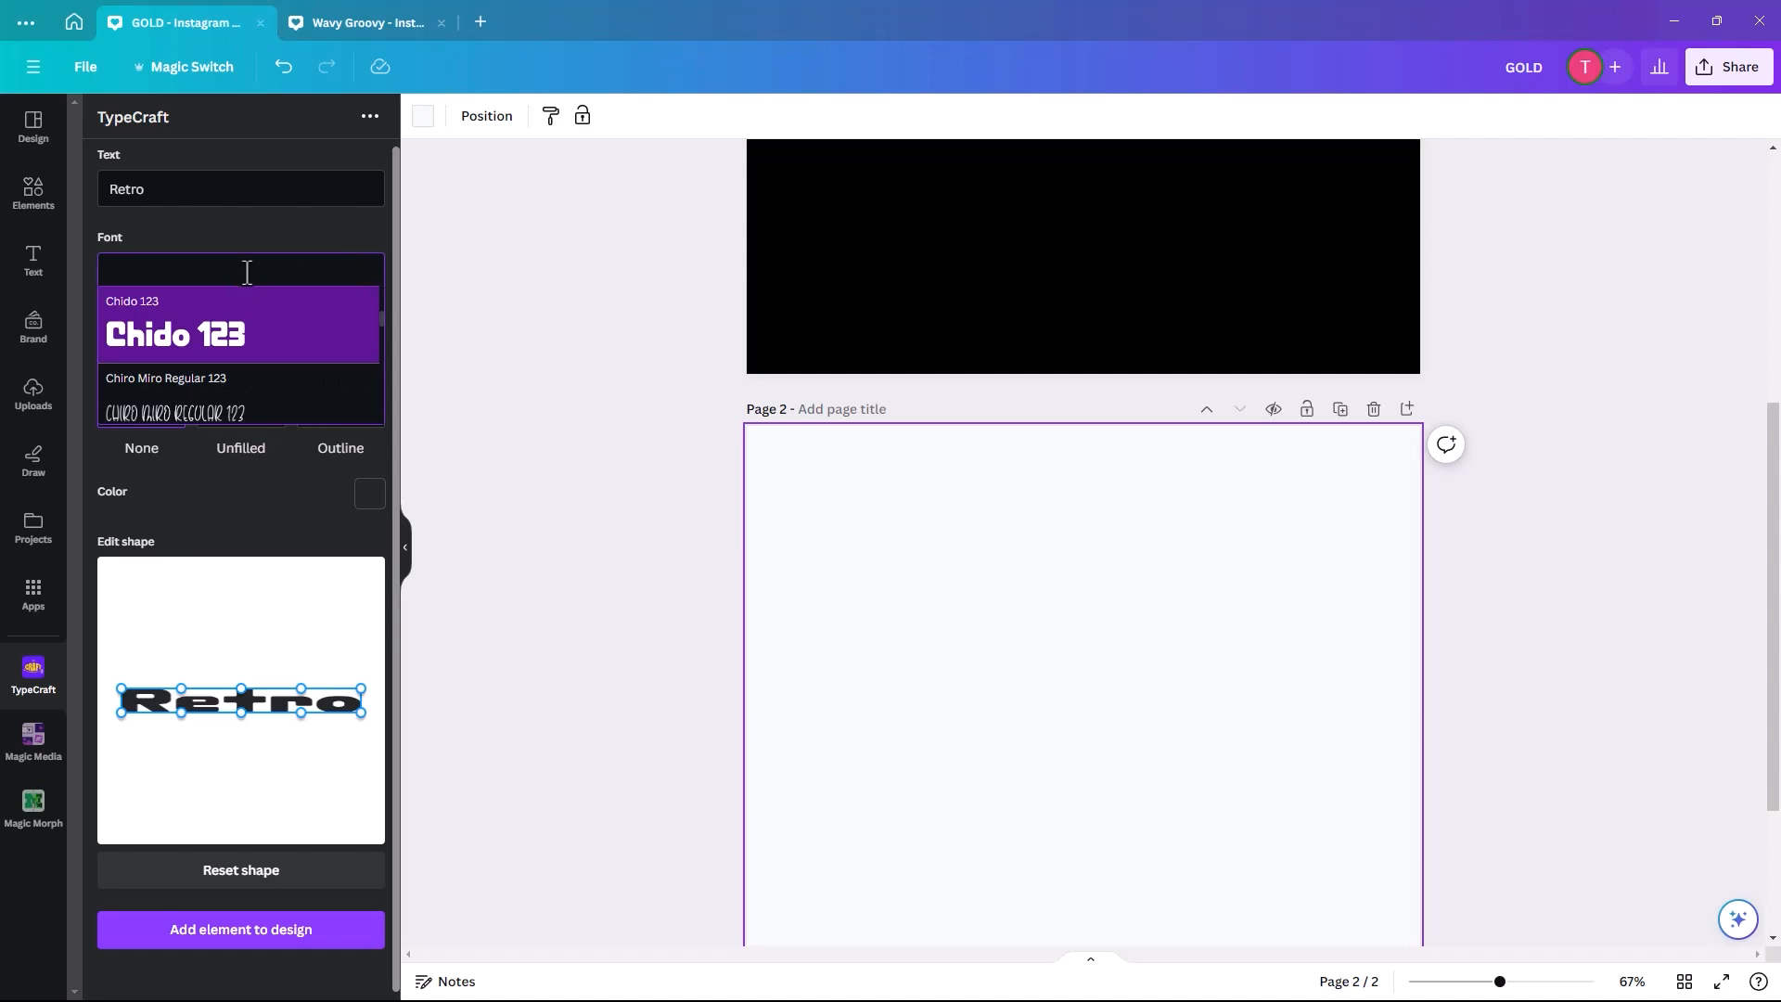
pyautogui.write('Boog')
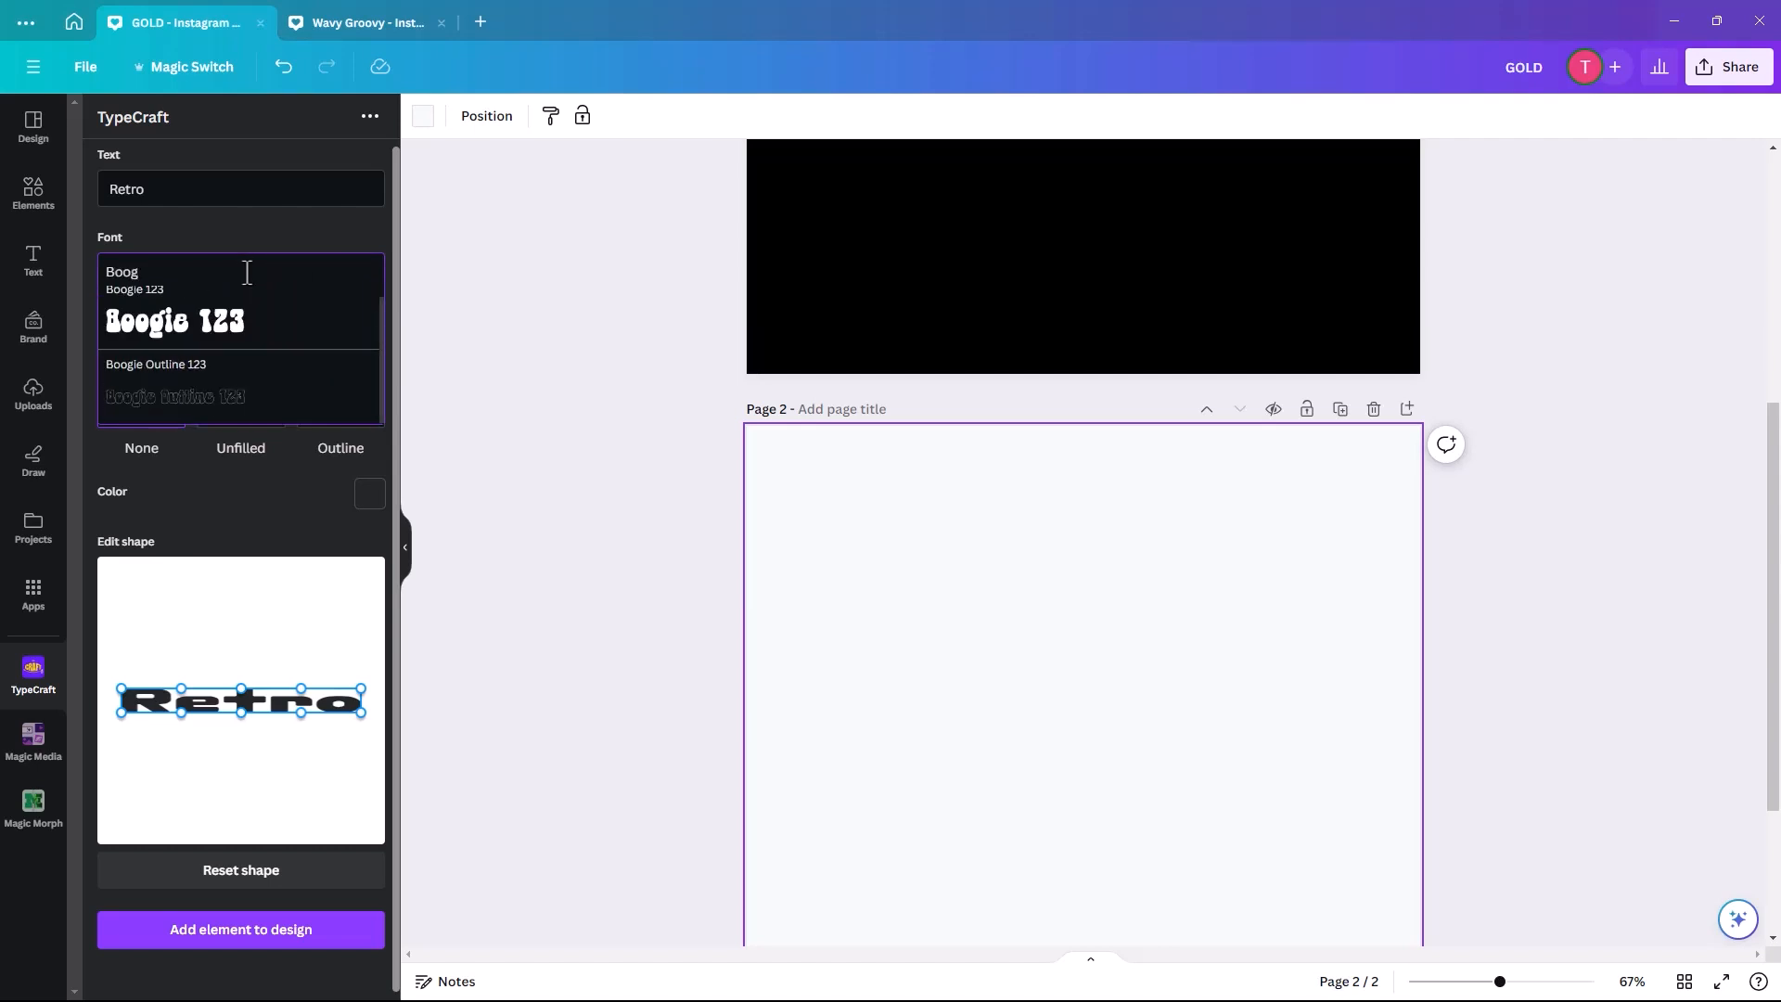
pyautogui.click(204, 320)
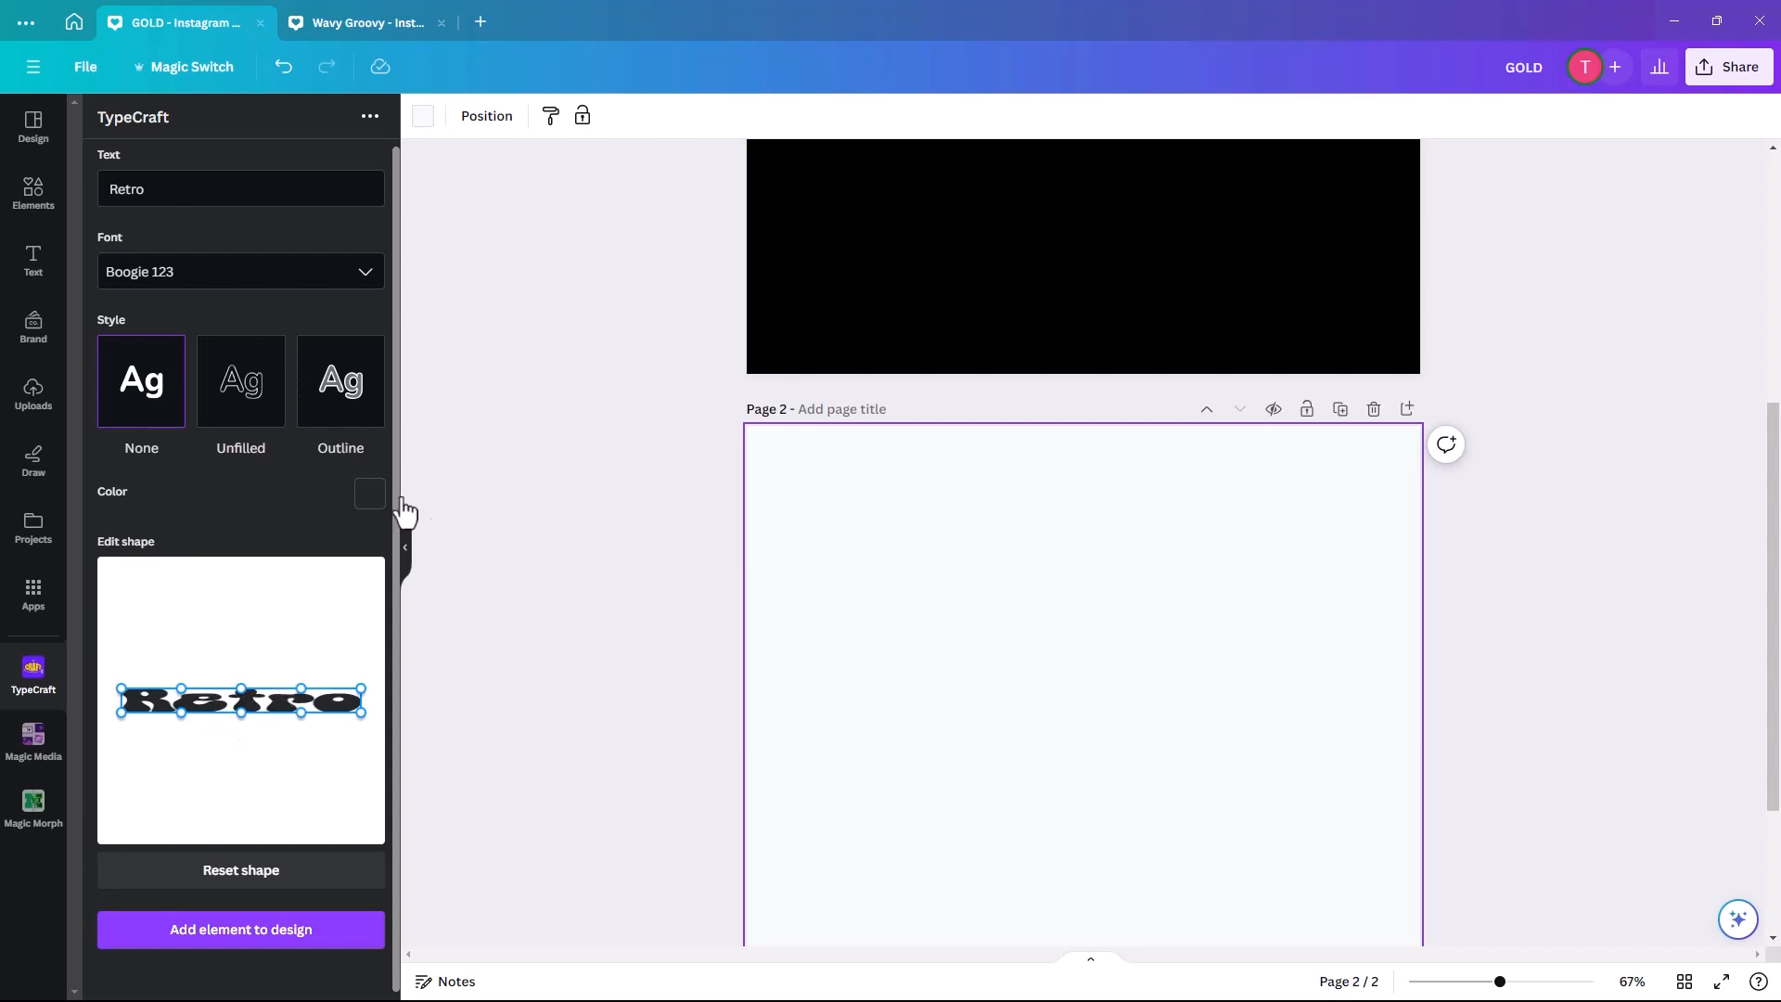
pyautogui.click(229, 931)
pyautogui.click(229, 933)
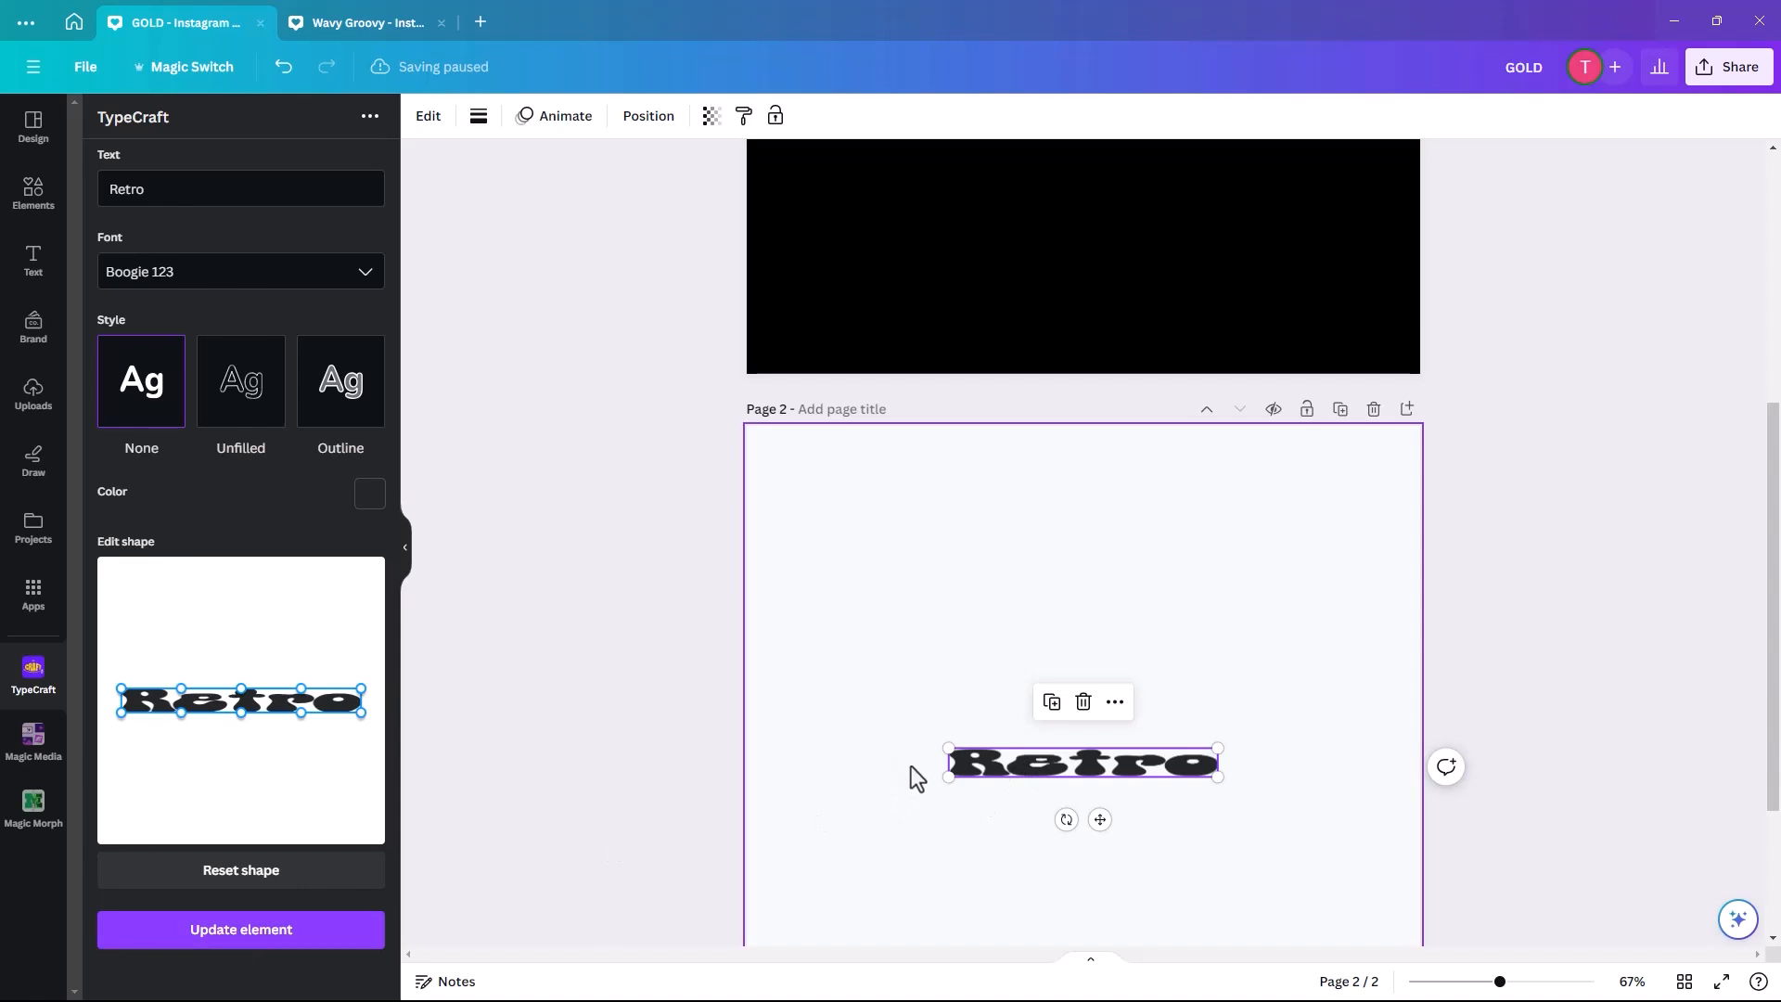
# Move the word "Retro" to the upper part of the second page and enlarge it to most of the page's width.
pyautogui.moveTo(1021, 767); pyautogui.dragTo(914, 547)
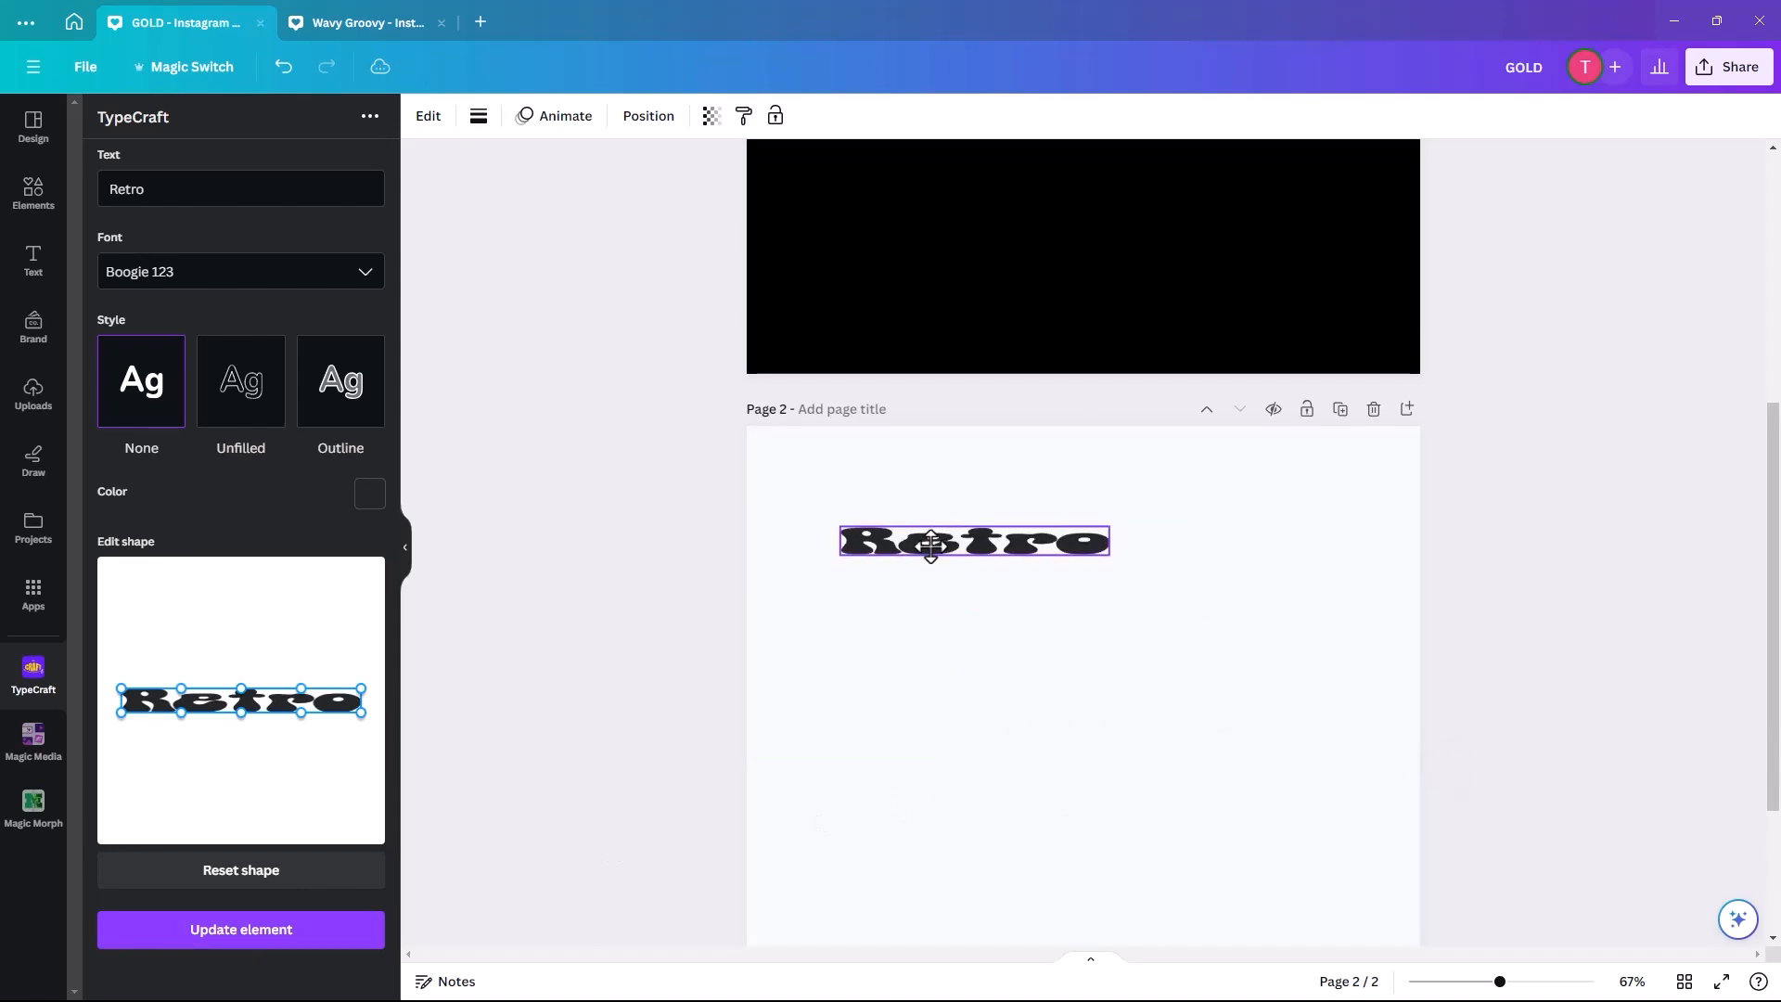
pyautogui.moveTo(1109, 559); pyautogui.dragTo(1345, 774)
pyautogui.moveTo(835, 582); pyautogui.dragTo(793, 640)
pyautogui.moveTo(1026, 588)
pyautogui.mouseDown()
pyautogui.moveTo(1051, 600)
pyautogui.moveTo(1024, 610)
pyautogui.moveTo(1041, 612)
pyautogui.mouseUp()
# Create a second TypeCraft text "Groovy" in the Boogie 123 font and place it on the page below "Retro".
pyautogui.click(176, 191)
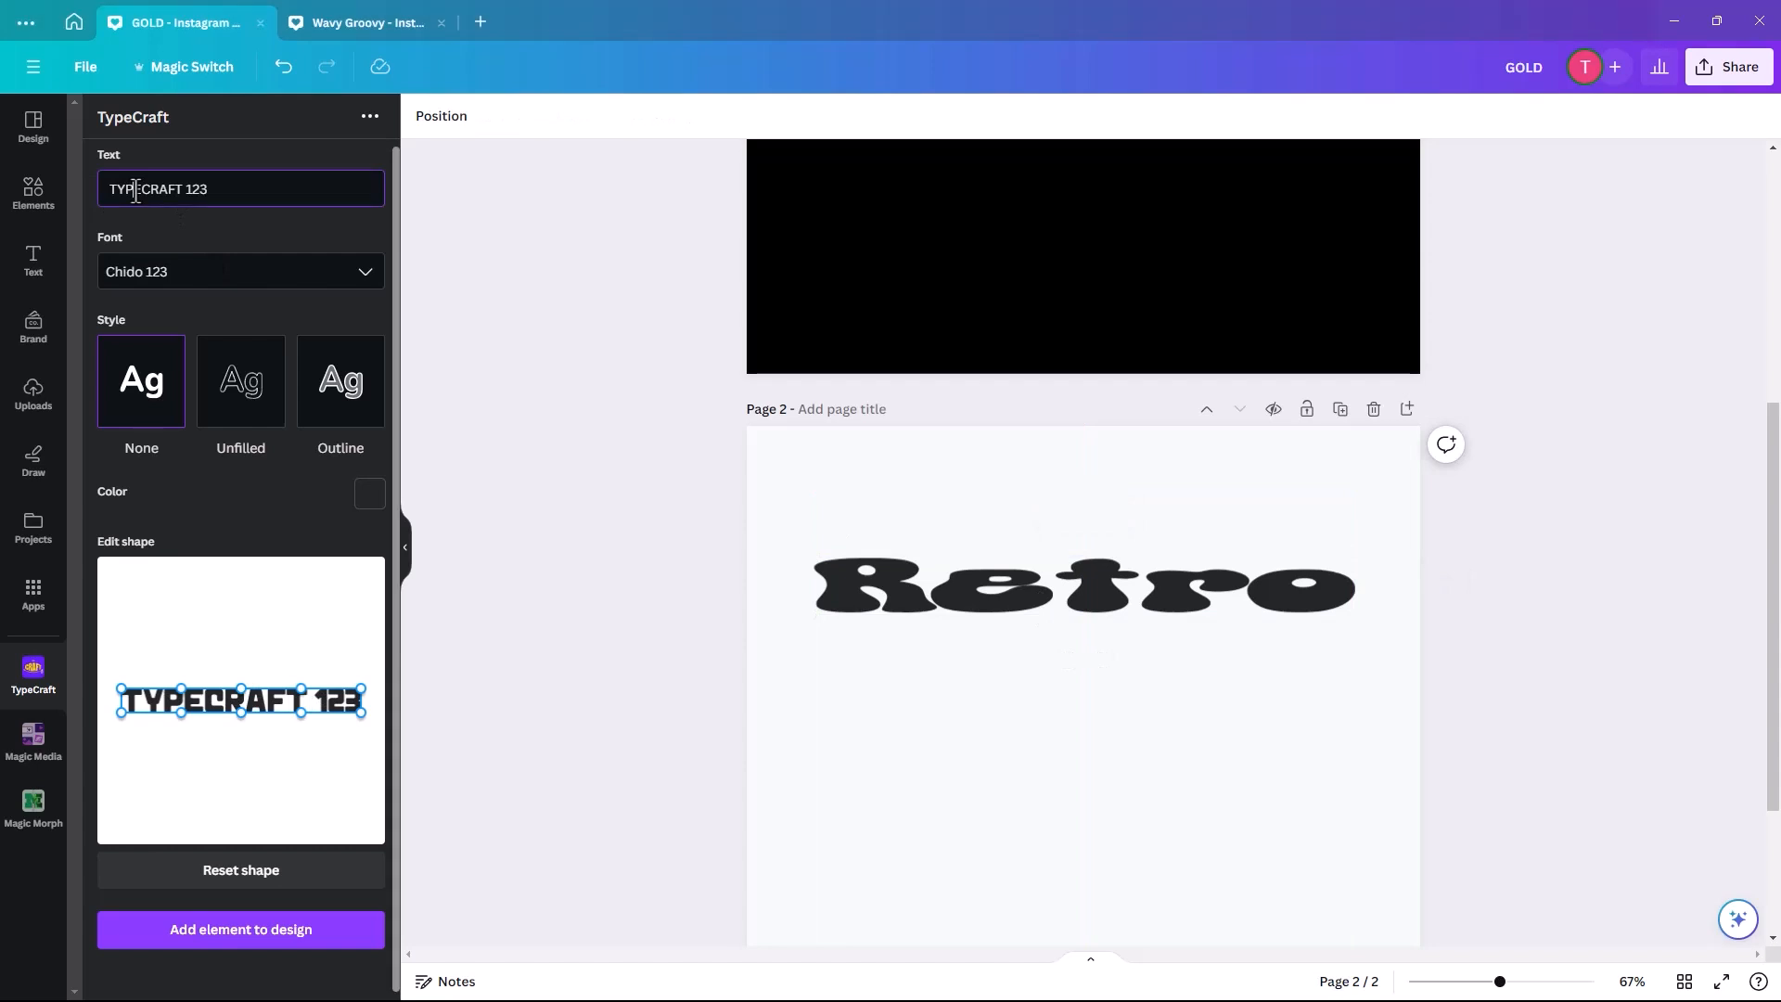
pyautogui.tripleClick(137, 191)
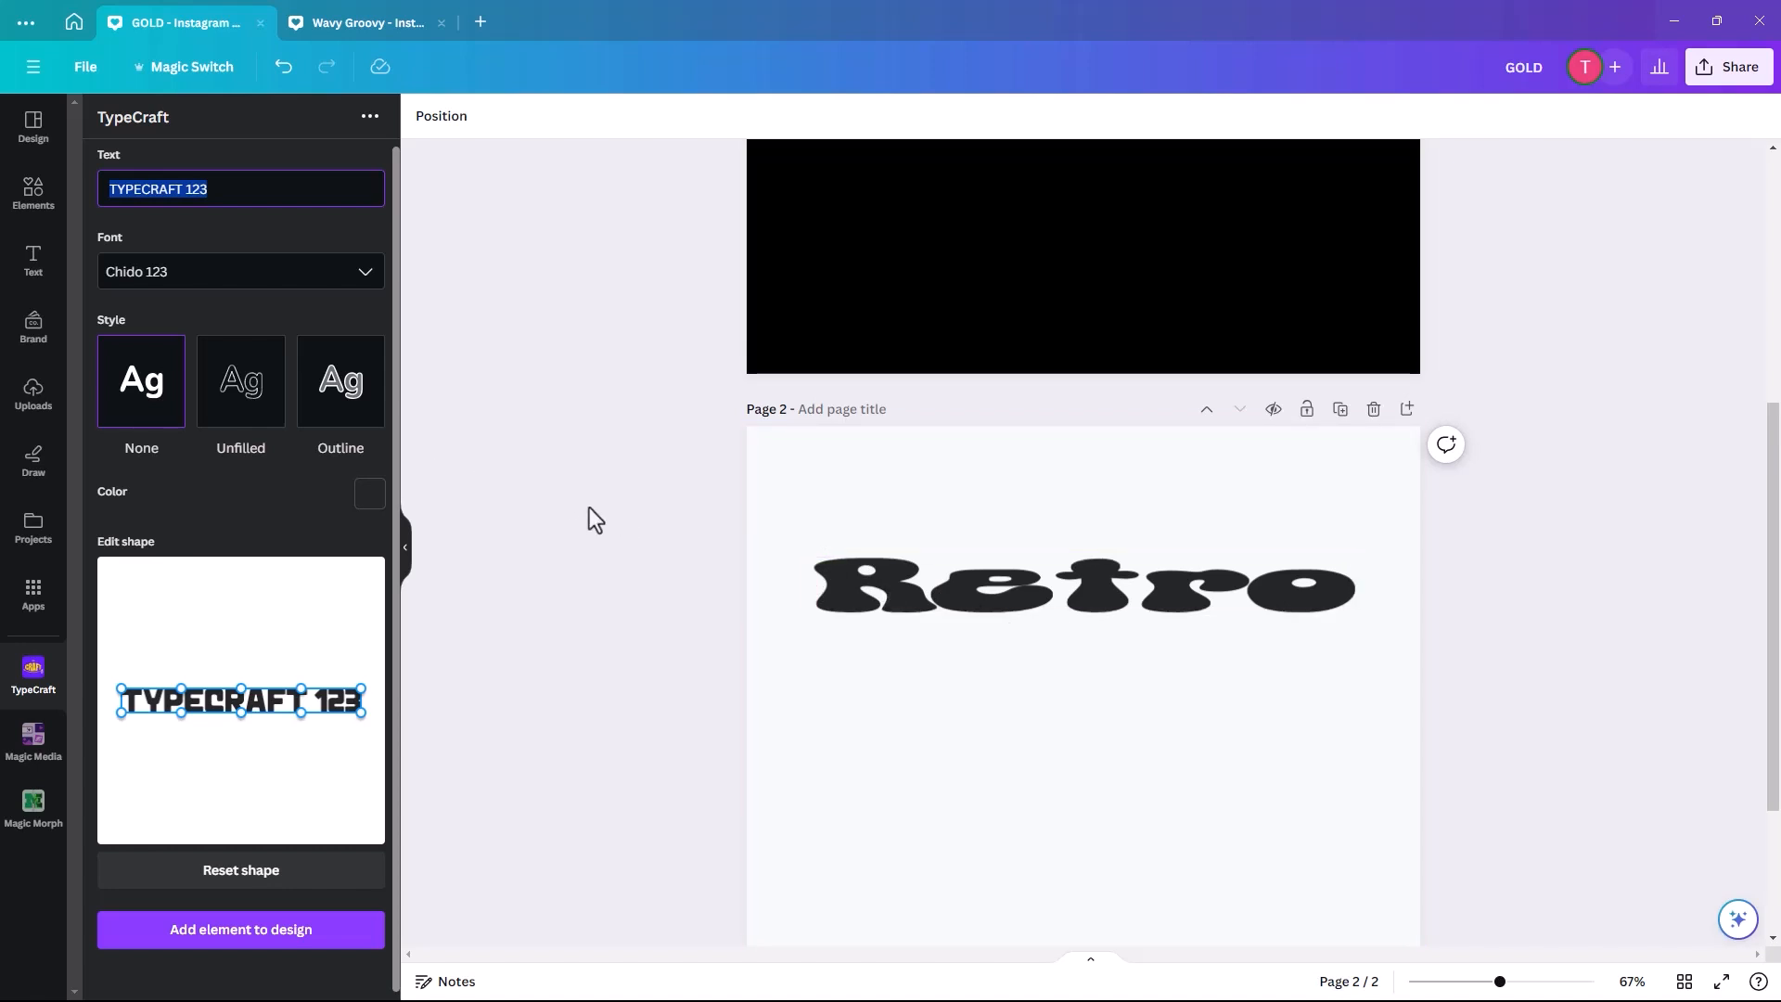
pyautogui.write('Groovy')
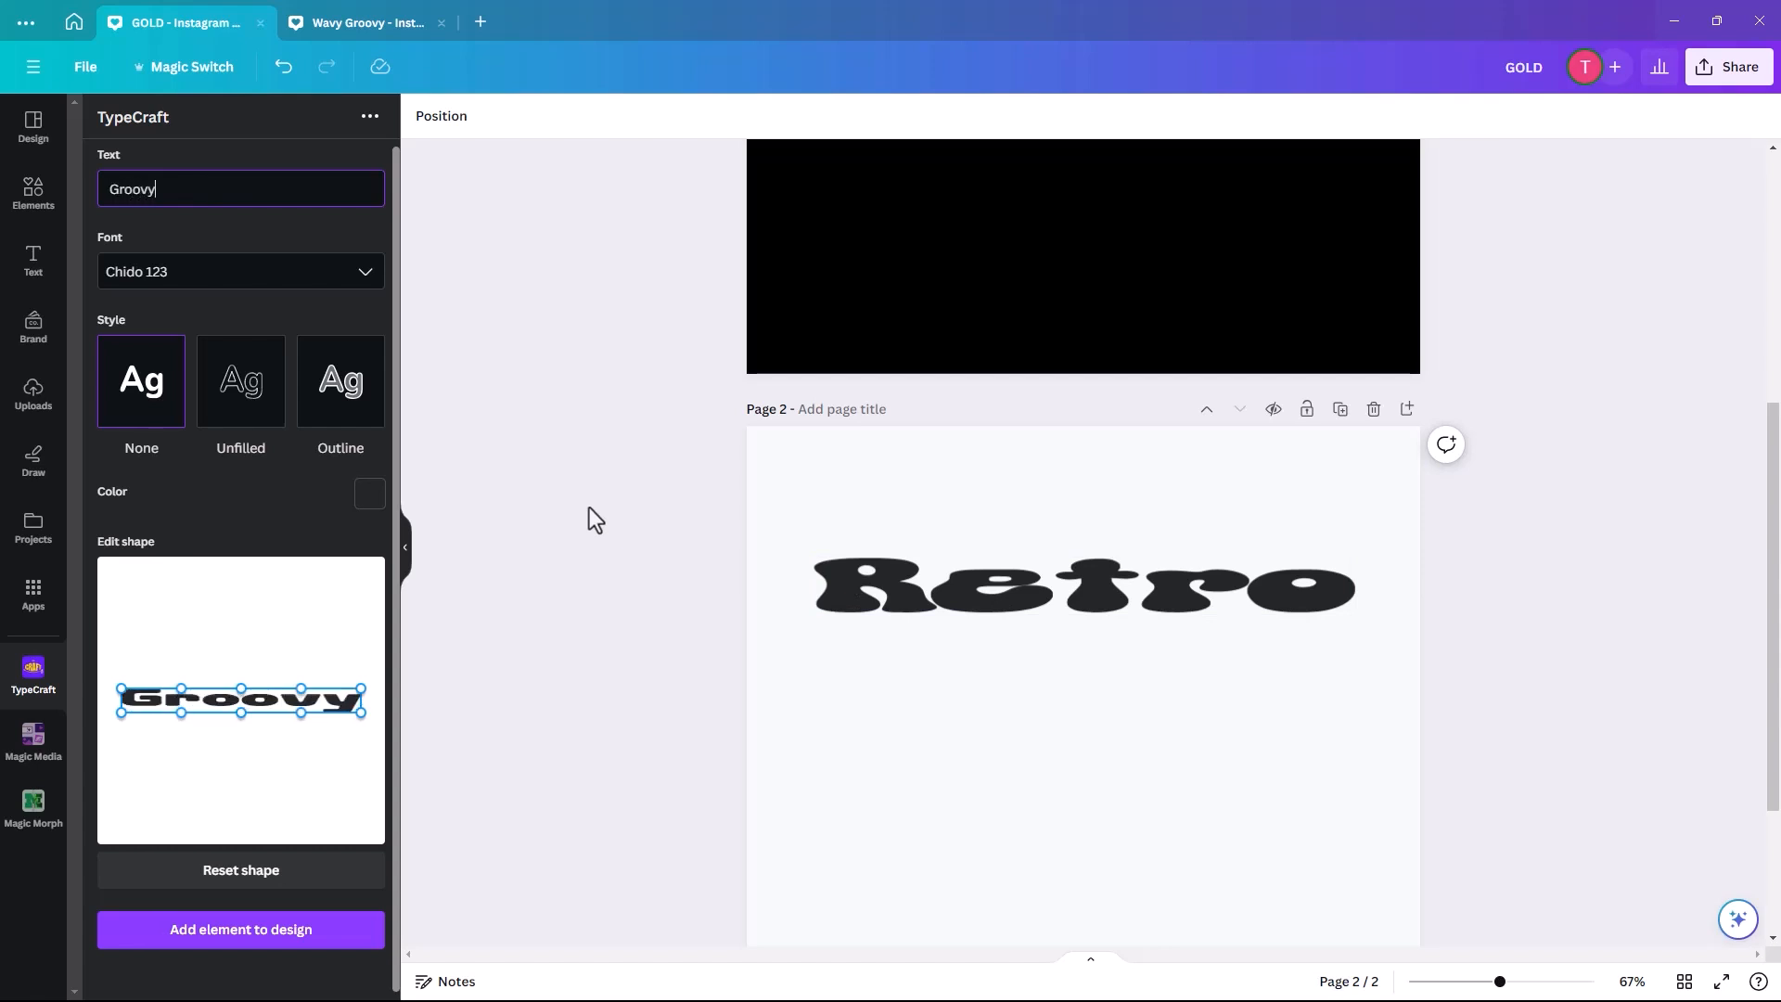
pyautogui.click(197, 270)
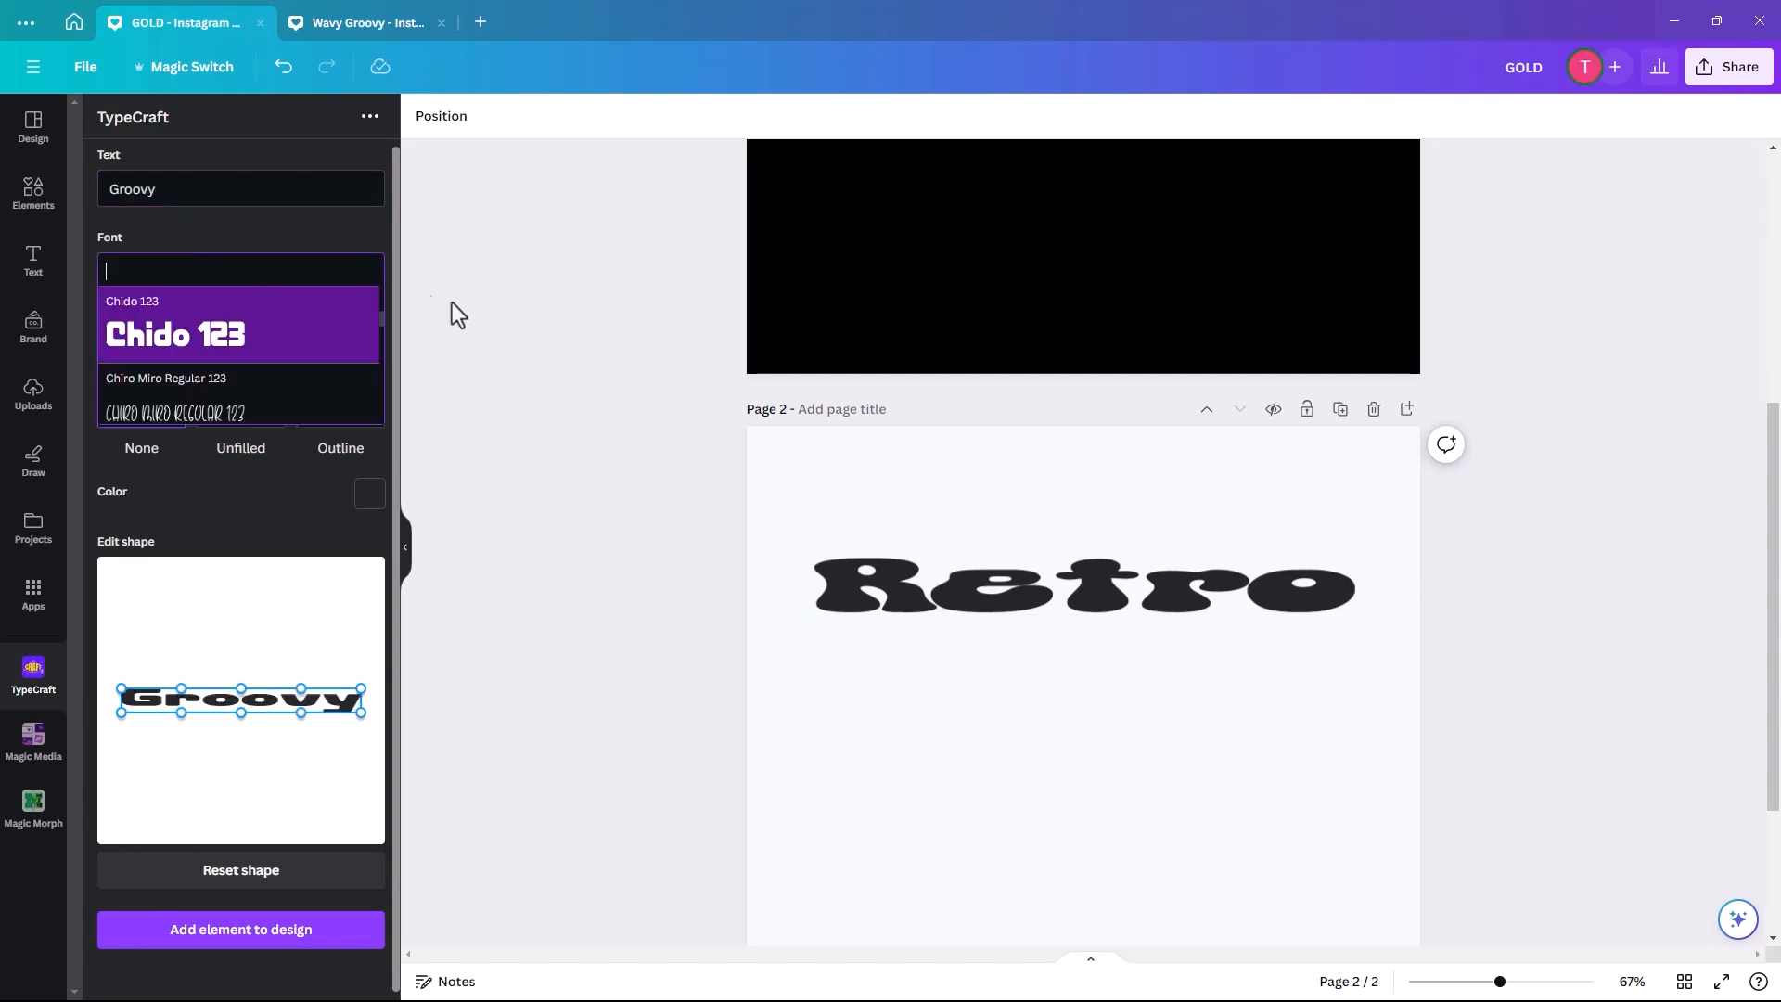
pyautogui.write('Boo')
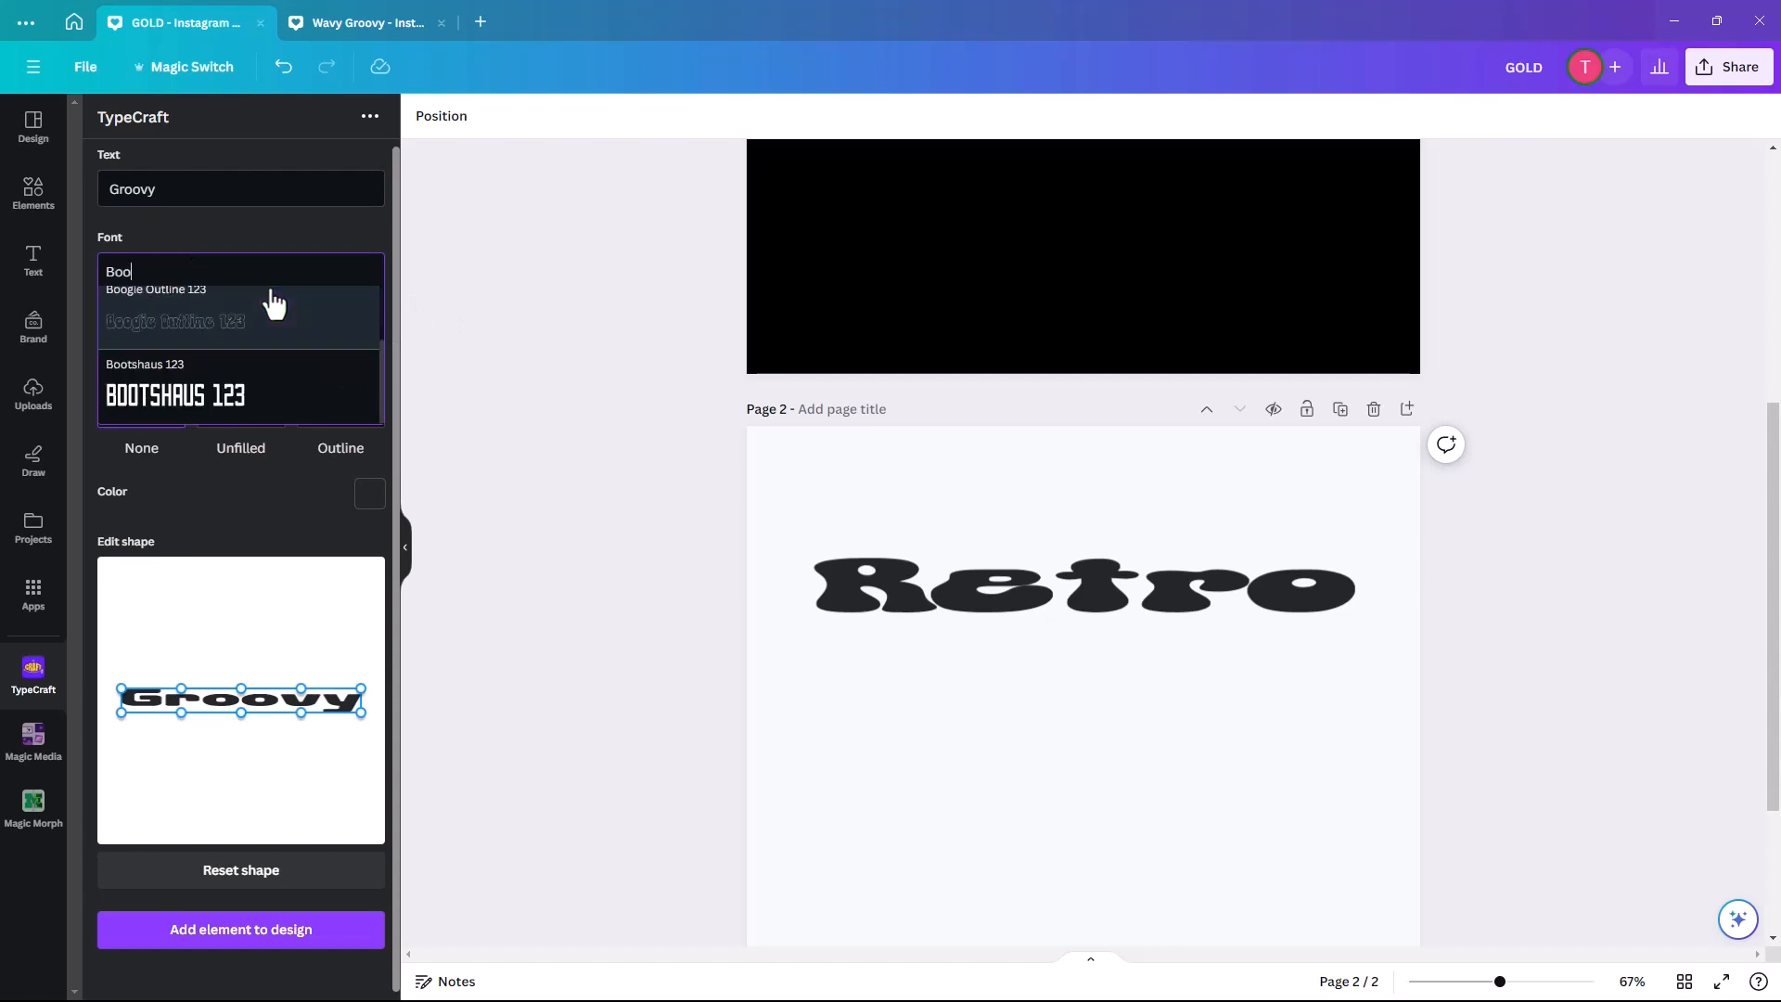
pyautogui.write('g')
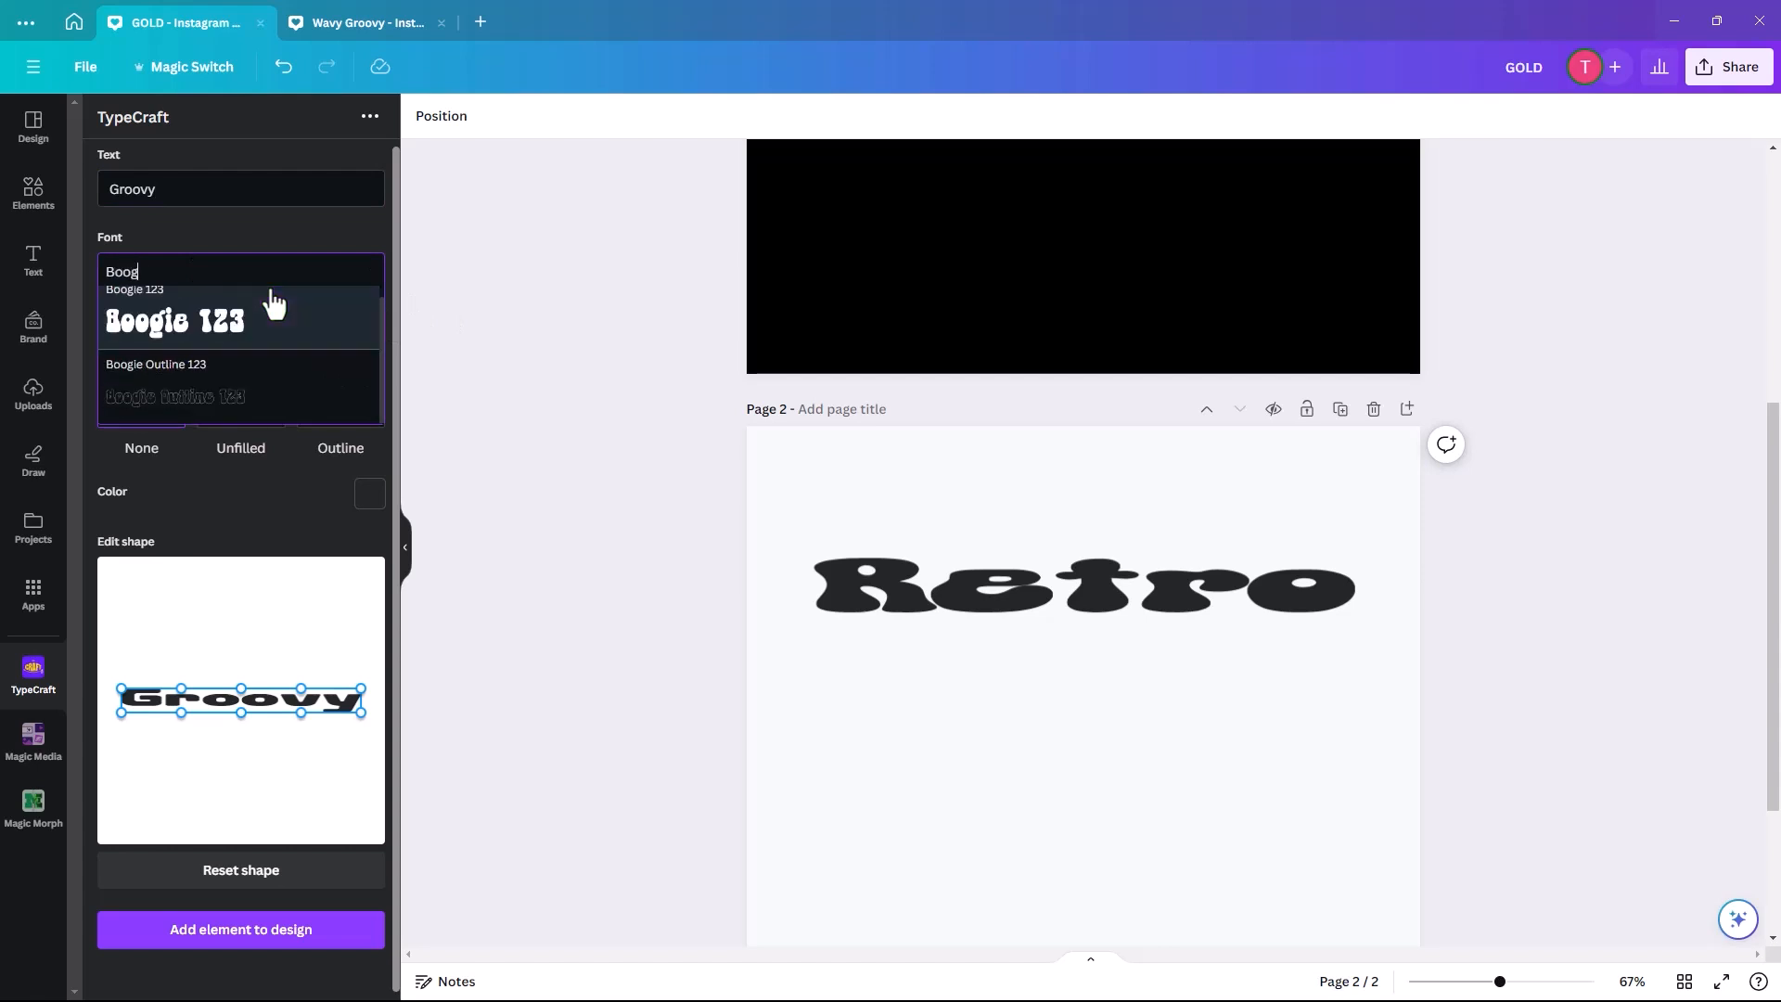
pyautogui.click(225, 331)
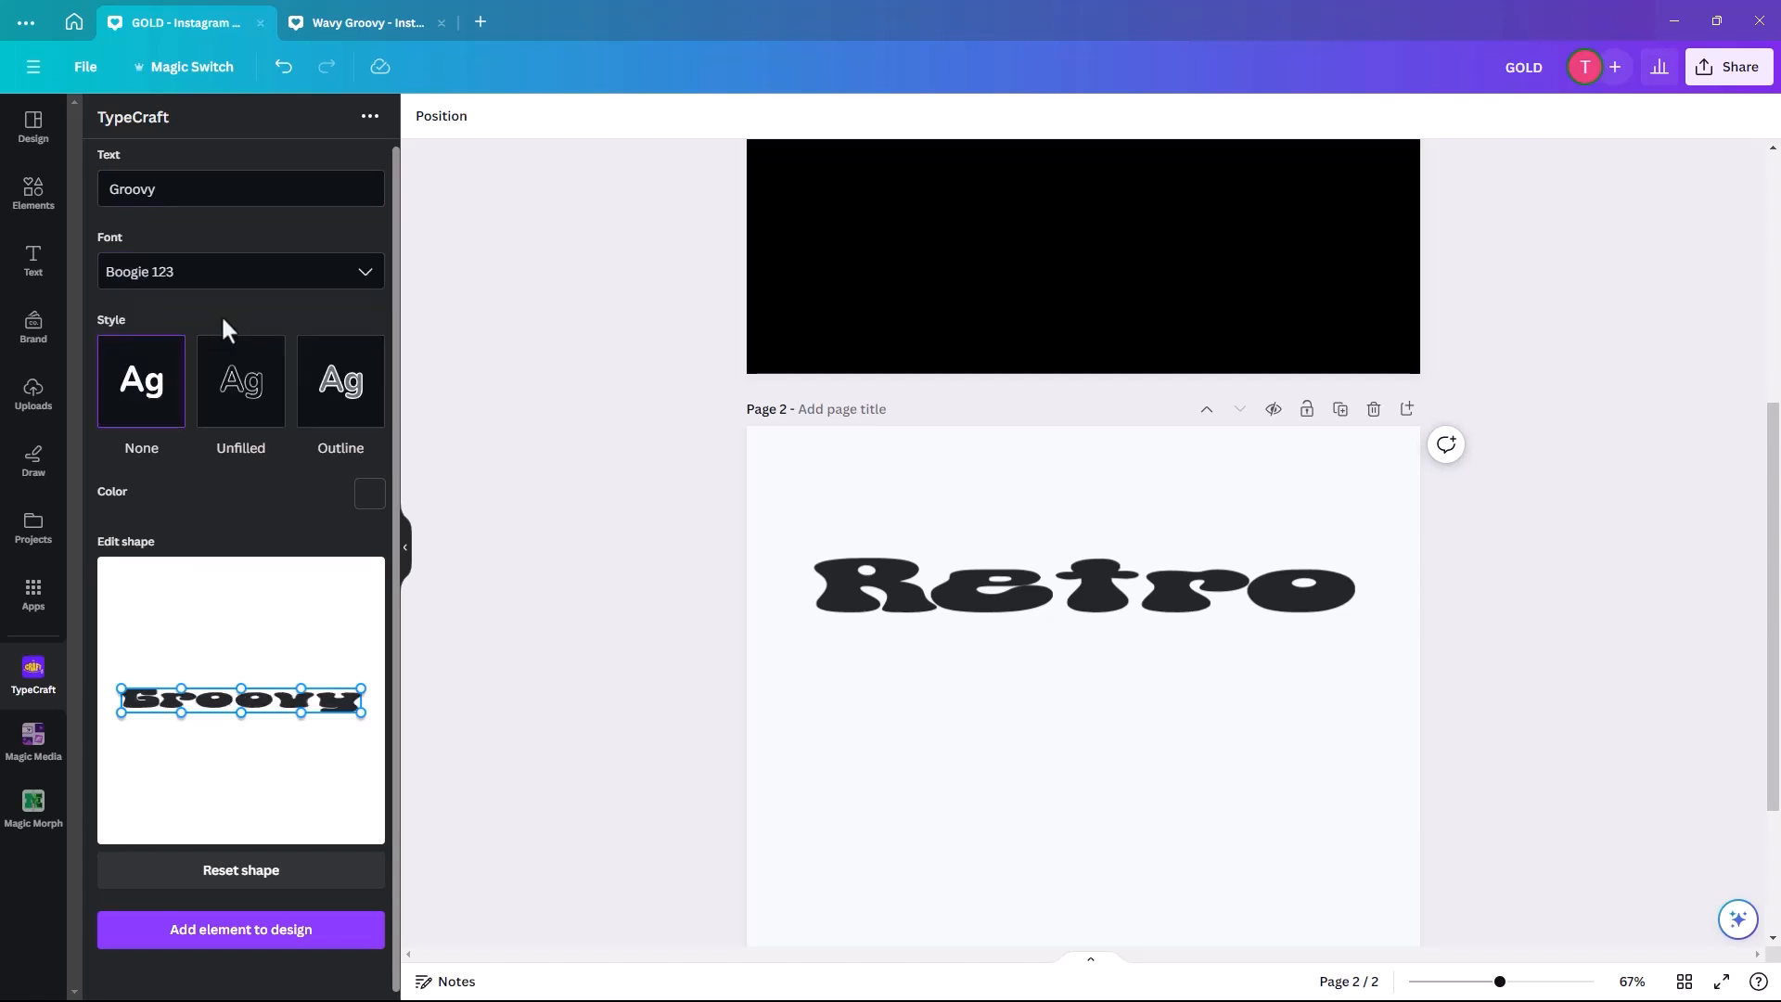
pyautogui.click(219, 939)
pyautogui.moveTo(946, 779); pyautogui.dragTo(827, 838)
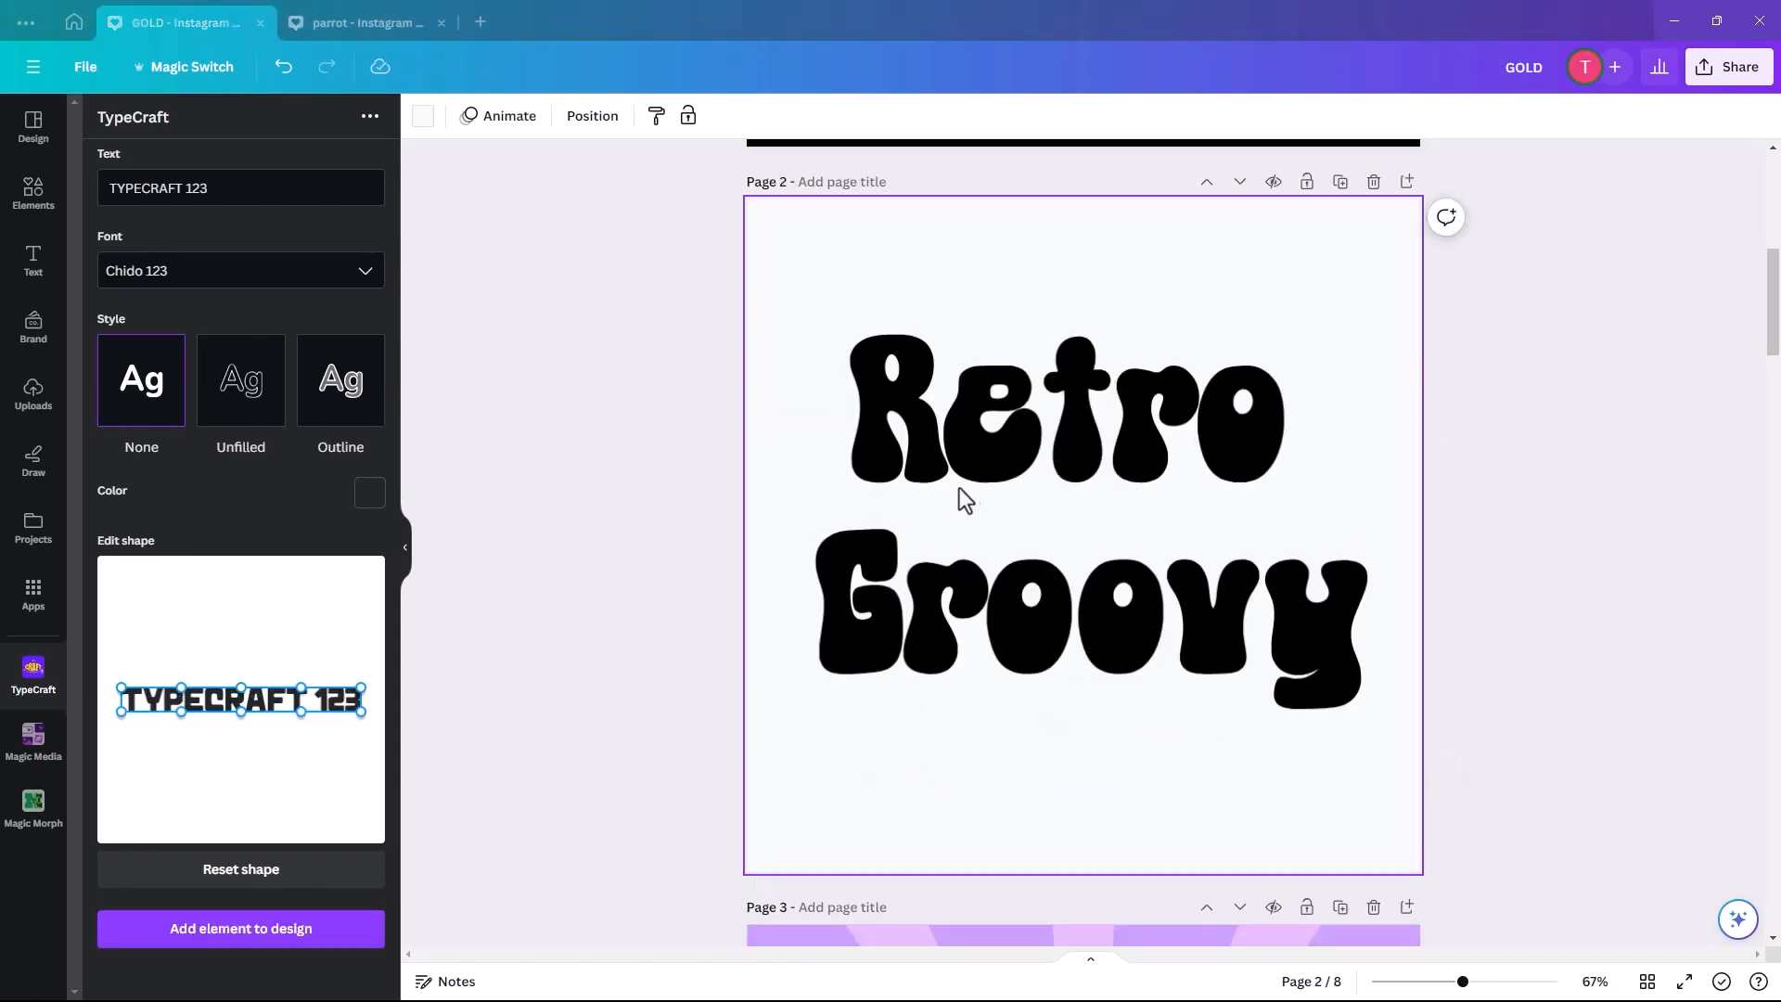
# Warp the word "Retro" into an arch by spreading its upper corners, raising its middle and curving its lower edge.
pyautogui.click(1013, 471)
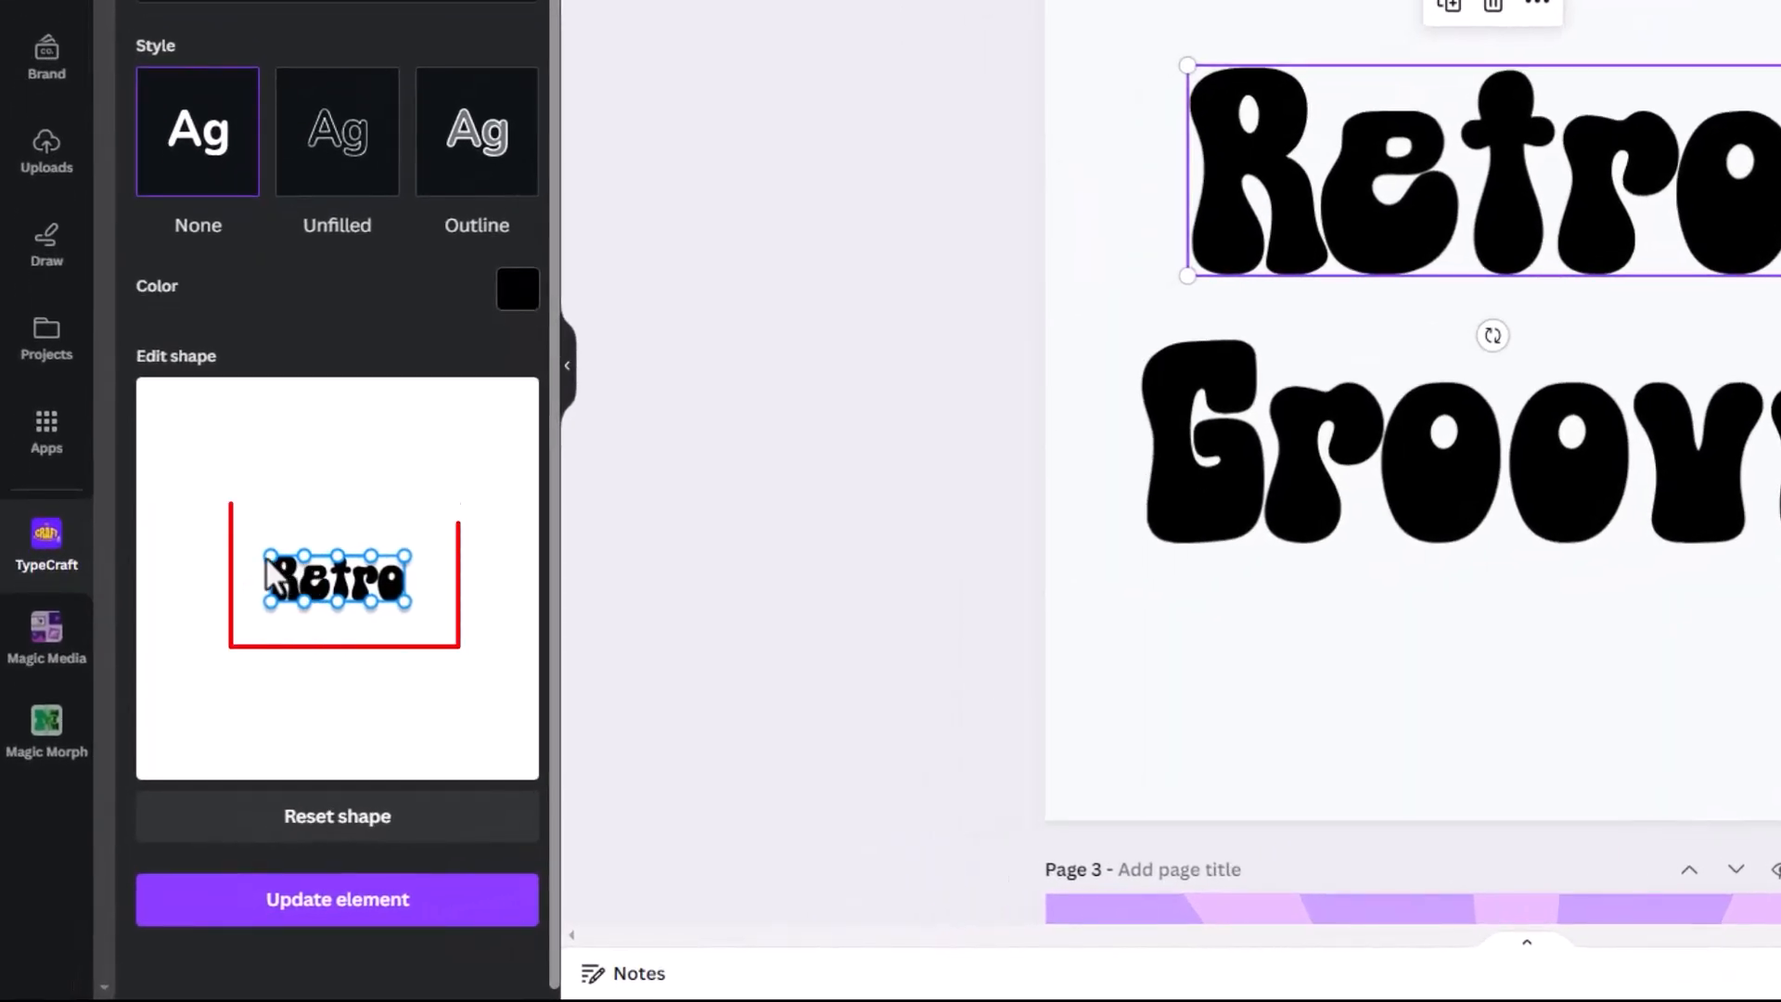
pyautogui.moveTo(271, 557); pyautogui.dragTo(210, 525)
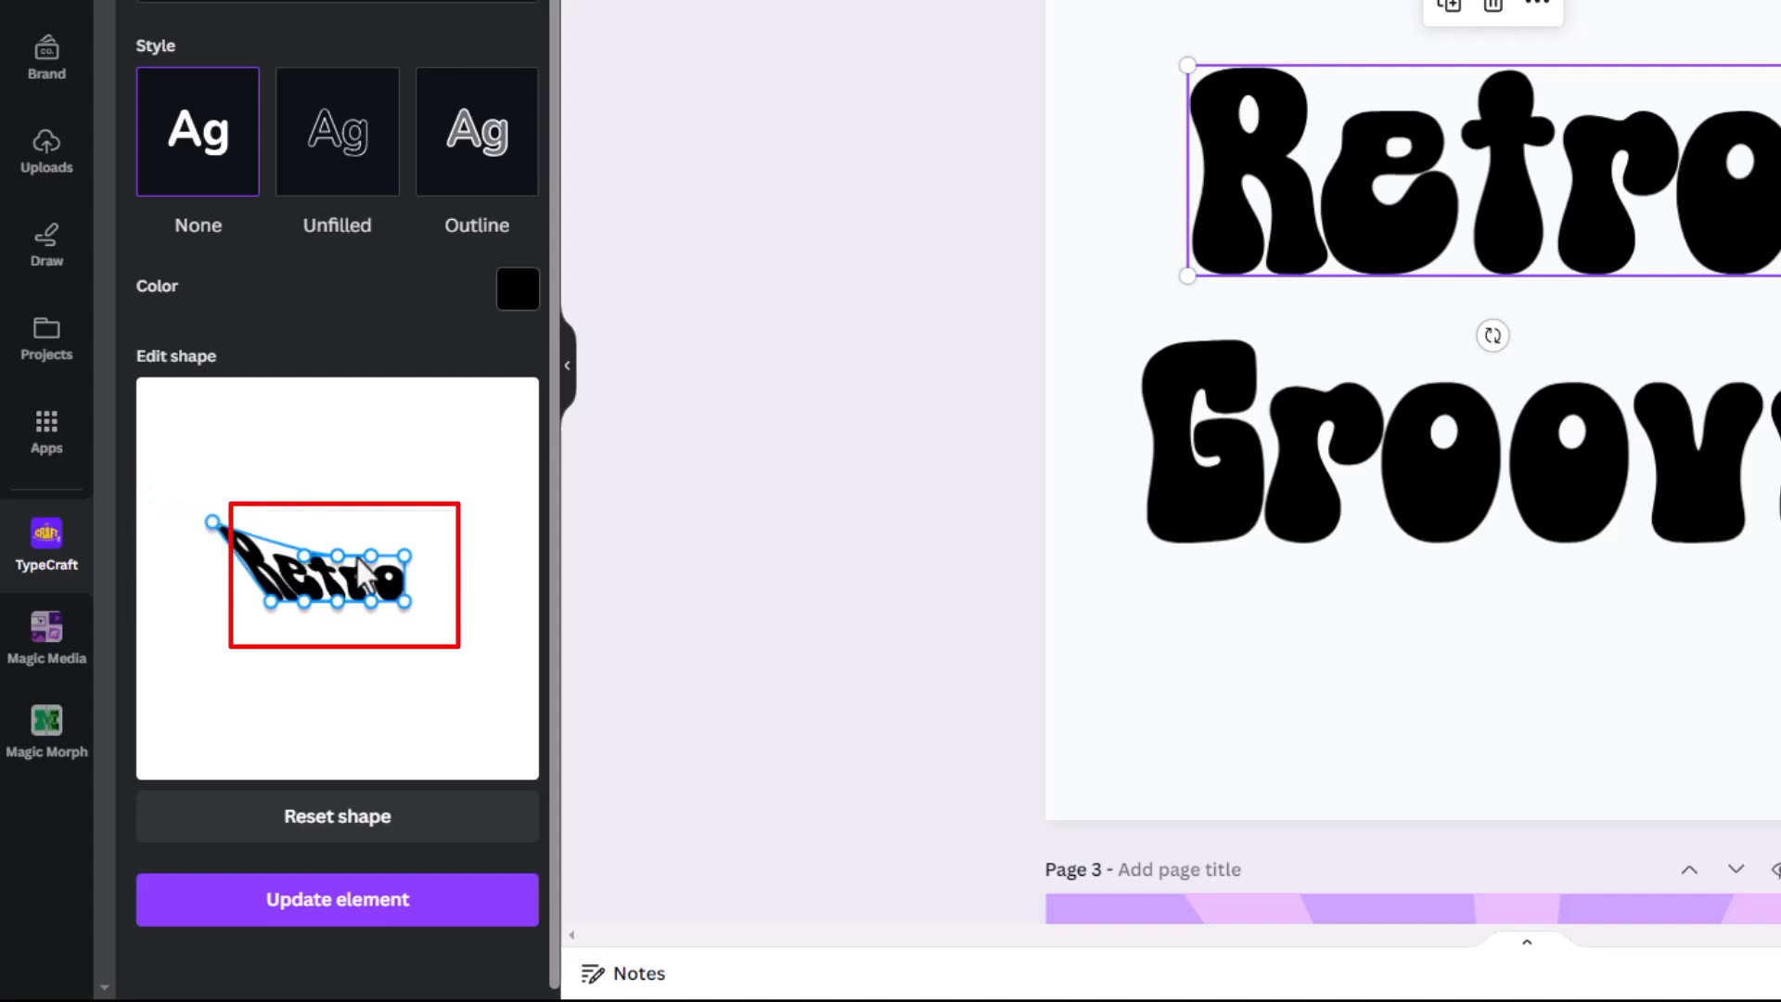
pyautogui.moveTo(333, 561); pyautogui.dragTo(334, 461)
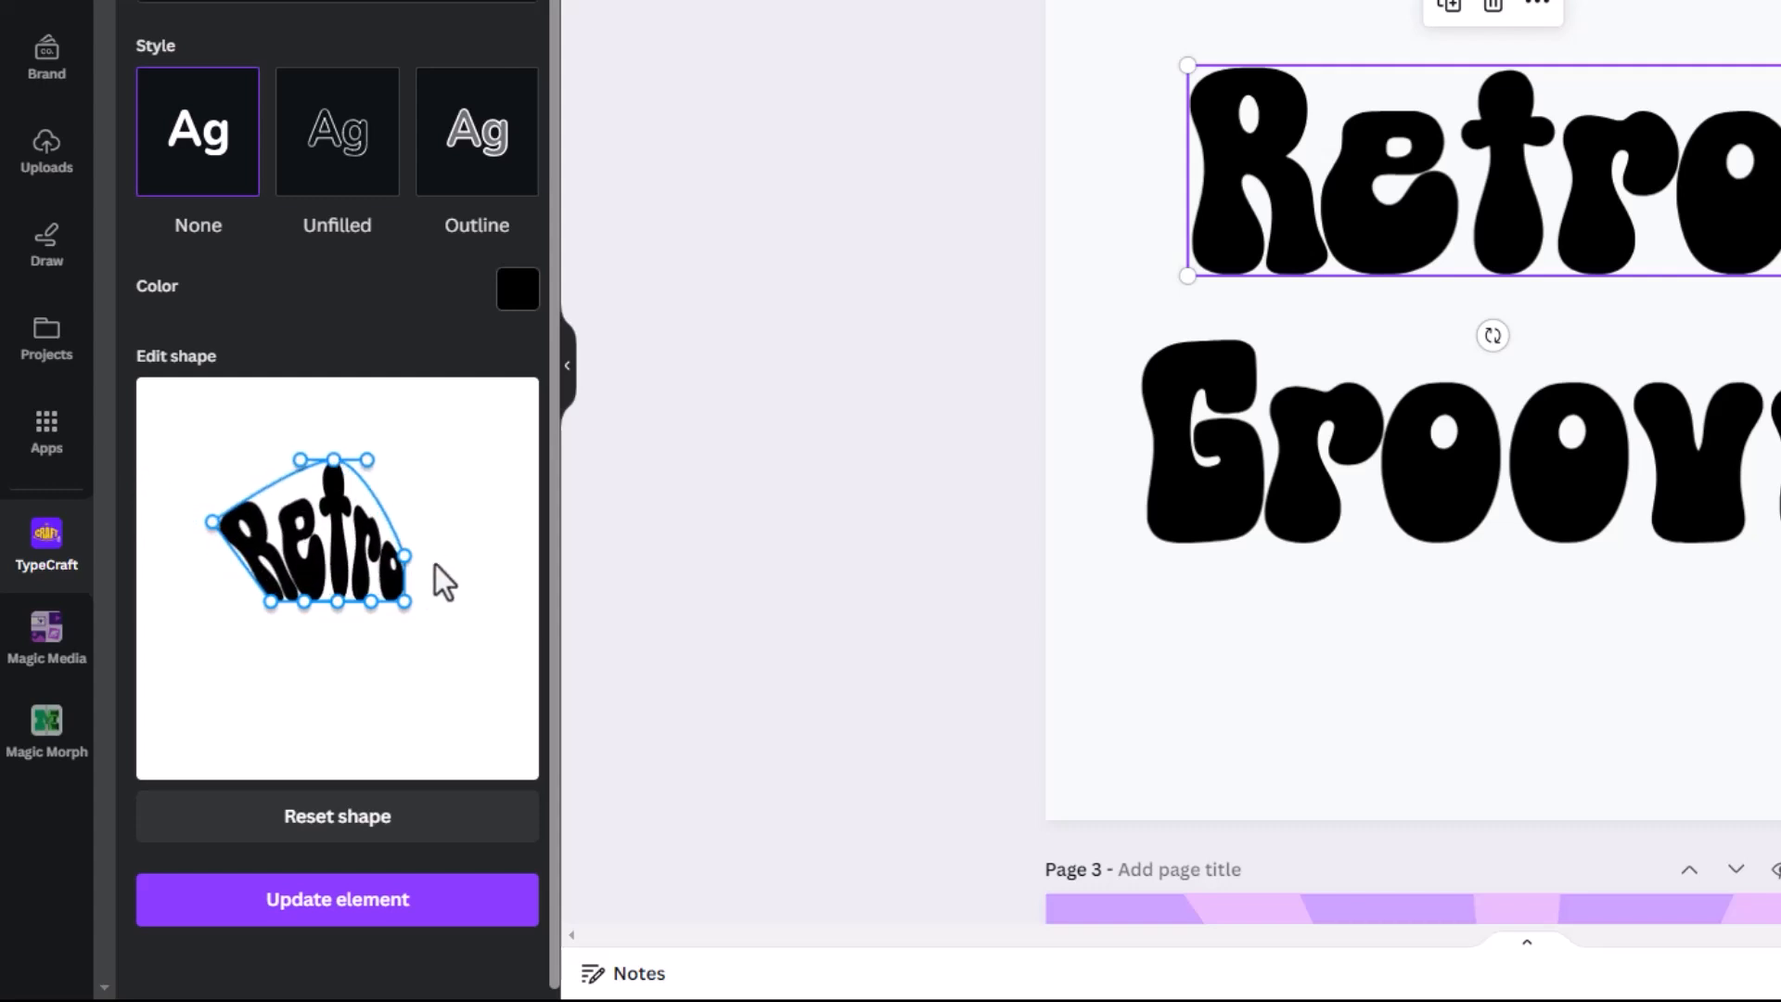
pyautogui.moveTo(403, 558); pyautogui.dragTo(465, 503)
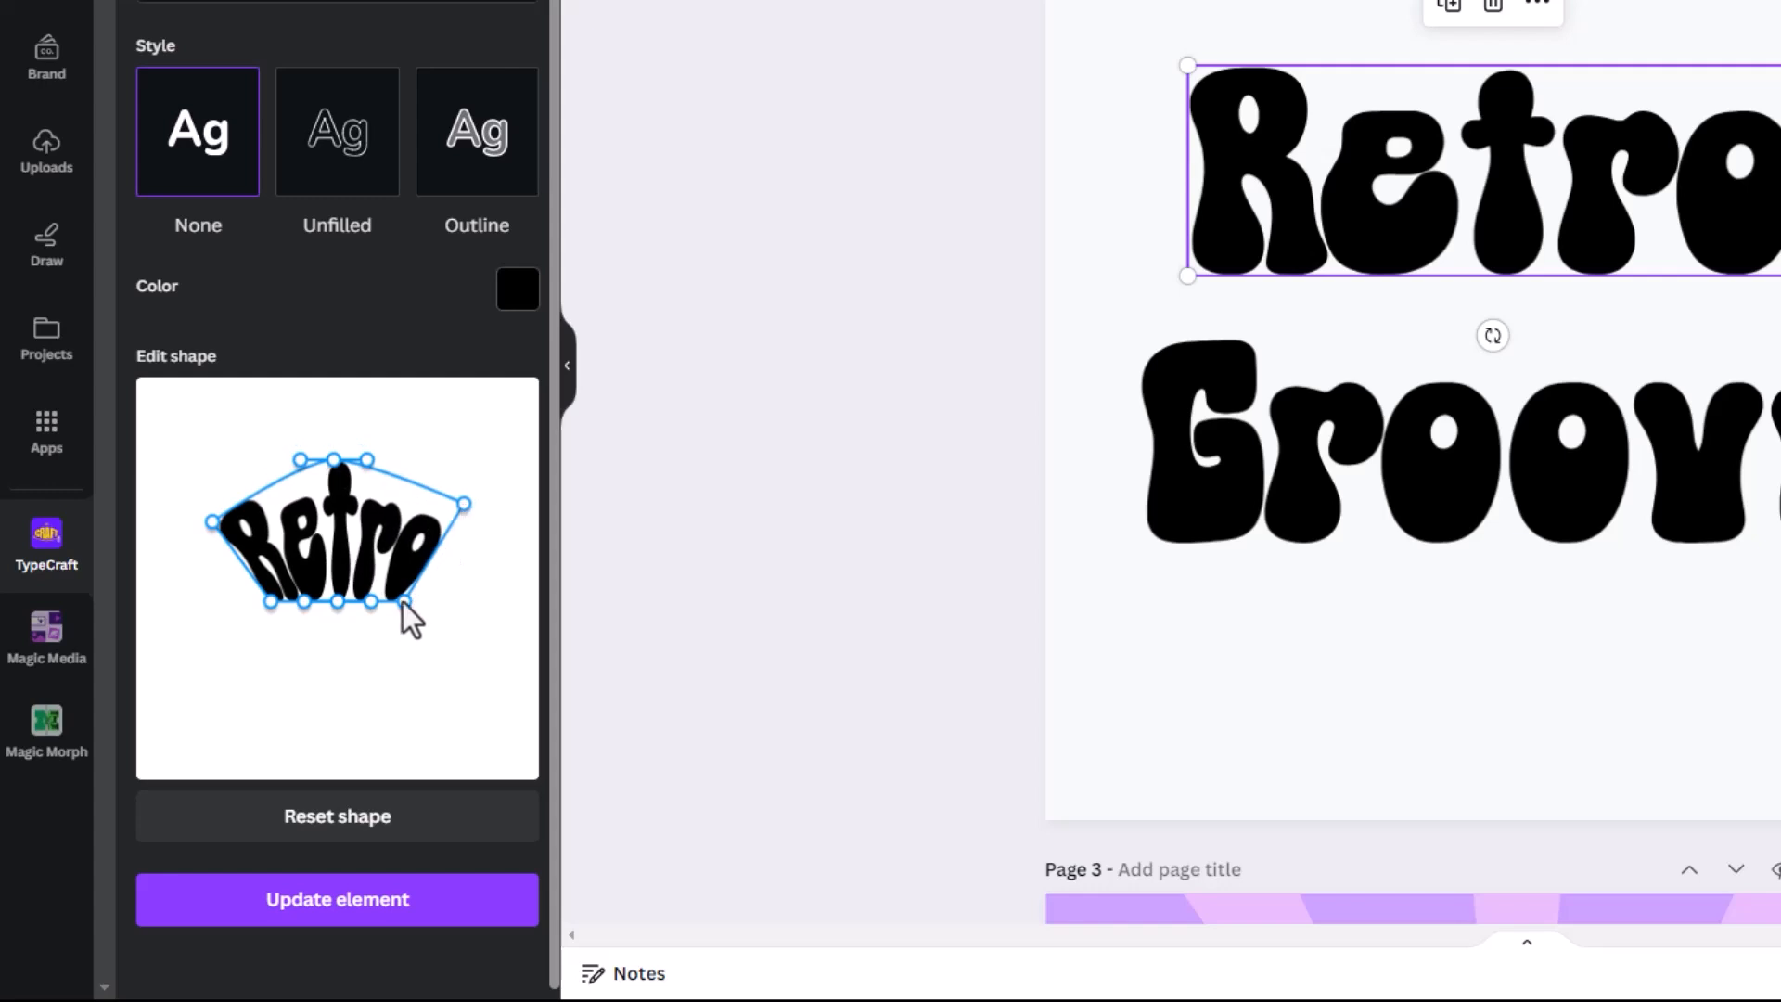
pyautogui.moveTo(402, 603)
pyautogui.mouseDown()
pyautogui.moveTo(447, 624)
pyautogui.moveTo(399, 581)
pyautogui.mouseUp()
pyautogui.moveTo(270, 603); pyautogui.dragTo(411, 683)
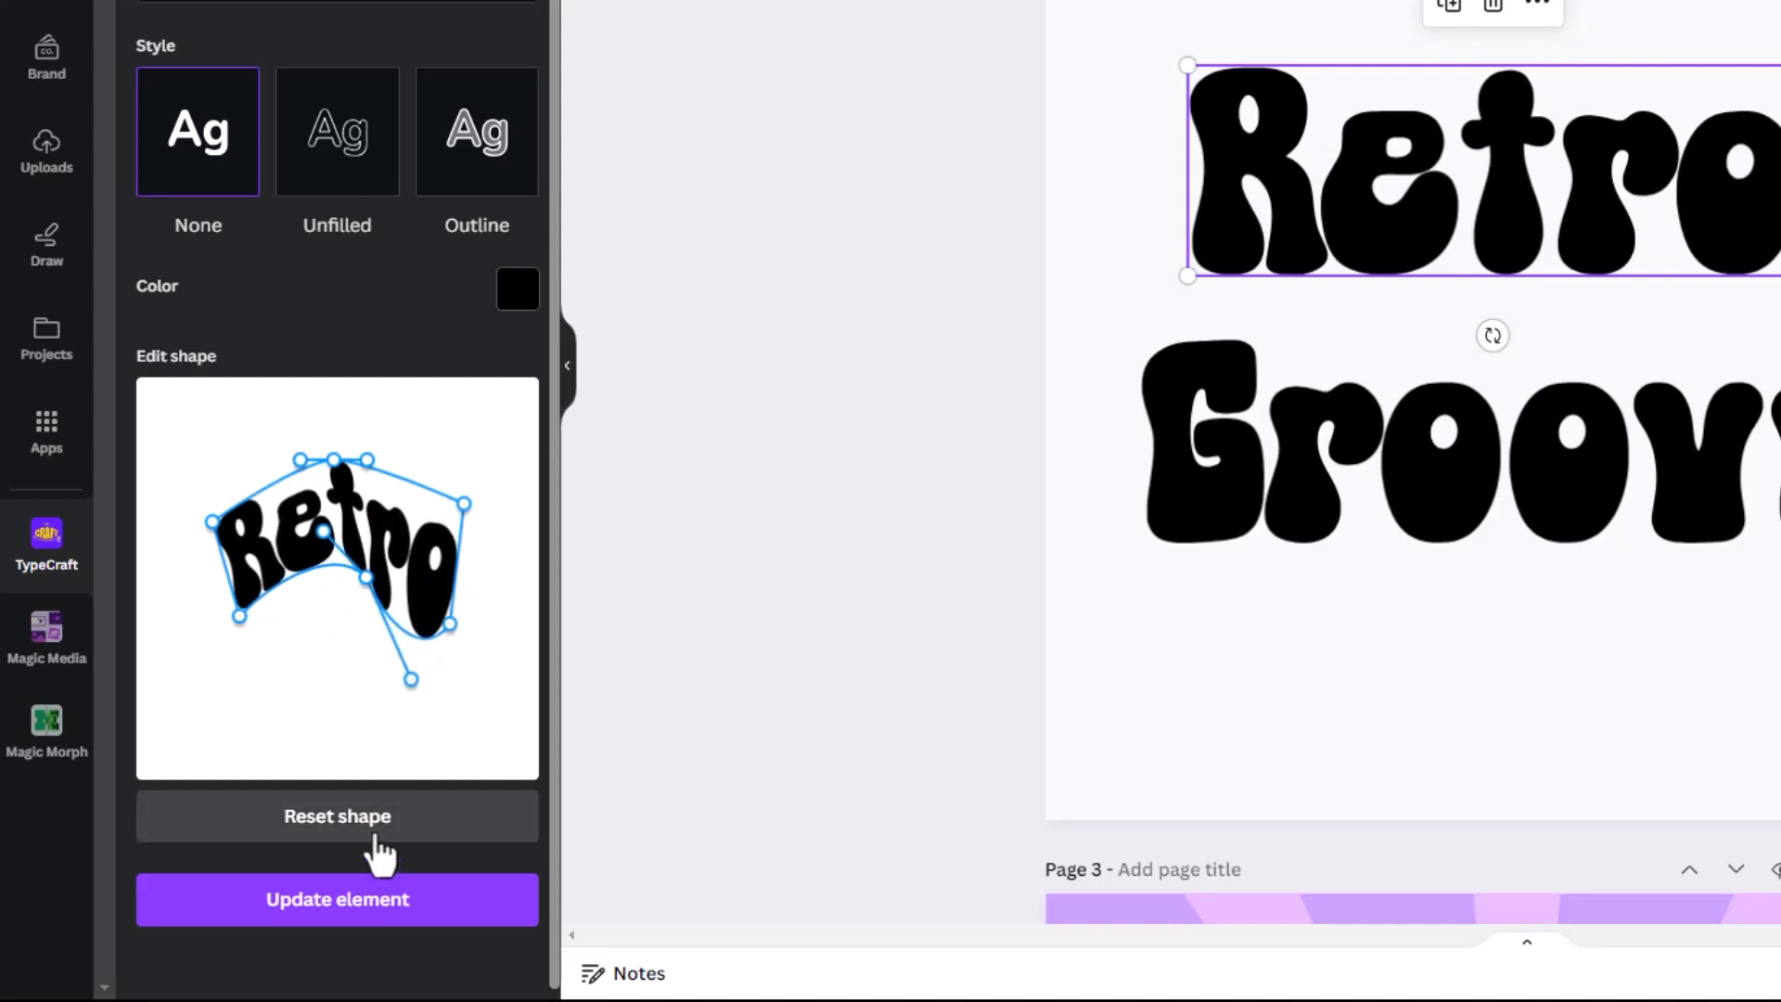
# Apply the arched shape to "Retro" on the page, scale it down and center it above "Groovy".
pyautogui.click(340, 917)
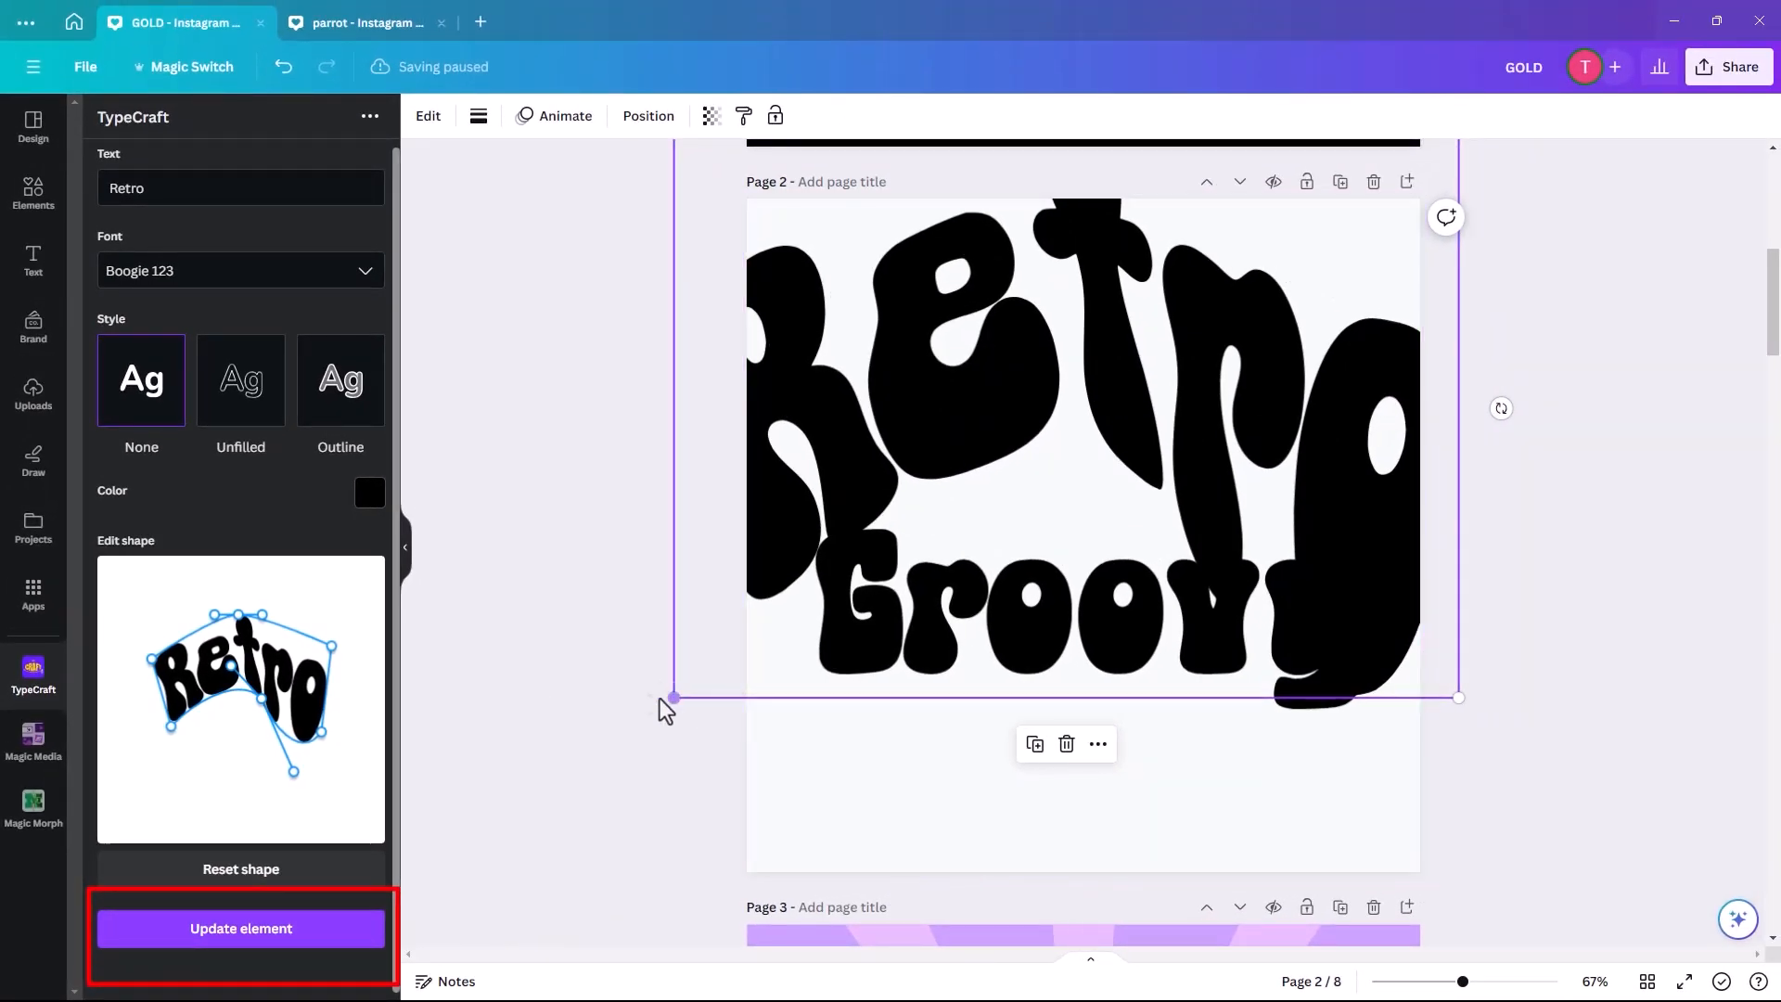
pyautogui.moveTo(675, 699); pyautogui.dragTo(1049, 476)
pyautogui.moveTo(1144, 277); pyautogui.dragTo(996, 373)
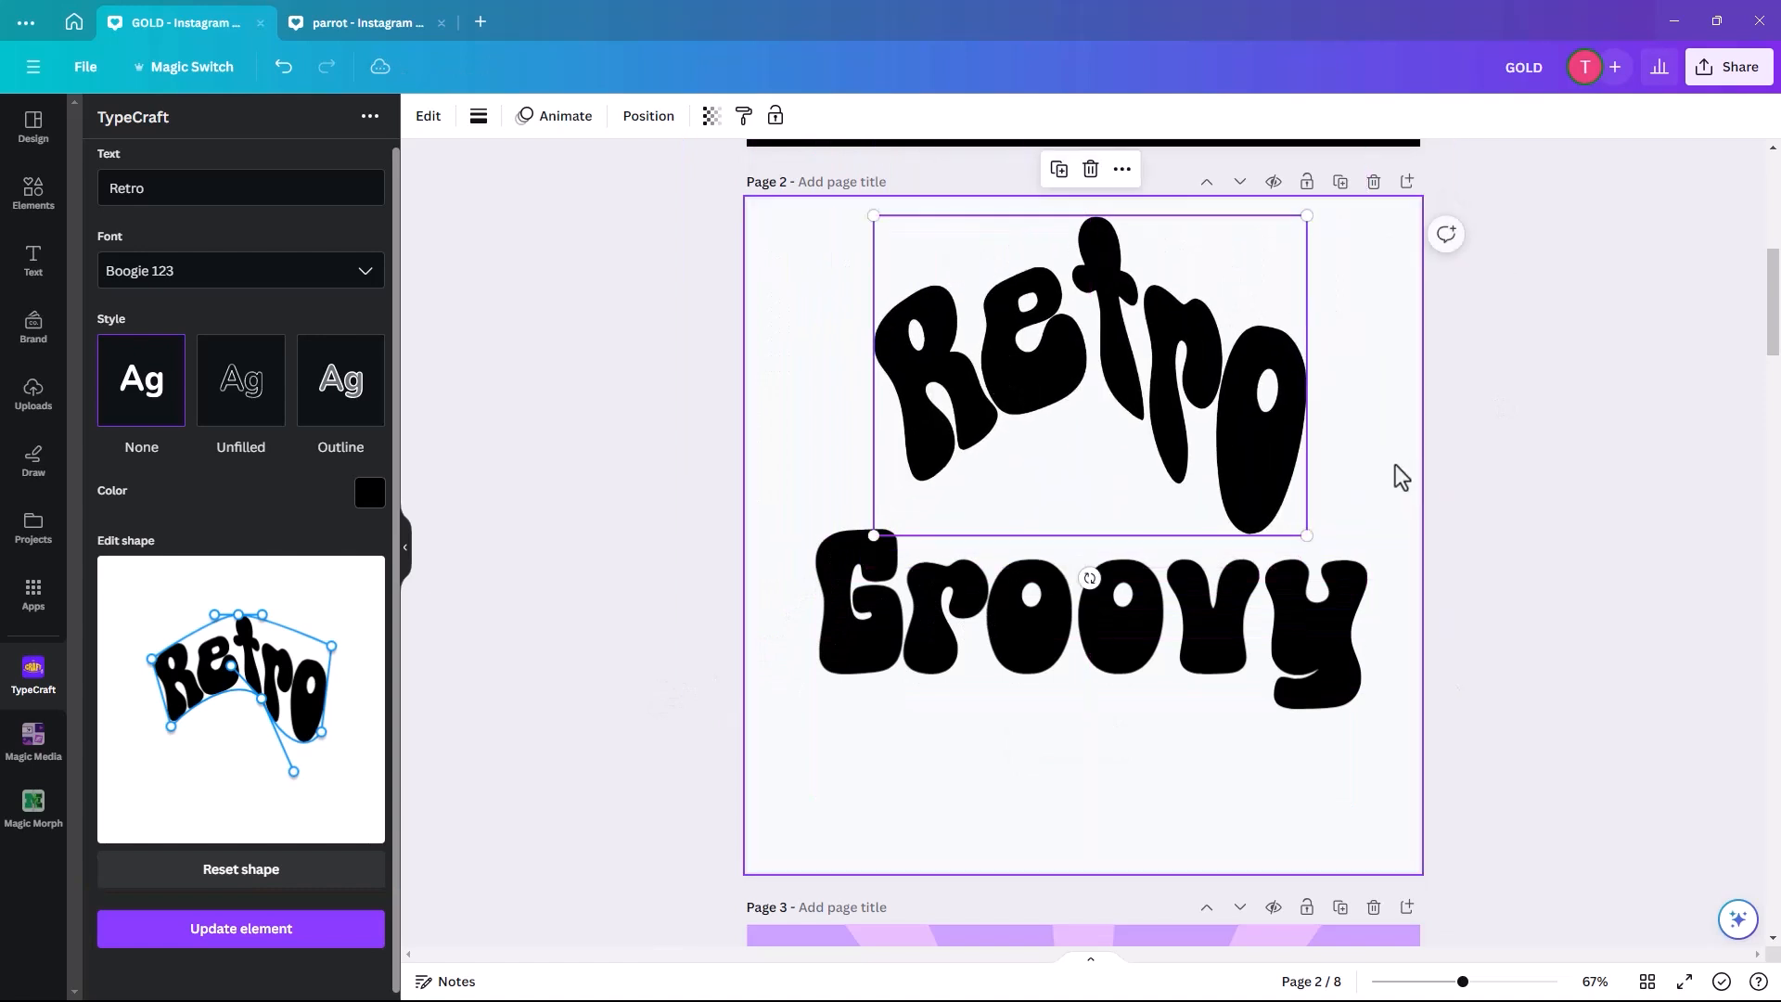
# Warp the word "Groovy" into a wave that rises at its start and slopes down toward the "y".
pyautogui.click(1077, 598)
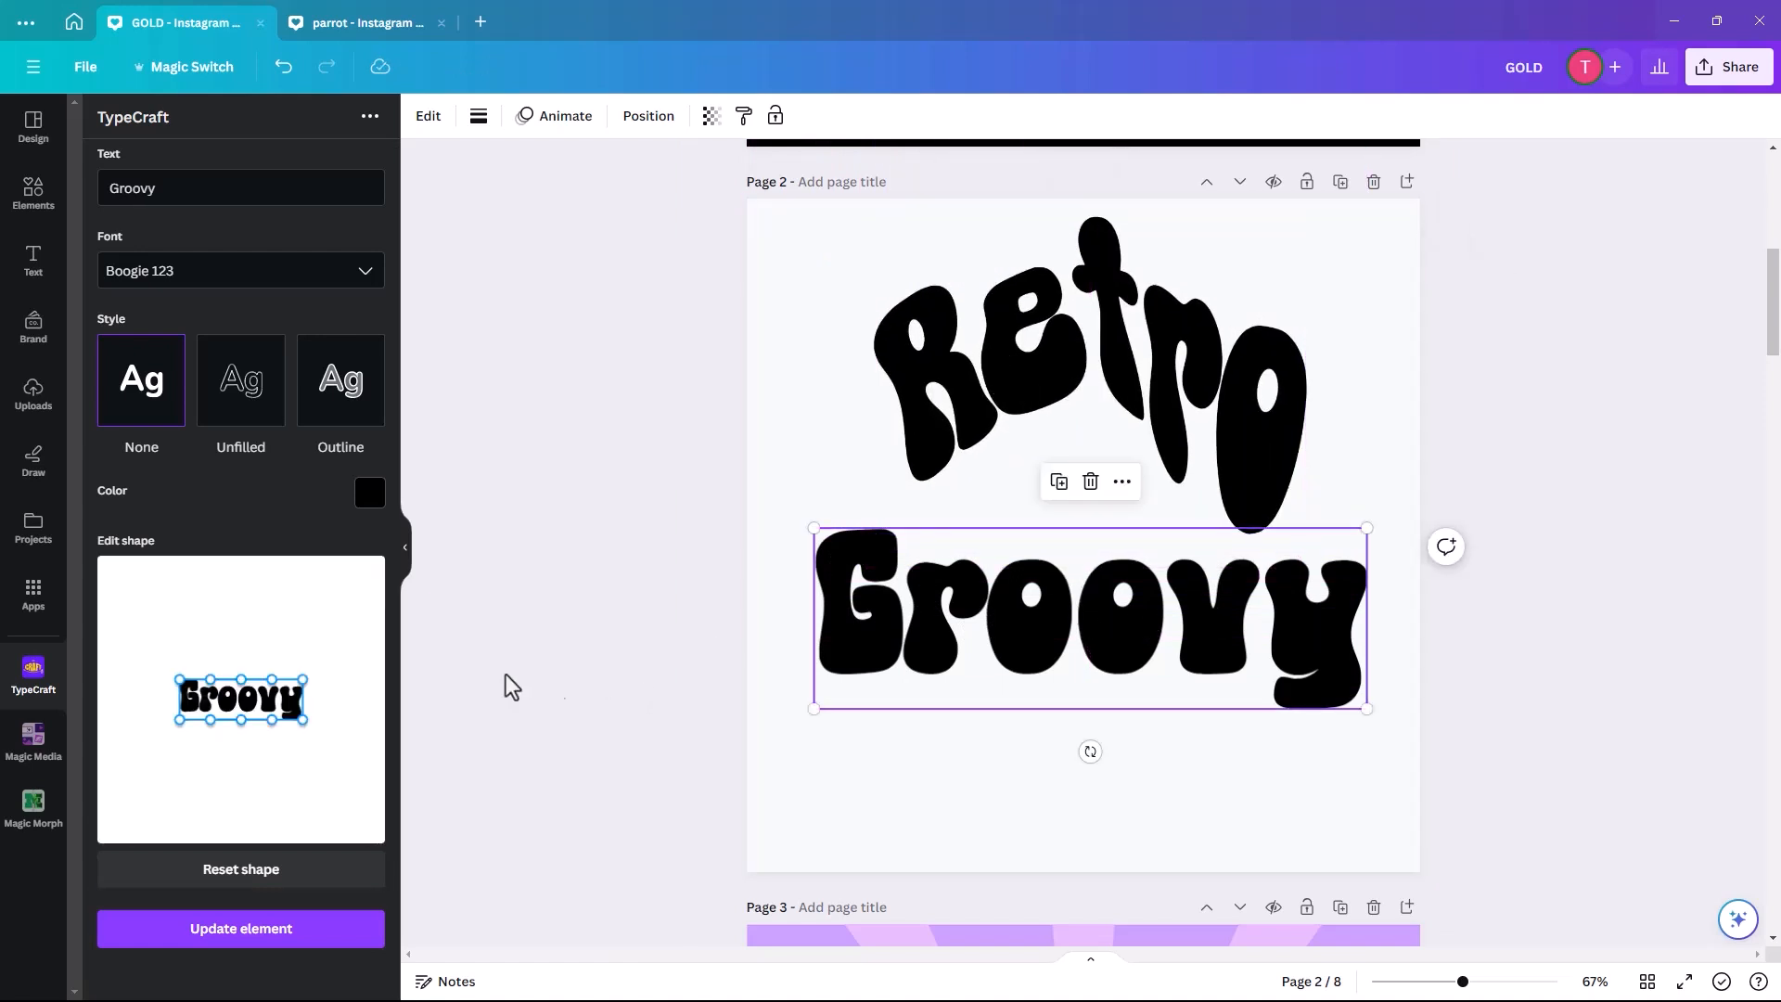
pyautogui.moveTo(211, 681); pyautogui.dragTo(310, 749)
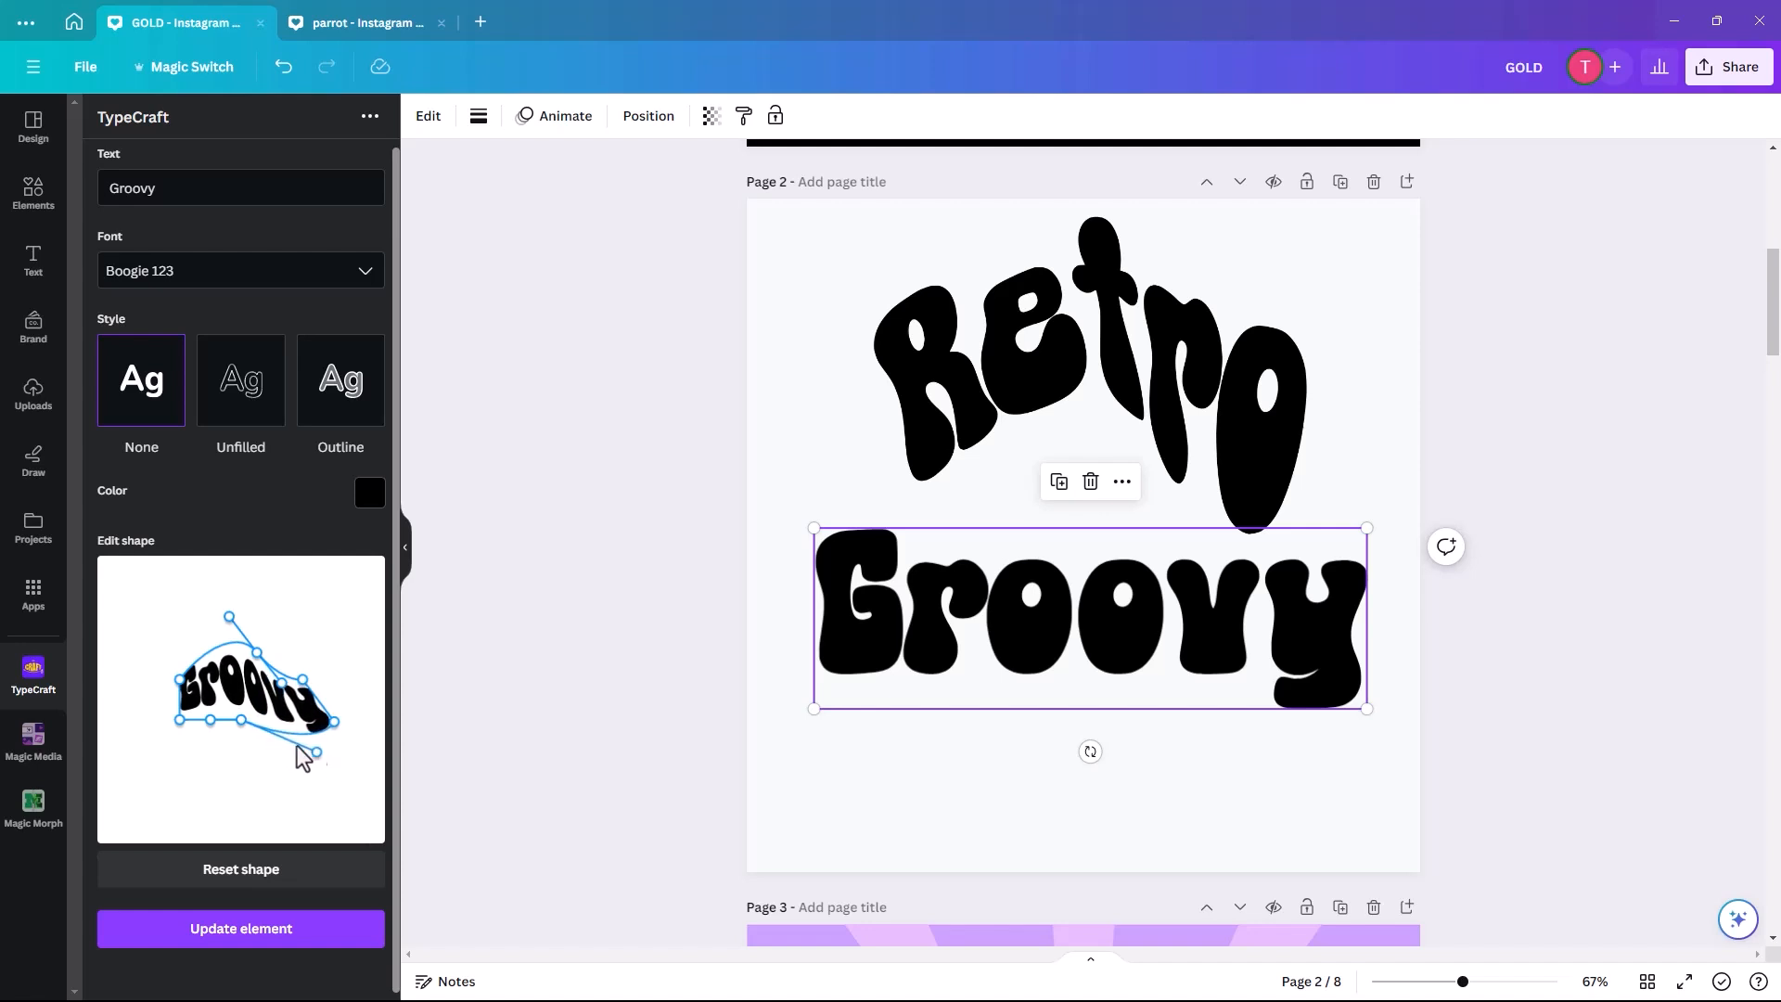
pyautogui.moveTo(203, 719); pyautogui.dragTo(241, 722)
# Apply the wavy shape to "Groovy" on the page, scale it down and fit it beneath the curve of "Retro".
pyautogui.click(227, 928)
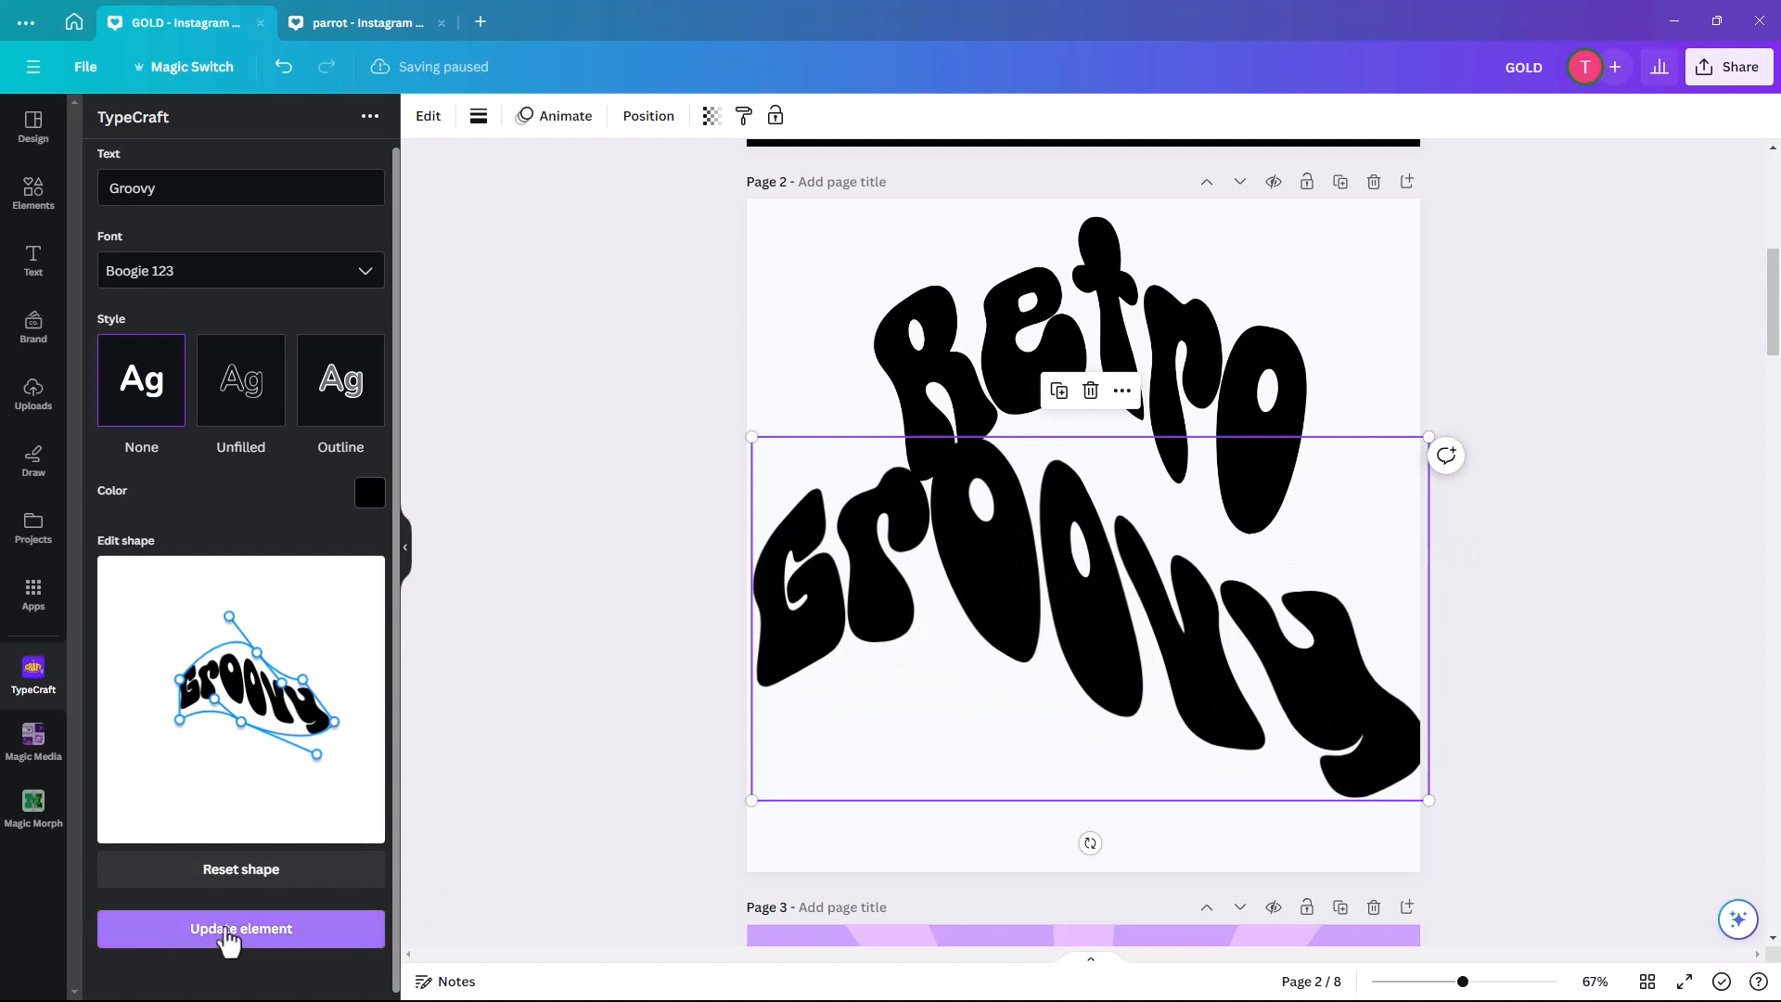
pyautogui.moveTo(1107, 581)
pyautogui.mouseDown()
pyautogui.moveTo(1146, 601)
pyautogui.moveTo(1132, 604)
pyautogui.mouseUp()
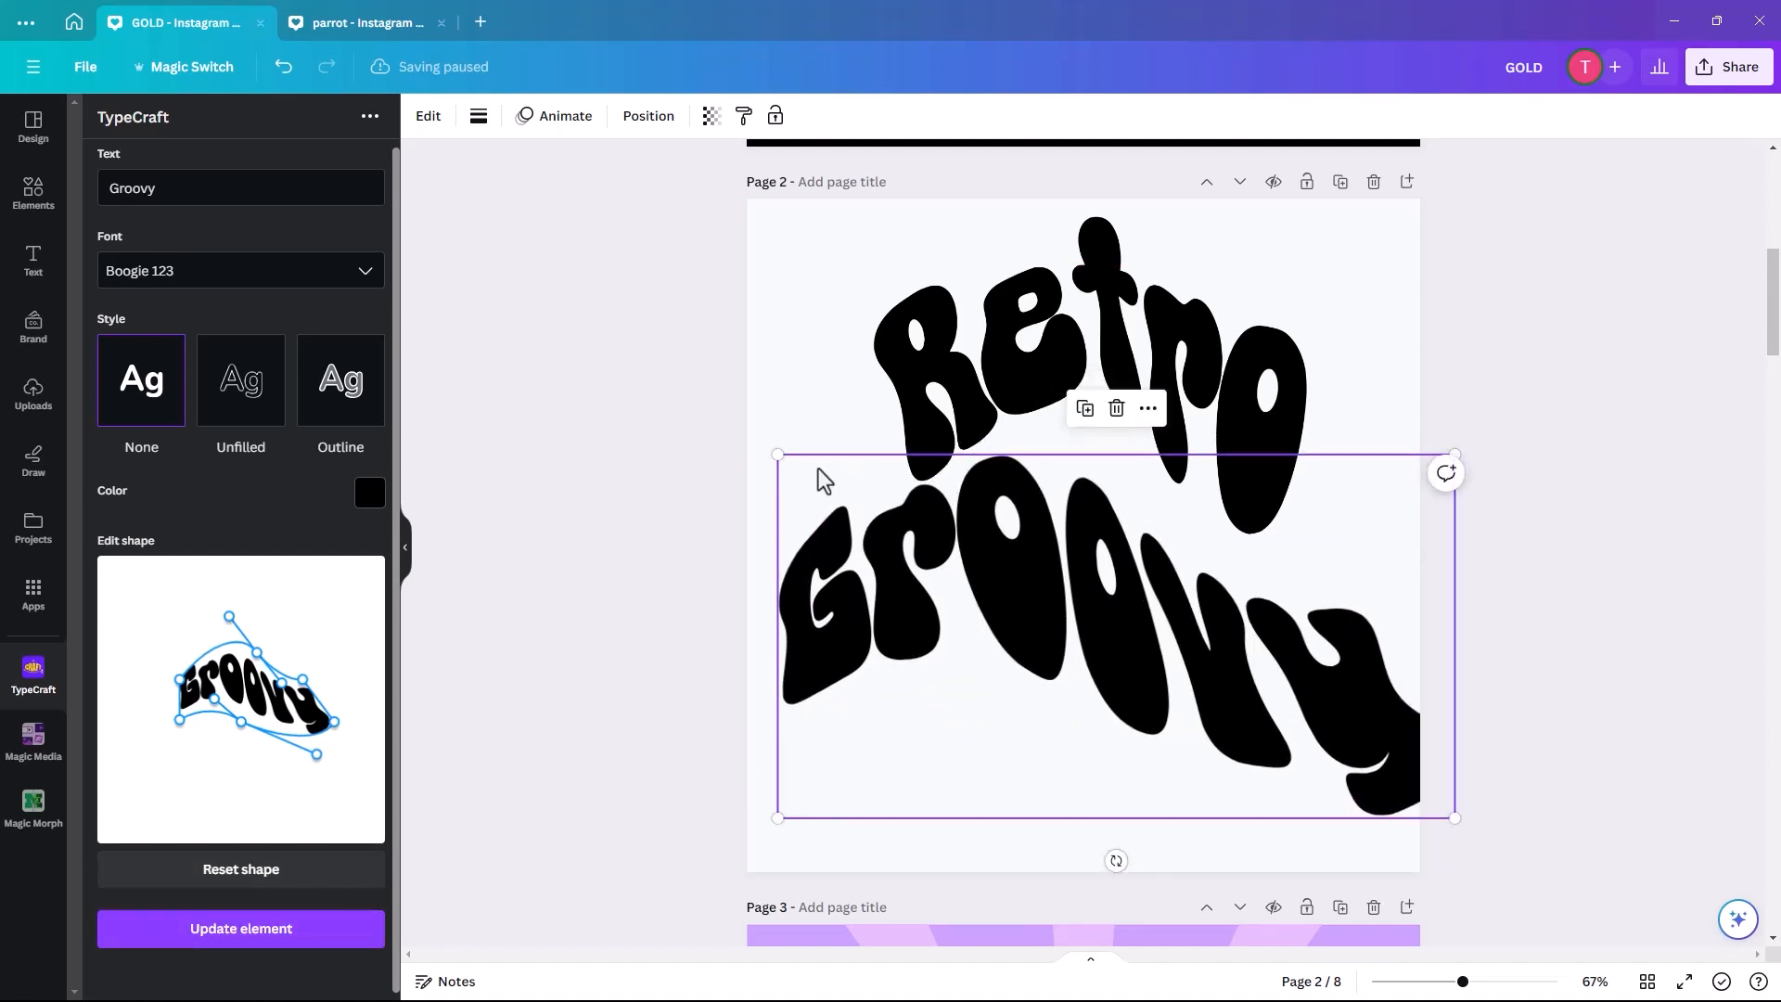
pyautogui.moveTo(784, 453); pyautogui.dragTo(902, 528)
pyautogui.moveTo(1073, 696); pyautogui.dragTo(1029, 601)
# Pull the lower corner at the "R" of "Retro" outward, update the element and nudge it slightly down toward "Groovy".
pyautogui.click(926, 392)
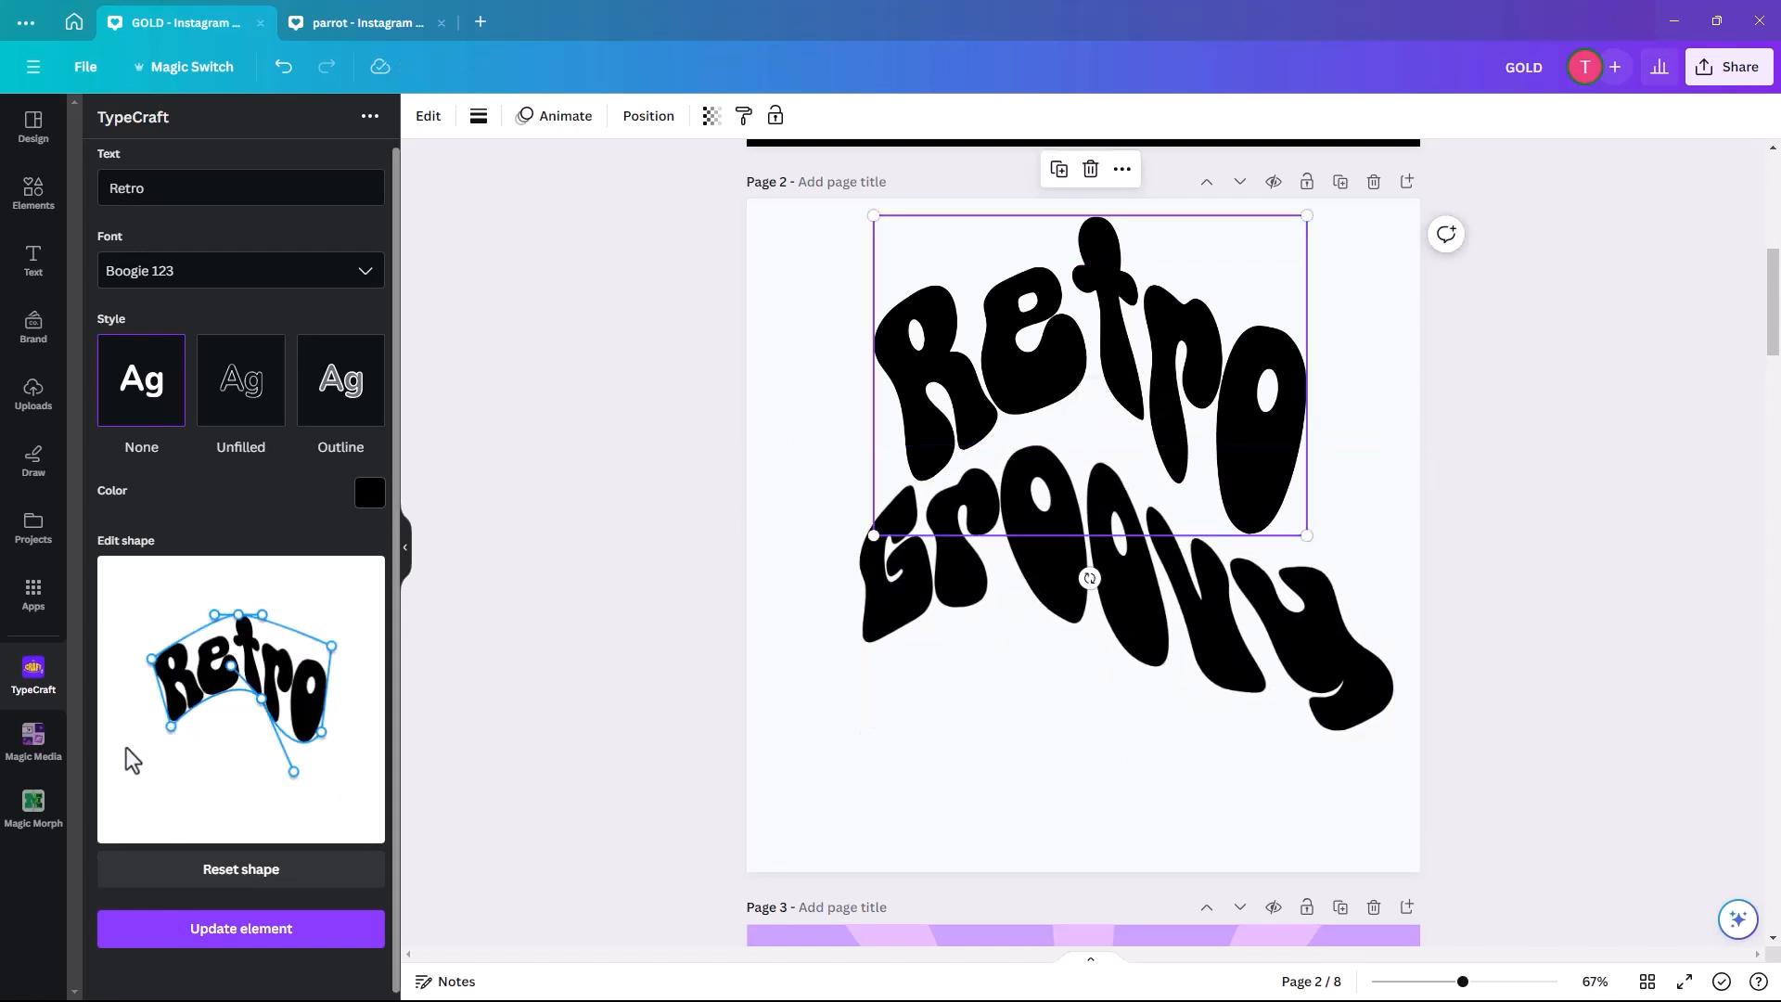
pyautogui.moveTo(169, 725); pyautogui.dragTo(152, 719)
pyautogui.click(228, 927)
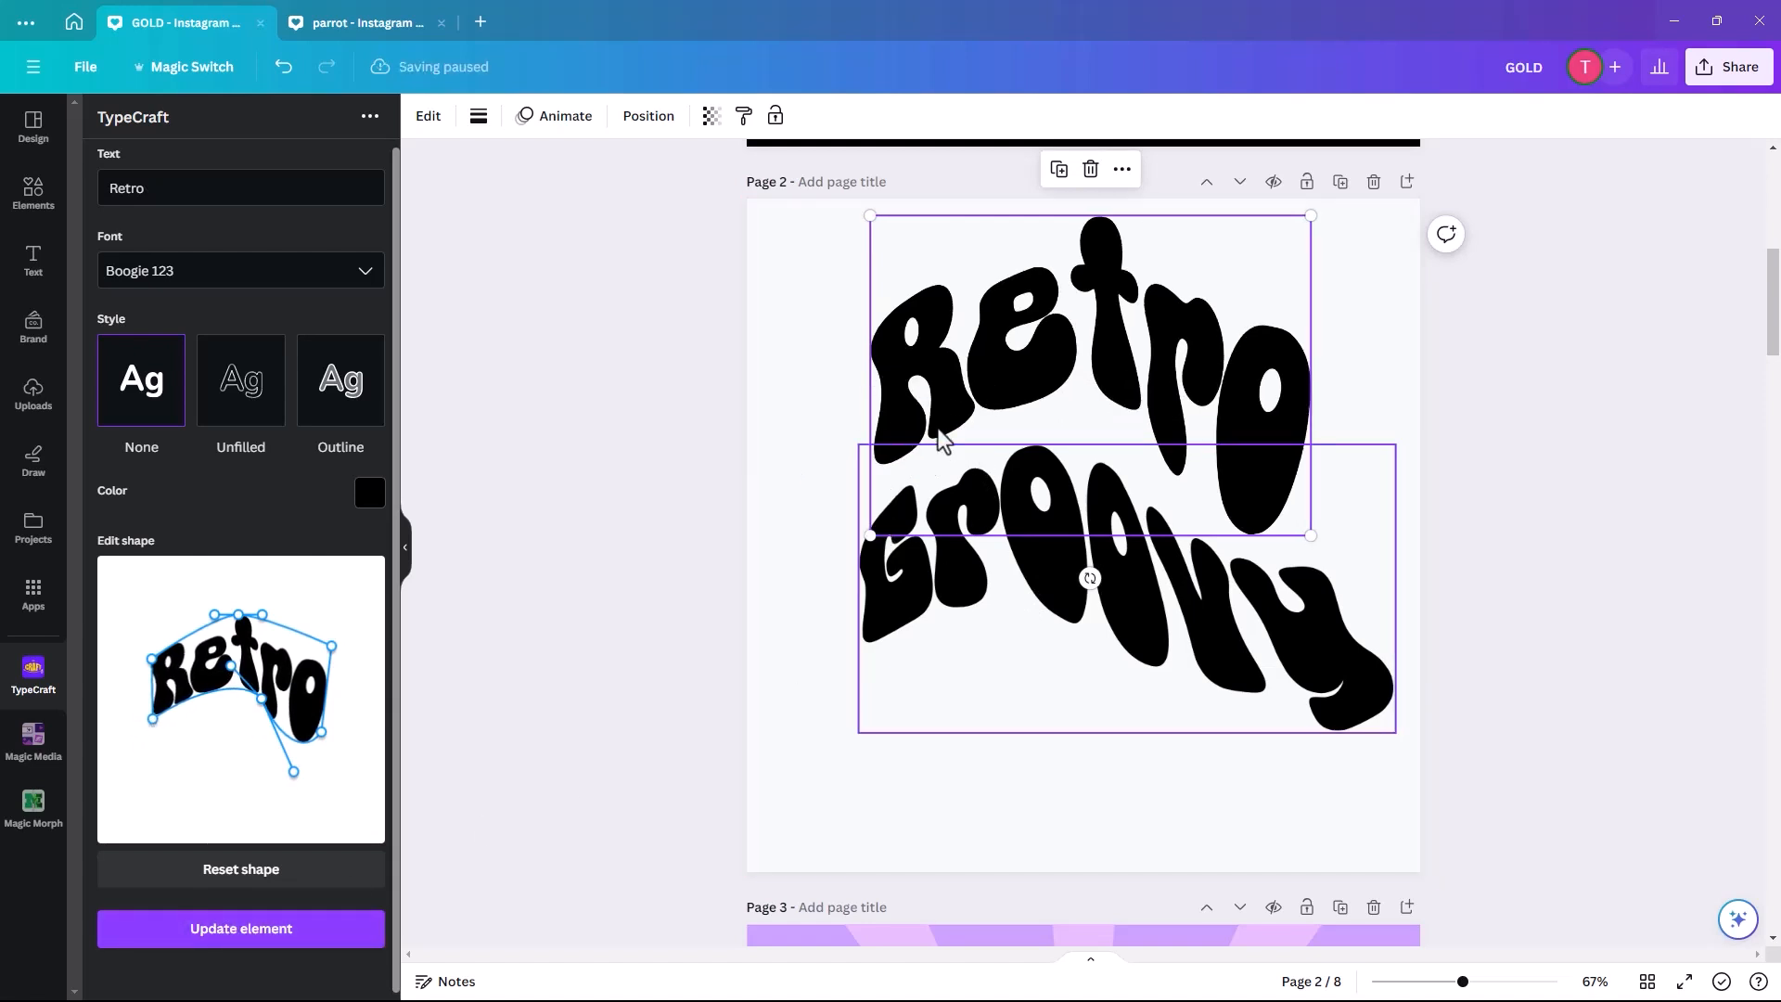
pyautogui.moveTo(904, 400); pyautogui.dragTo(906, 408)
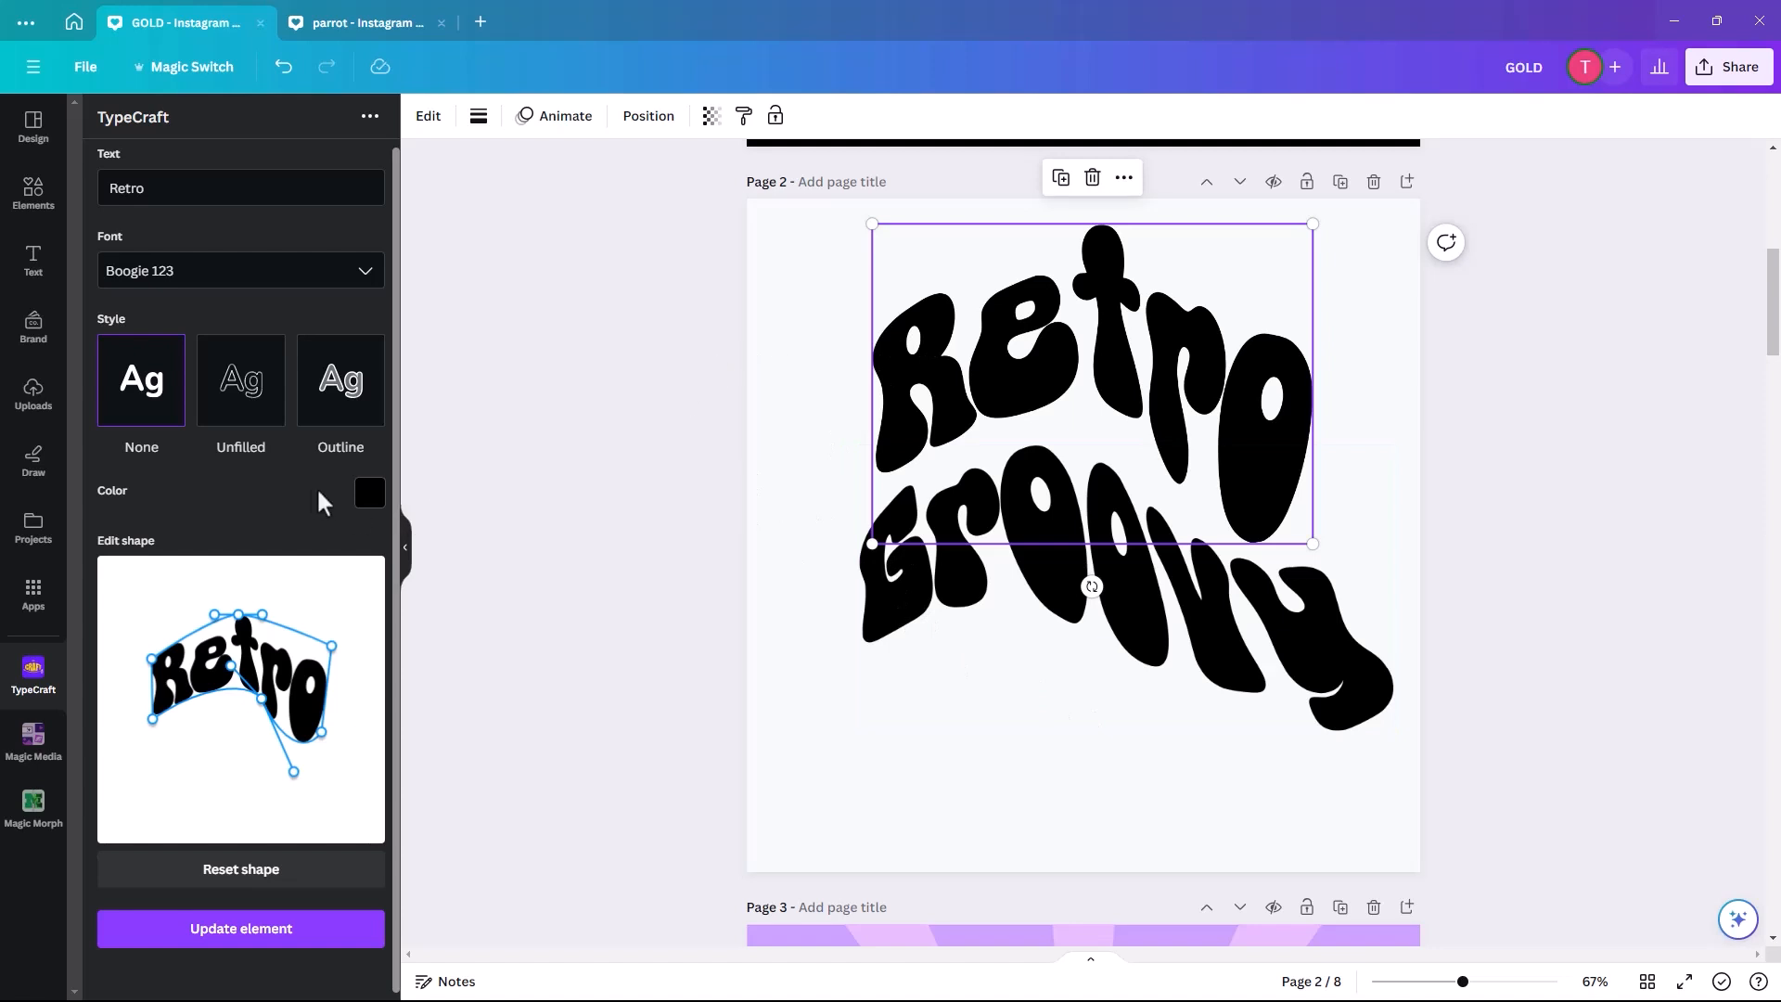
# Change the color of the word "Retro" to pink #ff0099 and update it on the page.
pyautogui.click(368, 501)
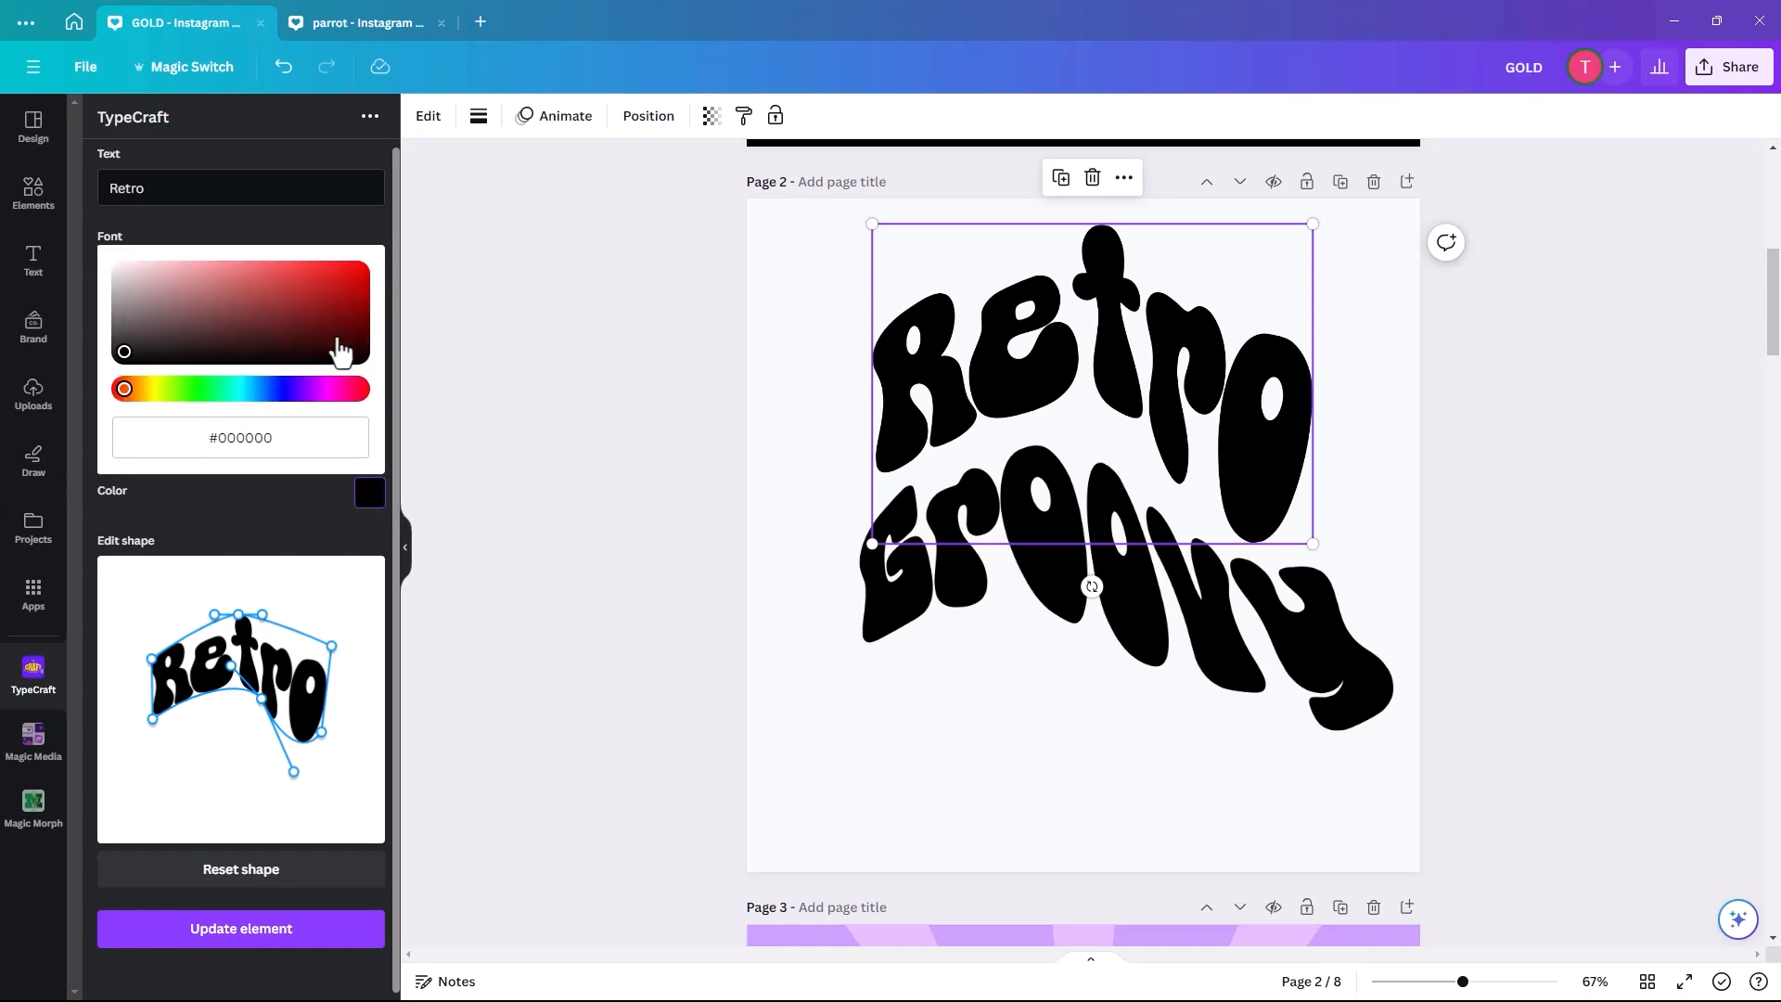
pyautogui.click(334, 389)
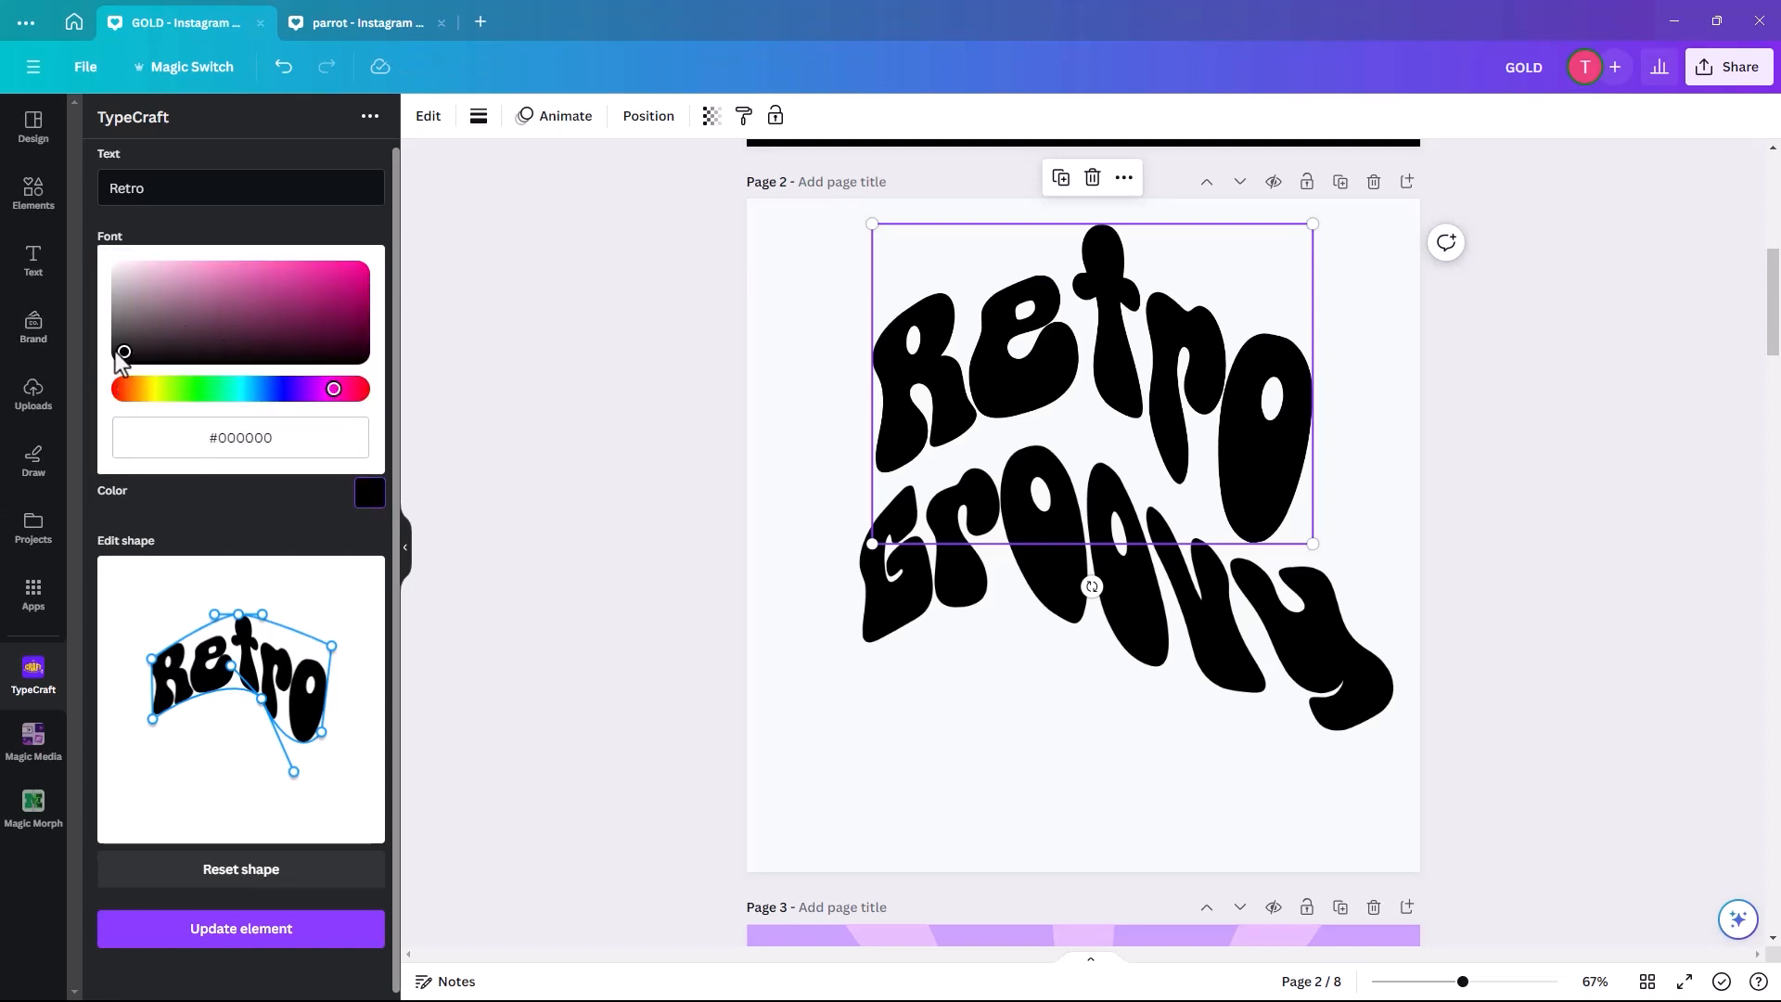
pyautogui.click(357, 274)
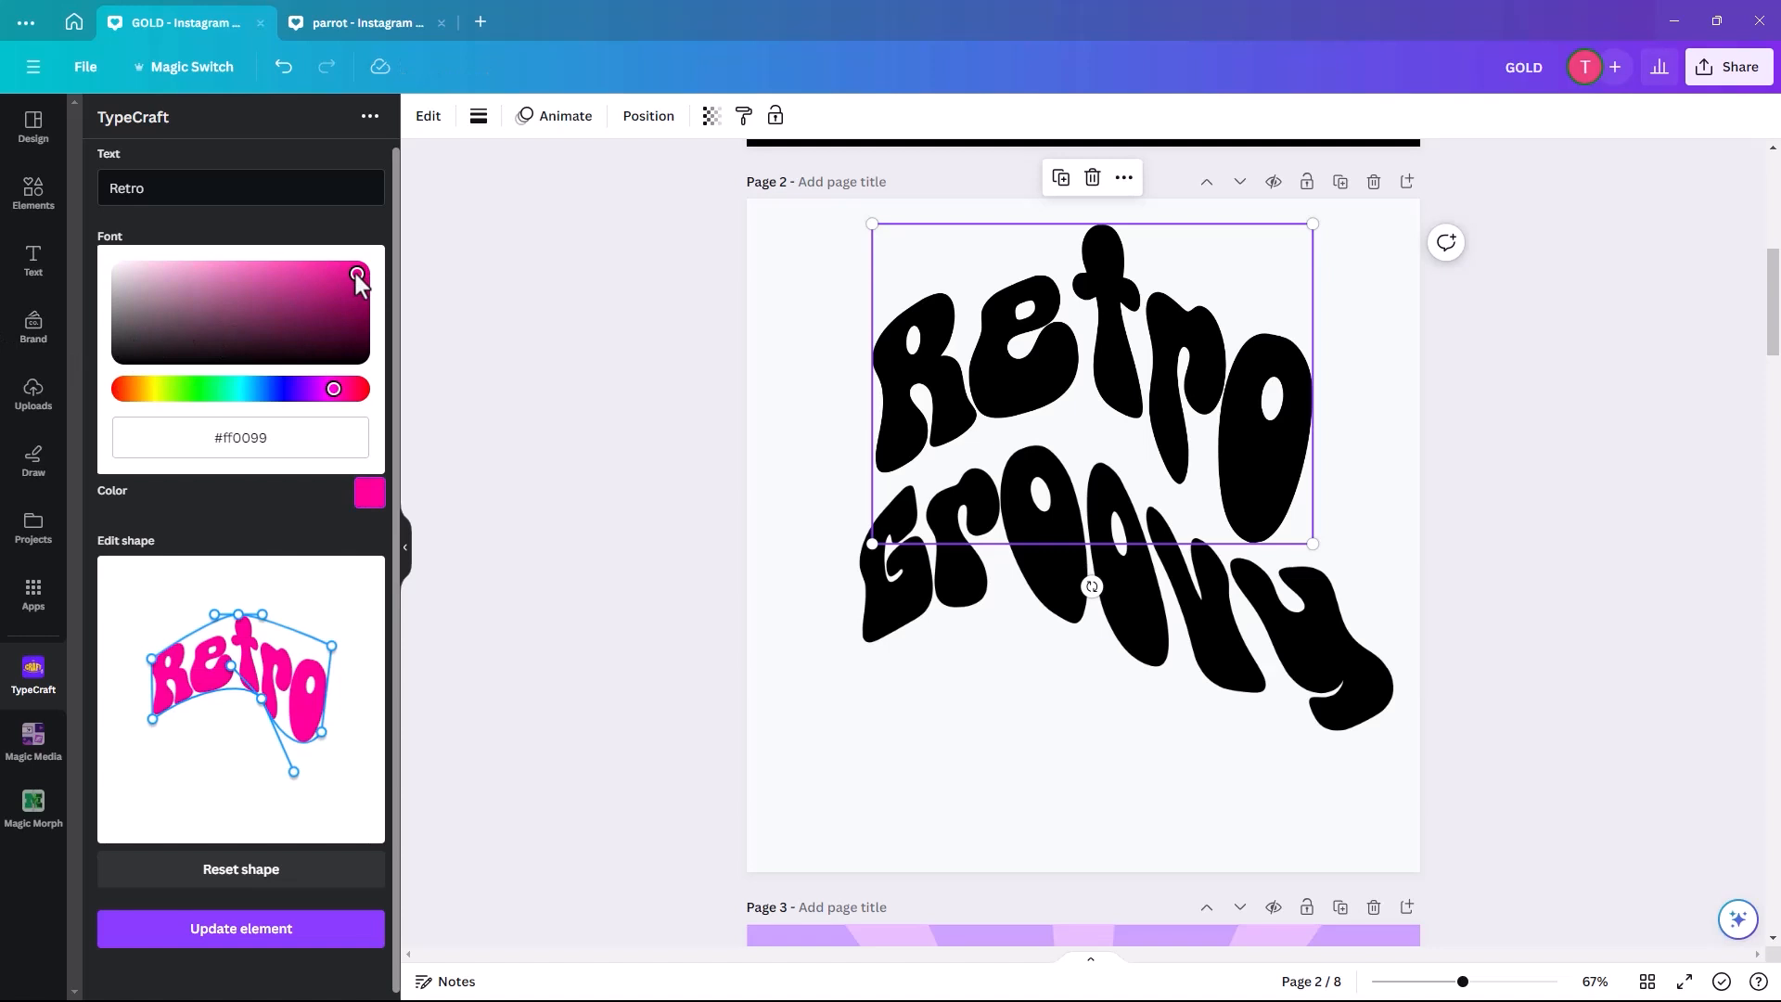
pyautogui.click(265, 932)
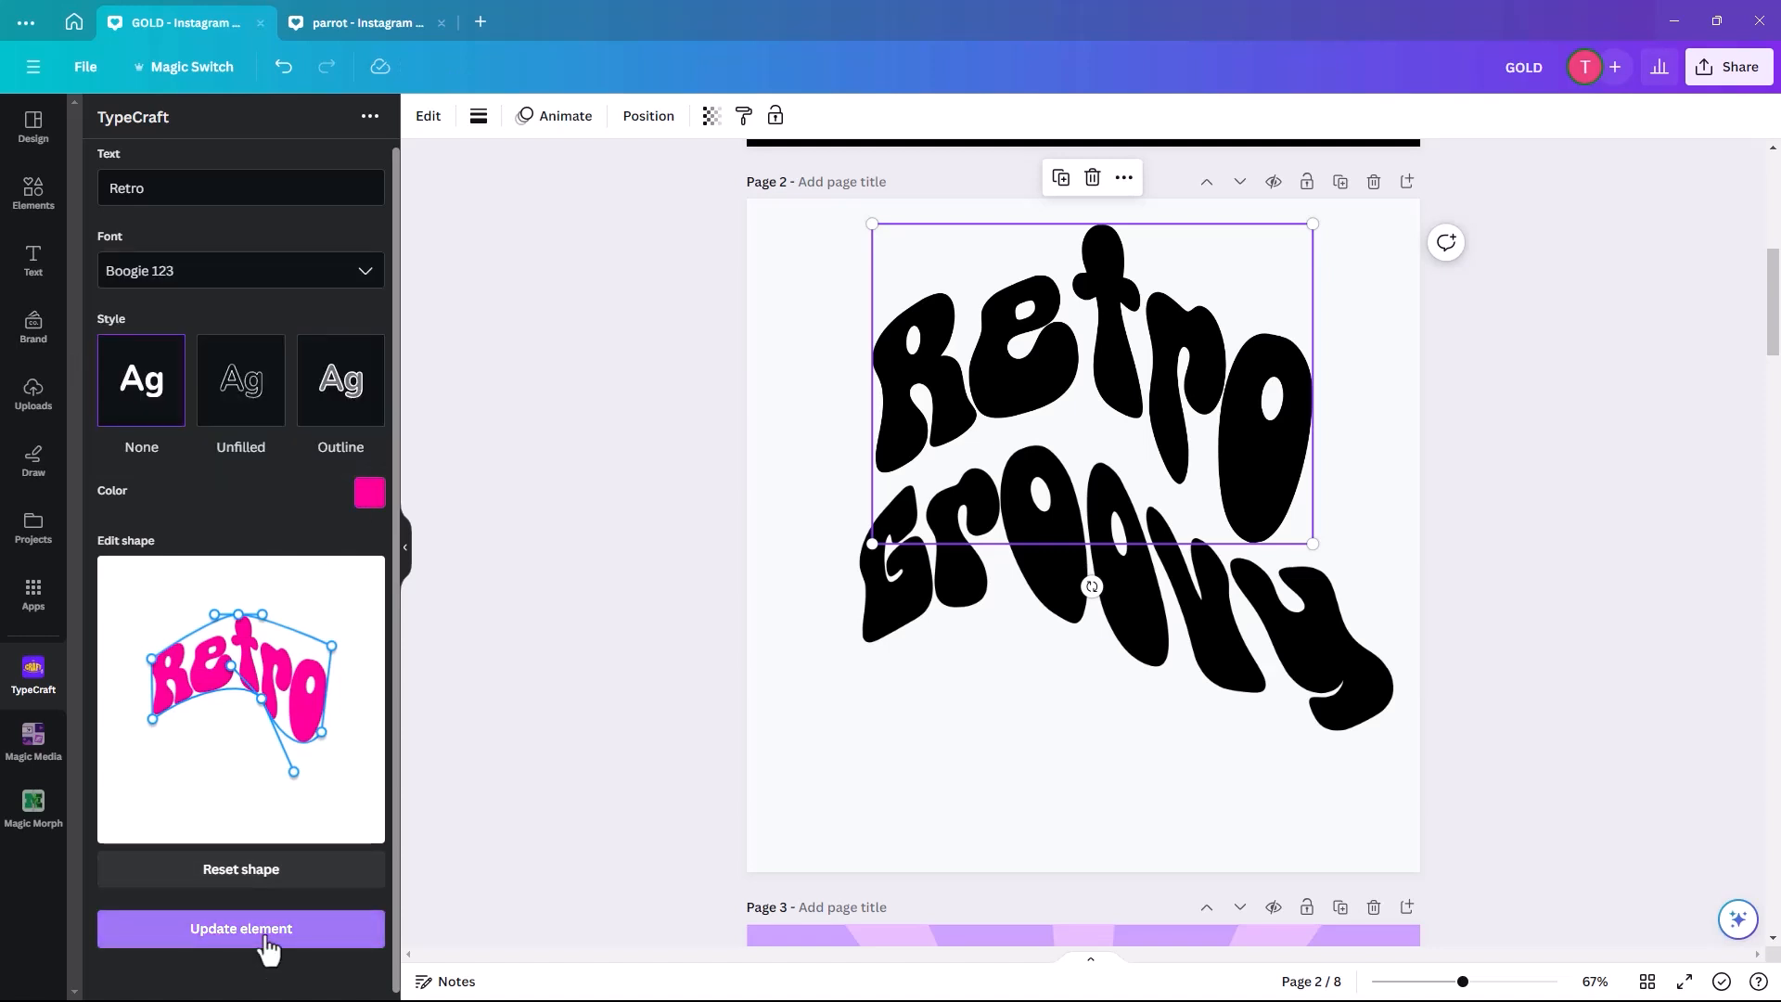
# Change the color of the word "Groovy" to purple #cc00ff, update it on the page and nudge it slightly left.
pyautogui.click(1123, 613)
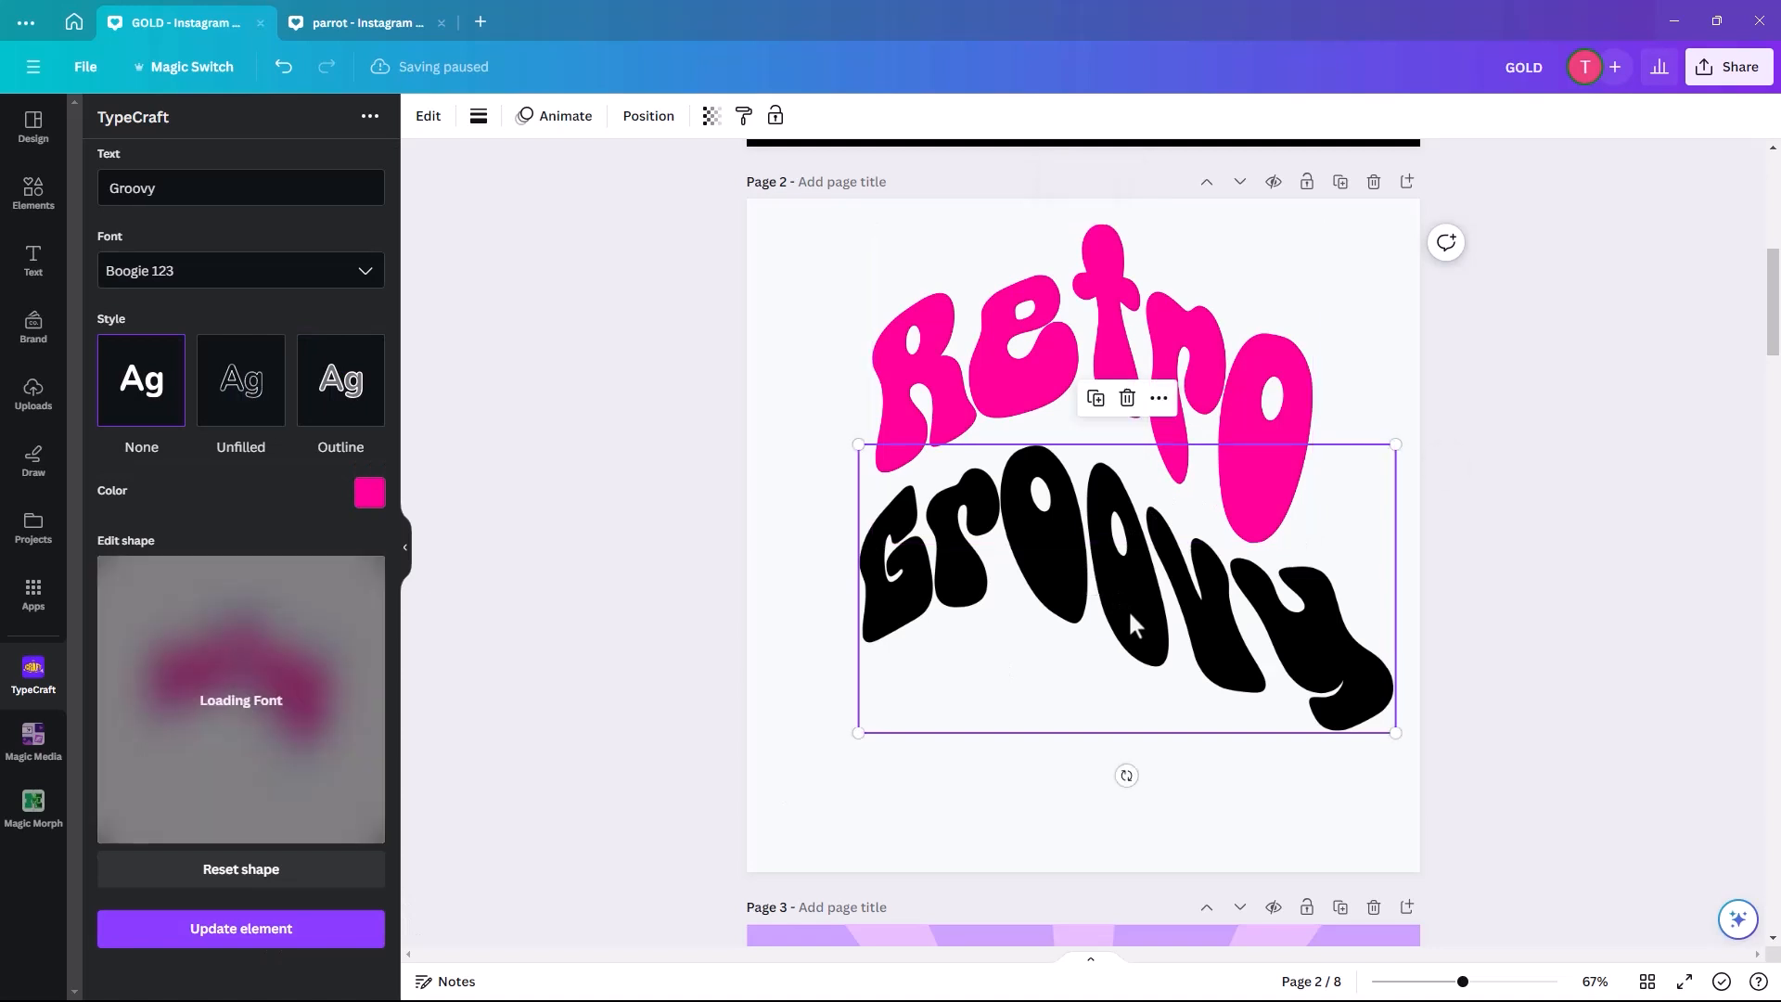
pyautogui.click(370, 492)
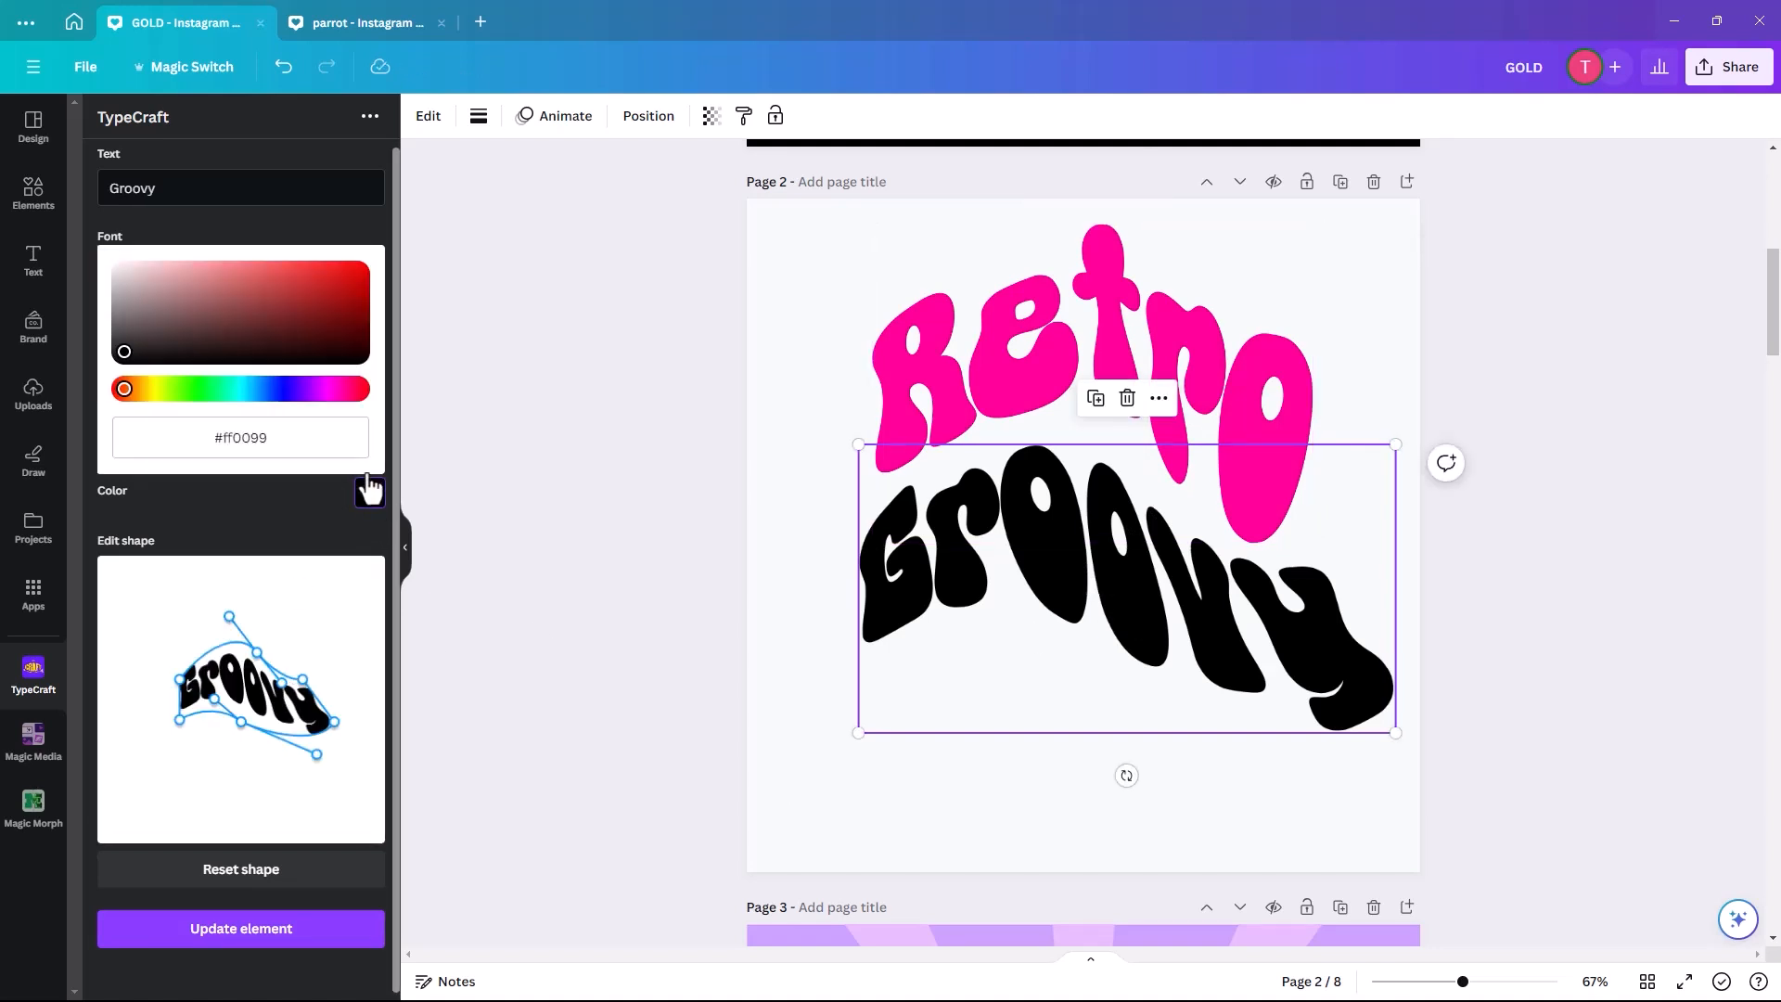
pyautogui.click(317, 388)
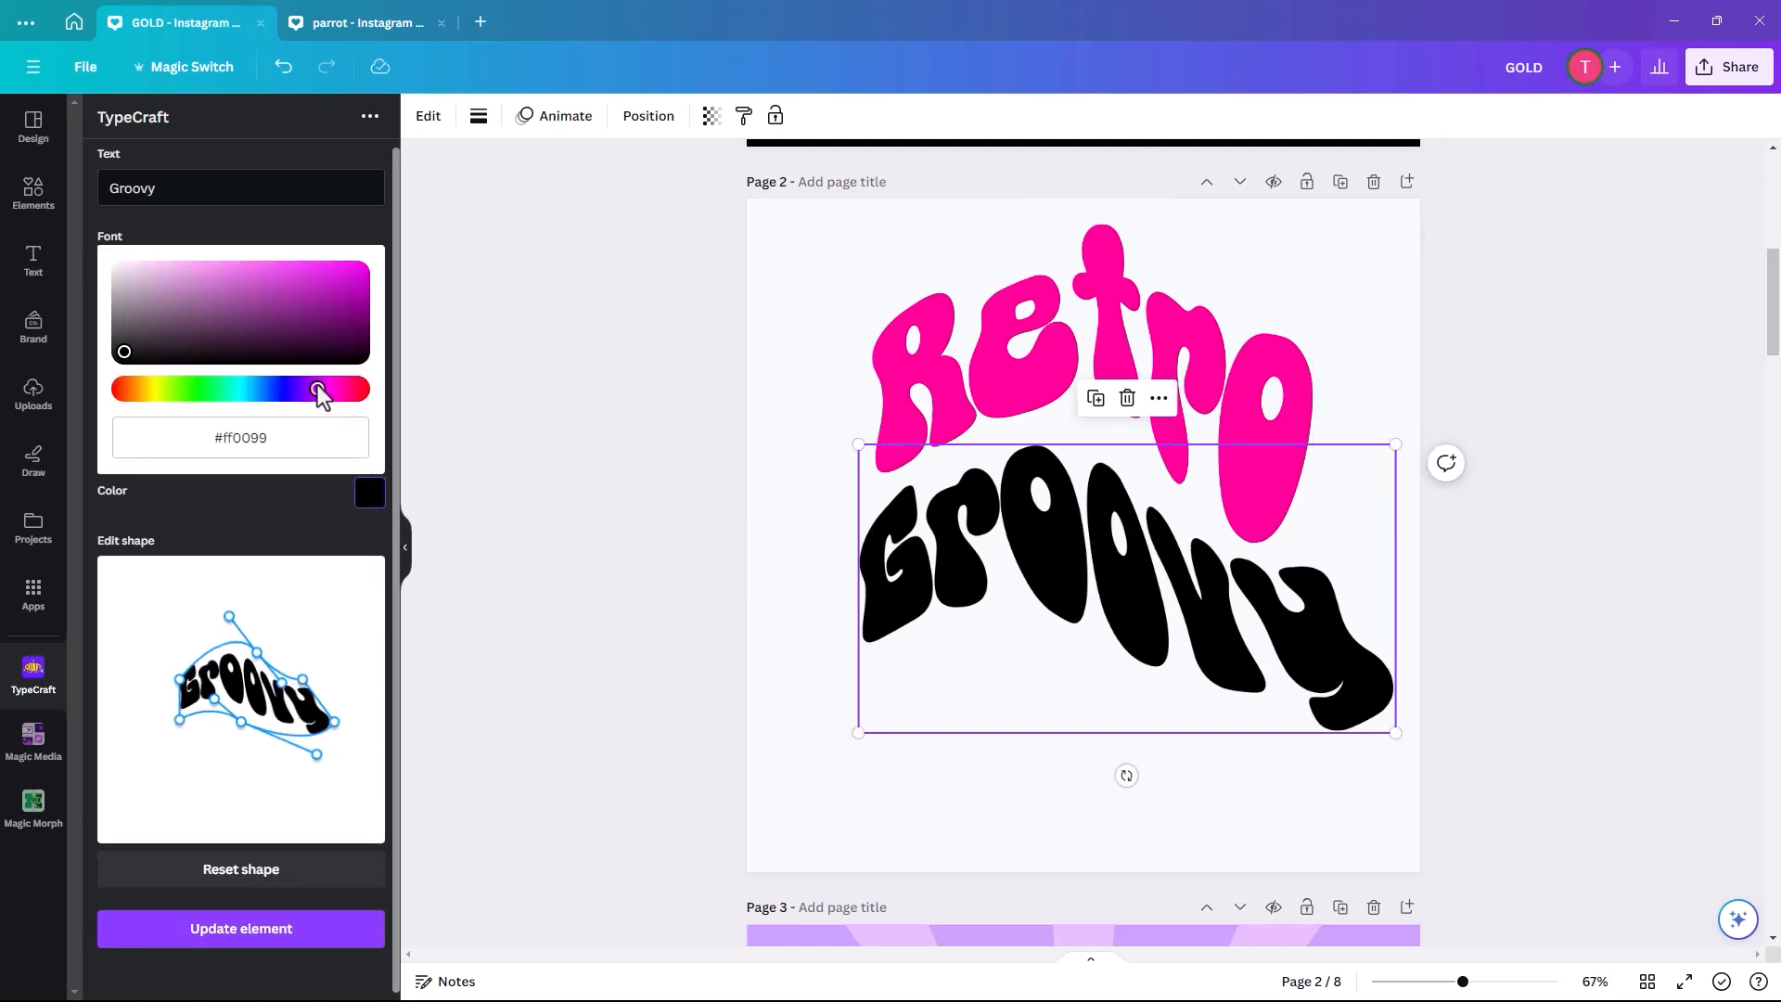
pyautogui.click(357, 274)
pyautogui.click(382, 245)
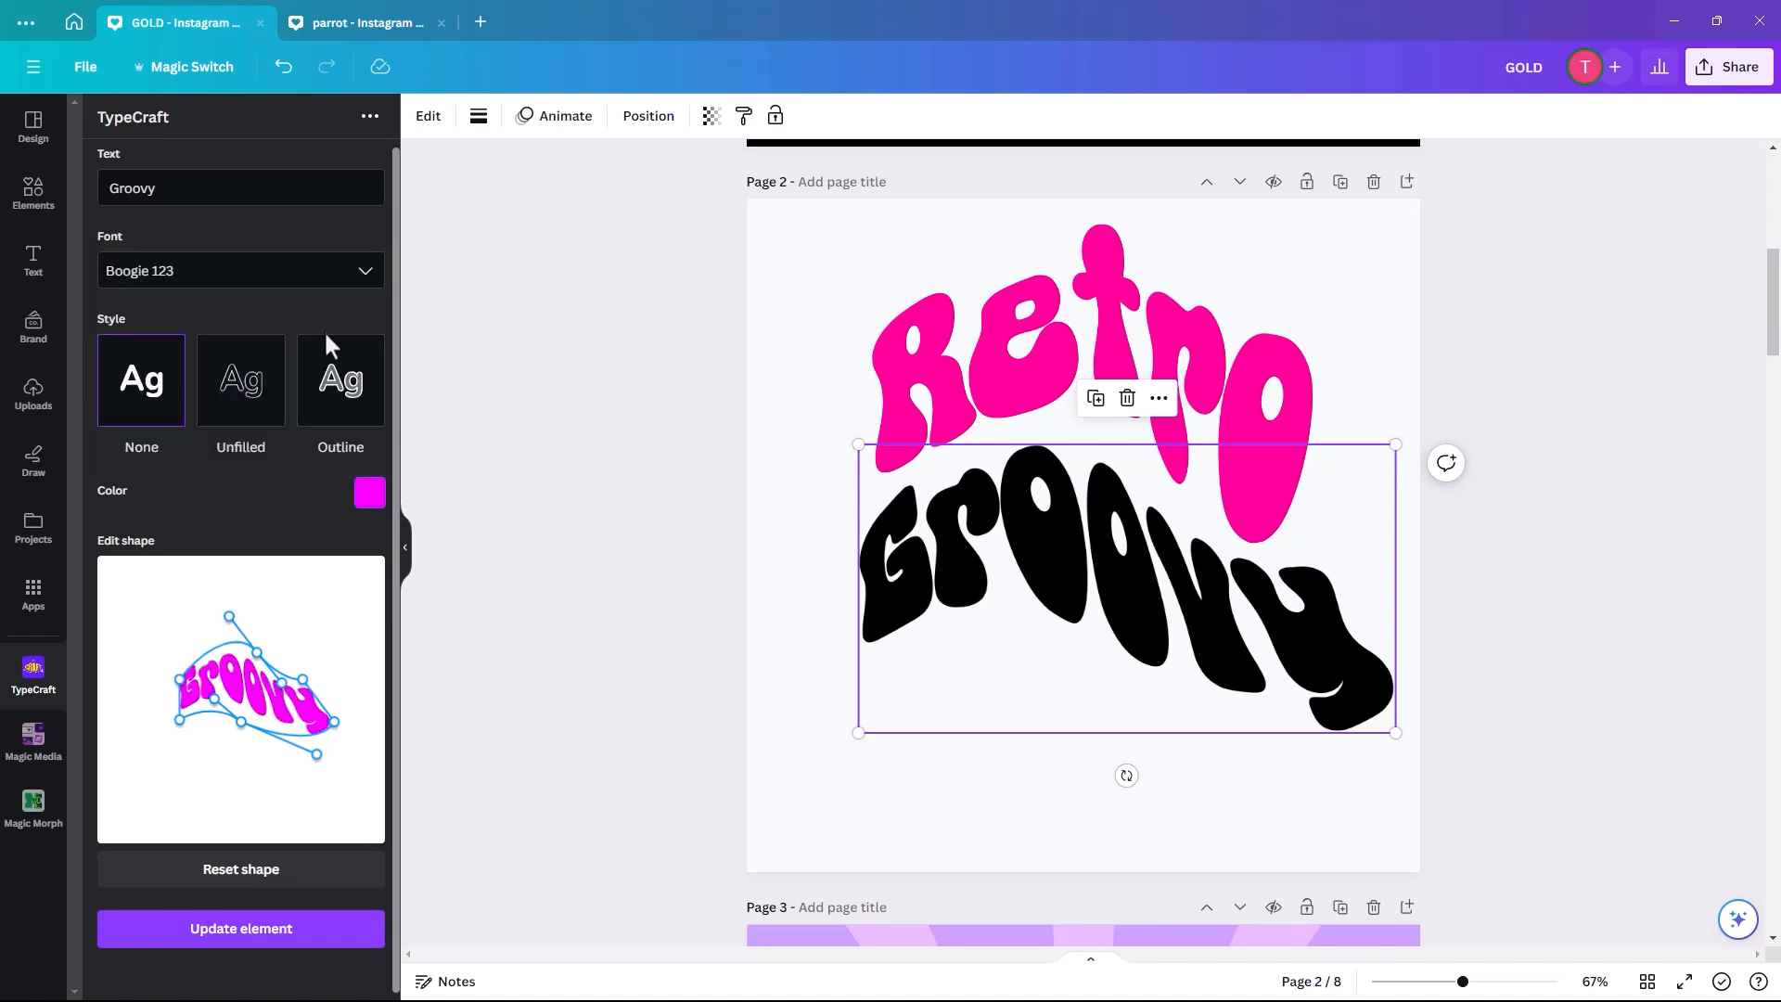
pyautogui.click(371, 496)
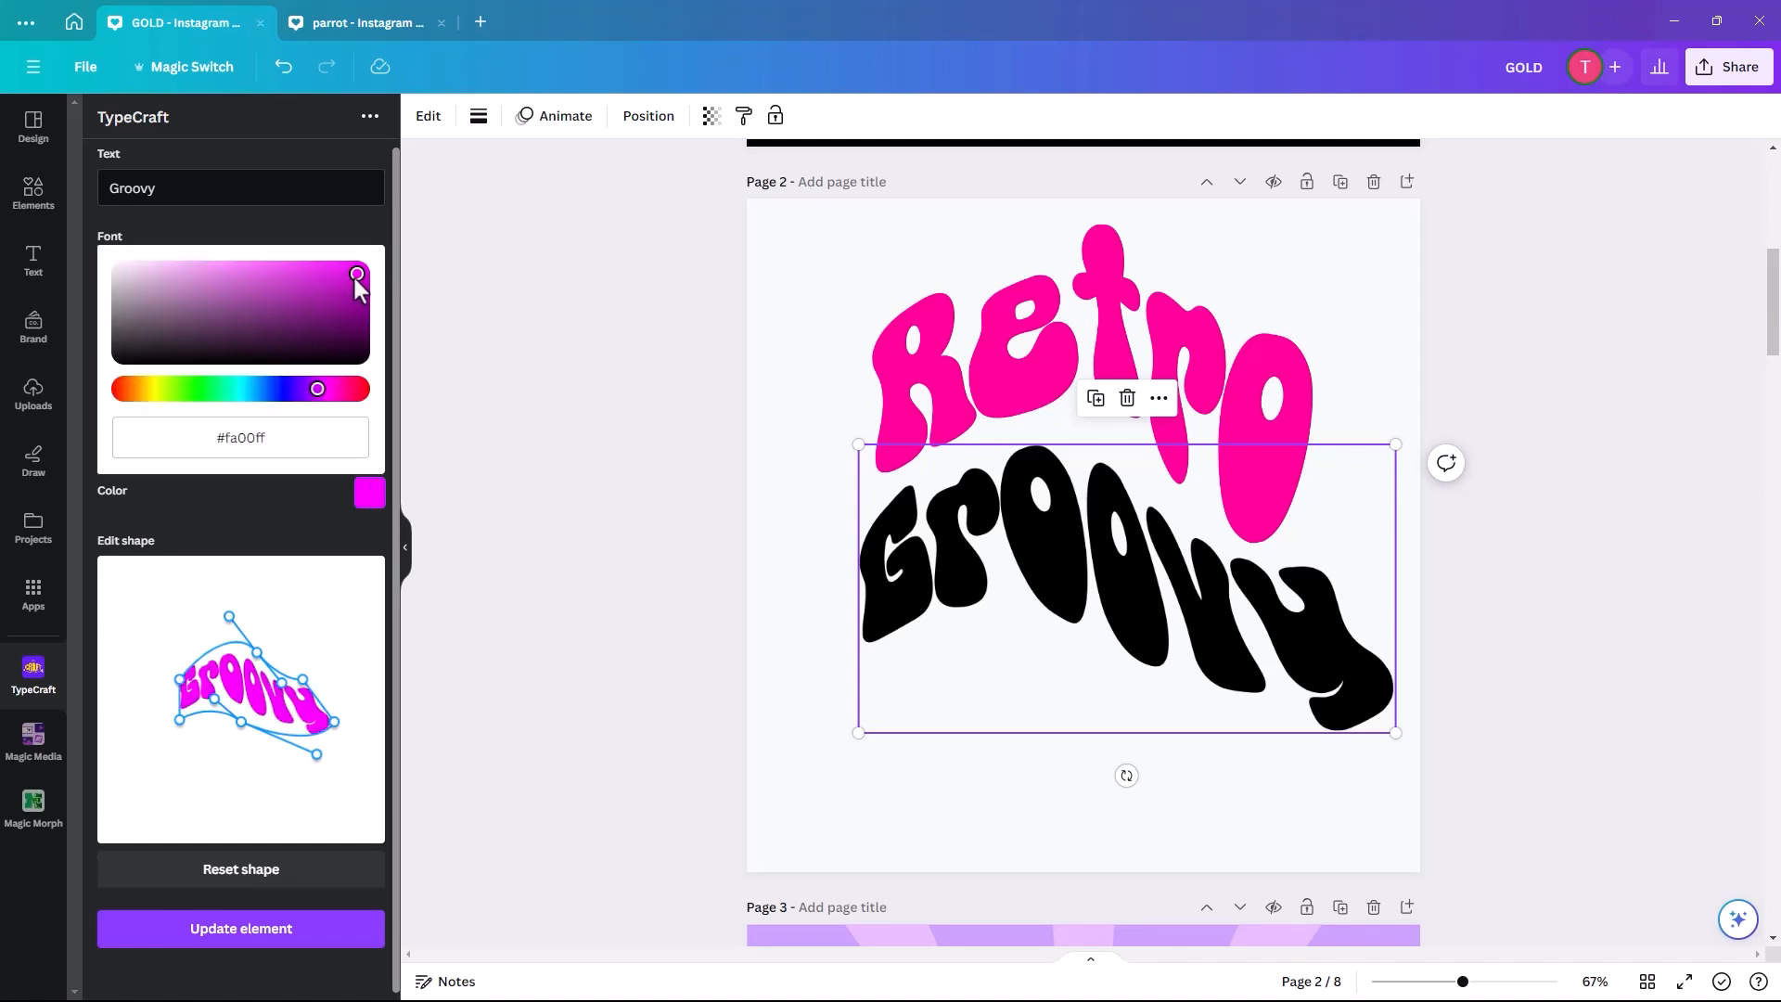
pyautogui.moveTo(313, 392); pyautogui.dragTo(310, 392)
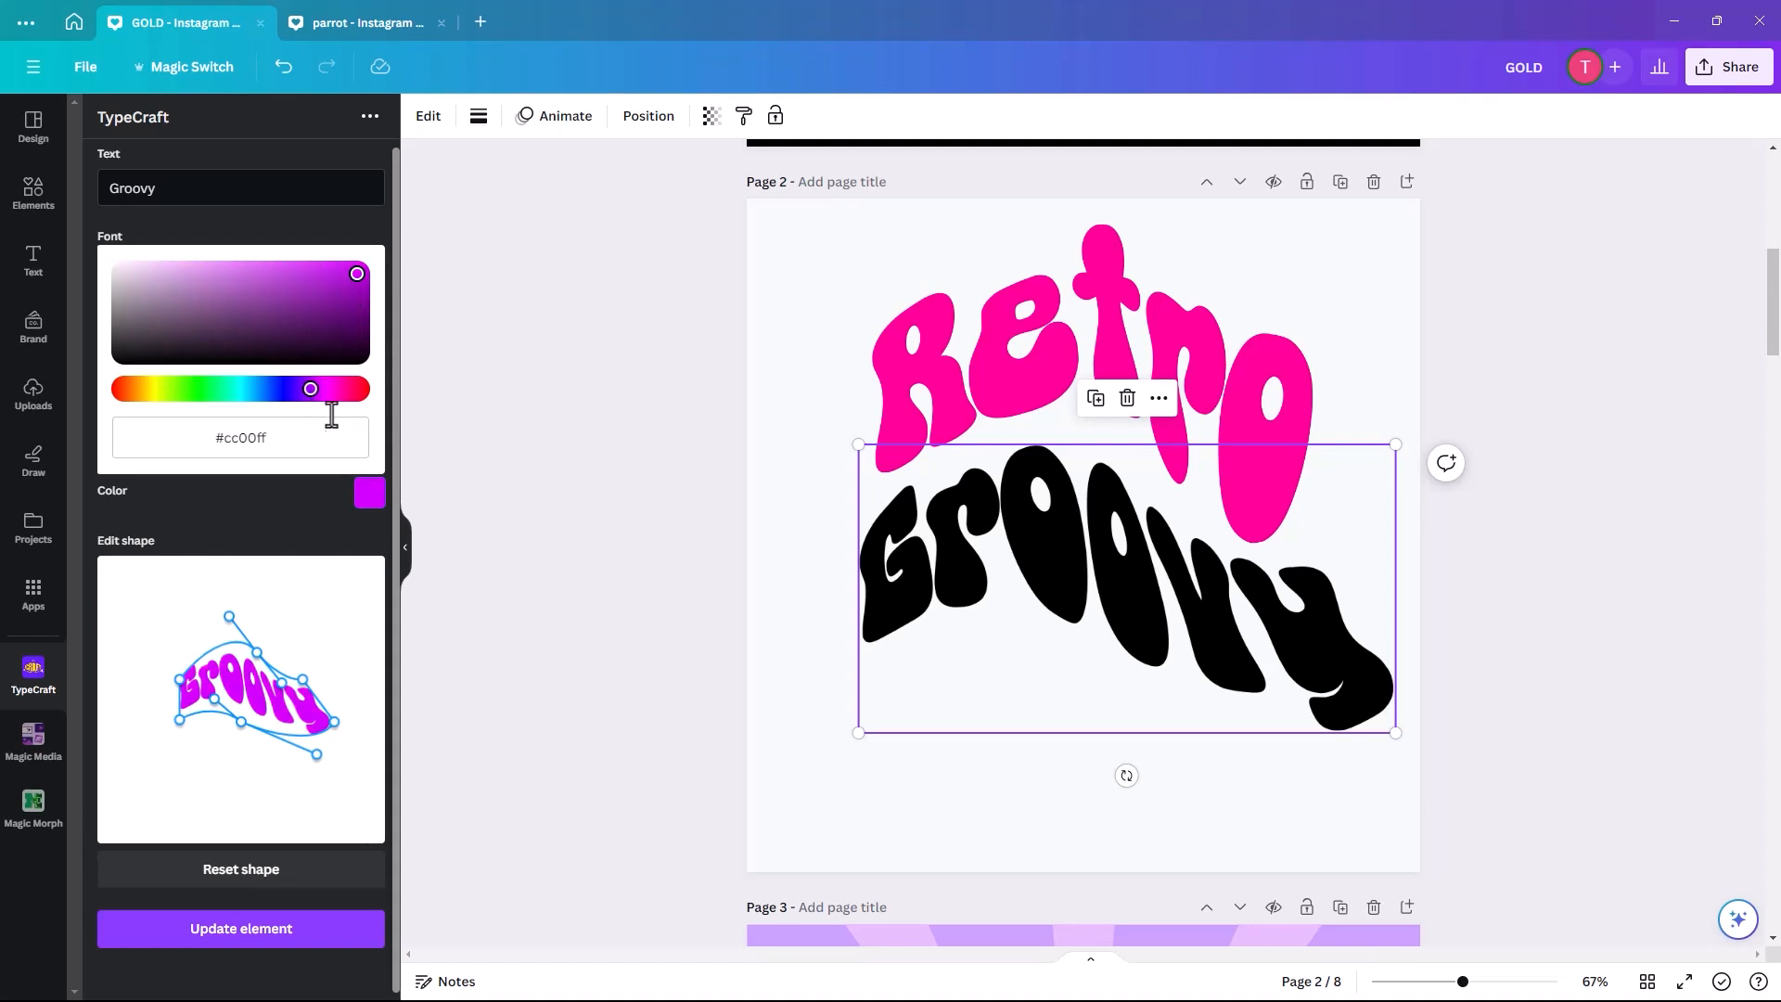
pyautogui.click(247, 932)
pyautogui.click(259, 932)
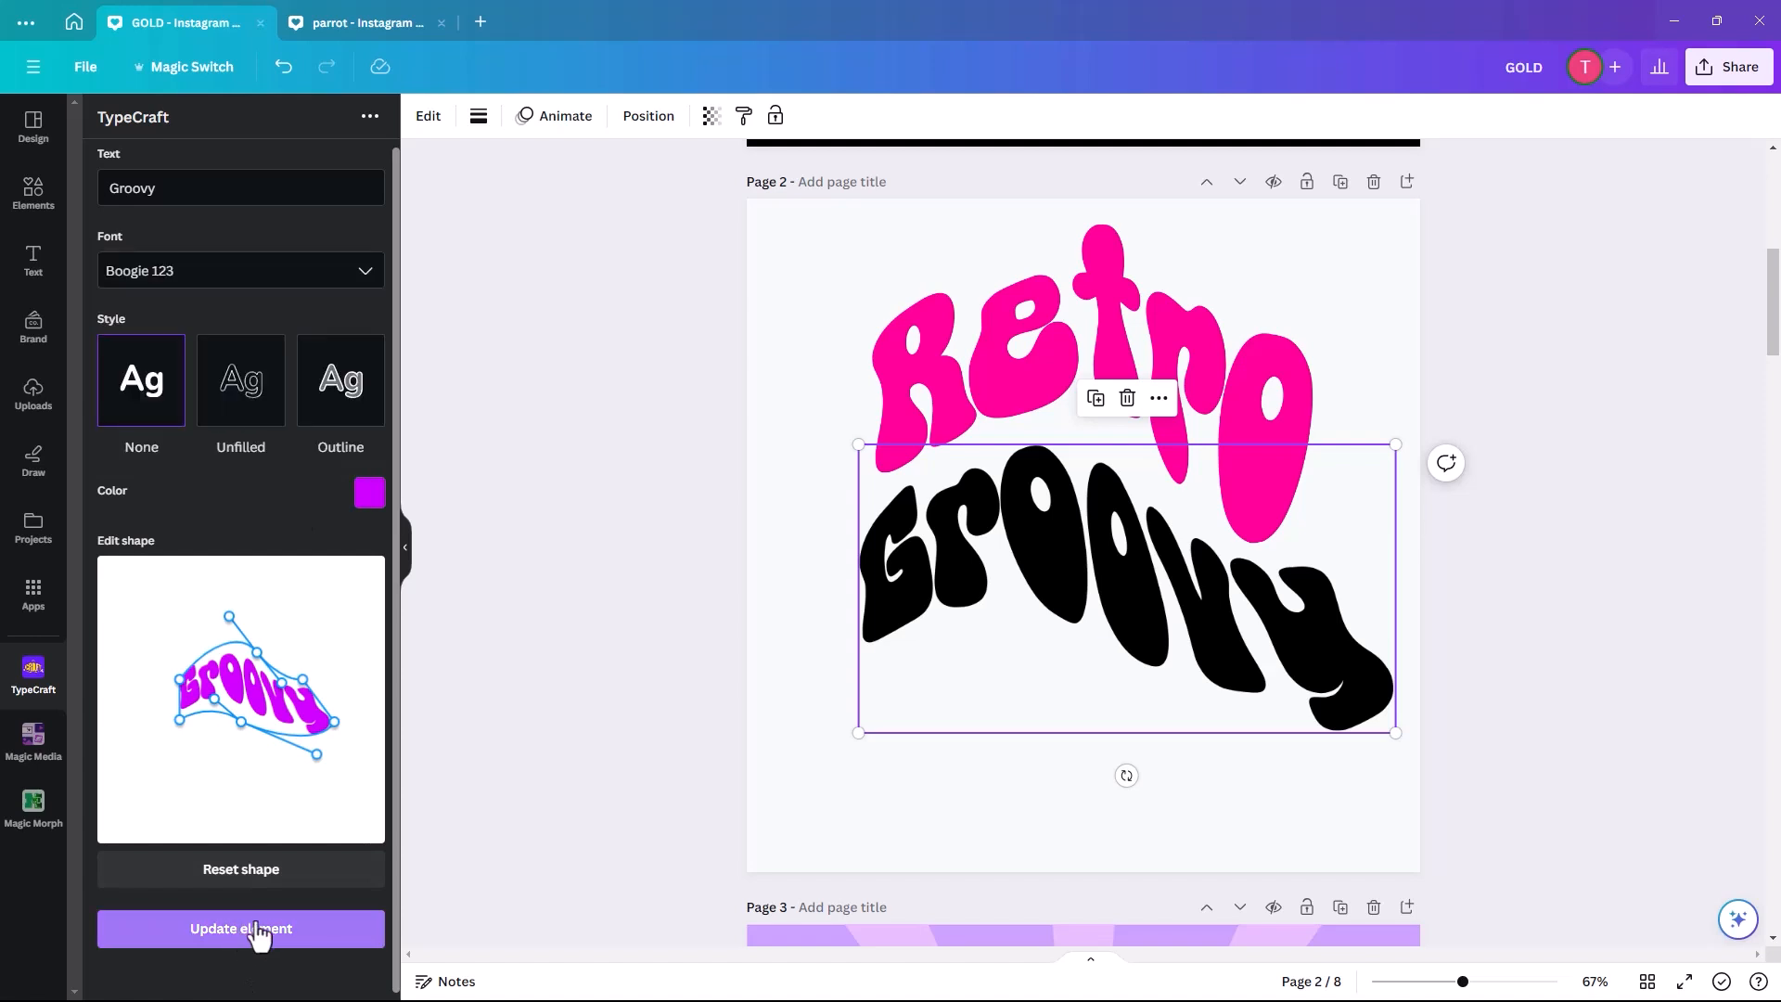
pyautogui.click(603, 720)
pyautogui.moveTo(1046, 556); pyautogui.dragTo(1037, 556)
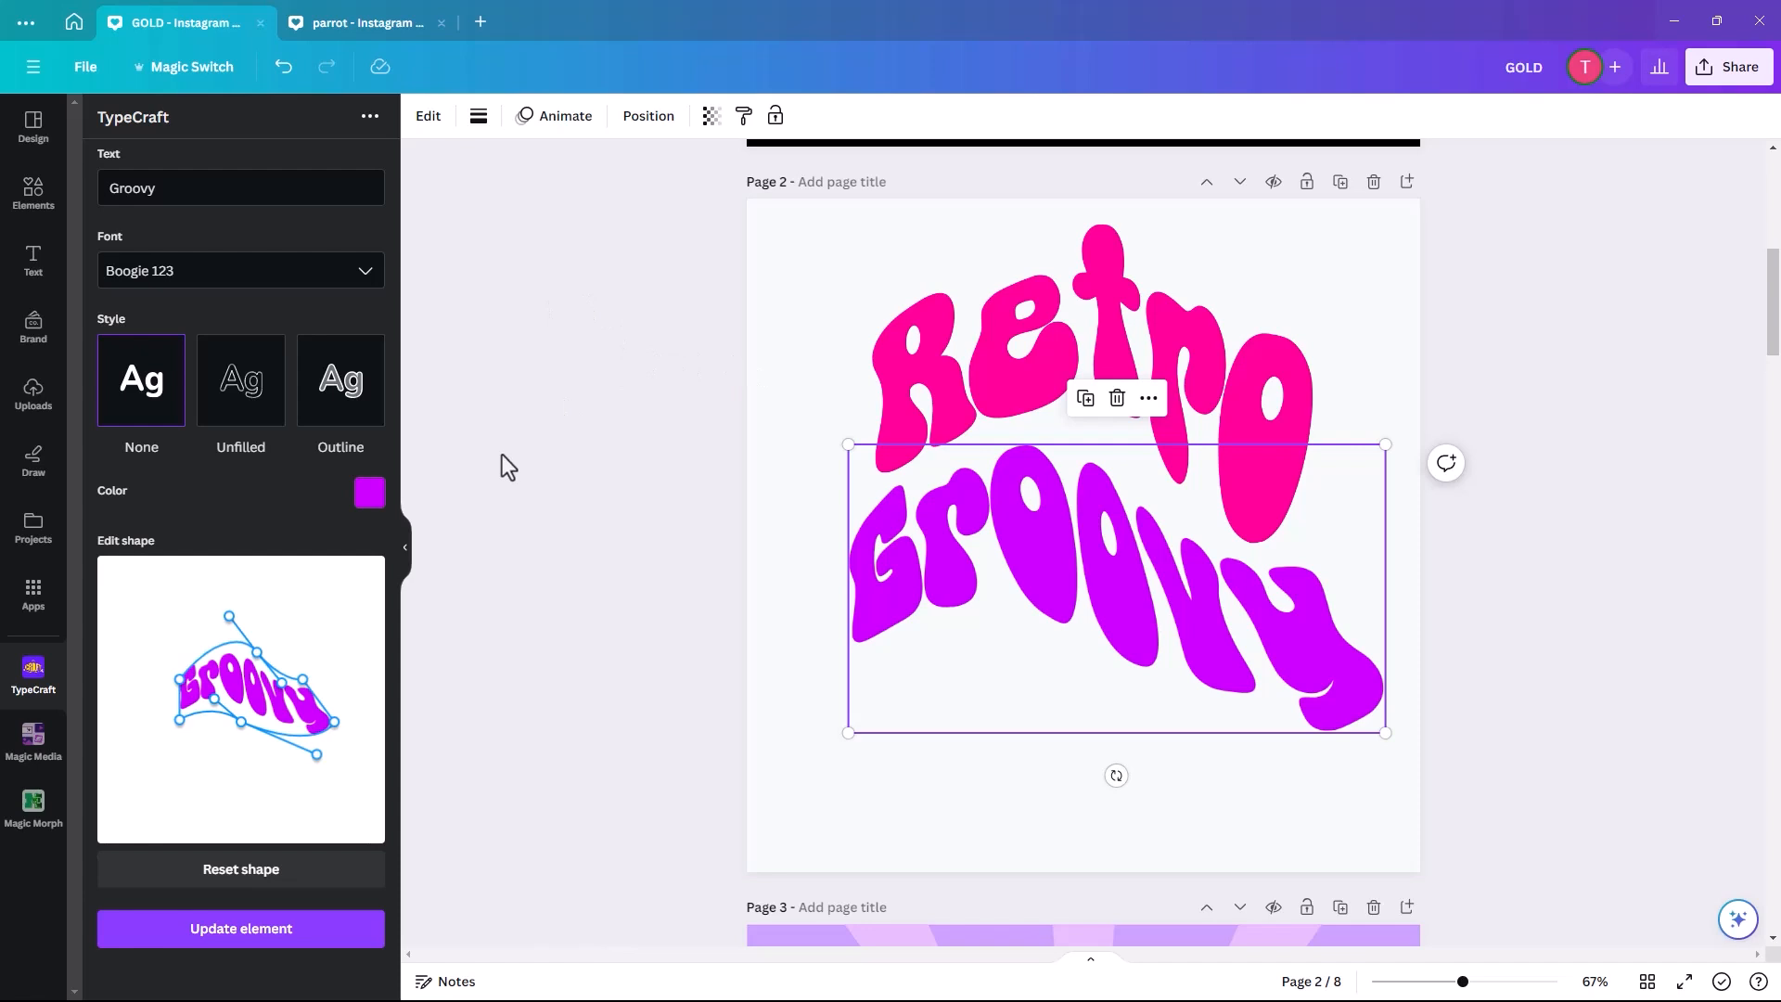
# Try the Outline style on the word "Retro".
pyautogui.click(942, 383)
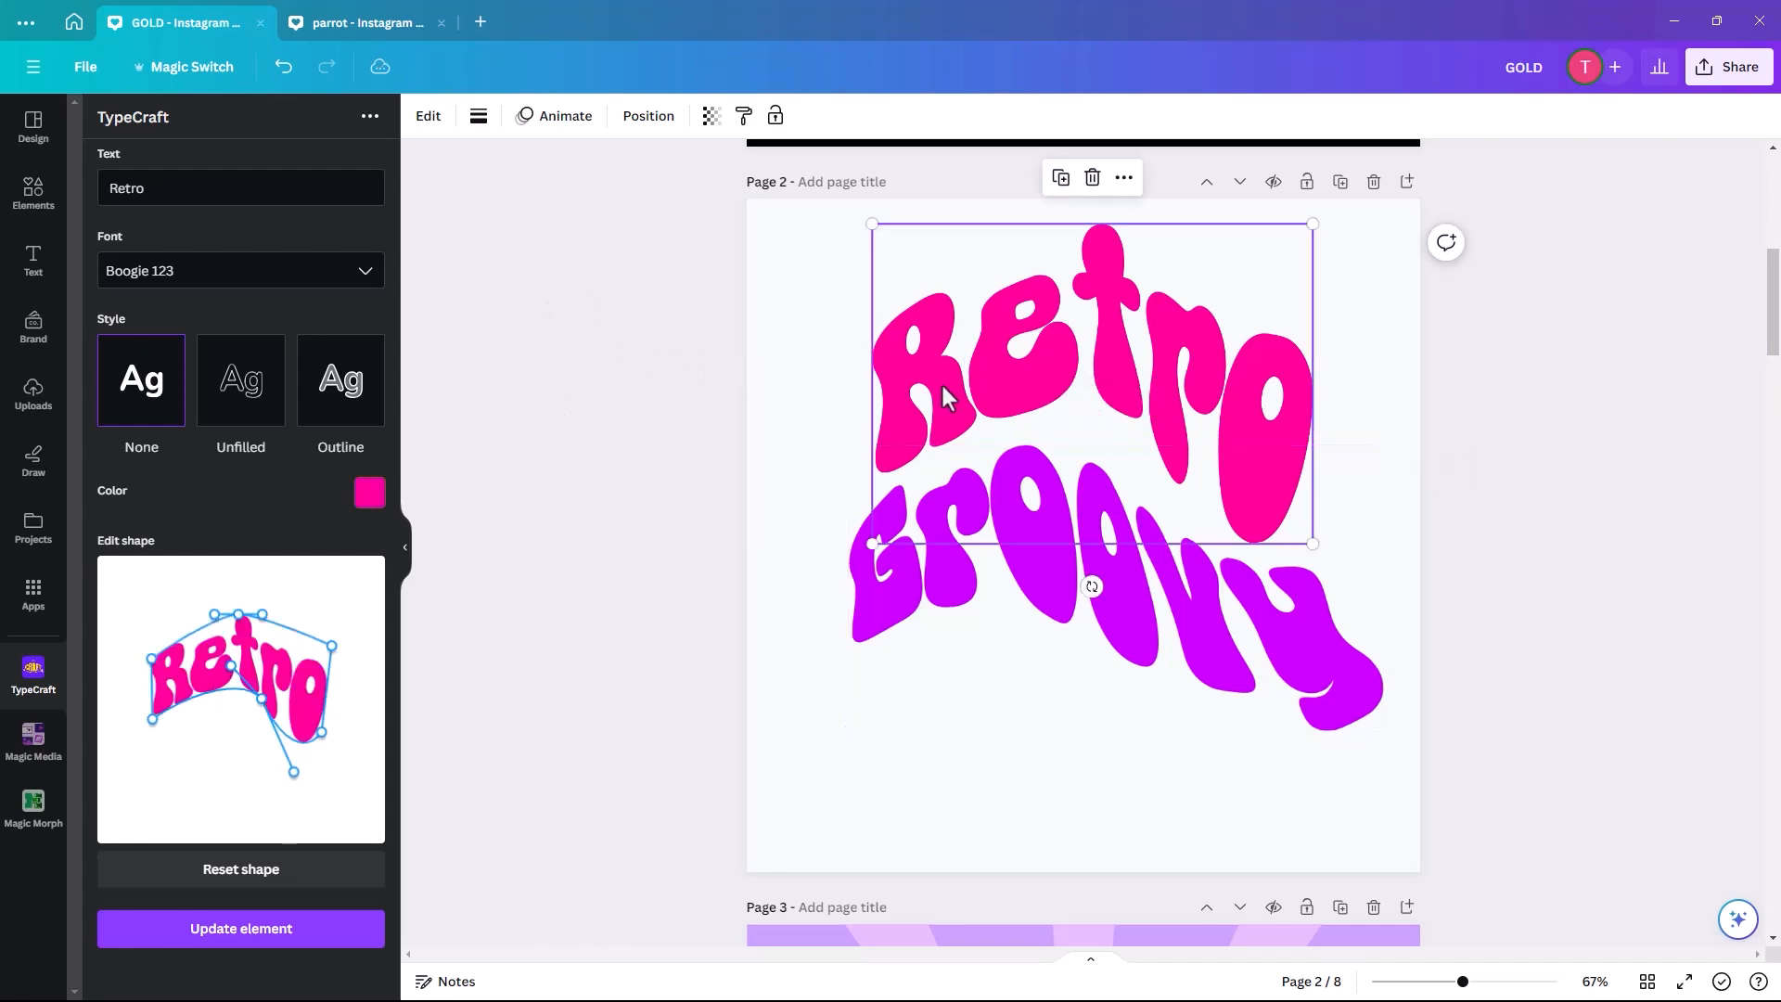
pyautogui.click(339, 404)
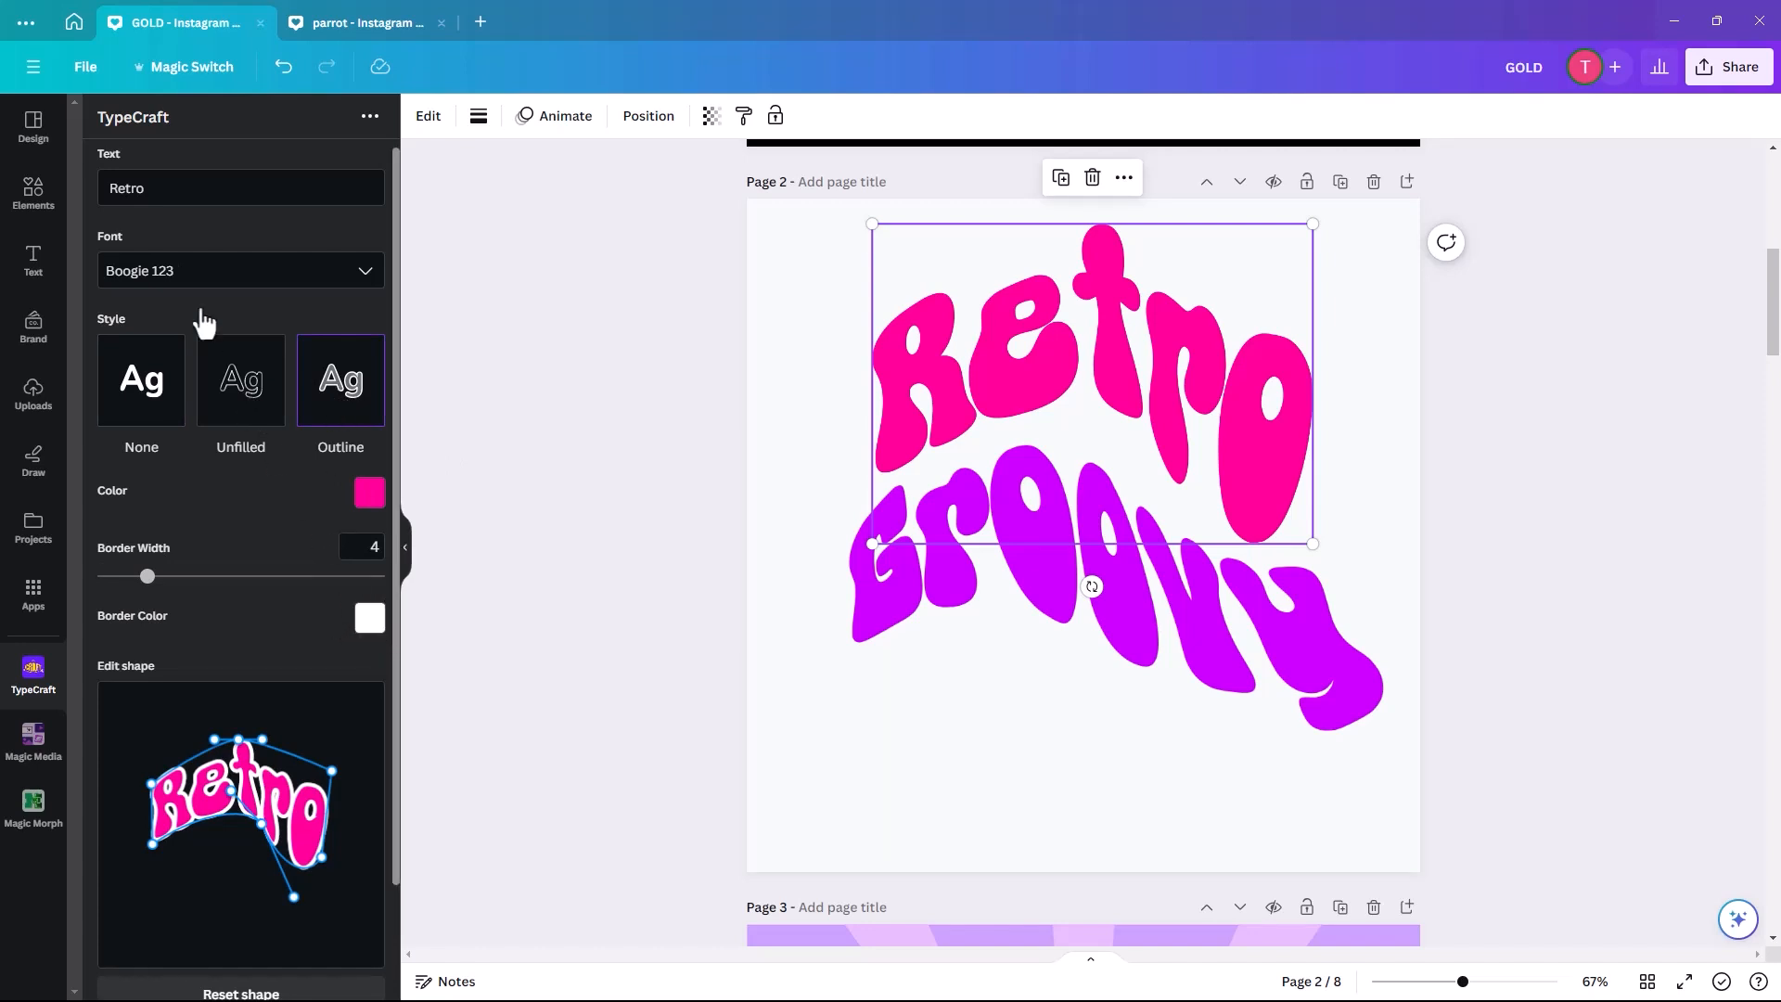
# Fill page 2 with the recently used purple sunburst graphic and layer it behind the words "Retro" and "Groovy".
pyautogui.click(34, 193)
pyautogui.click(139, 163)
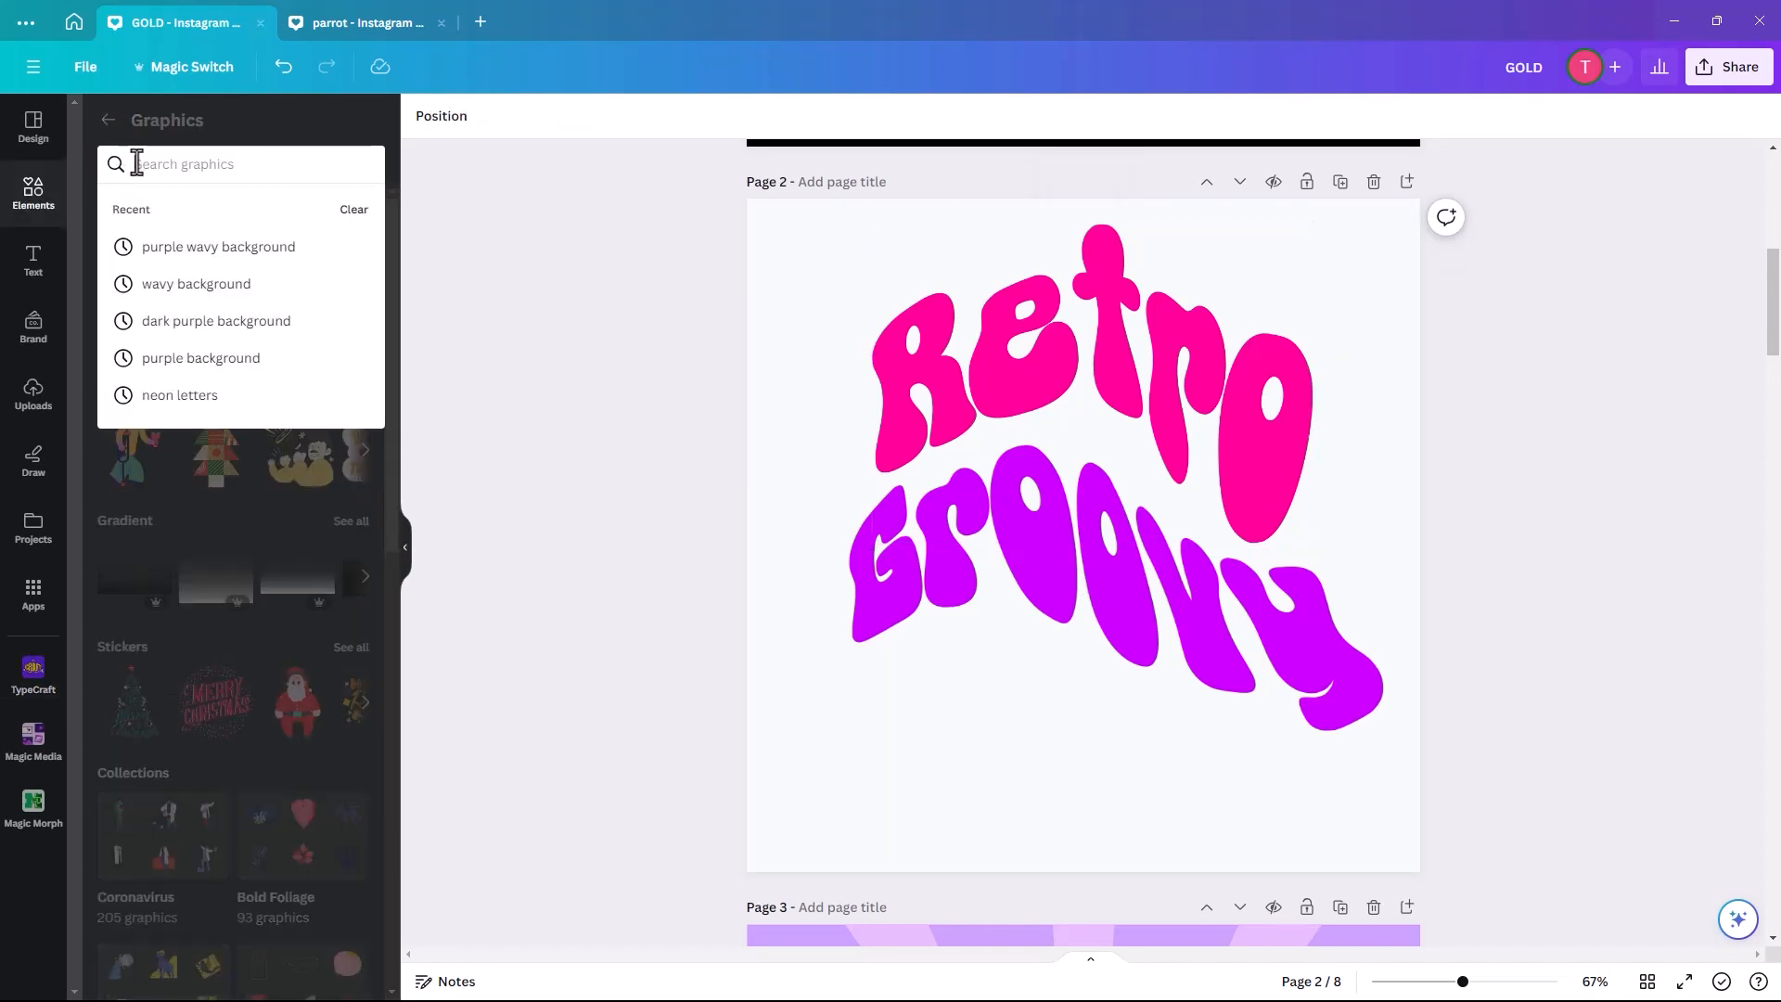
pyautogui.click(185, 248)
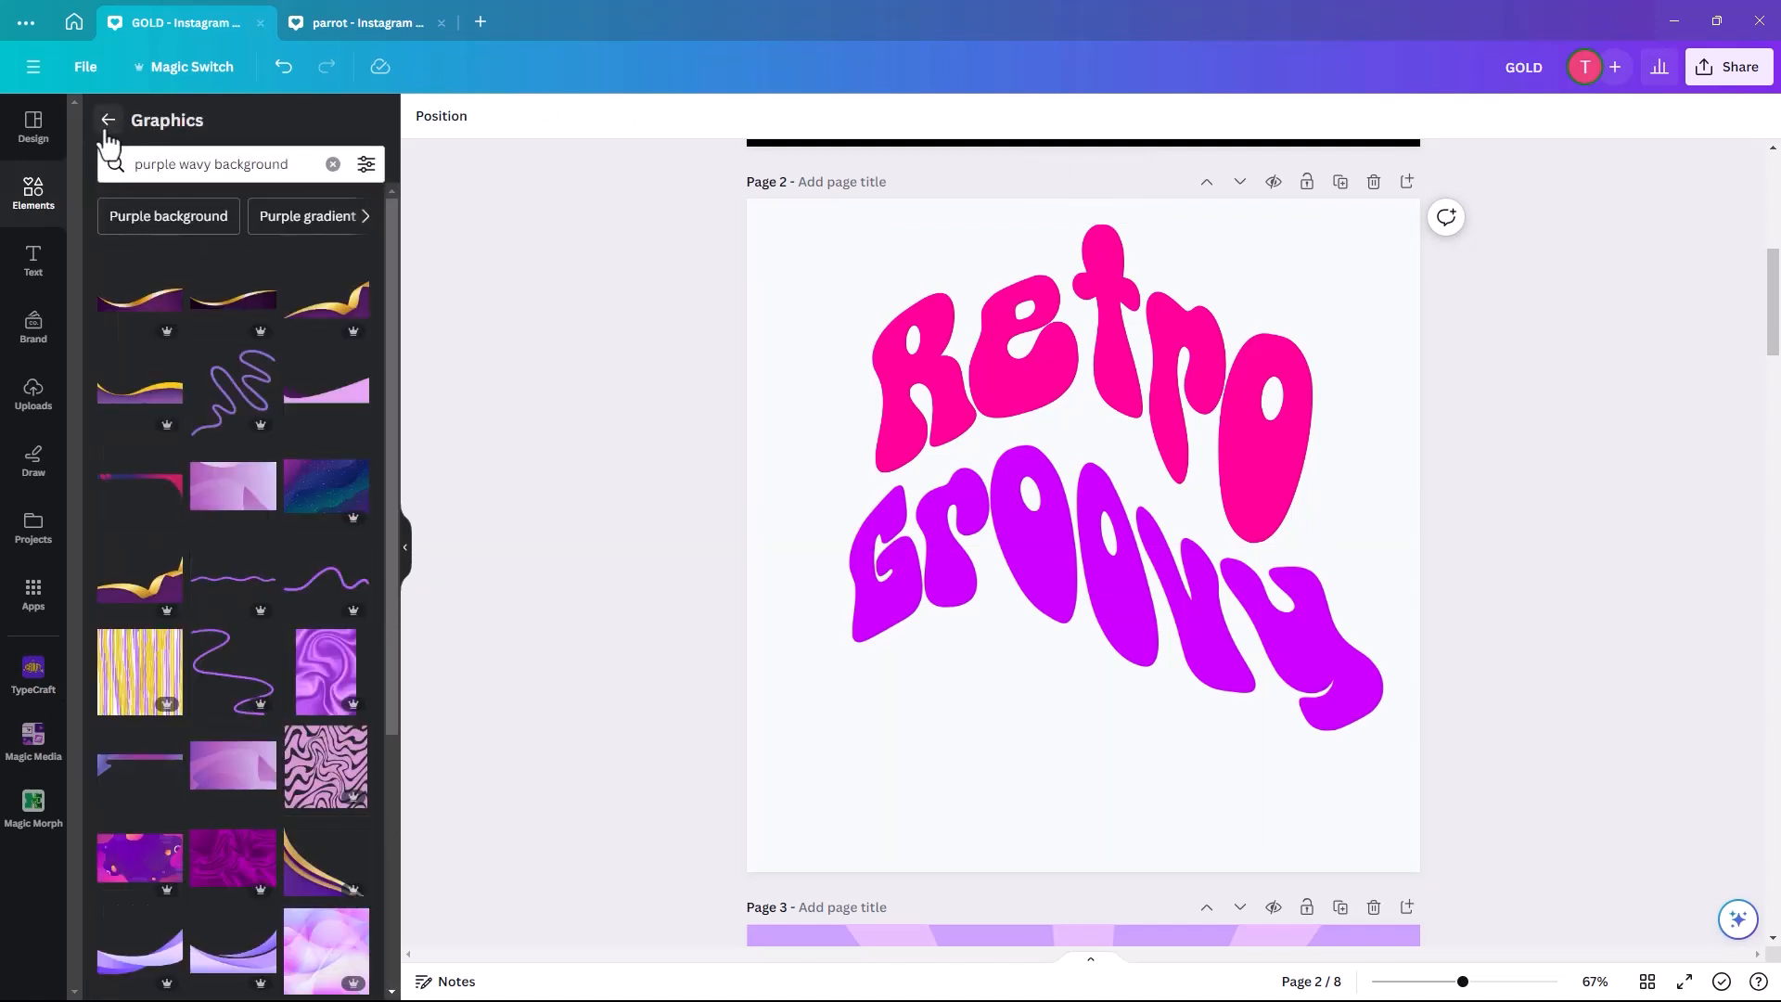
pyautogui.click(108, 120)
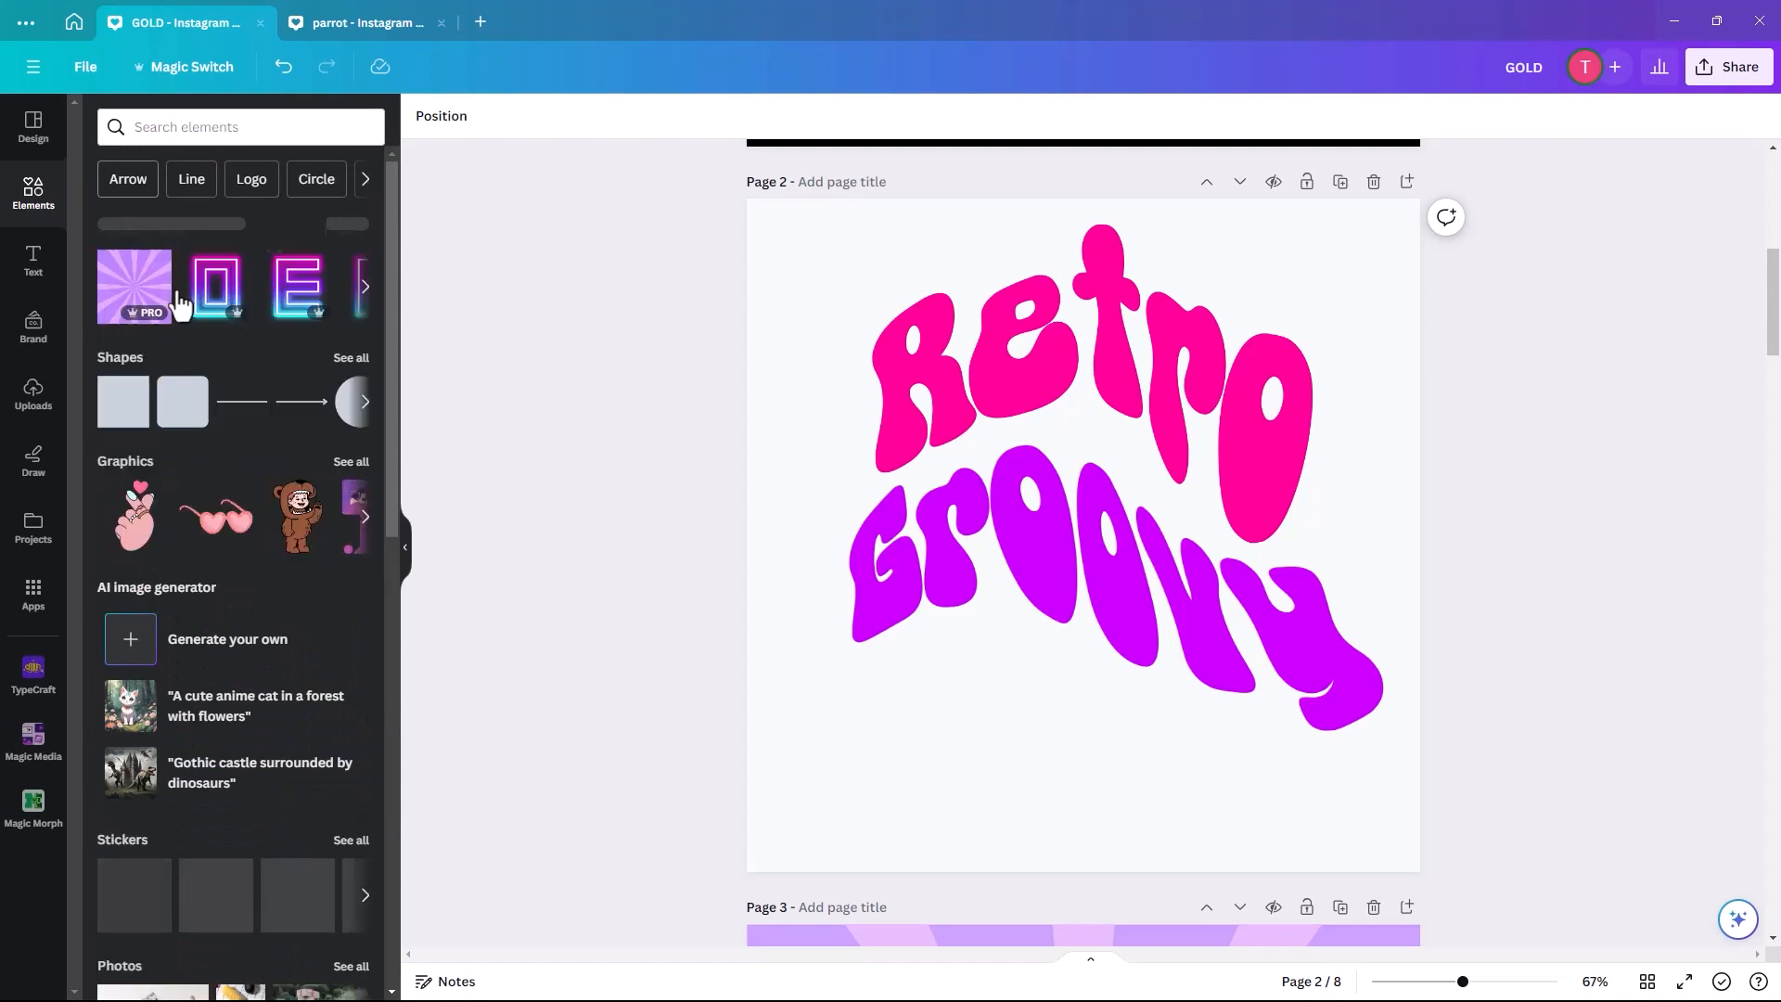
pyautogui.click(144, 297)
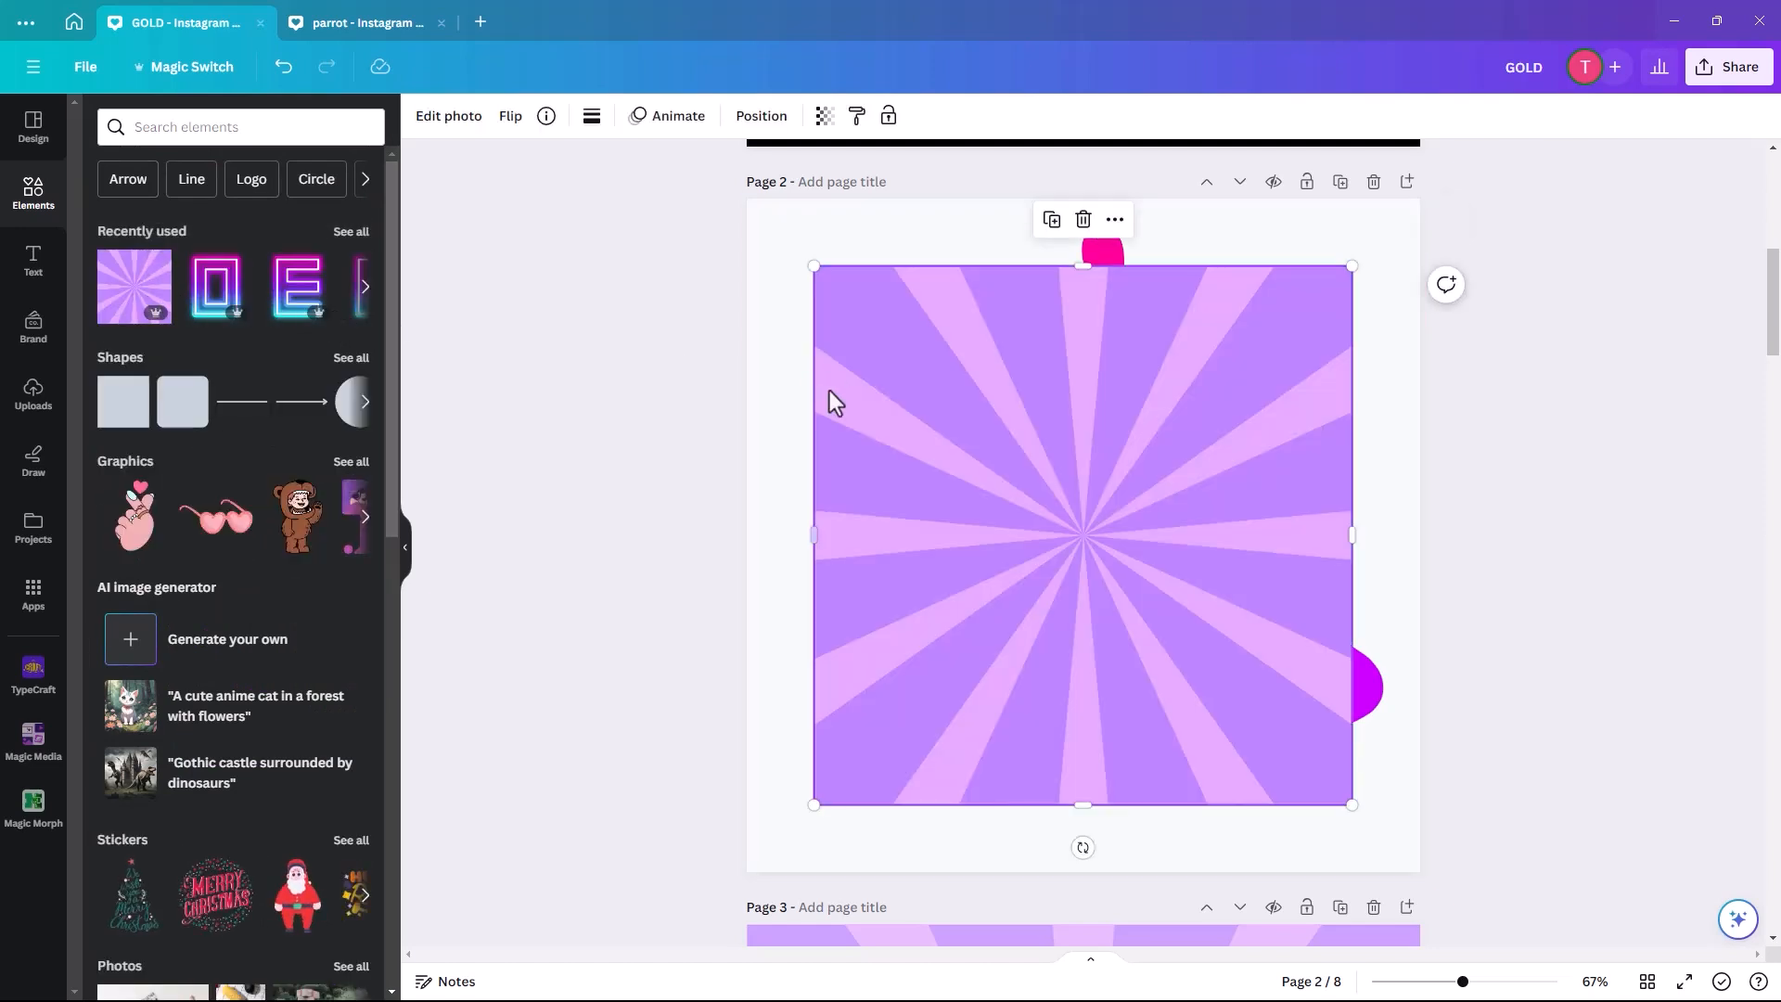
pyautogui.moveTo(908, 442); pyautogui.dragTo(840, 375)
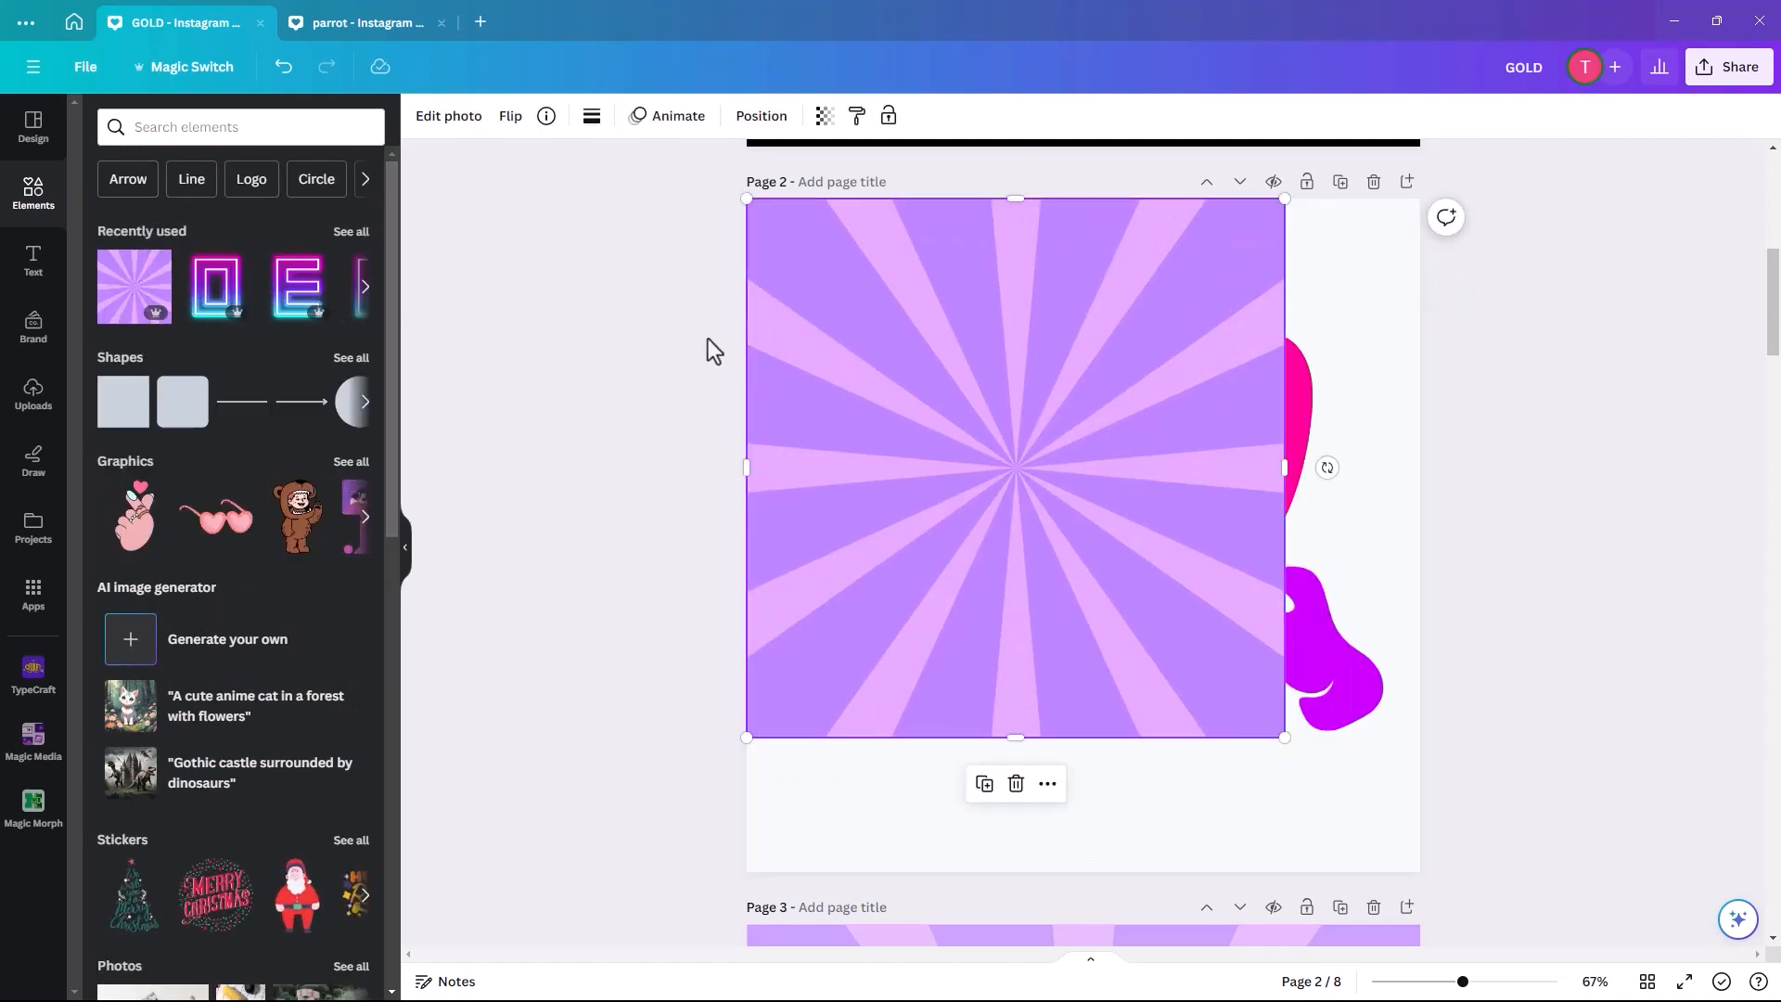
pyautogui.moveTo(1285, 738); pyautogui.dragTo(1401, 877)
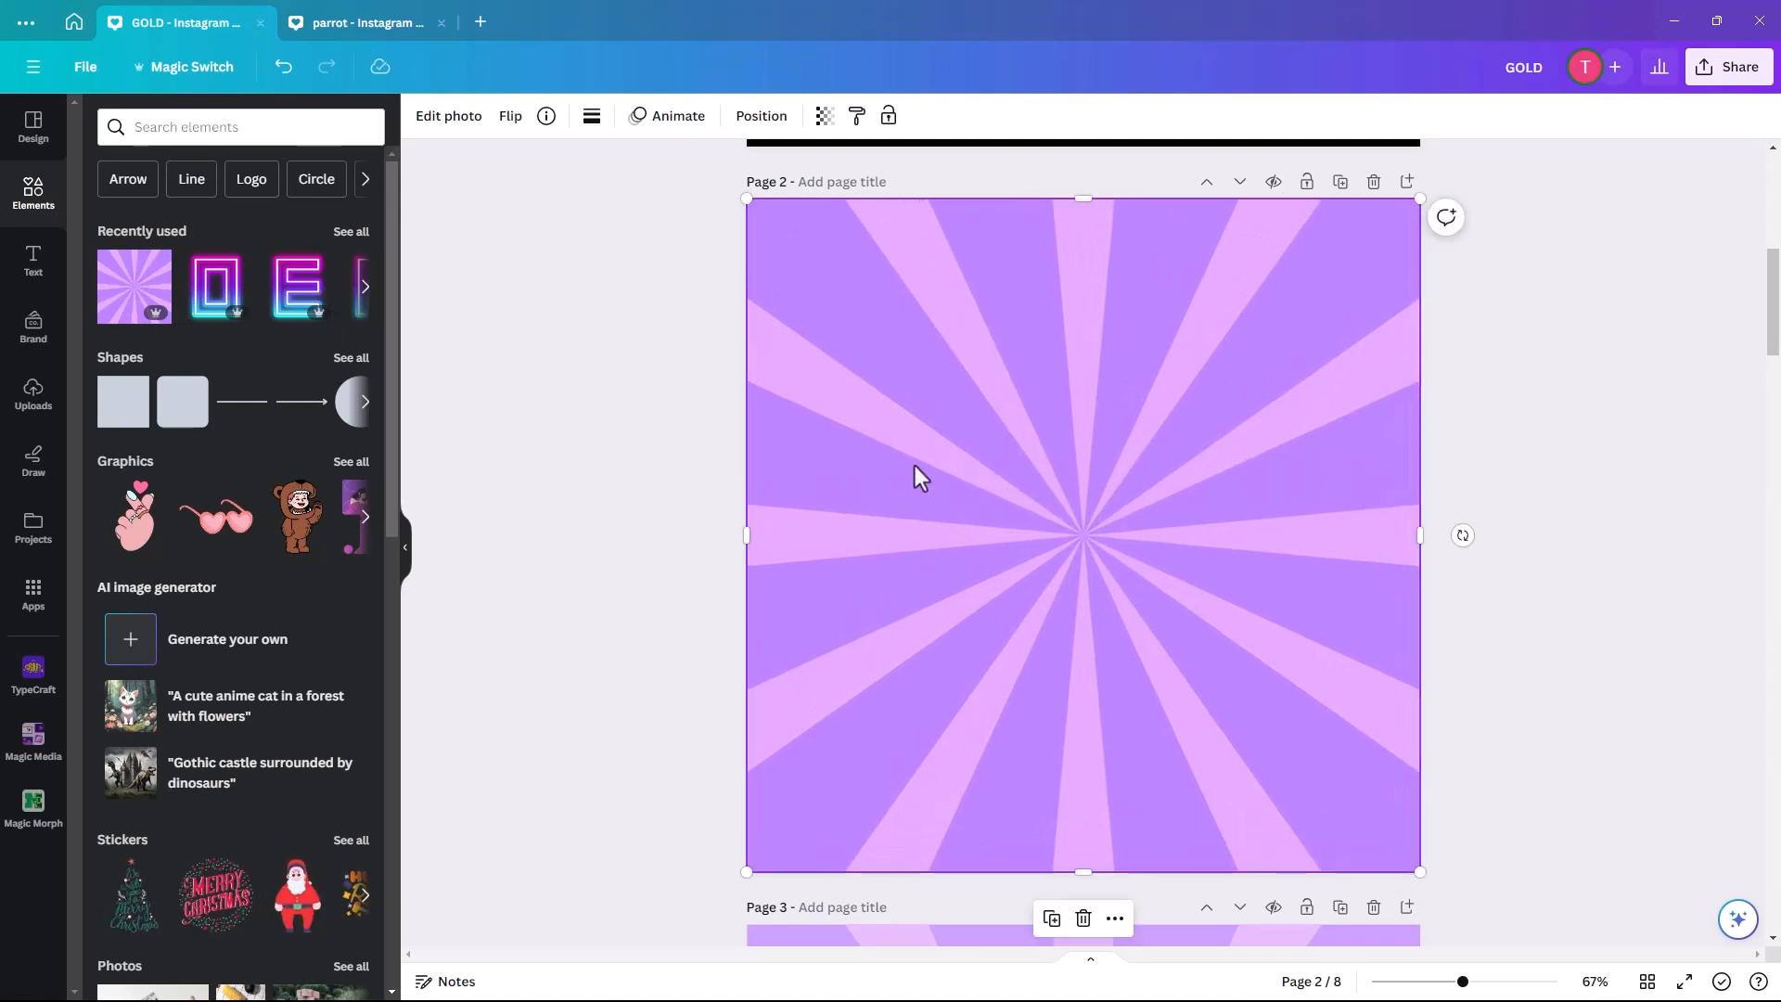
pyautogui.click(761, 119)
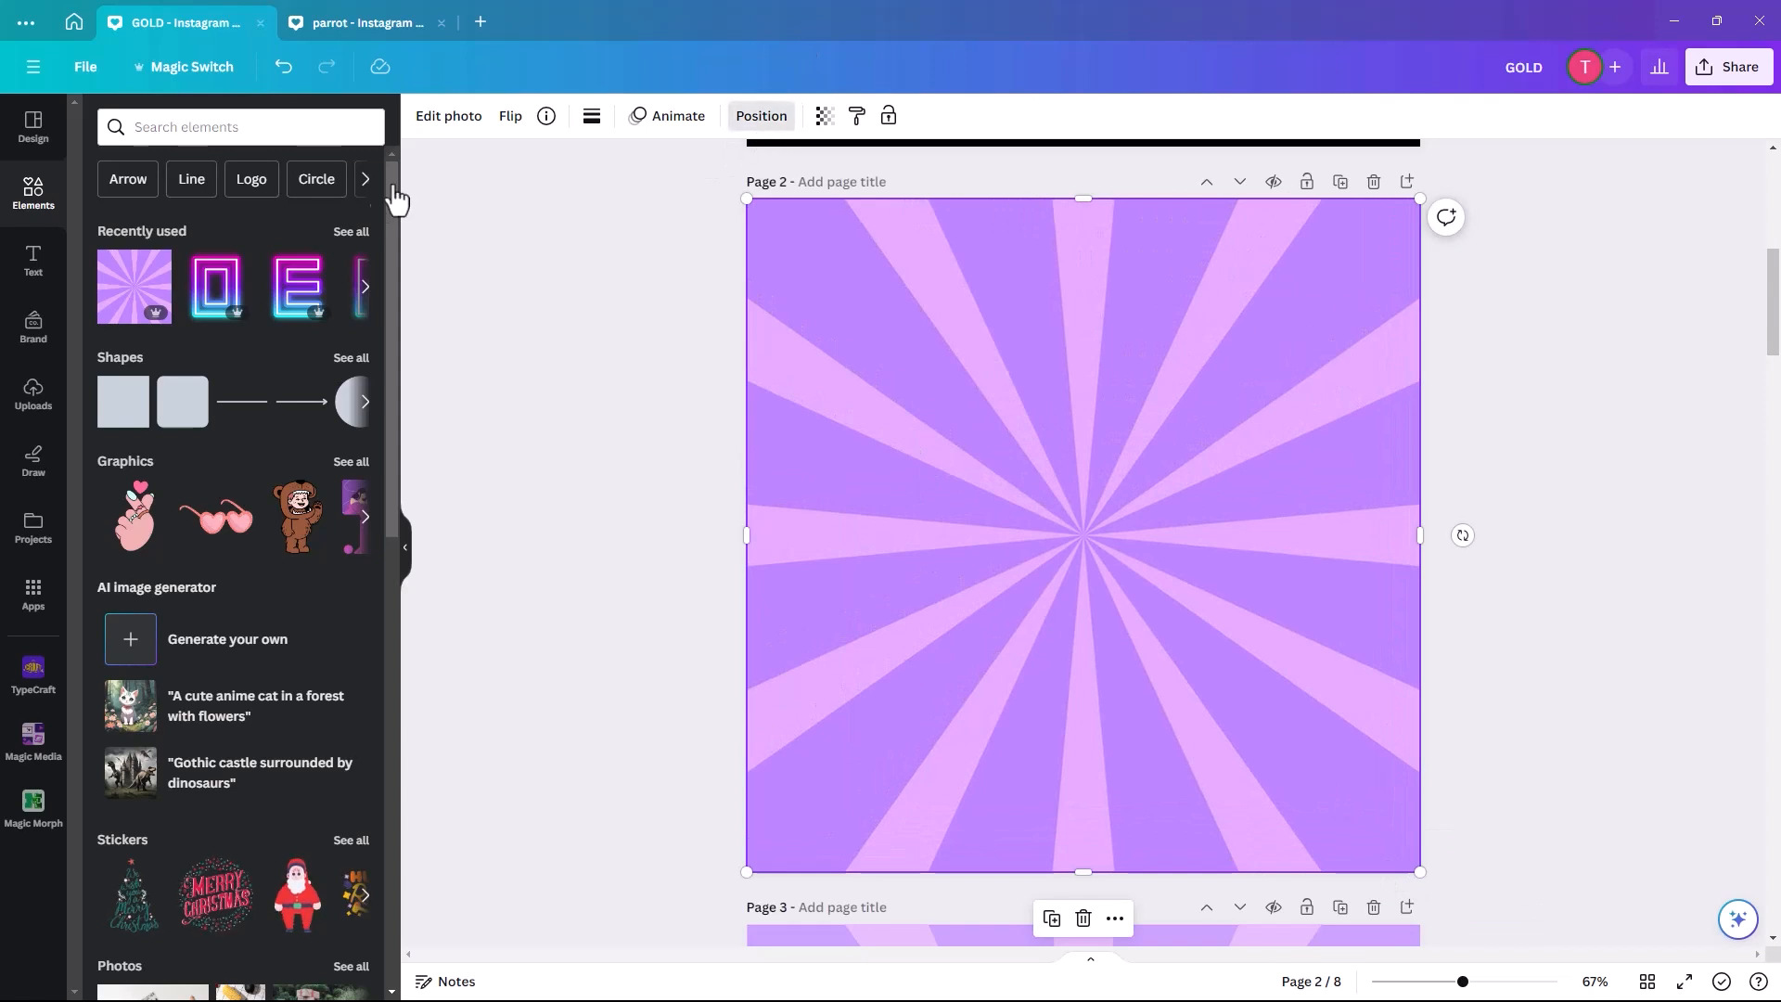
pyautogui.moveTo(254, 259); pyautogui.dragTo(314, 384)
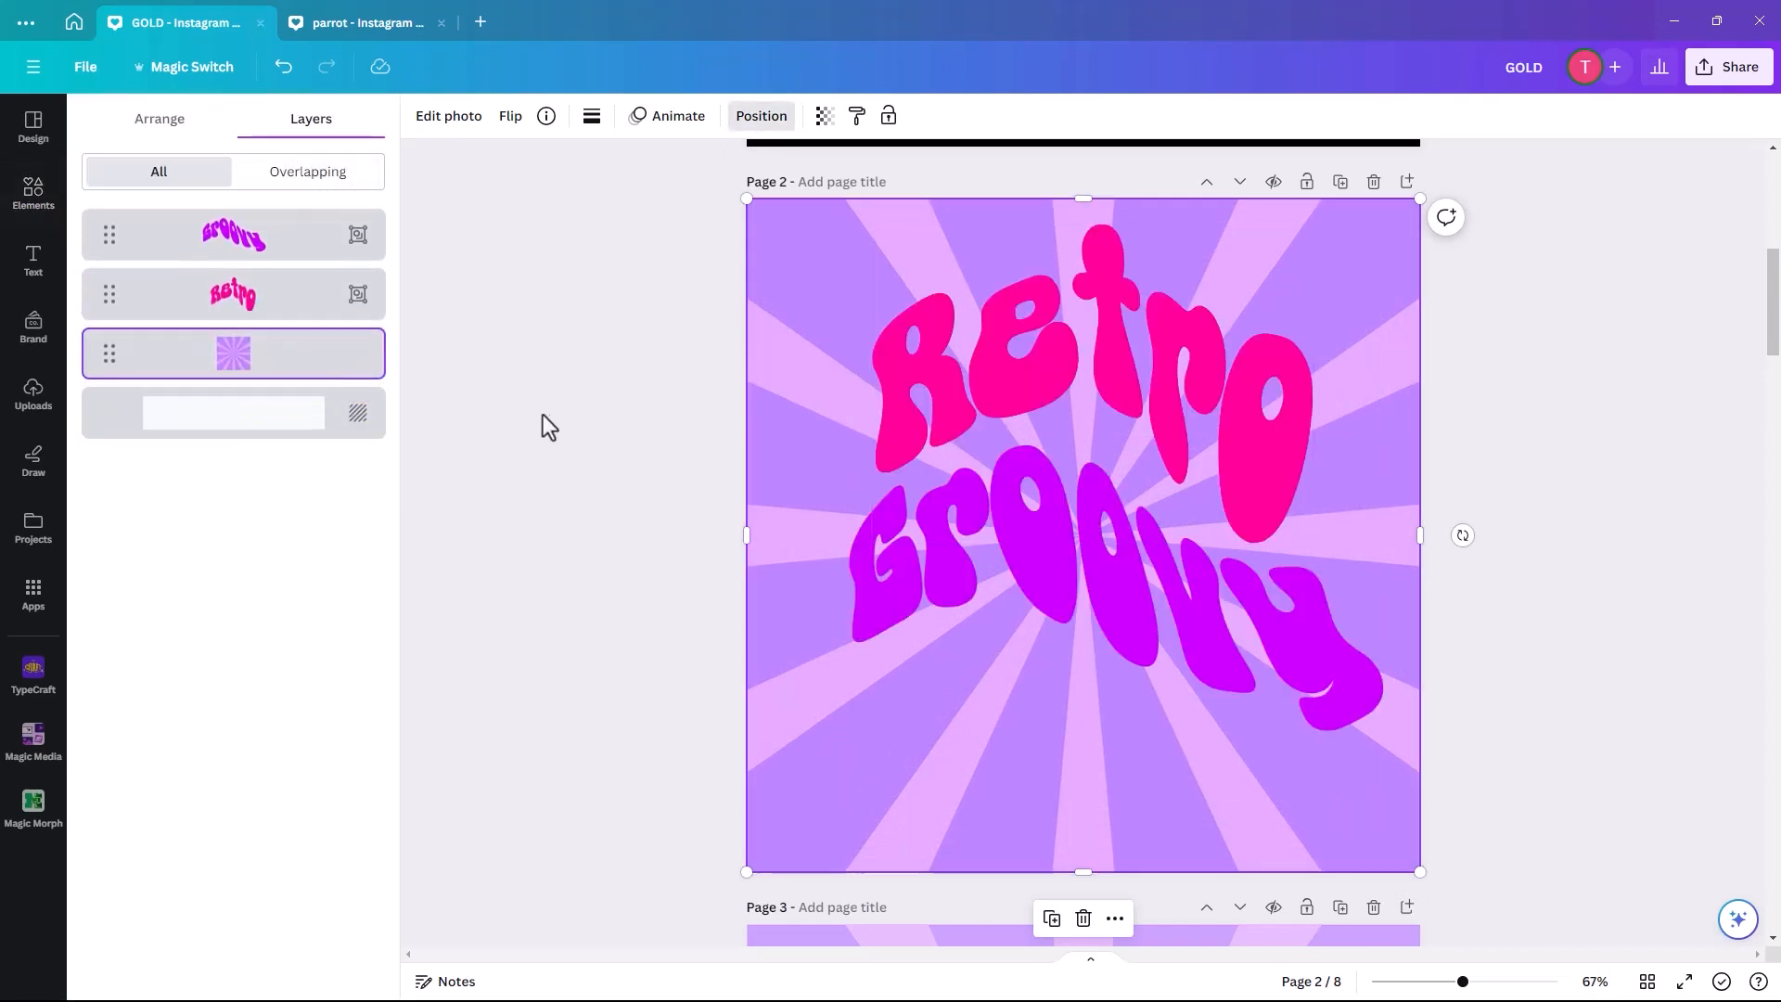
# Give the word "Retro" a white outline with border width 4 and update it on the page.
pyautogui.click(927, 398)
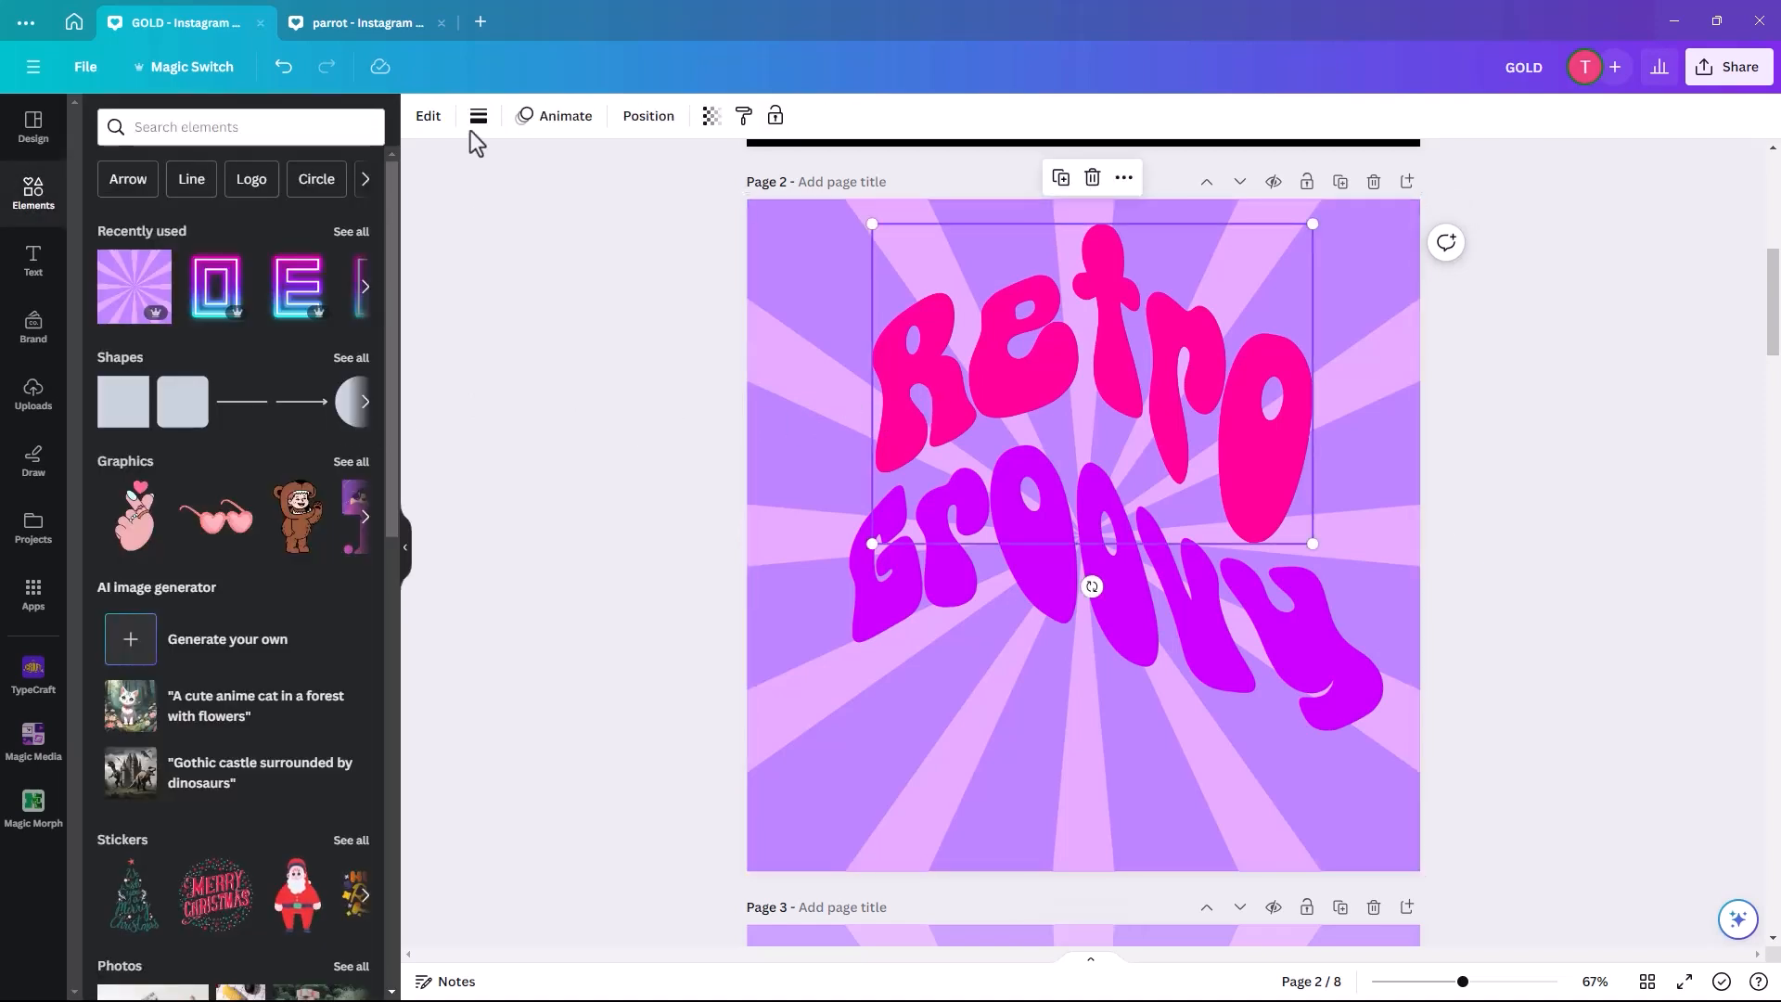
pyautogui.click(429, 116)
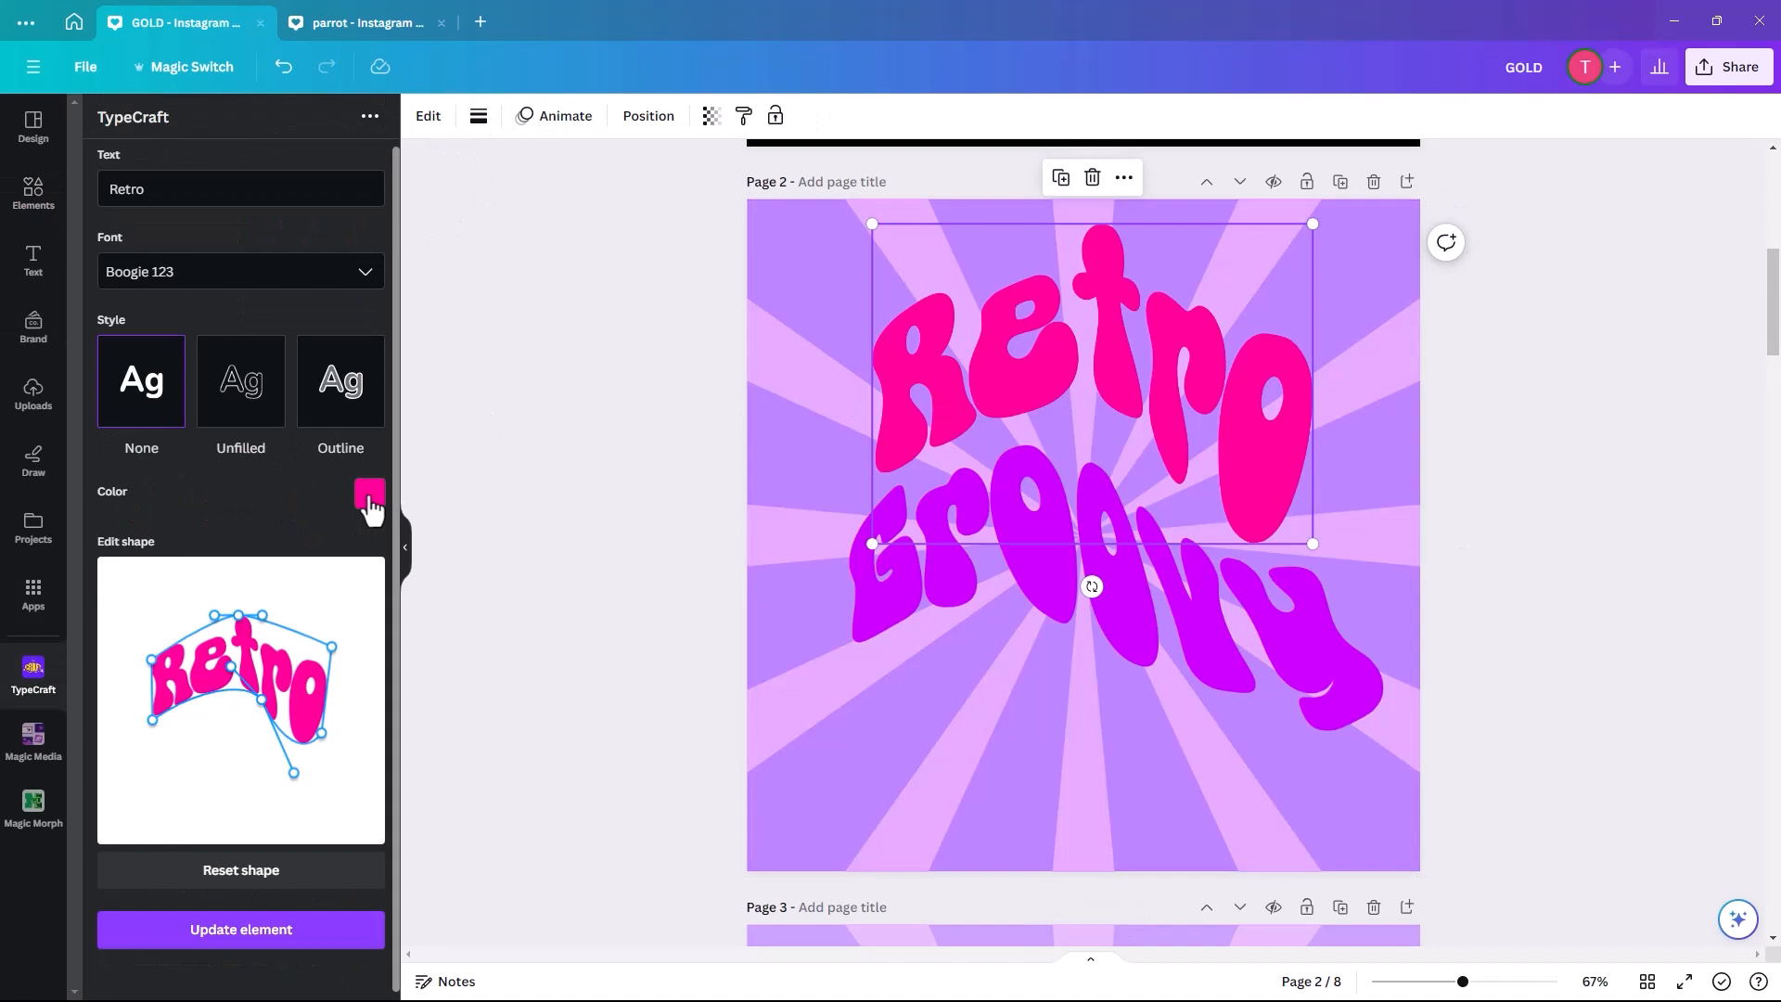
pyautogui.click(357, 412)
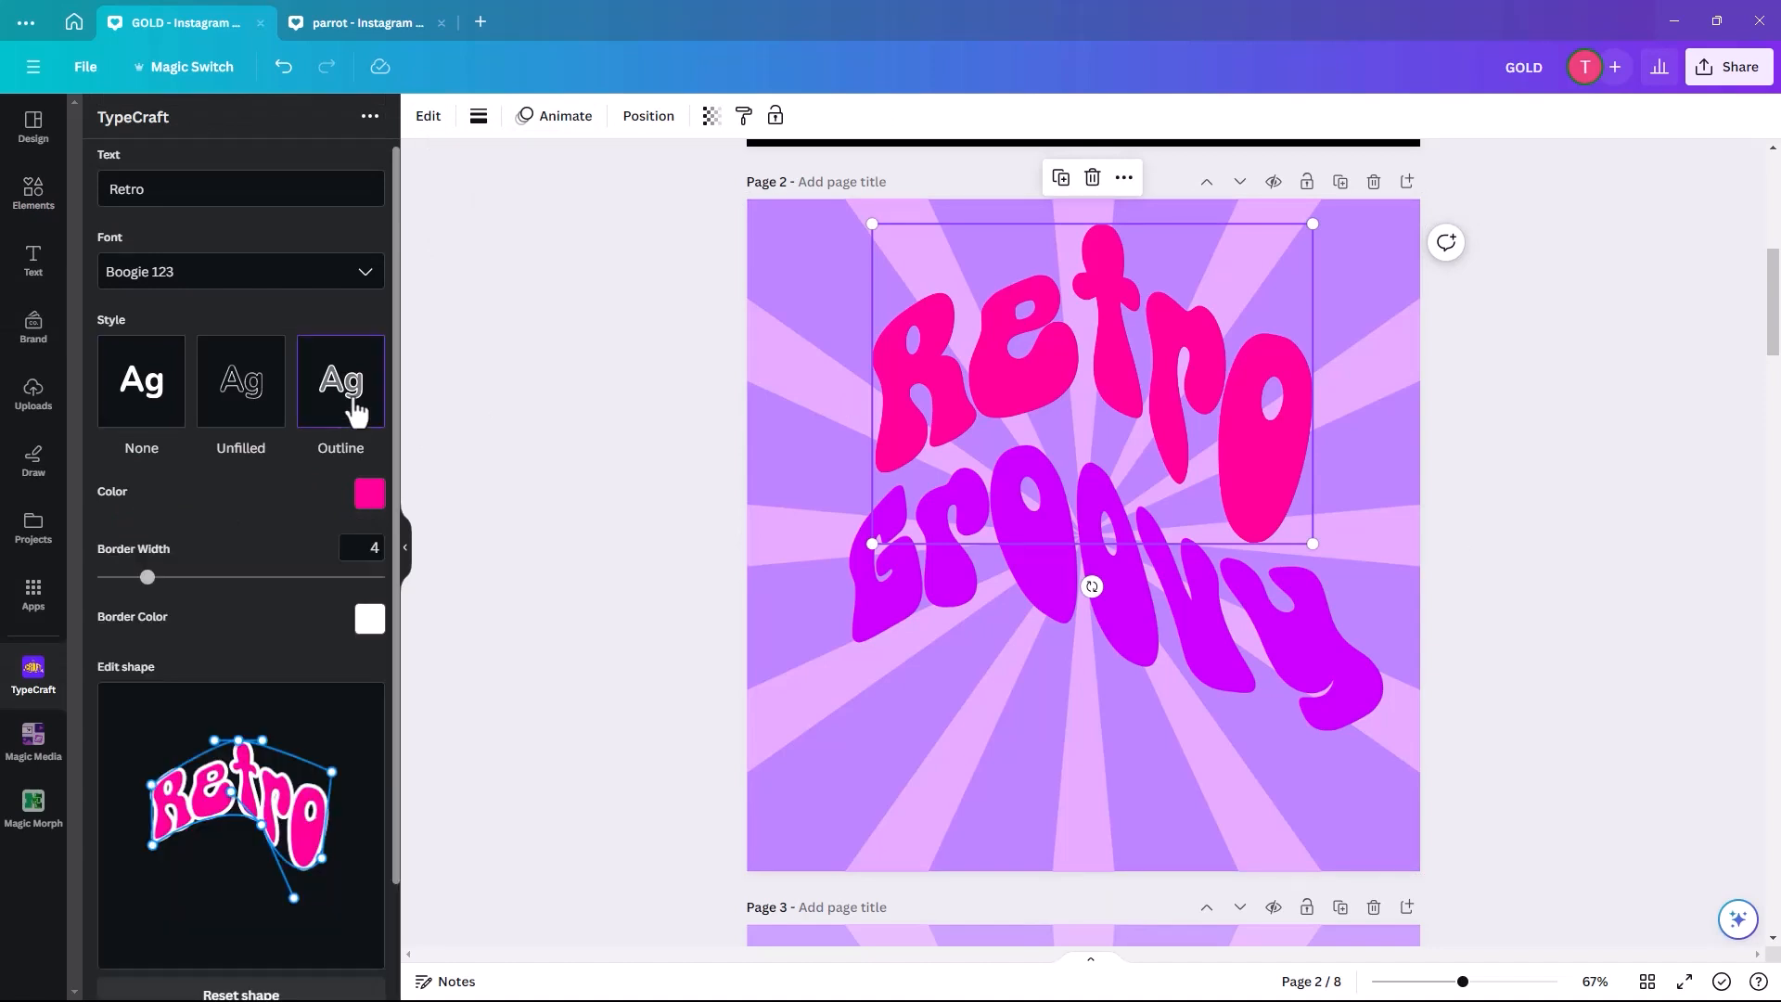
pyautogui.click(370, 628)
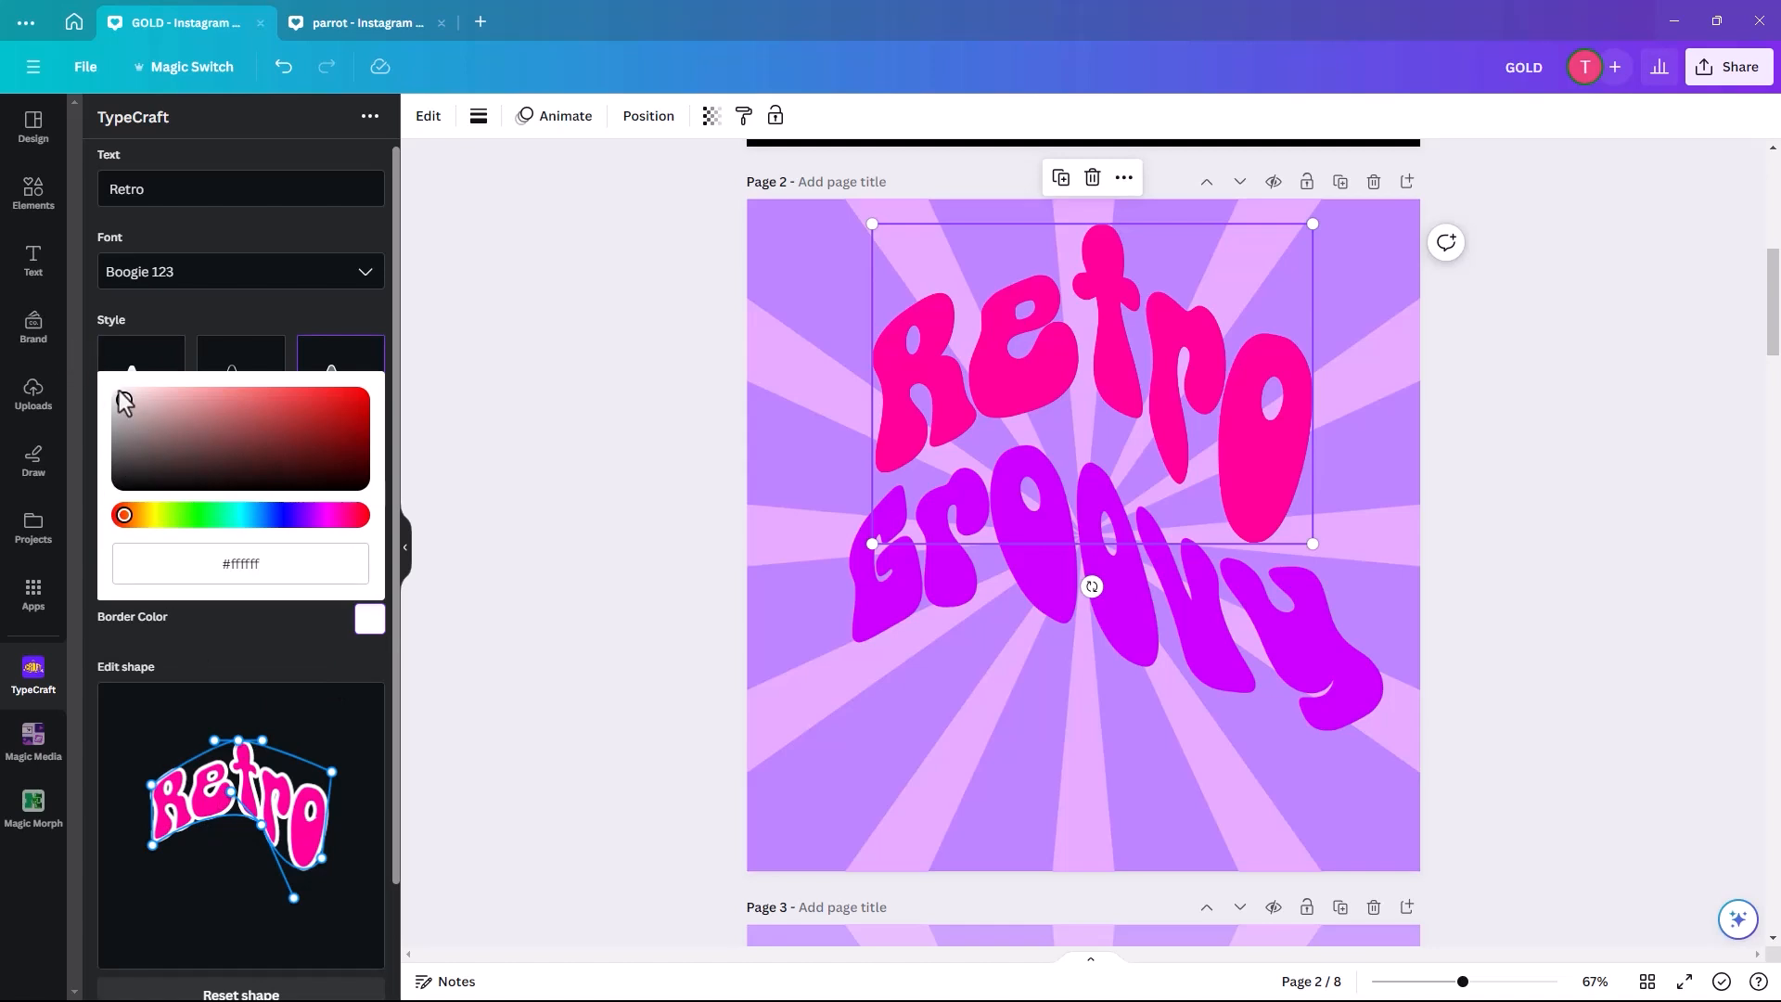
pyautogui.scroll(-2, 351, 863)
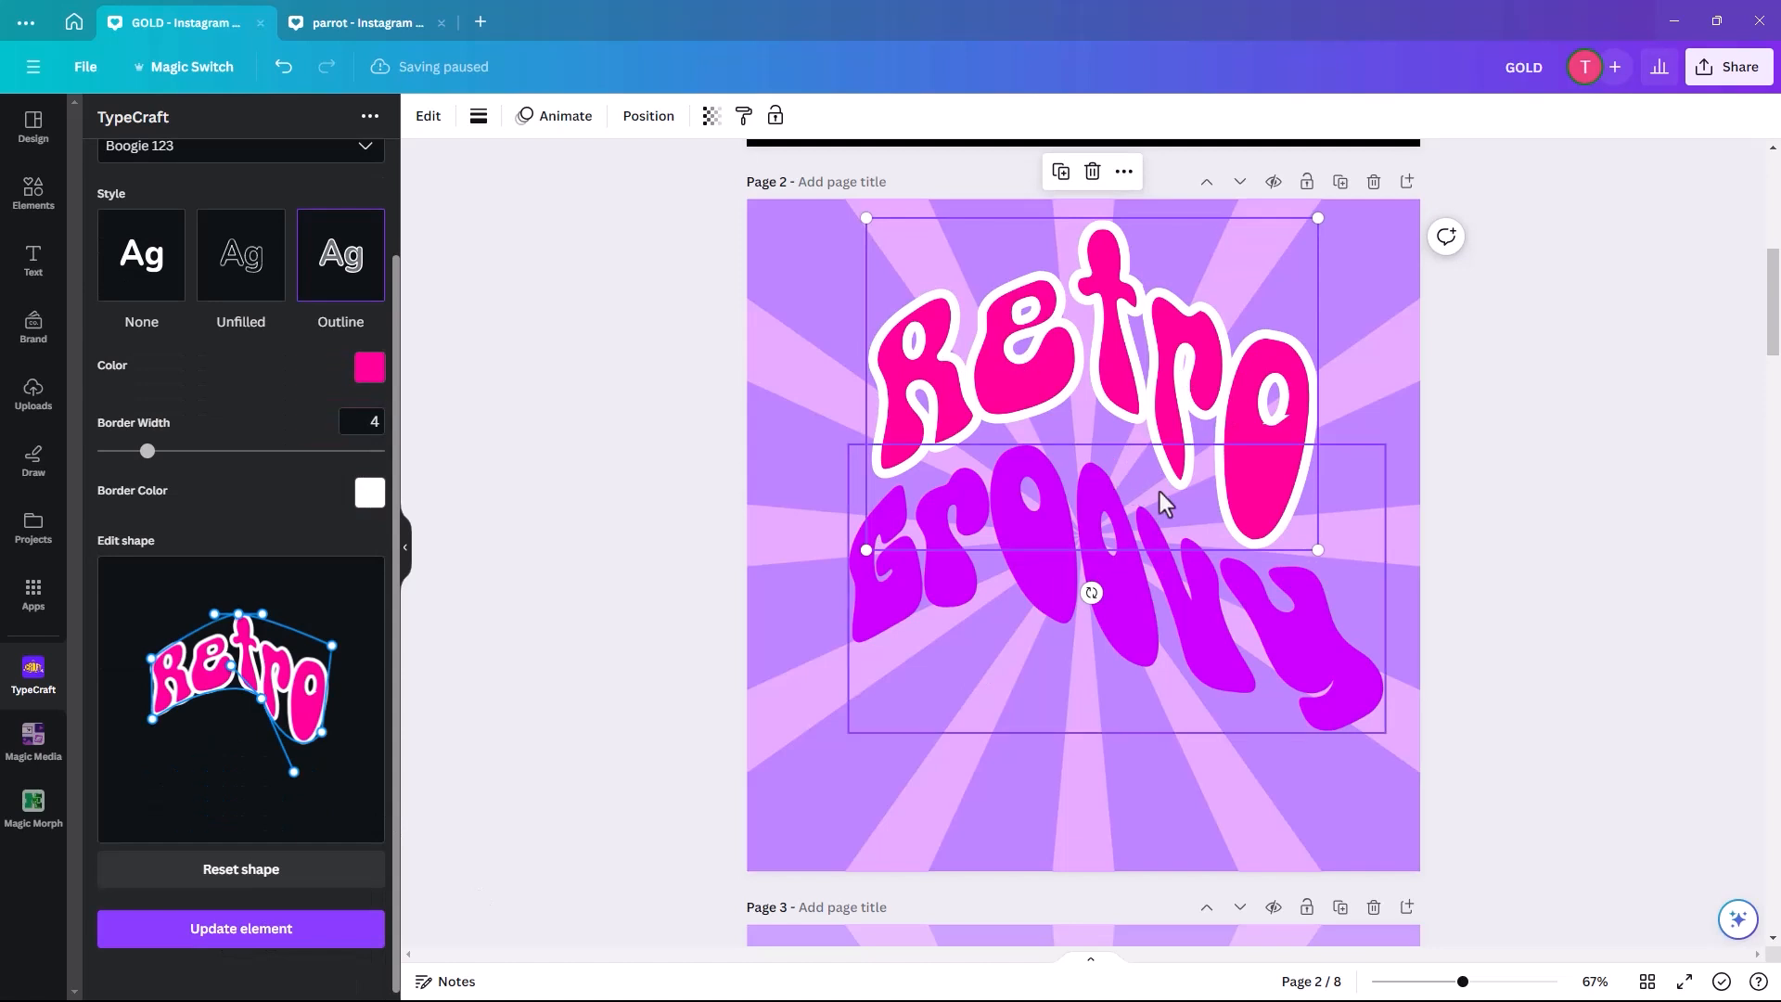
# Apply a white outline with border width 4 to "Groovy" on the page and move the word slightly down and left.
pyautogui.click(933, 590)
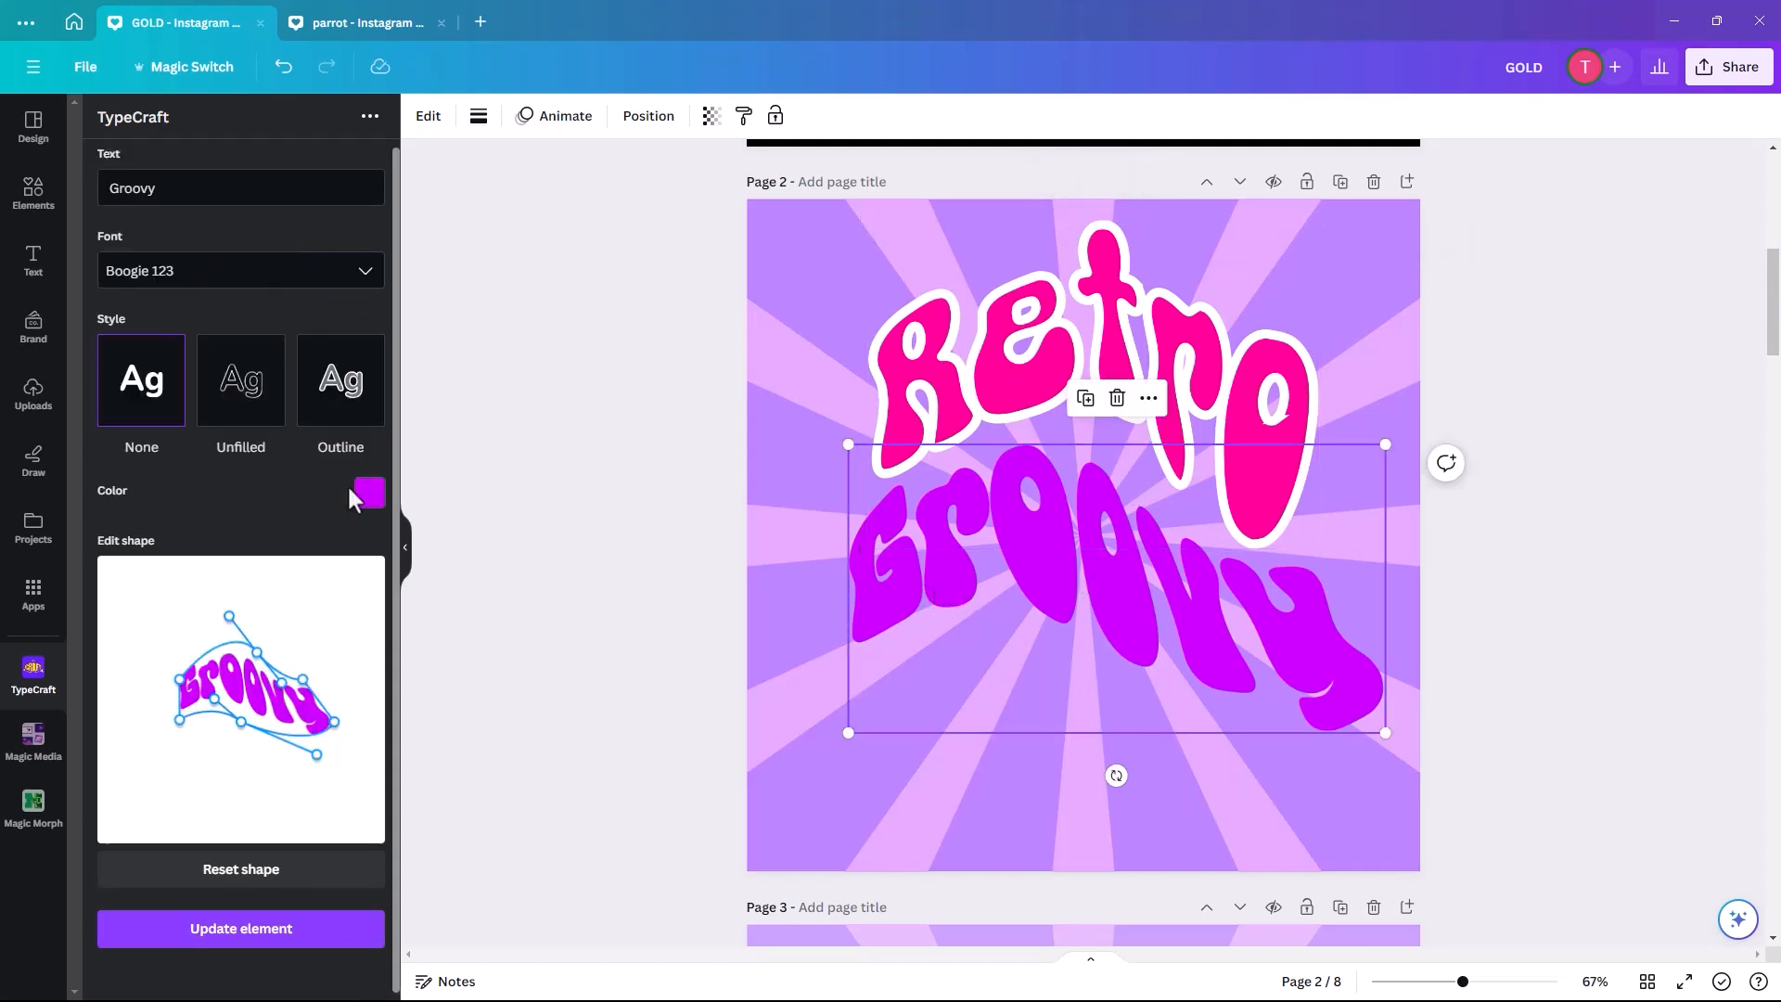
pyautogui.click(356, 392)
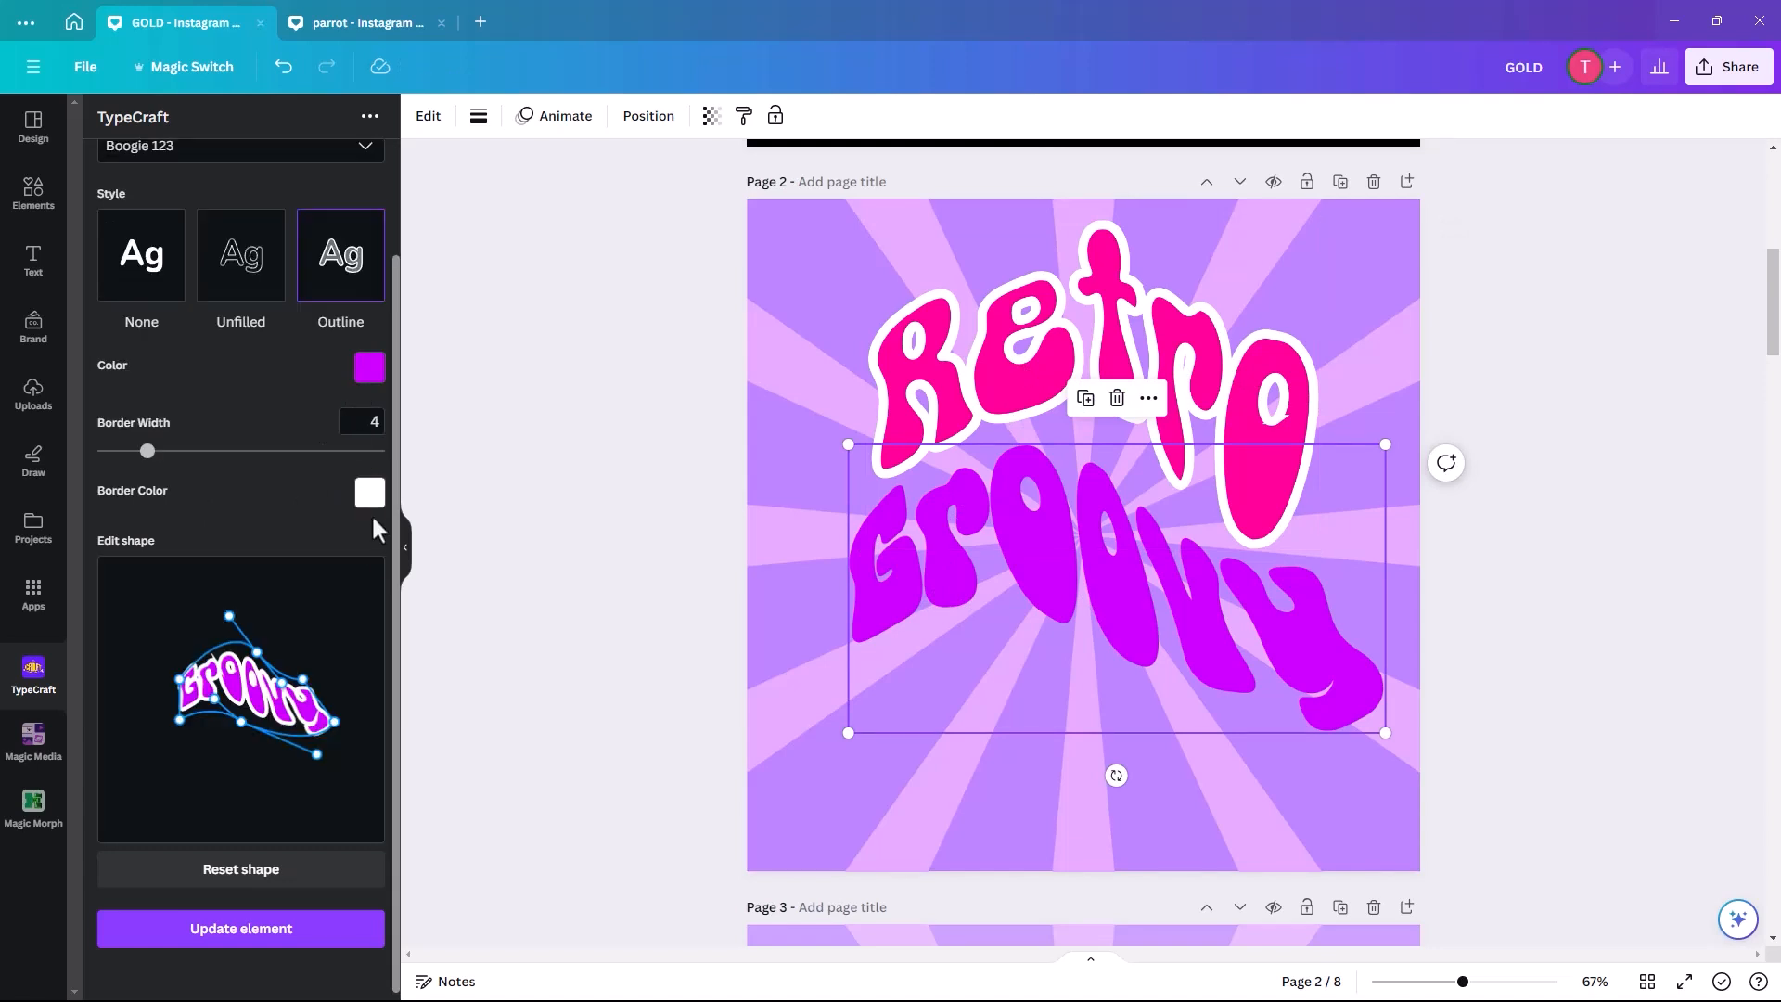
pyautogui.click(259, 944)
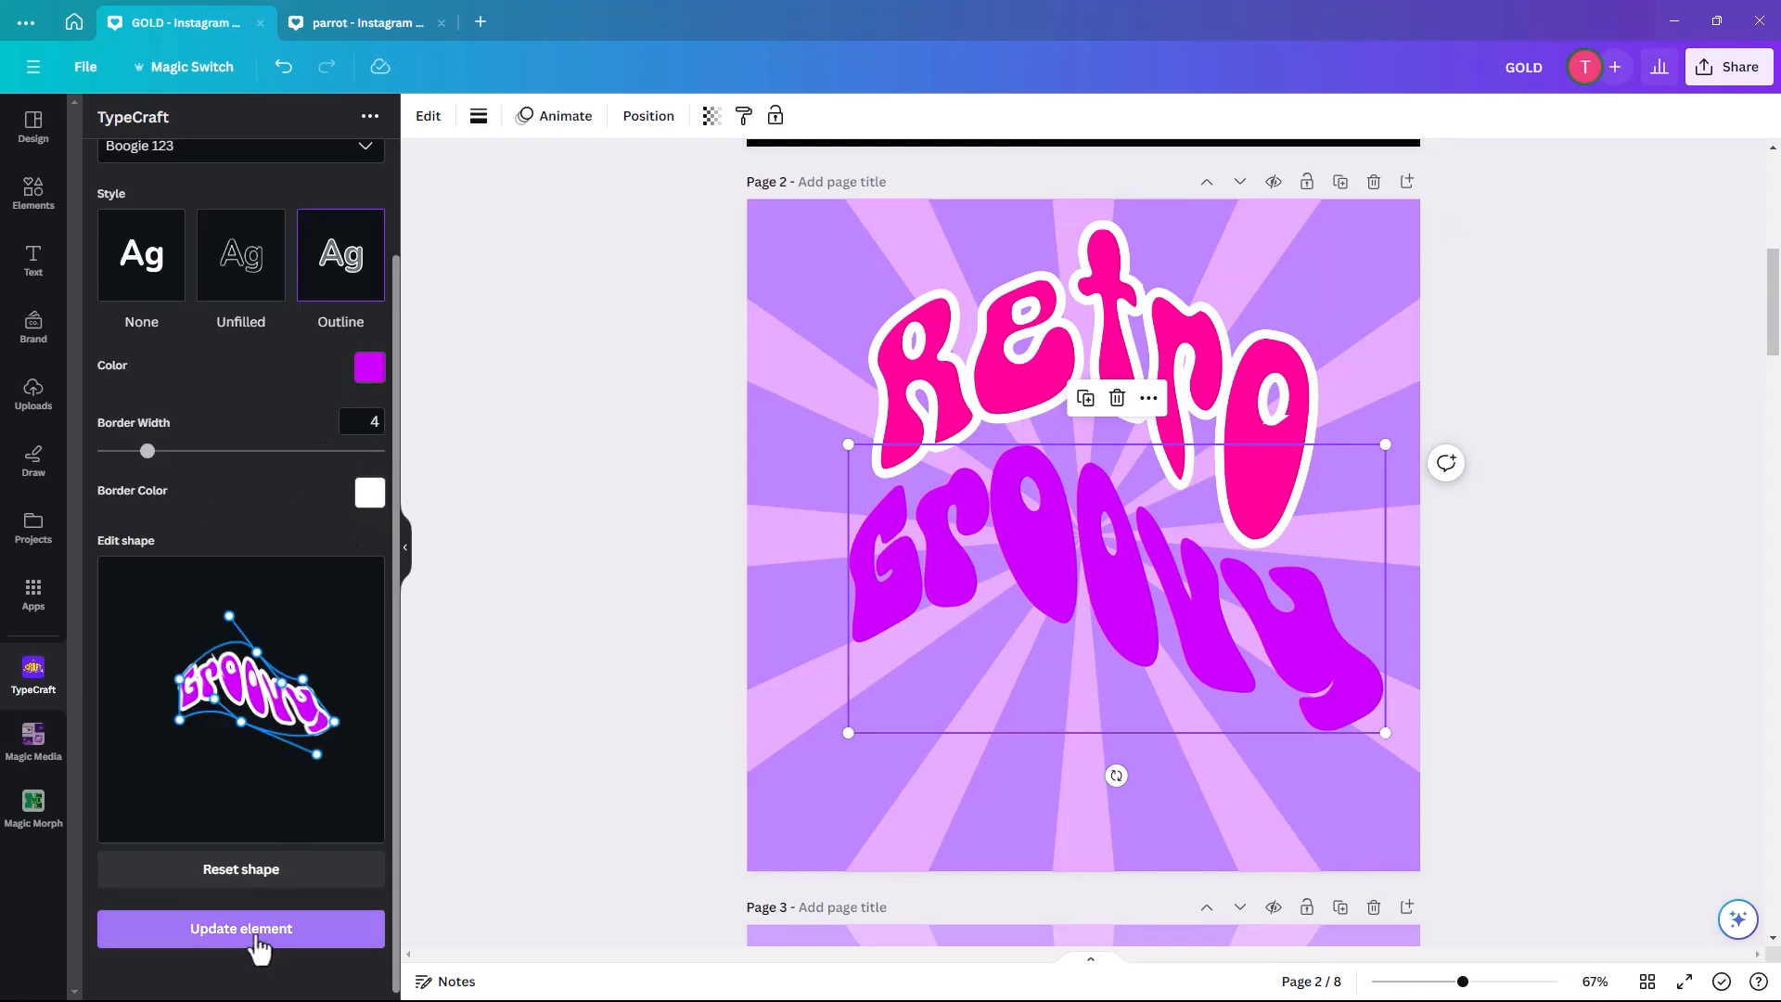
pyautogui.moveTo(940, 603)
pyautogui.mouseDown()
pyautogui.moveTo(907, 628)
pyautogui.moveTo(922, 628)
pyautogui.mouseUp()
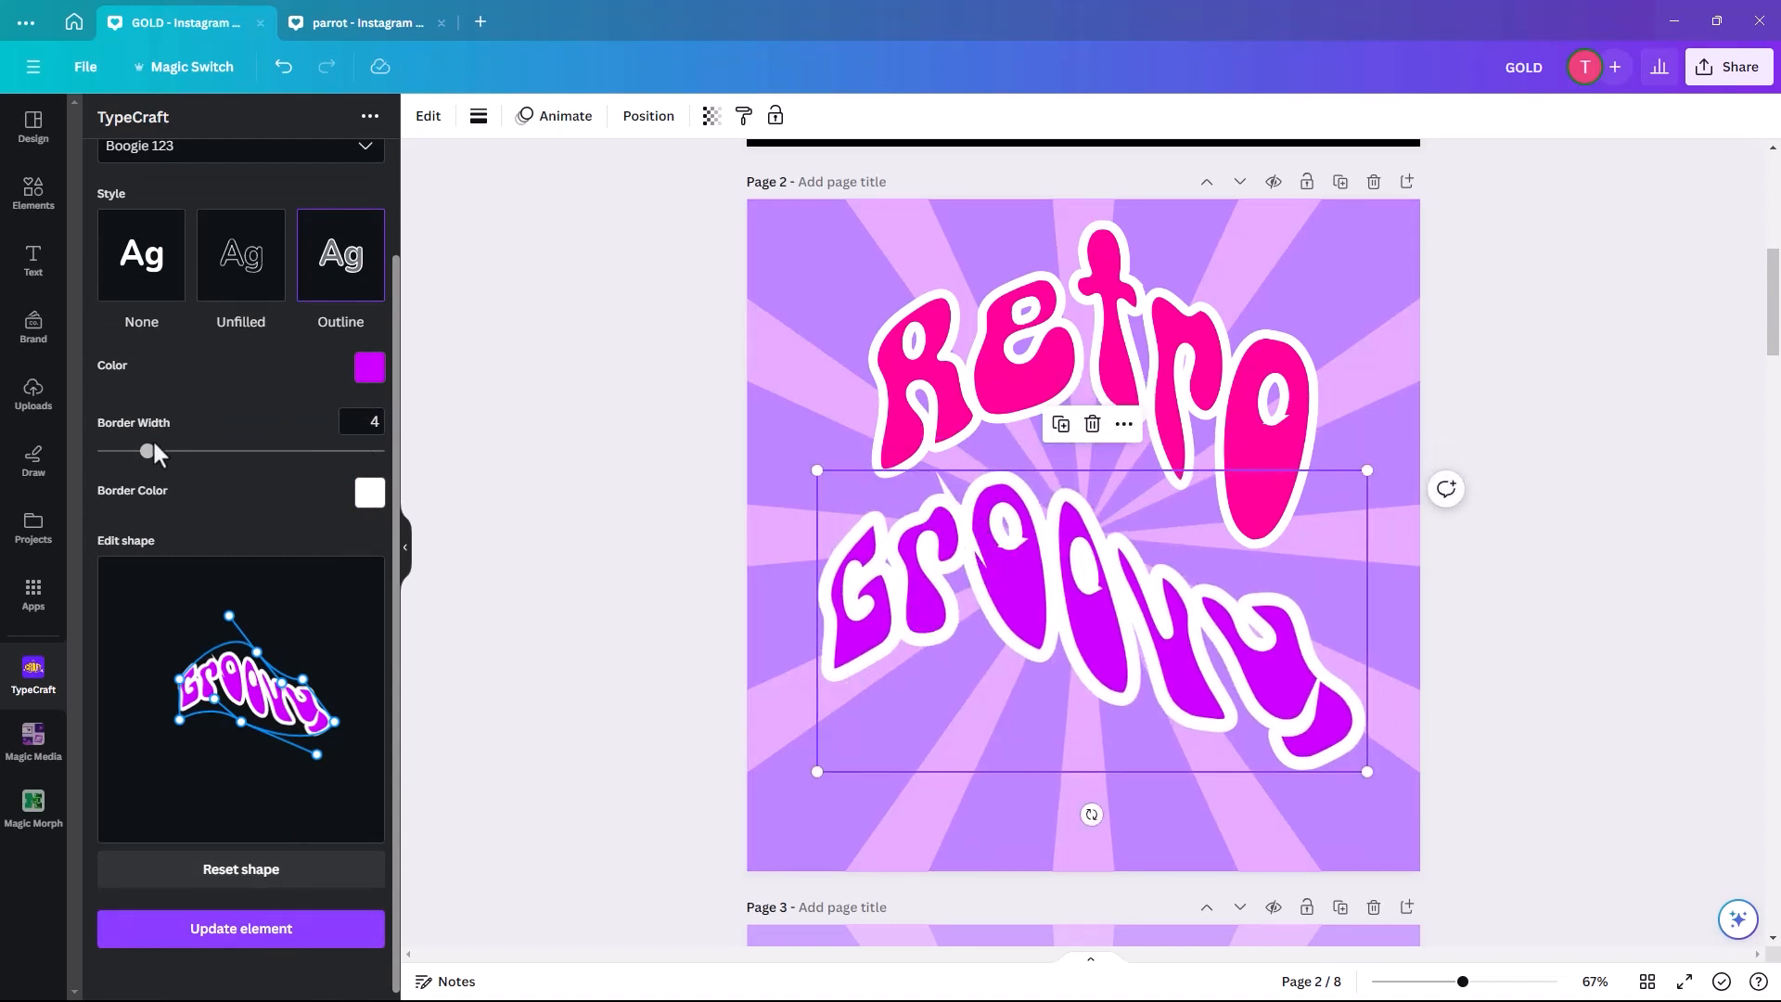
# Set the outline border width of "Groovy" to 2, update it on the page and nudge the word slightly toward "Retro".
pyautogui.moveTo(148, 457); pyautogui.dragTo(120, 455)
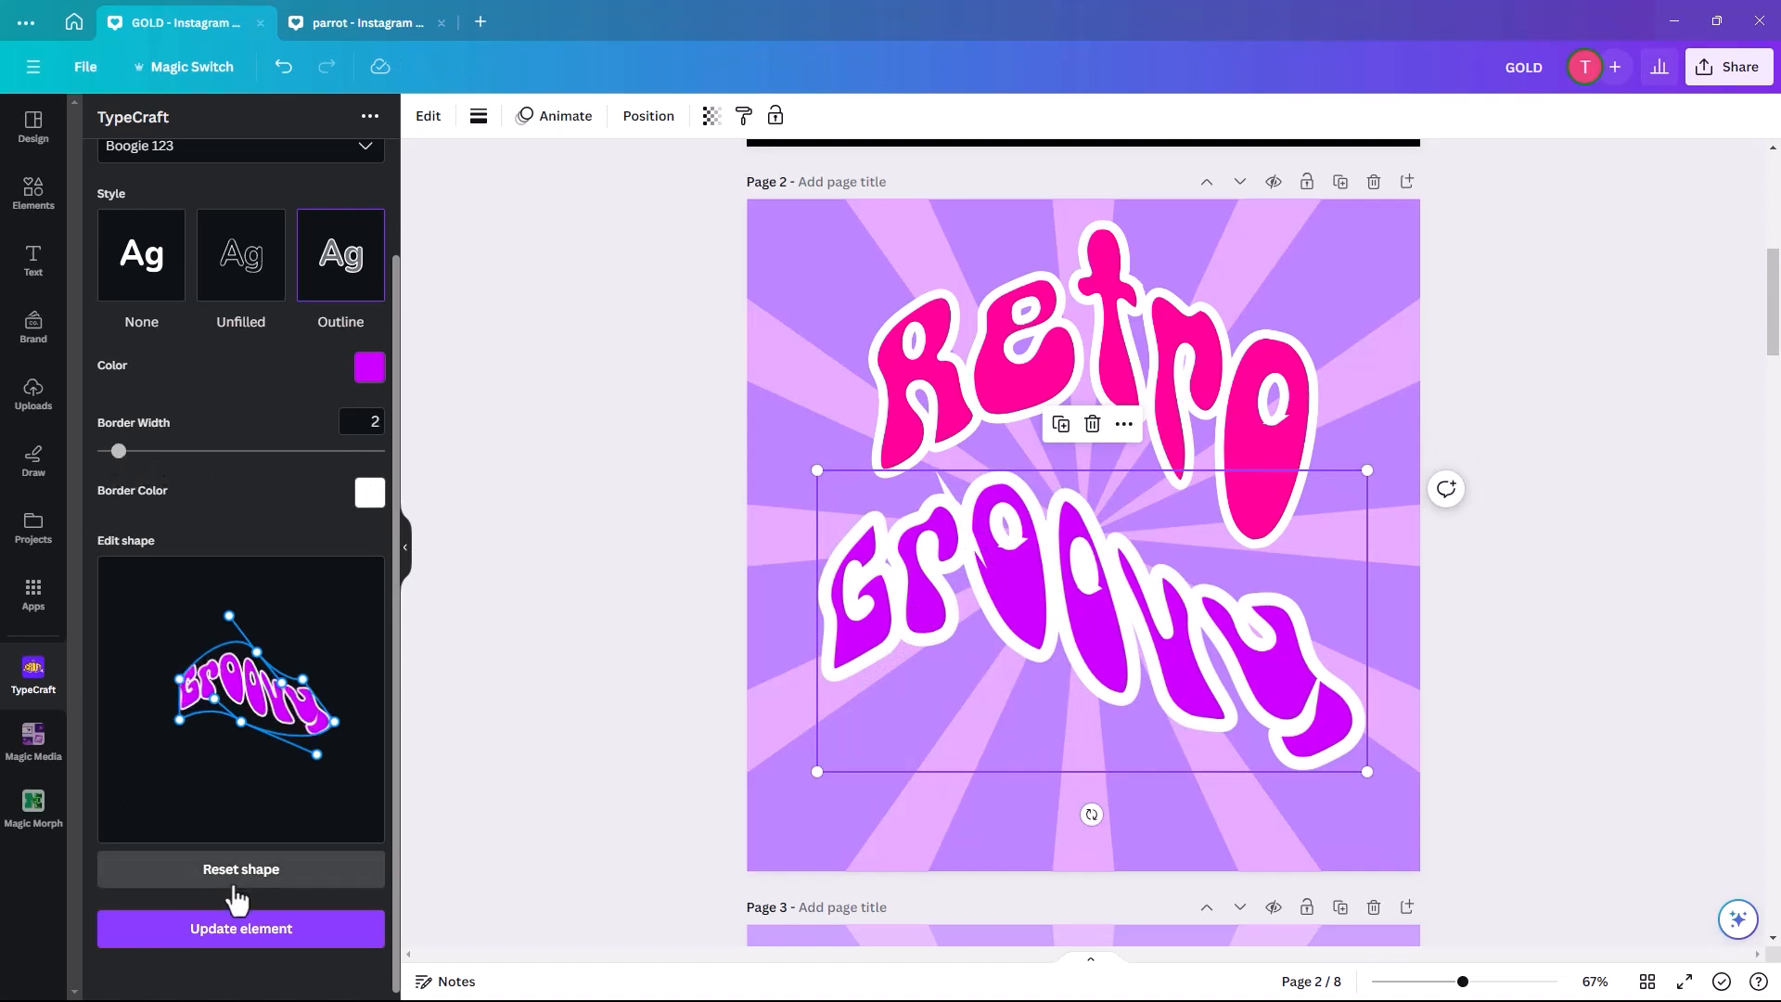
pyautogui.click(243, 930)
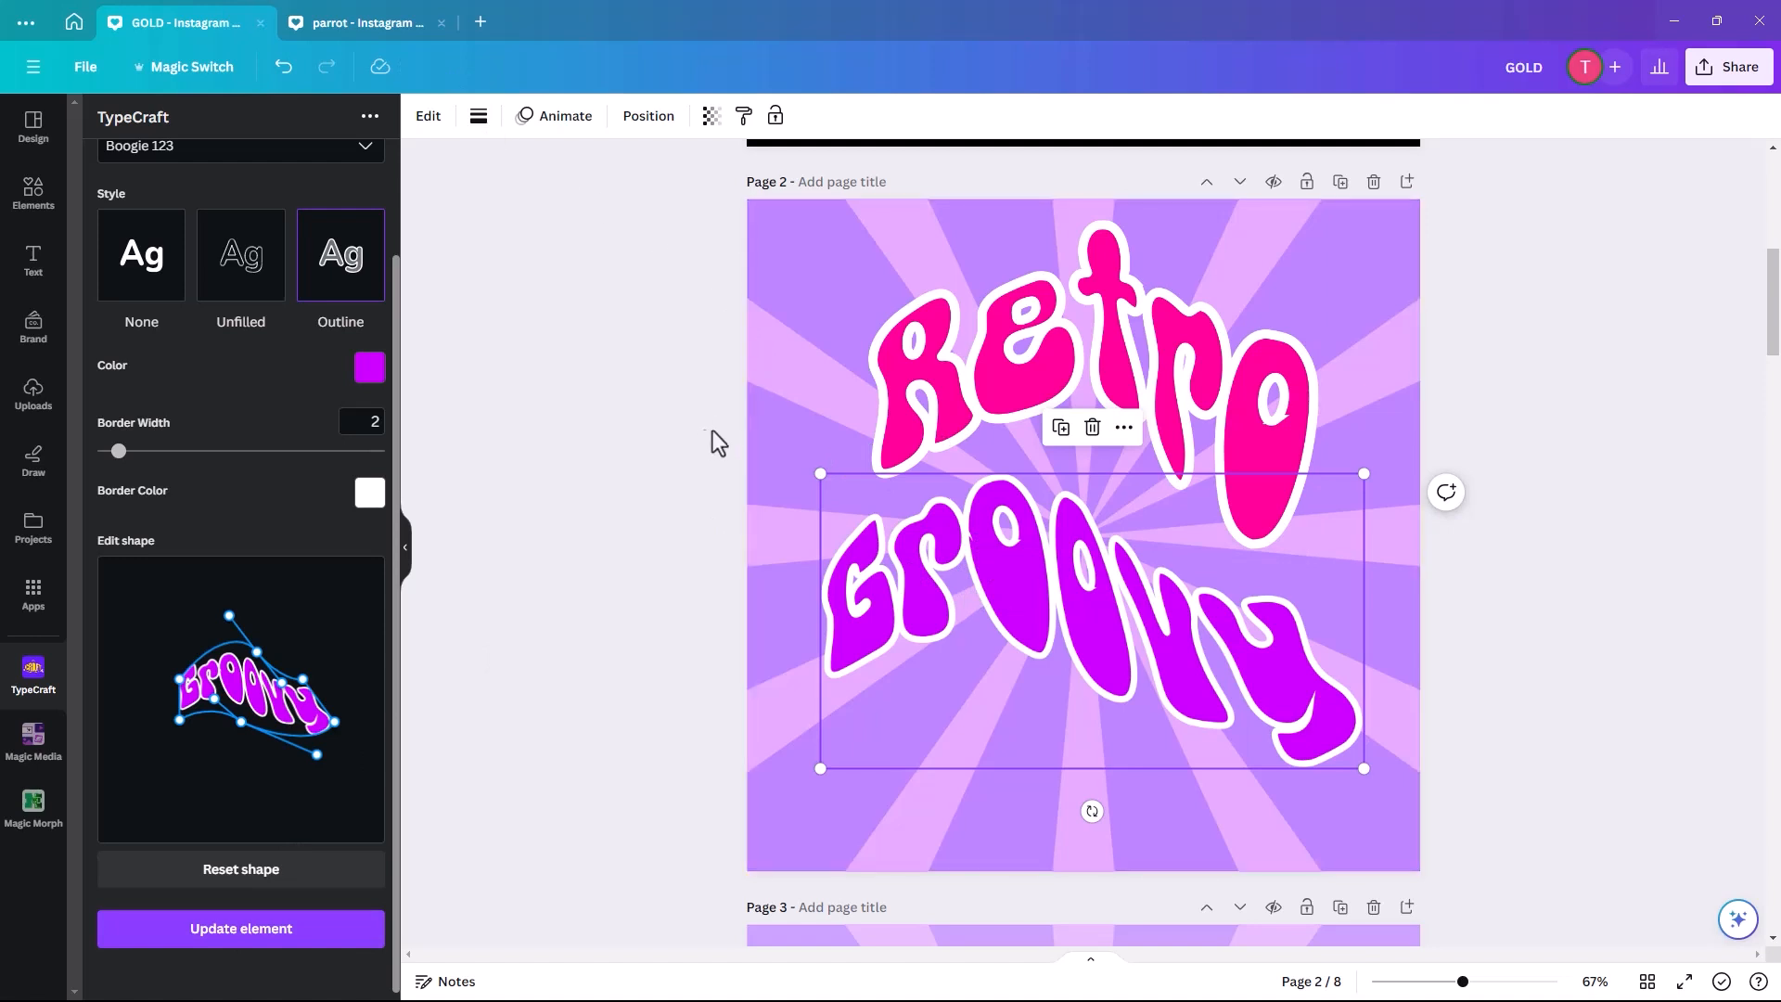
pyautogui.click(698, 450)
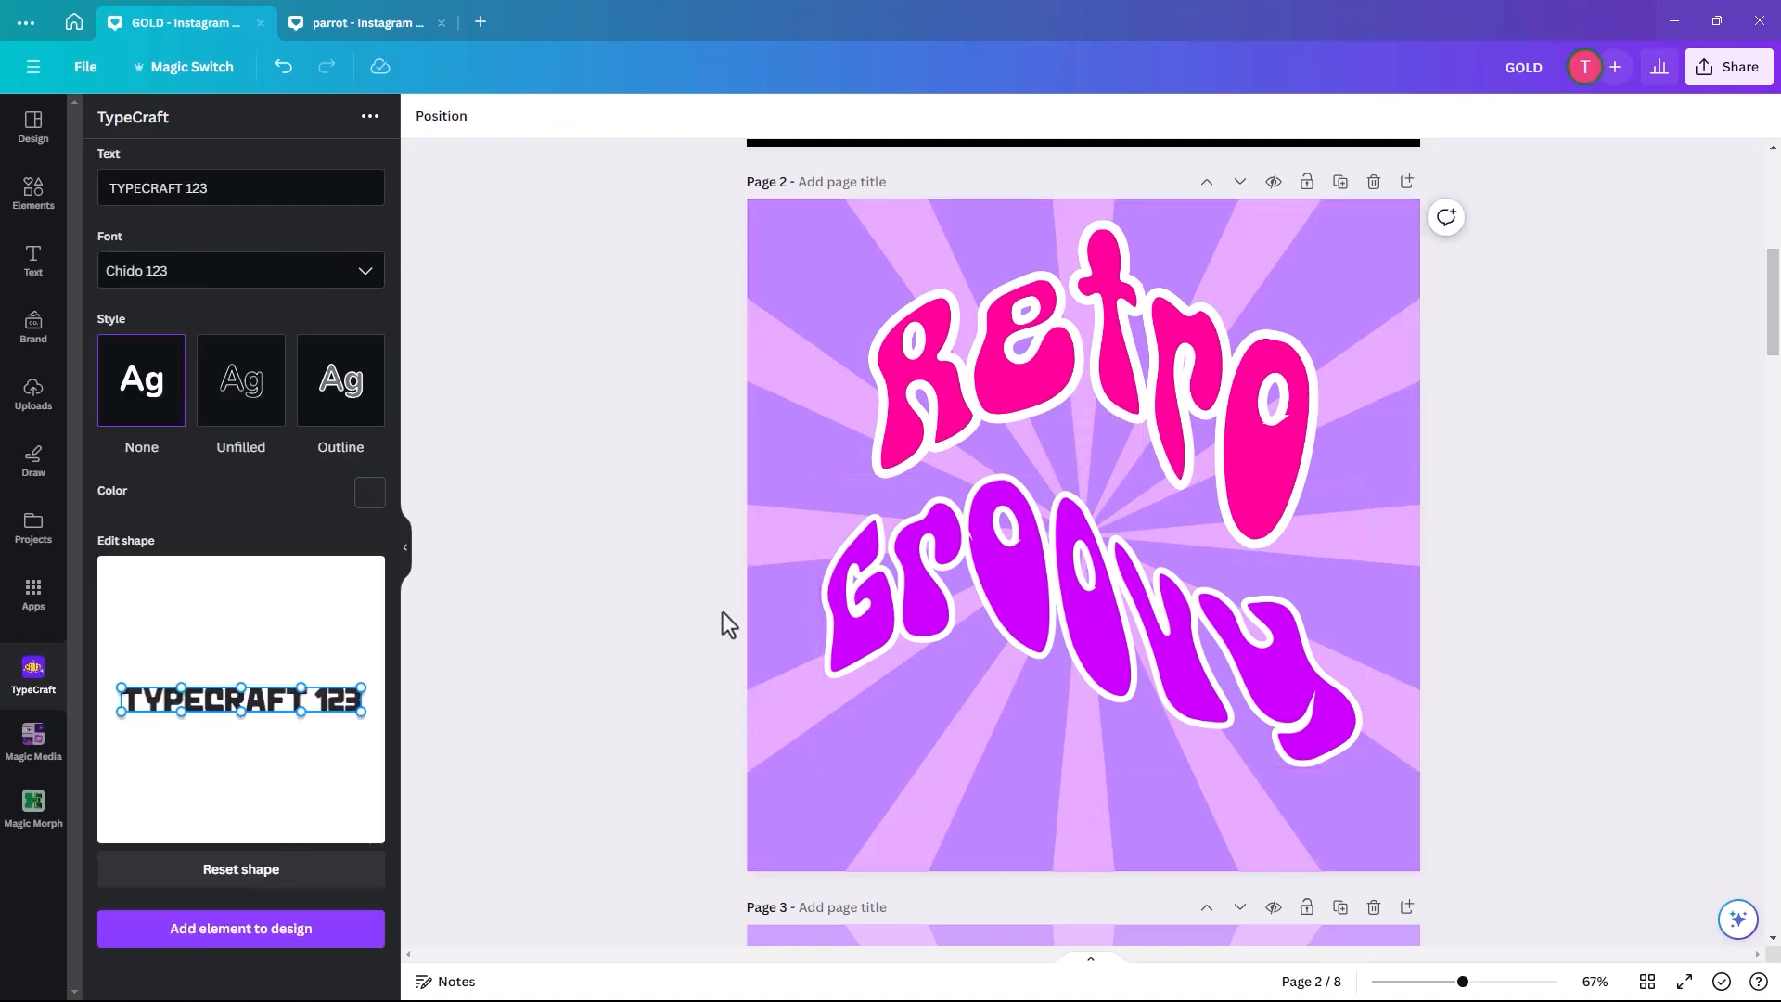
pyautogui.moveTo(1023, 571); pyautogui.dragTo(1034, 566)
pyautogui.click(628, 576)
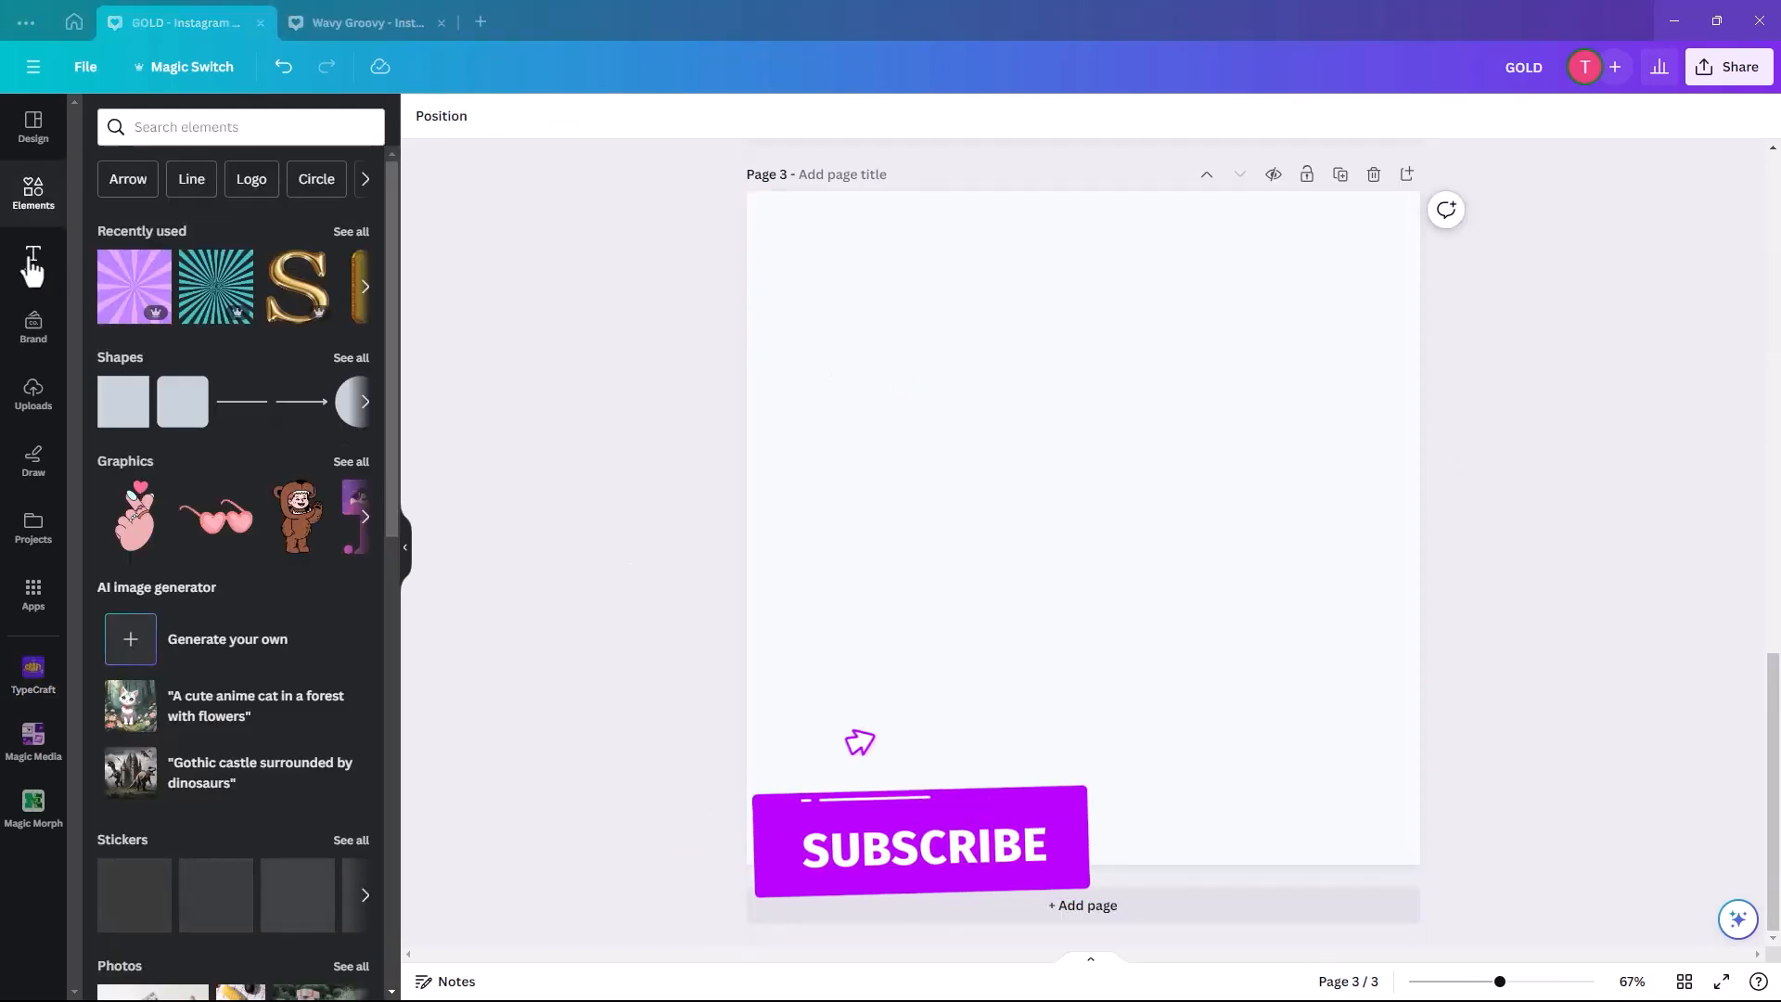
# Add a text box reading "Wavy" to the blank page 3 and enlarge it to a font size of about 154.
pyautogui.click(34, 263)
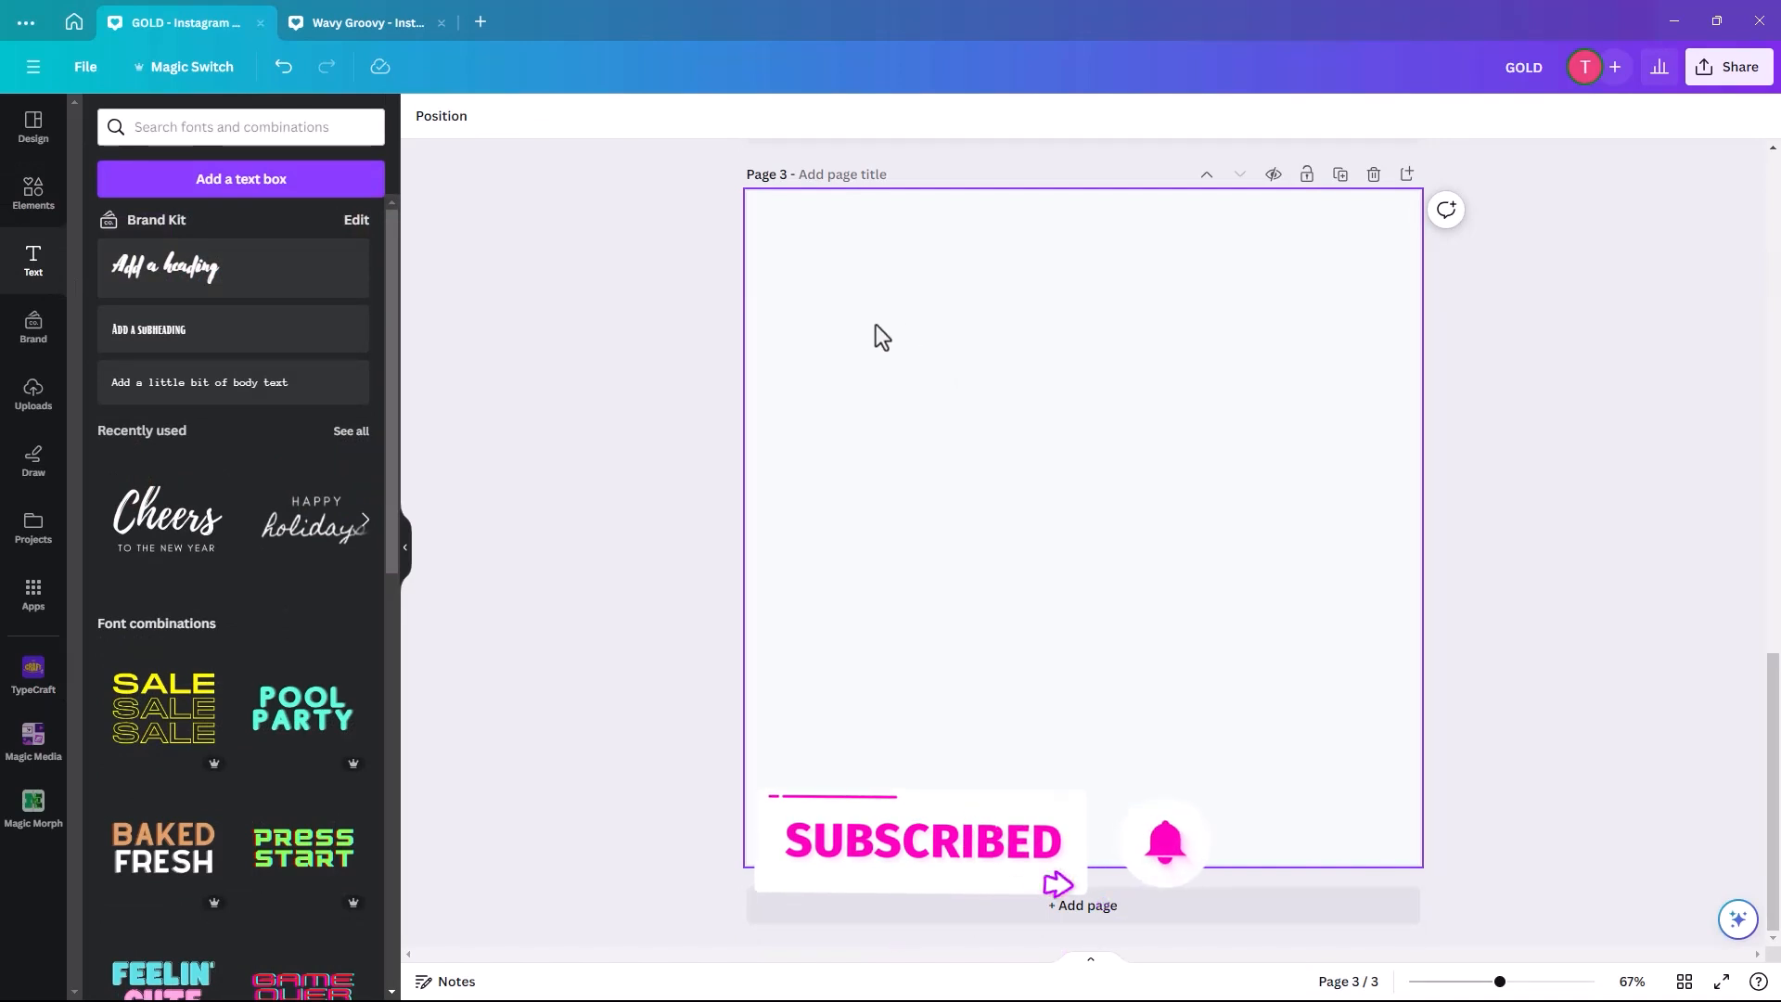
pyautogui.click(297, 189)
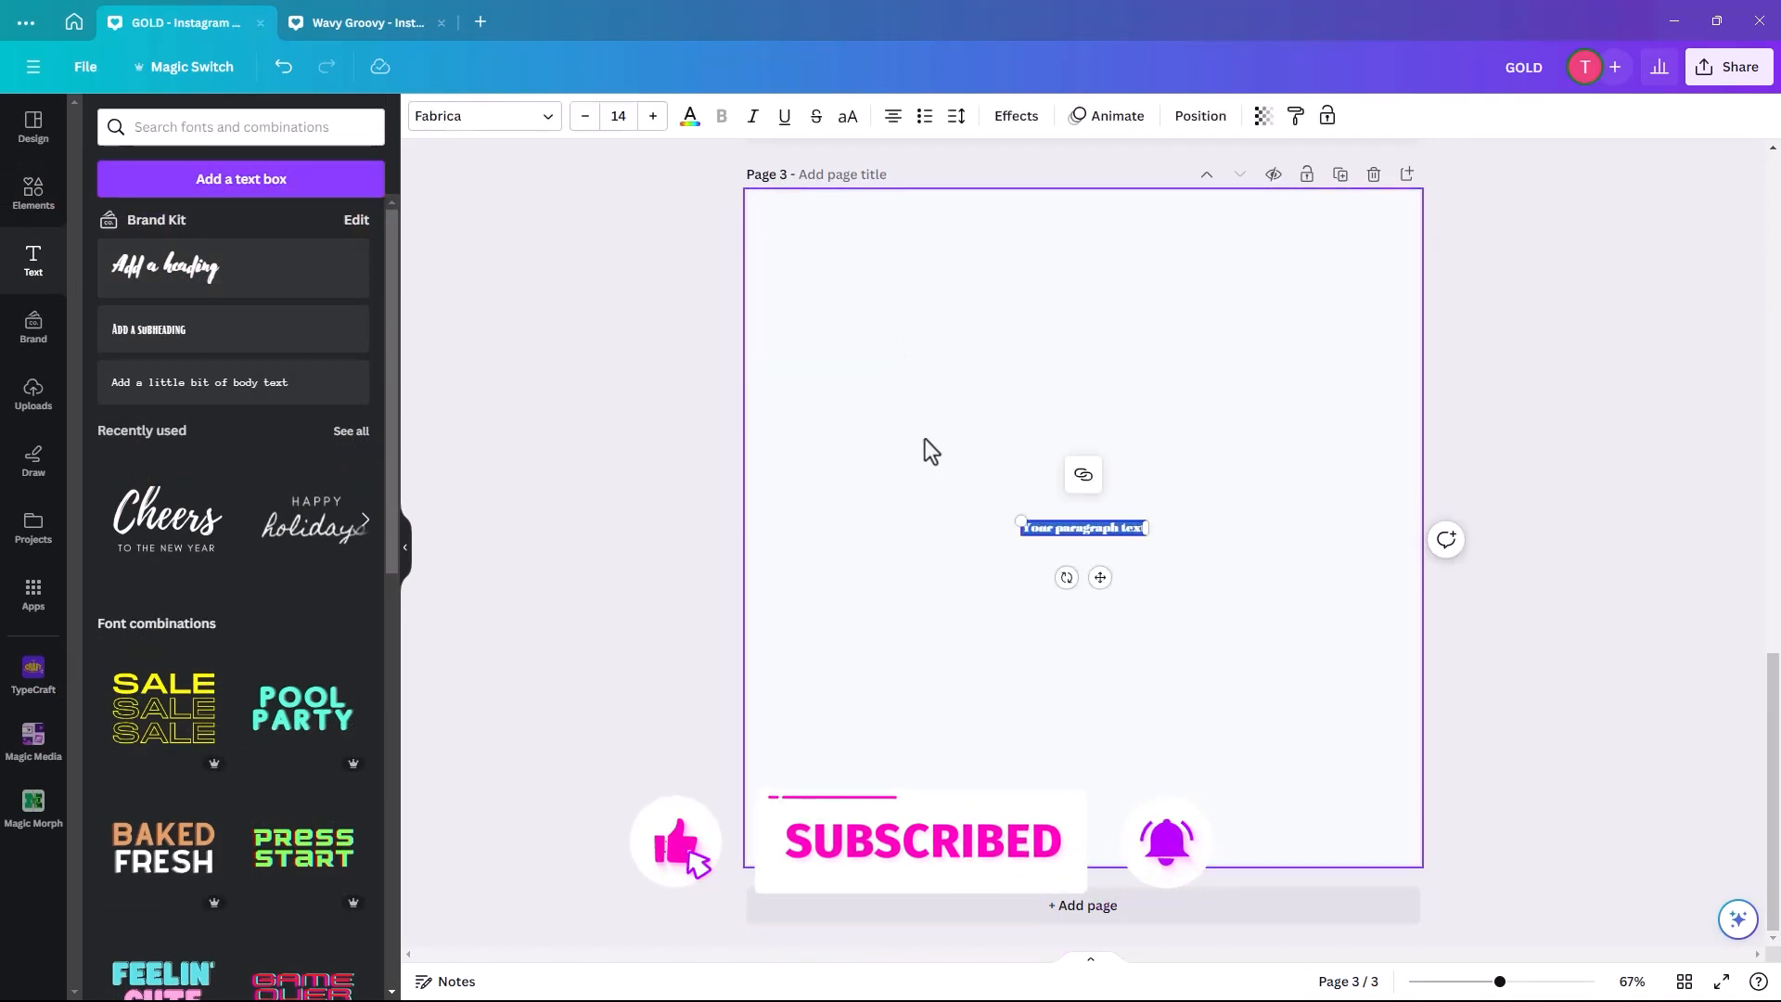
pyautogui.write('Wavy')
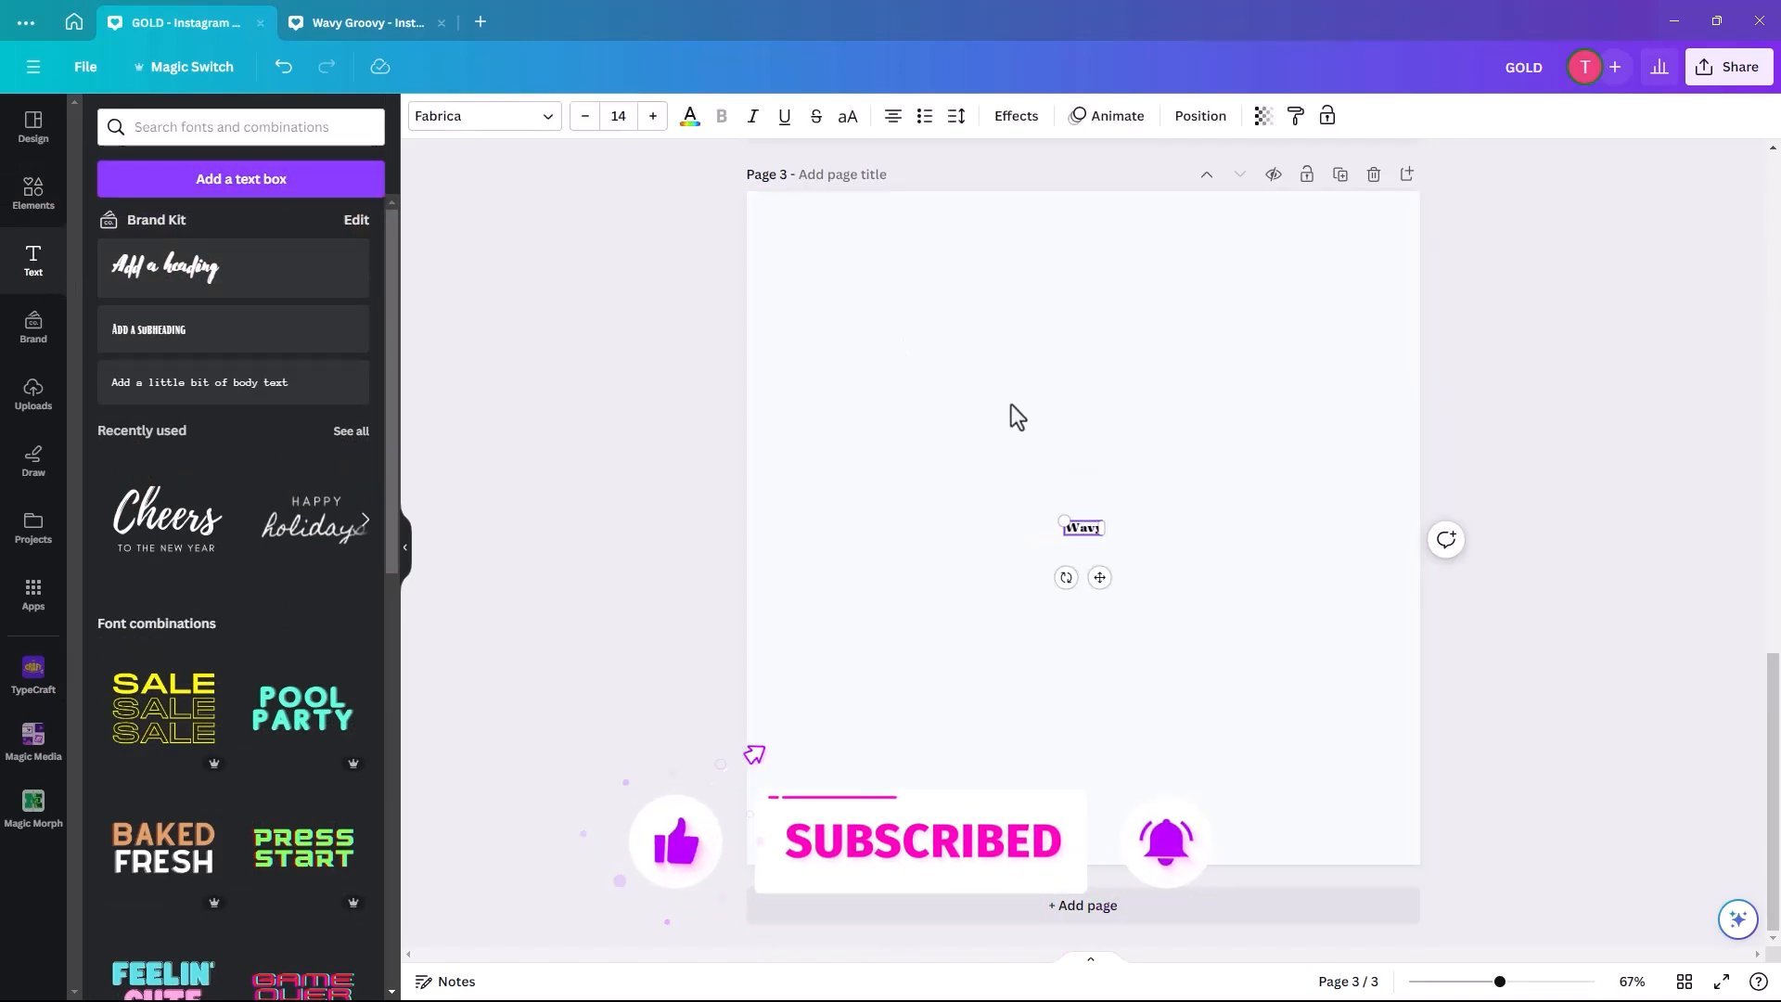
pyautogui.moveTo(1062, 521)
pyautogui.mouseDown()
pyautogui.moveTo(823, 398)
pyautogui.moveTo(814, 430)
pyautogui.mouseUp()
pyautogui.moveTo(1102, 535)
pyautogui.mouseDown()
pyautogui.moveTo(1129, 581)
pyautogui.moveTo(1216, 628)
pyautogui.moveTo(1233, 589)
pyautogui.mouseUp()
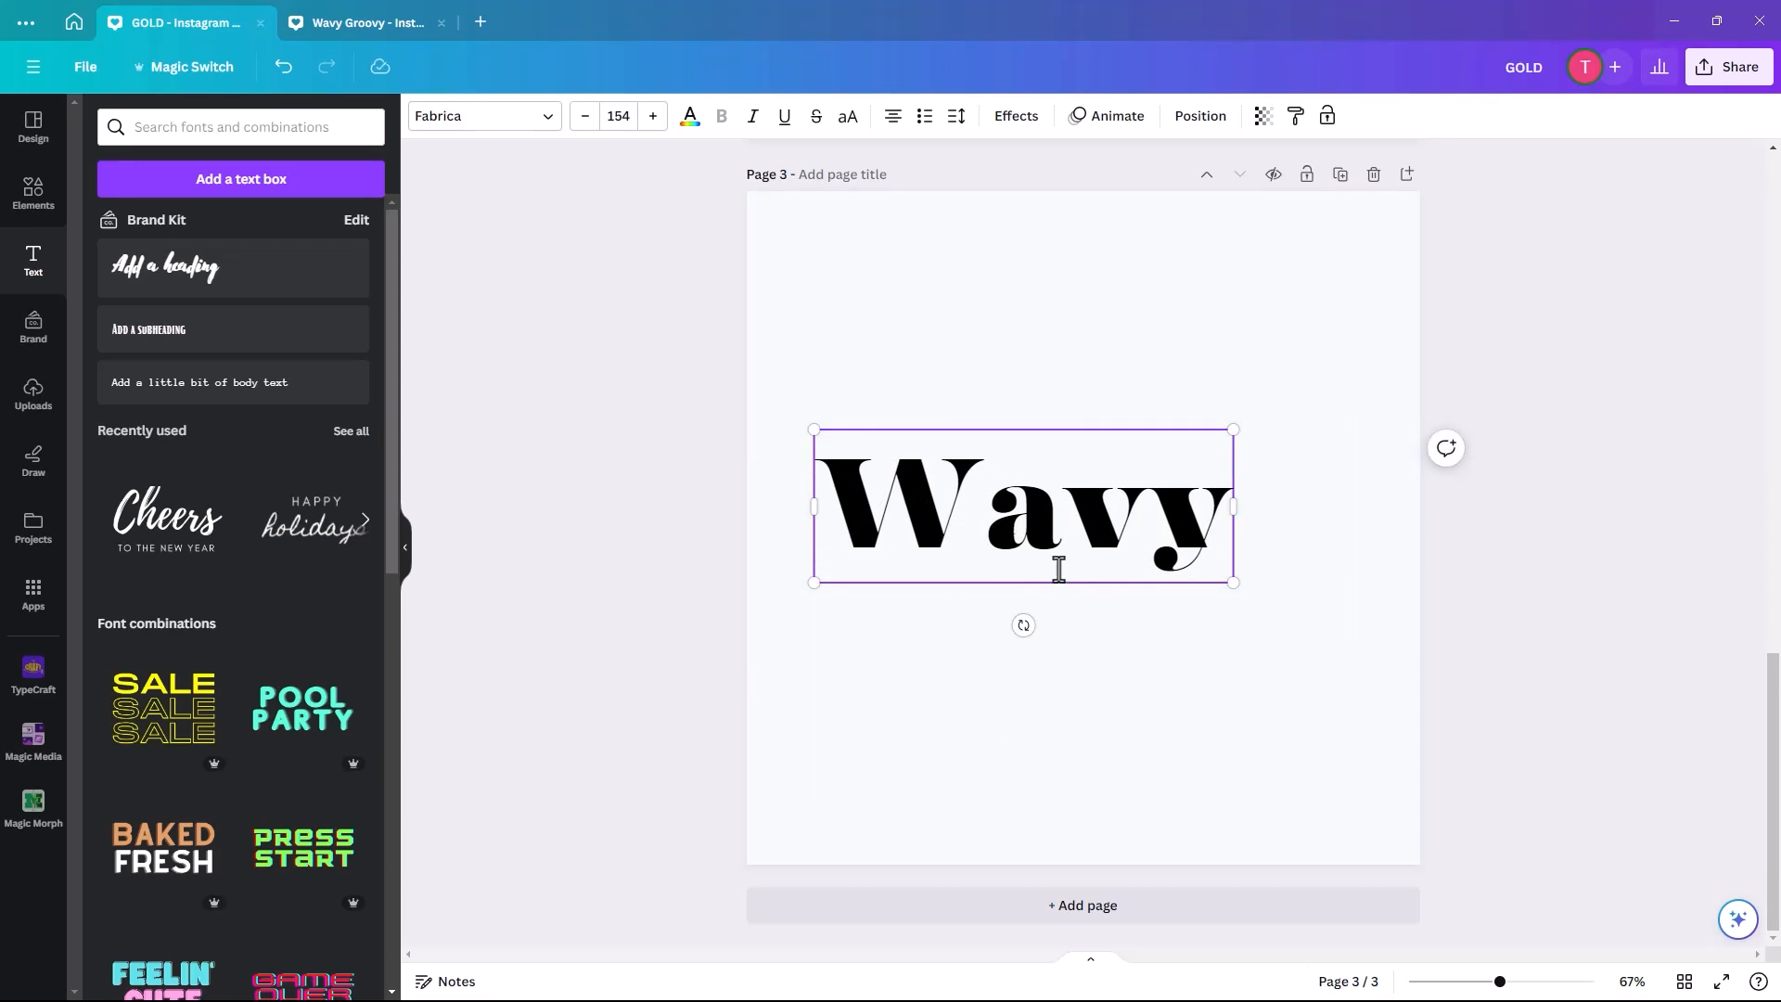
# Duplicate the "Wavy" text box directly beneath the original and change the copy's text to "Groovy".
pyautogui.click(1064, 672)
pyautogui.moveTo(1051, 546)
pyautogui.mouseDown()
pyautogui.moveTo(1112, 434)
pyautogui.moveTo(1099, 405)
pyautogui.moveTo(1001, 612)
pyautogui.moveTo(1049, 599)
pyautogui.mouseUp()
pyautogui.click(1064, 245)
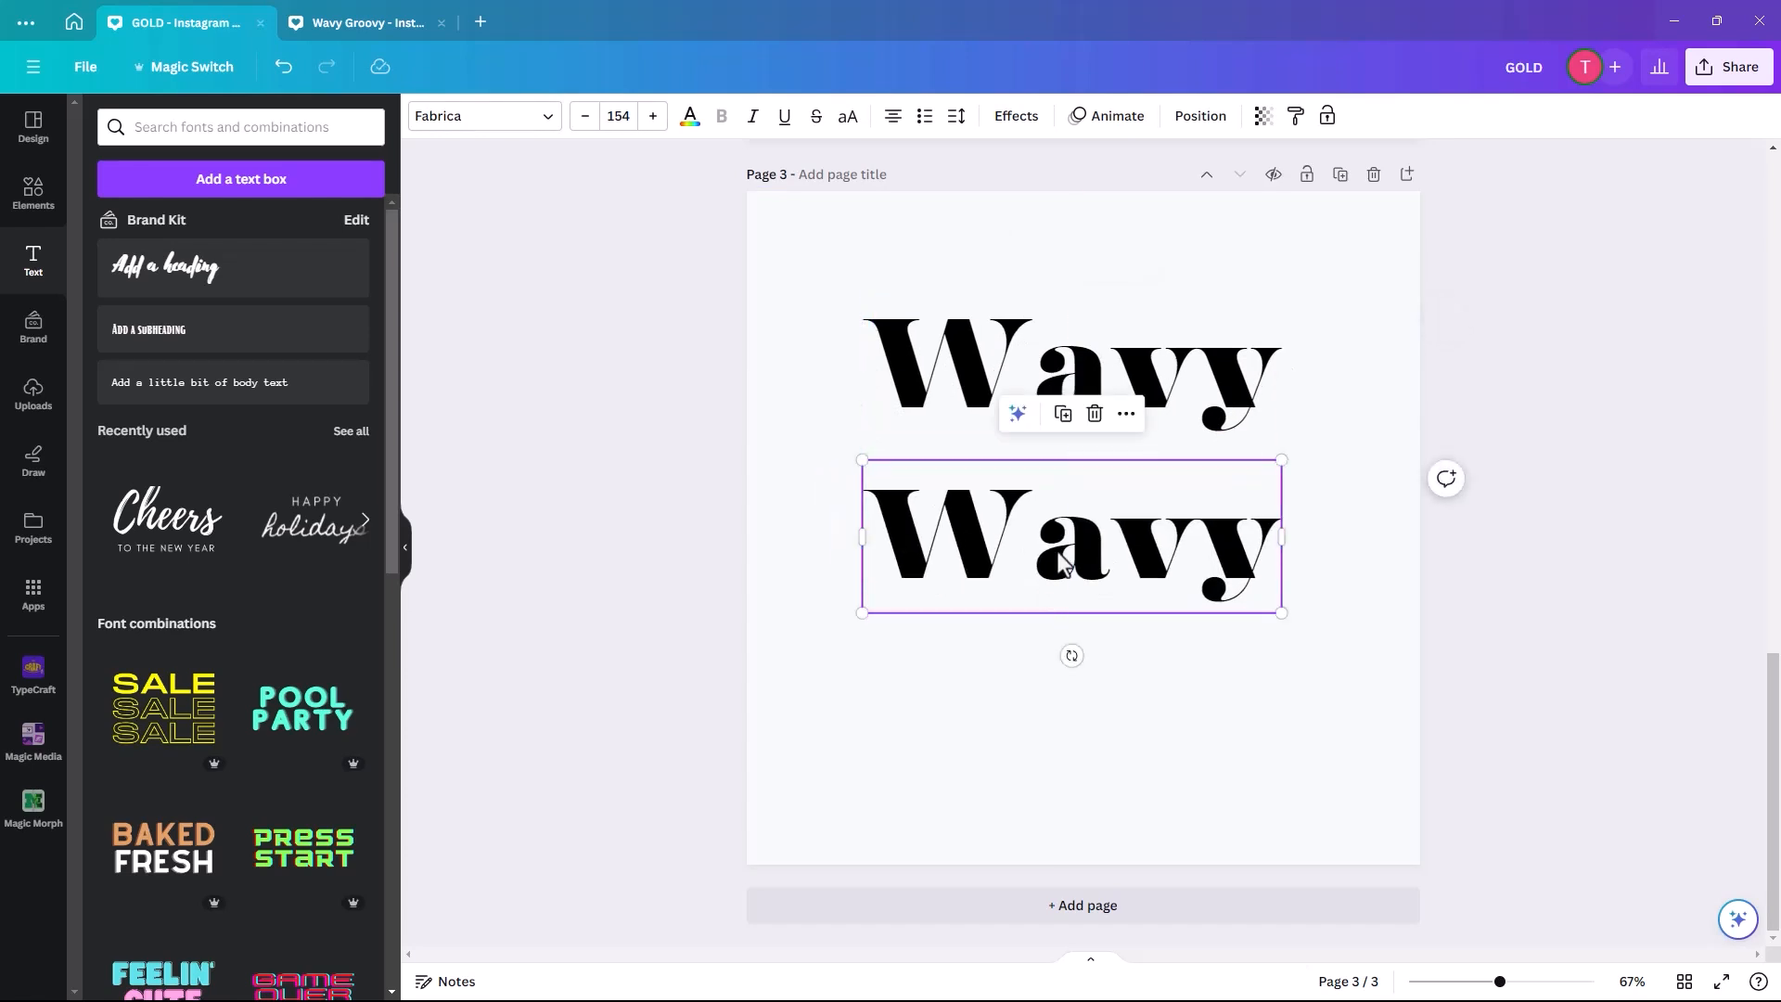
pyautogui.doubleClick(1058, 552)
pyautogui.write('Groovy')
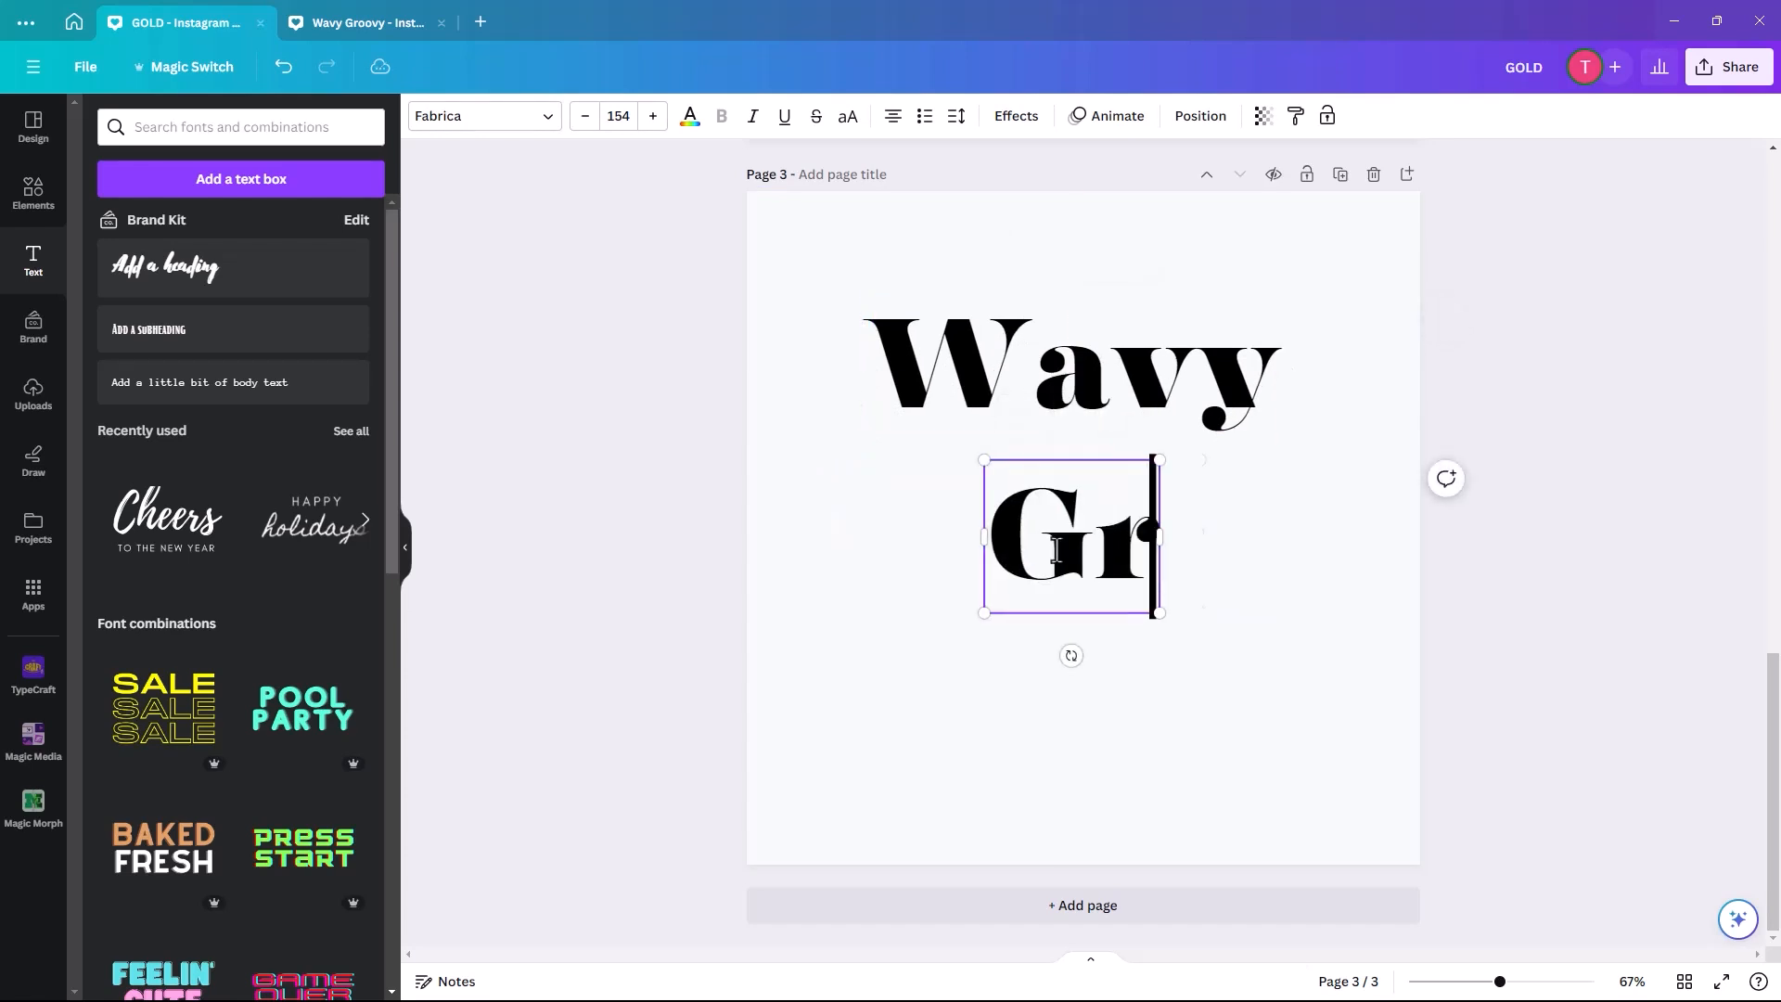
# Centre "Wavy" and "Groovy" horizontally on the page, with "Groovy" moved up close beneath "Wavy".
pyautogui.click(985, 348)
pyautogui.moveTo(1020, 348); pyautogui.dragTo(1008, 341)
pyautogui.moveTo(1126, 568)
pyautogui.mouseDown()
pyautogui.moveTo(1133, 521)
pyautogui.moveTo(1126, 538)
pyautogui.mouseUp()
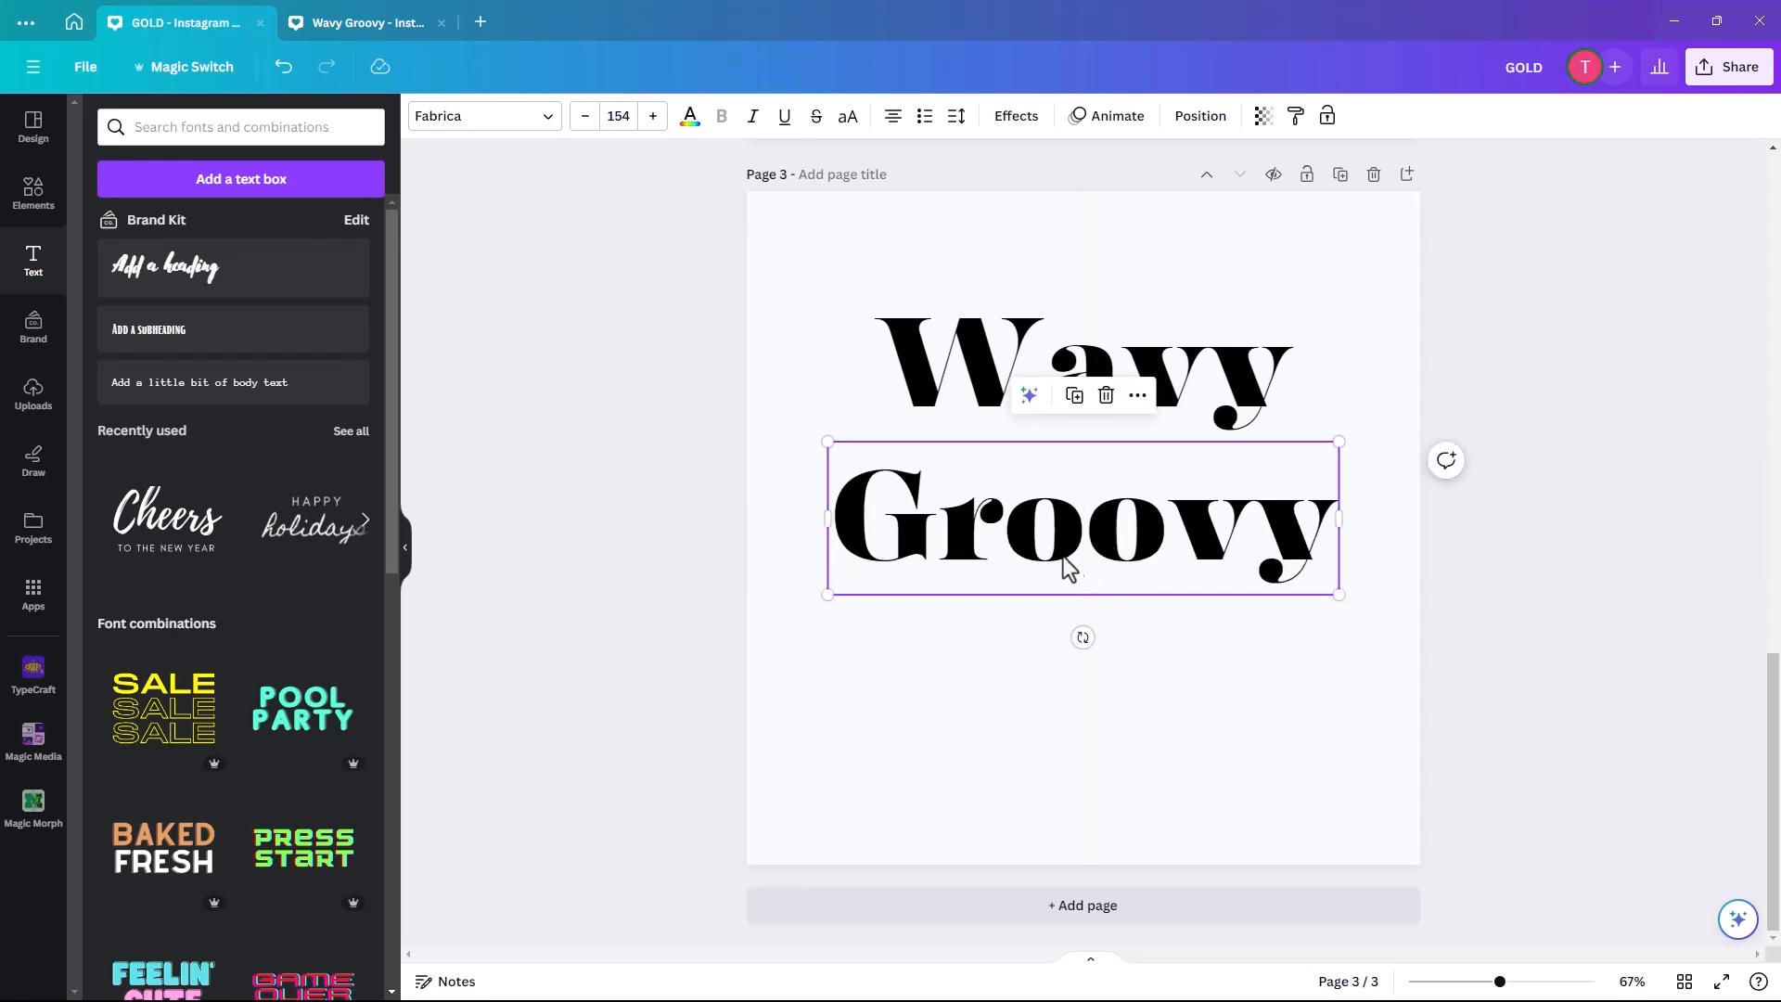
# Find the ITC Bottleneck font by searching for "Bottle" and apply it to the word "Wavy".
pyautogui.click(1227, 406)
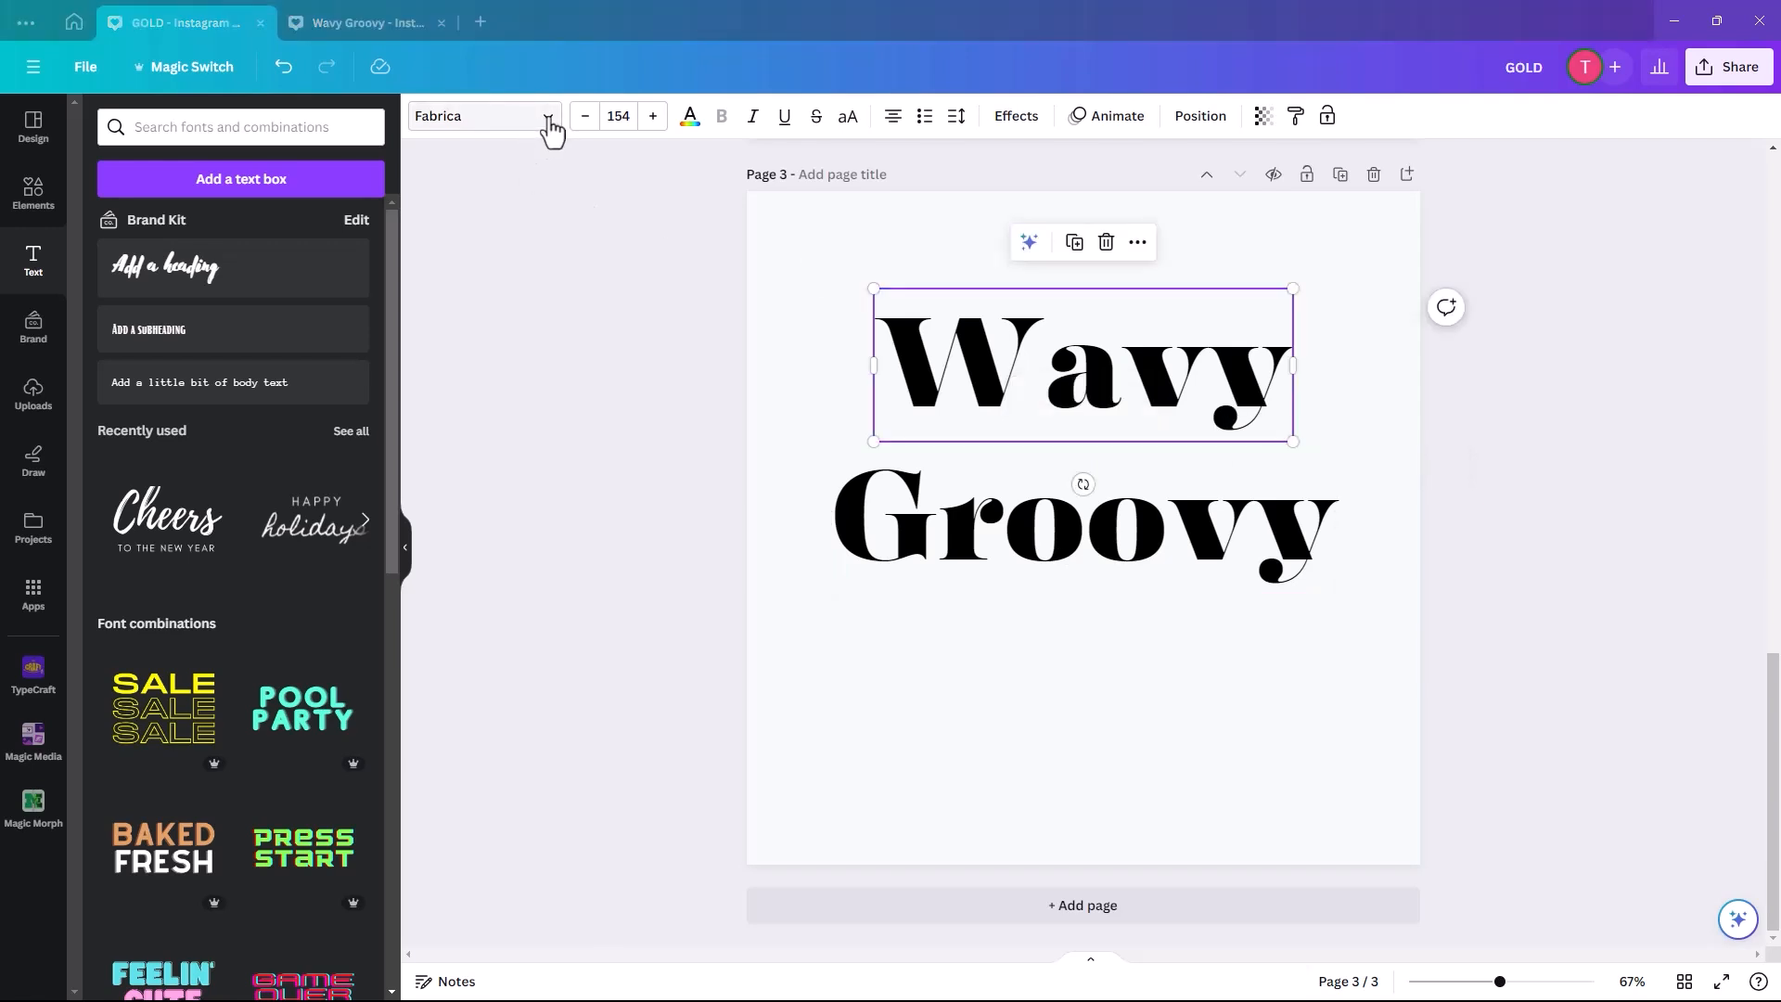
pyautogui.click(547, 130)
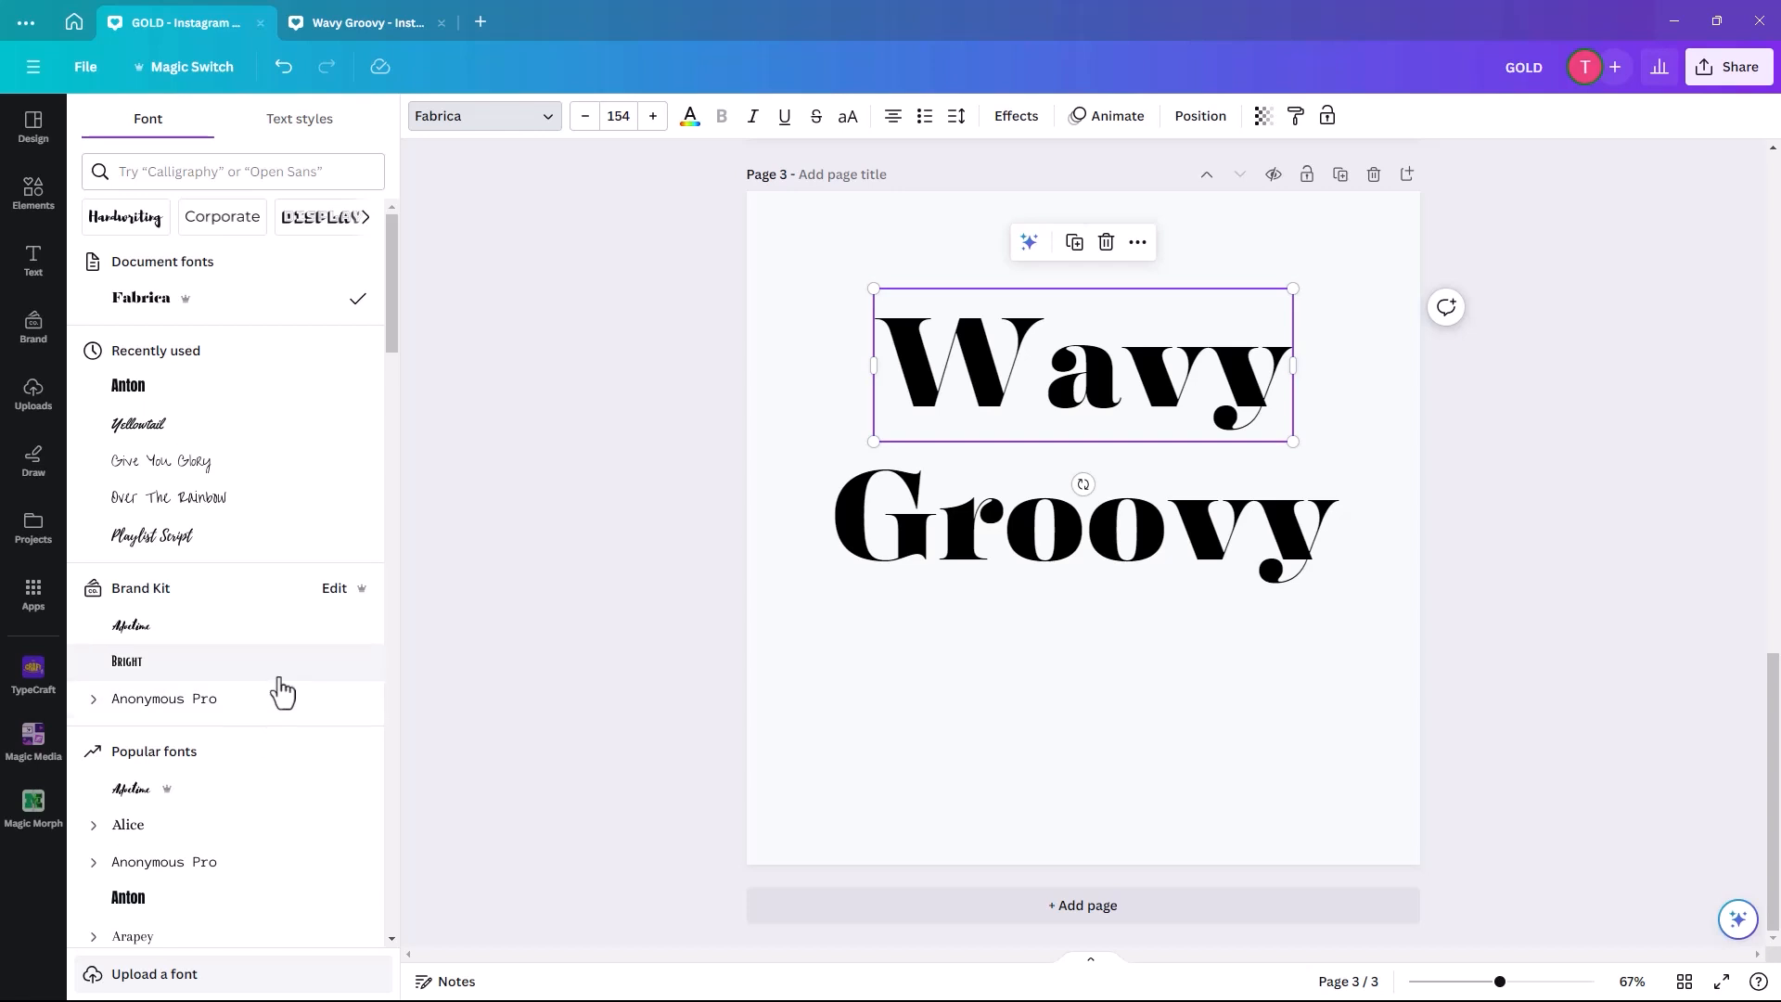
pyautogui.click(262, 175)
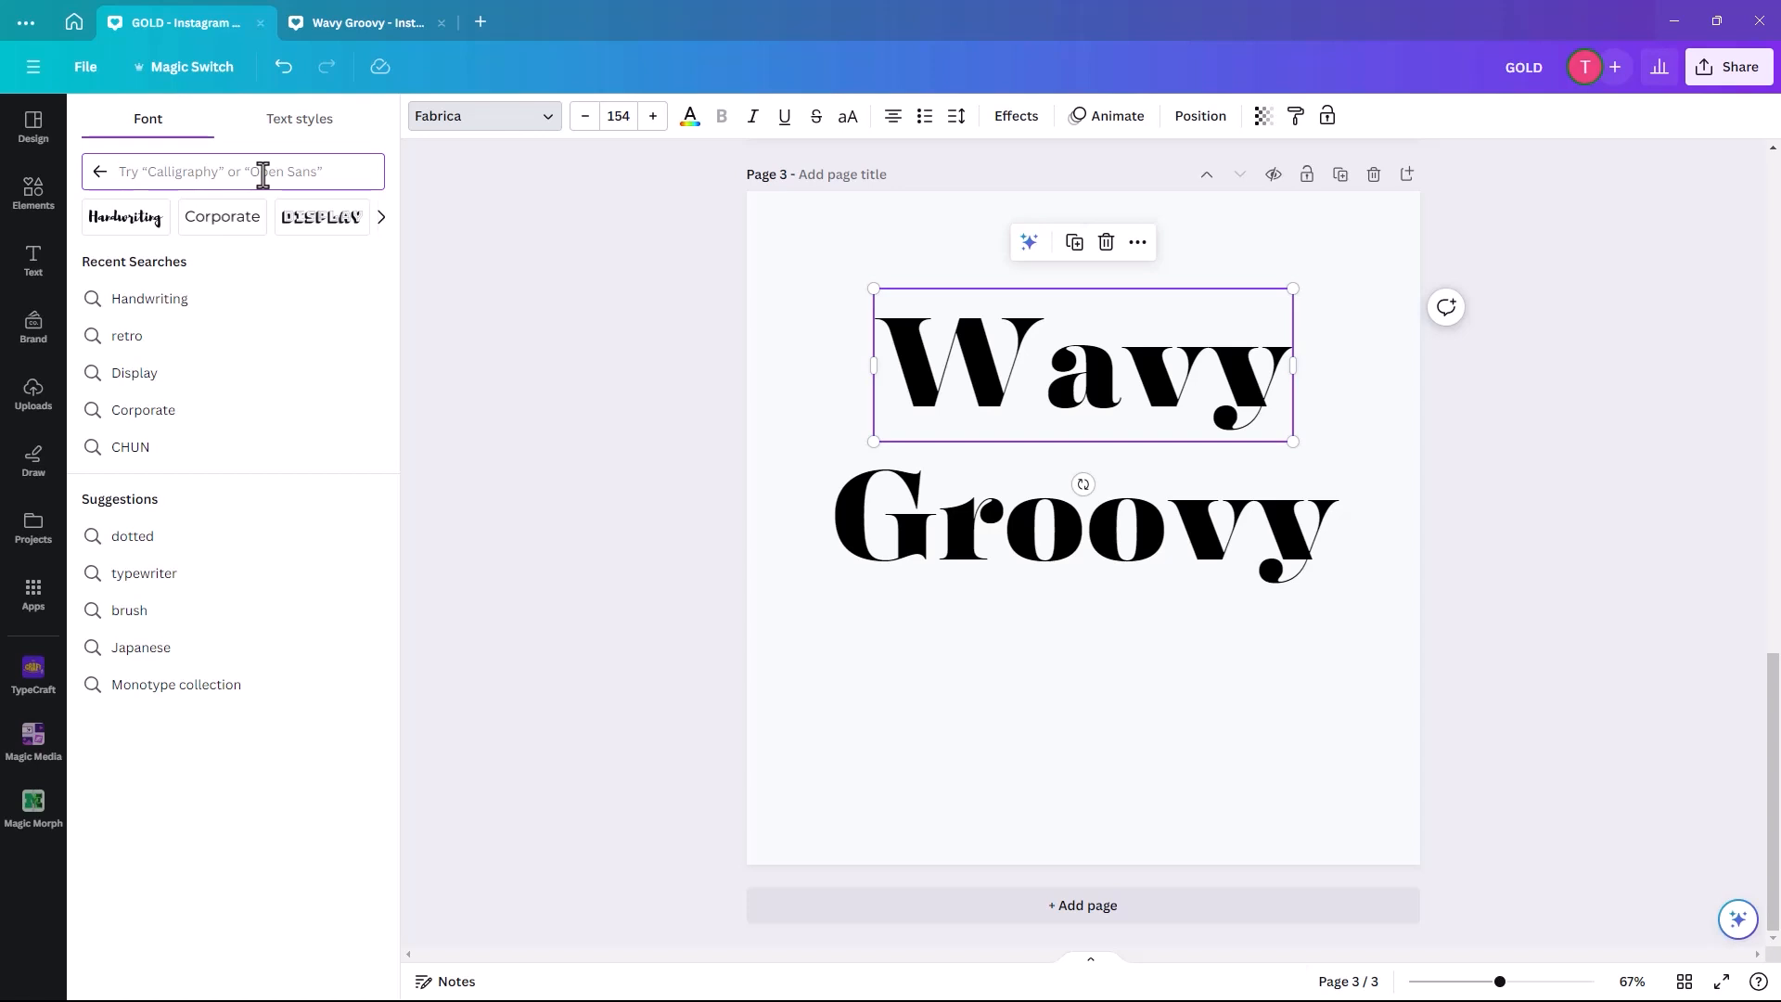
pyautogui.write('Bottle')
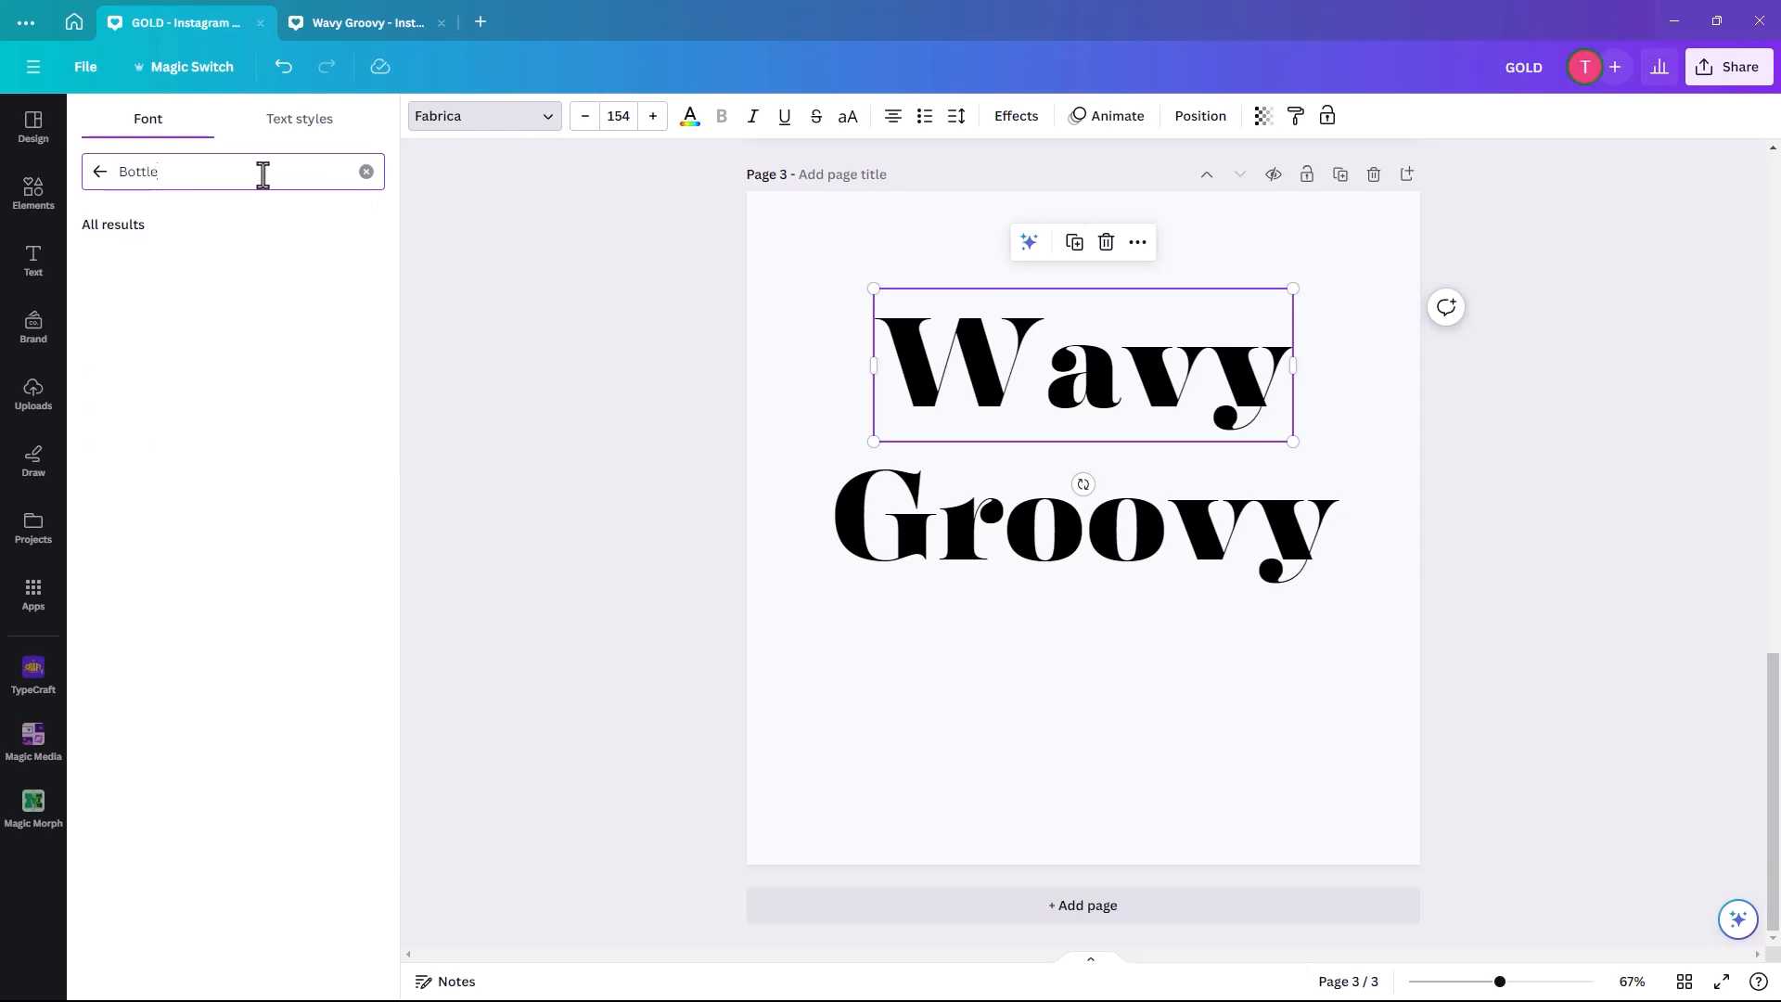
pyautogui.click(183, 271)
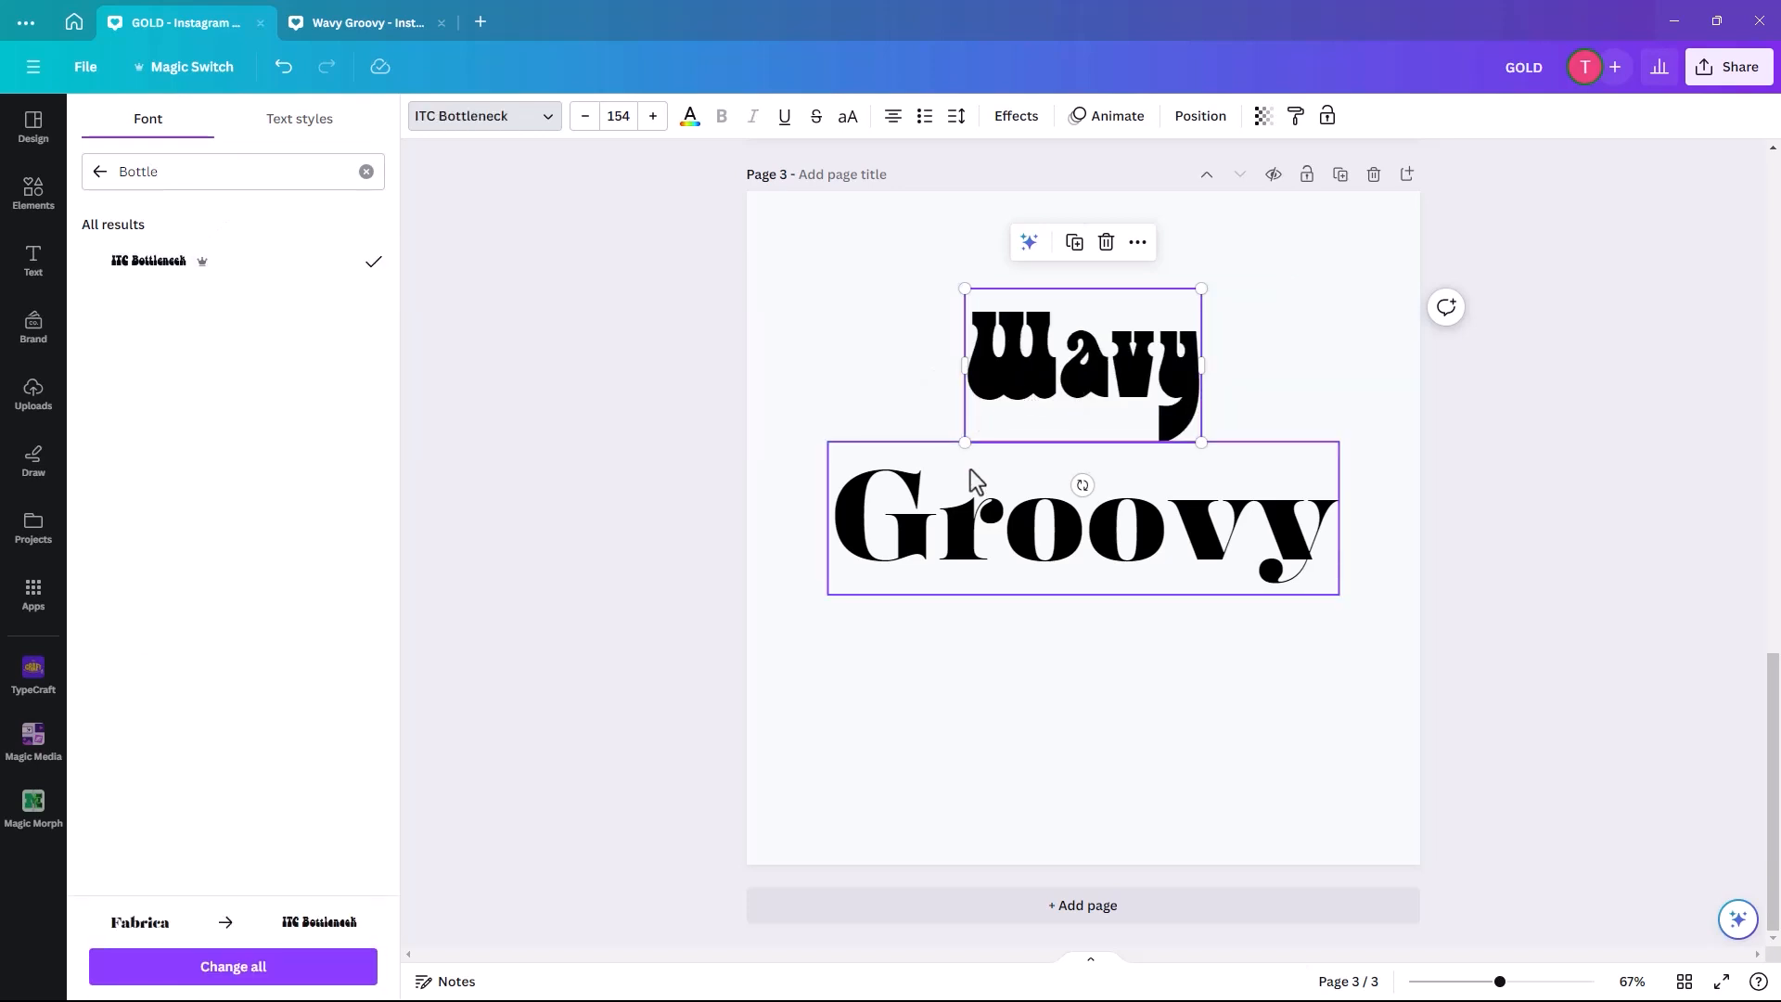
# Enlarge "Wavy" to a font size of about 314 and position it in the upper part of the page.
pyautogui.moveTo(962, 443); pyautogui.dragTo(770, 569)
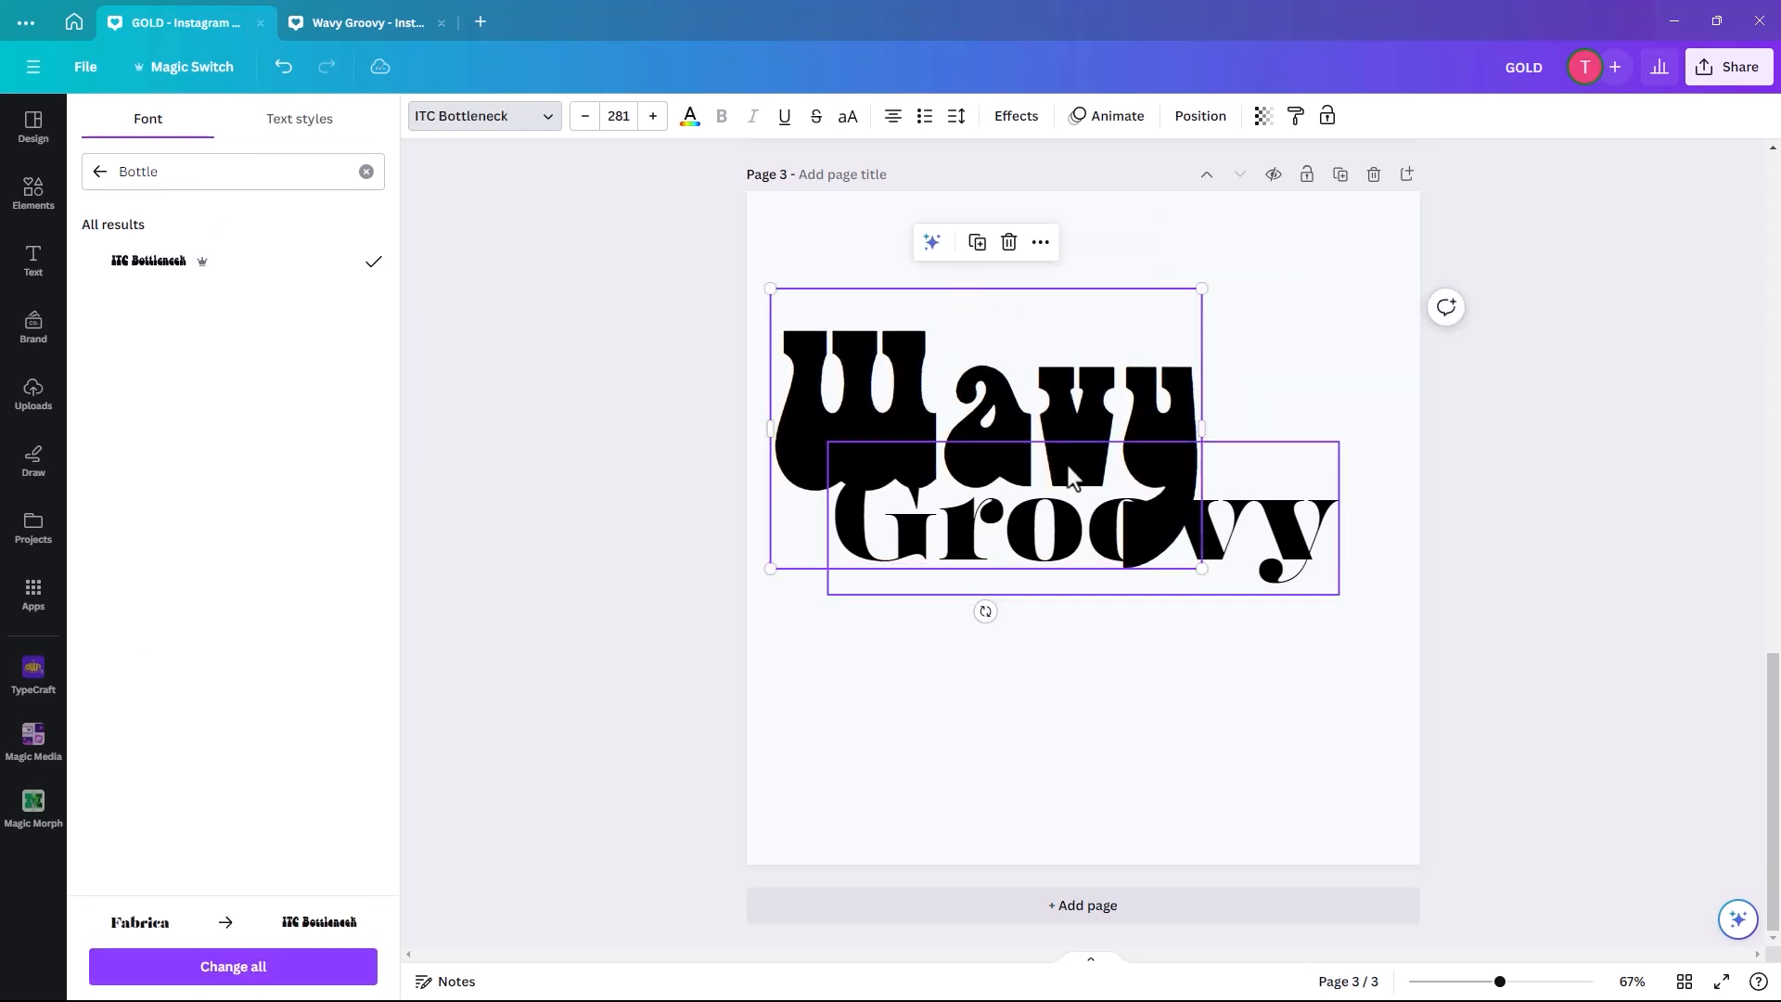
pyautogui.moveTo(1078, 394)
pyautogui.mouseDown()
pyautogui.moveTo(1141, 350)
pyautogui.moveTo(1142, 326)
pyautogui.mouseUp()
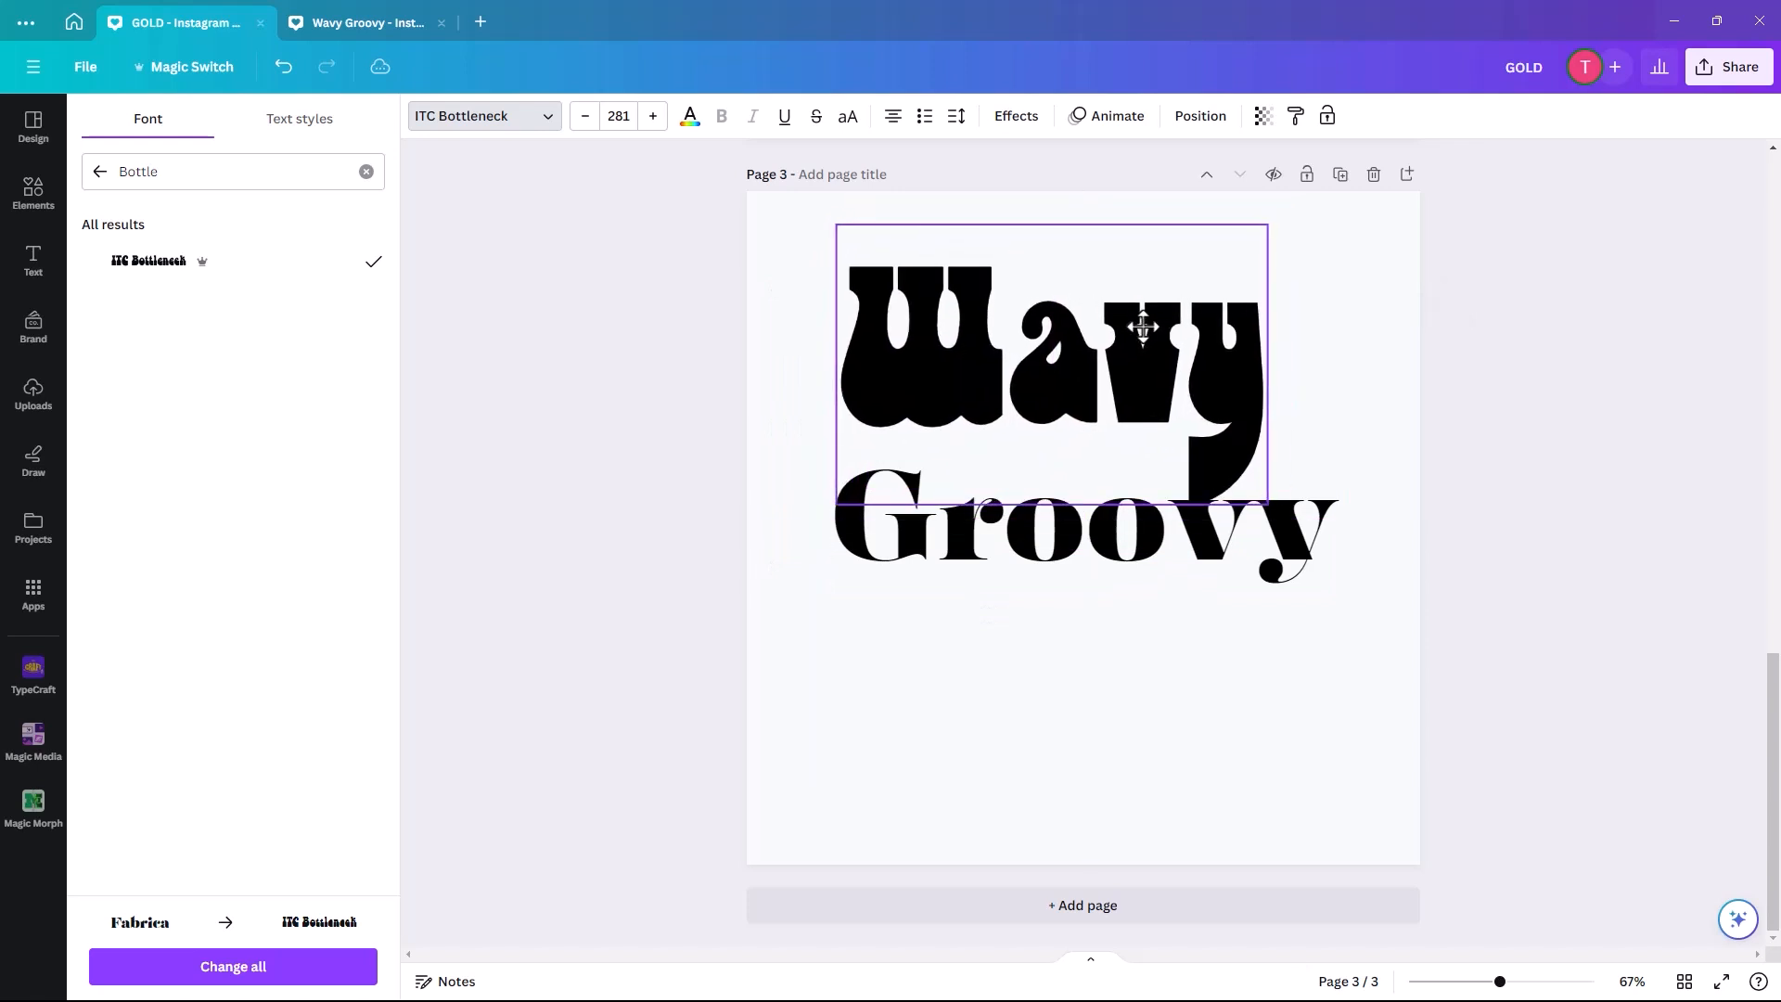
pyautogui.moveTo(1267, 504); pyautogui.dragTo(1308, 538)
# Set "Groovy" in ITC Bottleneck, enlarge it to a font size of about 304 and centre it below "Wavy".
pyautogui.moveTo(1174, 583); pyautogui.dragTo(1168, 649)
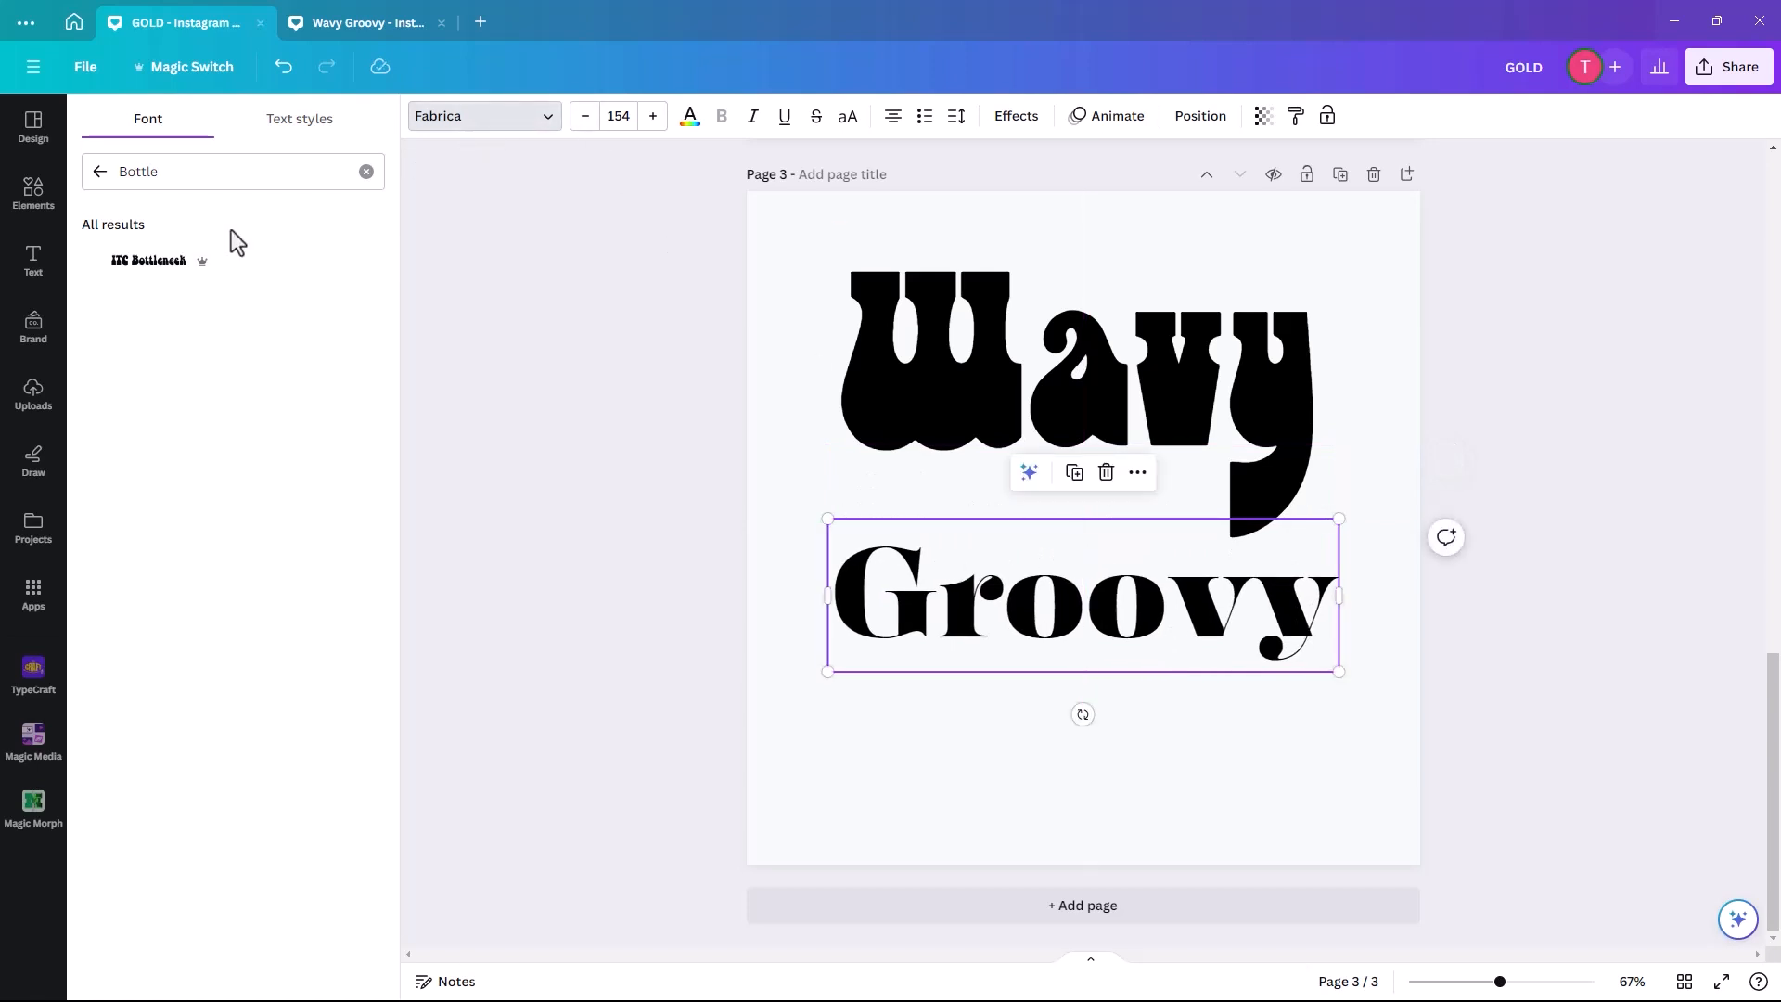
pyautogui.click(176, 264)
pyautogui.moveTo(936, 520); pyautogui.dragTo(772, 434)
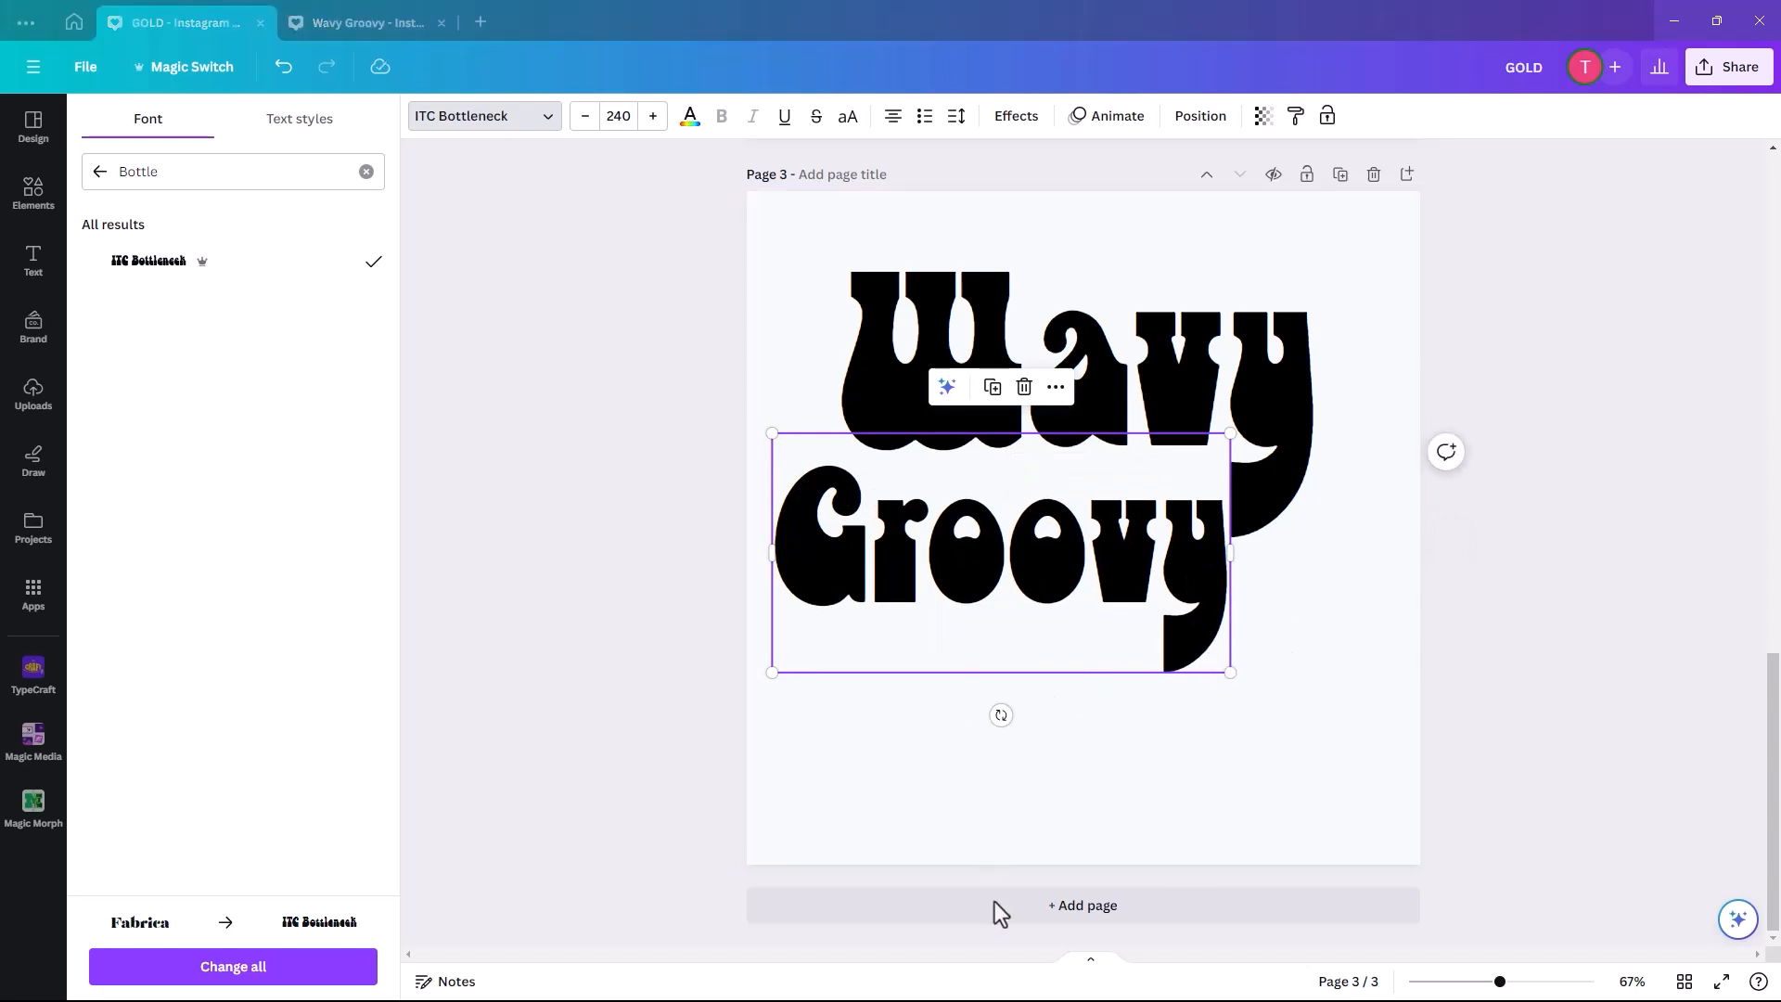
pyautogui.moveTo(1230, 672); pyautogui.dragTo(1332, 775)
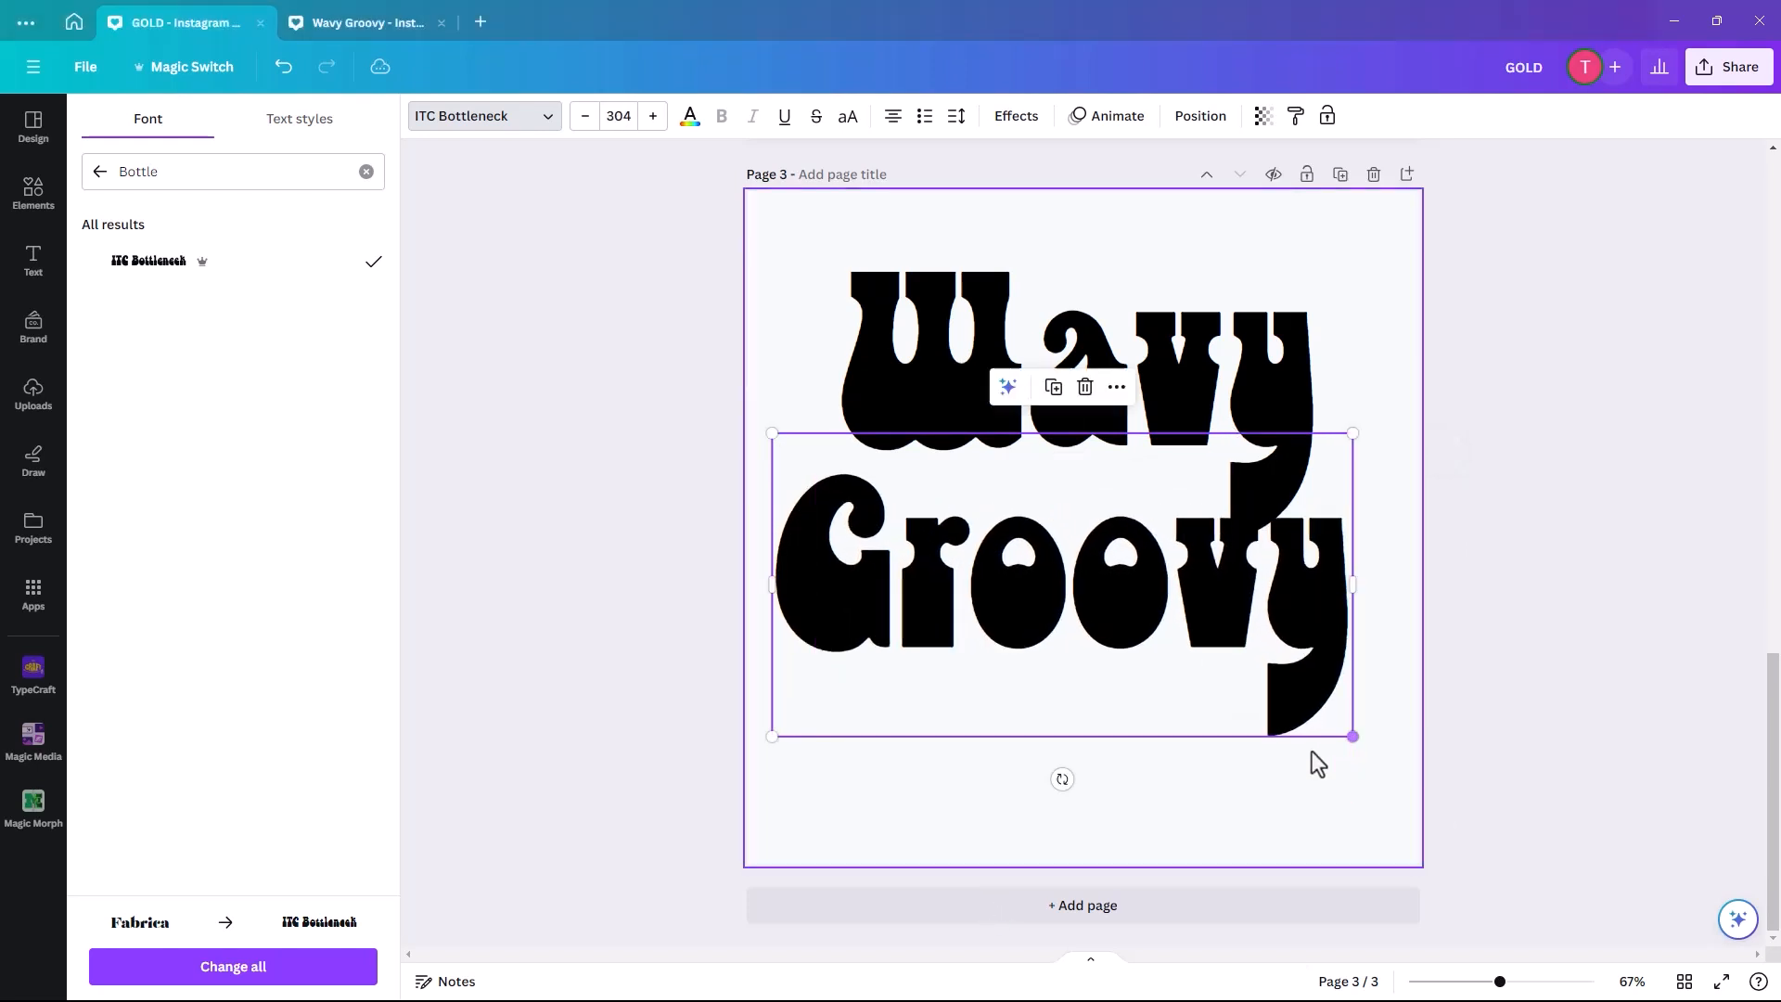
pyautogui.moveTo(1193, 588)
pyautogui.mouseDown()
pyautogui.moveTo(1185, 659)
pyautogui.moveTo(1199, 652)
pyautogui.mouseUp()
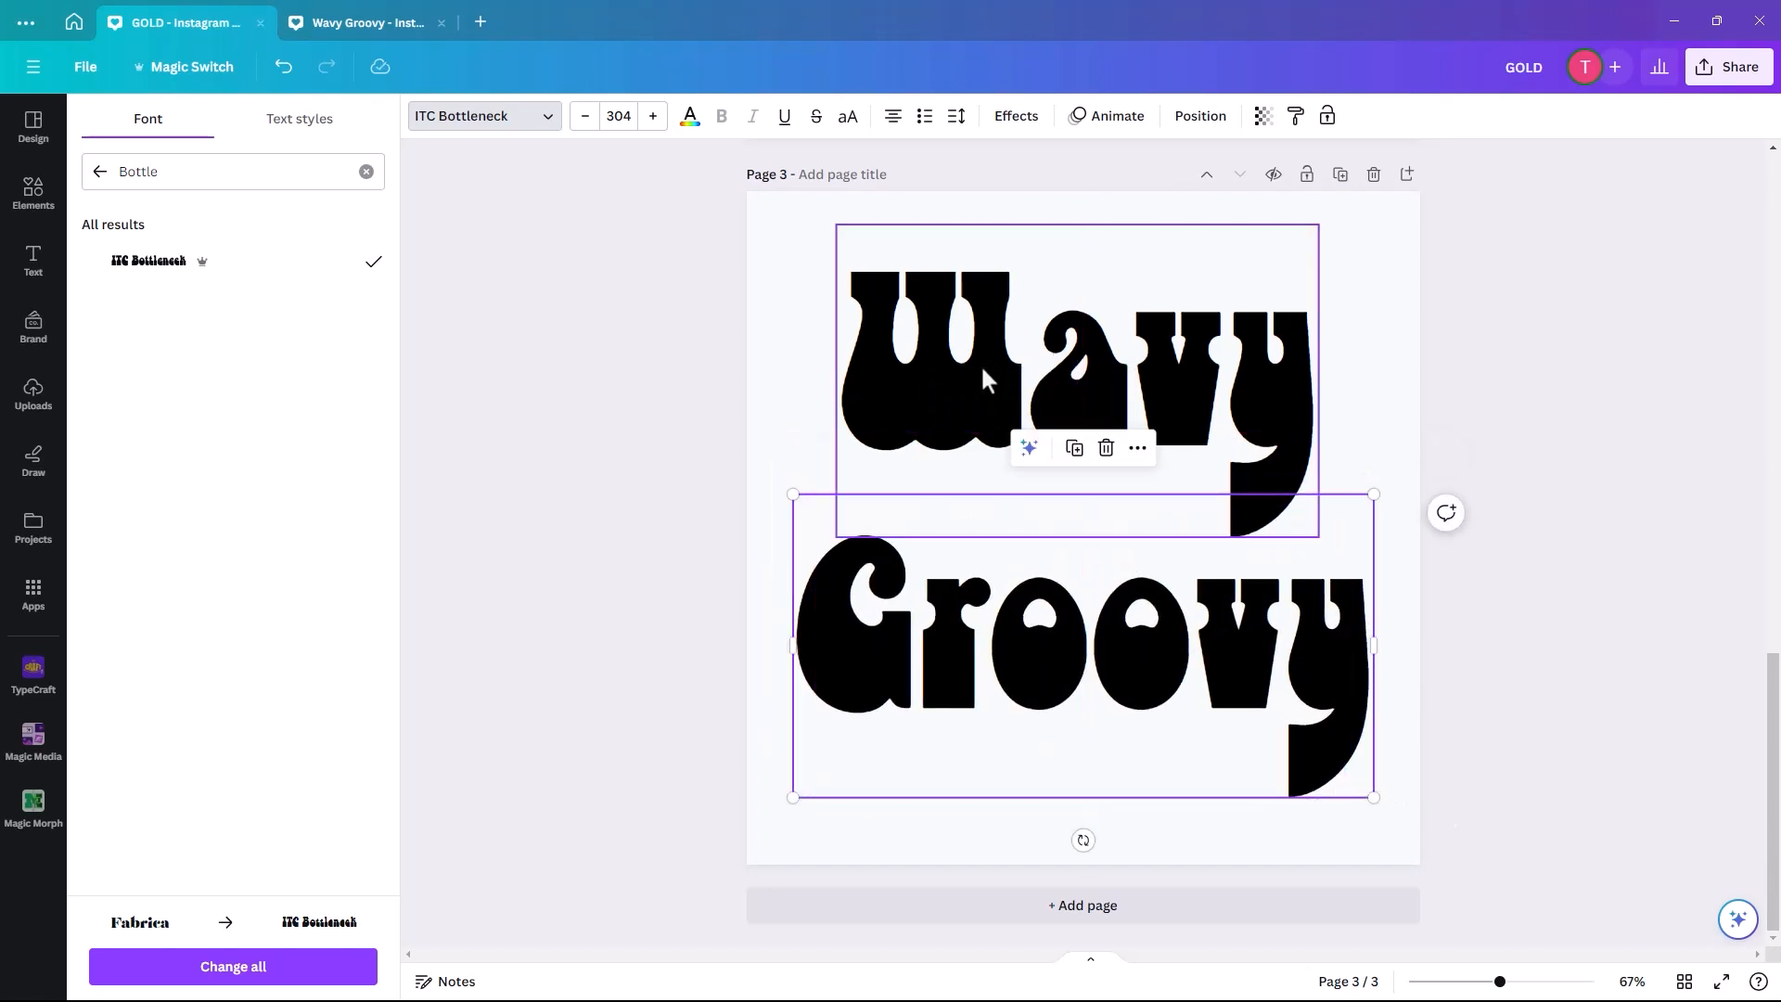
# Color "Groovy" with the Brand Kit pink and "Wavy" with the Brand Kit purple.
pyautogui.click(686, 118)
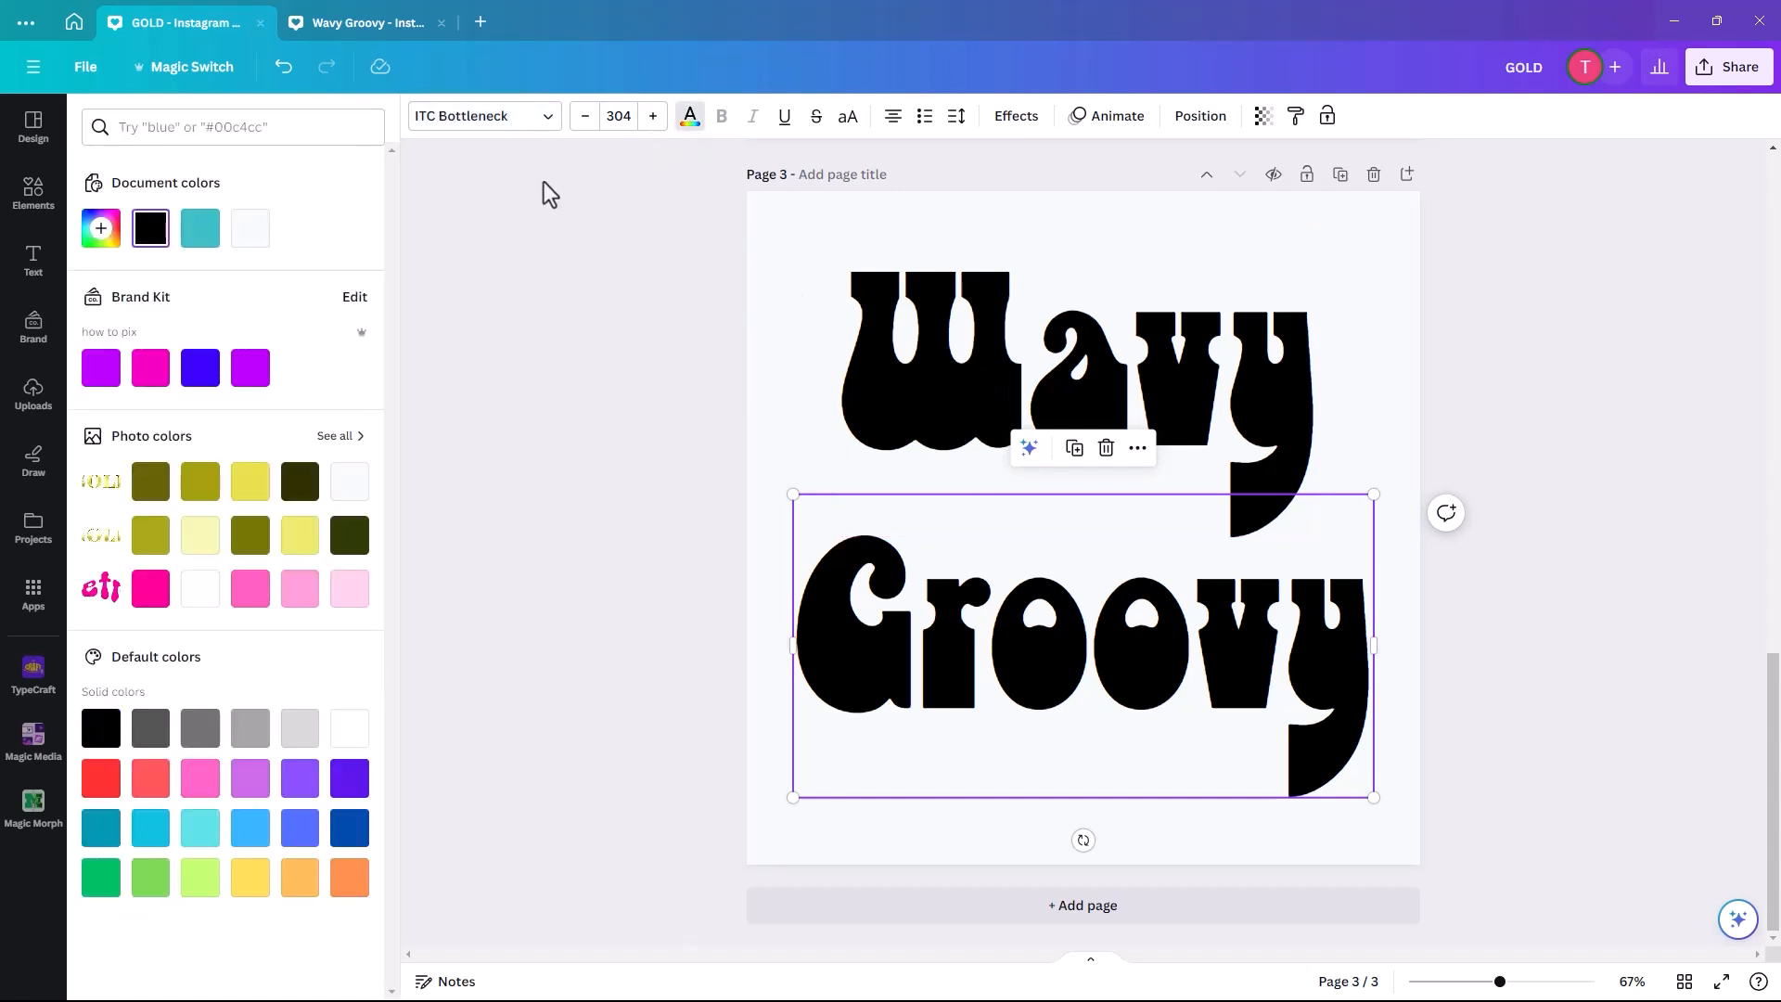
pyautogui.click(150, 367)
pyautogui.click(967, 393)
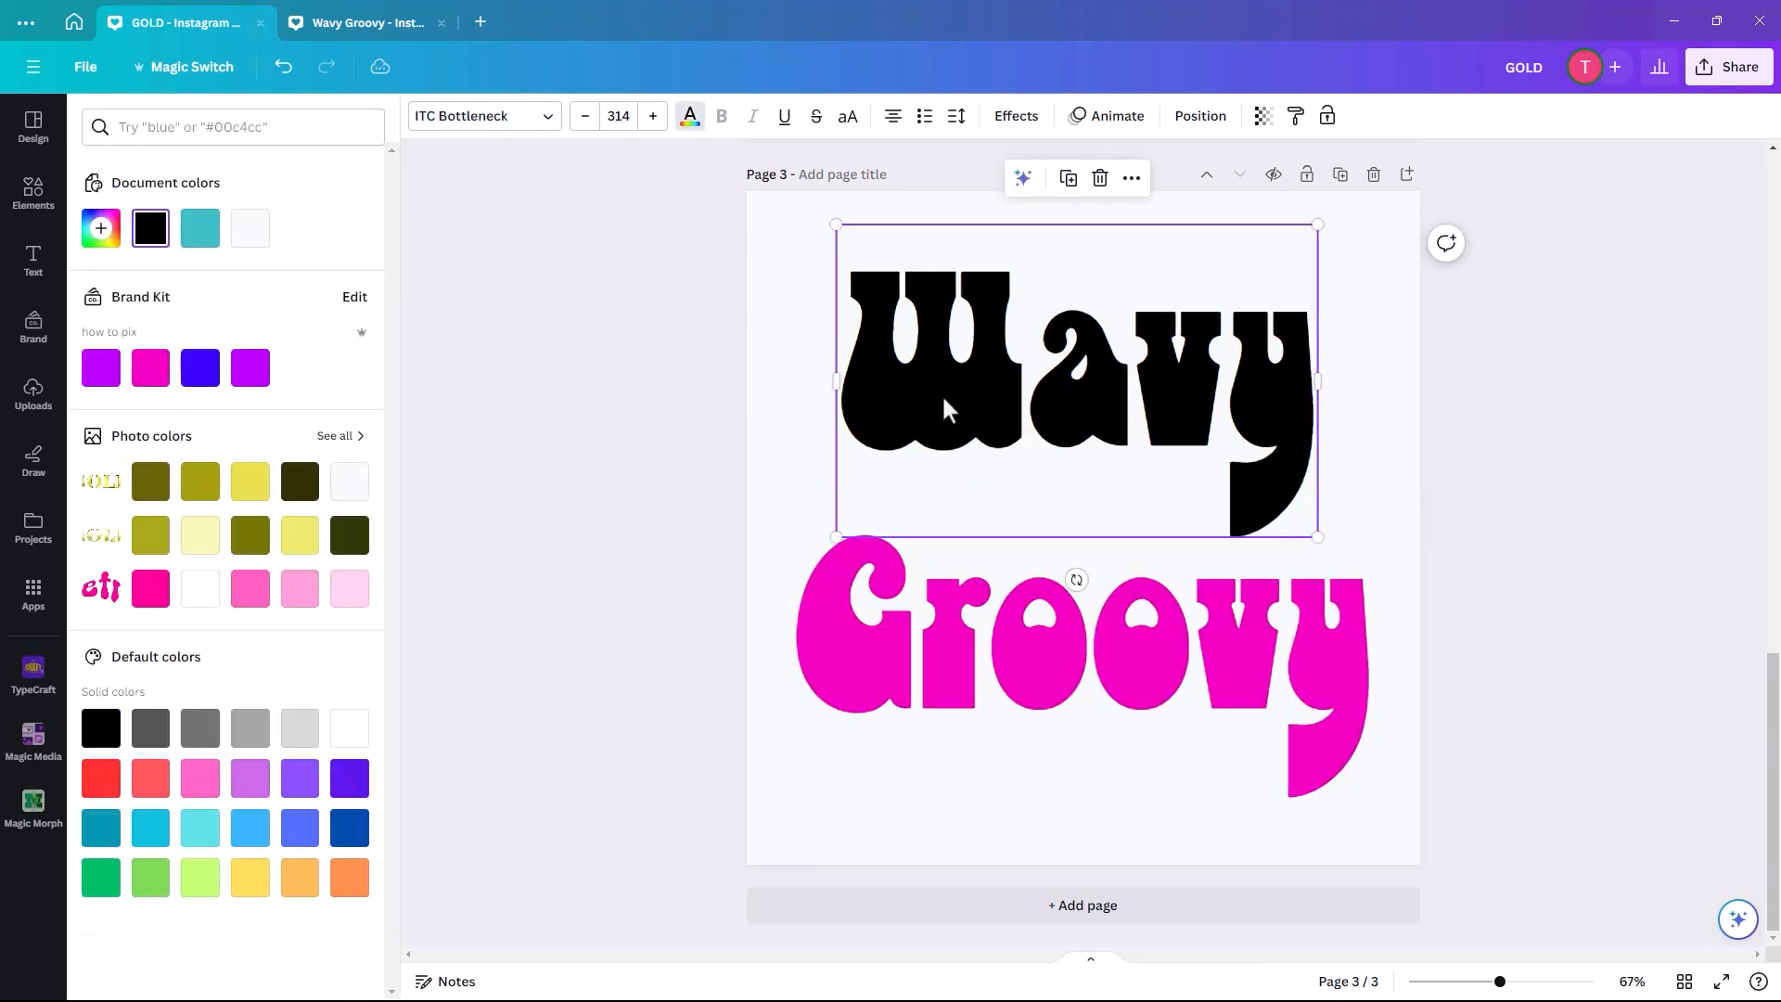
pyautogui.click(91, 376)
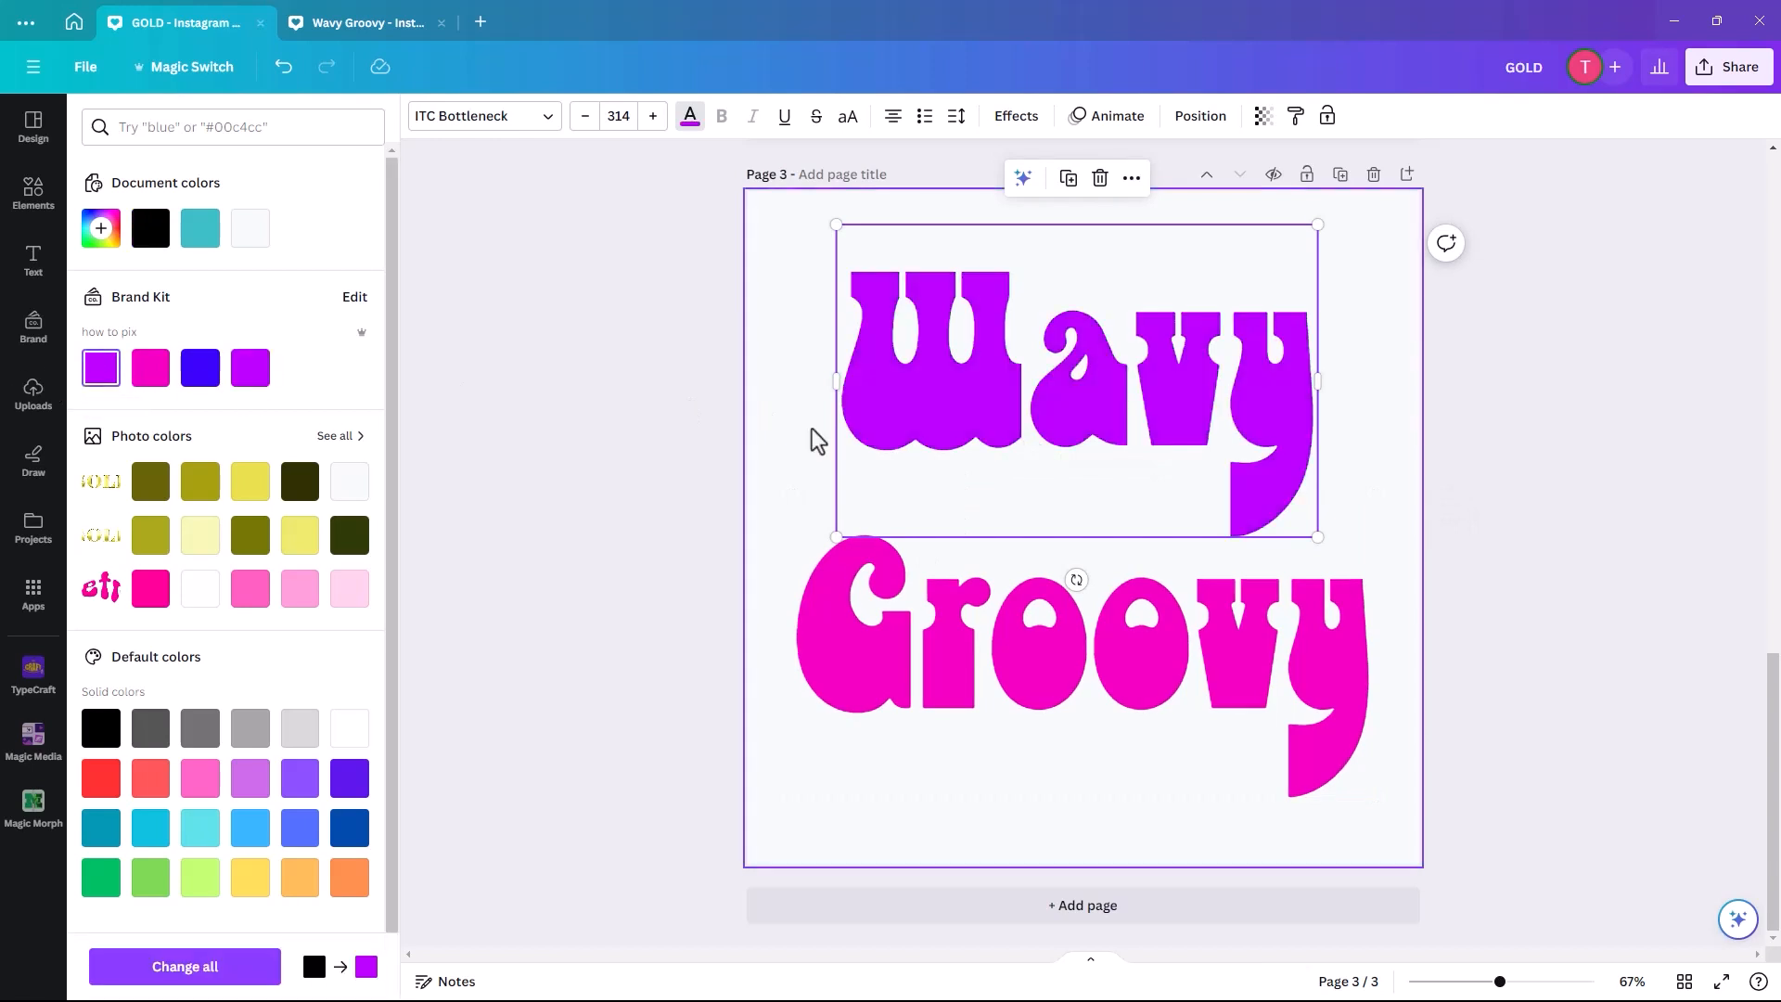
pyautogui.click(791, 393)
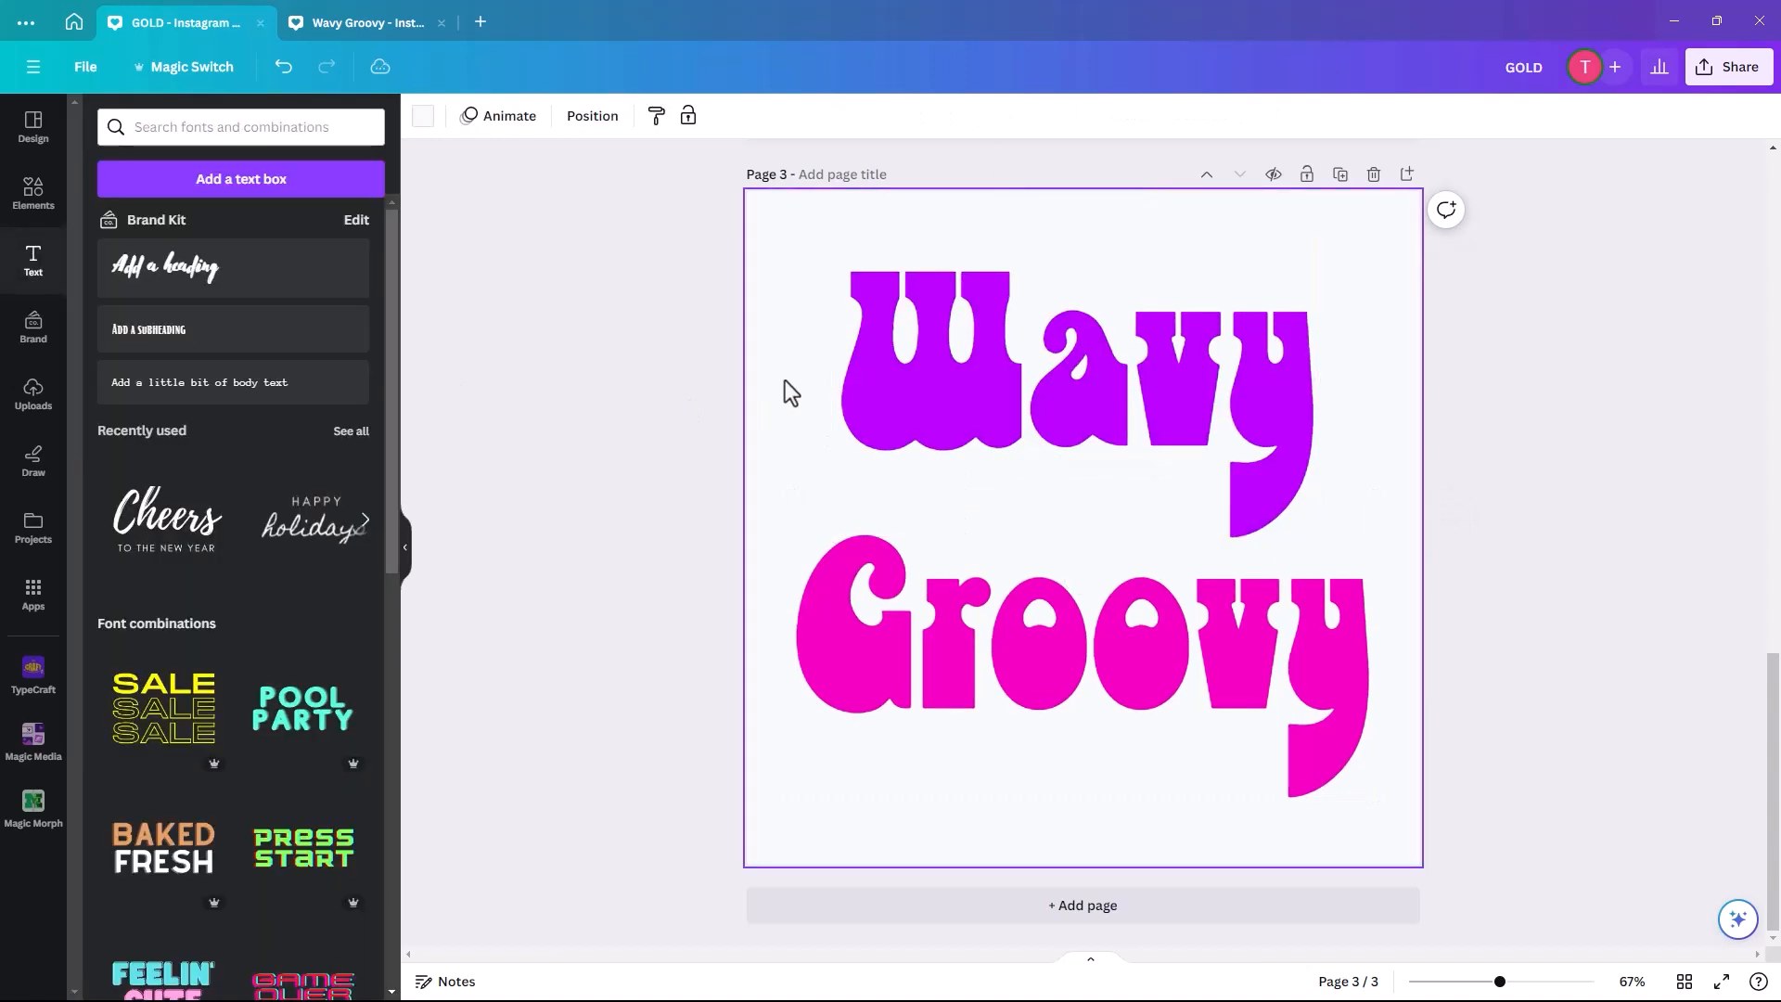
# Add the recently used purple sunburst image behind the text and enlarge it to cover the whole page.
pyautogui.click(32, 197)
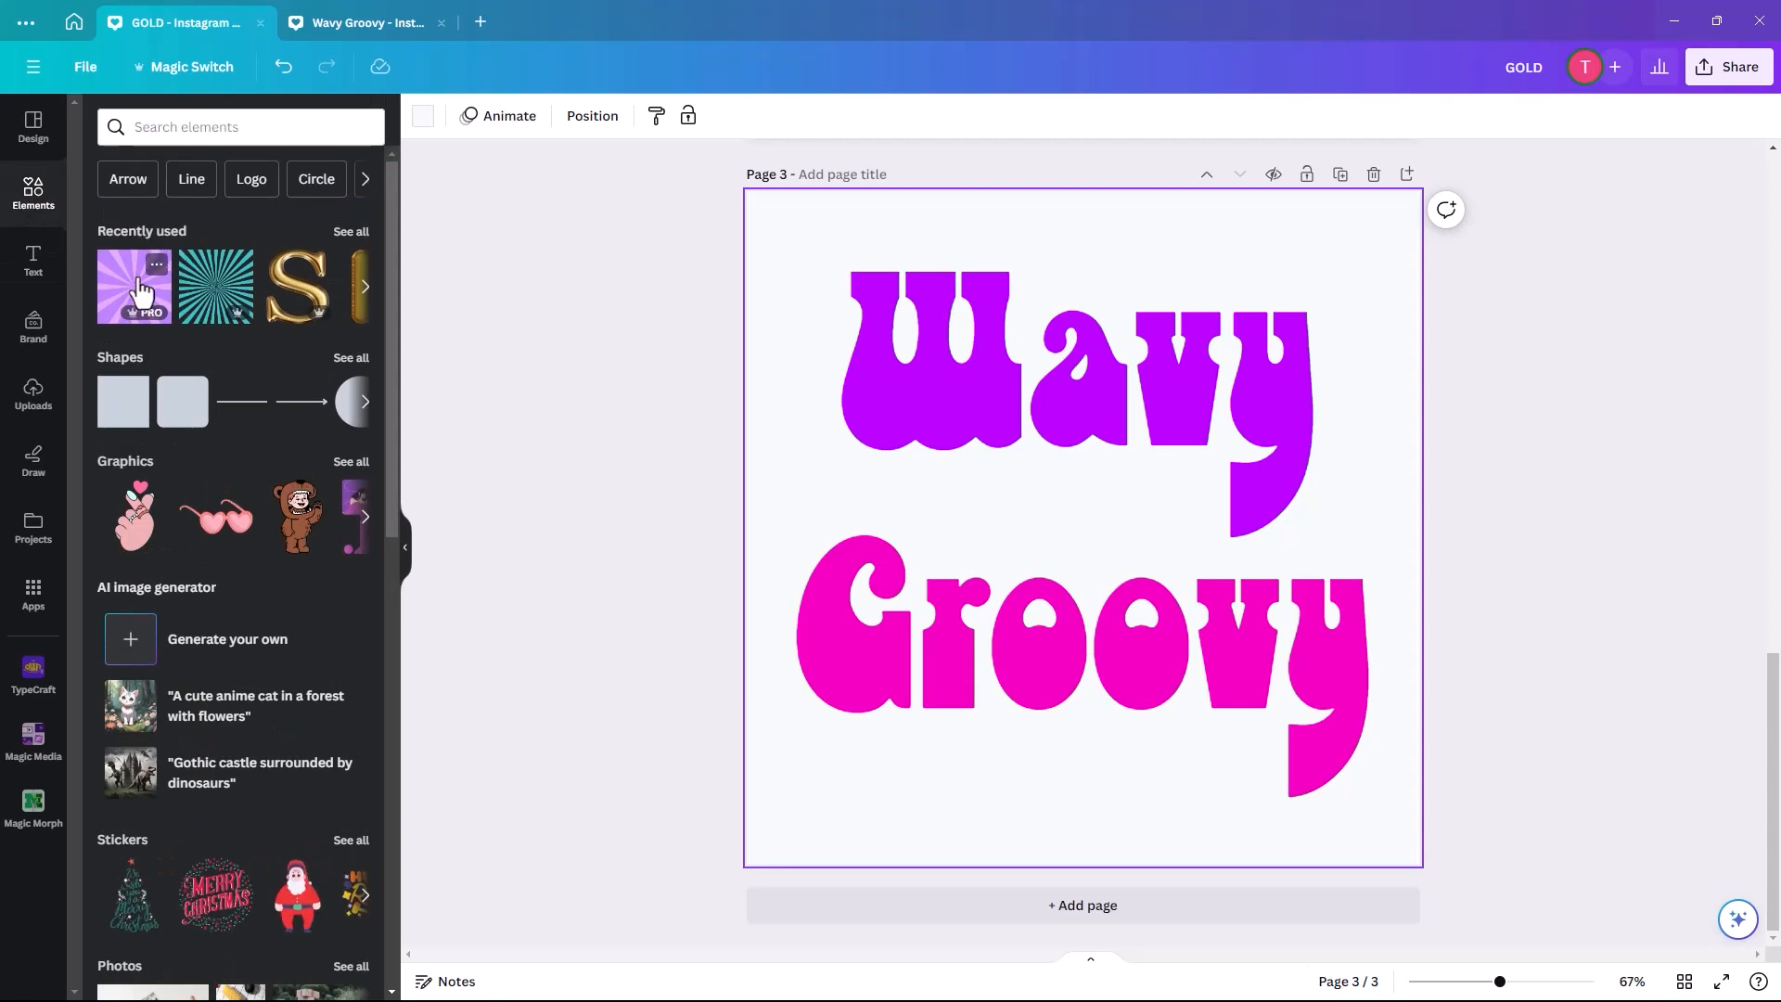
pyautogui.click(150, 135)
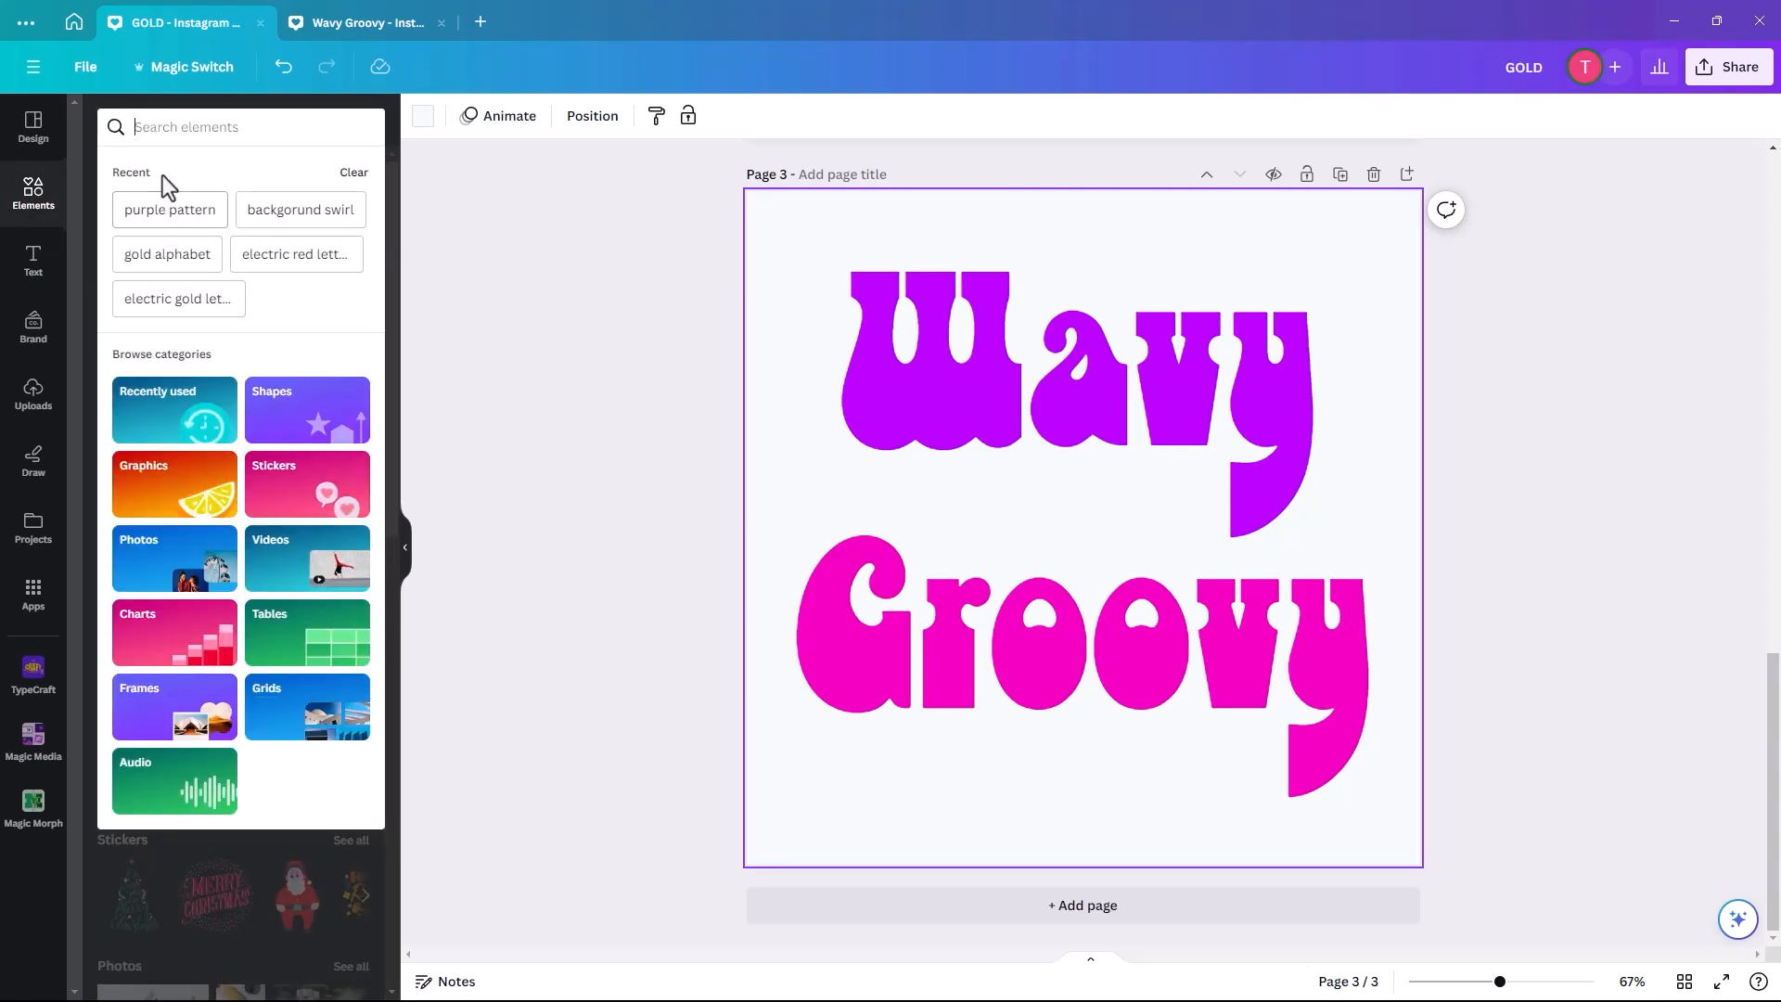
pyautogui.click(39, 200)
pyautogui.click(123, 297)
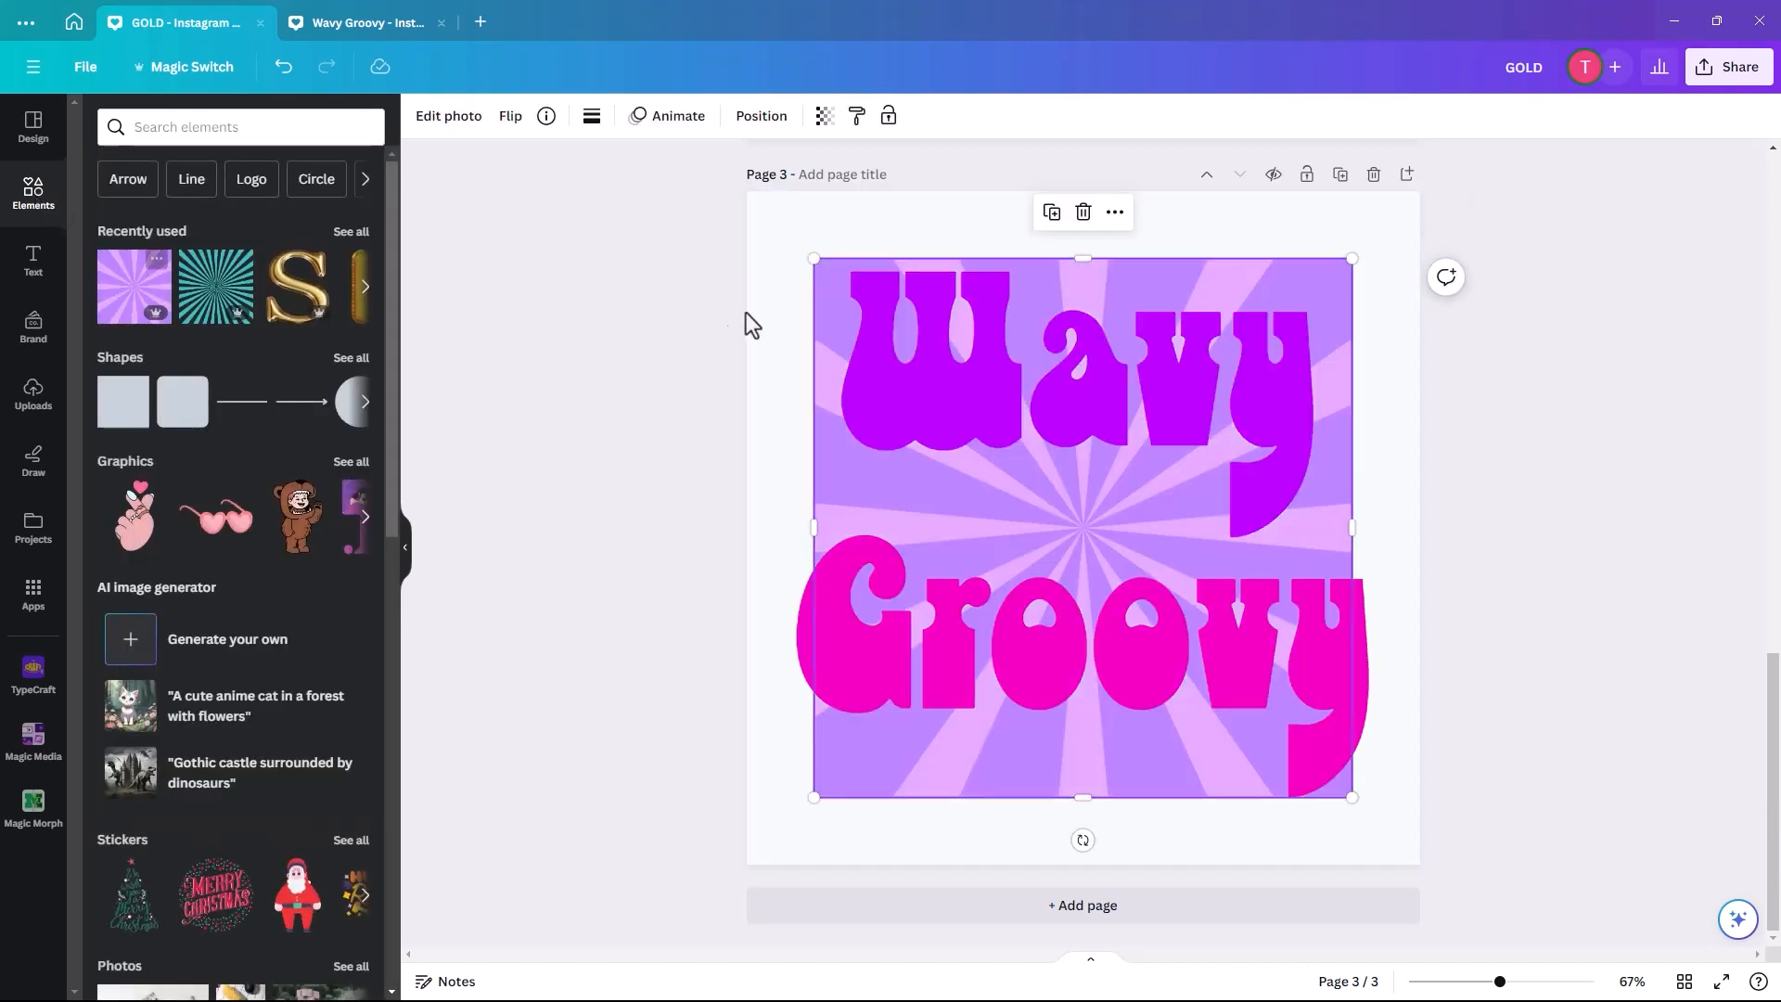
pyautogui.moveTo(810, 428); pyautogui.dragTo(759, 374)
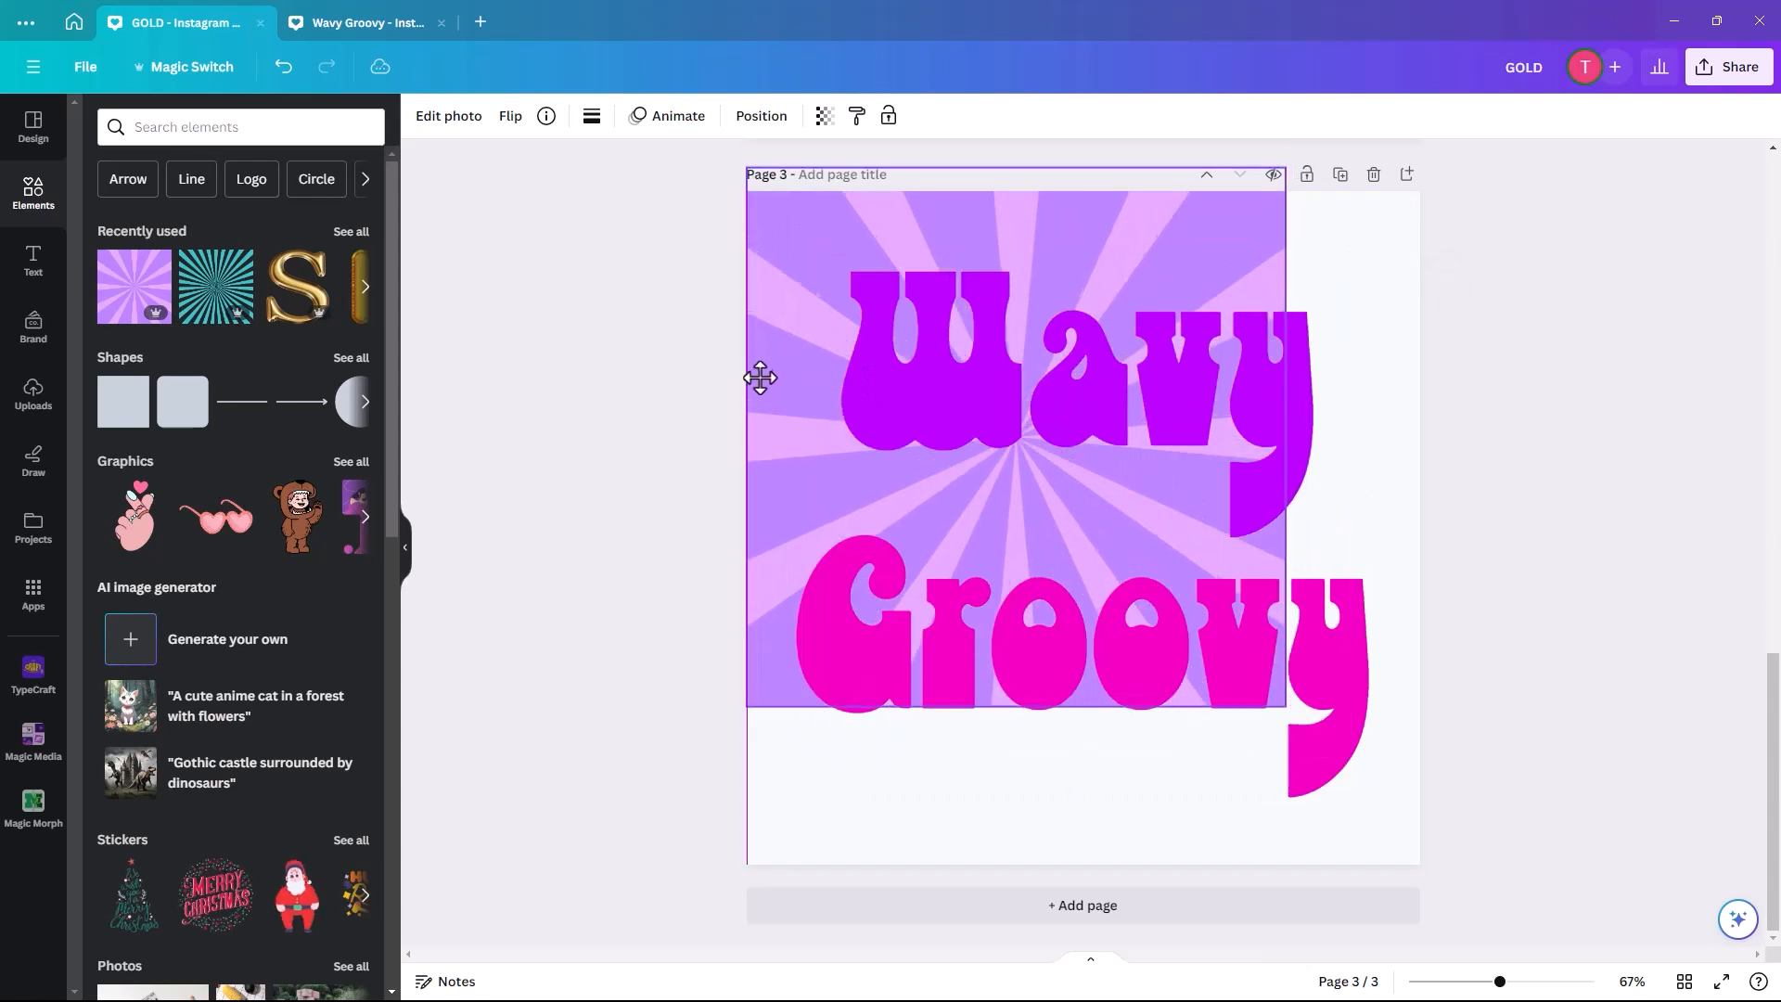
pyautogui.moveTo(1281, 727); pyautogui.dragTo(1410, 863)
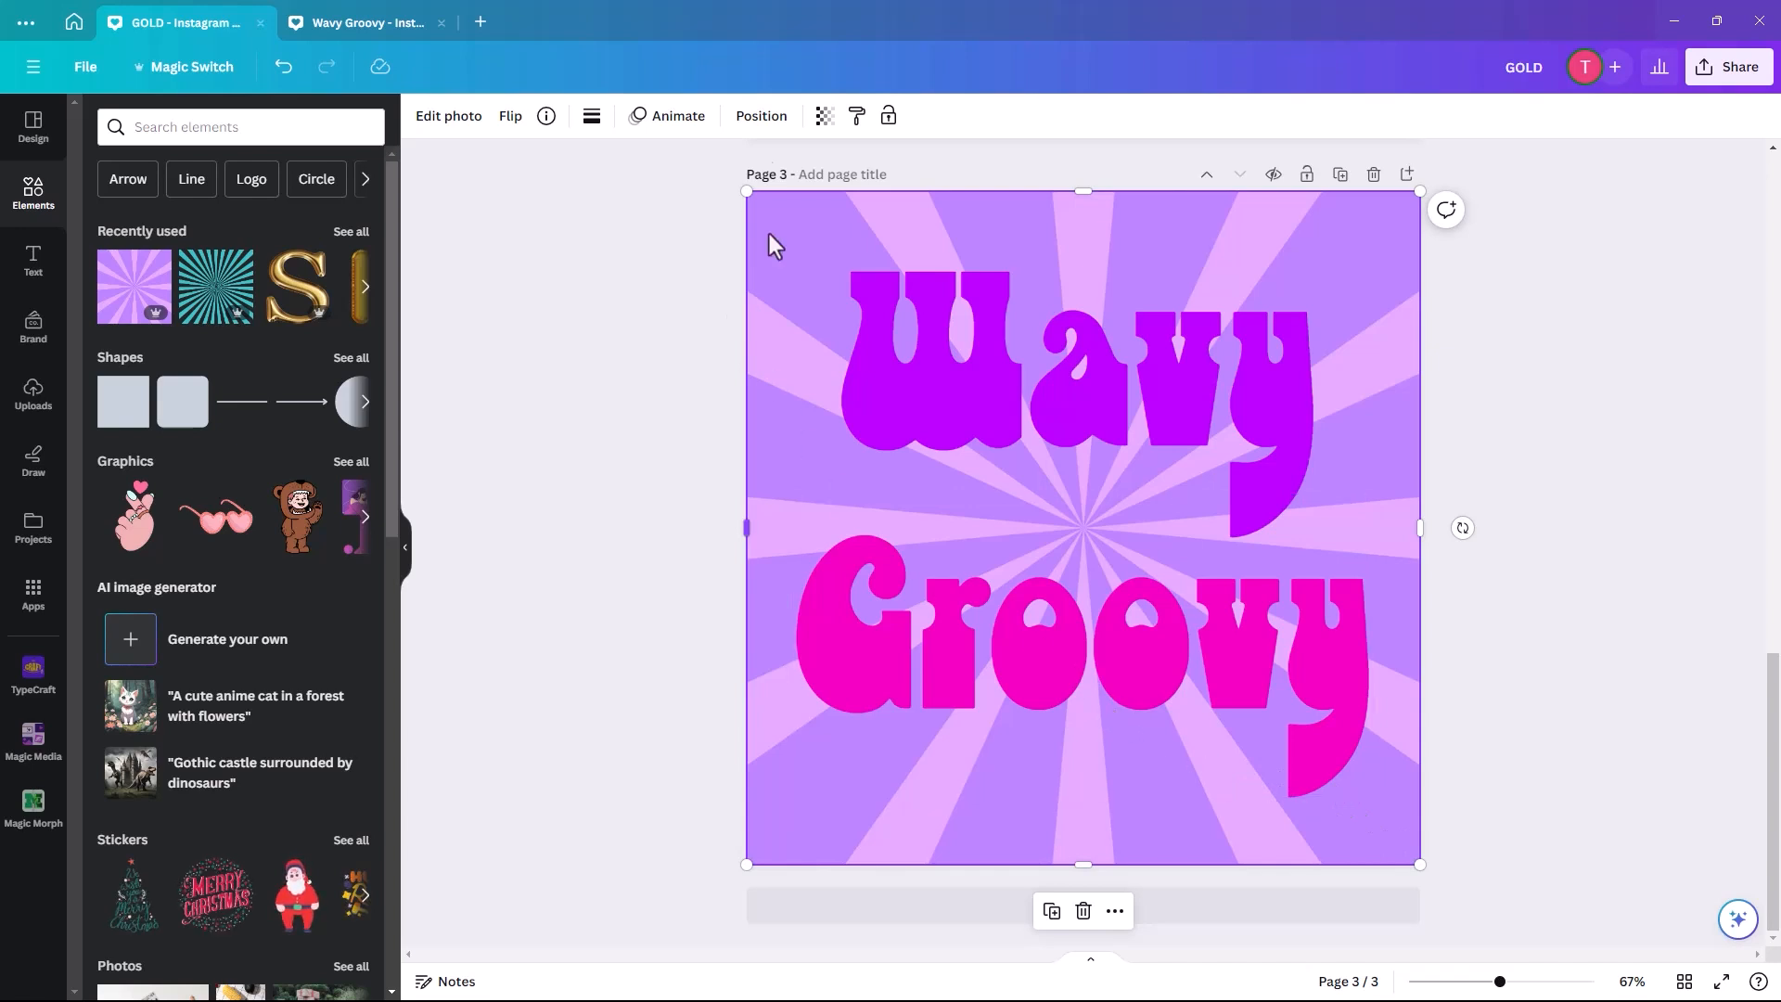
# Make the purple sunburst background layer slightly transparent.
pyautogui.click(761, 116)
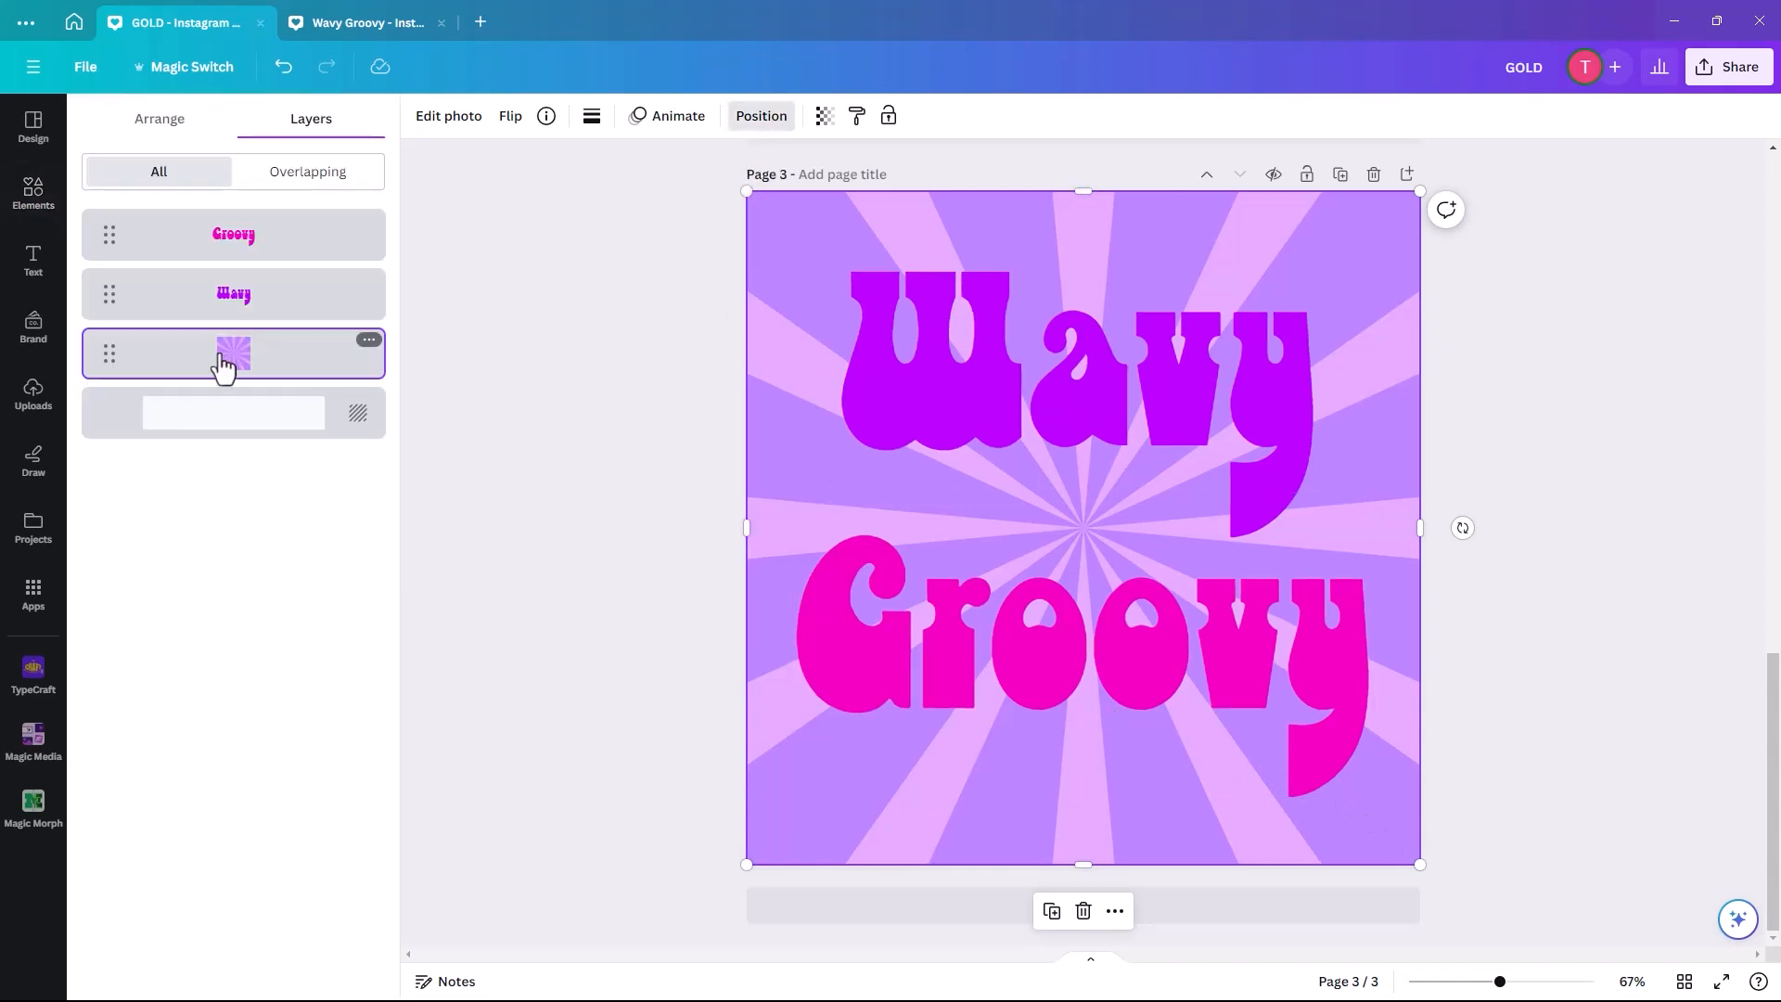
pyautogui.click(824, 115)
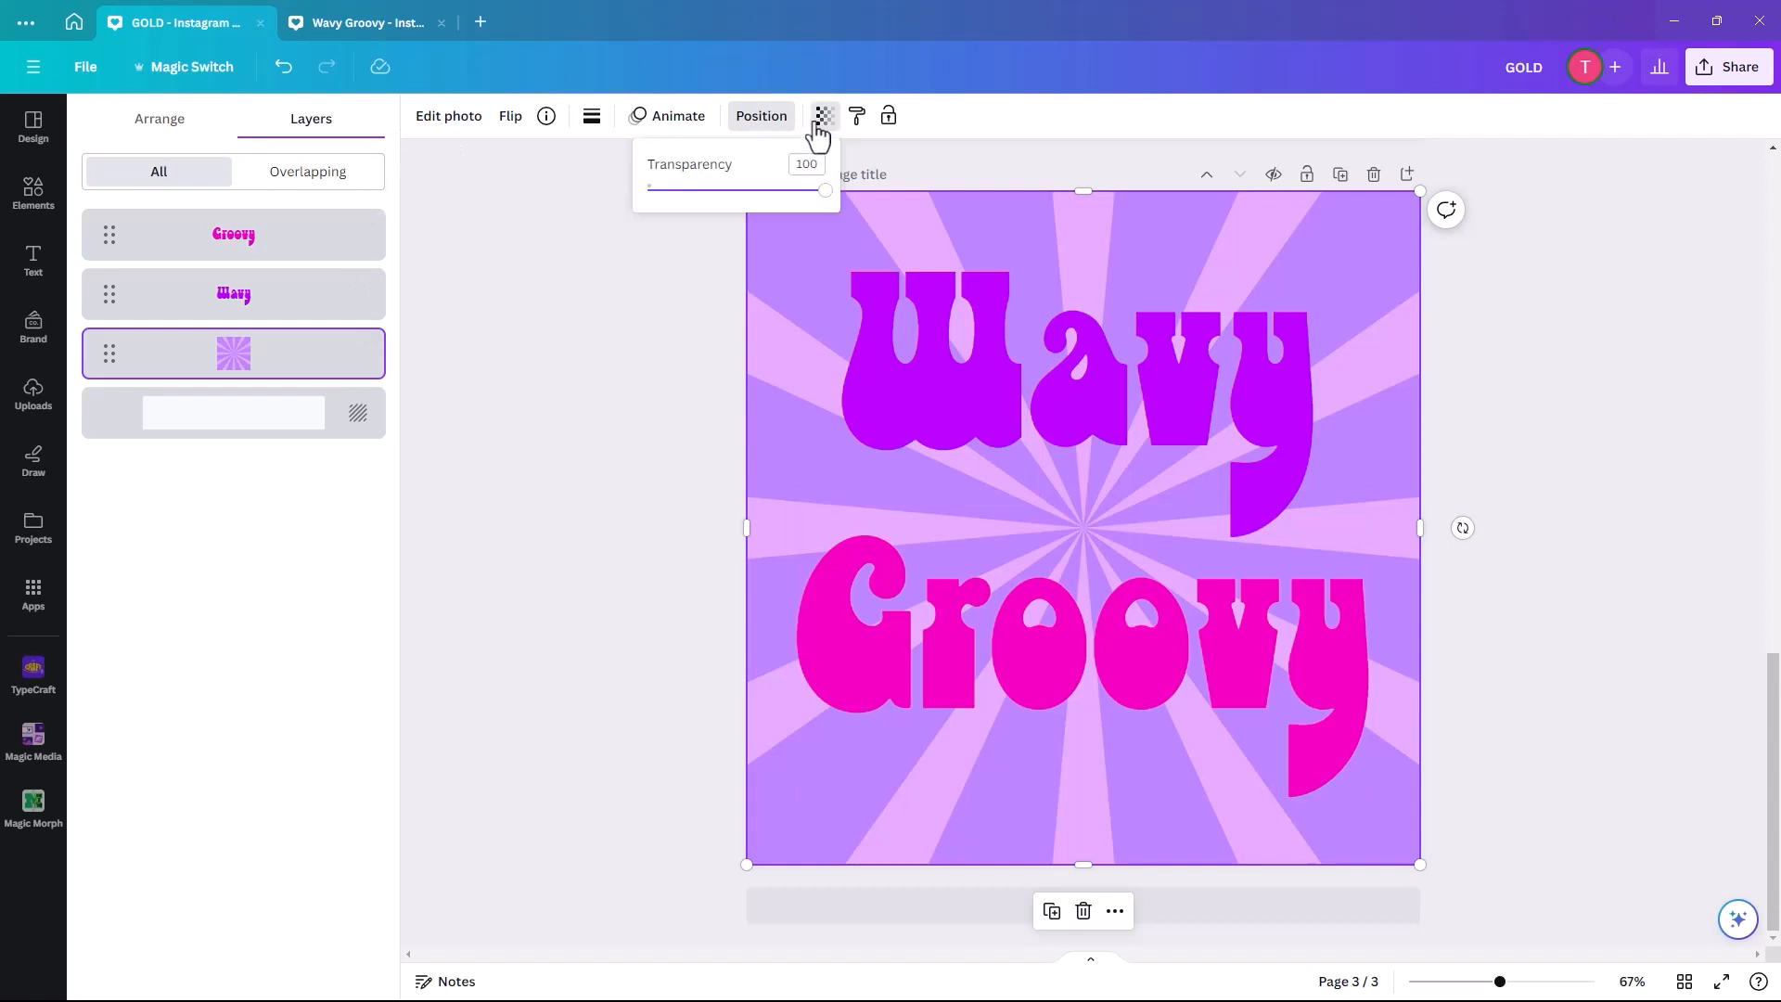
pyautogui.moveTo(818, 190); pyautogui.dragTo(779, 192)
pyautogui.click(561, 401)
# Apply the Outline effect to "Wavy" in the near-white document color with a thickness of 61.
pyautogui.click(918, 408)
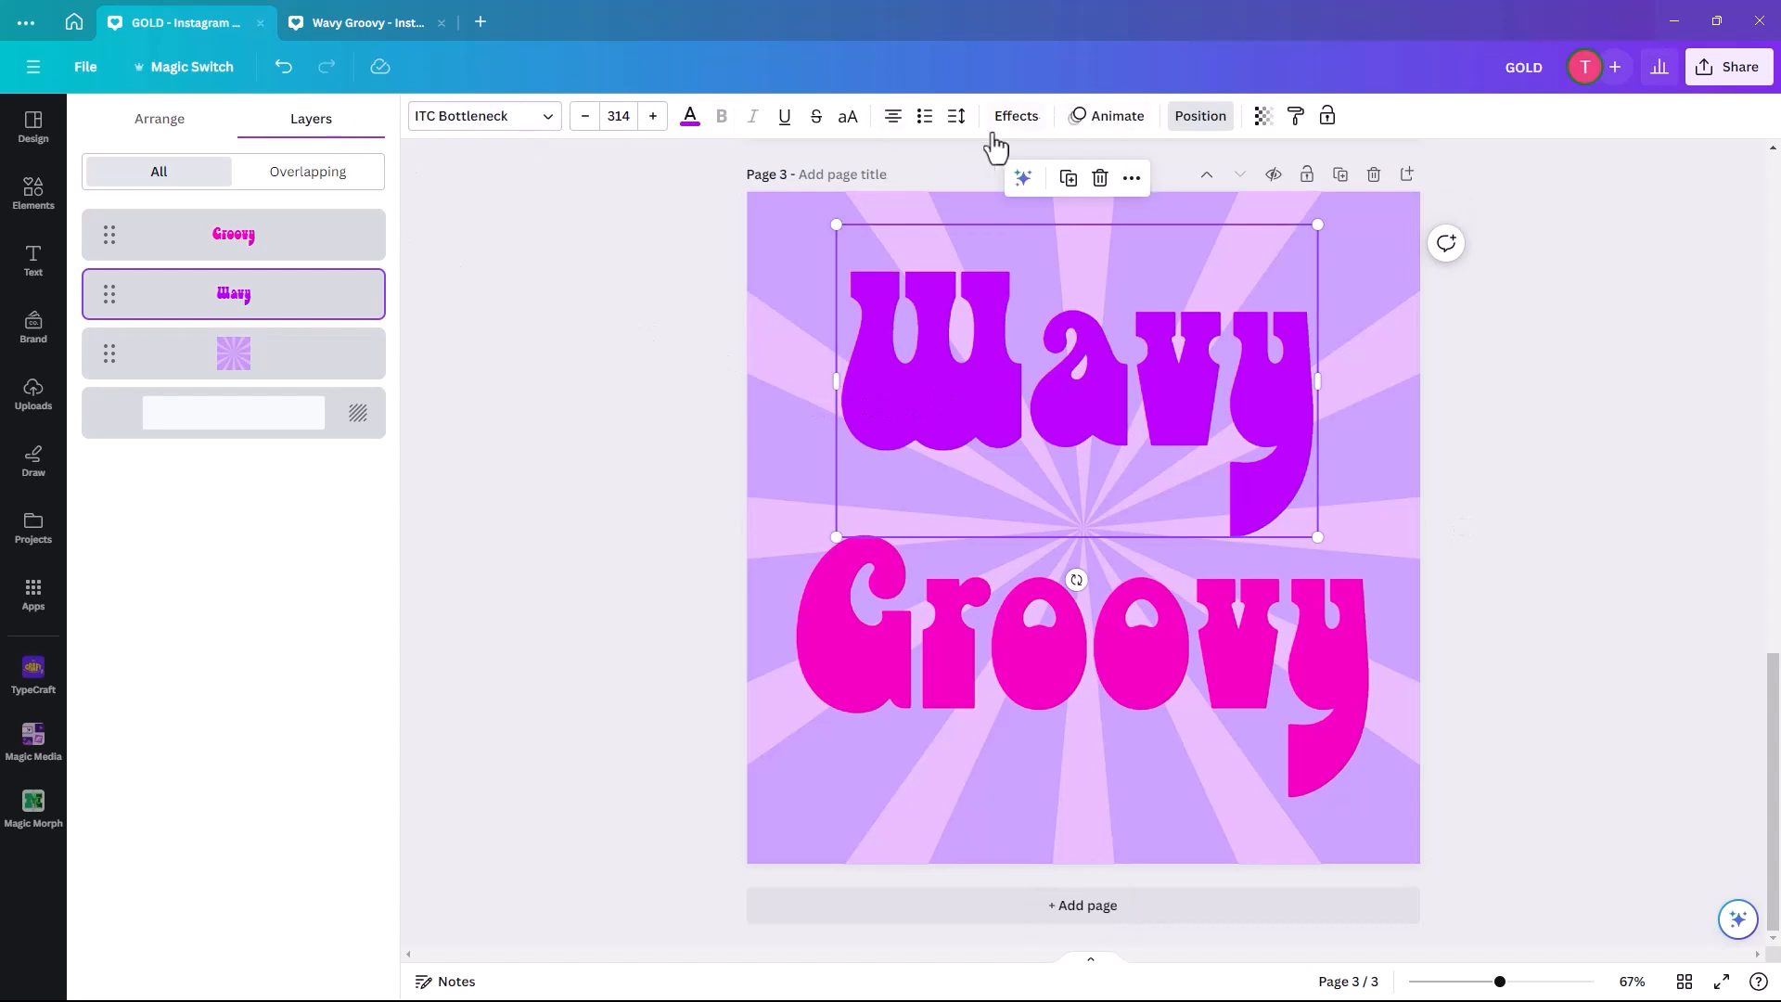
pyautogui.click(1013, 123)
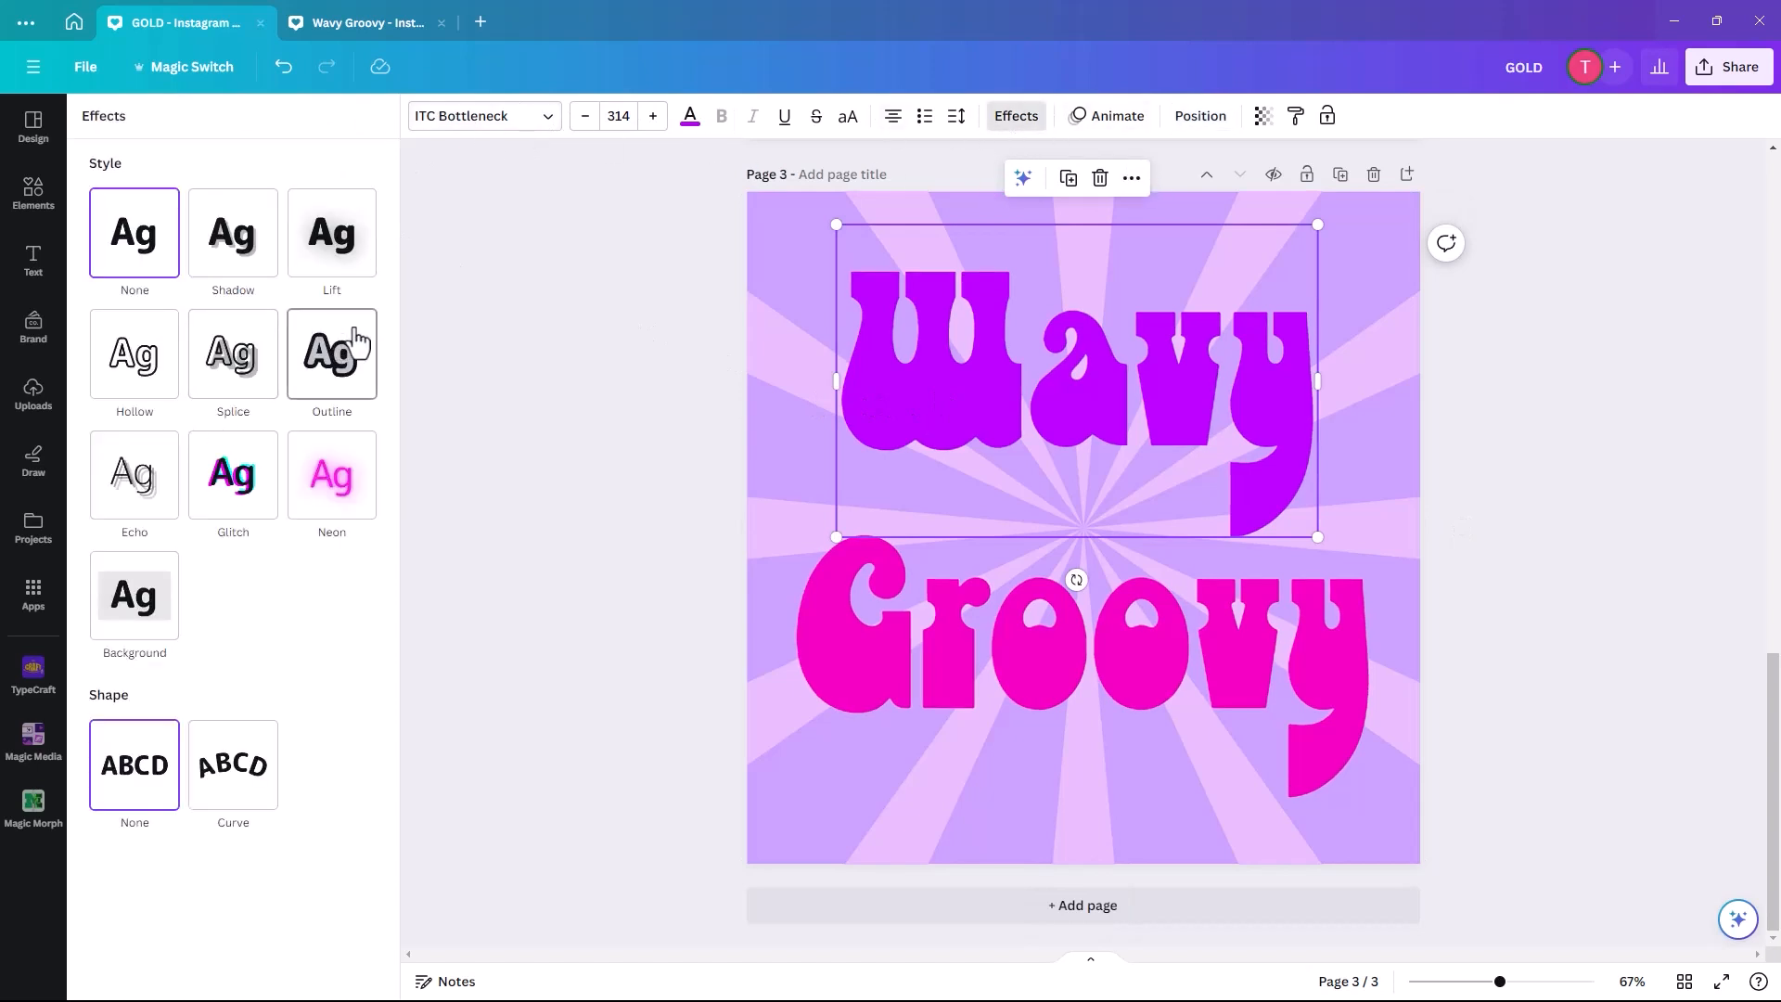
pyautogui.click(344, 358)
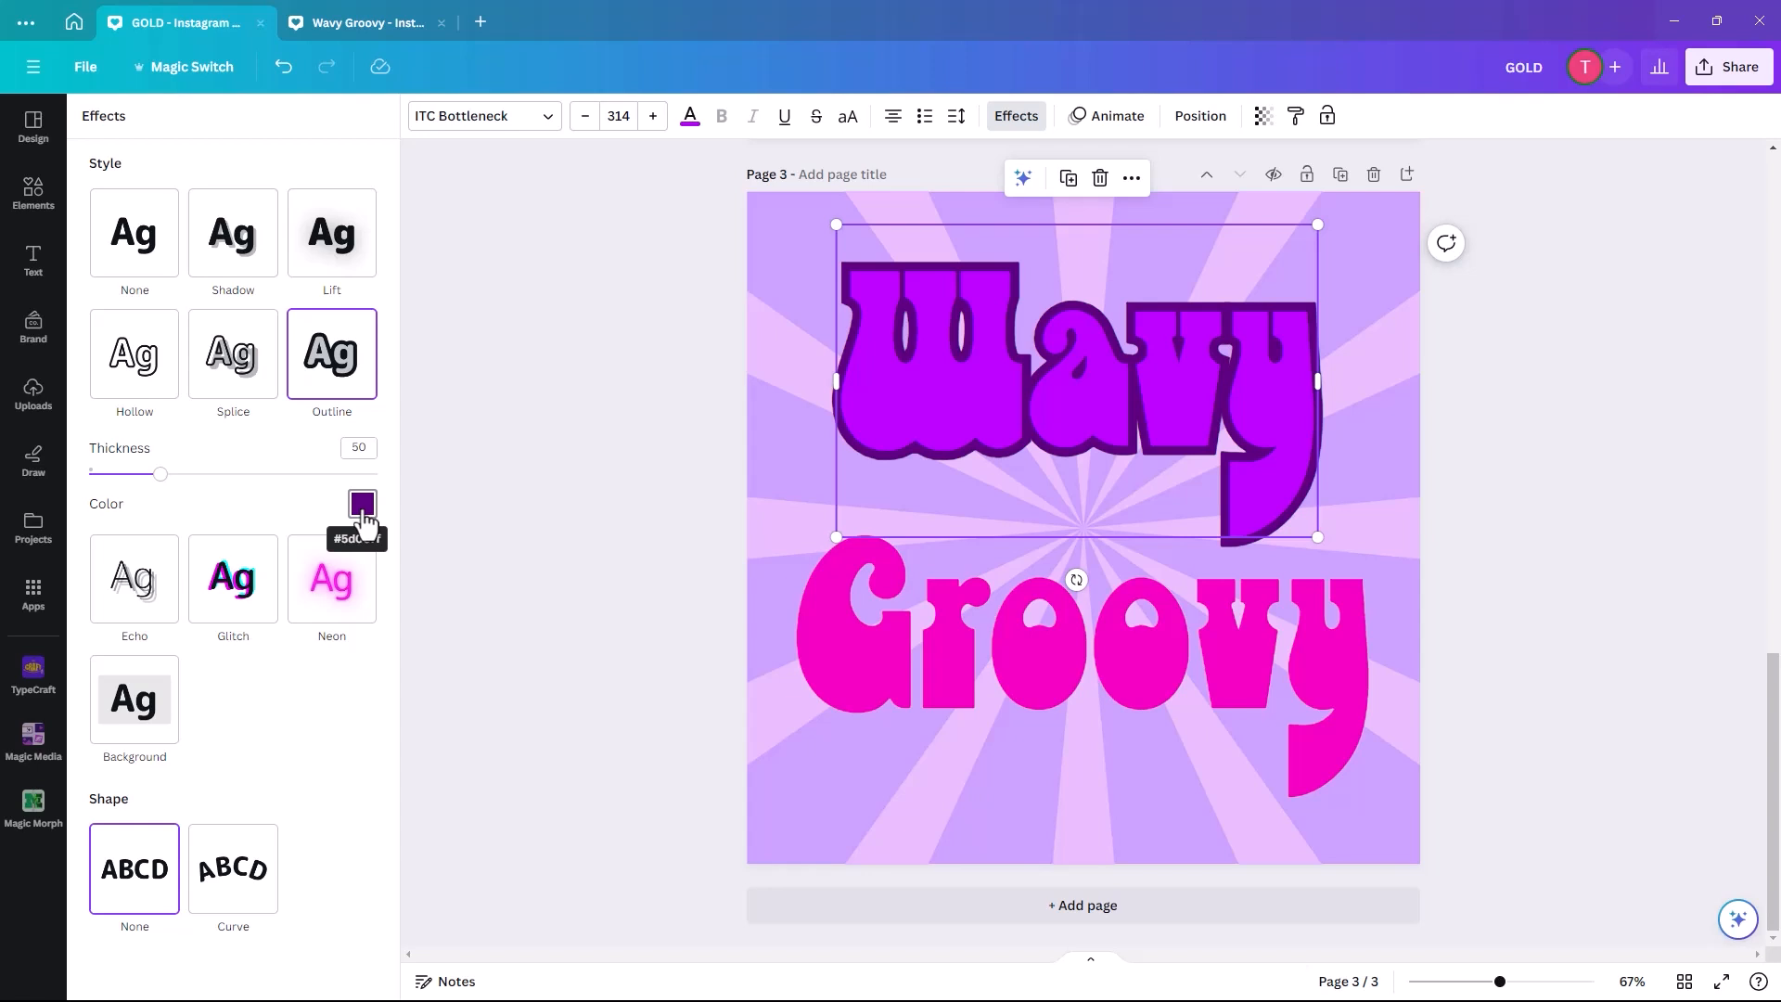
pyautogui.click(362, 505)
pyautogui.click(326, 610)
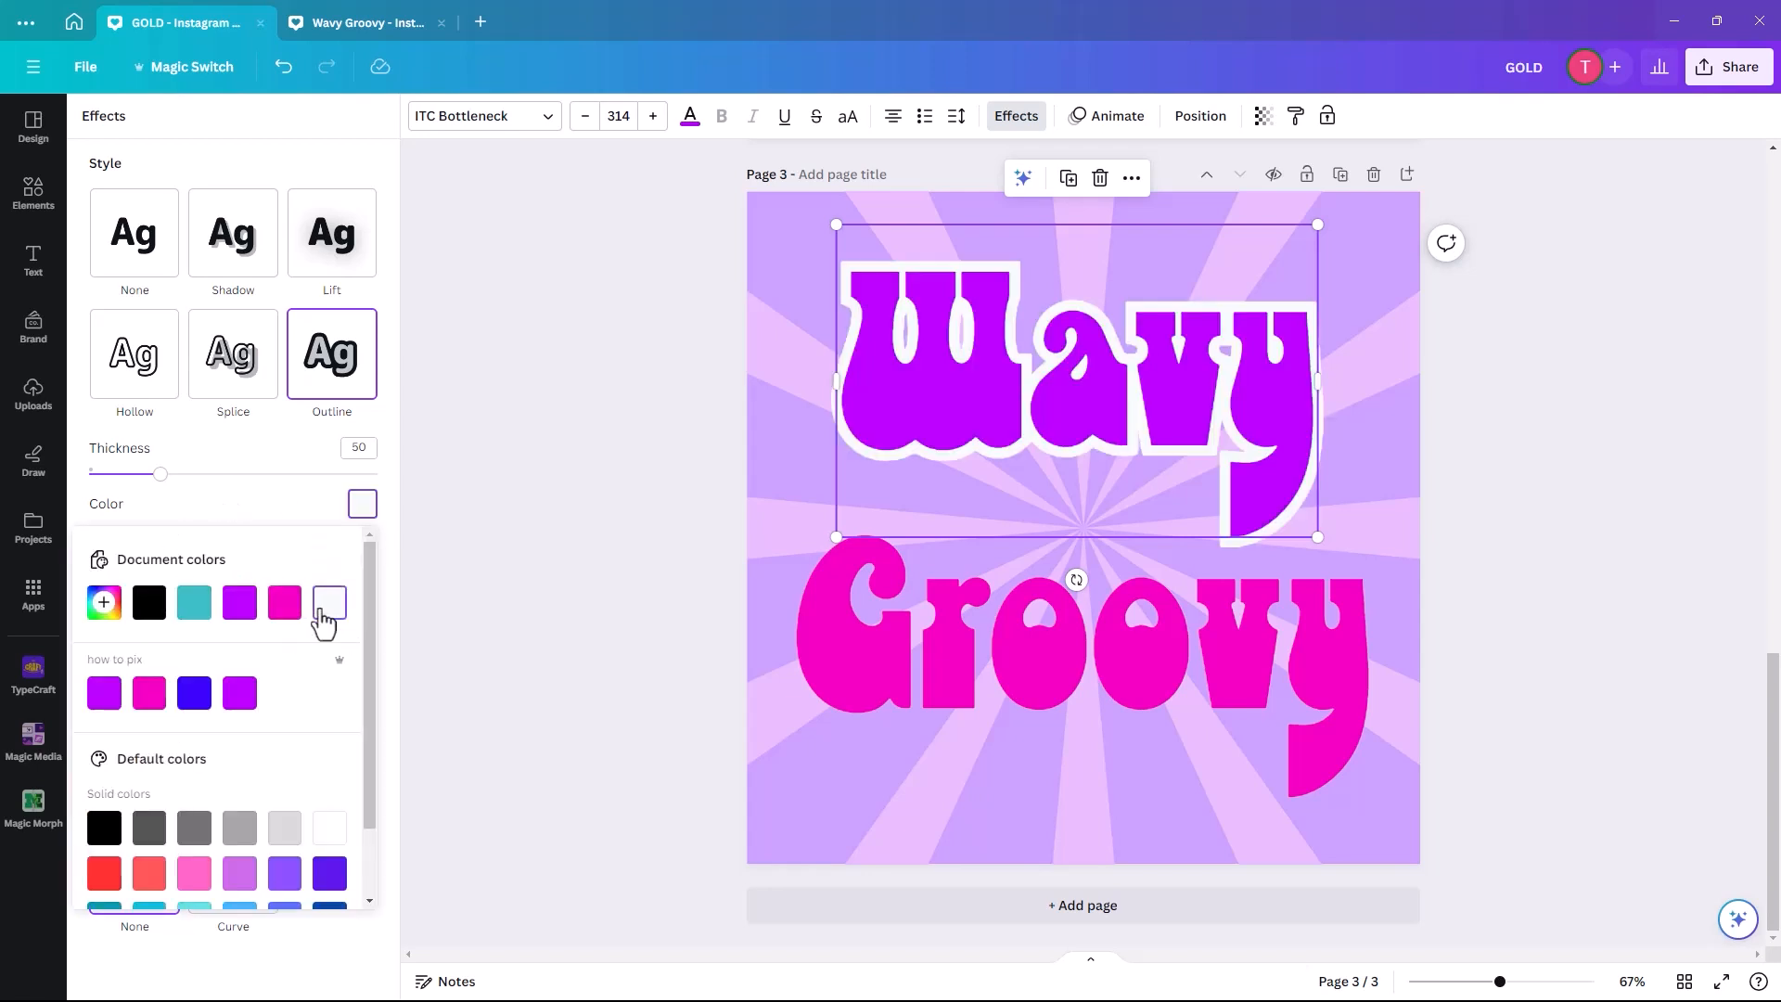
pyautogui.moveTo(157, 474); pyautogui.dragTo(178, 474)
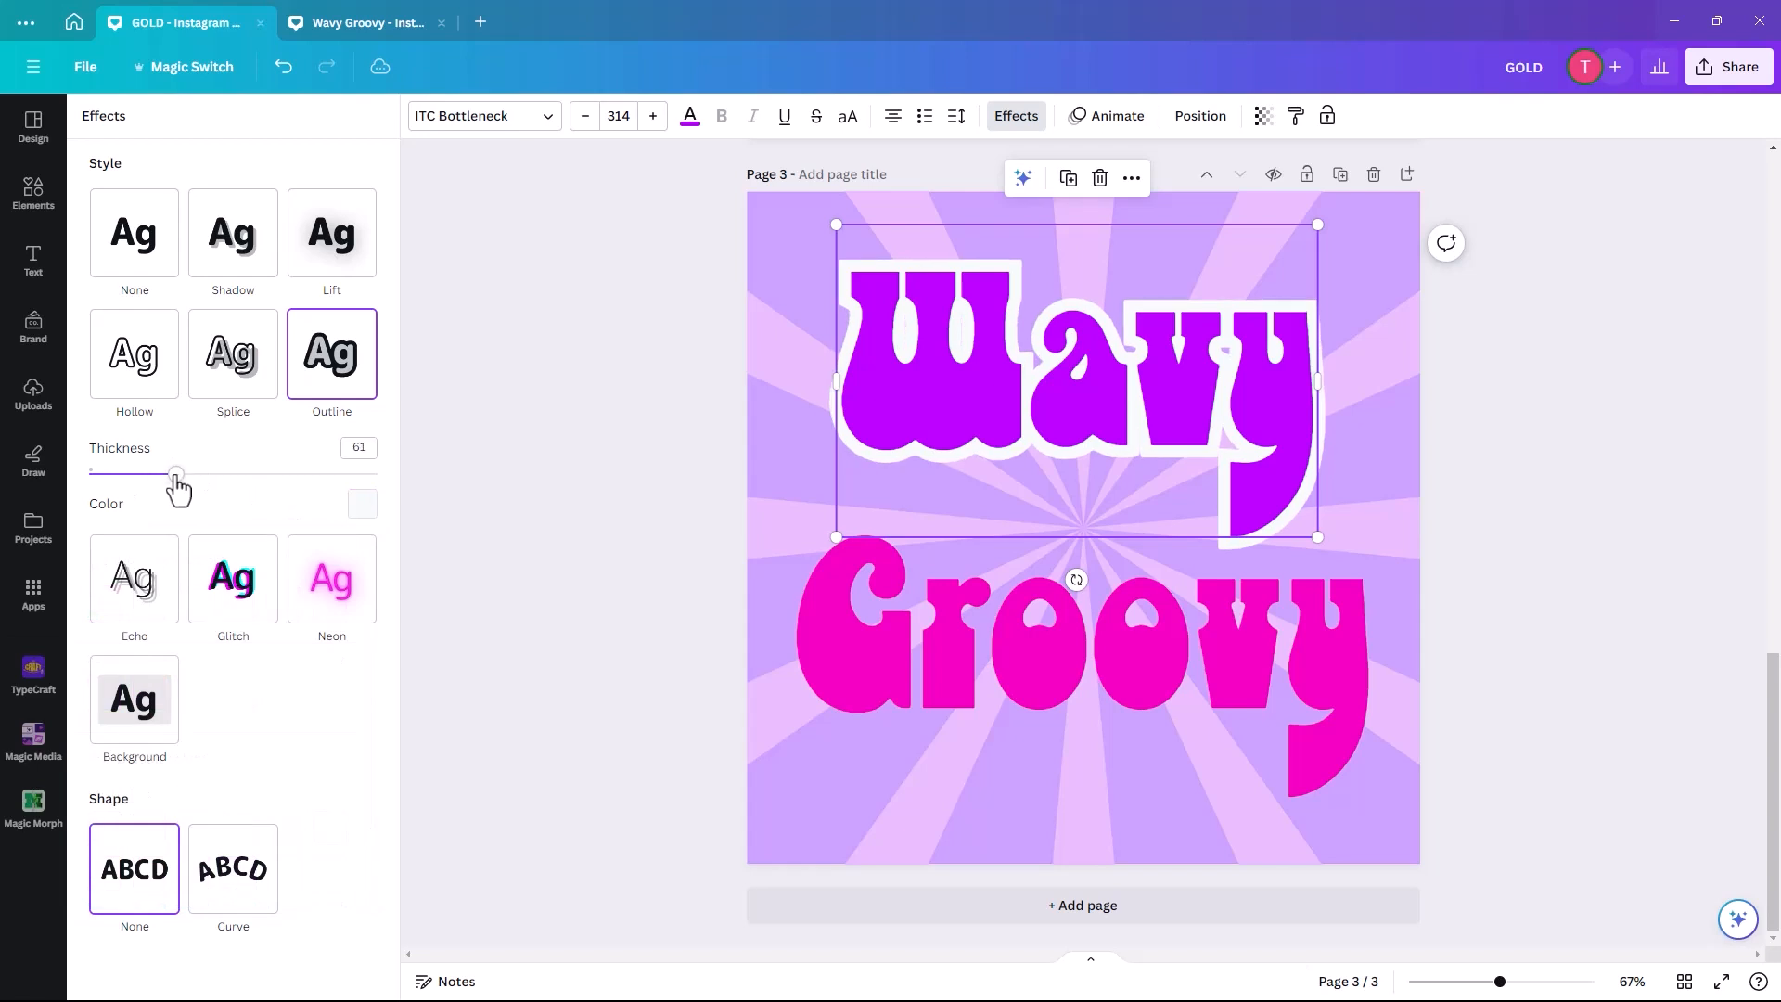
# Apply the Outline effect to "Groovy" in the near-white document color with a thickness of 96.
pyautogui.click(875, 648)
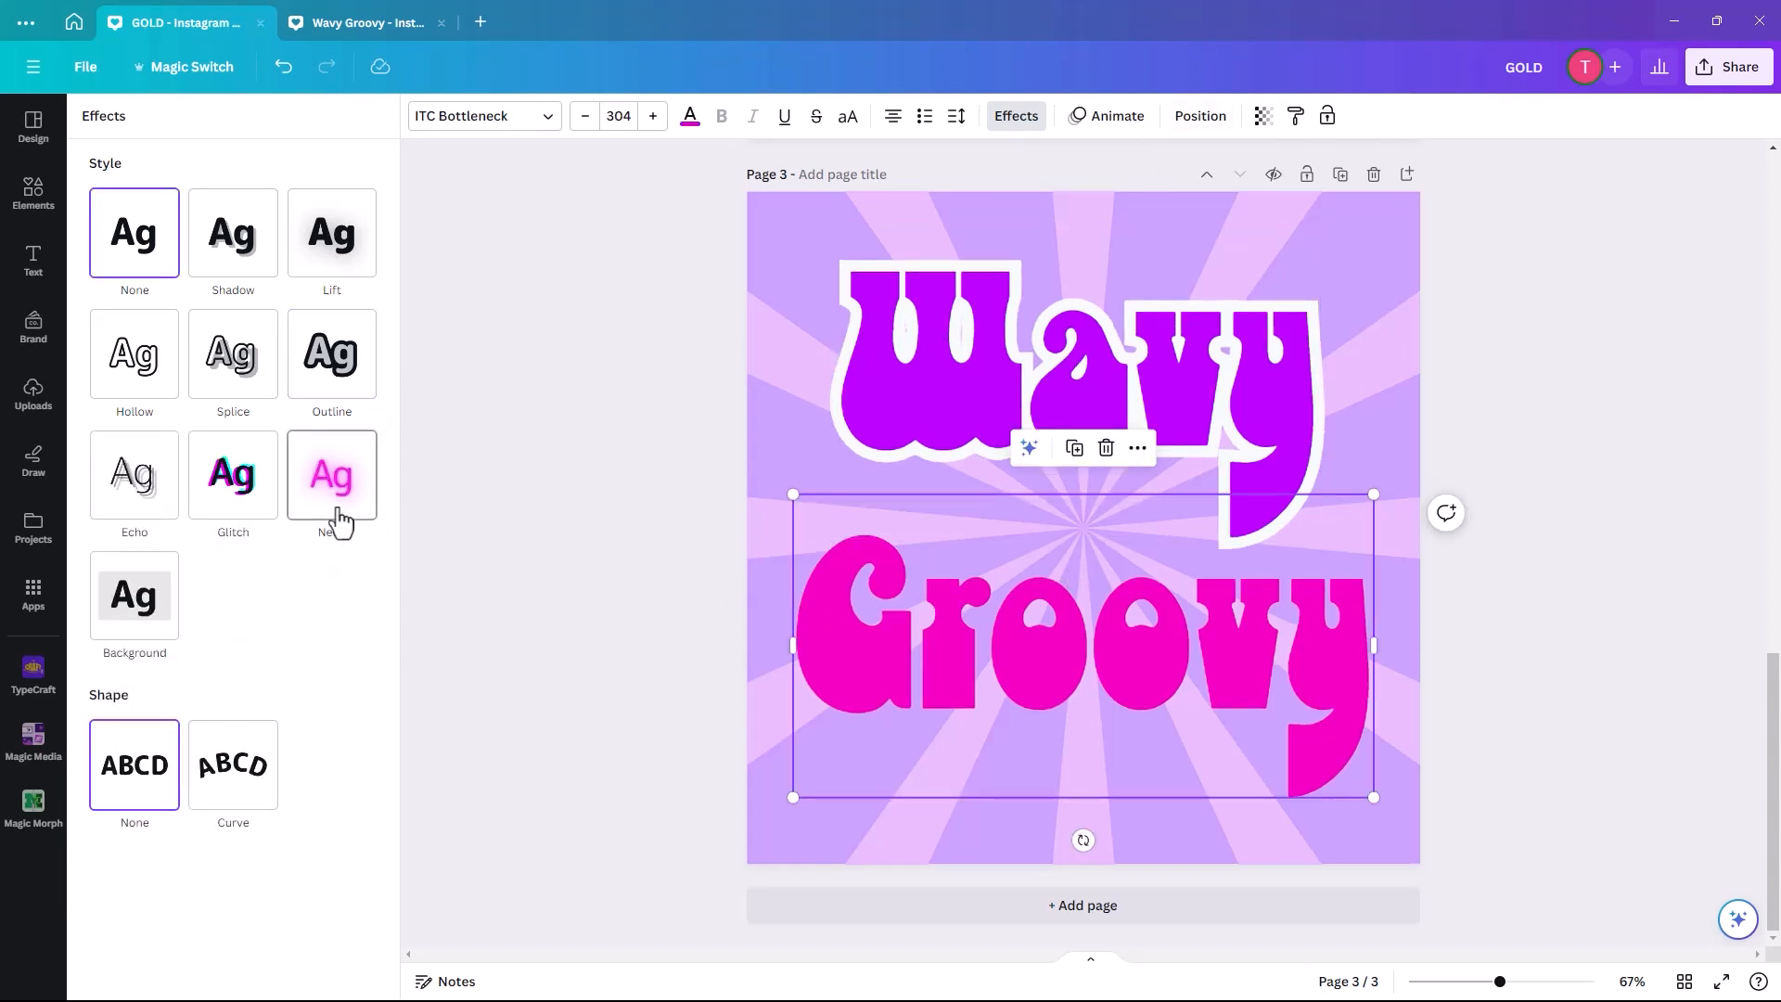
pyautogui.click(332, 355)
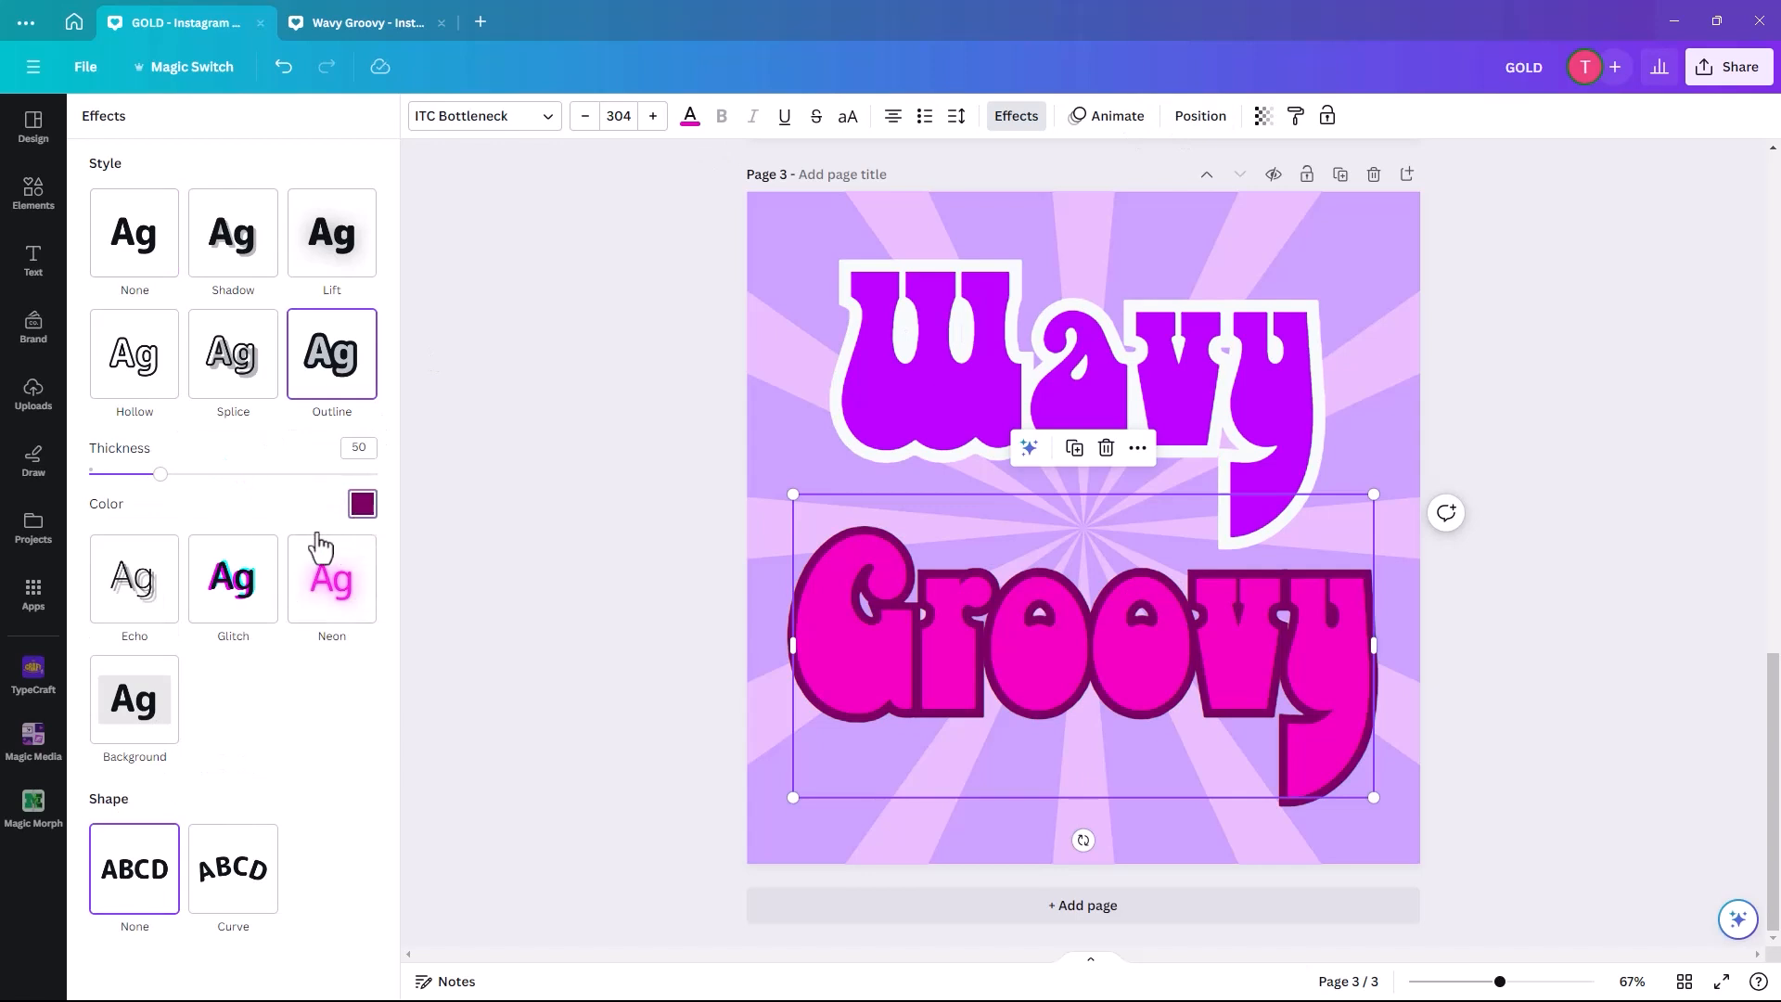
pyautogui.click(357, 516)
pyautogui.click(329, 602)
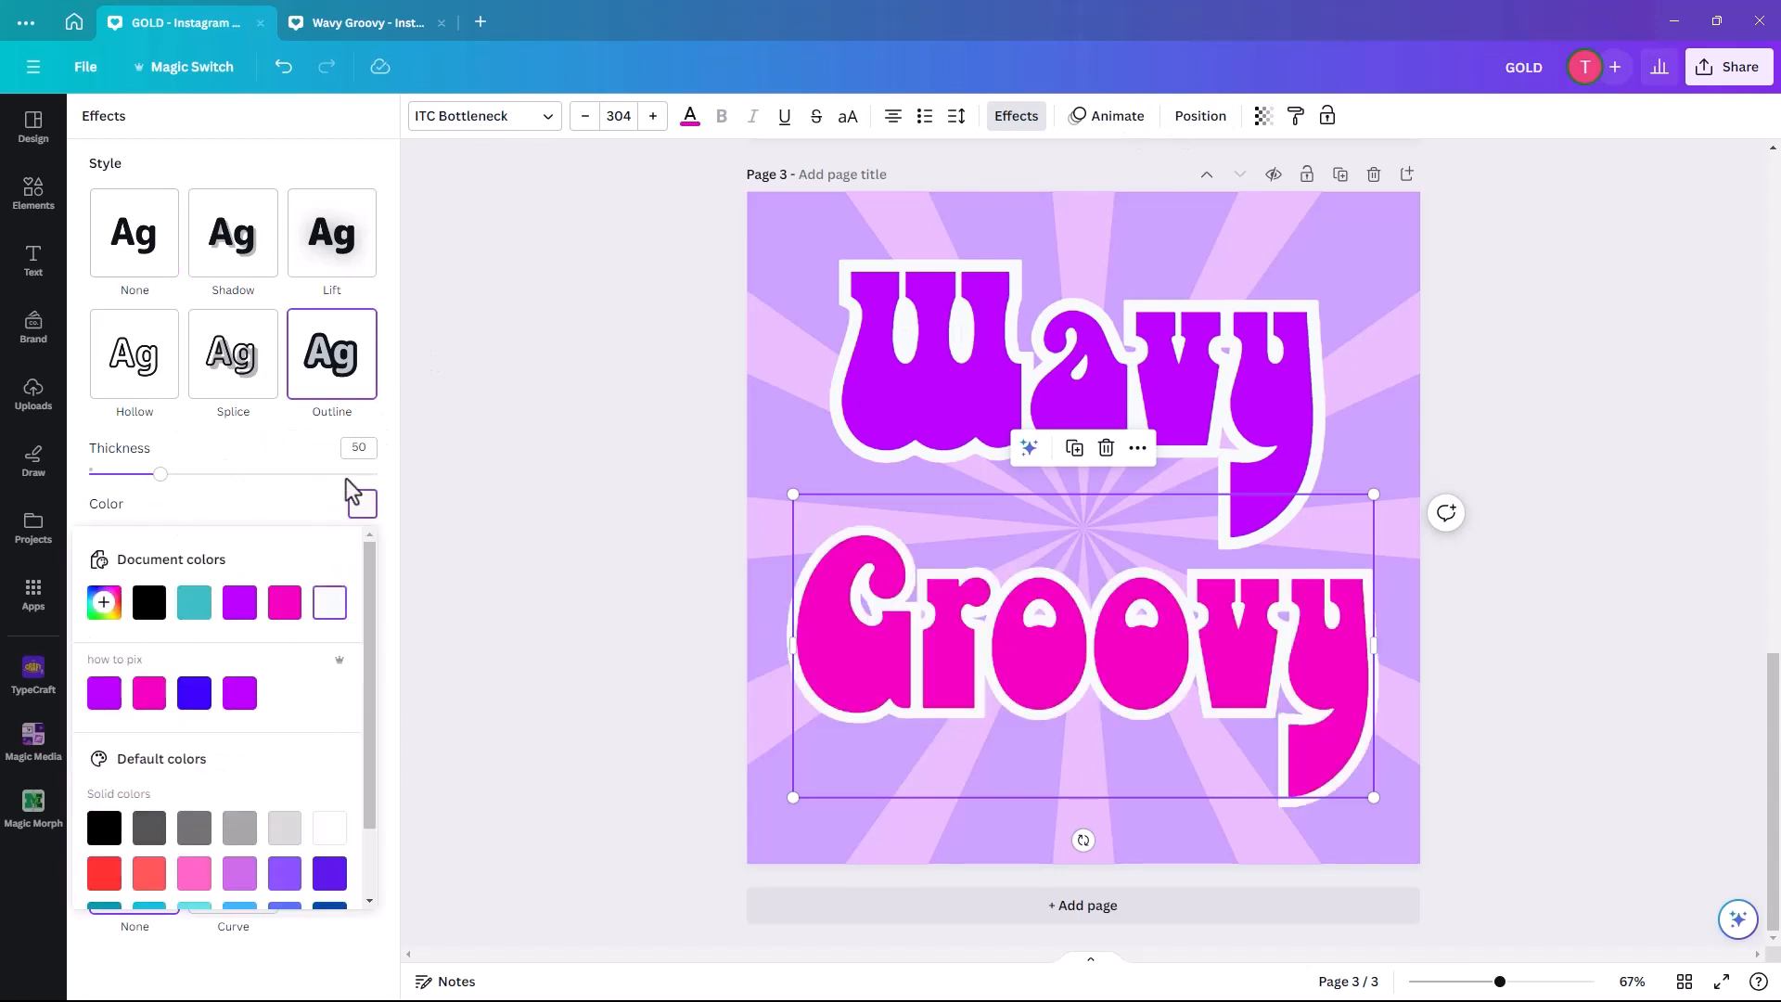
pyautogui.moveTo(179, 488); pyautogui.dragTo(224, 477)
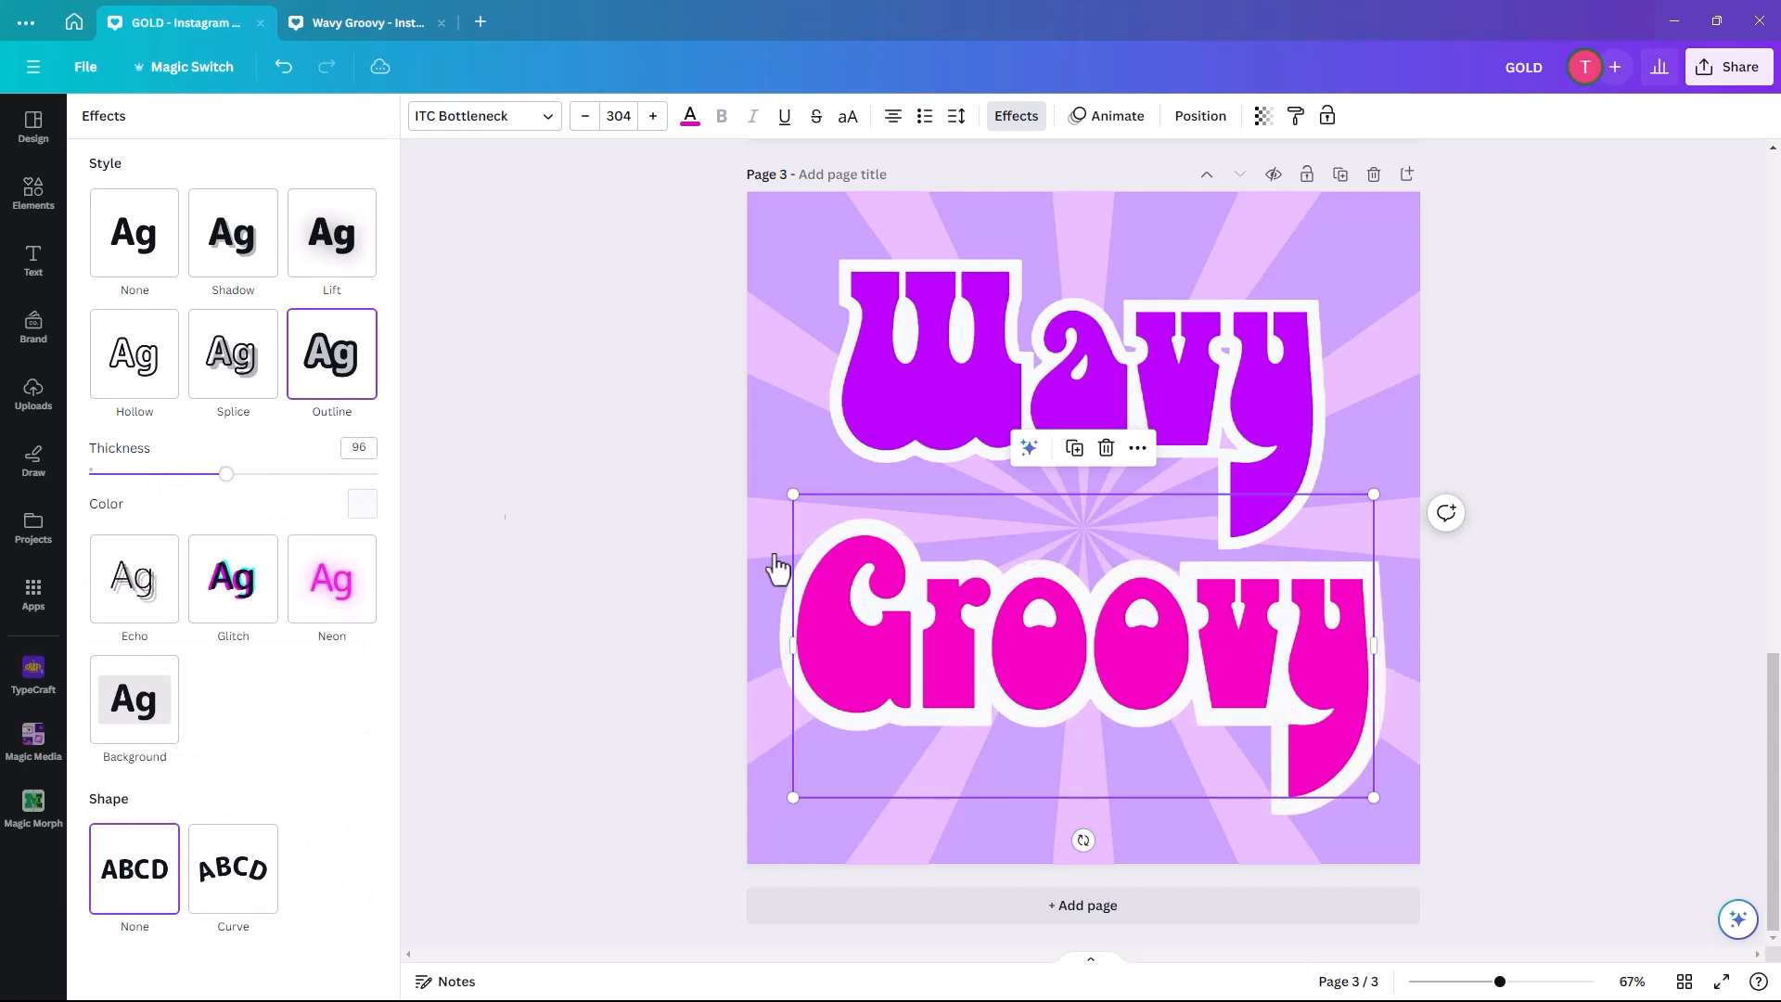
pyautogui.click(666, 554)
# Set the Outline thickness of "Wavy" to 87.
pyautogui.click(985, 432)
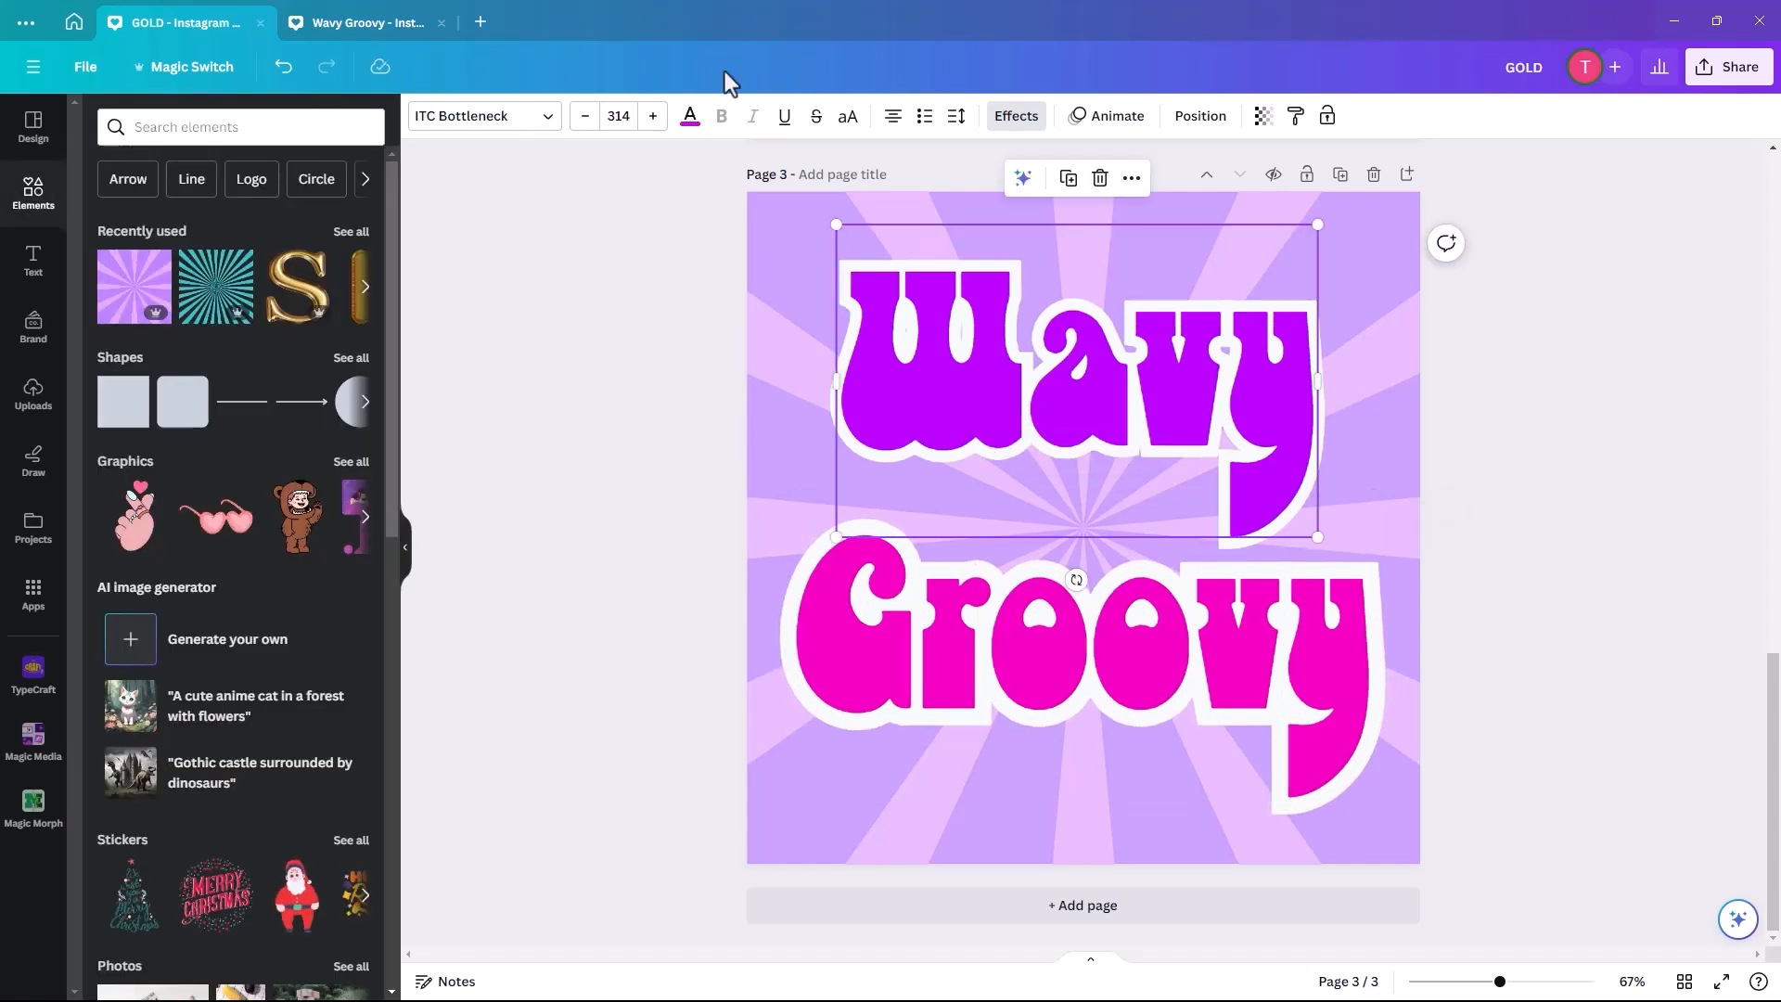
pyautogui.click(1020, 118)
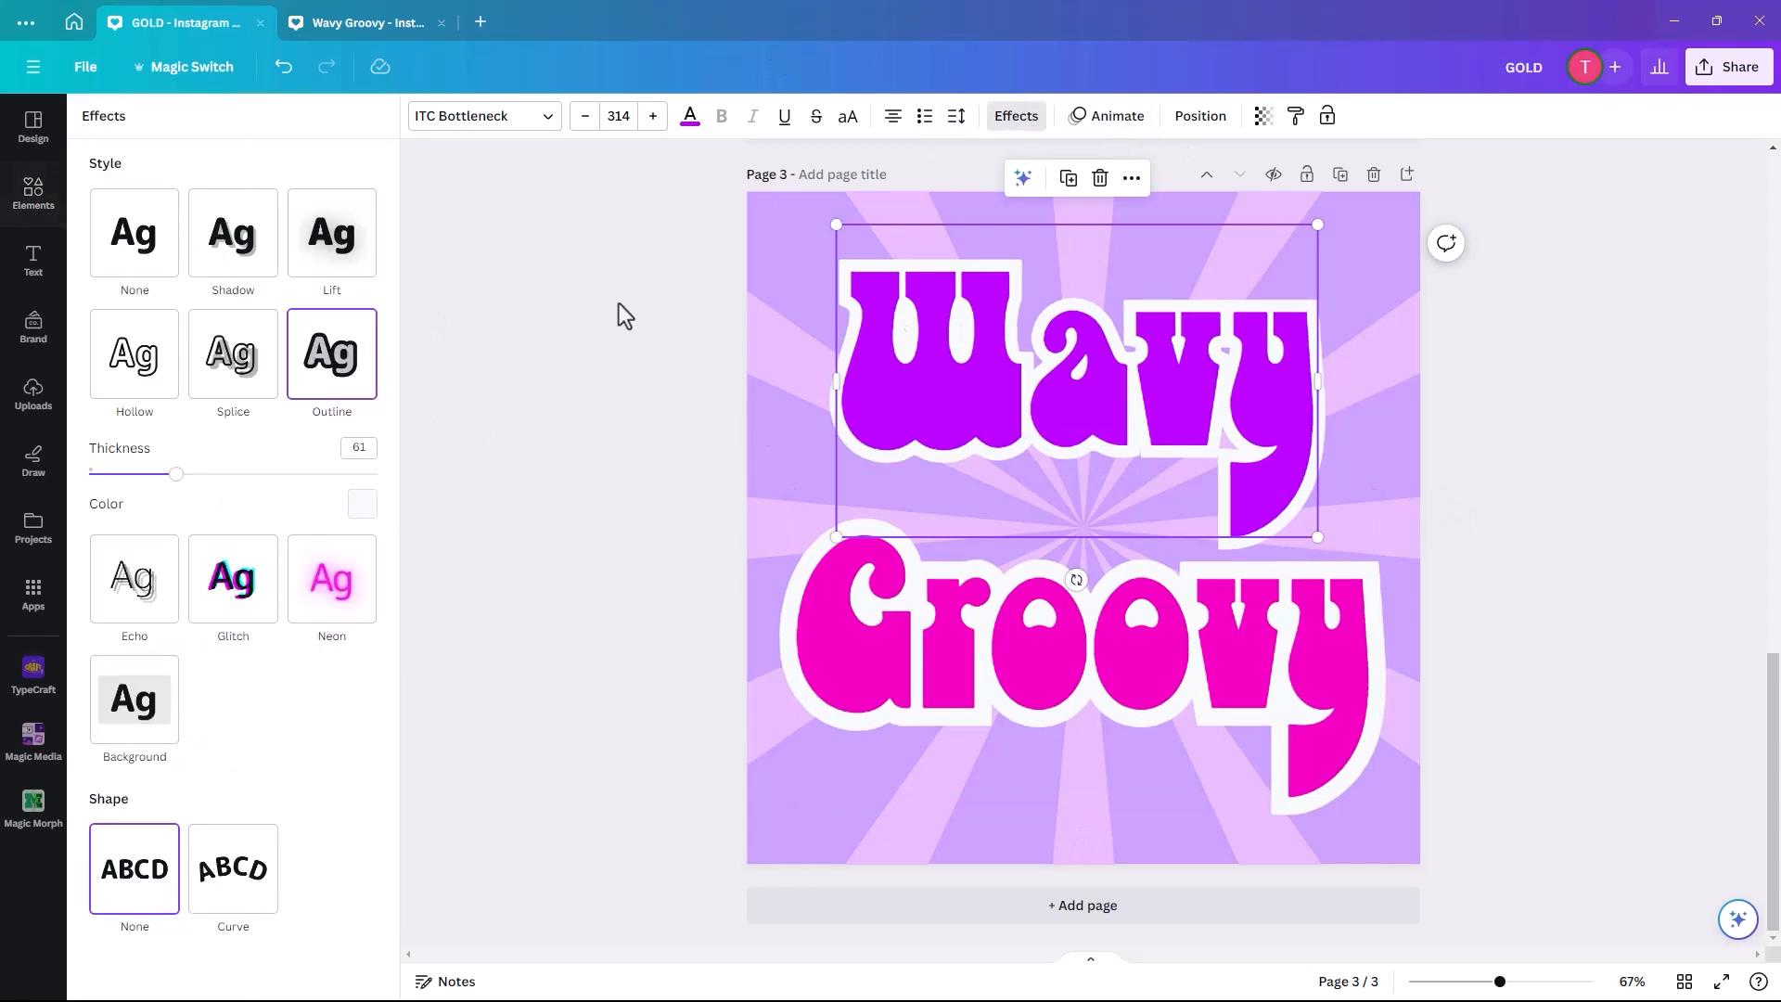
pyautogui.moveTo(178, 476); pyautogui.dragTo(214, 478)
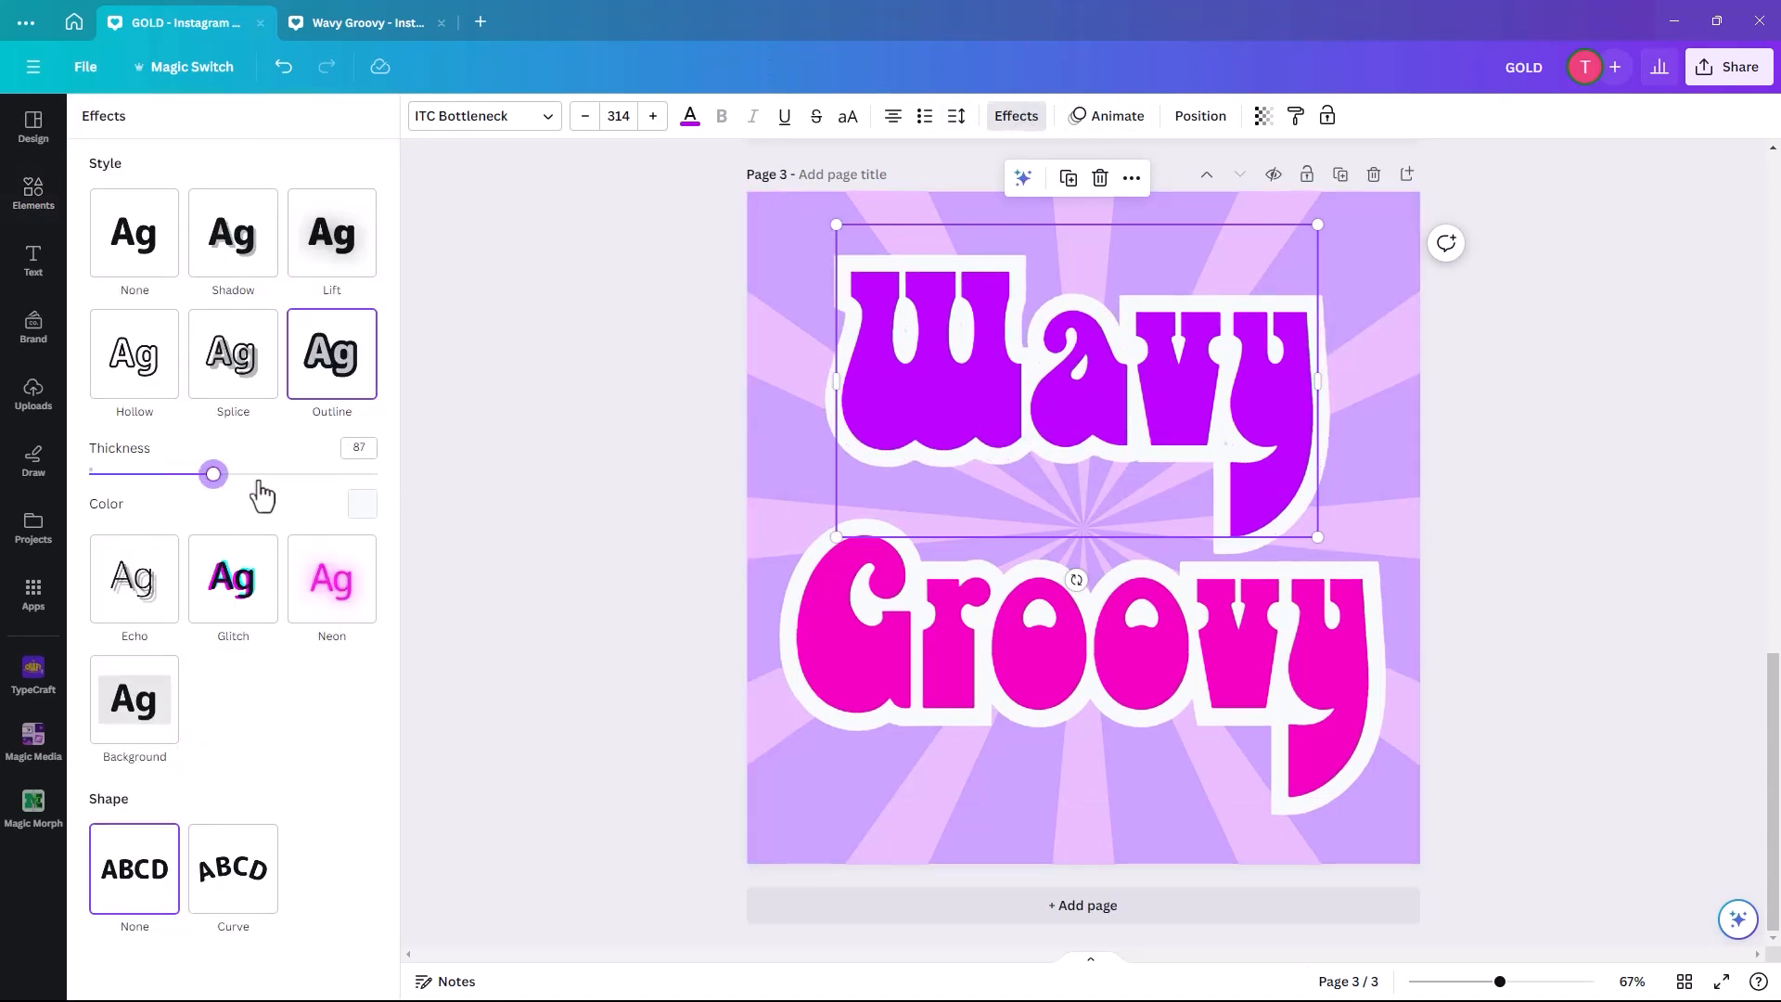
pyautogui.click(683, 499)
pyautogui.click(689, 546)
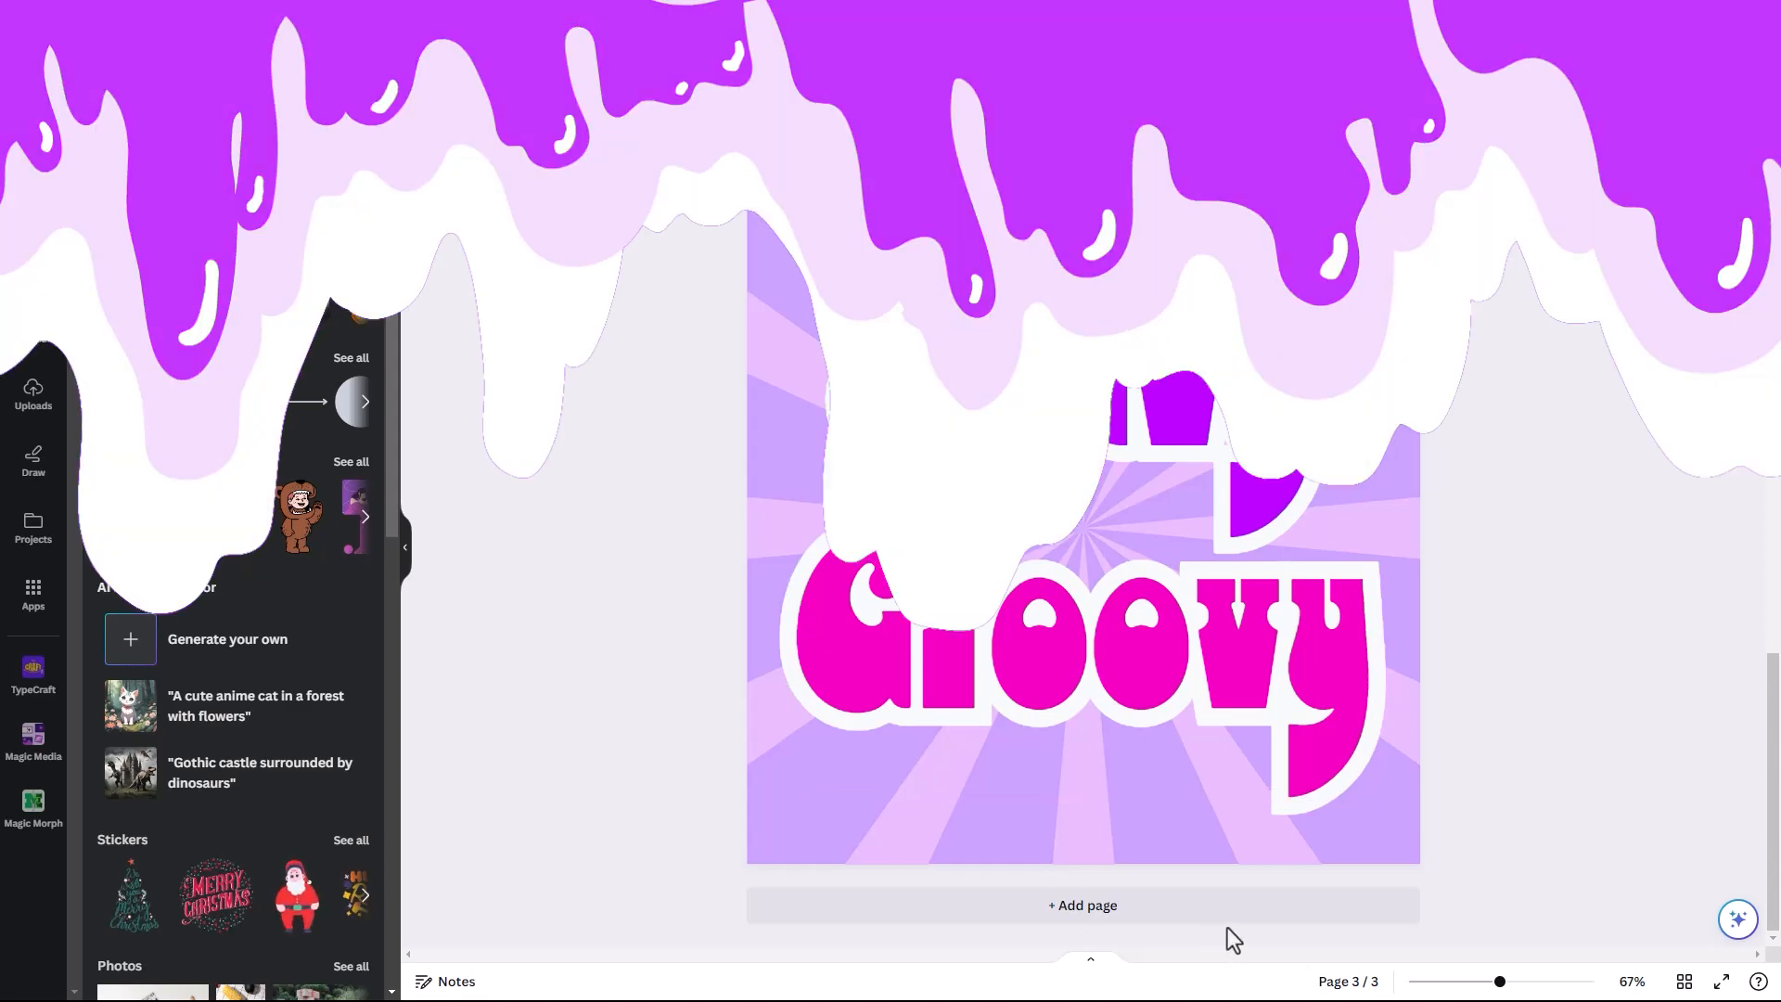
# Add a fourth page with a text box, enlarge it to the full page width, and place it in the upper half.
pyautogui.click(1217, 907)
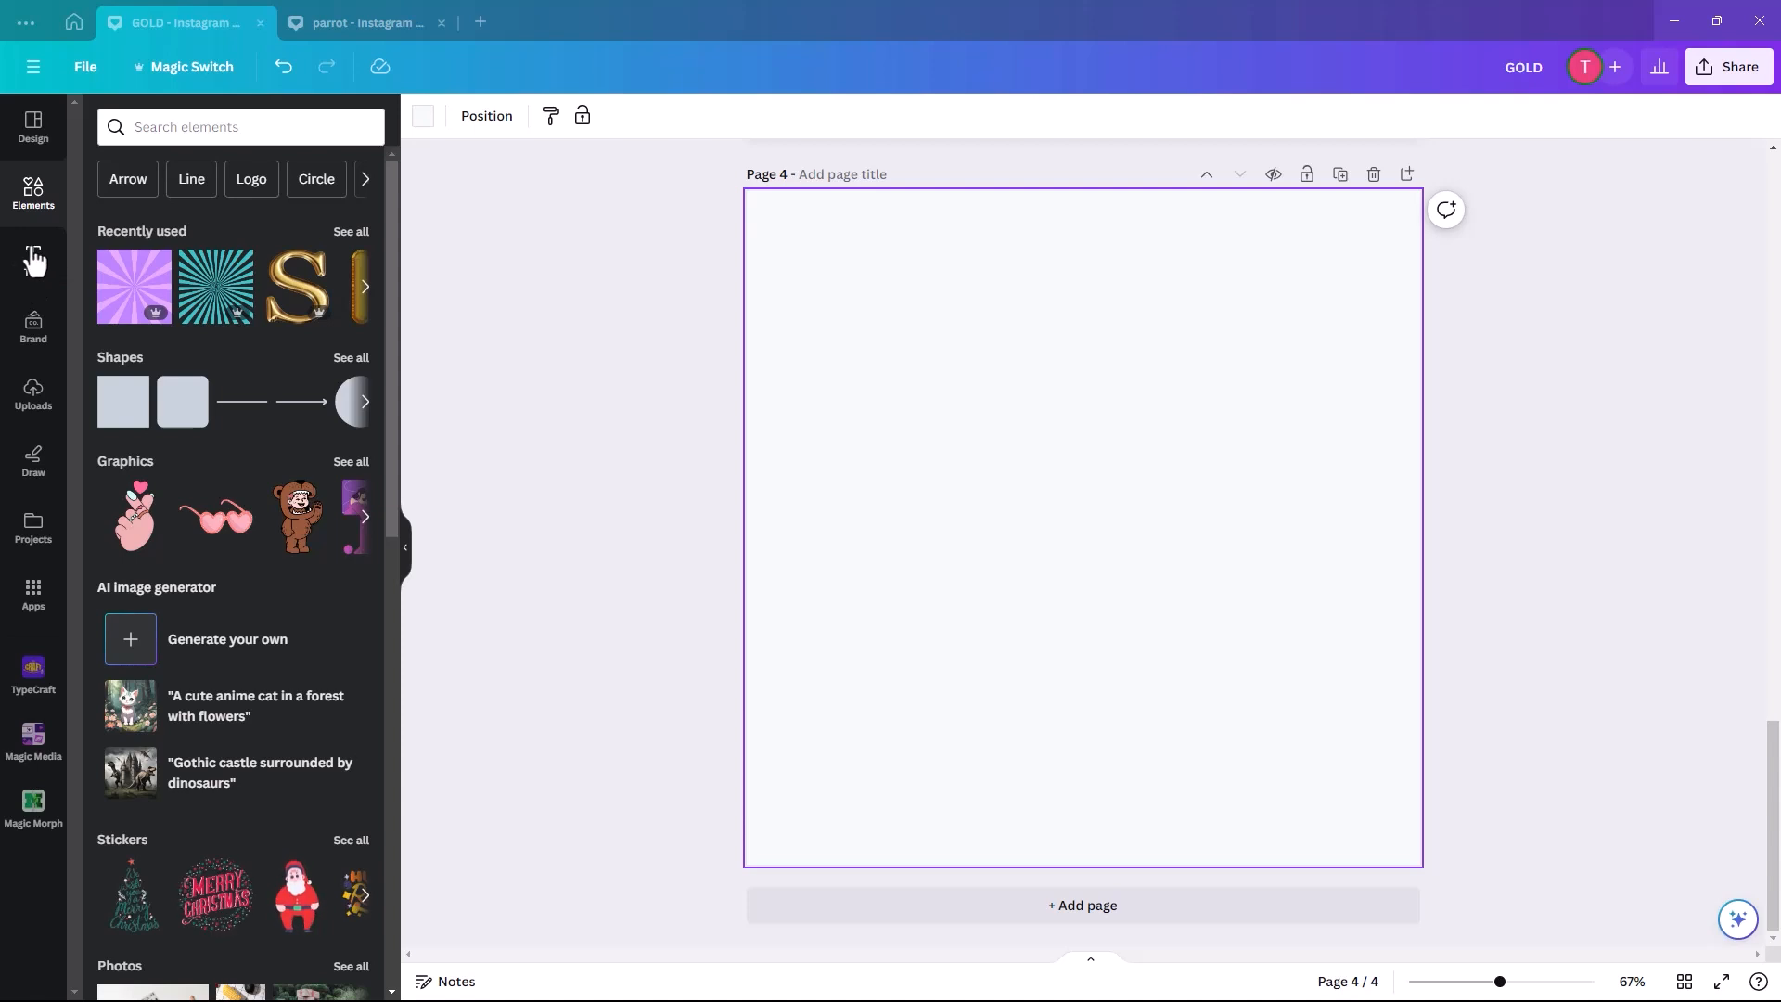
pyautogui.click(30, 263)
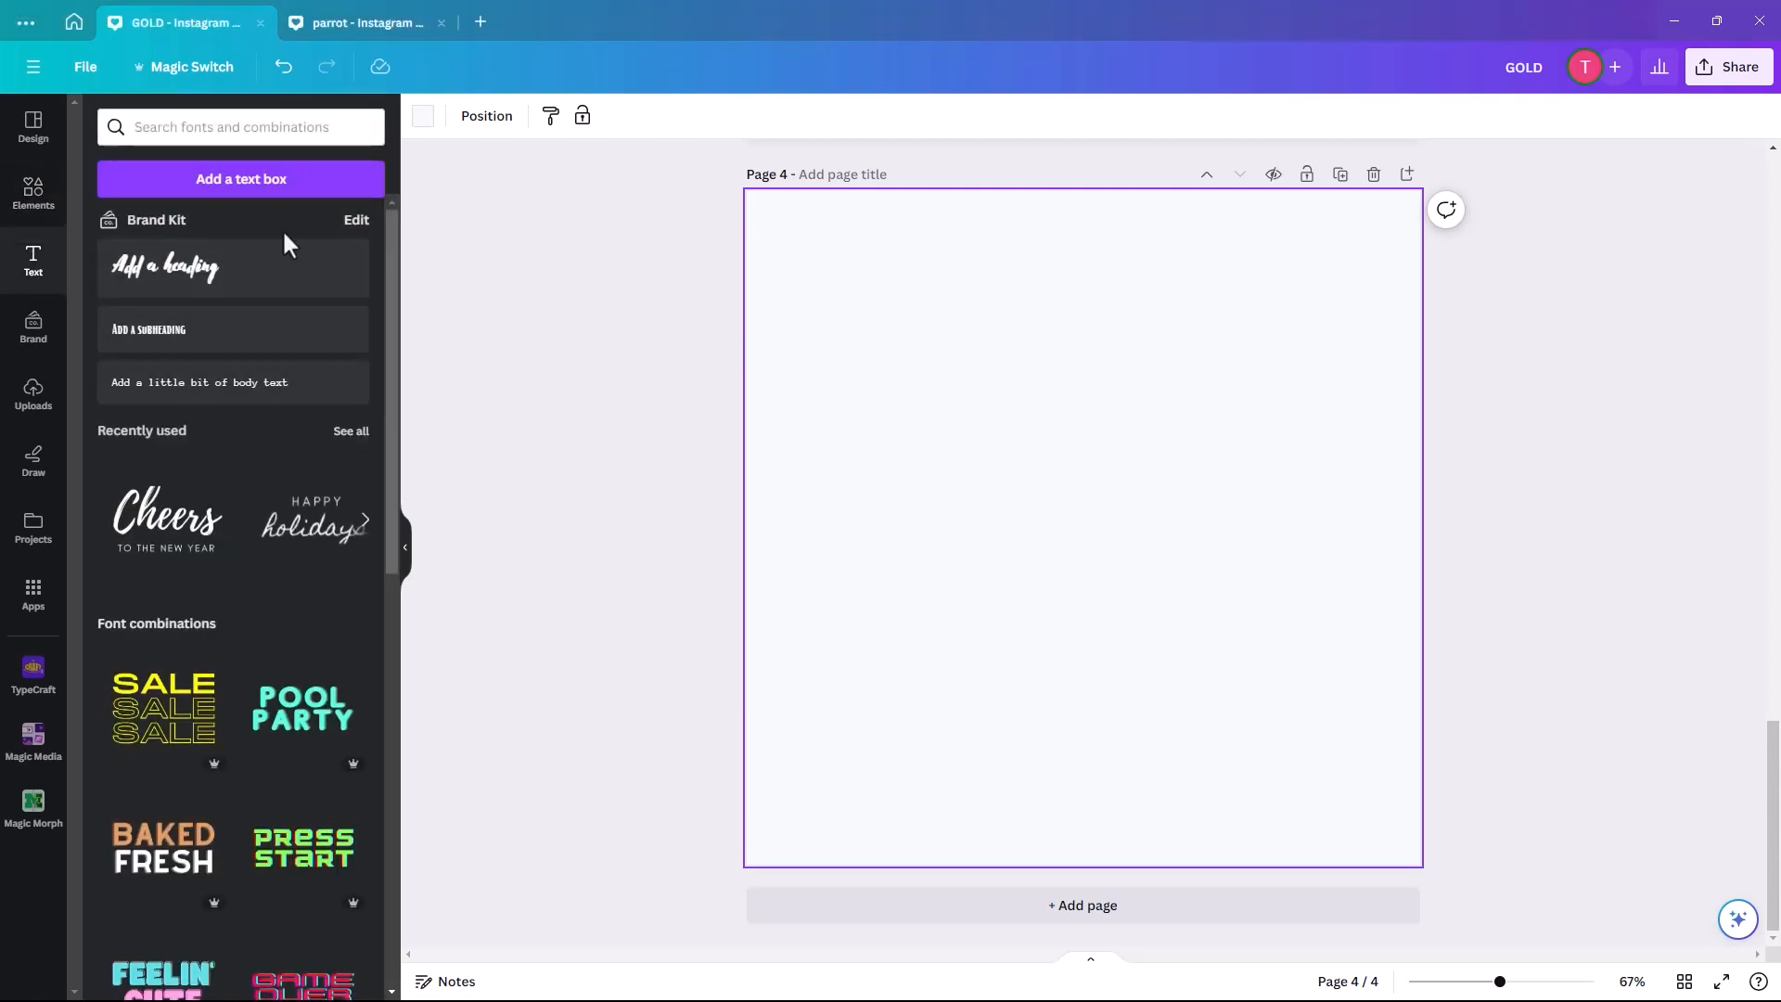
pyautogui.click(247, 190)
pyautogui.moveTo(1048, 522); pyautogui.dragTo(766, 354)
pyautogui.moveTo(1120, 535); pyautogui.dragTo(1403, 668)
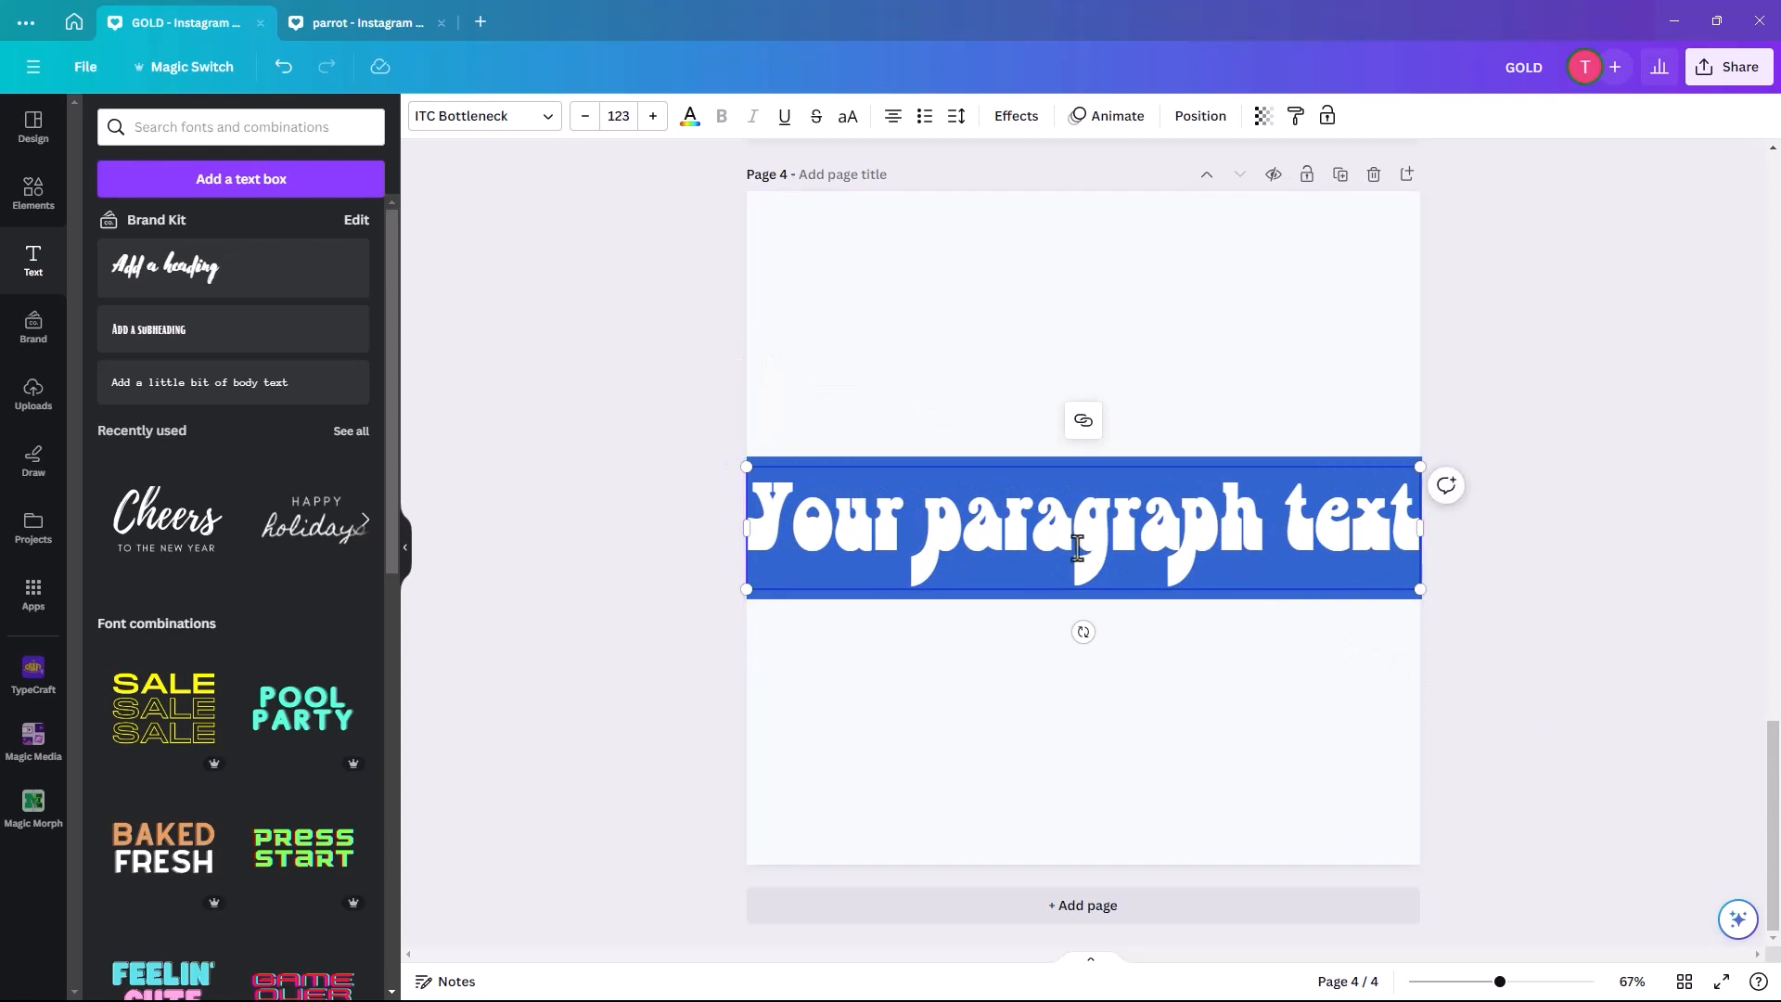
pyautogui.click(1014, 684)
pyautogui.moveTo(1010, 564); pyautogui.dragTo(1009, 402)
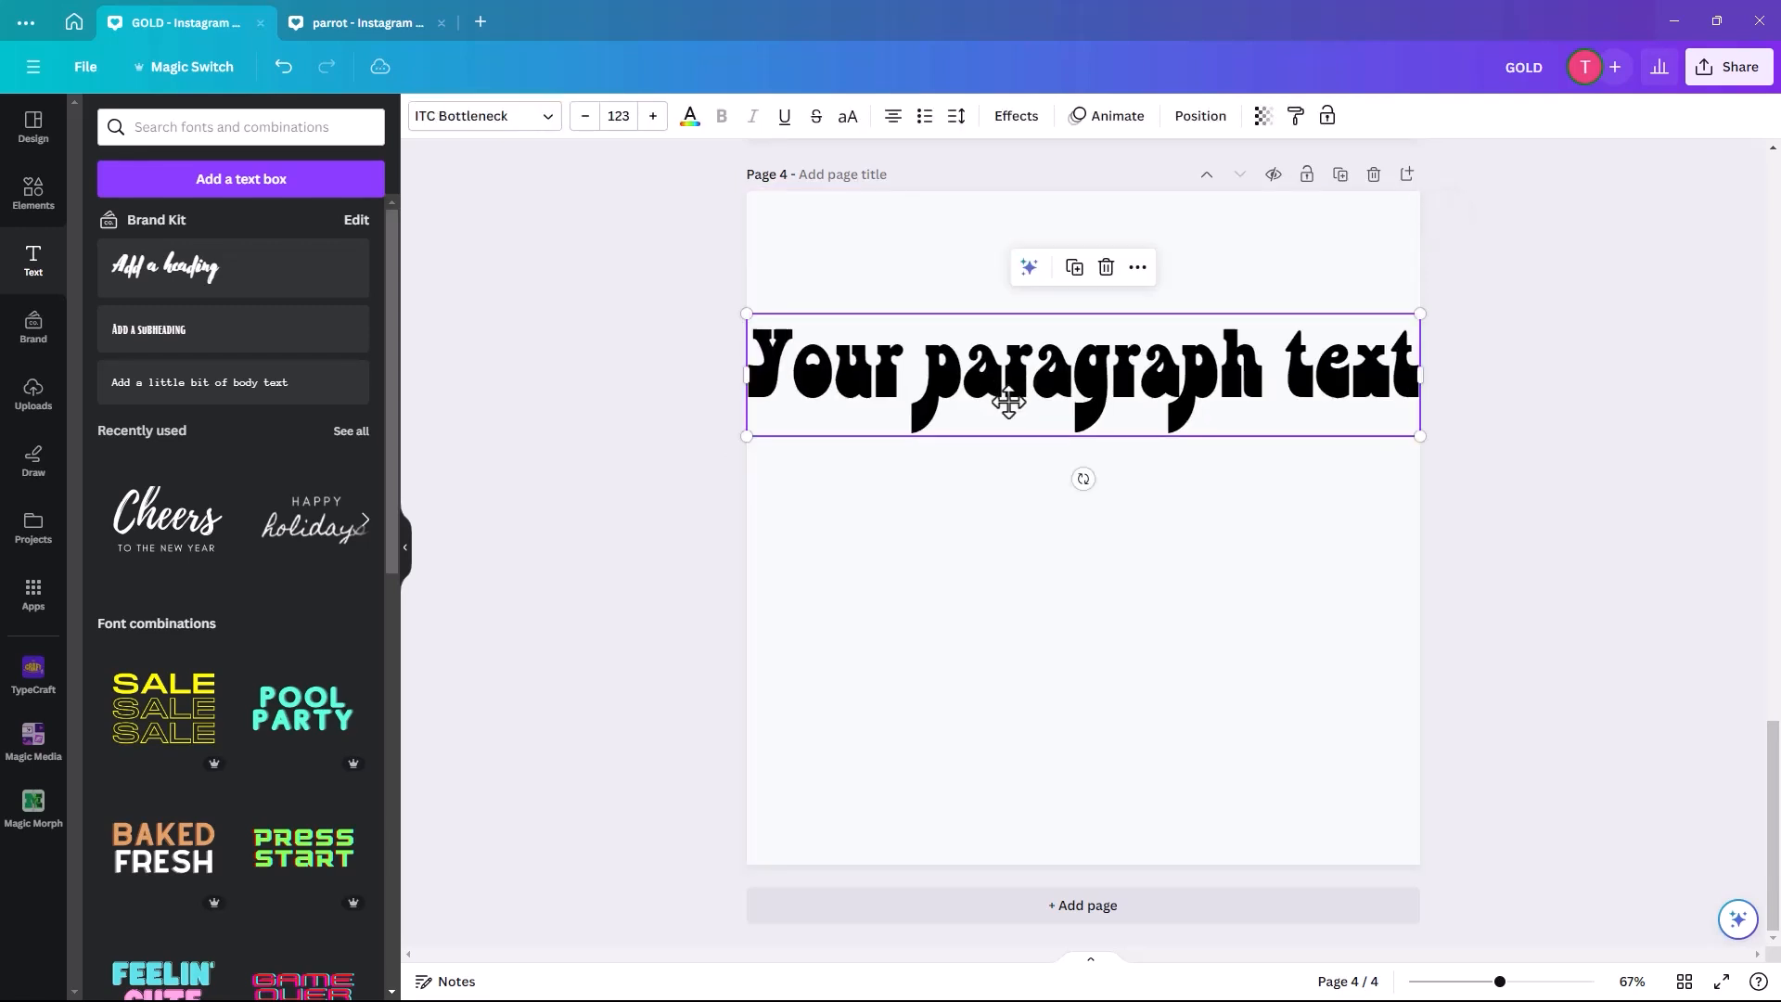
# Change the paragraph text's font to League Spartan, searching the fonts for "lea".
pyautogui.doubleClick(1008, 402)
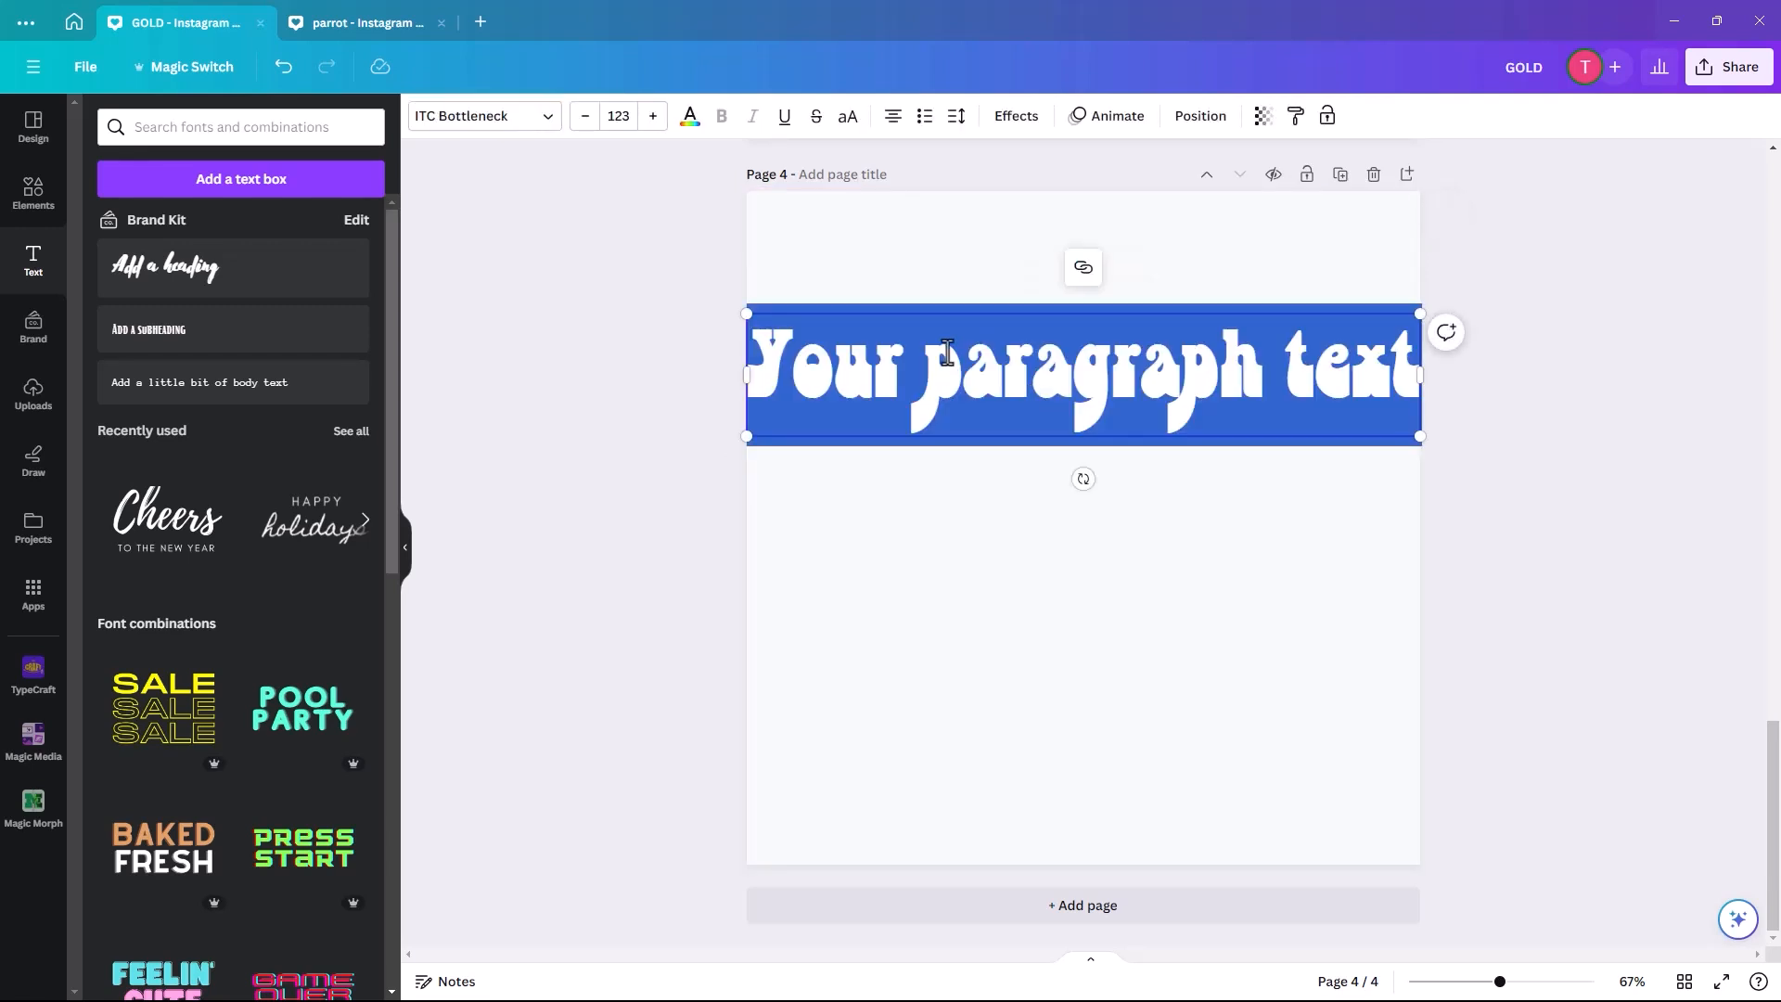
pyautogui.click(550, 132)
pyautogui.doubleClick(167, 173)
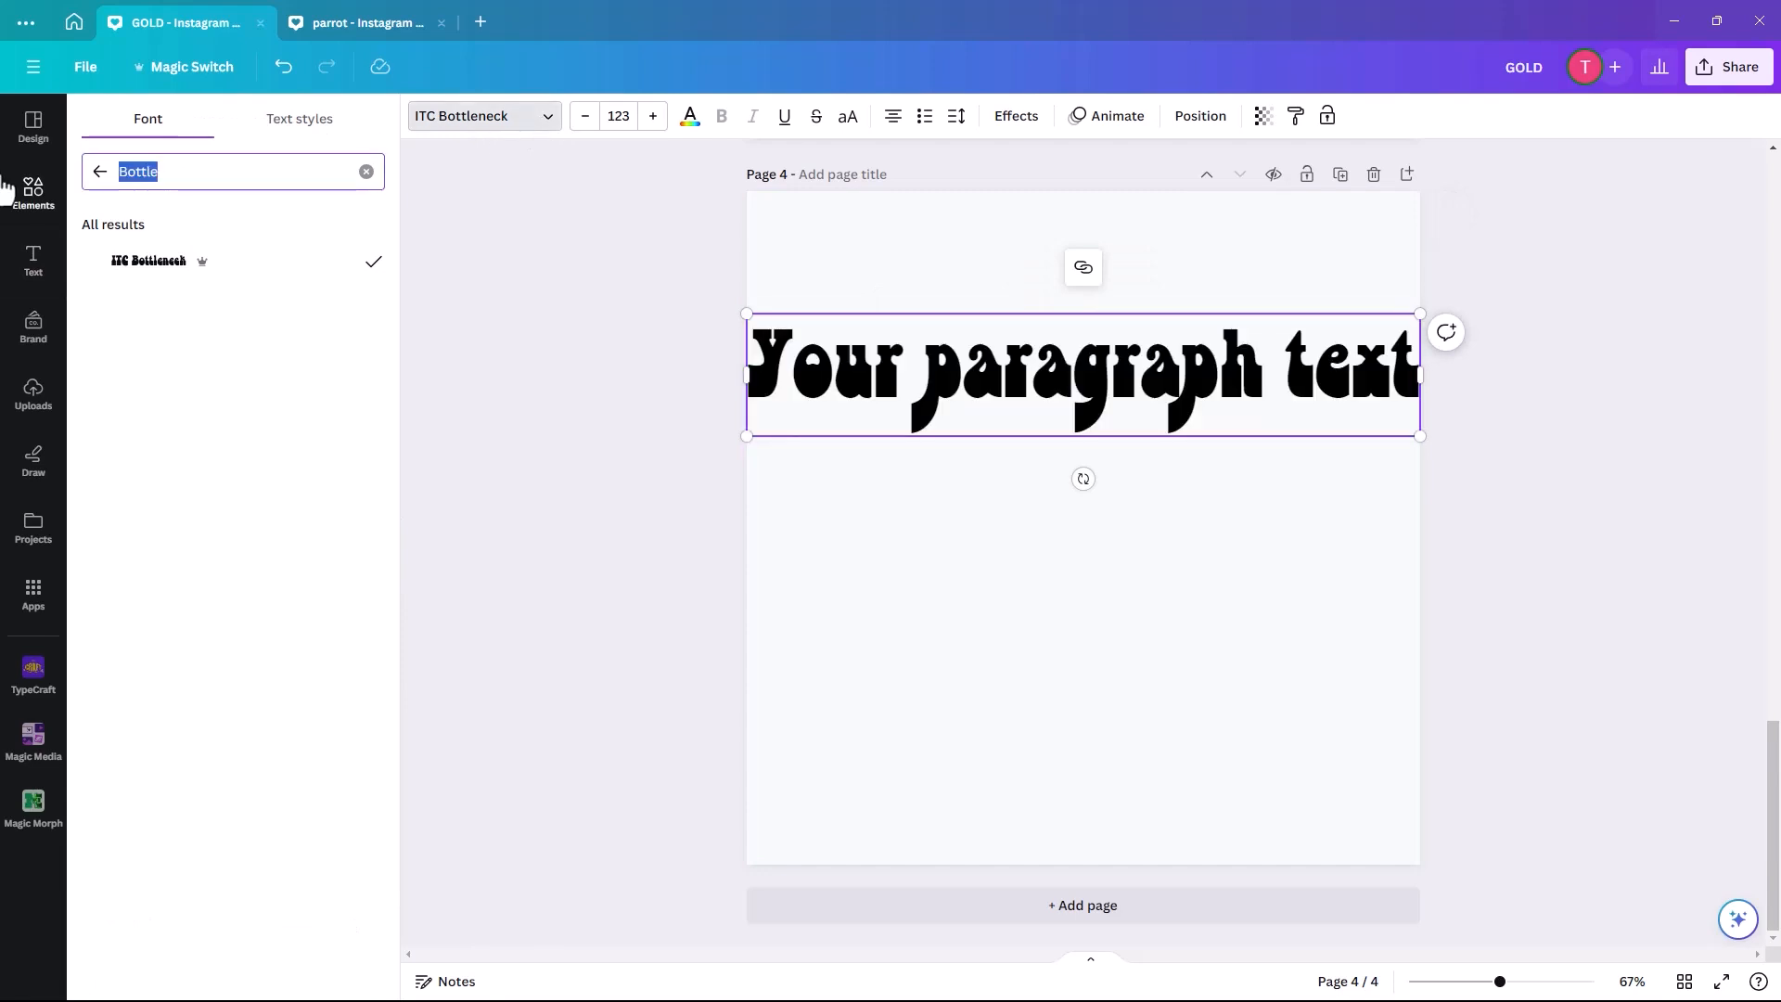
pyautogui.press('BackSpace')
pyautogui.write('lea')
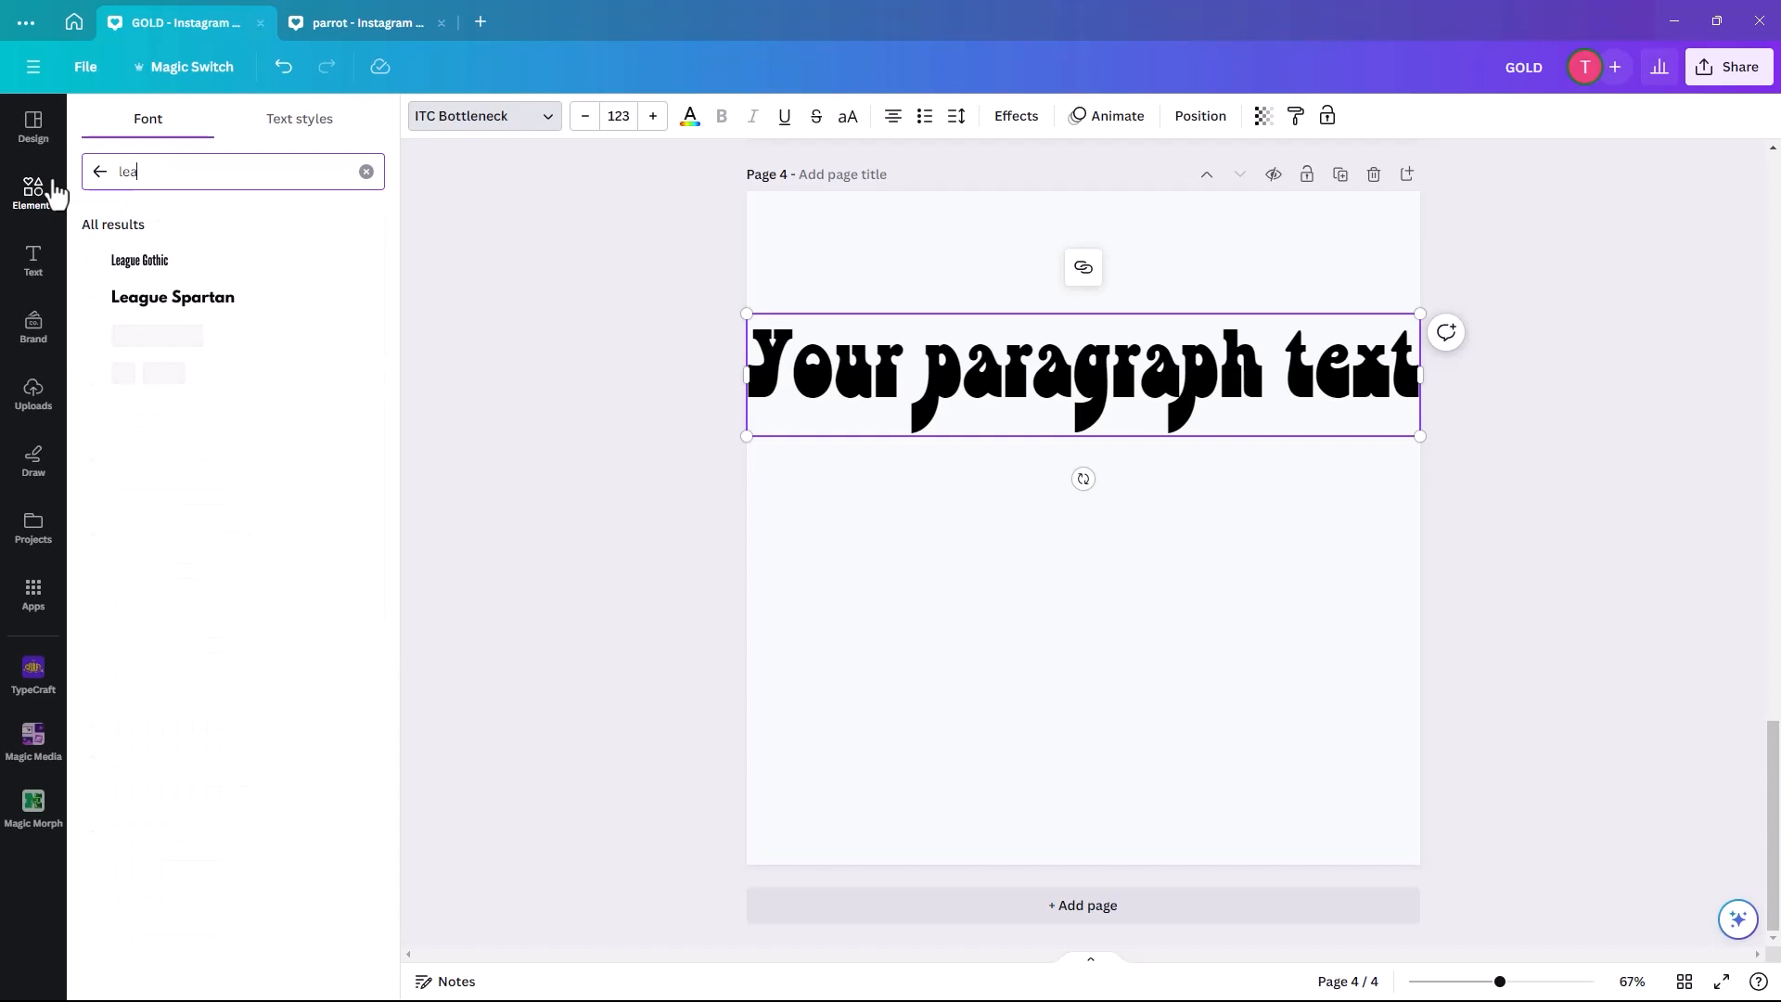
pyautogui.click(202, 304)
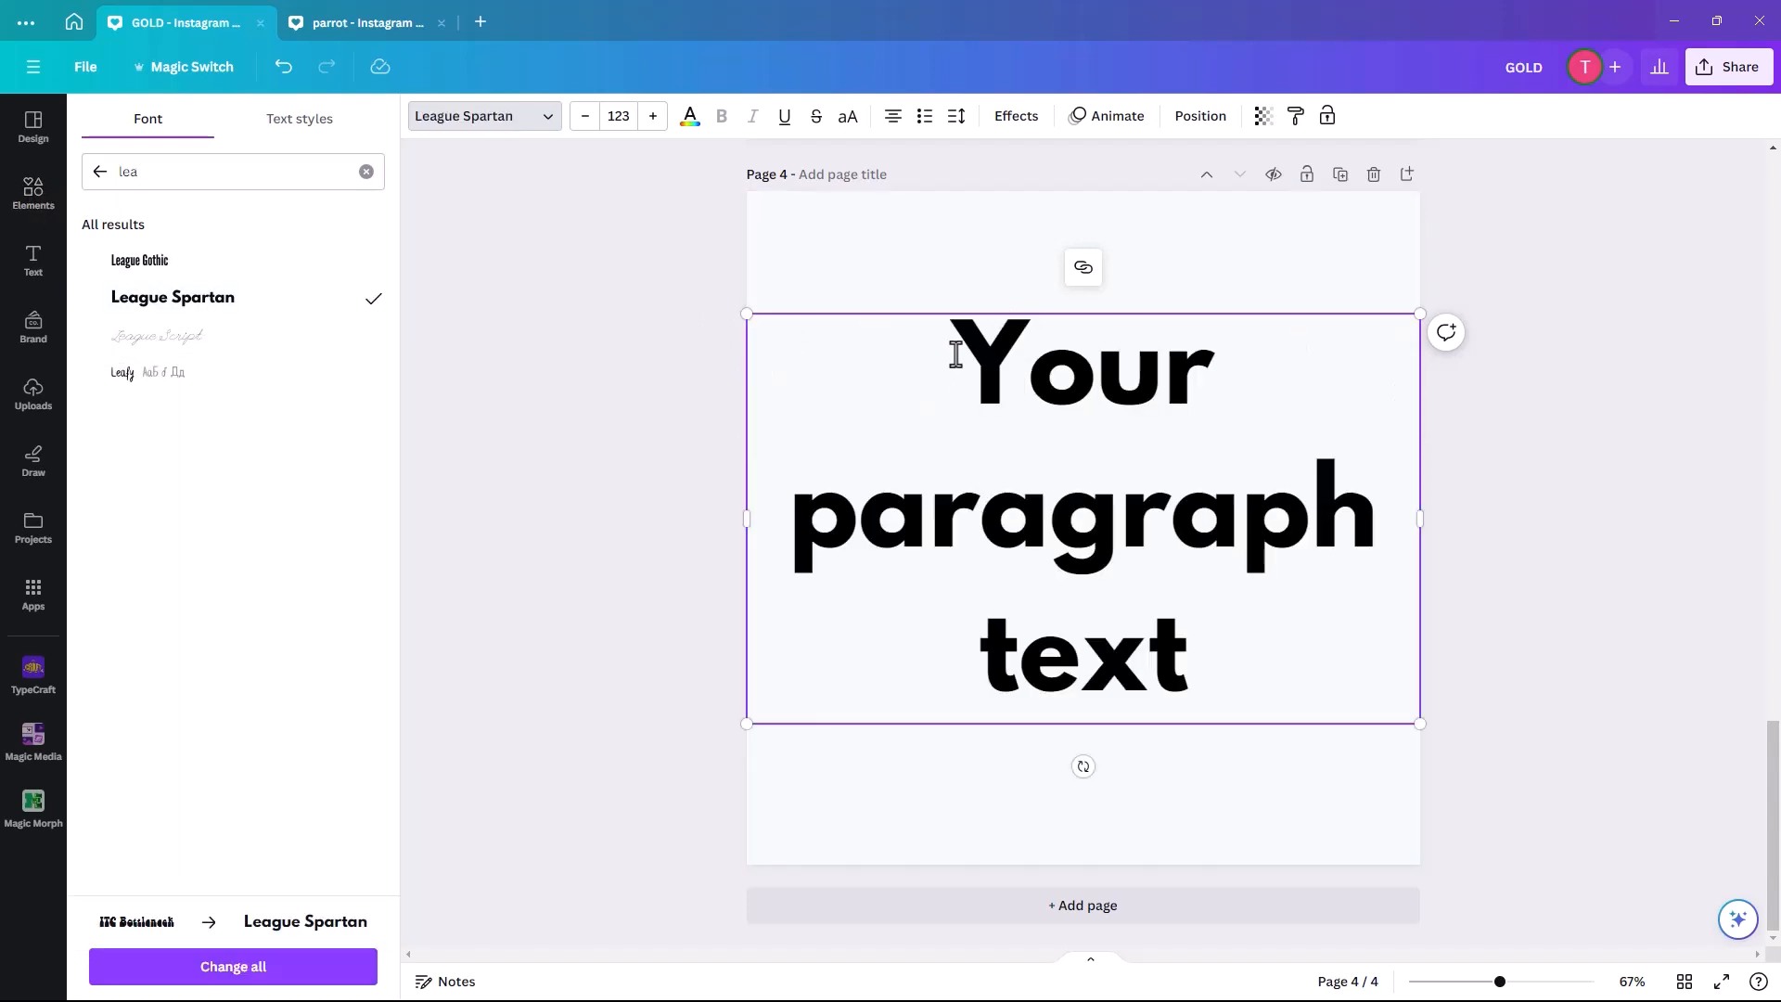
# Replace the paragraph text with "FADE" and enlarge it to font size 225.
pyautogui.moveTo(956, 354); pyautogui.dragTo(1209, 728)
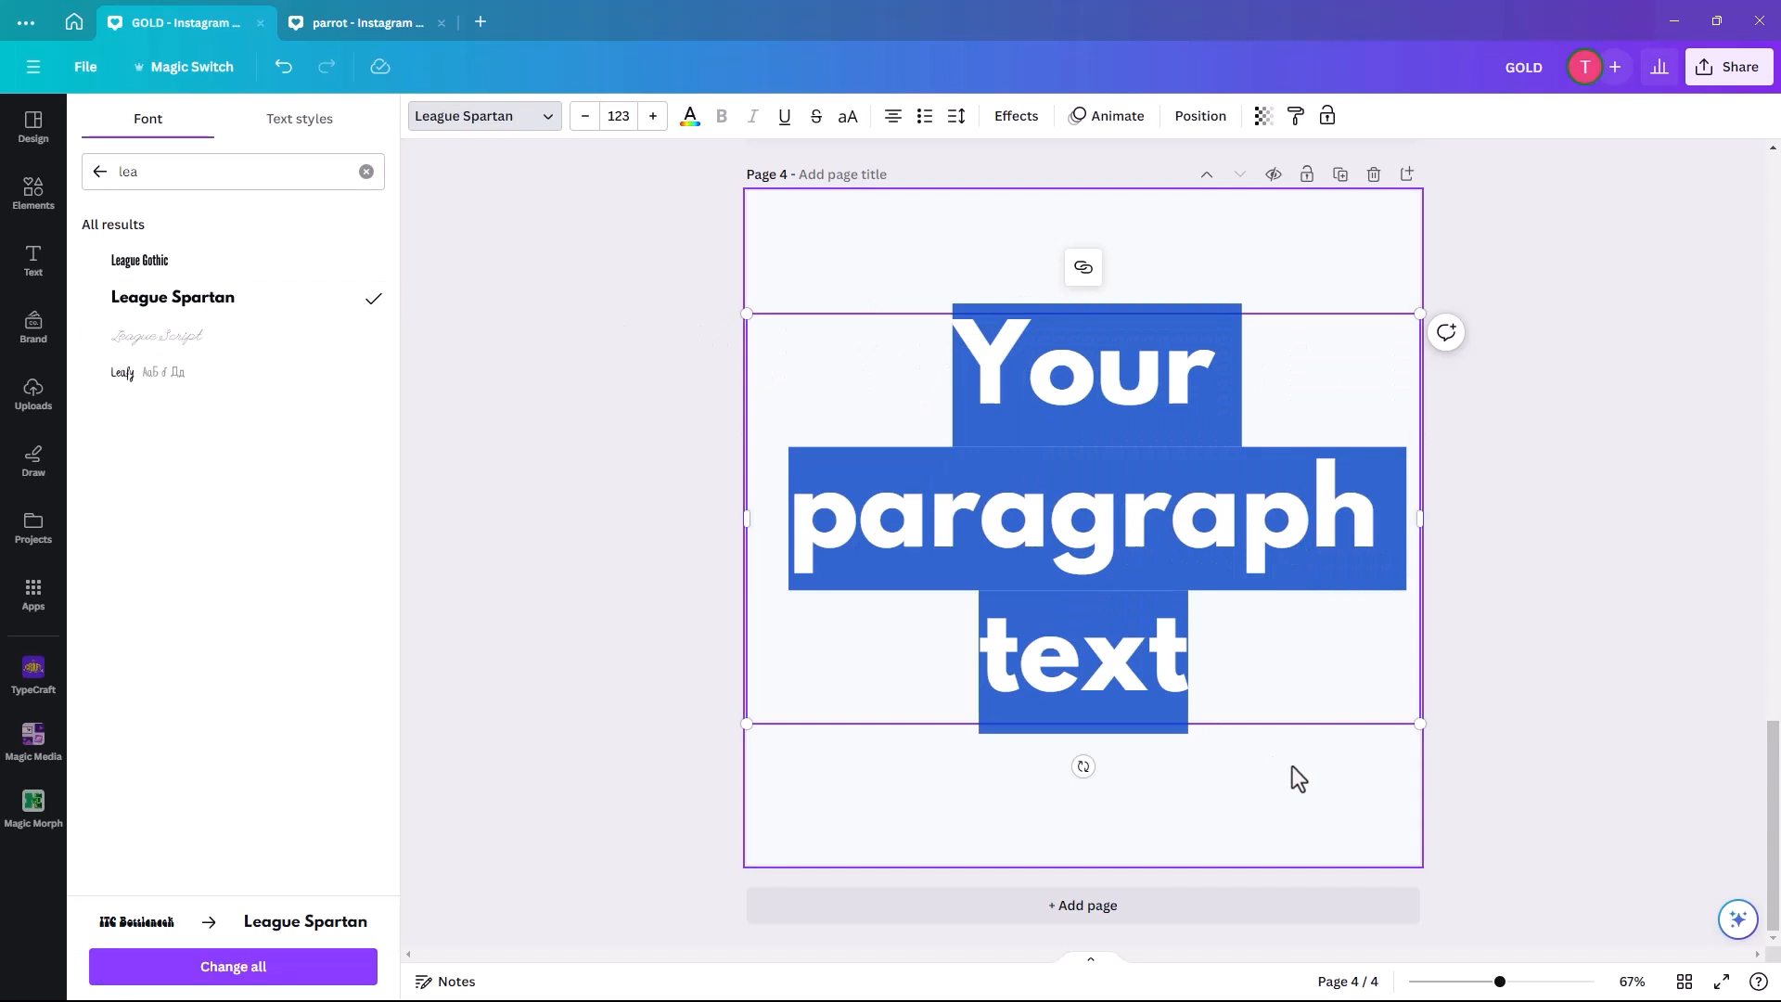
pyautogui.write('FADE')
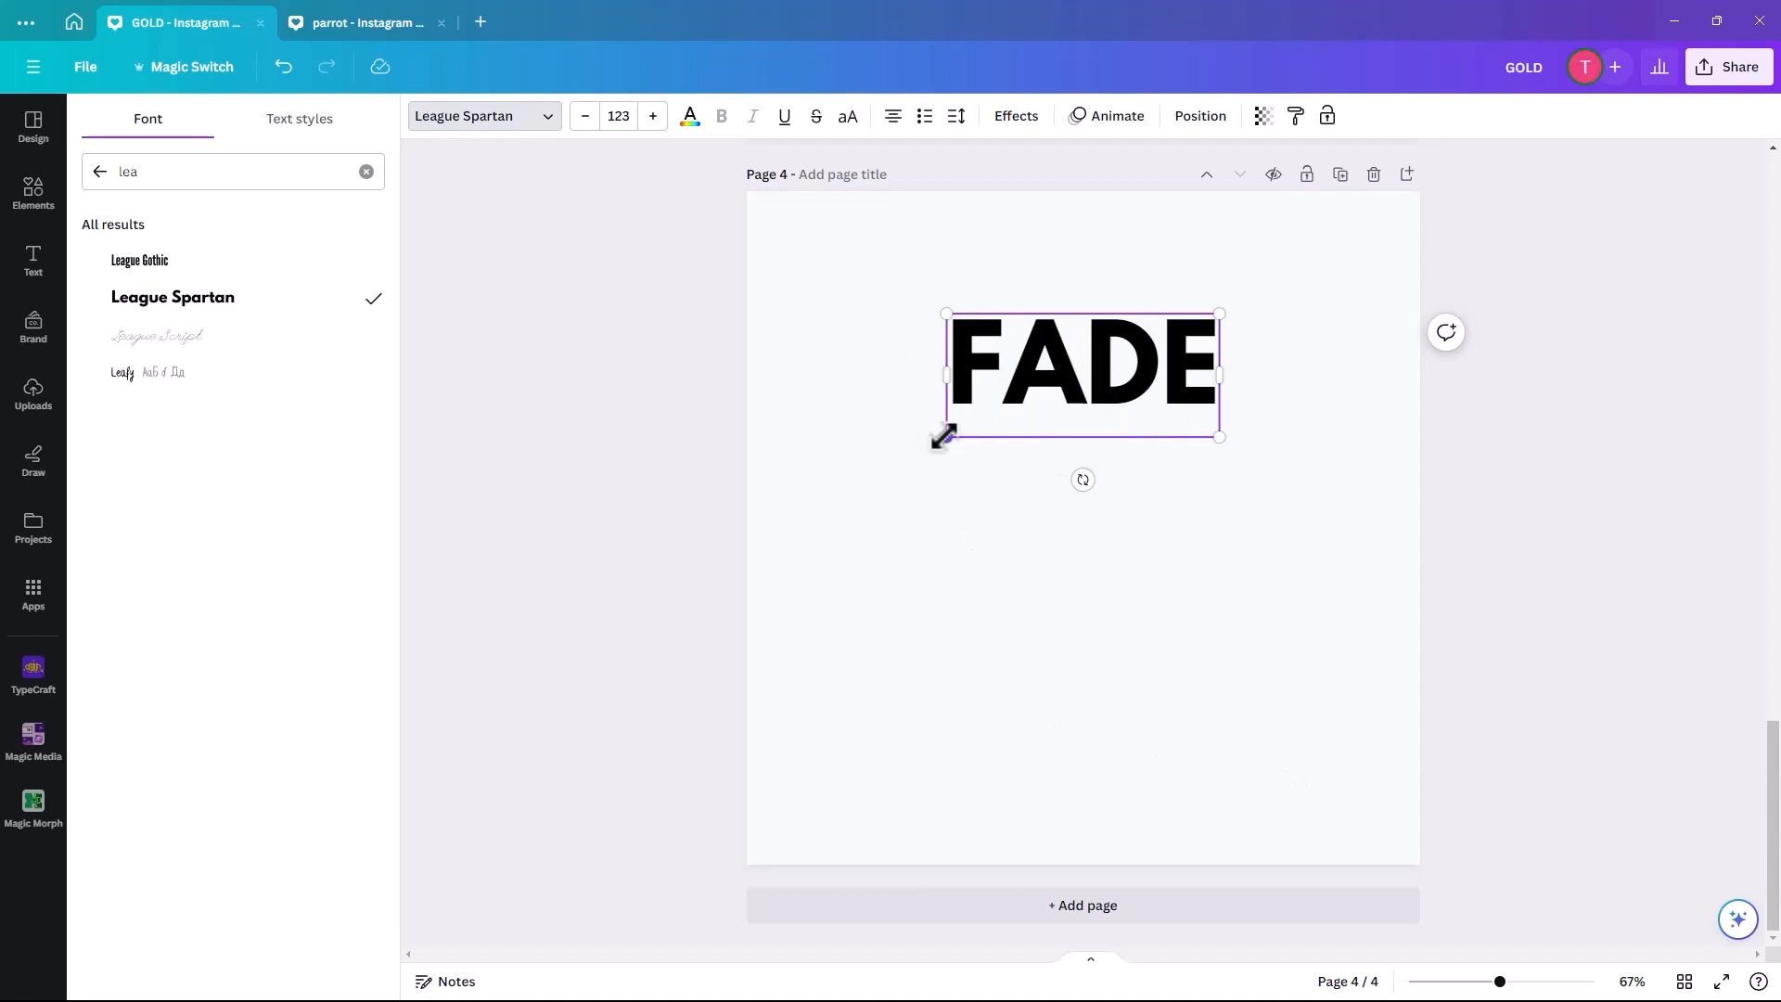
pyautogui.moveTo(943, 434); pyautogui.dragTo(823, 492)
pyautogui.moveTo(1221, 495); pyautogui.dragTo(1310, 569)
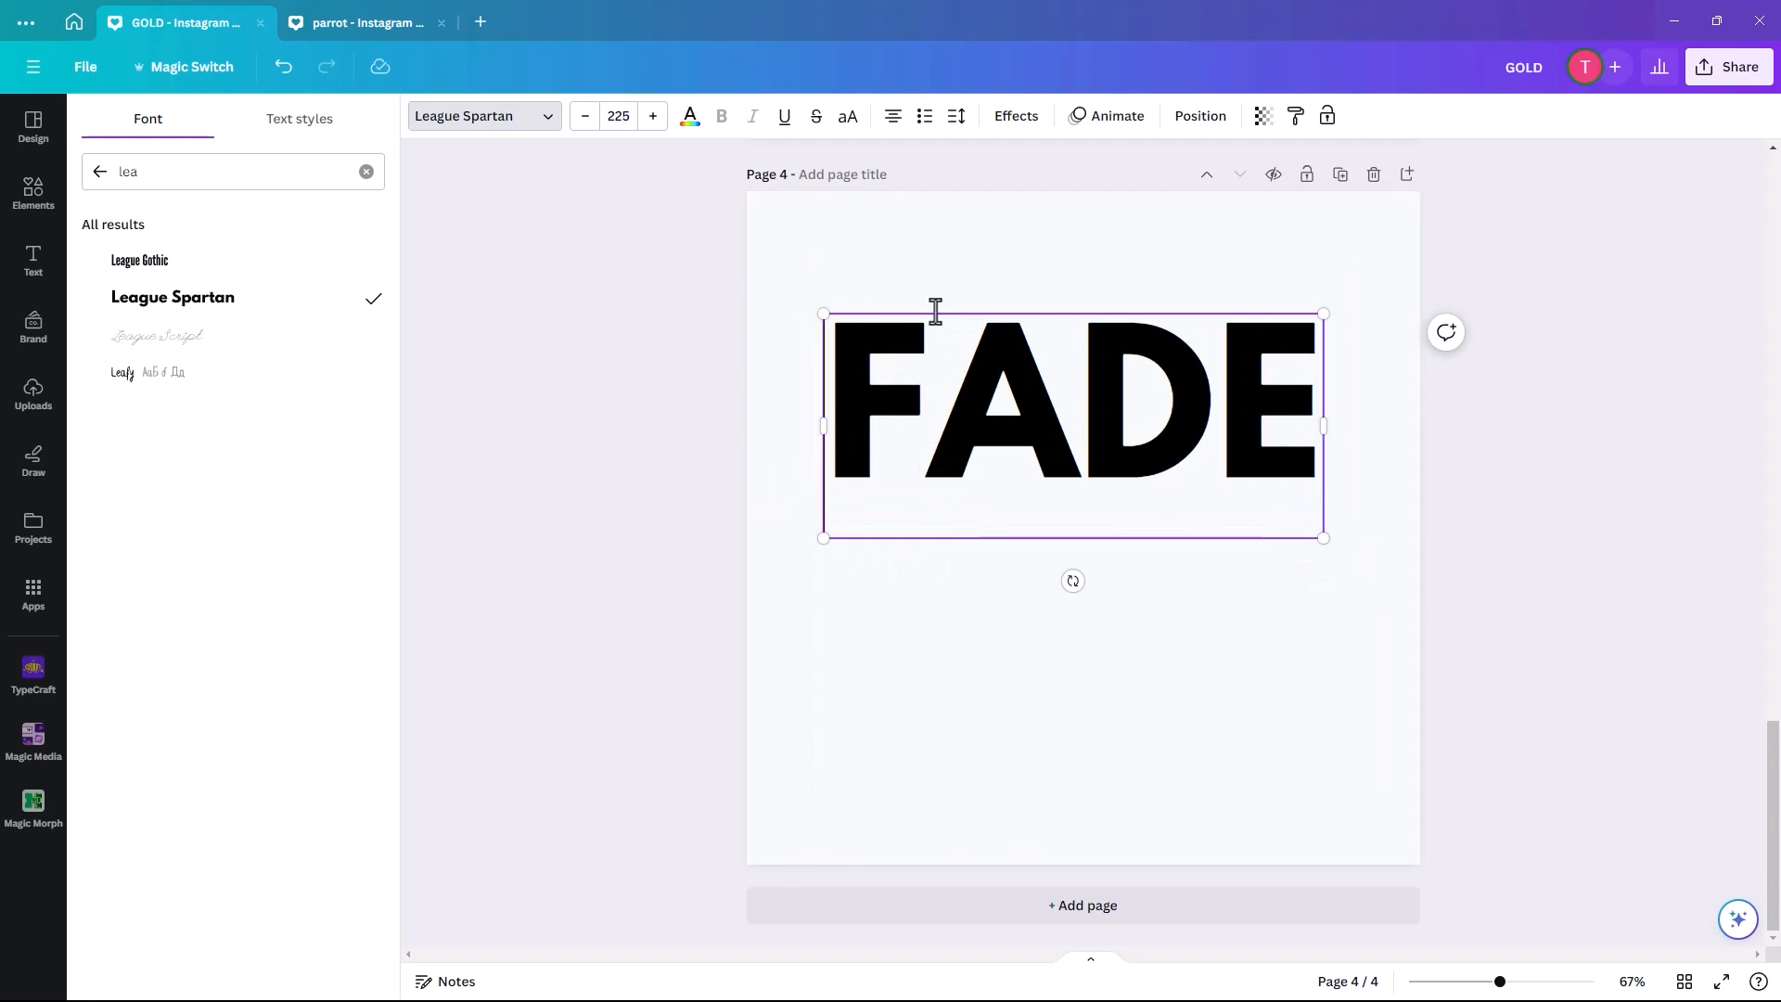
# Set the background of page 4 to the black document color.
pyautogui.click(398, 136)
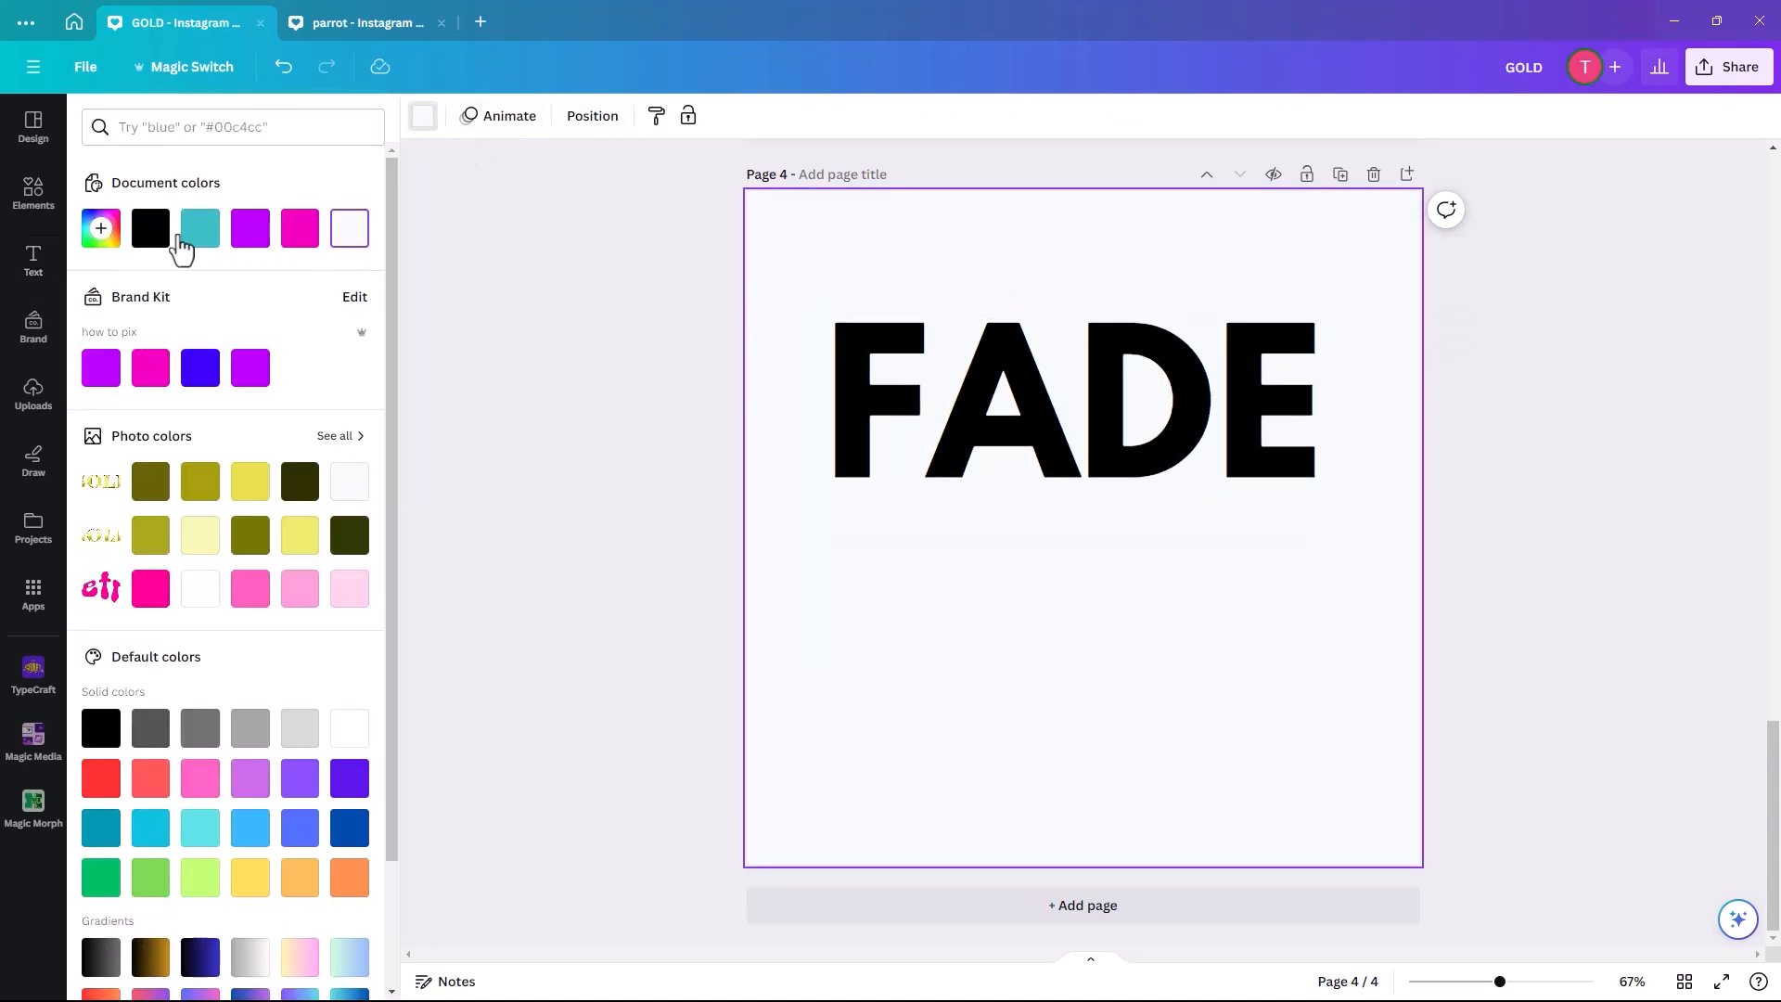
pyautogui.click(151, 228)
pyautogui.click(970, 373)
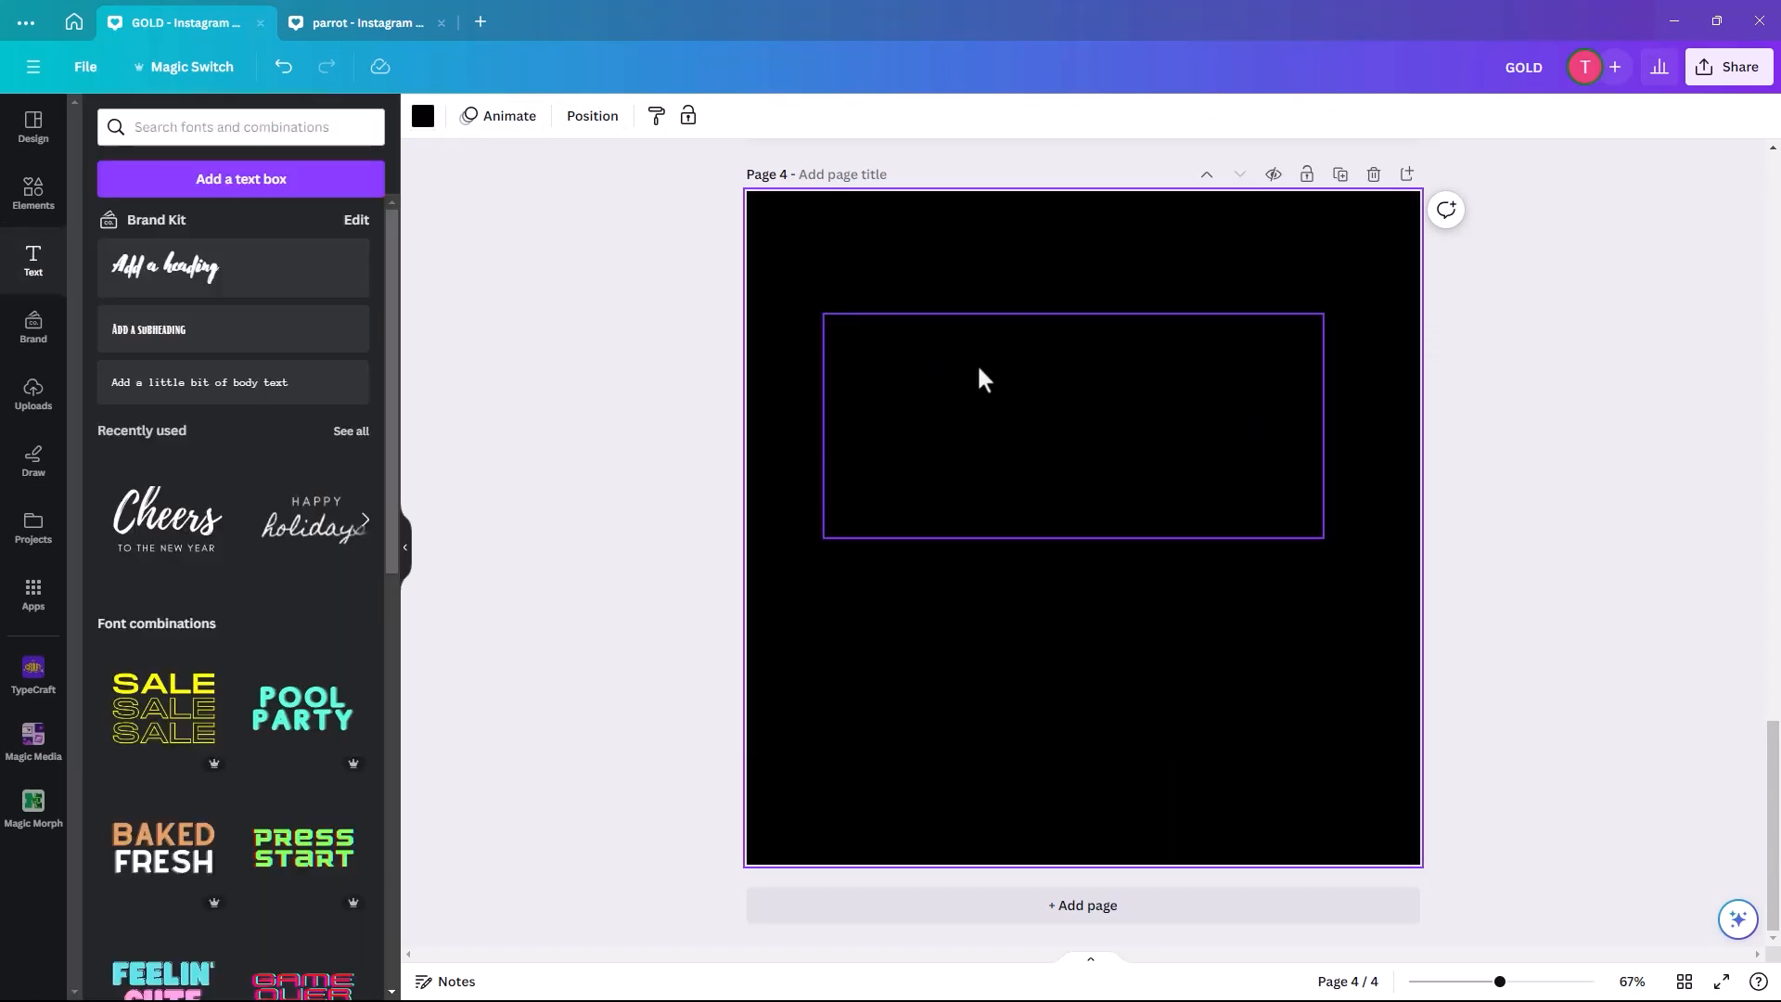
# Color "FADE" in the near-white document color and move it down slightly, centered horizontally on the page.
pyautogui.doubleClick(937, 375)
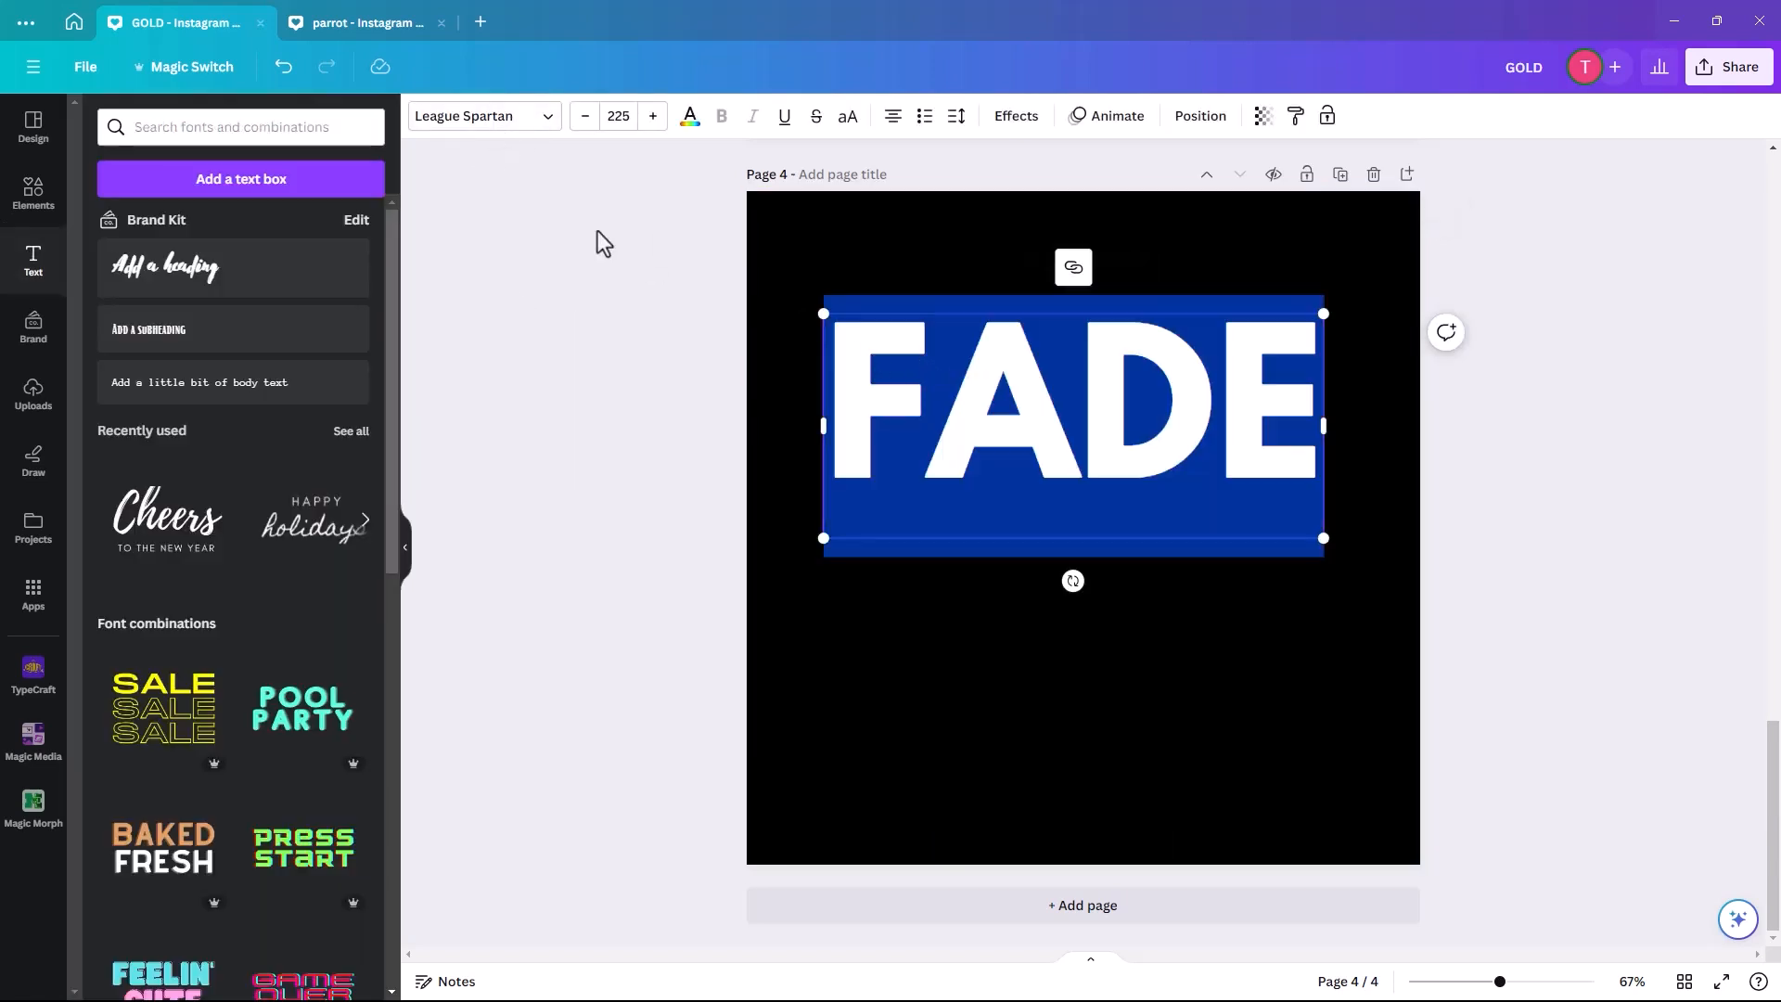
pyautogui.click(689, 117)
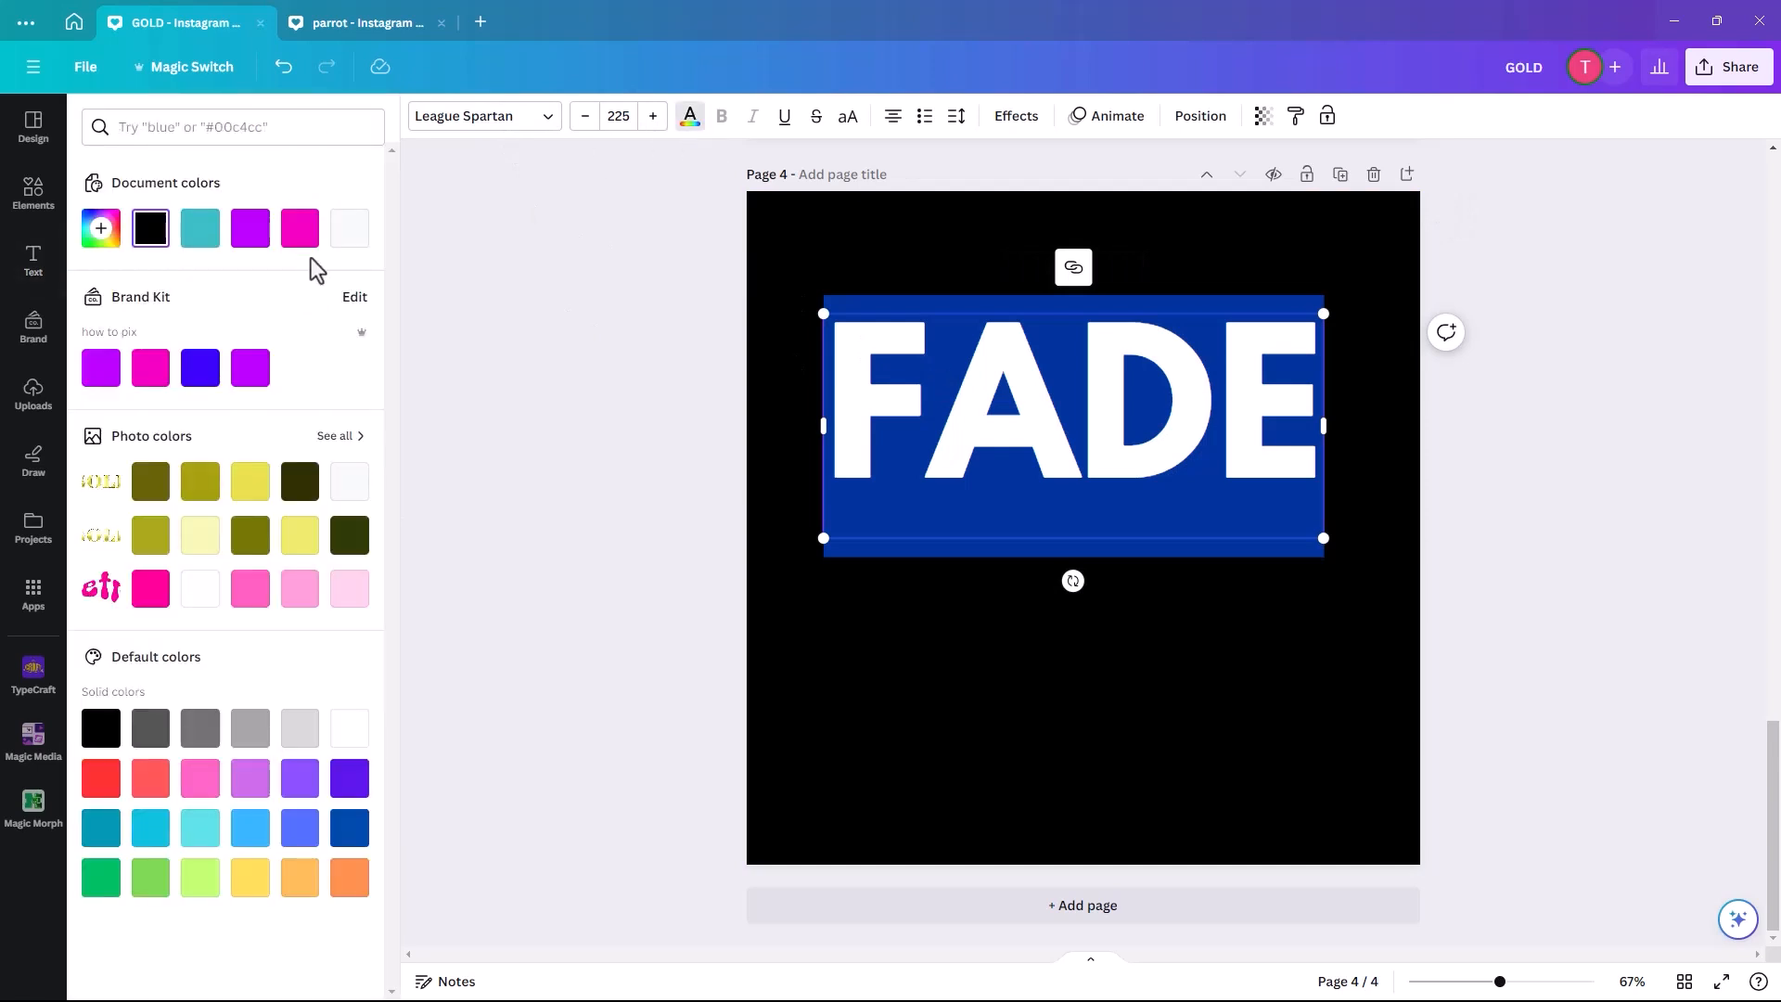
pyautogui.click(975, 376)
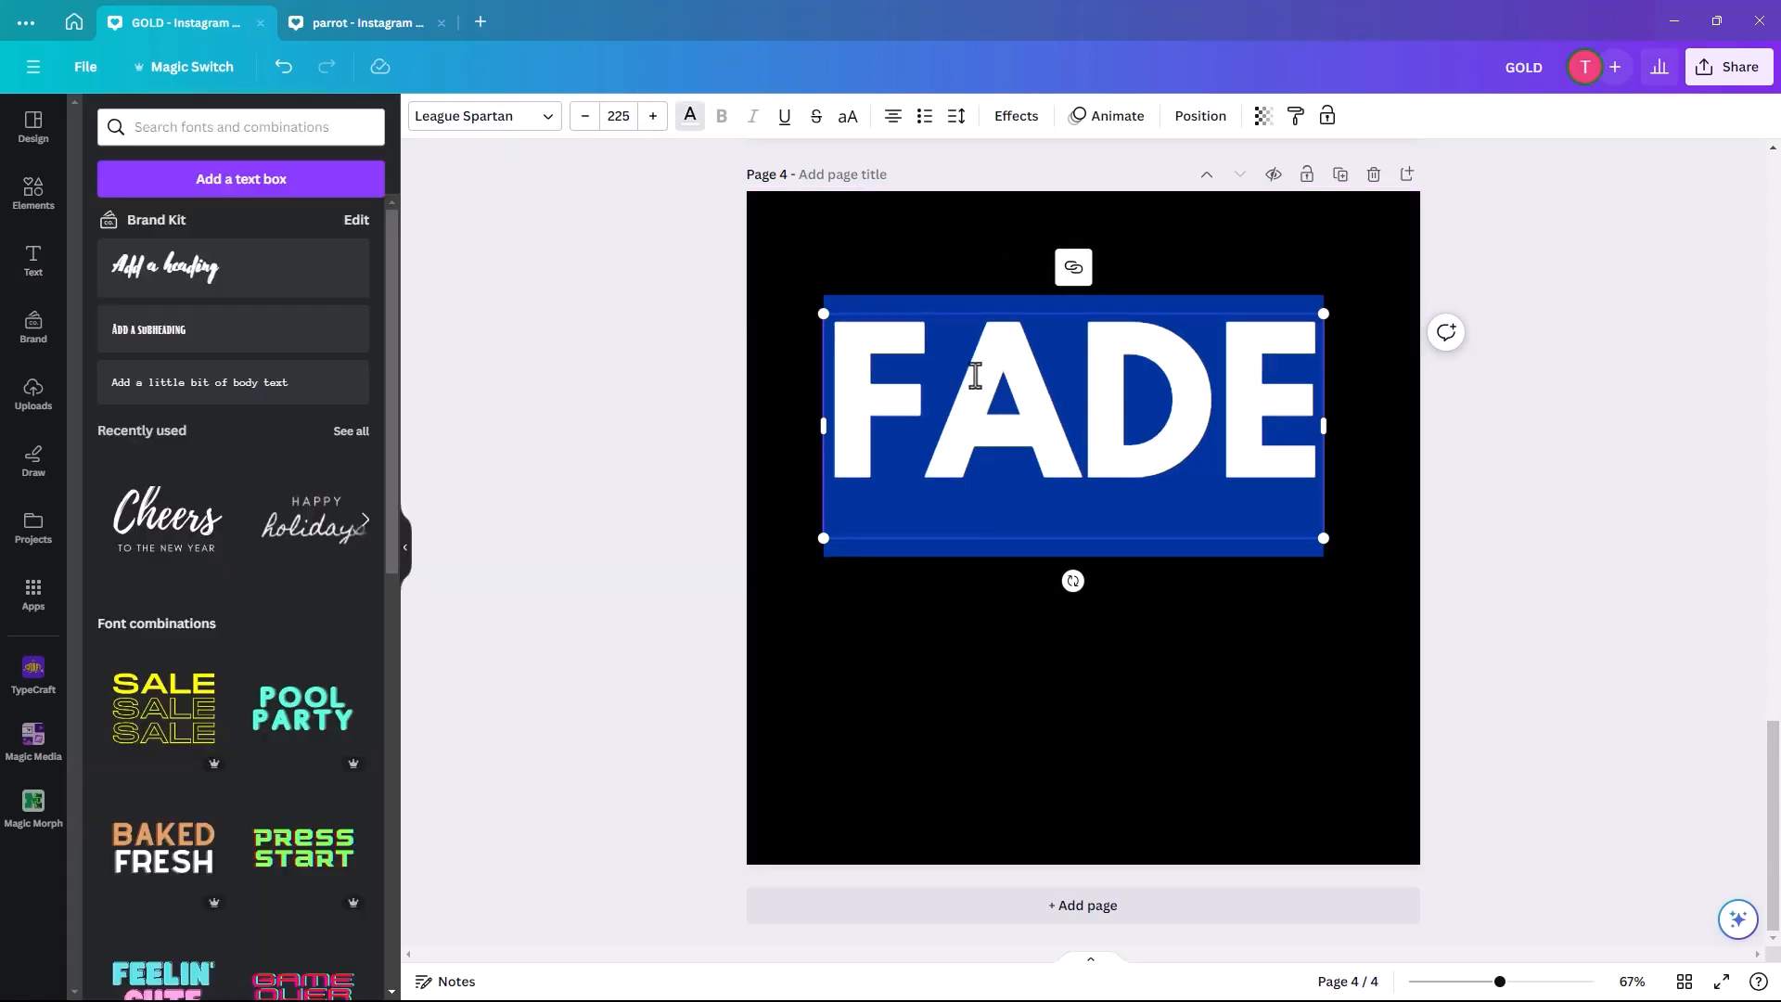
pyautogui.click(632, 364)
pyautogui.moveTo(1019, 405); pyautogui.dragTo(1034, 477)
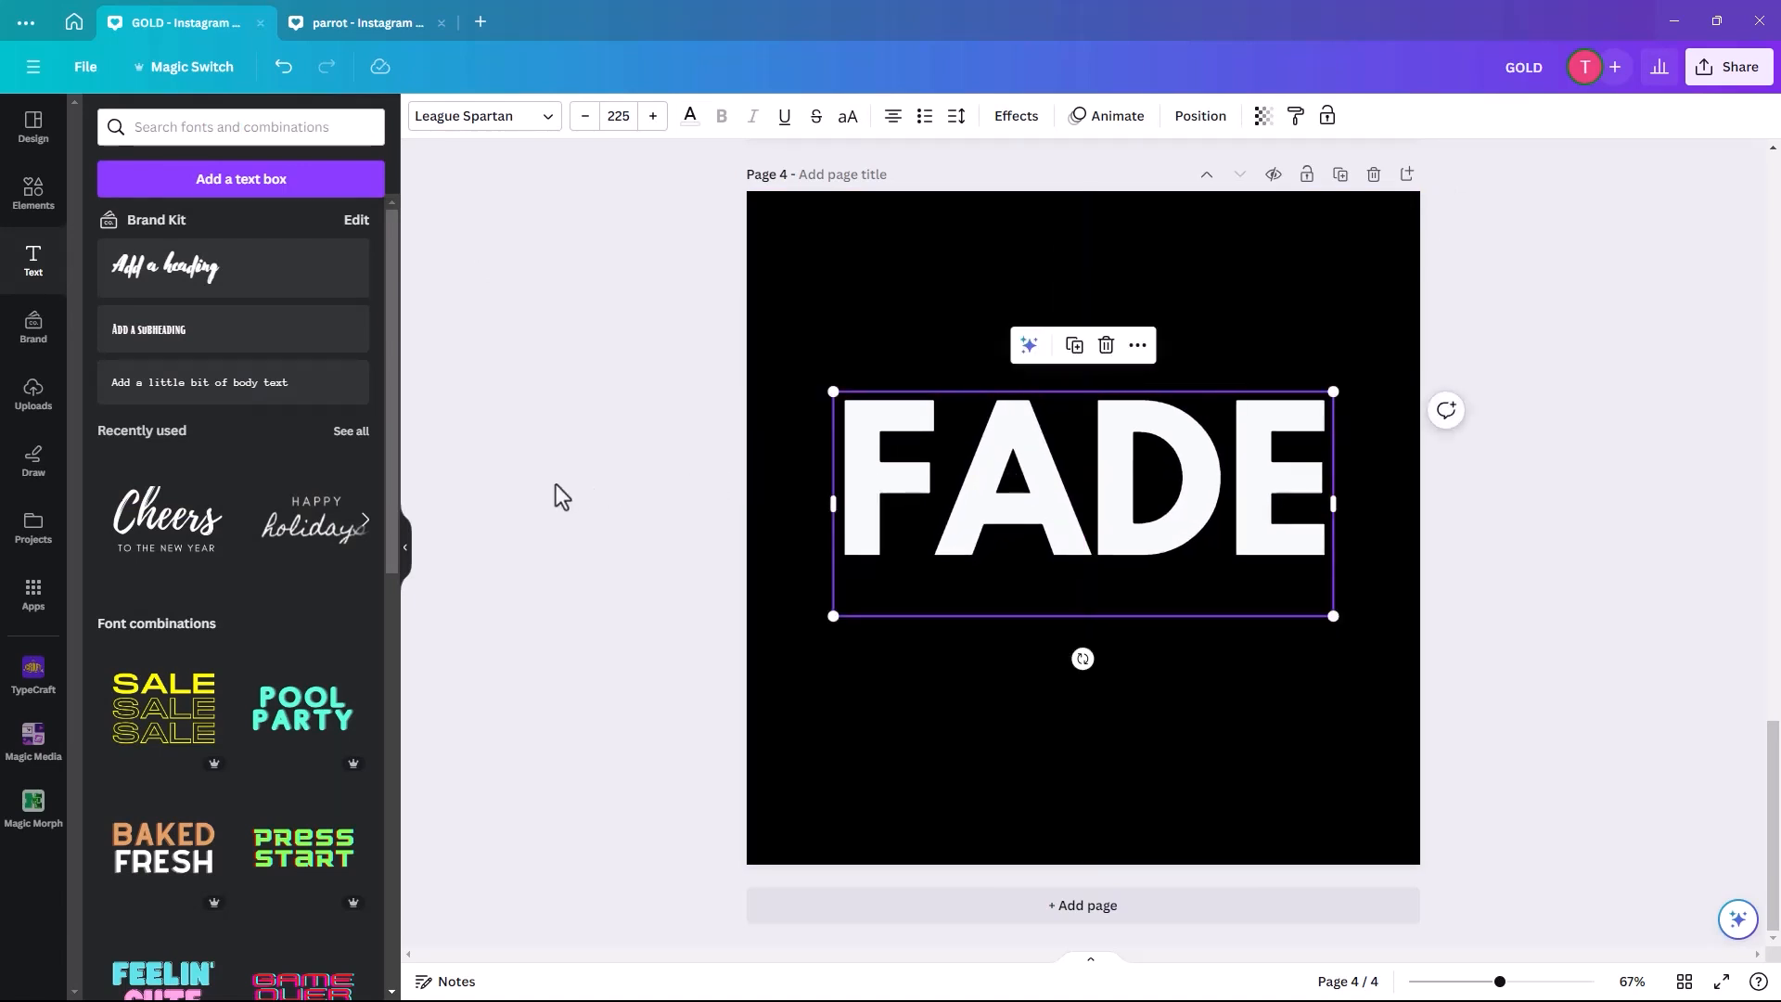
pyautogui.click(555, 484)
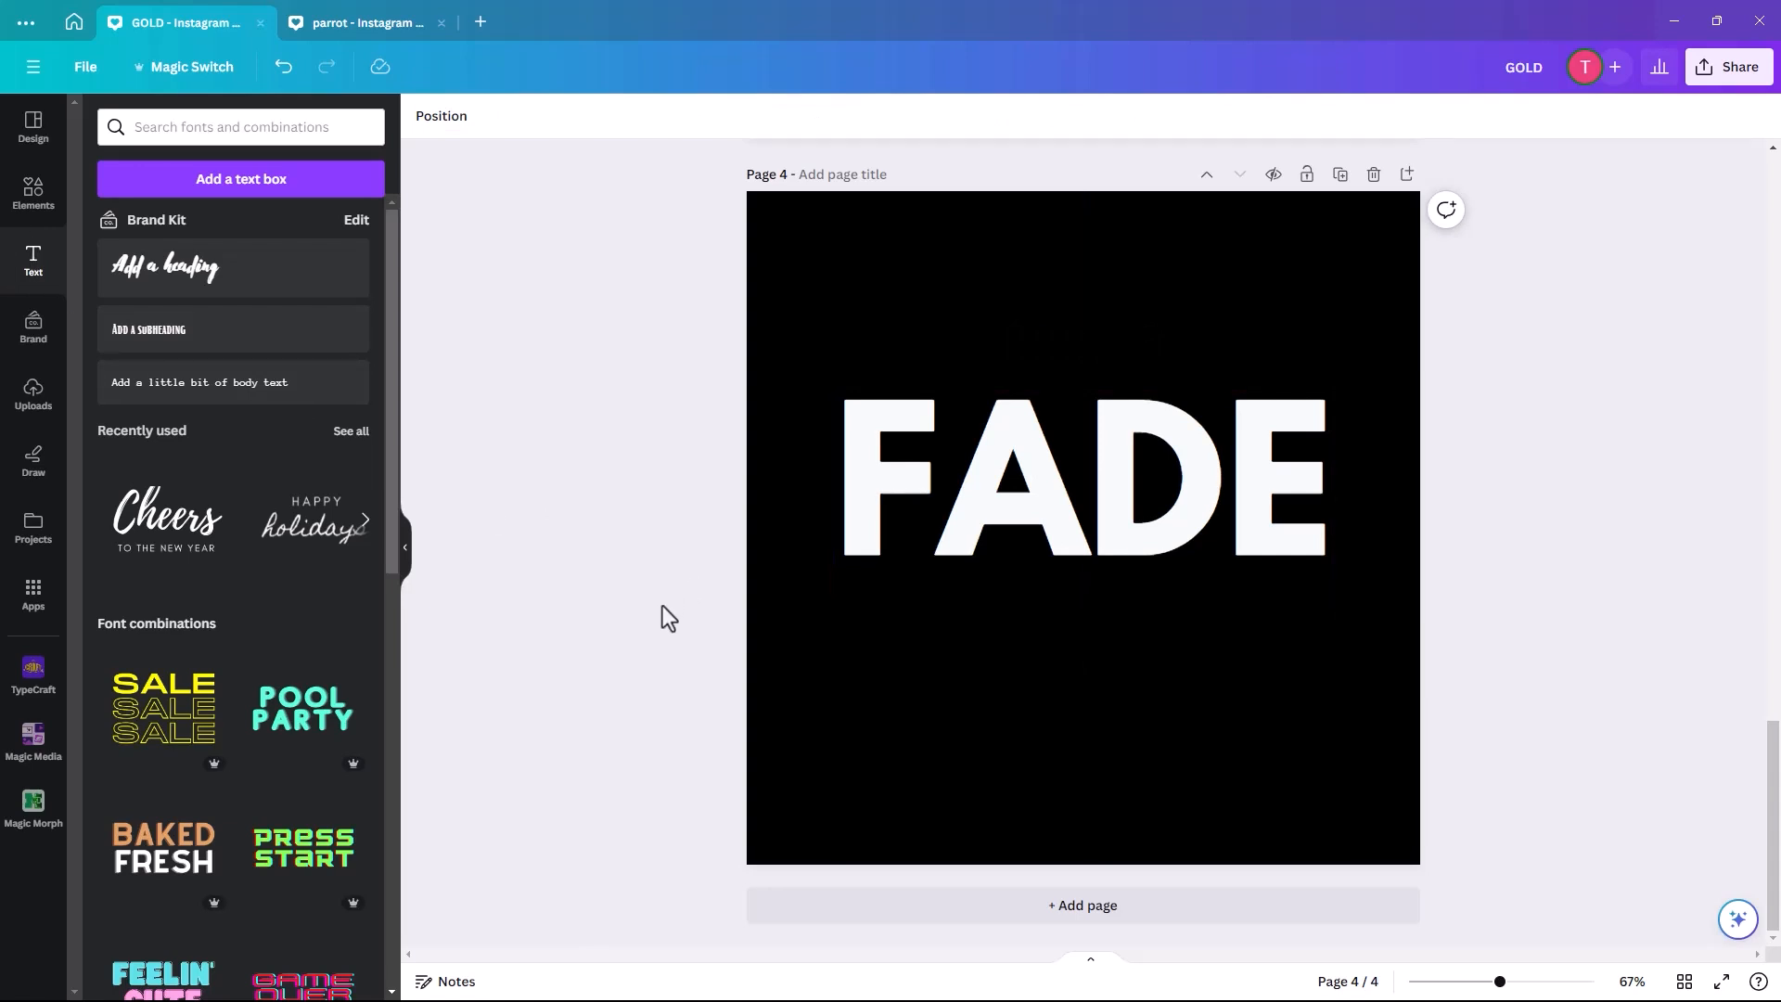
# Search the Graphics category of the elements library for "Gradient fade".
pyautogui.click(28, 207)
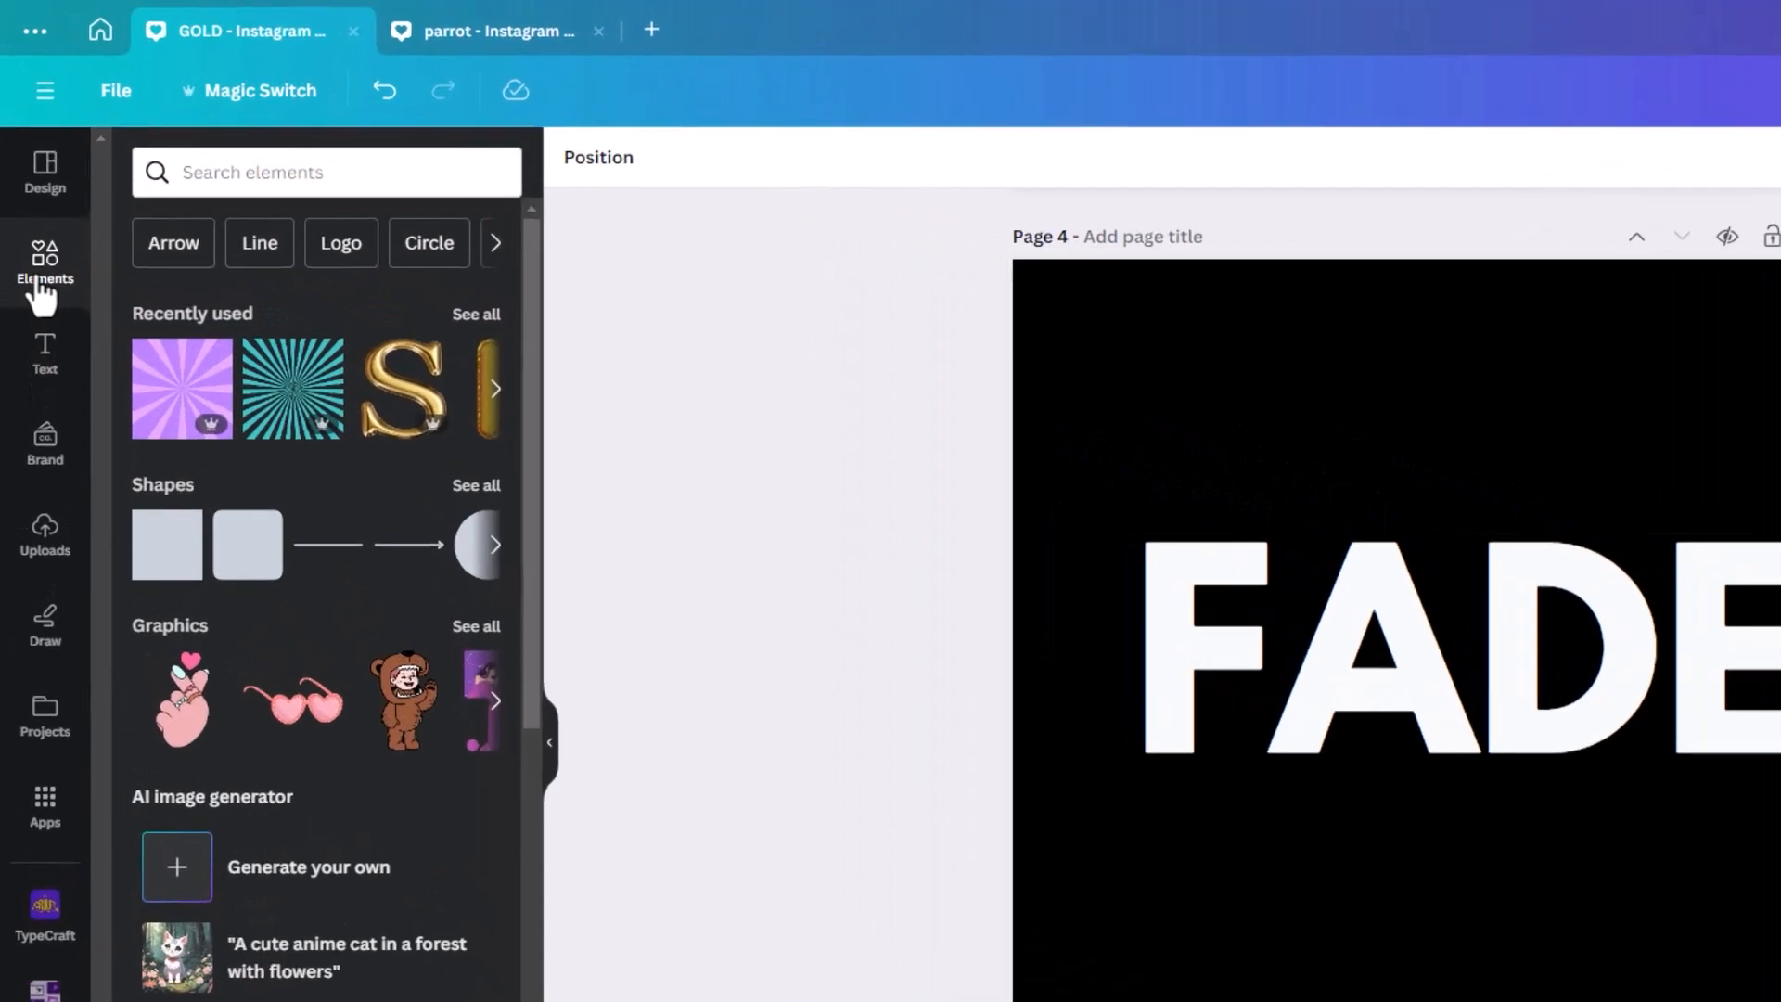
pyautogui.click(210, 174)
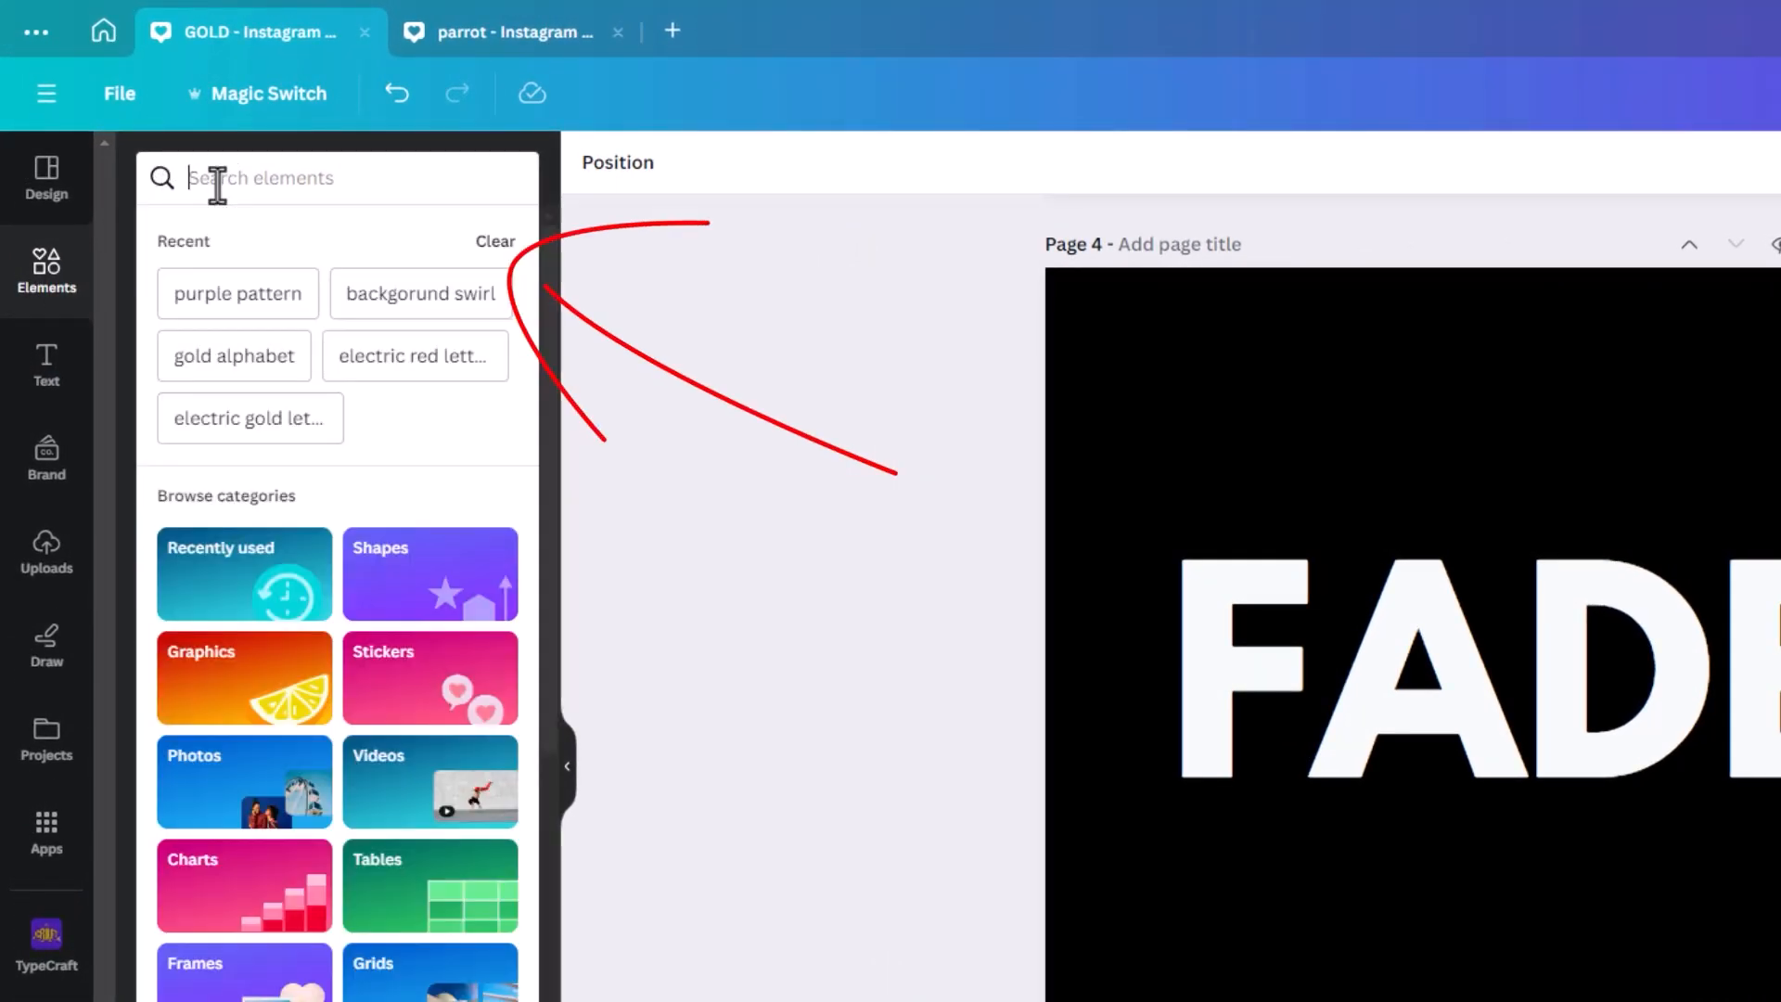
pyautogui.click(229, 684)
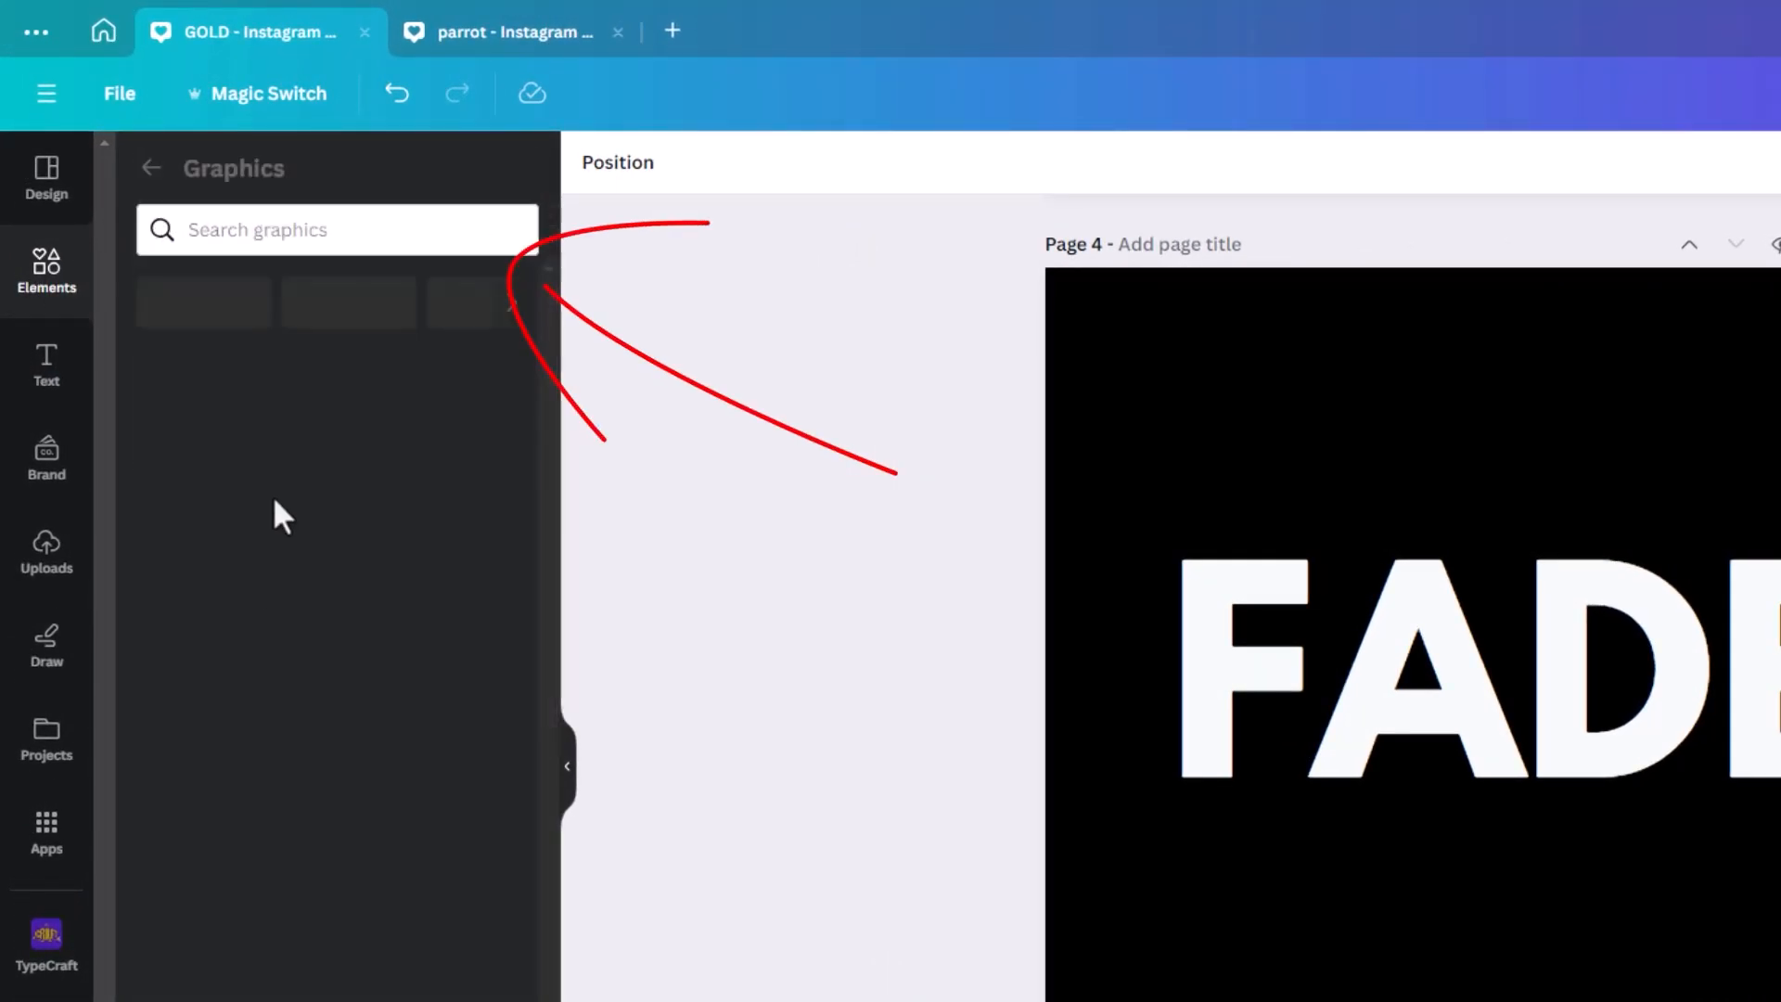
pyautogui.click(210, 237)
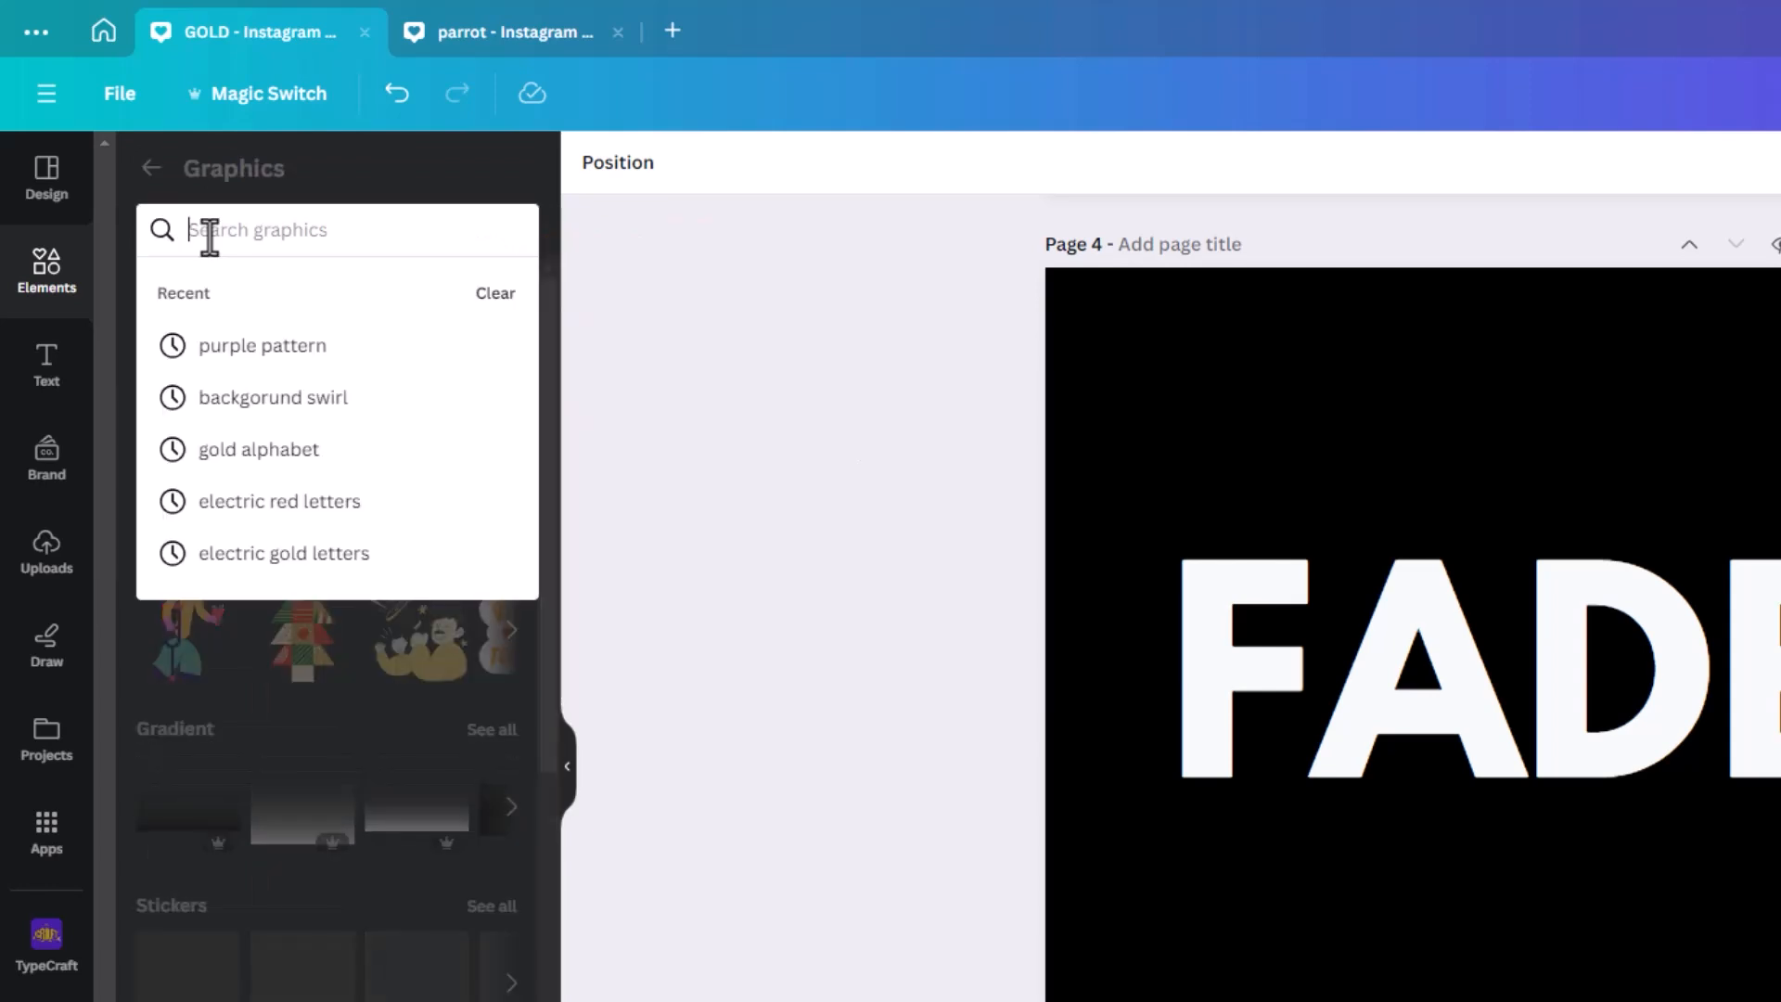
pyautogui.write('FADE')
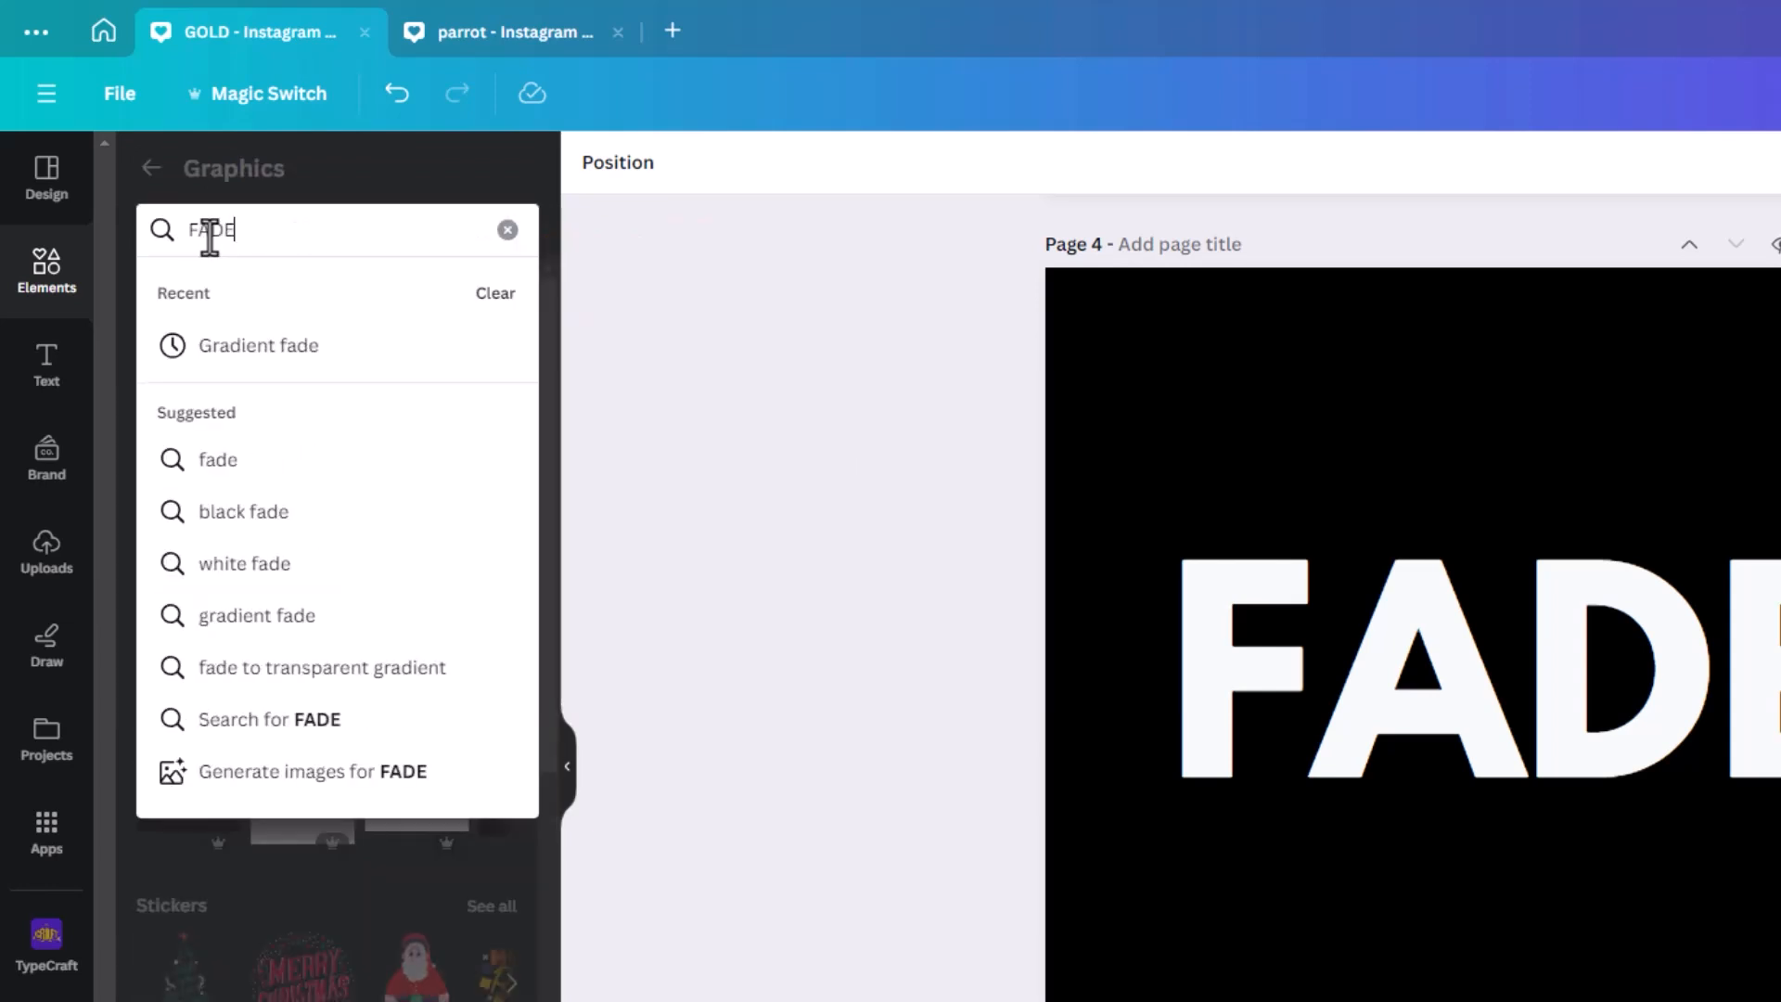
pyautogui.click(258, 362)
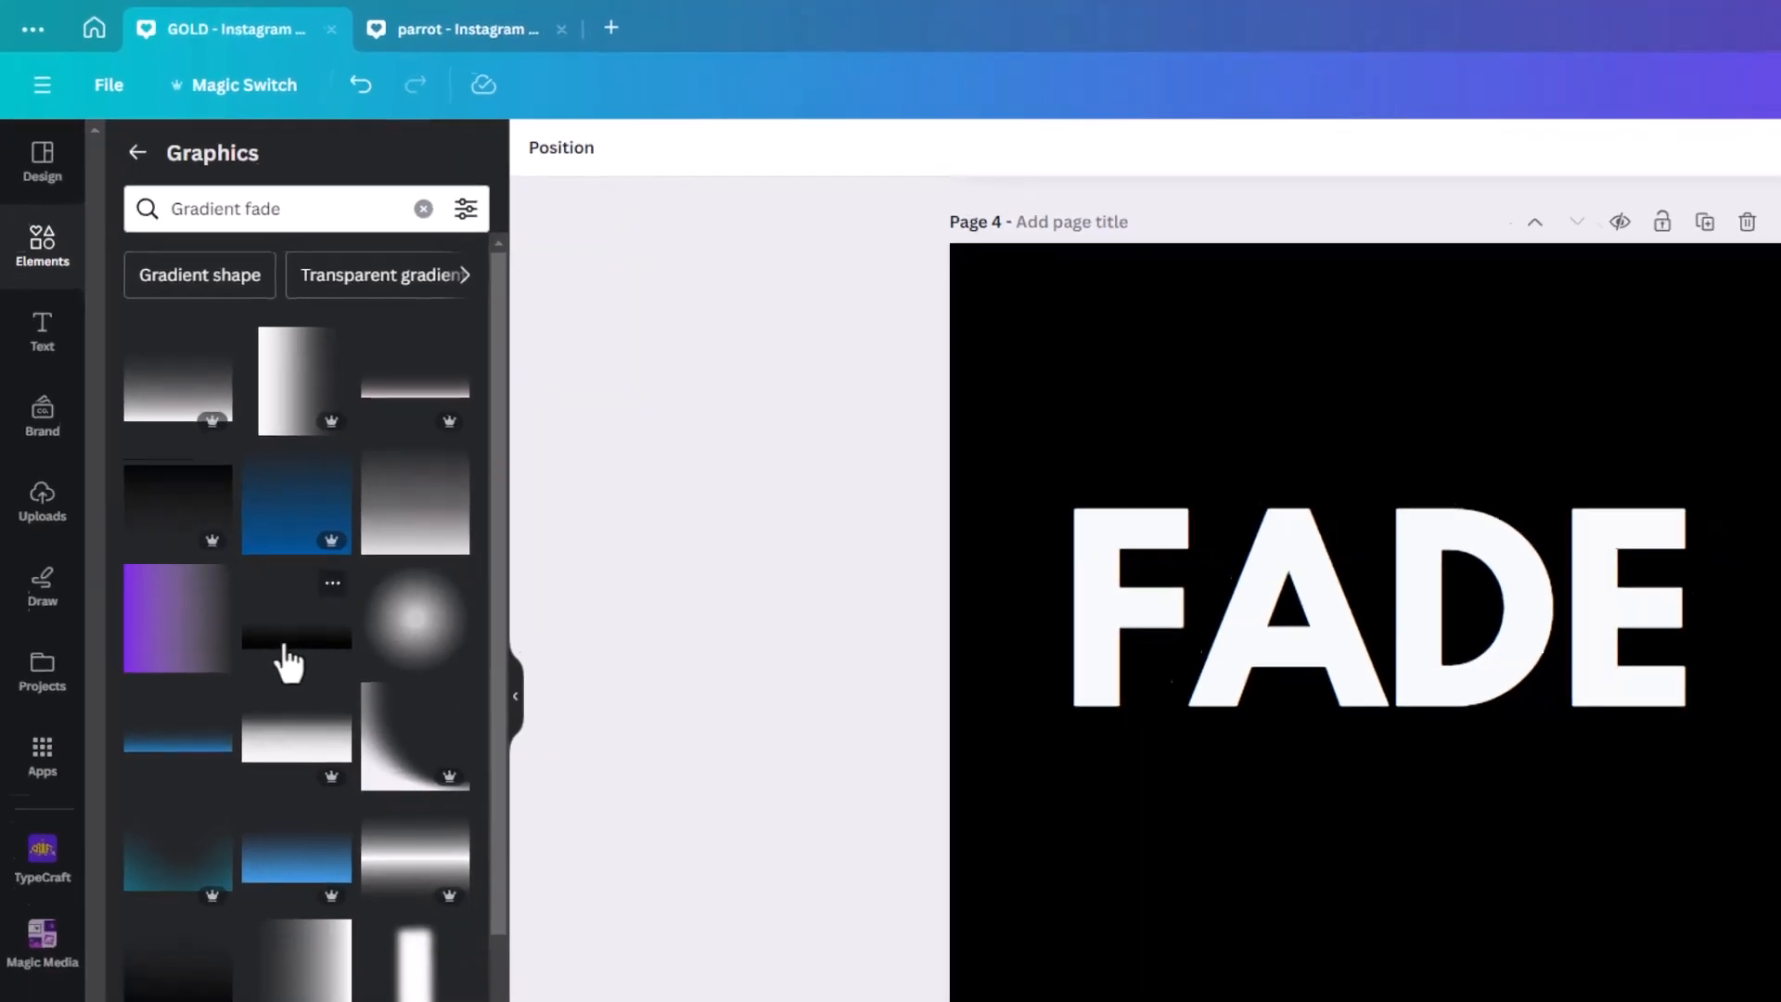
# Add the black gradient fade graphic, enlarge it to the page width, and place it over the lower part of "FADE".
pyautogui.click(314, 712)
pyautogui.moveTo(947, 605); pyautogui.dragTo(784, 779)
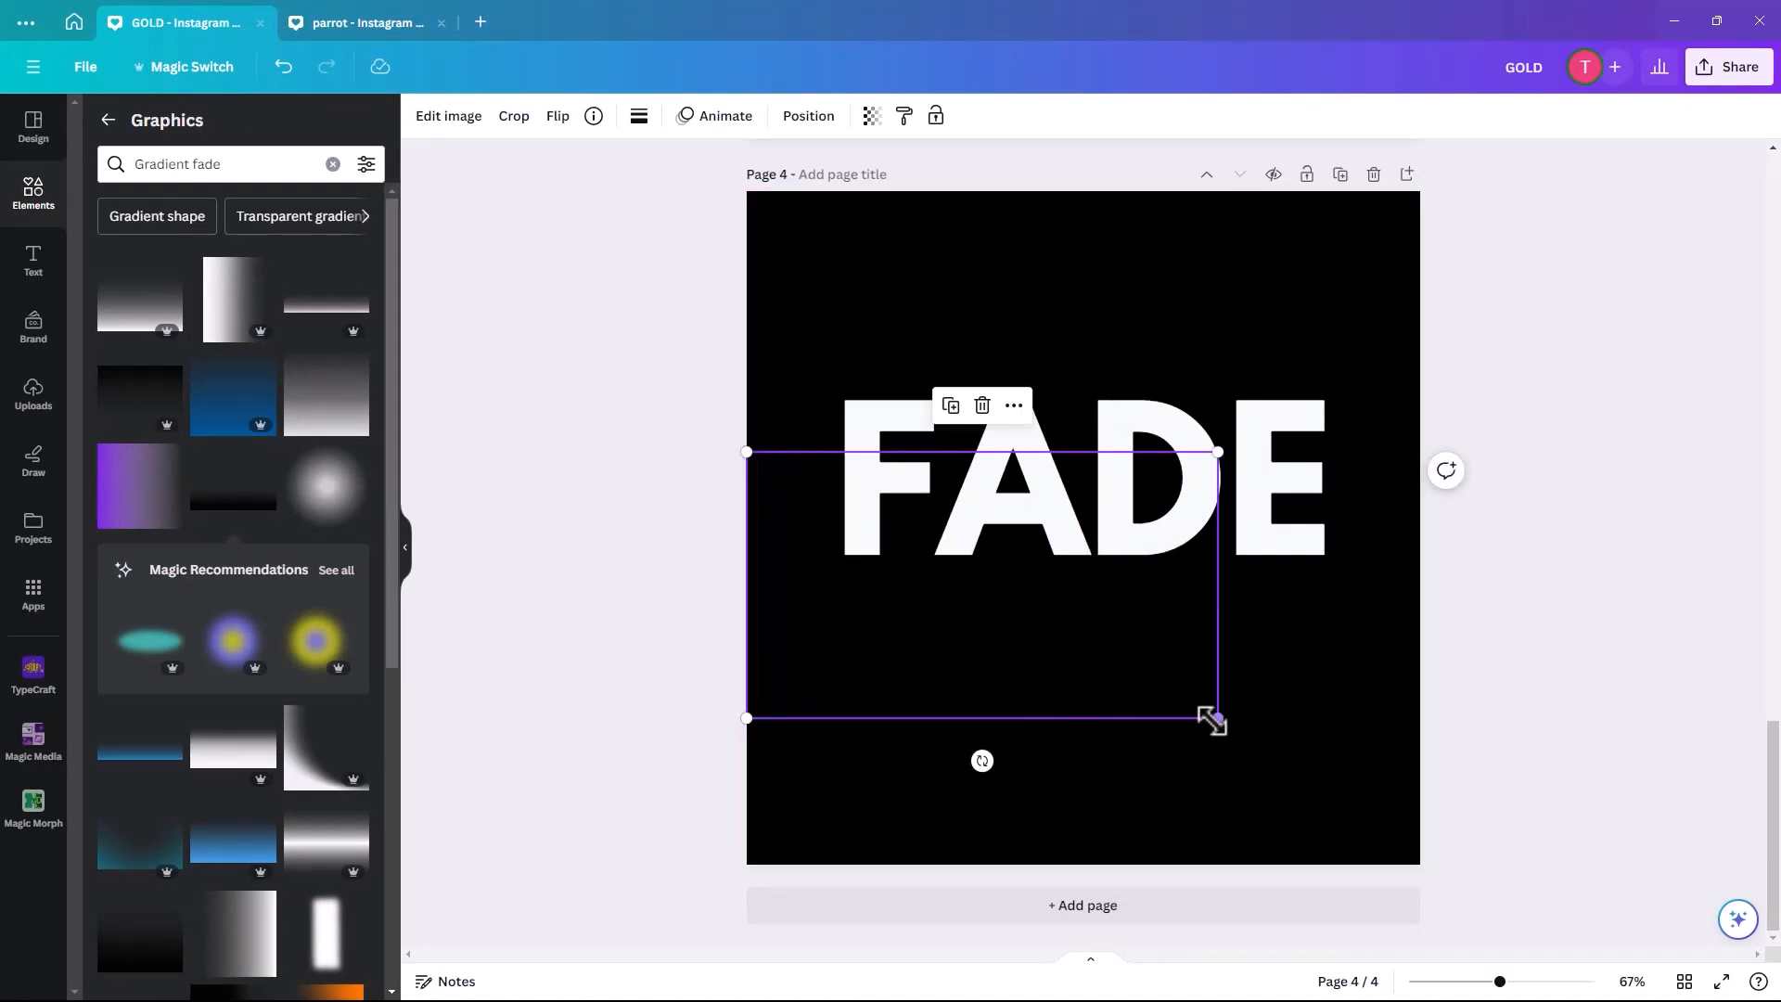
pyautogui.moveTo(1218, 718); pyautogui.dragTo(1420, 831)
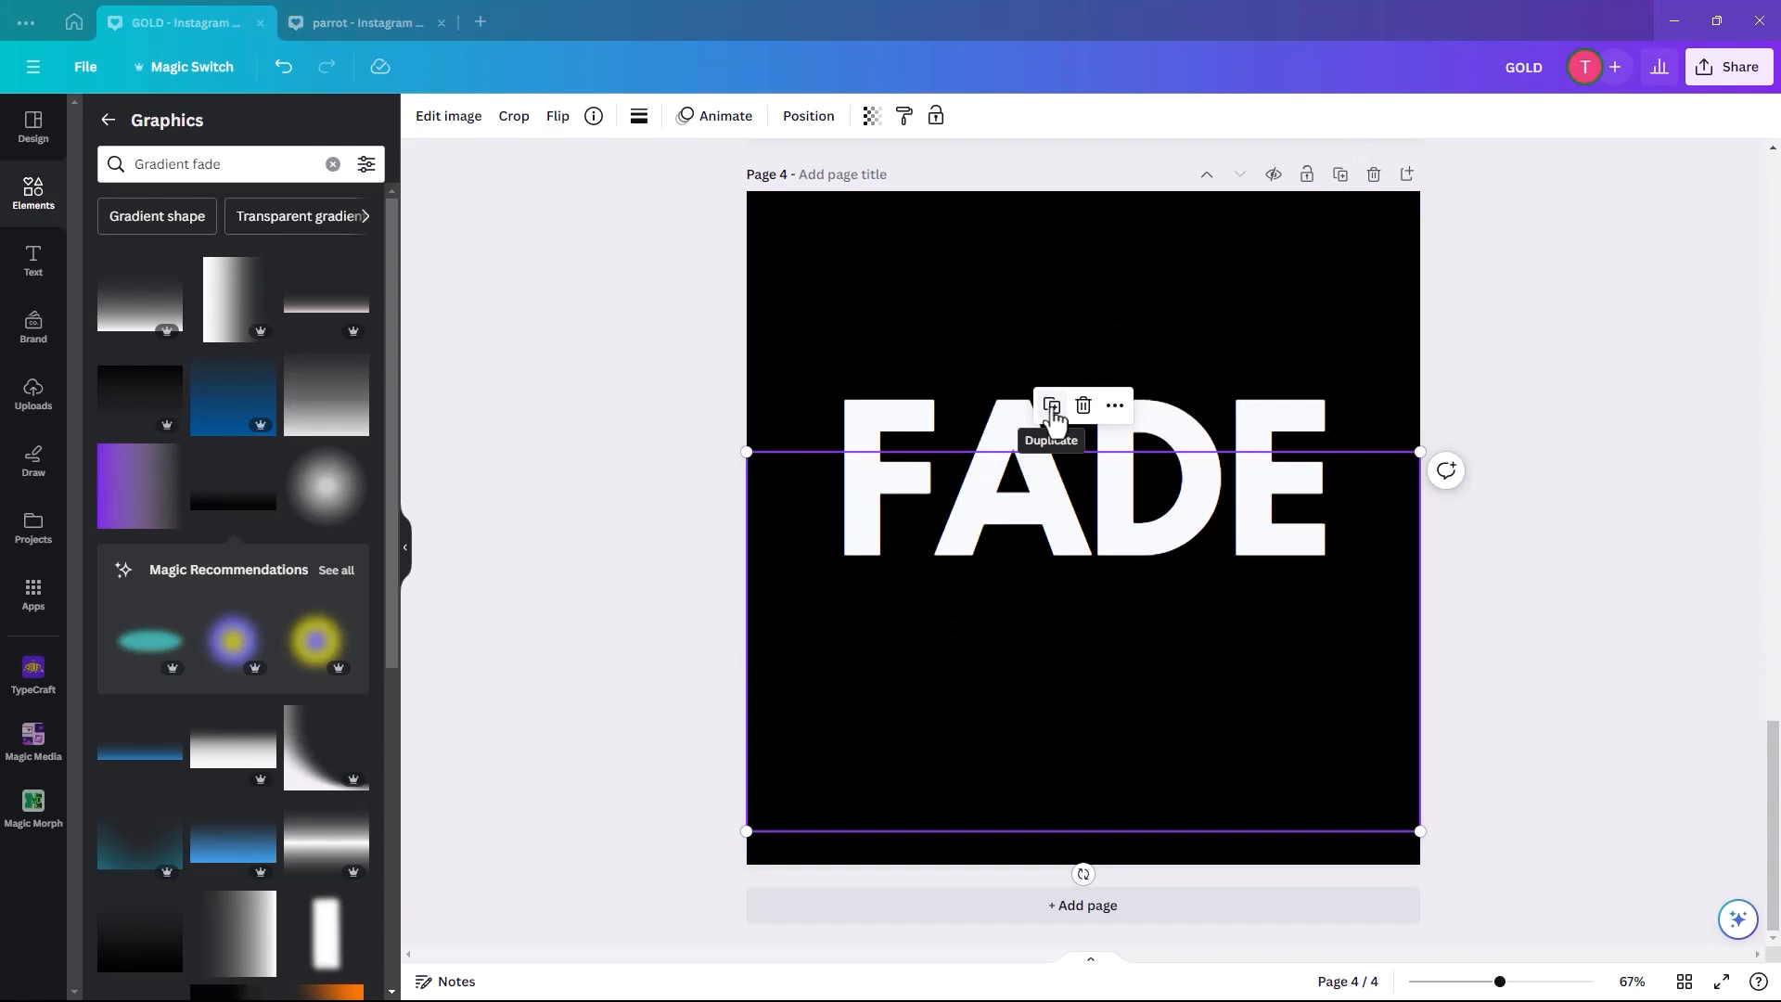
pyautogui.moveTo(1033, 827); pyautogui.dragTo(1031, 673)
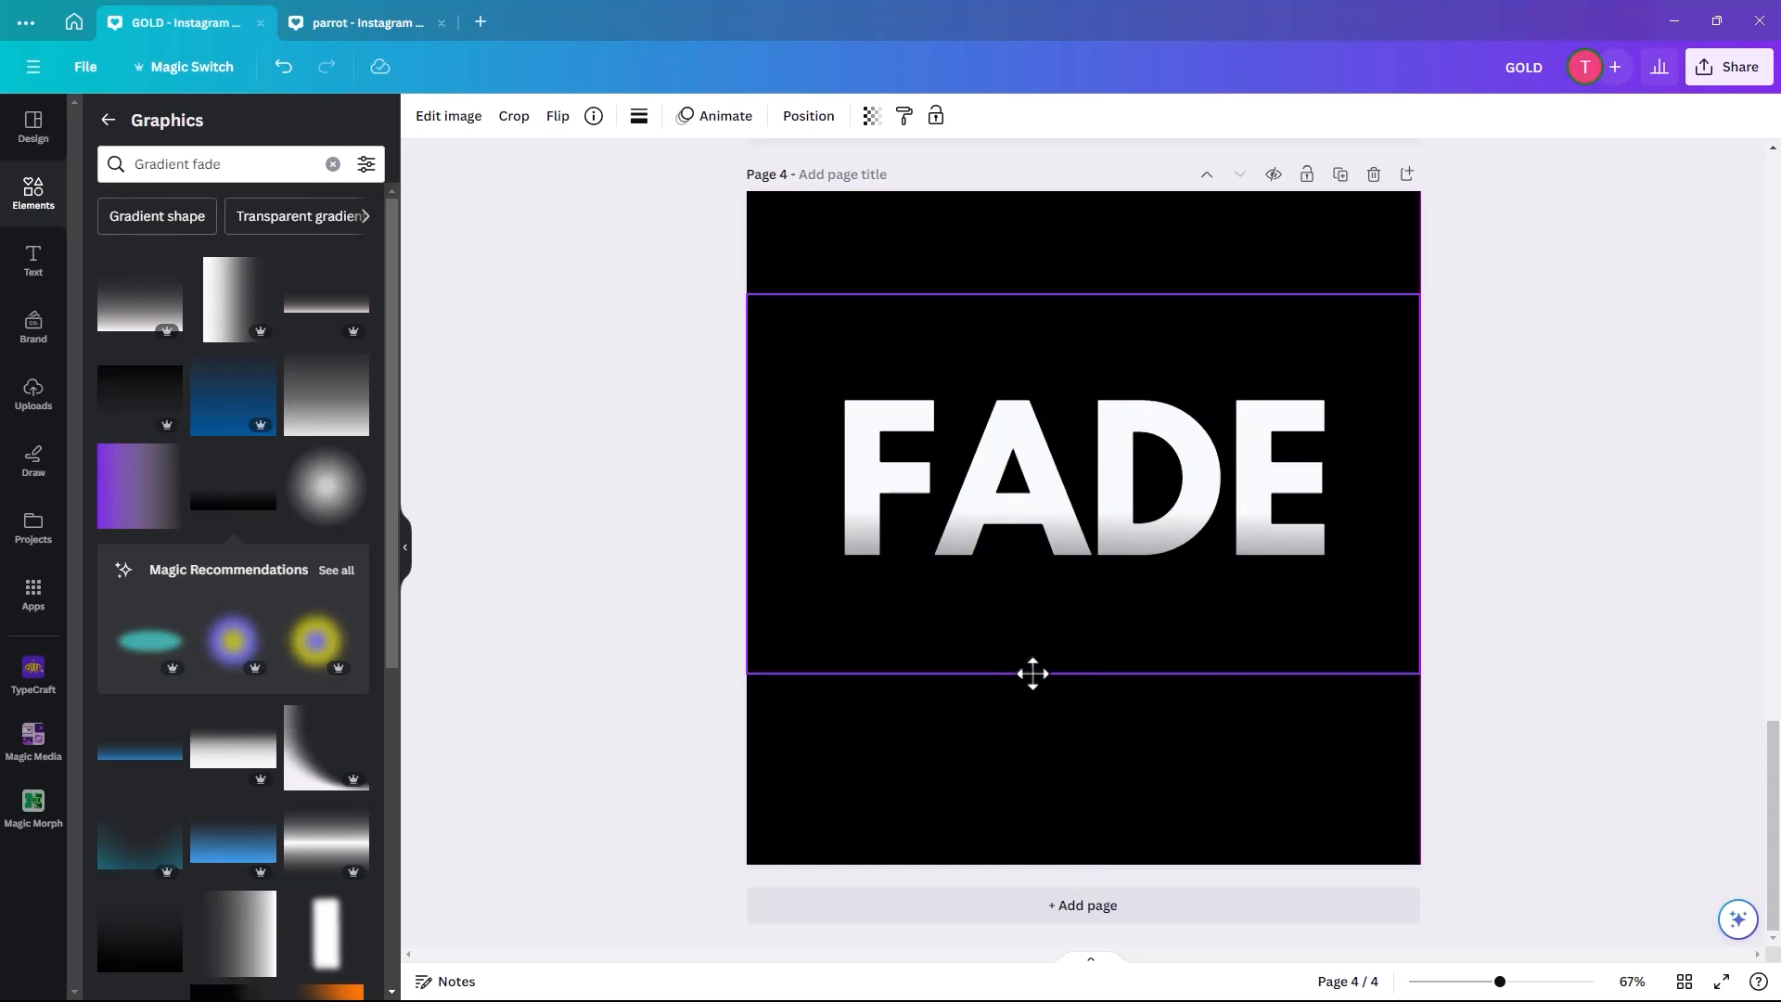
# Duplicate the black gradient three times and align the newest copy with the page edges over "FADE".
pyautogui.click(1053, 248)
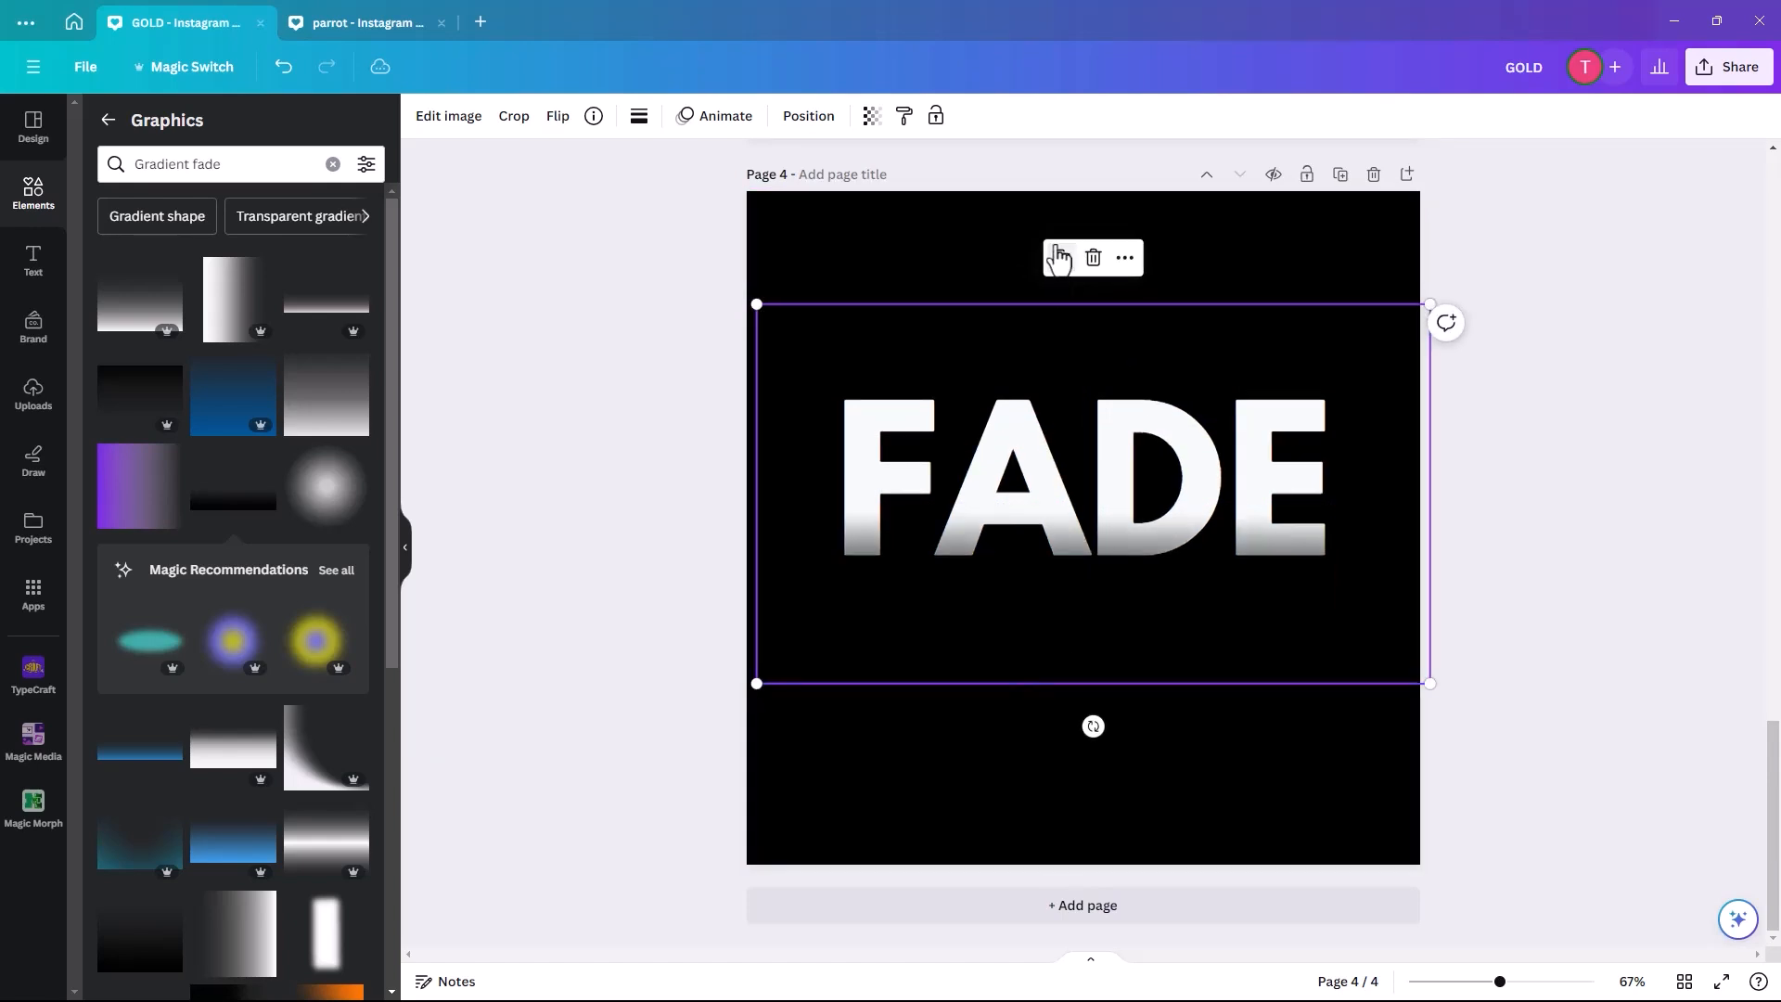
pyautogui.click(1057, 252)
pyautogui.click(1068, 269)
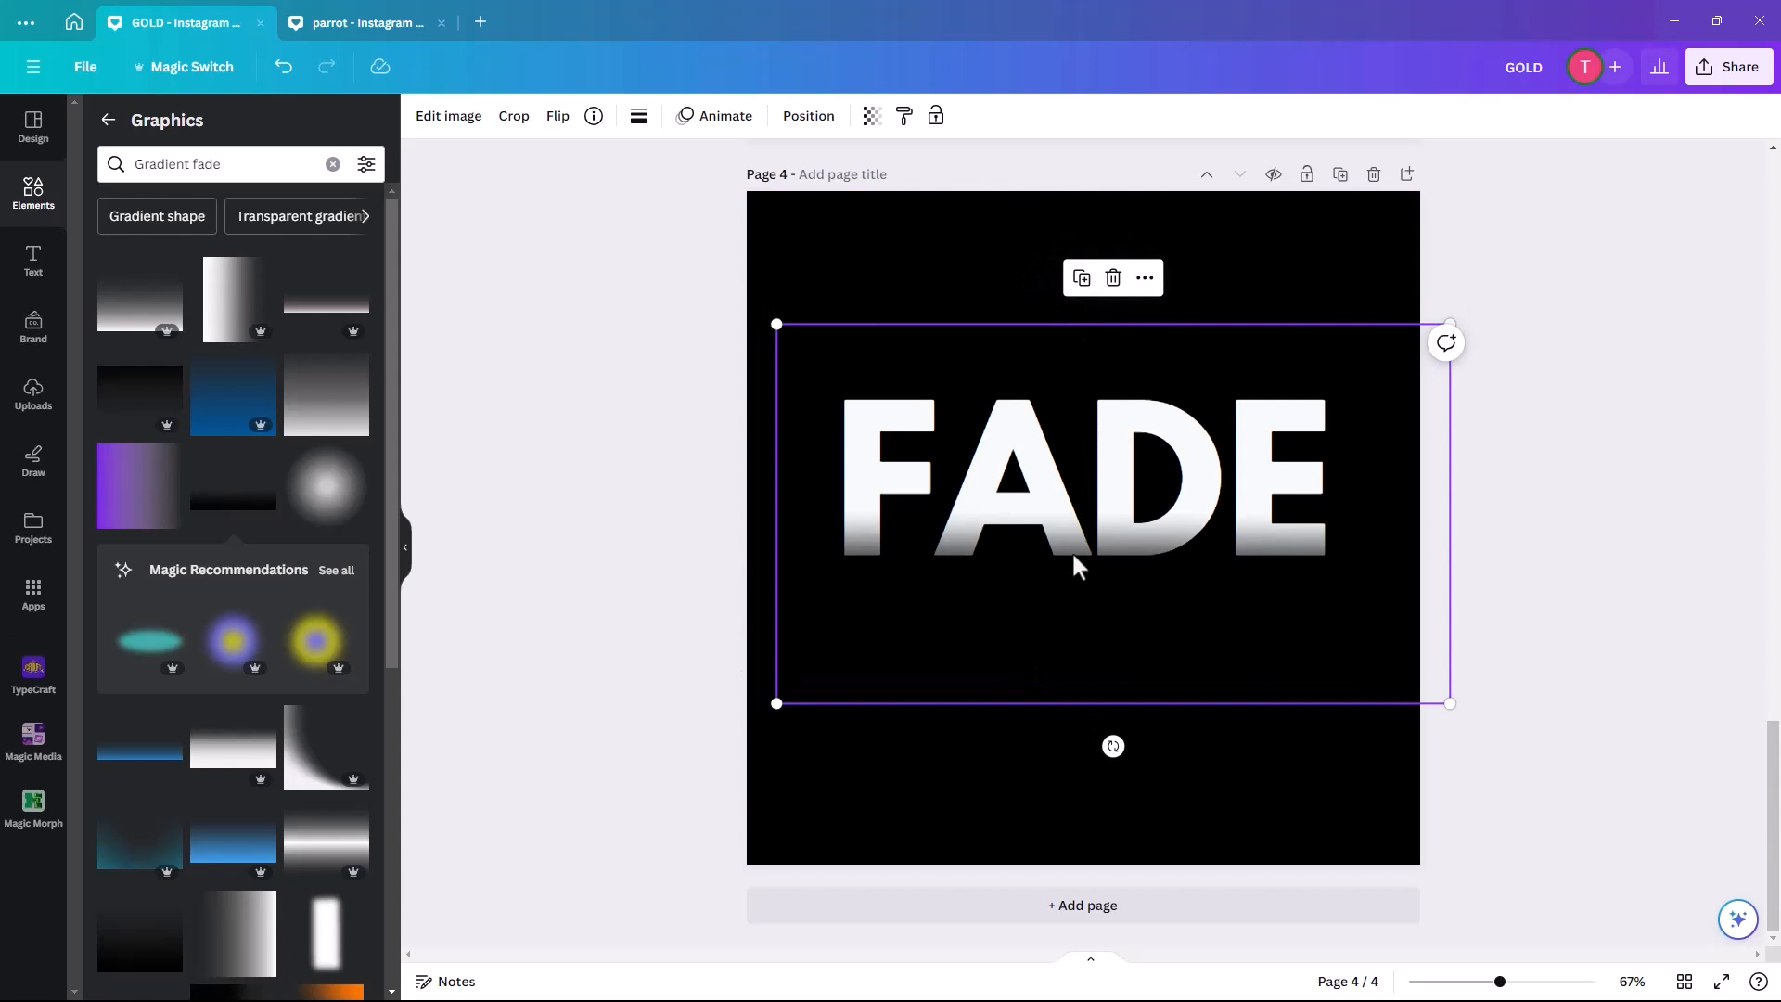
pyautogui.moveTo(1068, 546); pyautogui.dragTo(1039, 520)
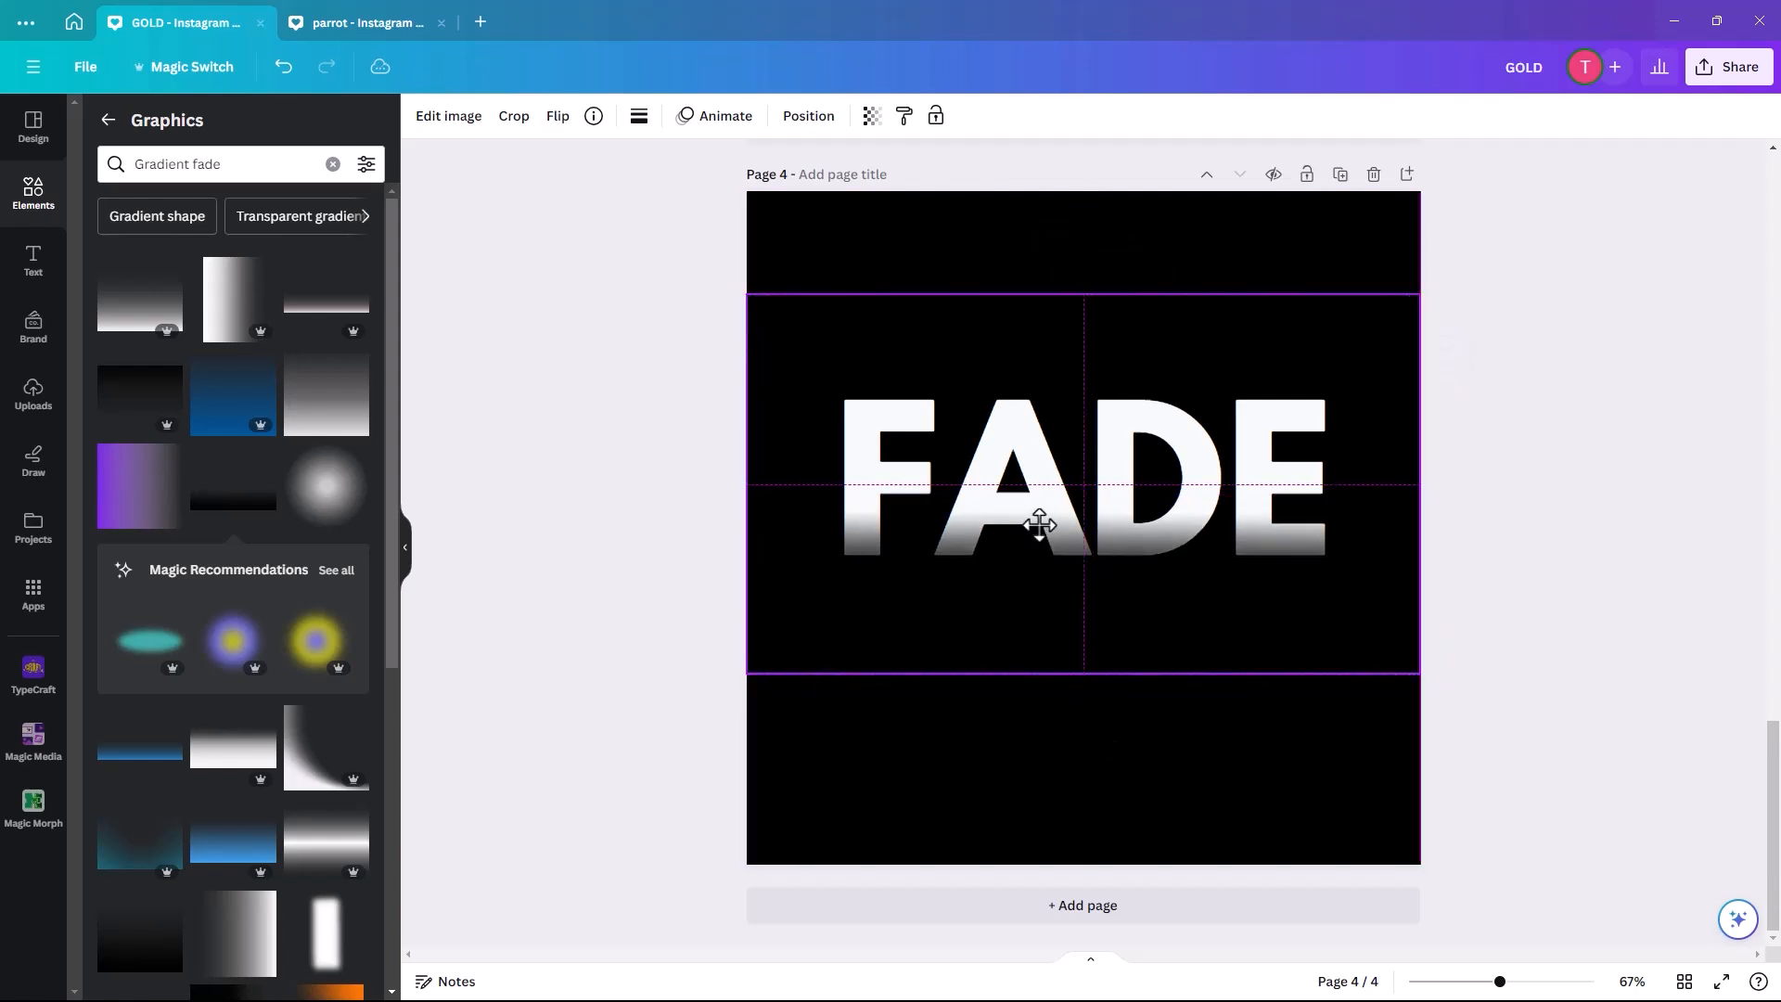
# Move a black gradient copy higher over "FADE" and stack further duplicates to deepen the fade.
pyautogui.moveTo(1067, 697); pyautogui.dragTo(1050, 568)
pyautogui.click(1057, 228)
pyautogui.click(1051, 190)
pyautogui.click(692, 587)
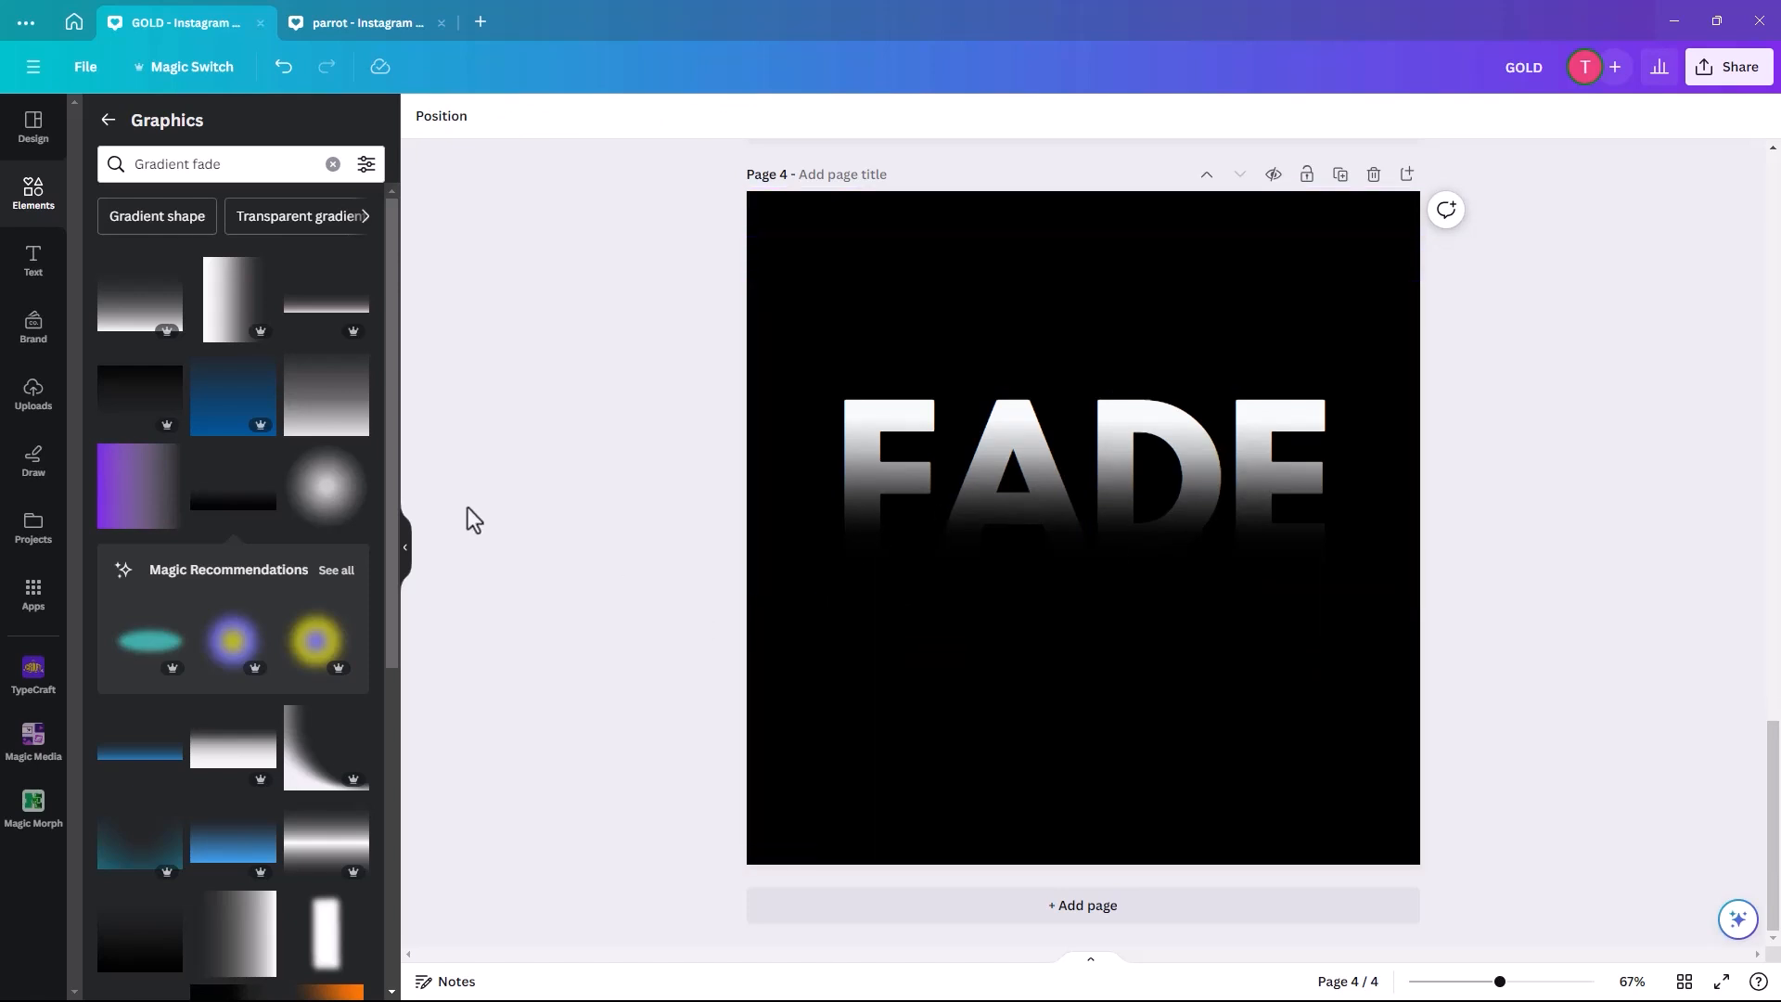
# Add a text box reading "AWAY", enlarge it to about size 154, and place it over the lower edge of "FADE".
pyautogui.click(39, 267)
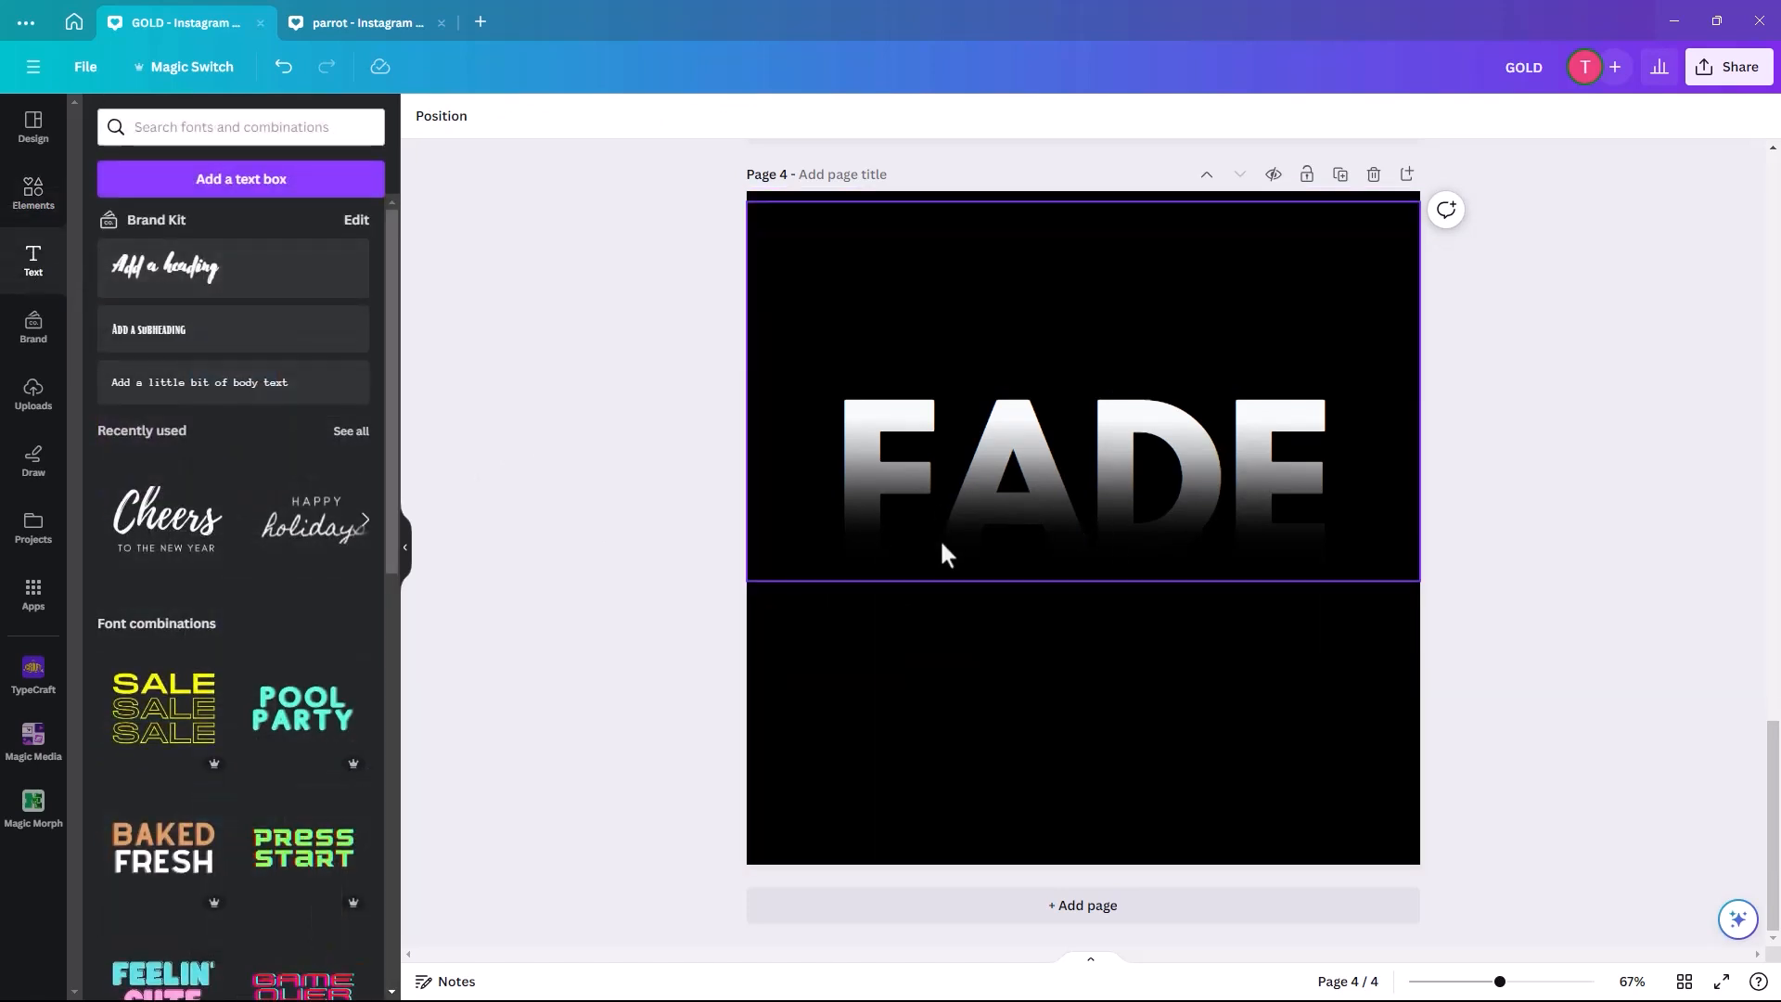
pyautogui.click(277, 188)
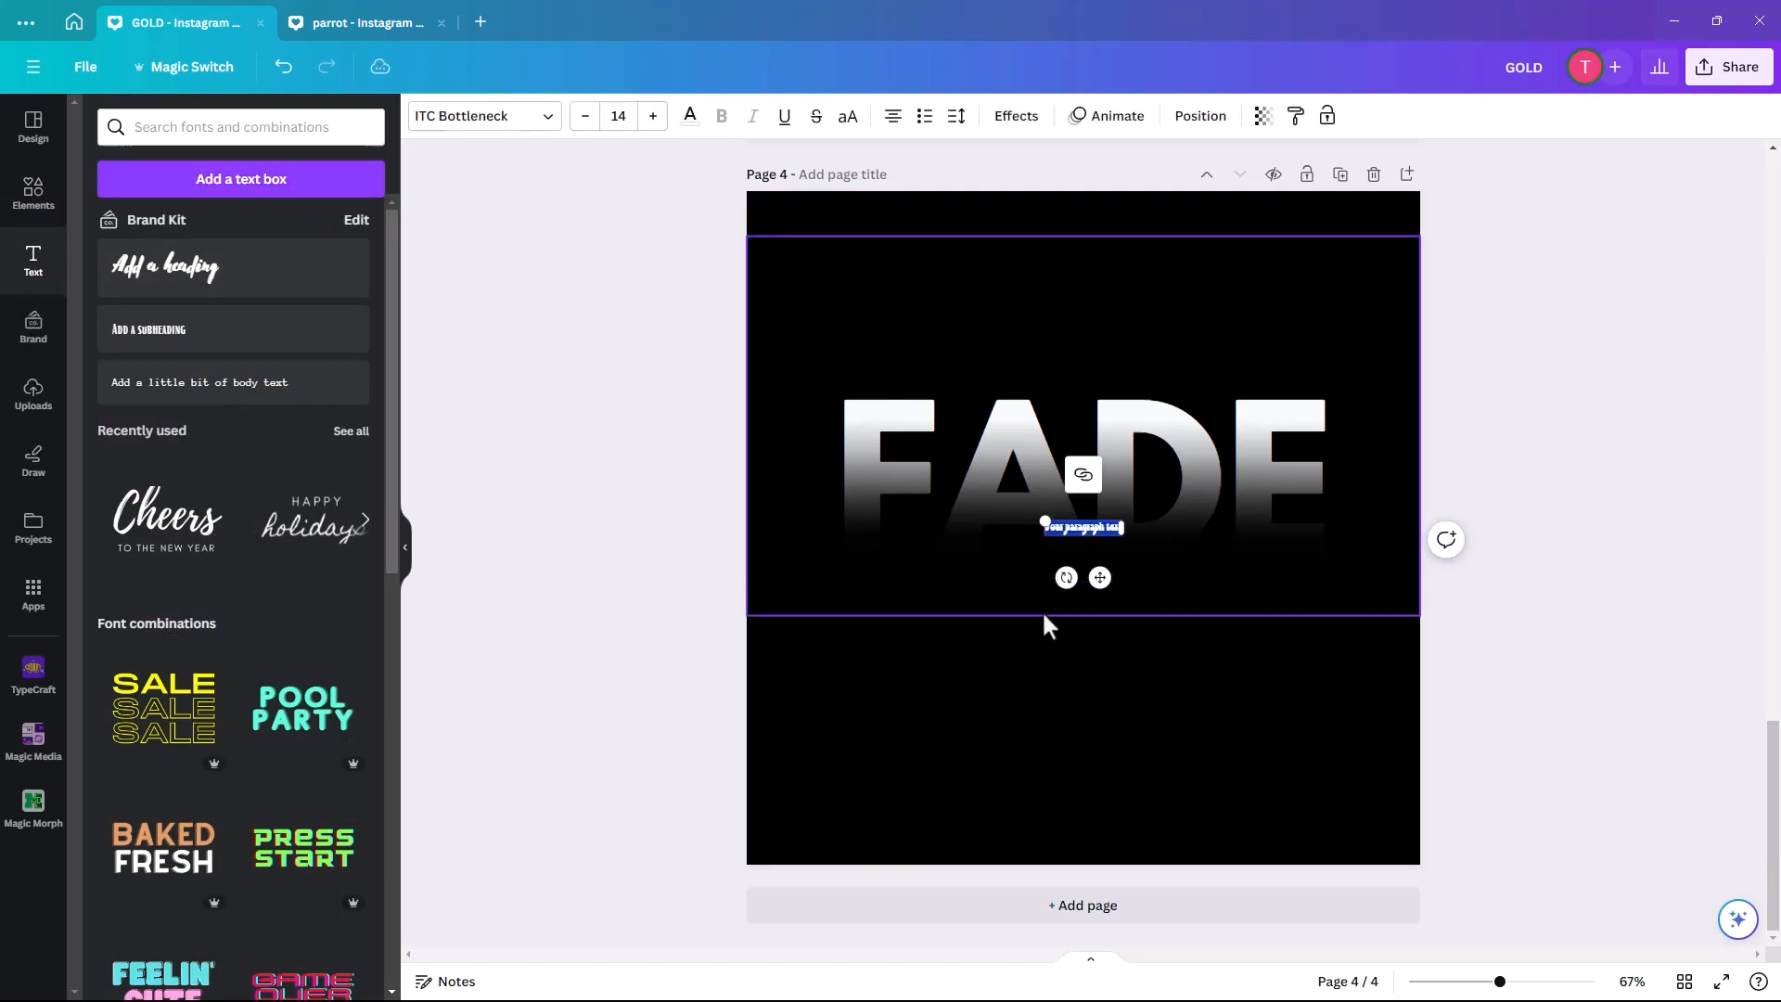
pyautogui.write('AWAY')
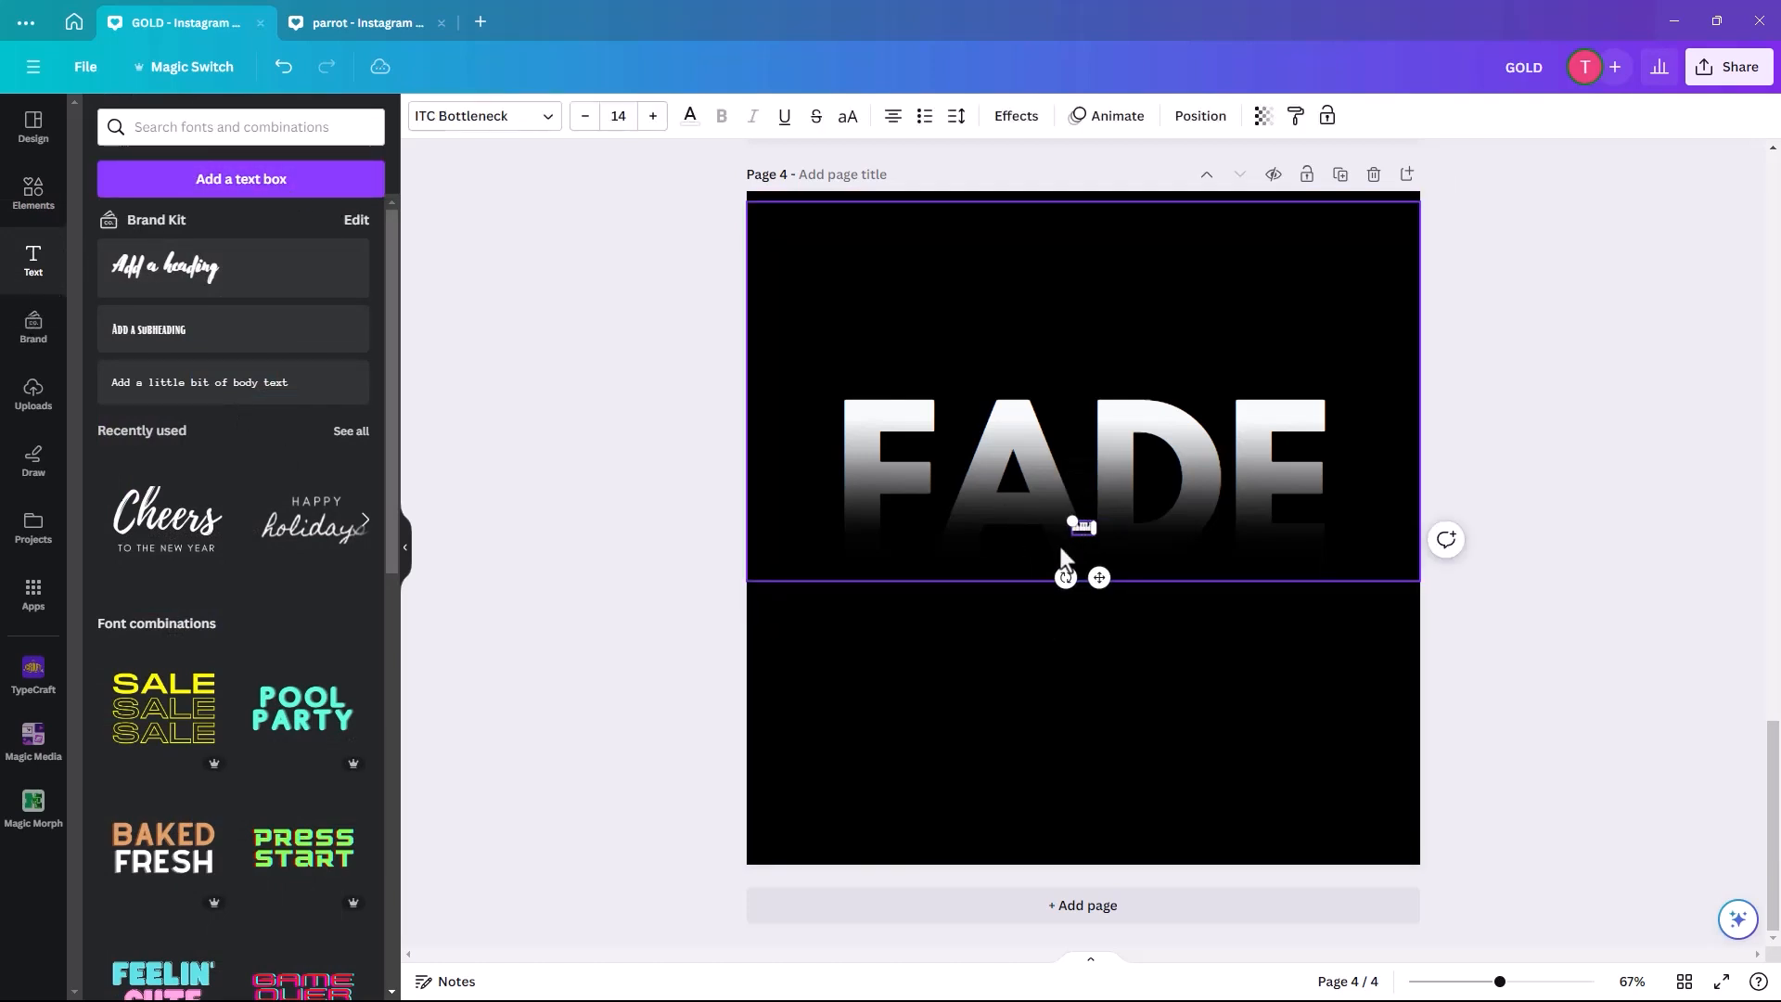
pyautogui.moveTo(1067, 518); pyautogui.dragTo(947, 458)
pyautogui.moveTo(1097, 534); pyautogui.dragTo(1246, 611)
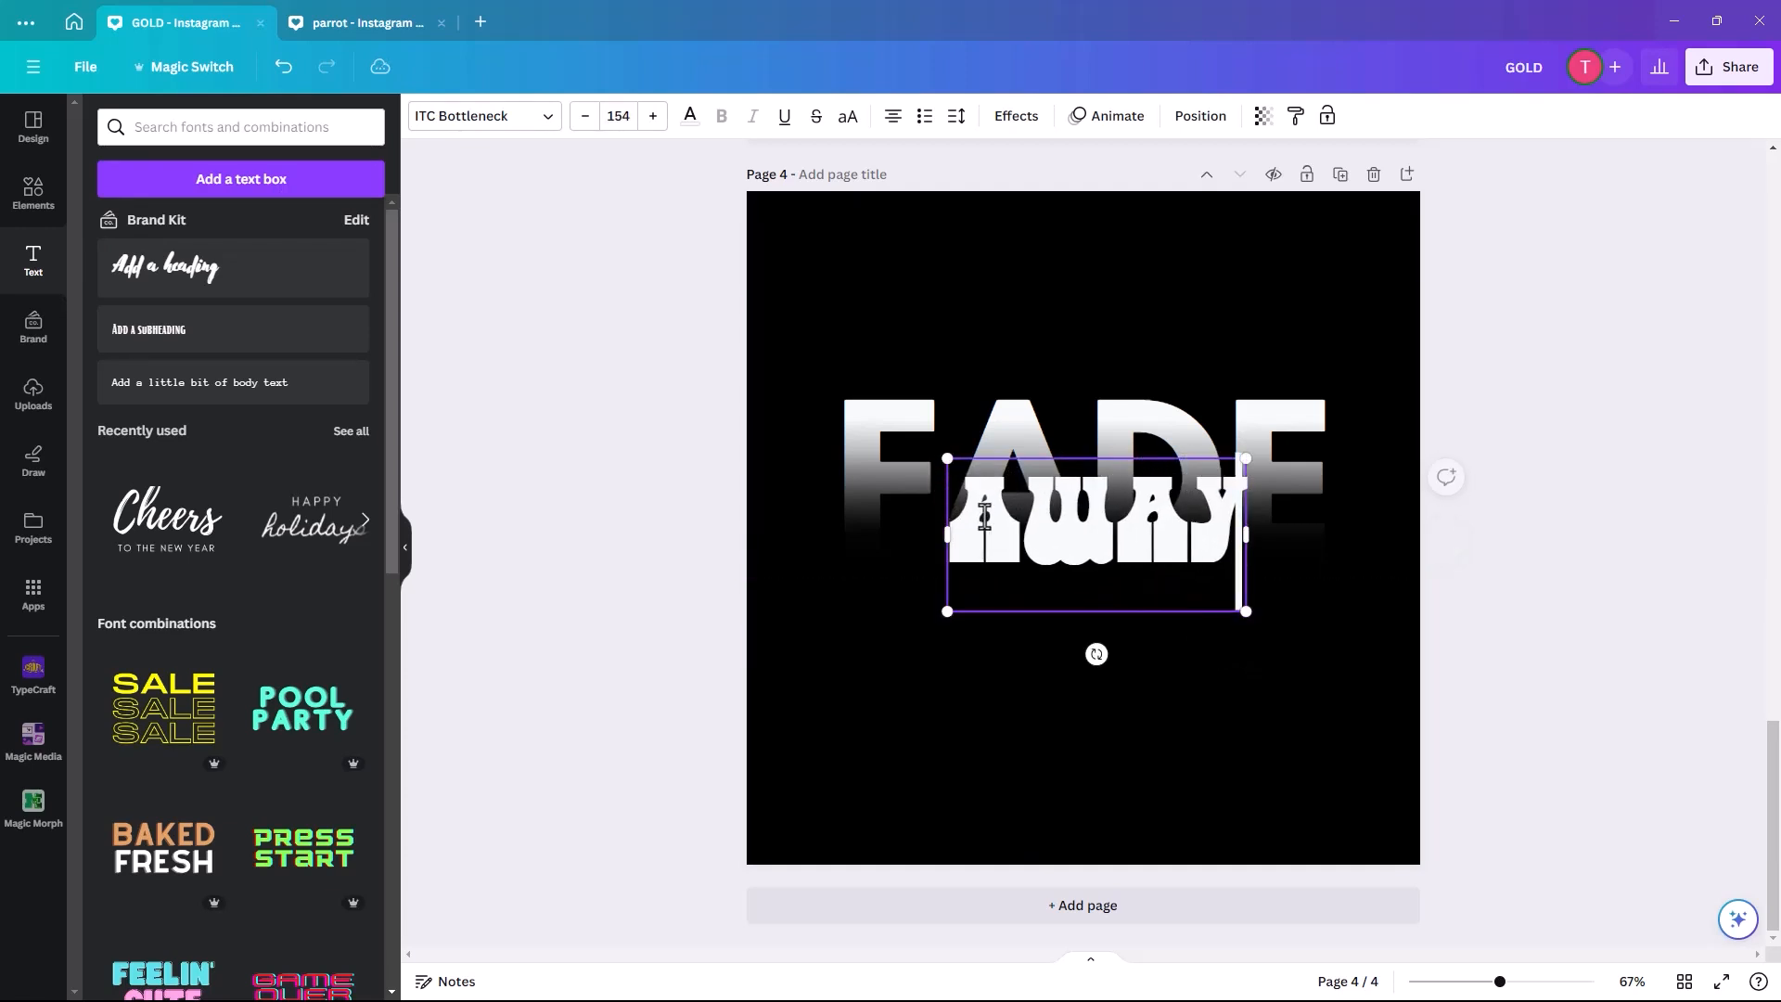
pyautogui.click(1030, 655)
pyautogui.moveTo(1054, 587); pyautogui.dragTo(1051, 634)
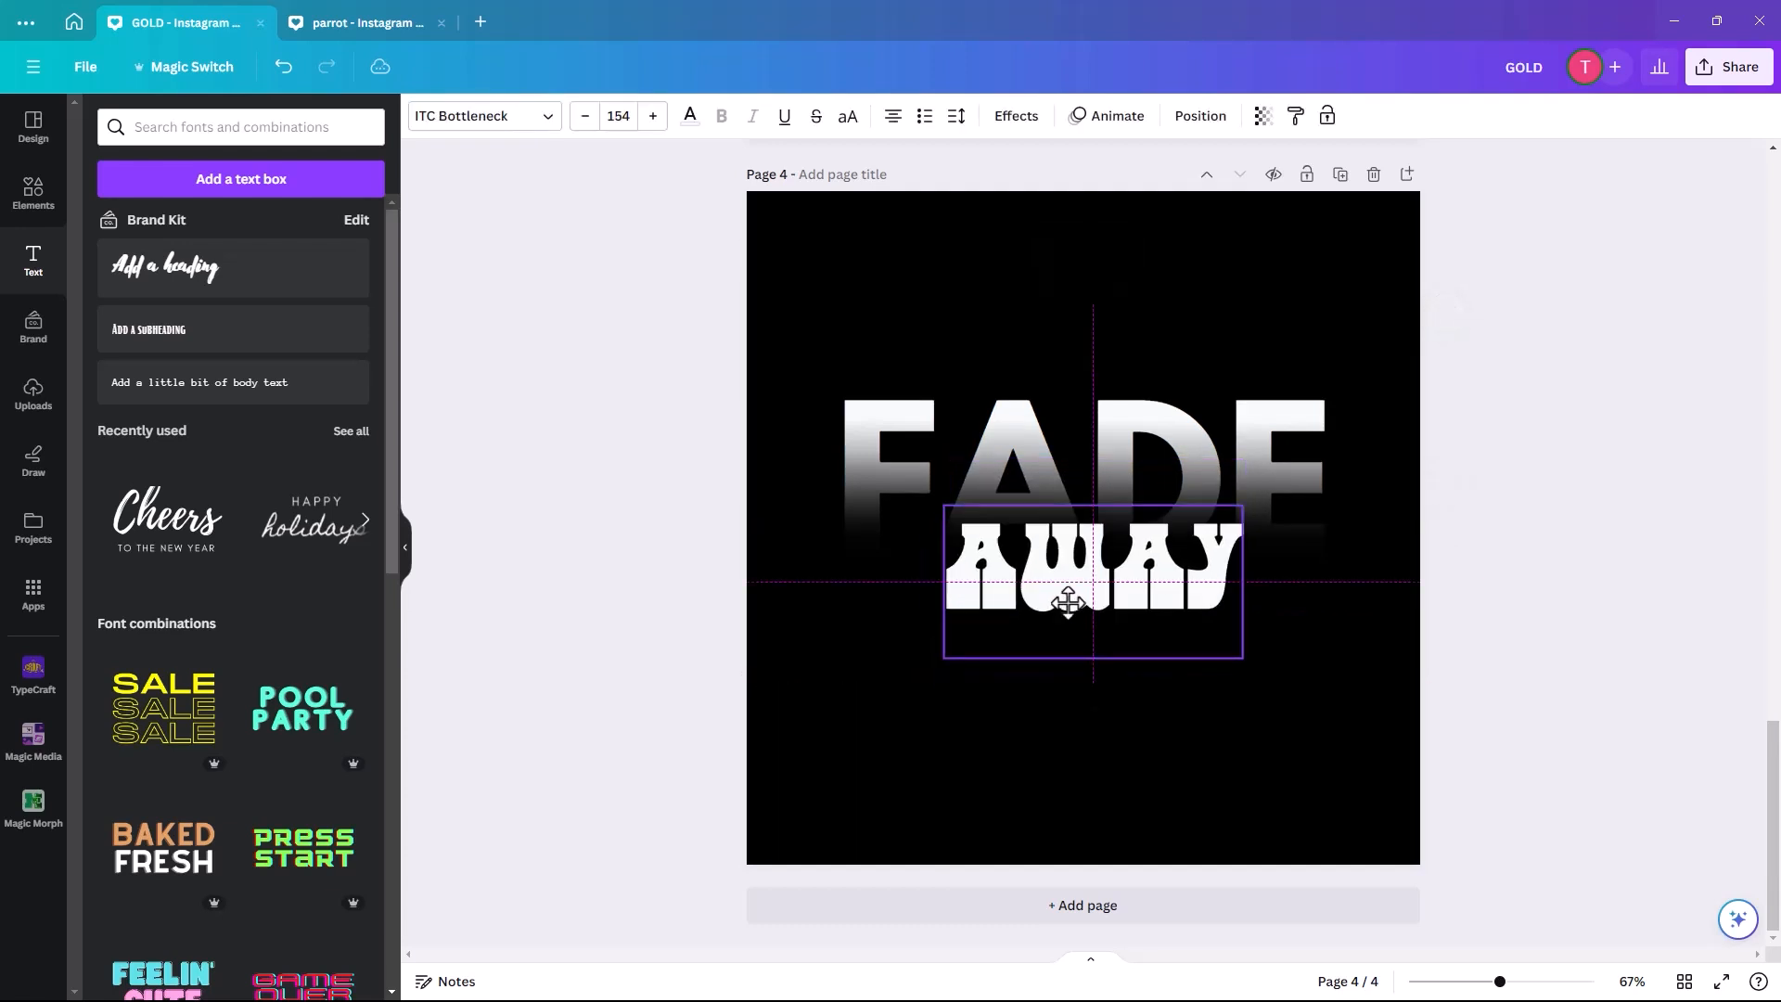
# Try the Leafy font on the "AWAY" text.
pyautogui.click(538, 125)
pyautogui.write('lea')
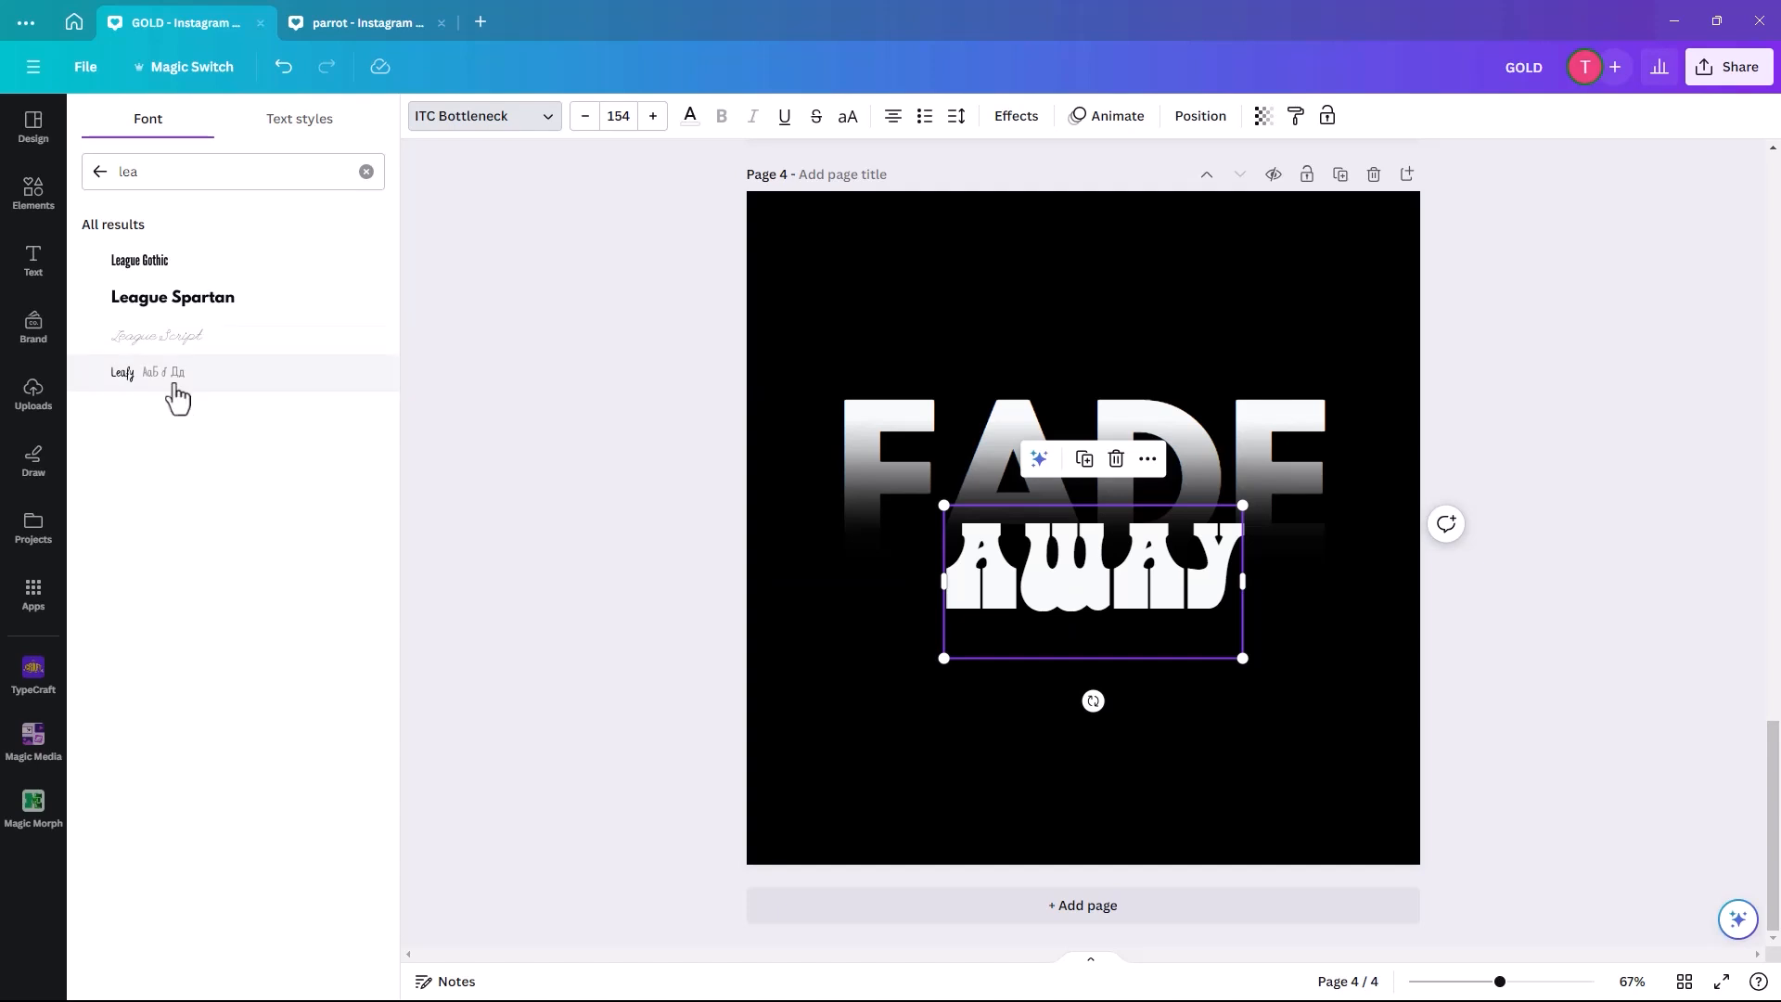
pyautogui.click(132, 380)
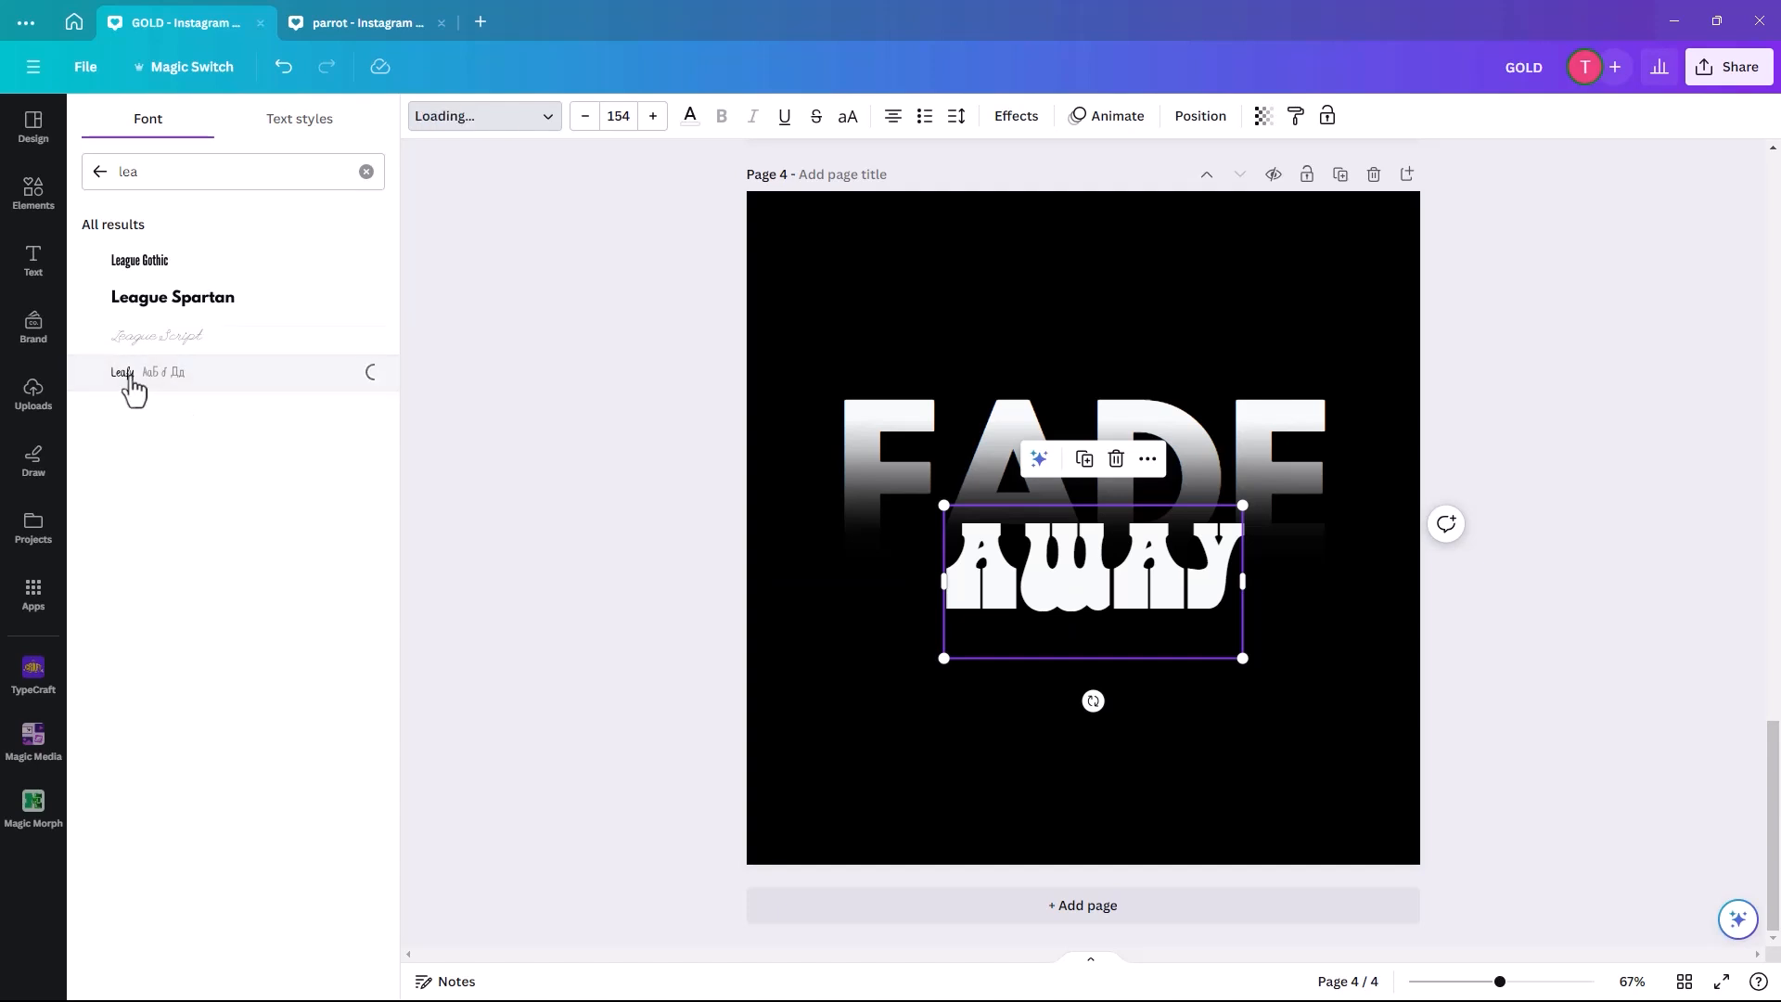
# Filter the fonts by Handwriting and apply Brittany to the "AWAY" text.
pyautogui.doubleClick(150, 180)
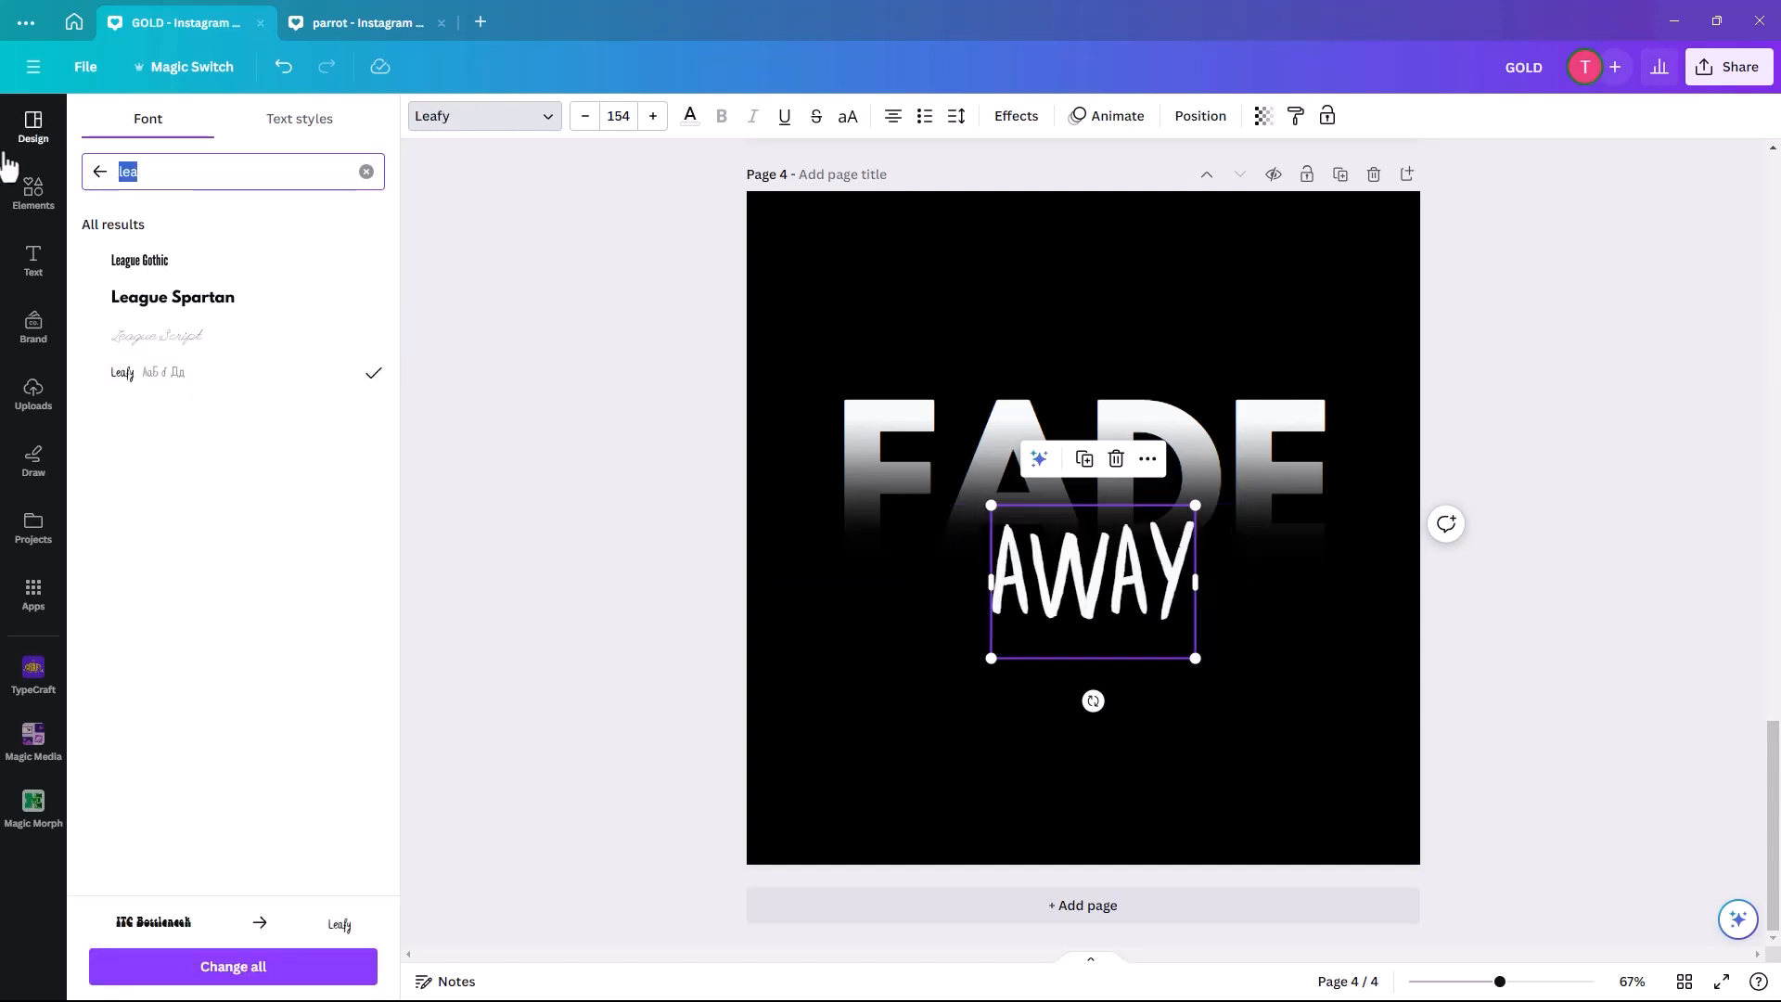
pyautogui.press('BackSpace')
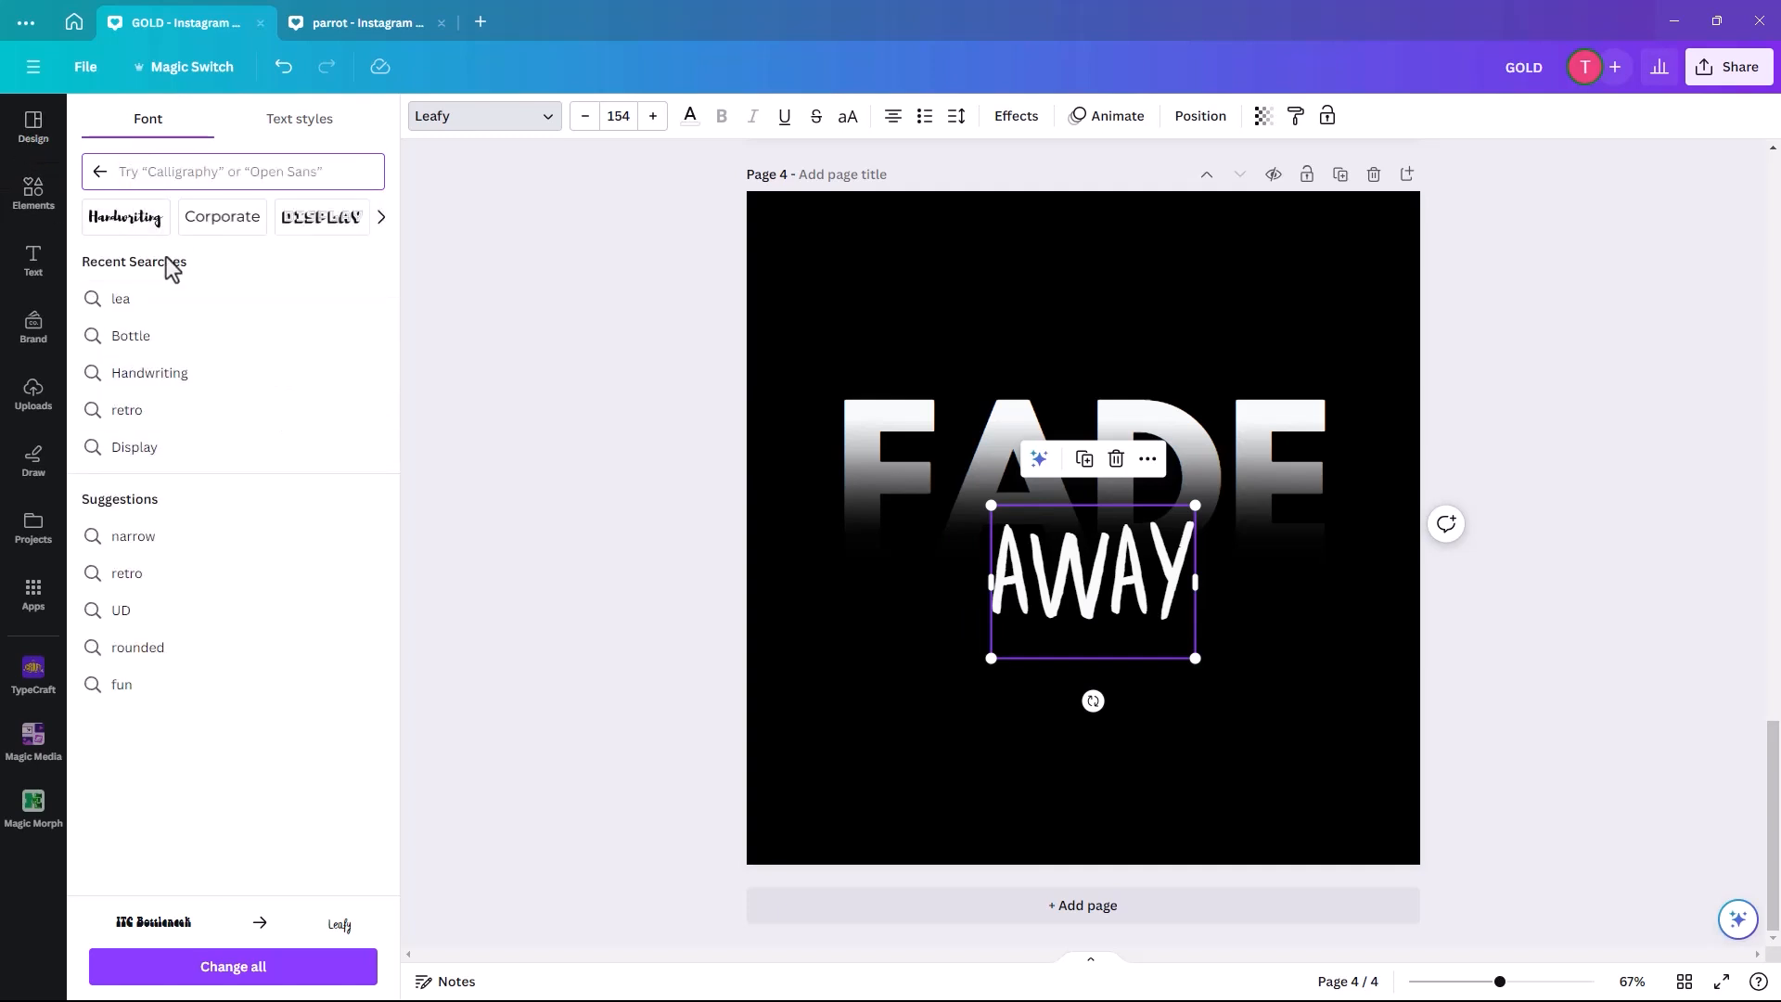
pyautogui.click(119, 222)
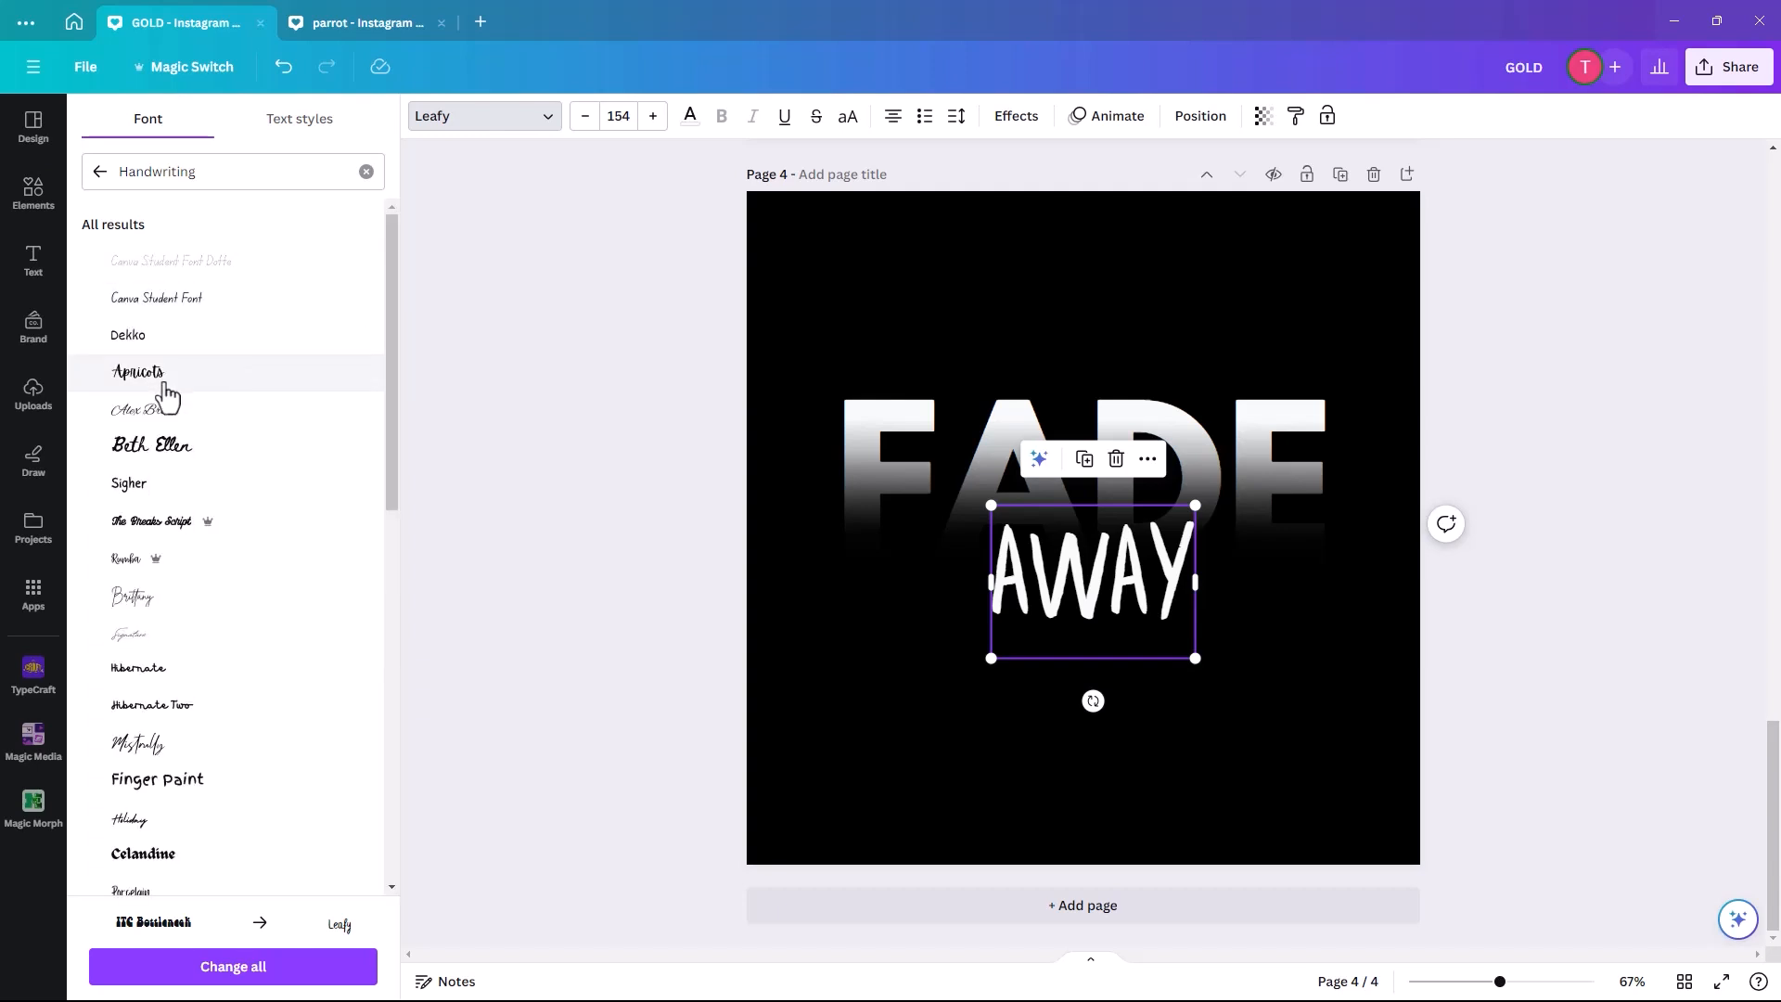
pyautogui.click(146, 613)
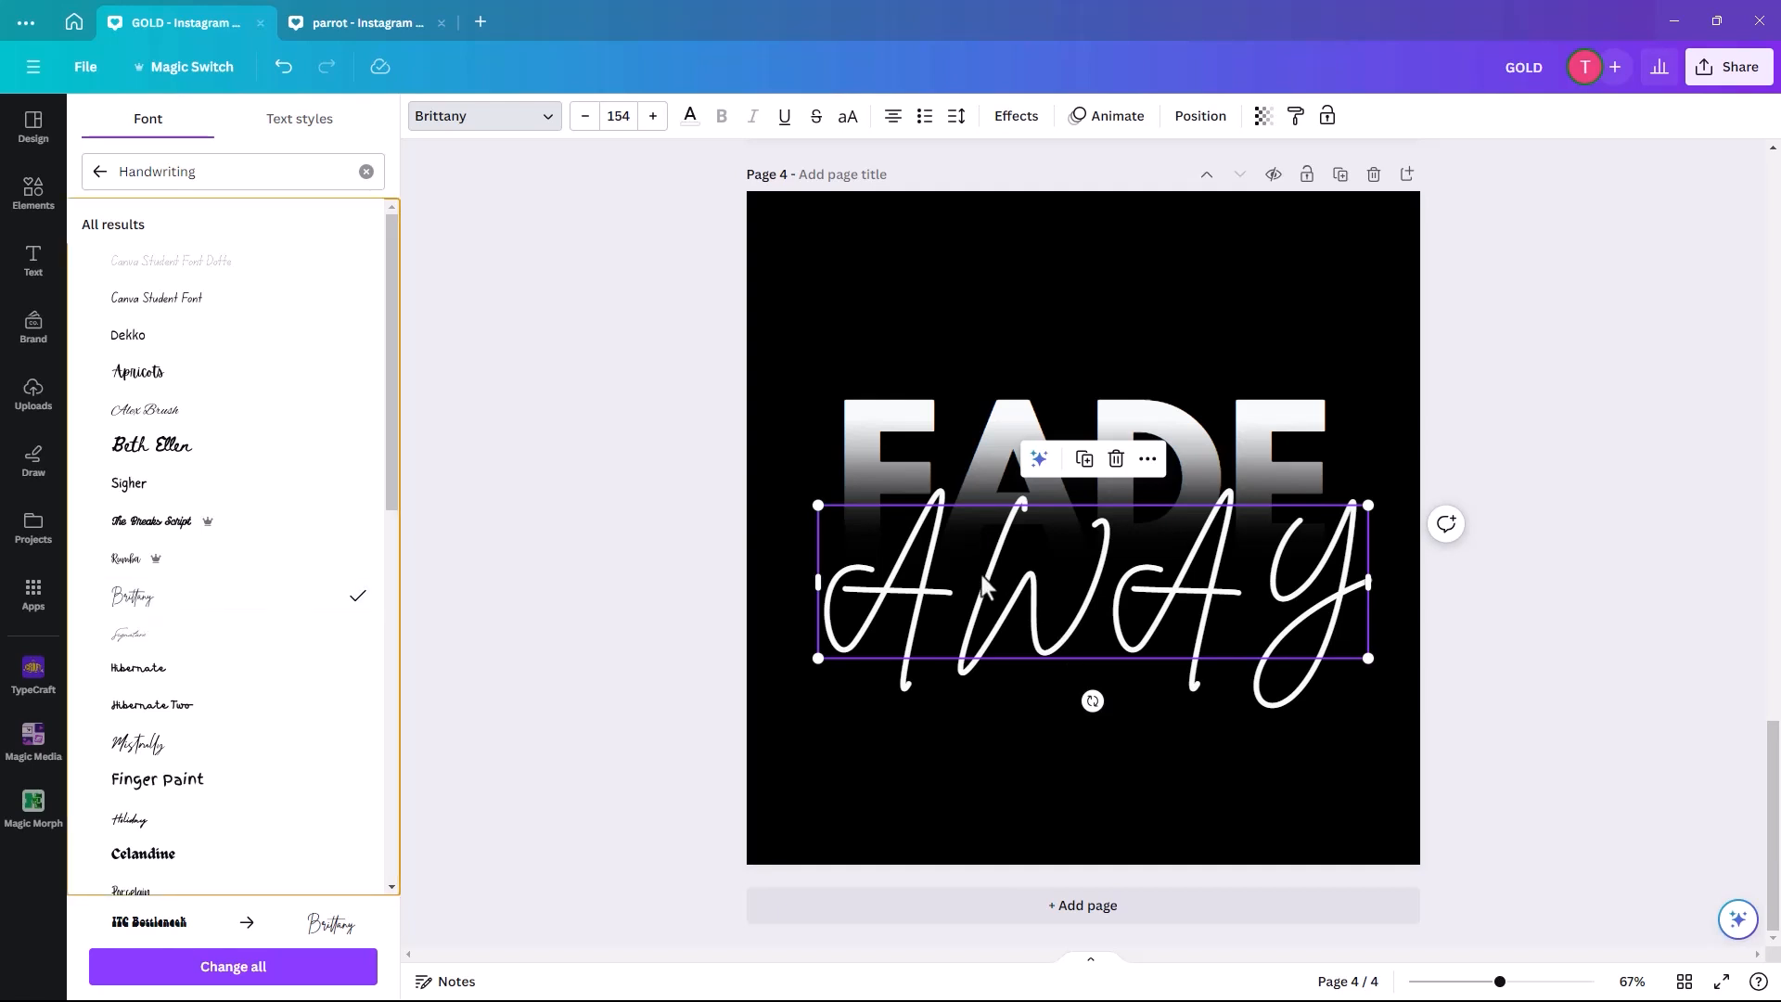
# Retype the handwritten word in lowercase as "away" and enlarge it to about size 216.
pyautogui.doubleClick(1102, 631)
pyautogui.write('awa')
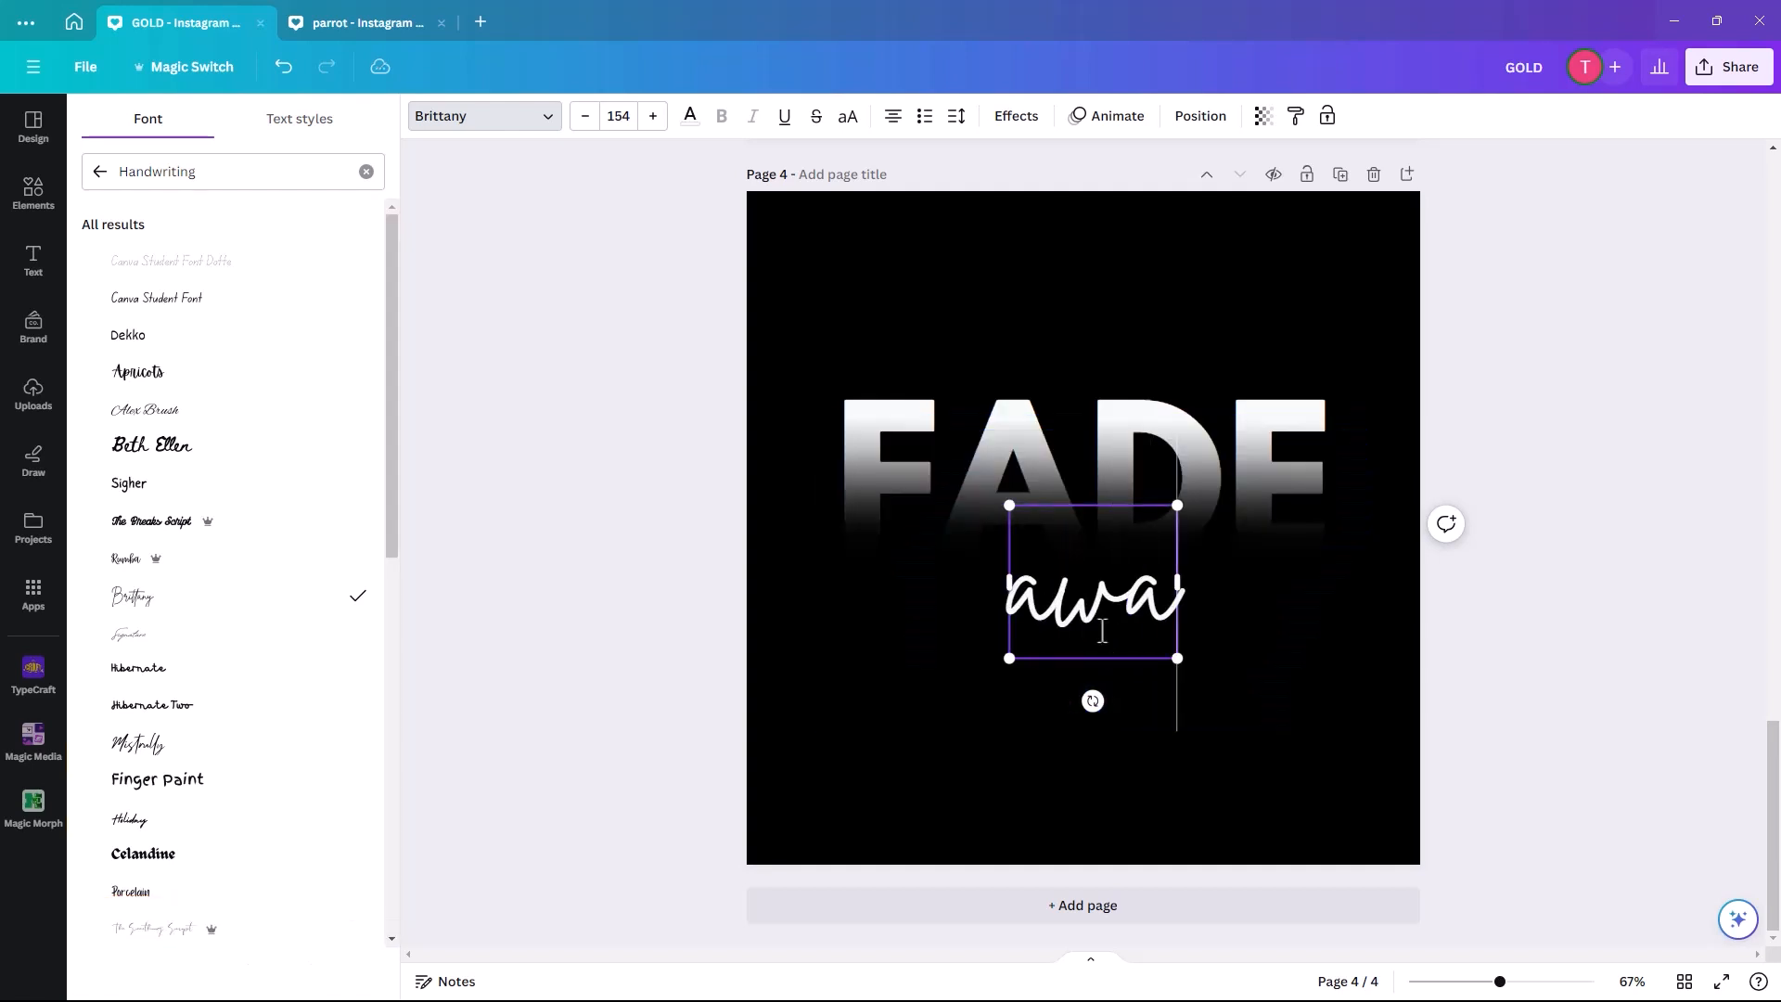
pyautogui.write('t')
pyautogui.press('BackSpace')
pyautogui.write('y')
pyautogui.moveTo(980, 658); pyautogui.dragTo(1021, 684)
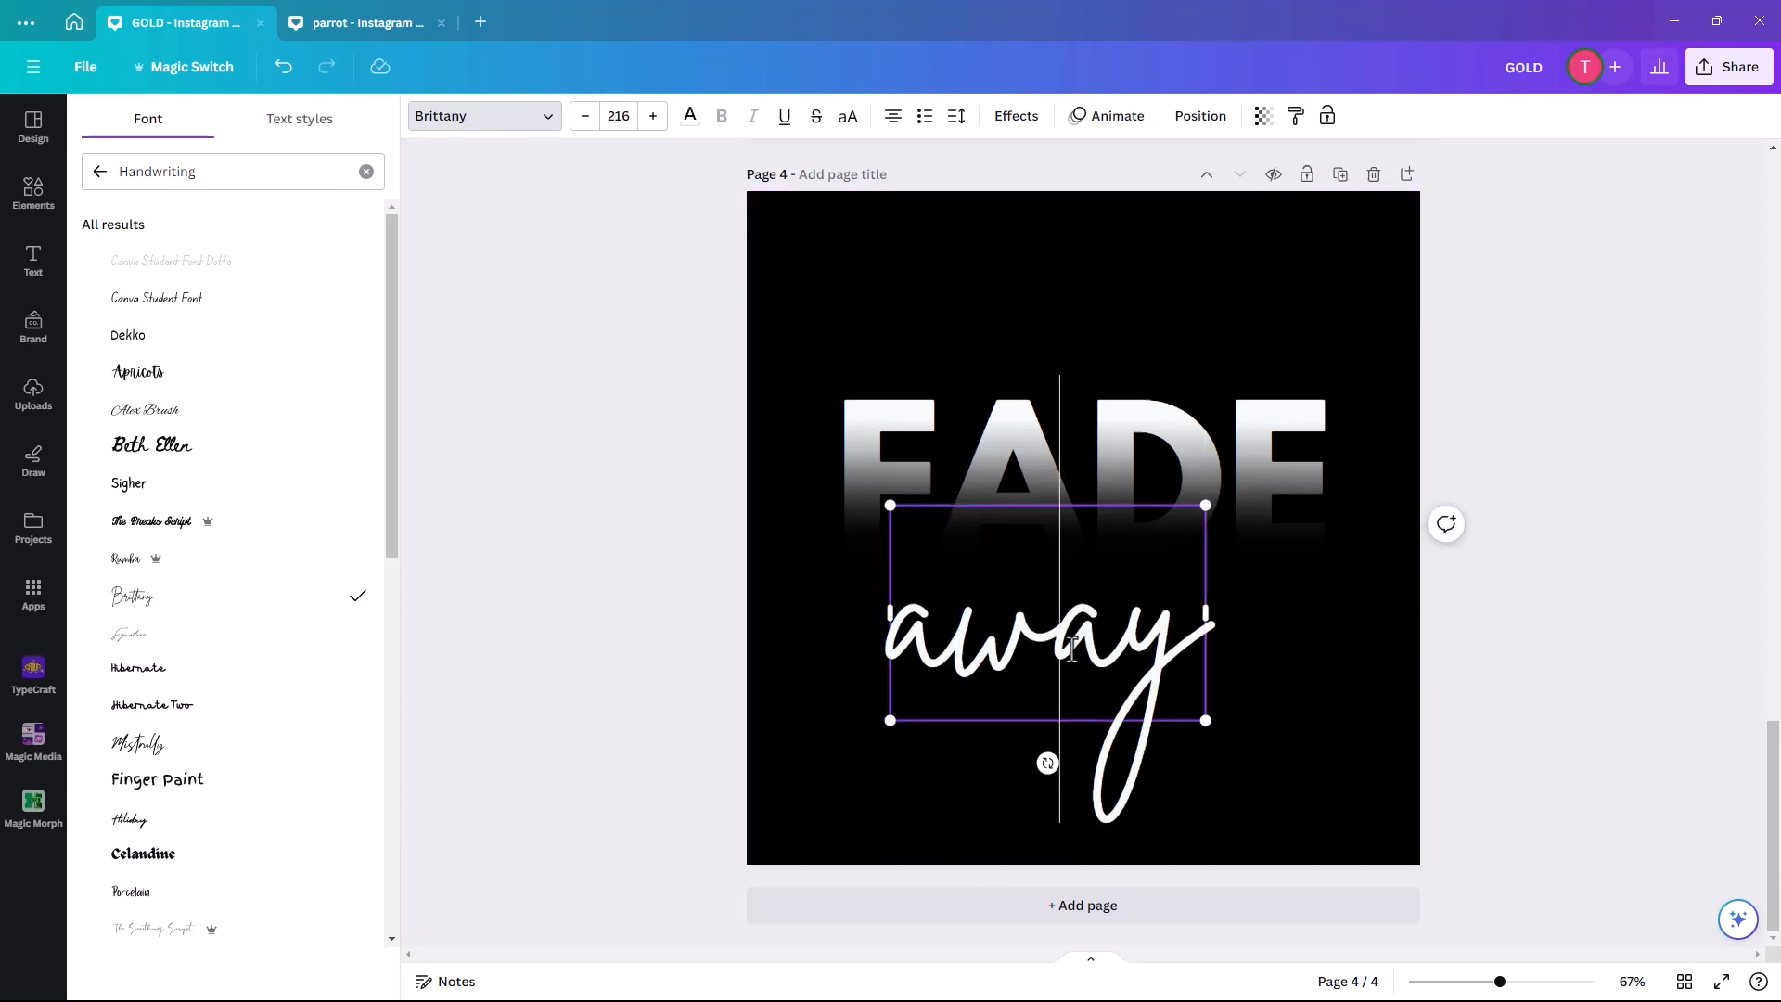
# Move the "away" text up so it overlaps the faded lower part of "FADE", roughly centred.
pyautogui.click(1223, 679)
pyautogui.moveTo(1170, 627); pyautogui.dragTo(1129, 633)
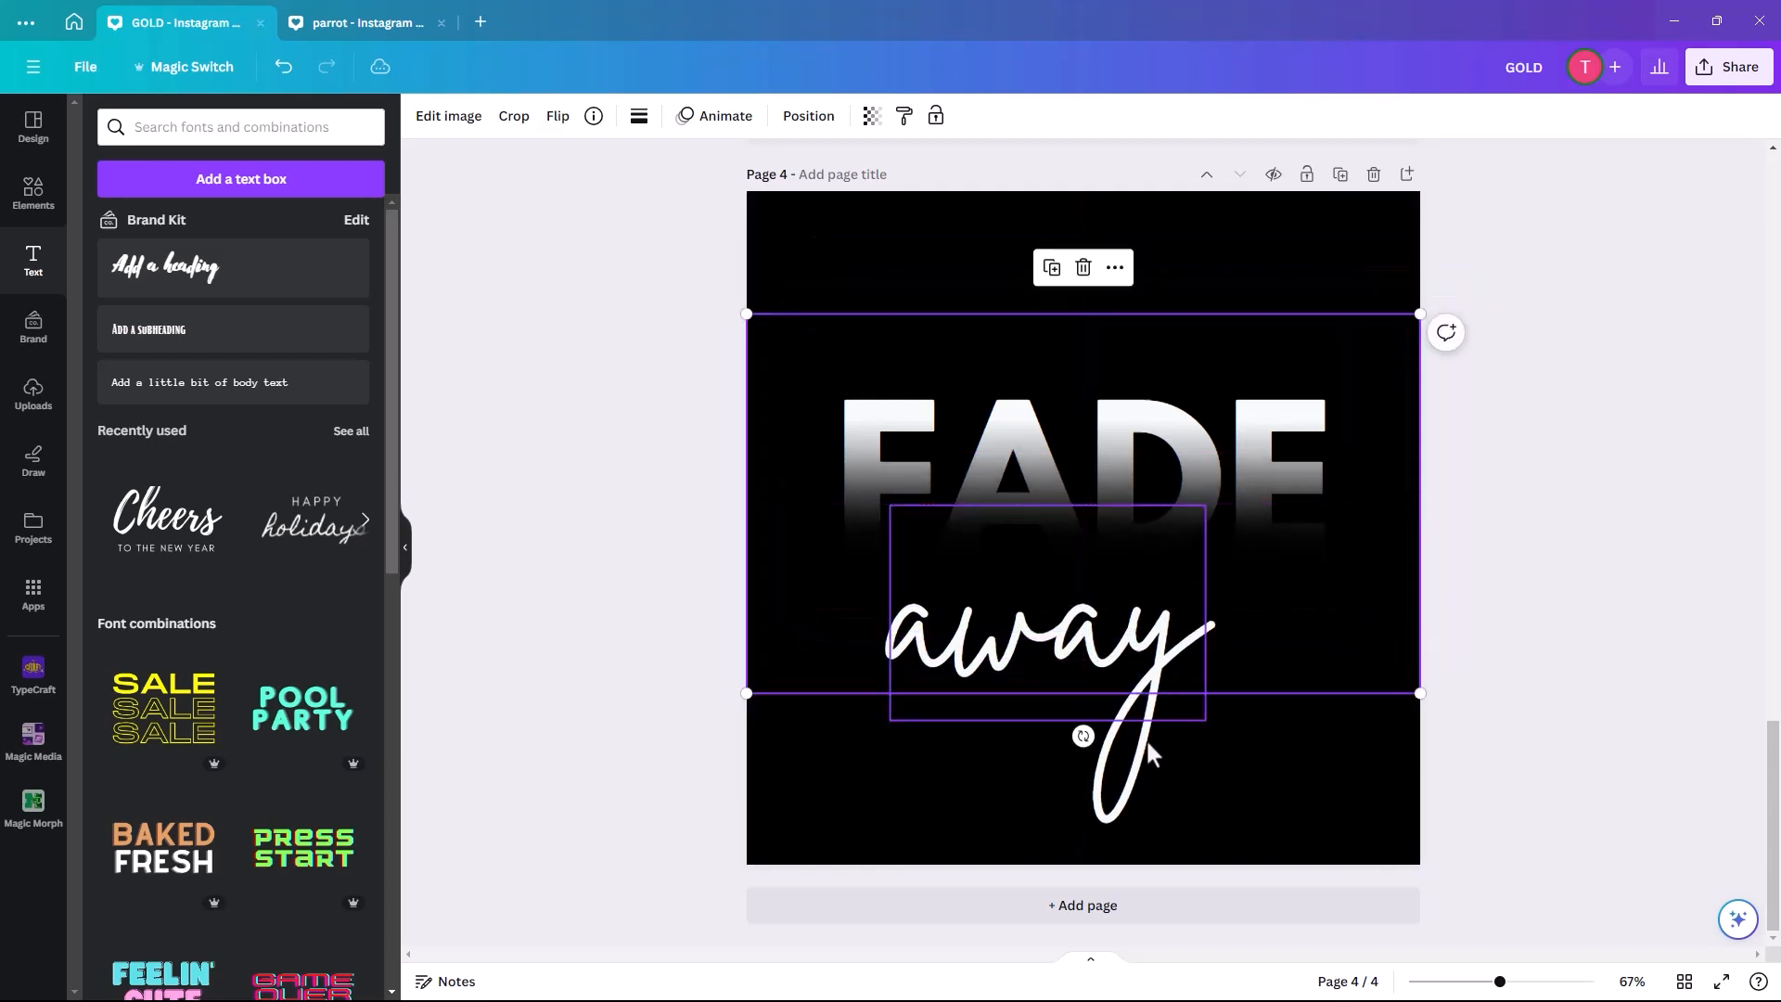
pyautogui.click(1132, 787)
pyautogui.moveTo(1165, 647); pyautogui.dragTo(1201, 543)
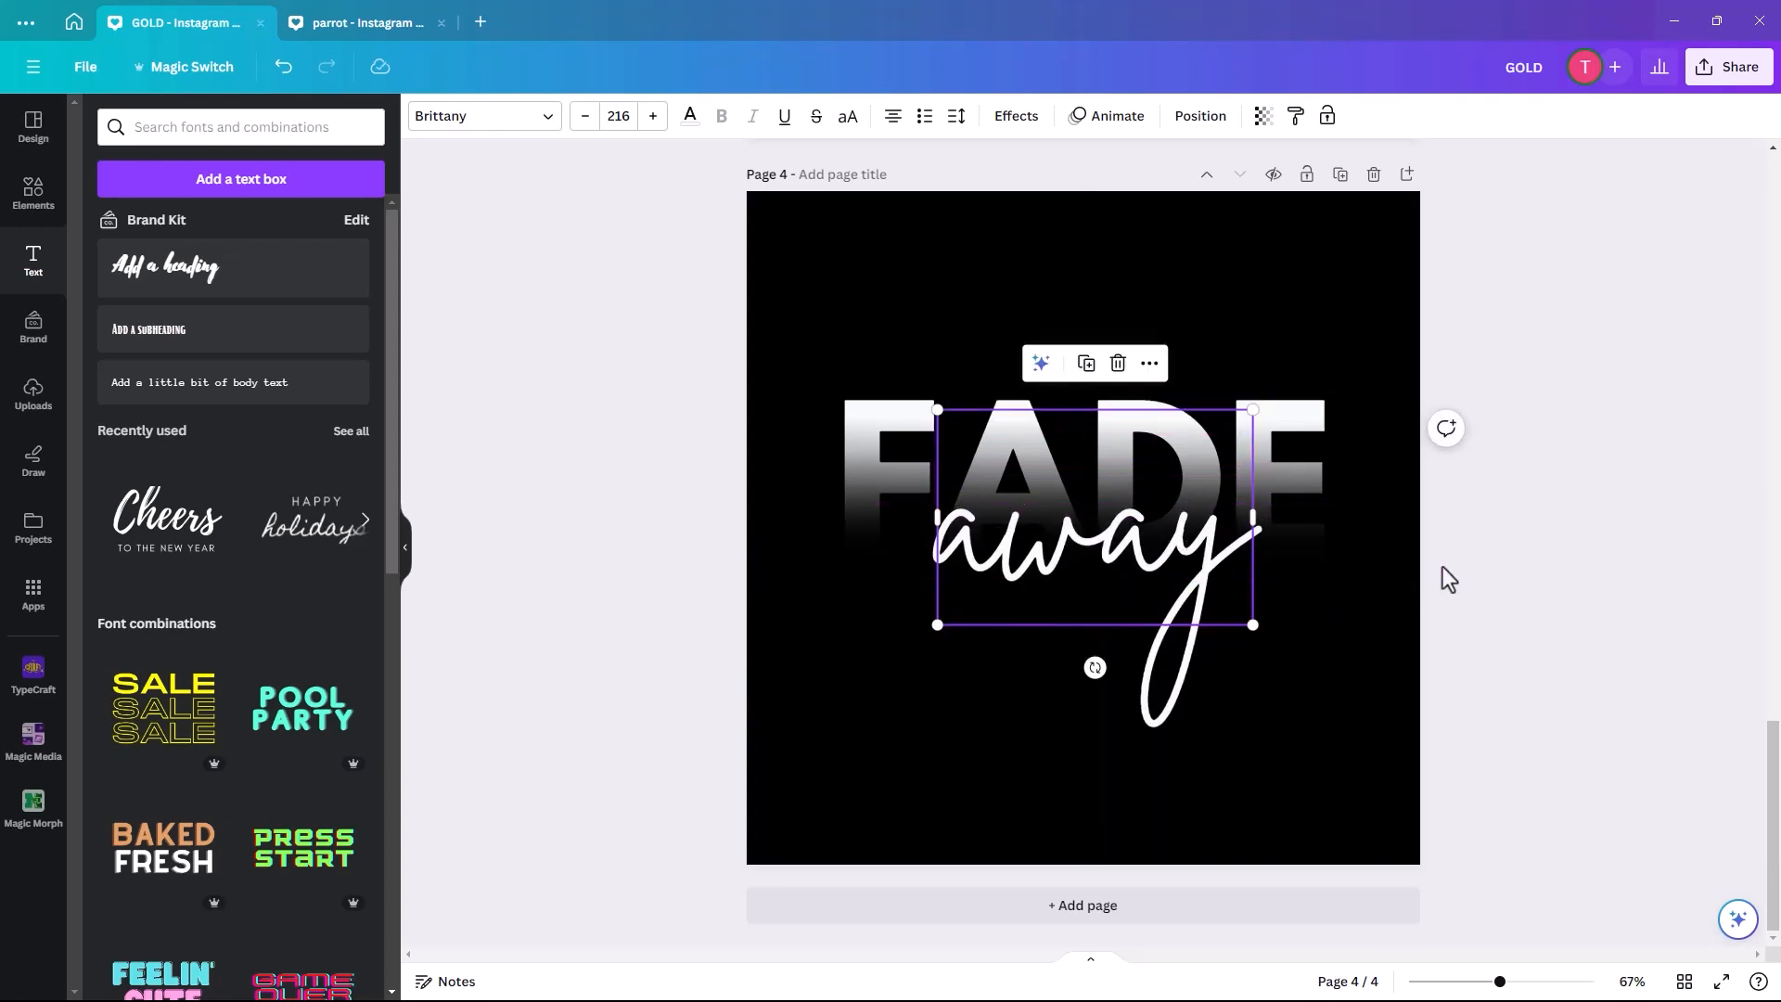
pyautogui.click(1480, 572)
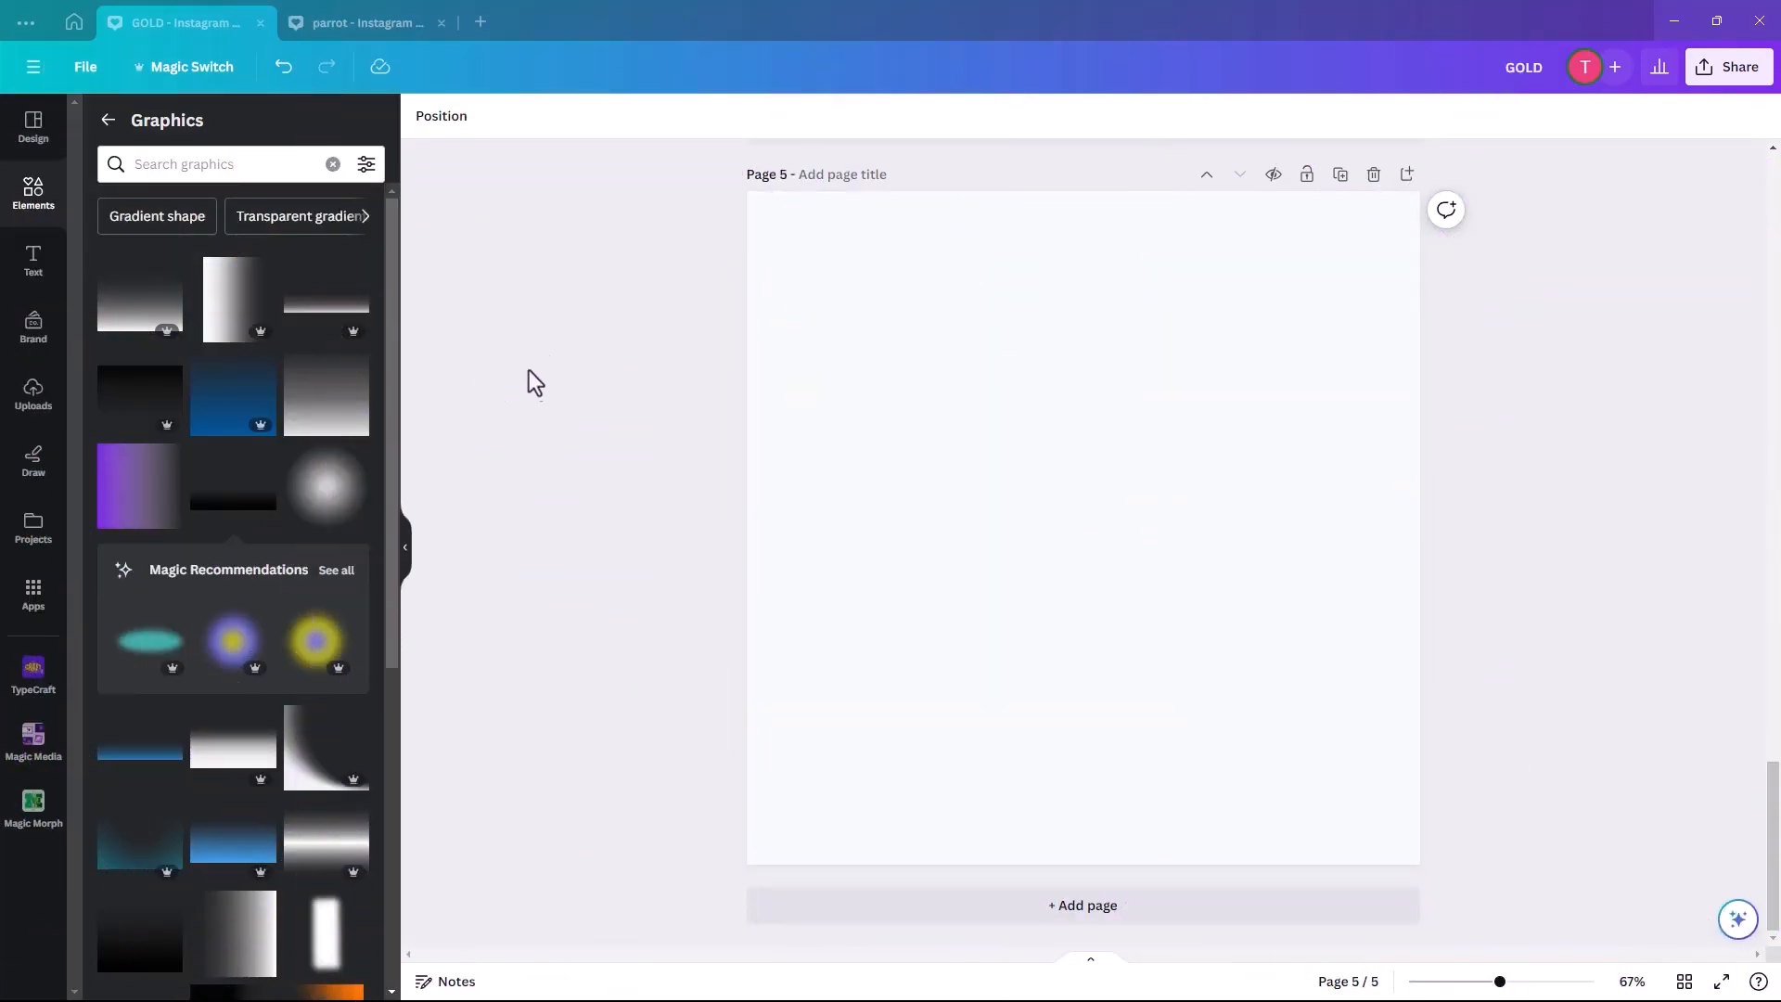
# Add Harlow Solid text to blank page 5 from the text library's "neon" fonts.
pyautogui.click(33, 266)
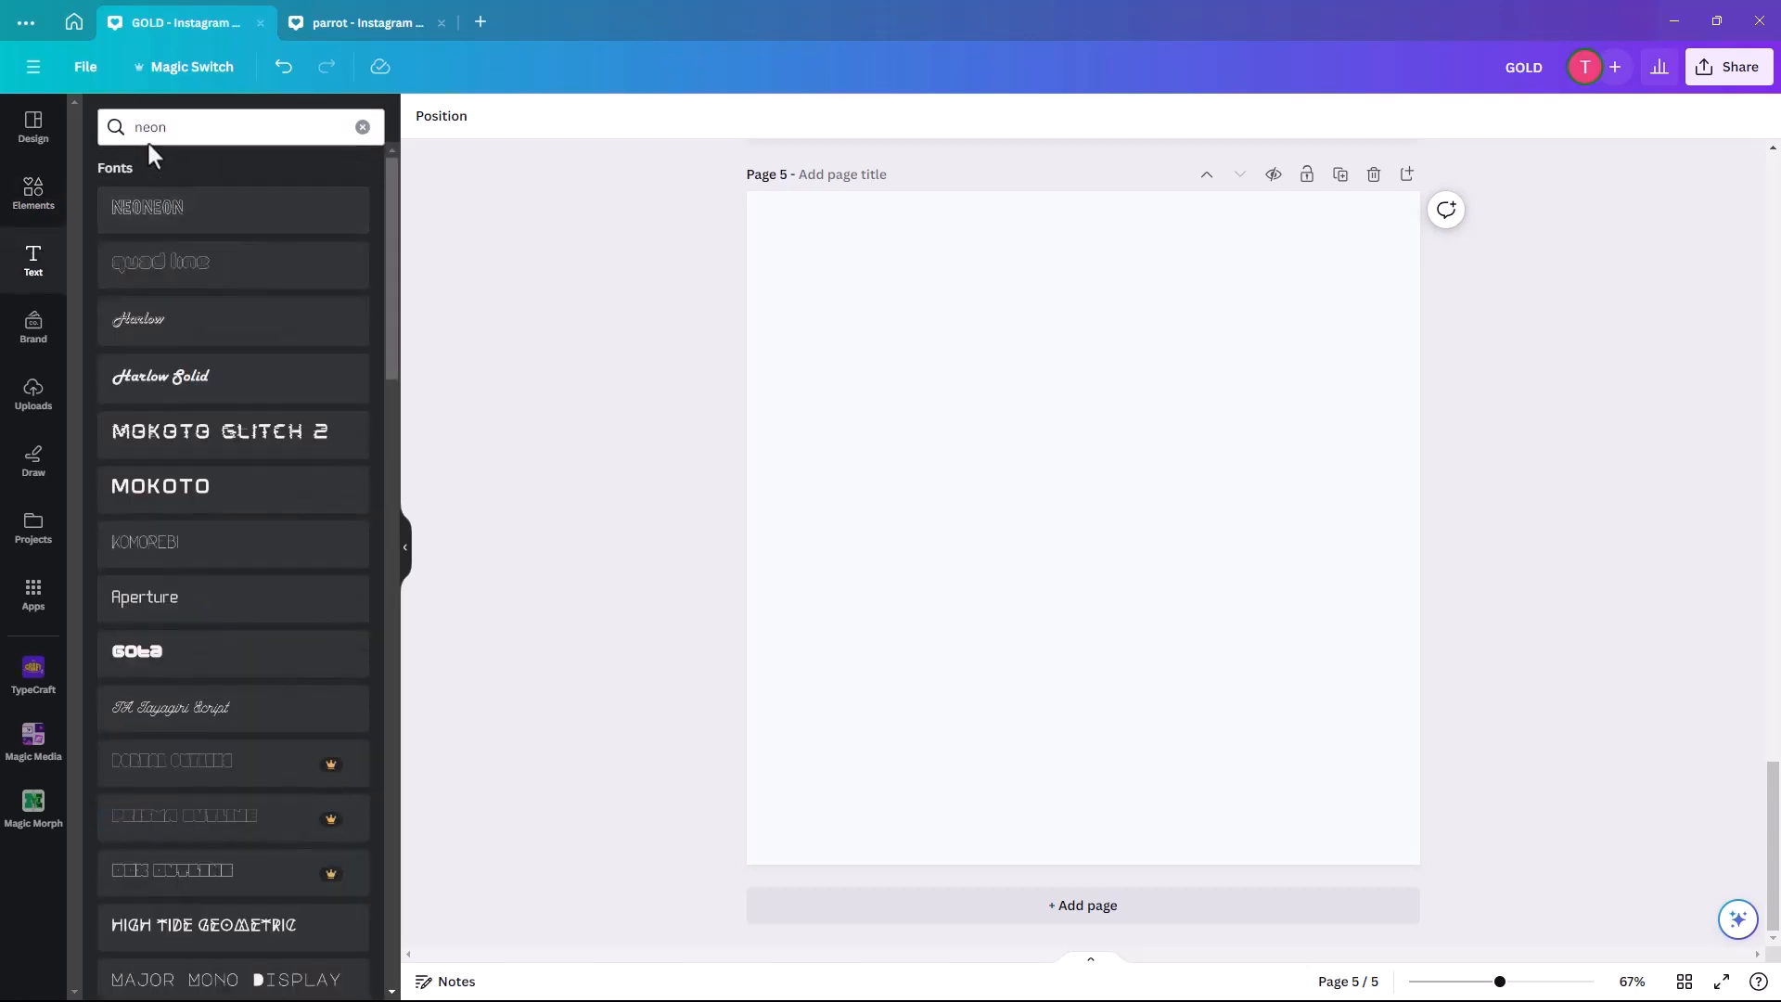
pyautogui.click(170, 126)
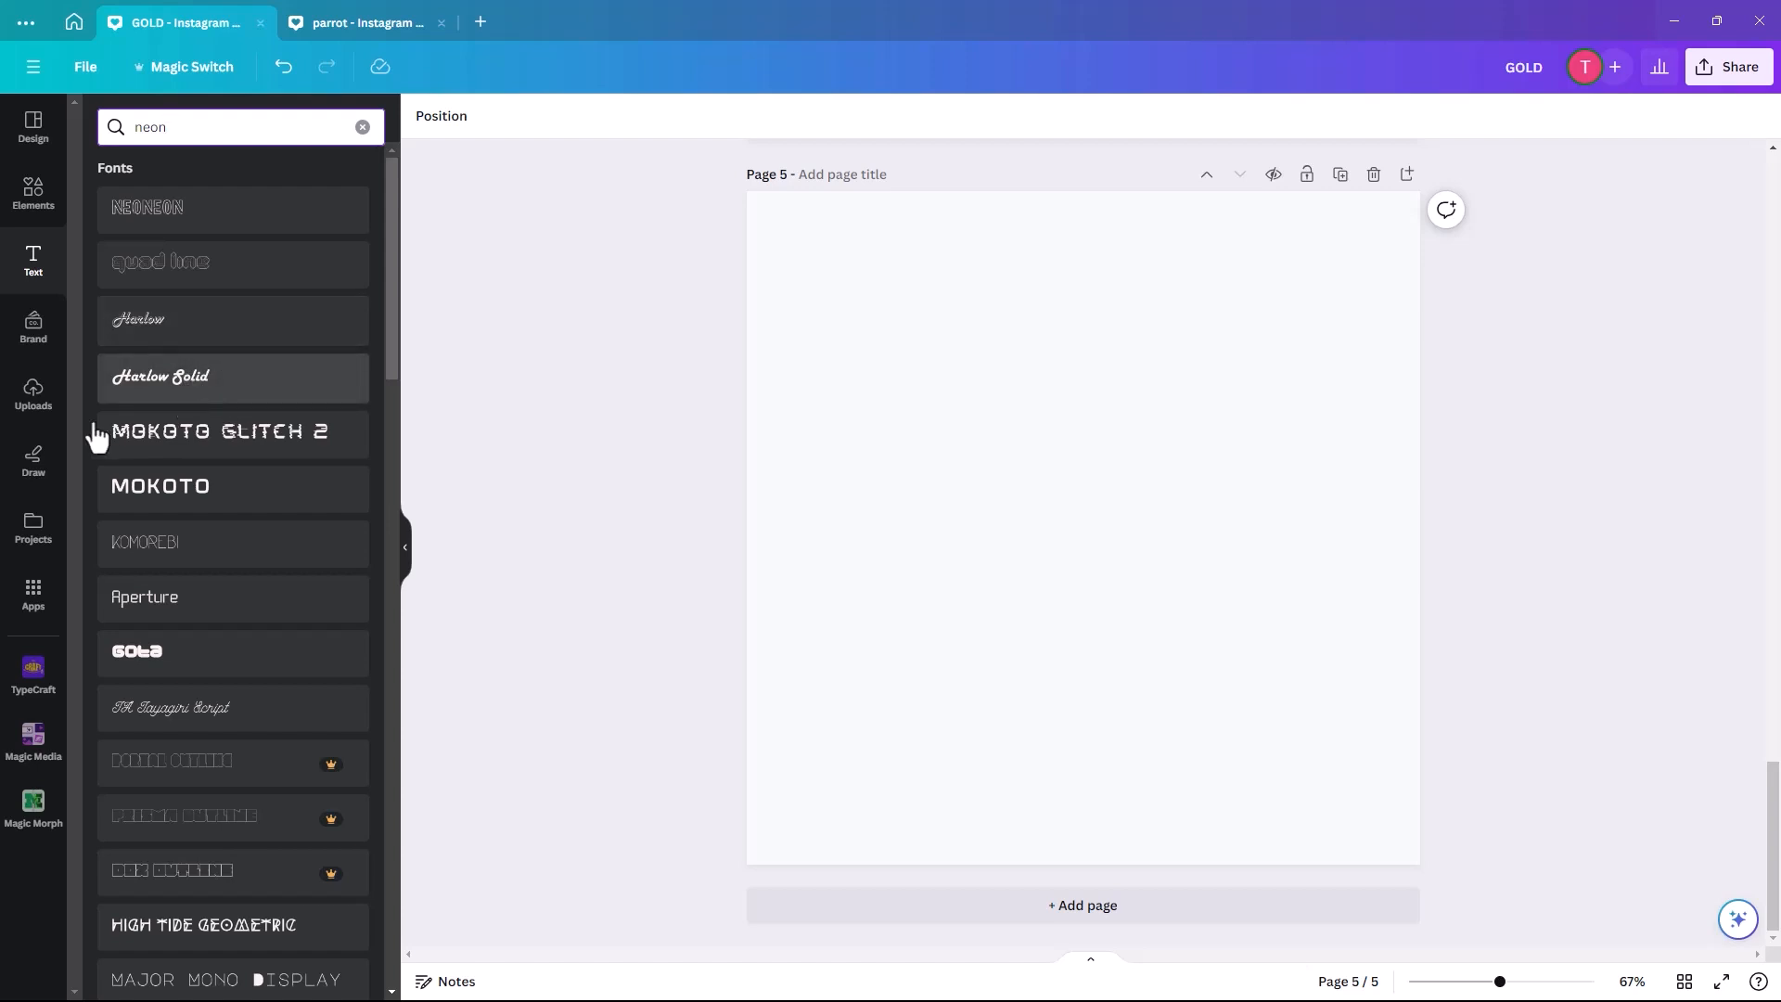
pyautogui.click(156, 397)
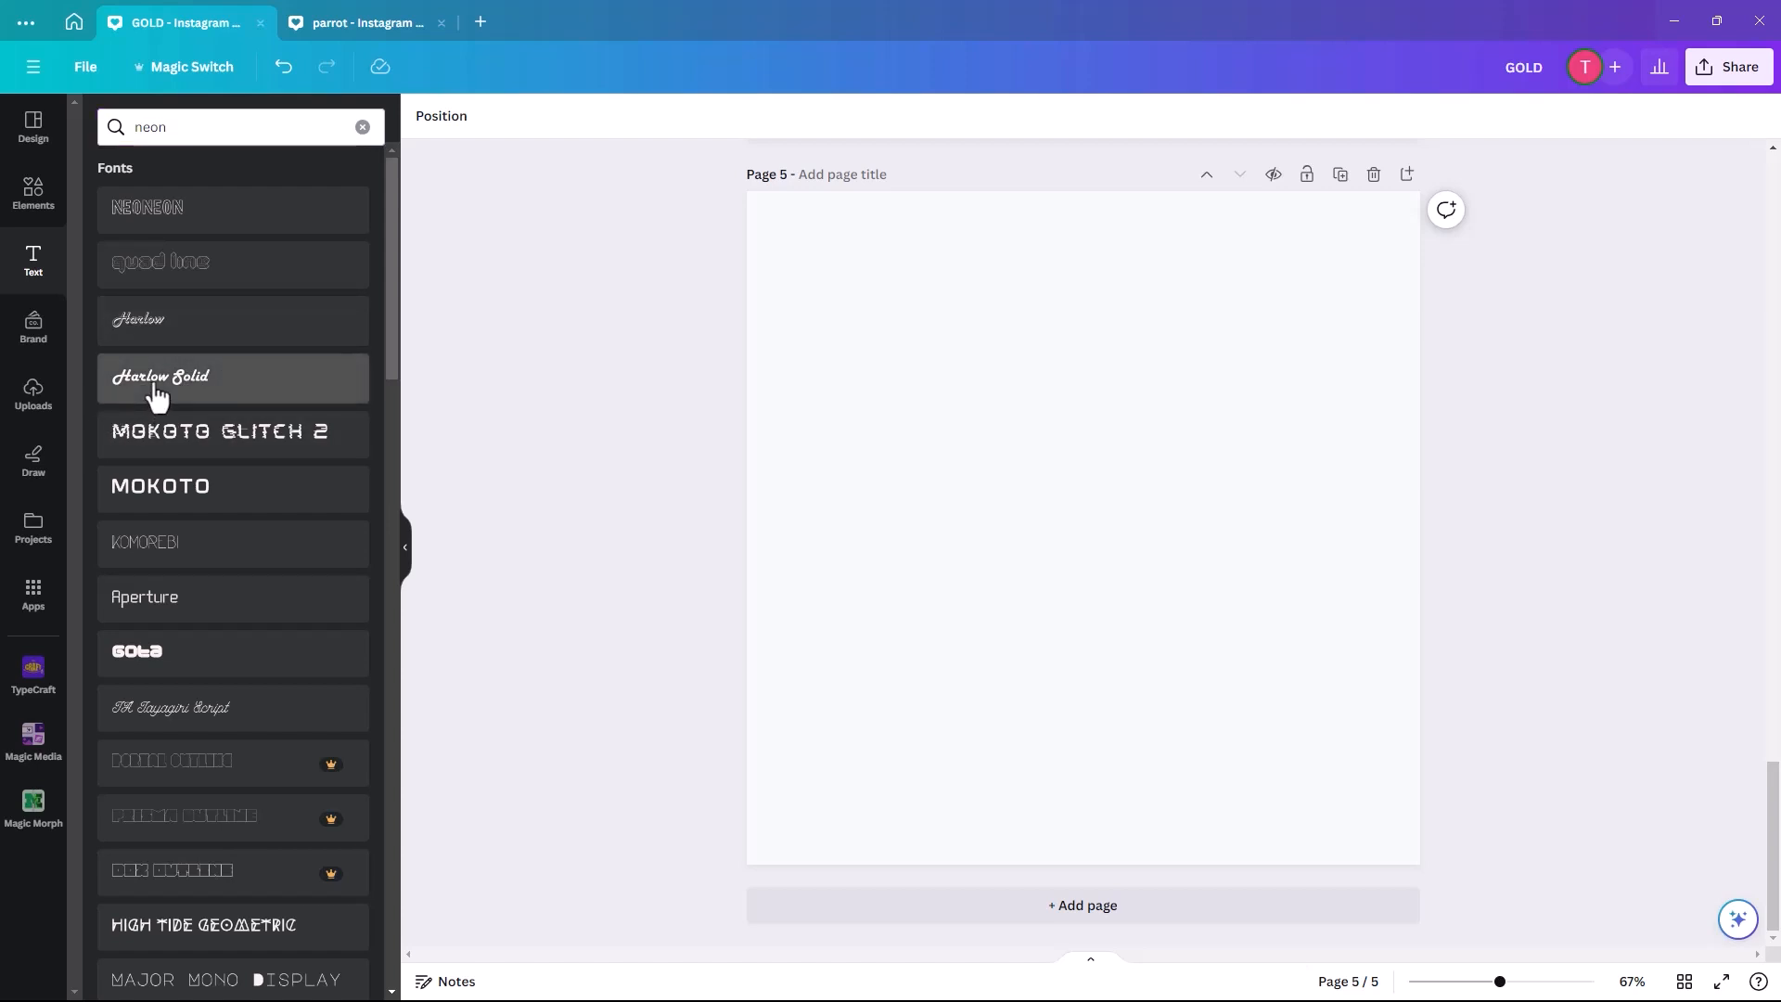
# Enlarge the "Harlow Solid" text to about size 111 and place it in the upper half of the page.
pyautogui.moveTo(1054, 521); pyautogui.dragTo(807, 406)
pyautogui.moveTo(1106, 534); pyautogui.dragTo(1282, 638)
pyautogui.click(1061, 614)
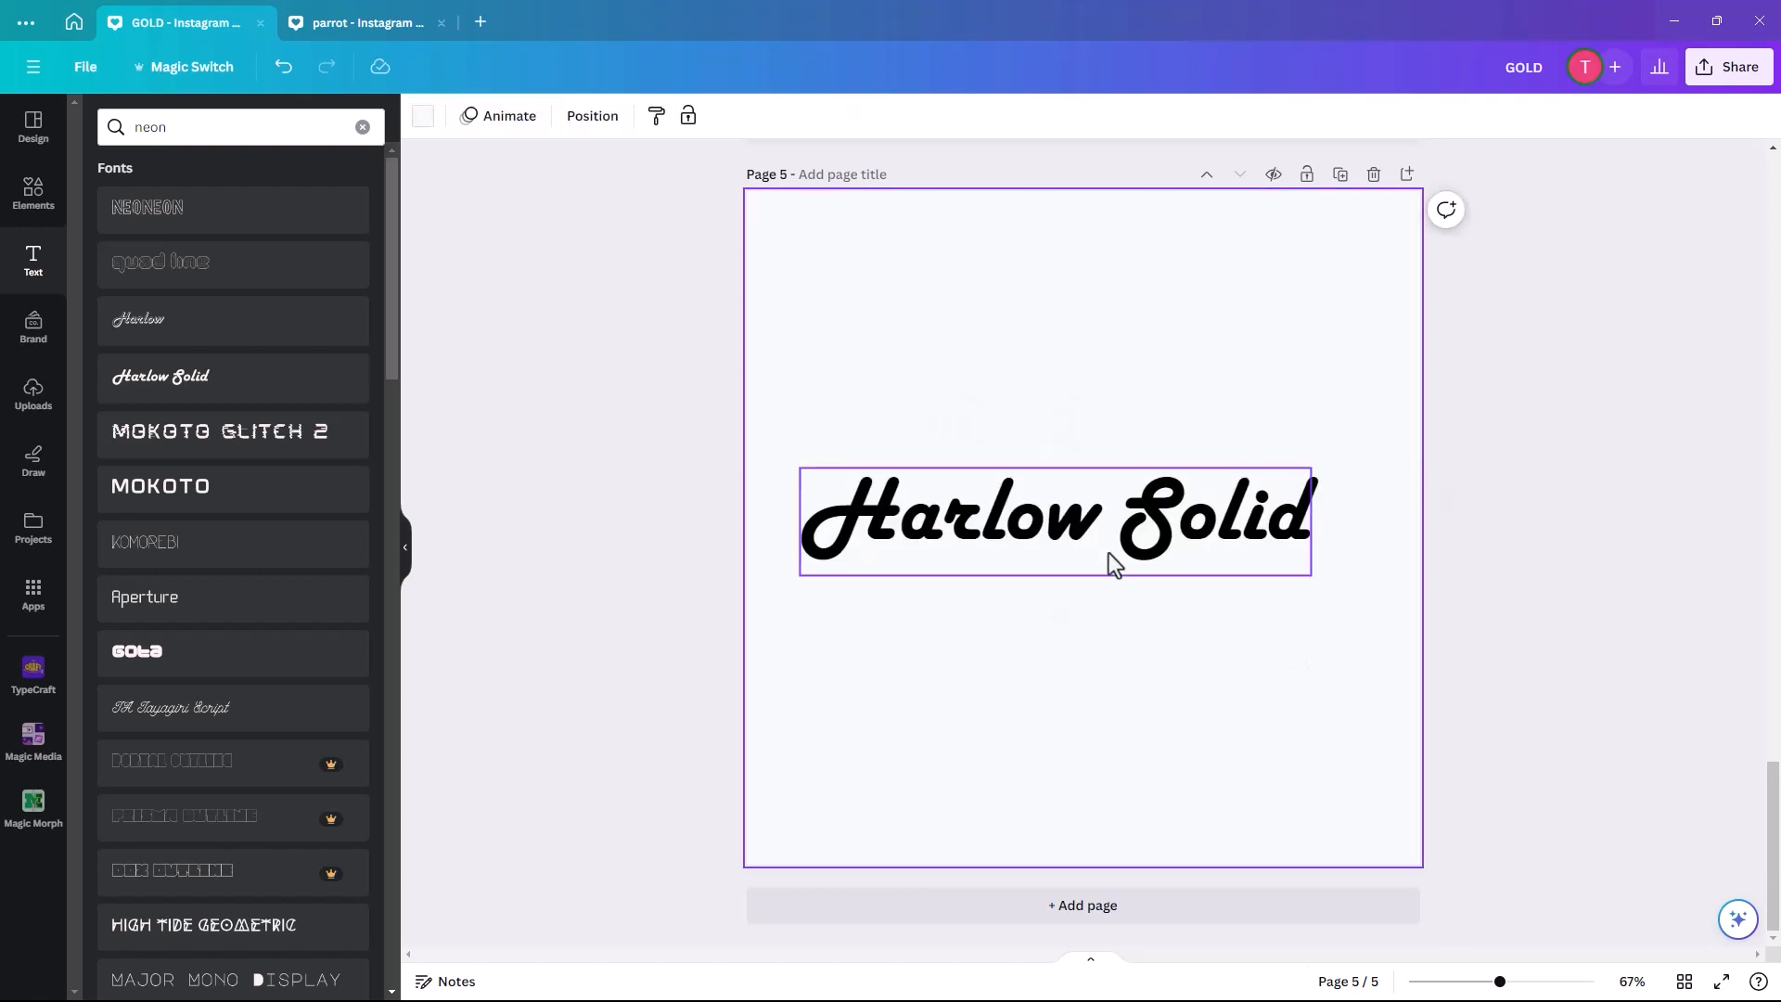
pyautogui.moveTo(1113, 542); pyautogui.dragTo(1113, 434)
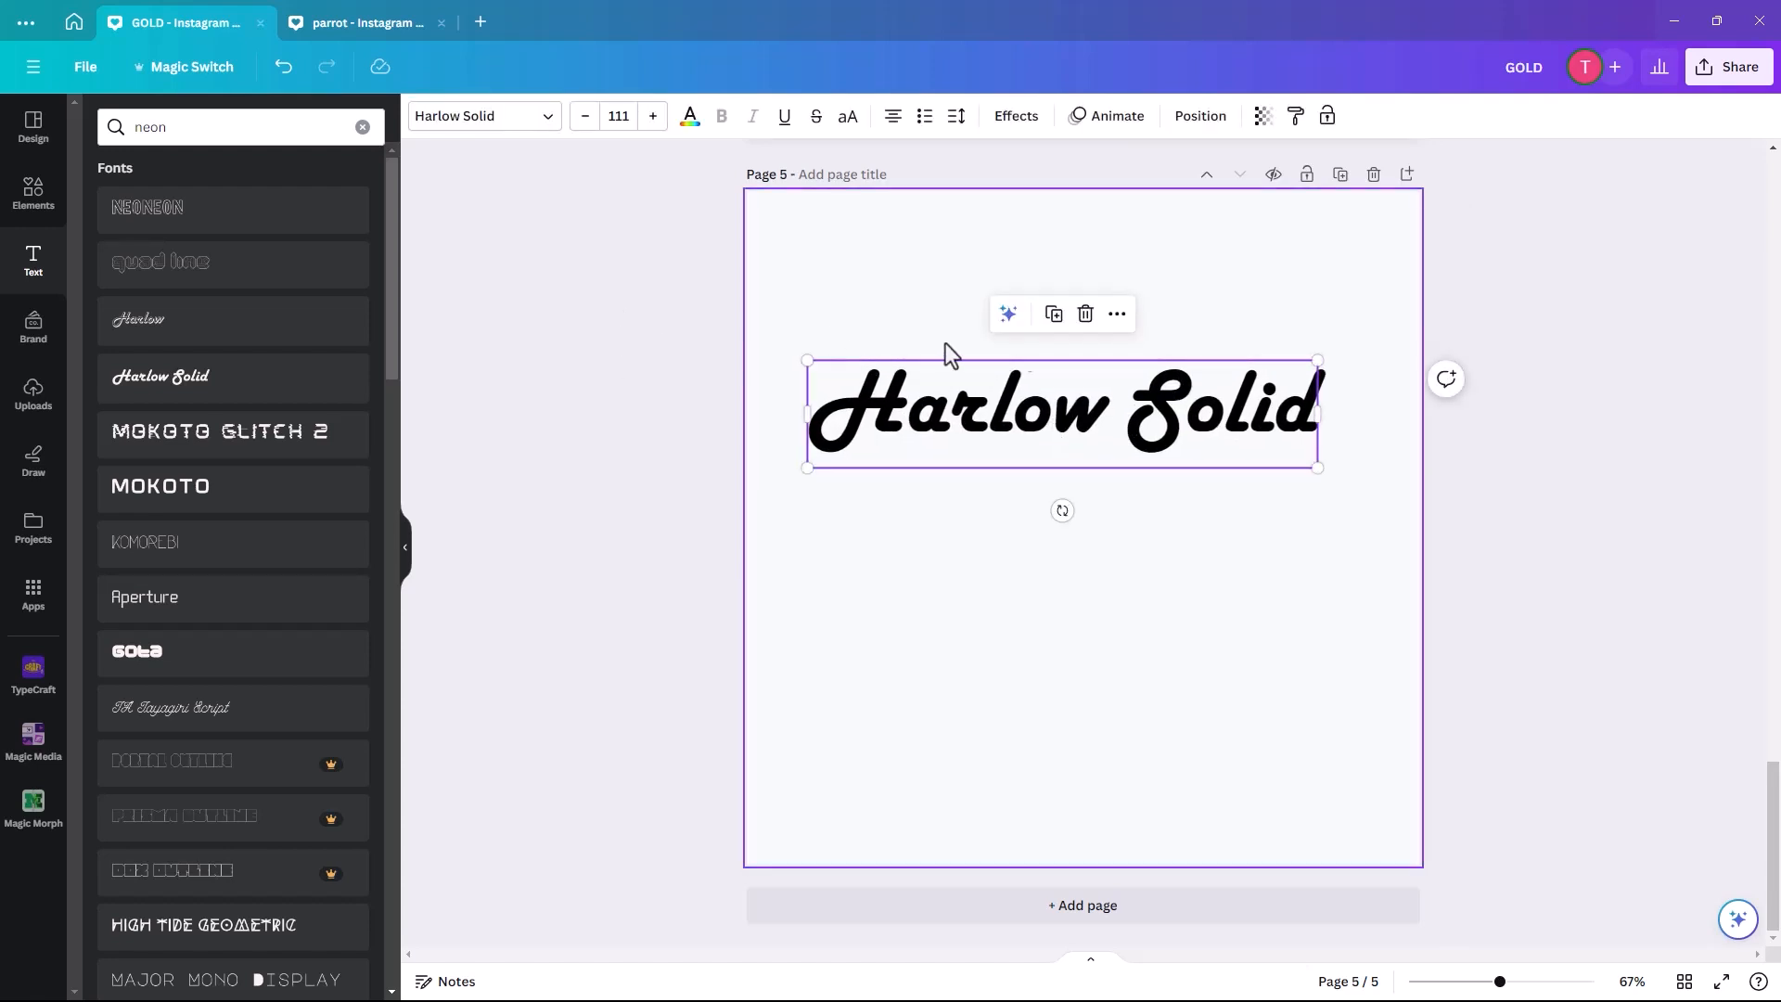
# Set the background of page 5 to black.
pyautogui.click(817, 271)
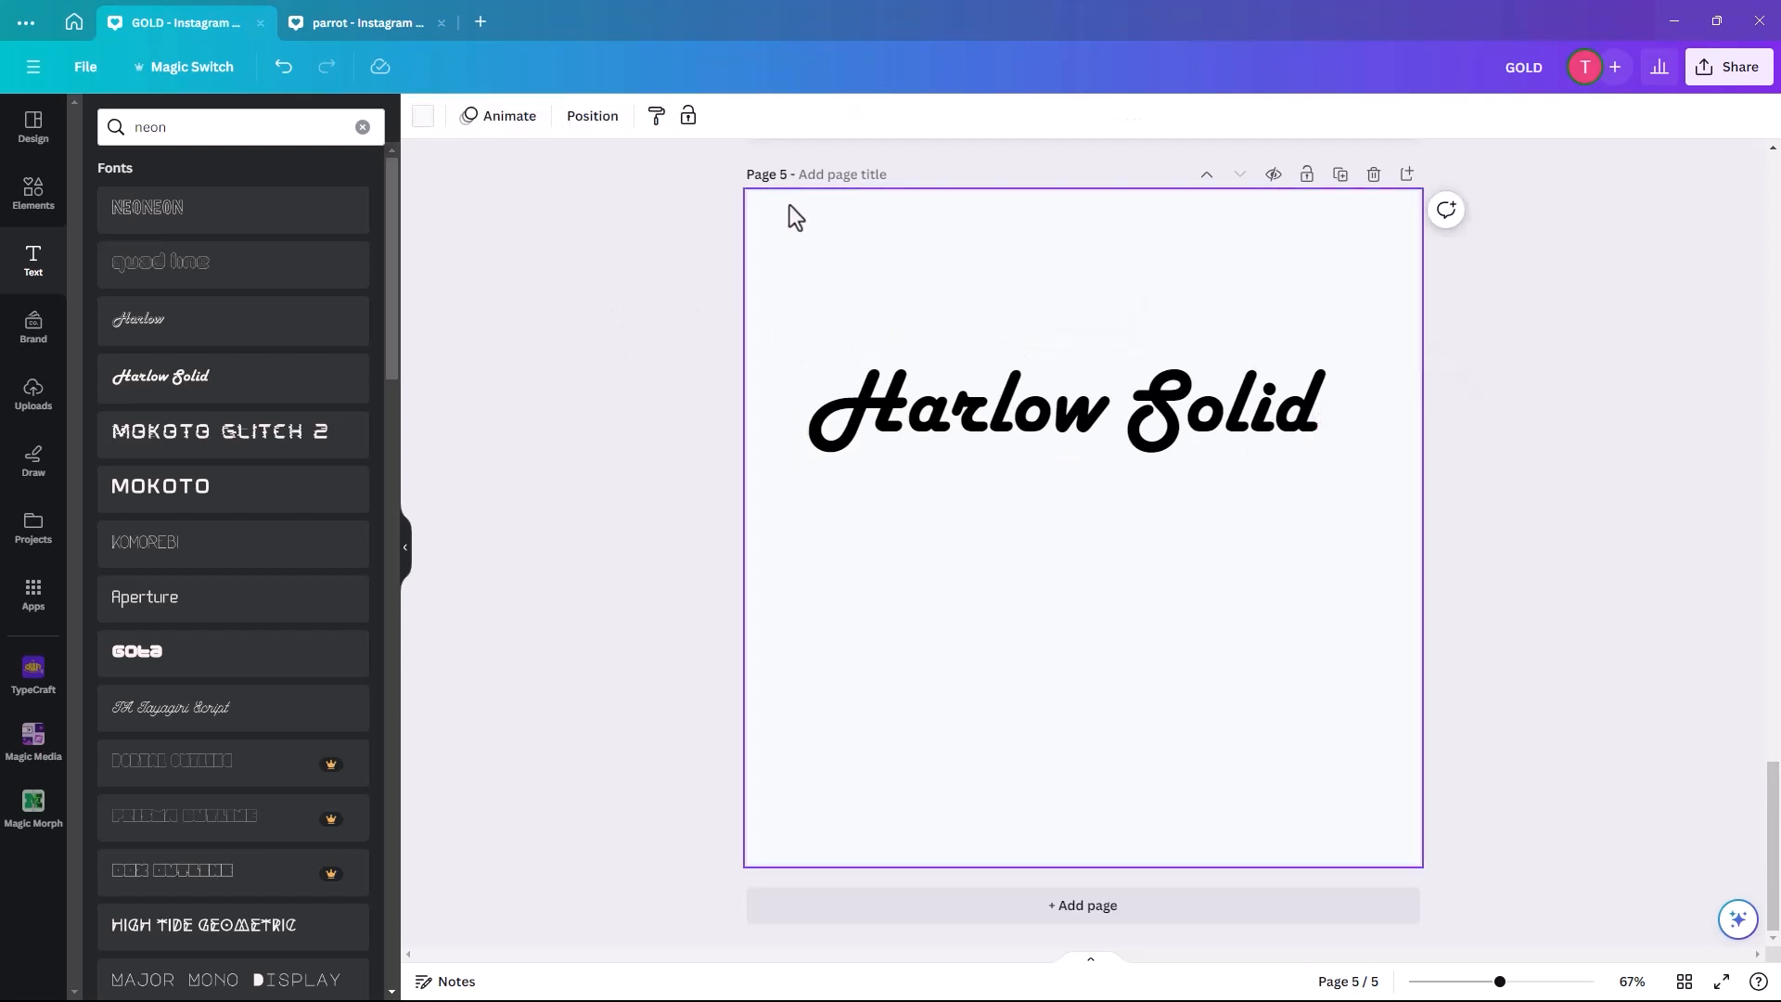
pyautogui.click(425, 120)
pyautogui.click(148, 232)
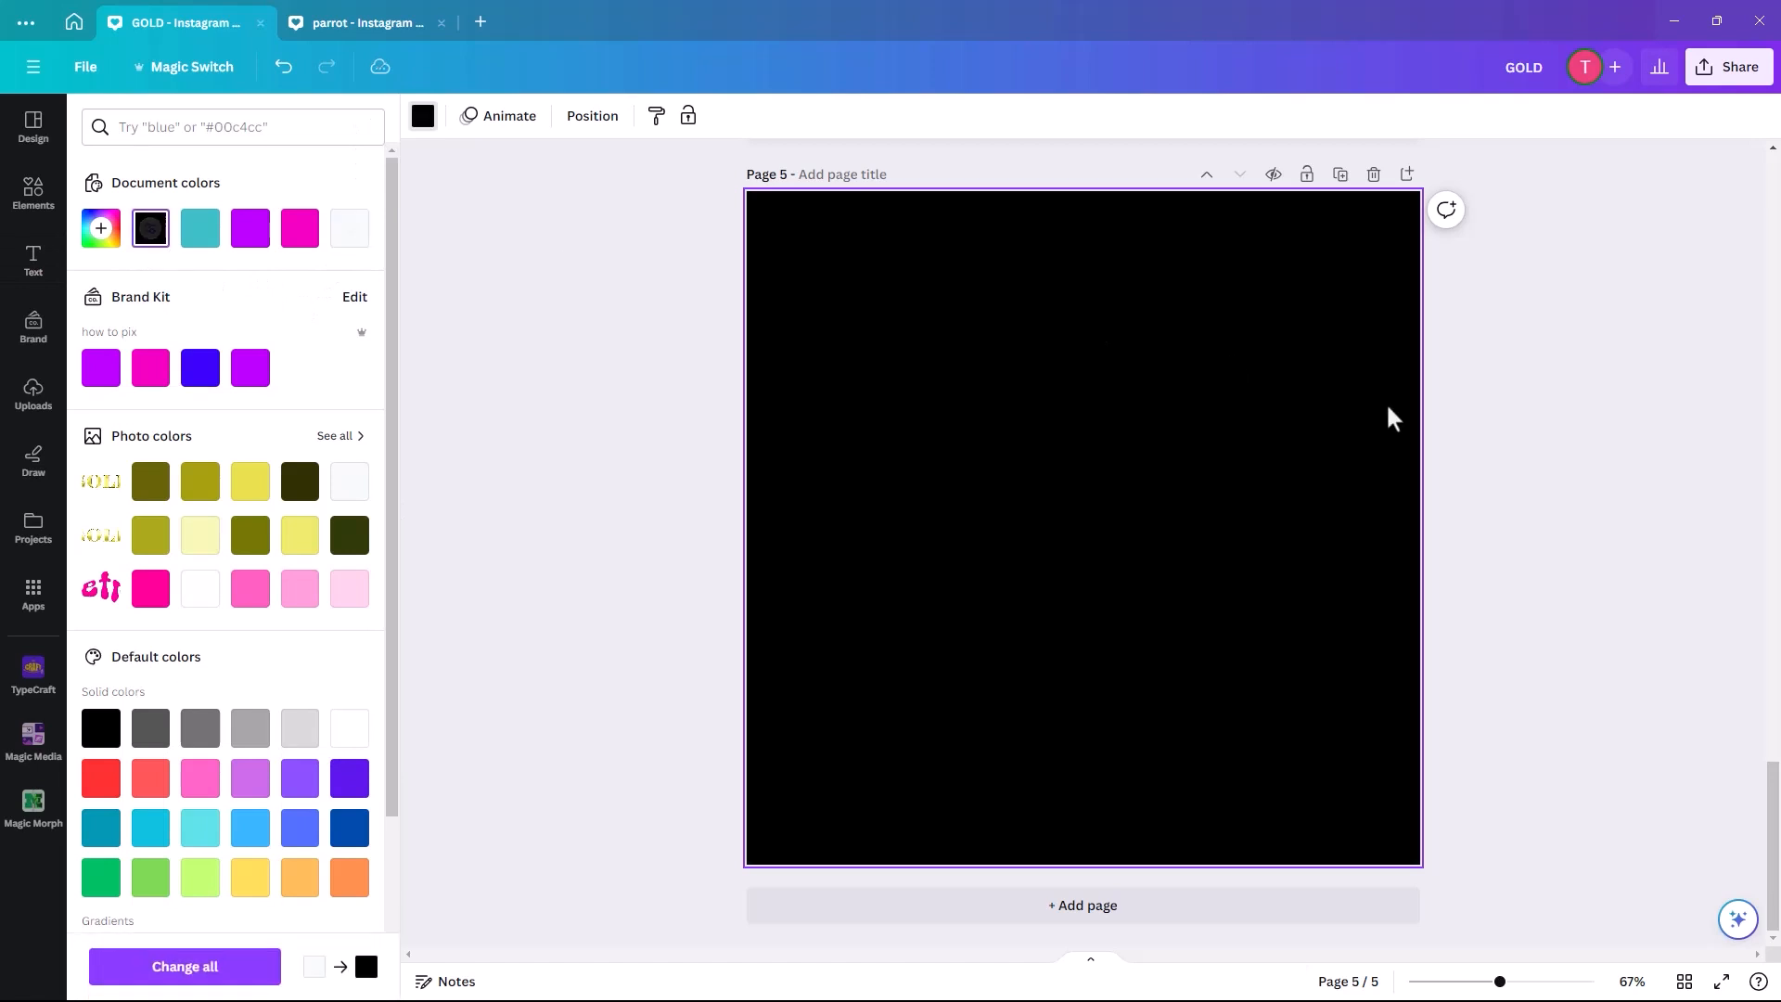
# Colour the "Harlow Solid" text with the Brand Kit's hot pink and move it slightly higher on the page.
pyautogui.doubleClick(1014, 409)
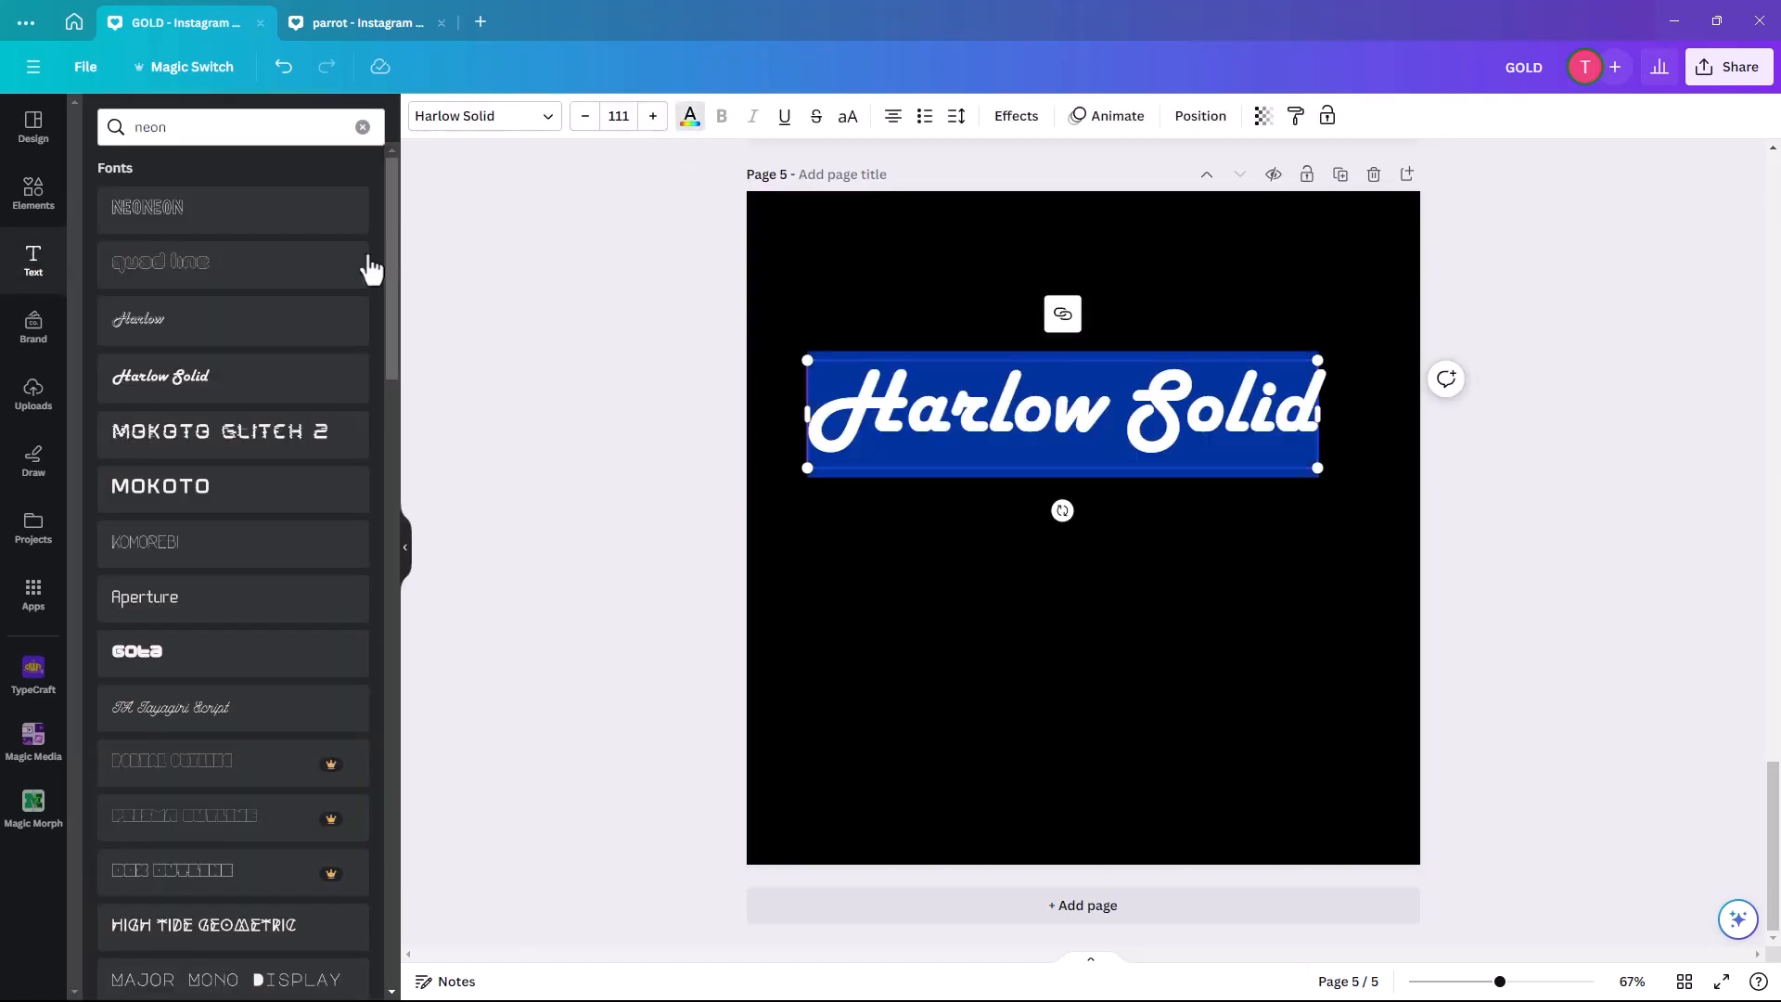
pyautogui.click(691, 114)
pyautogui.click(154, 373)
pyautogui.click(1033, 449)
pyautogui.click(670, 451)
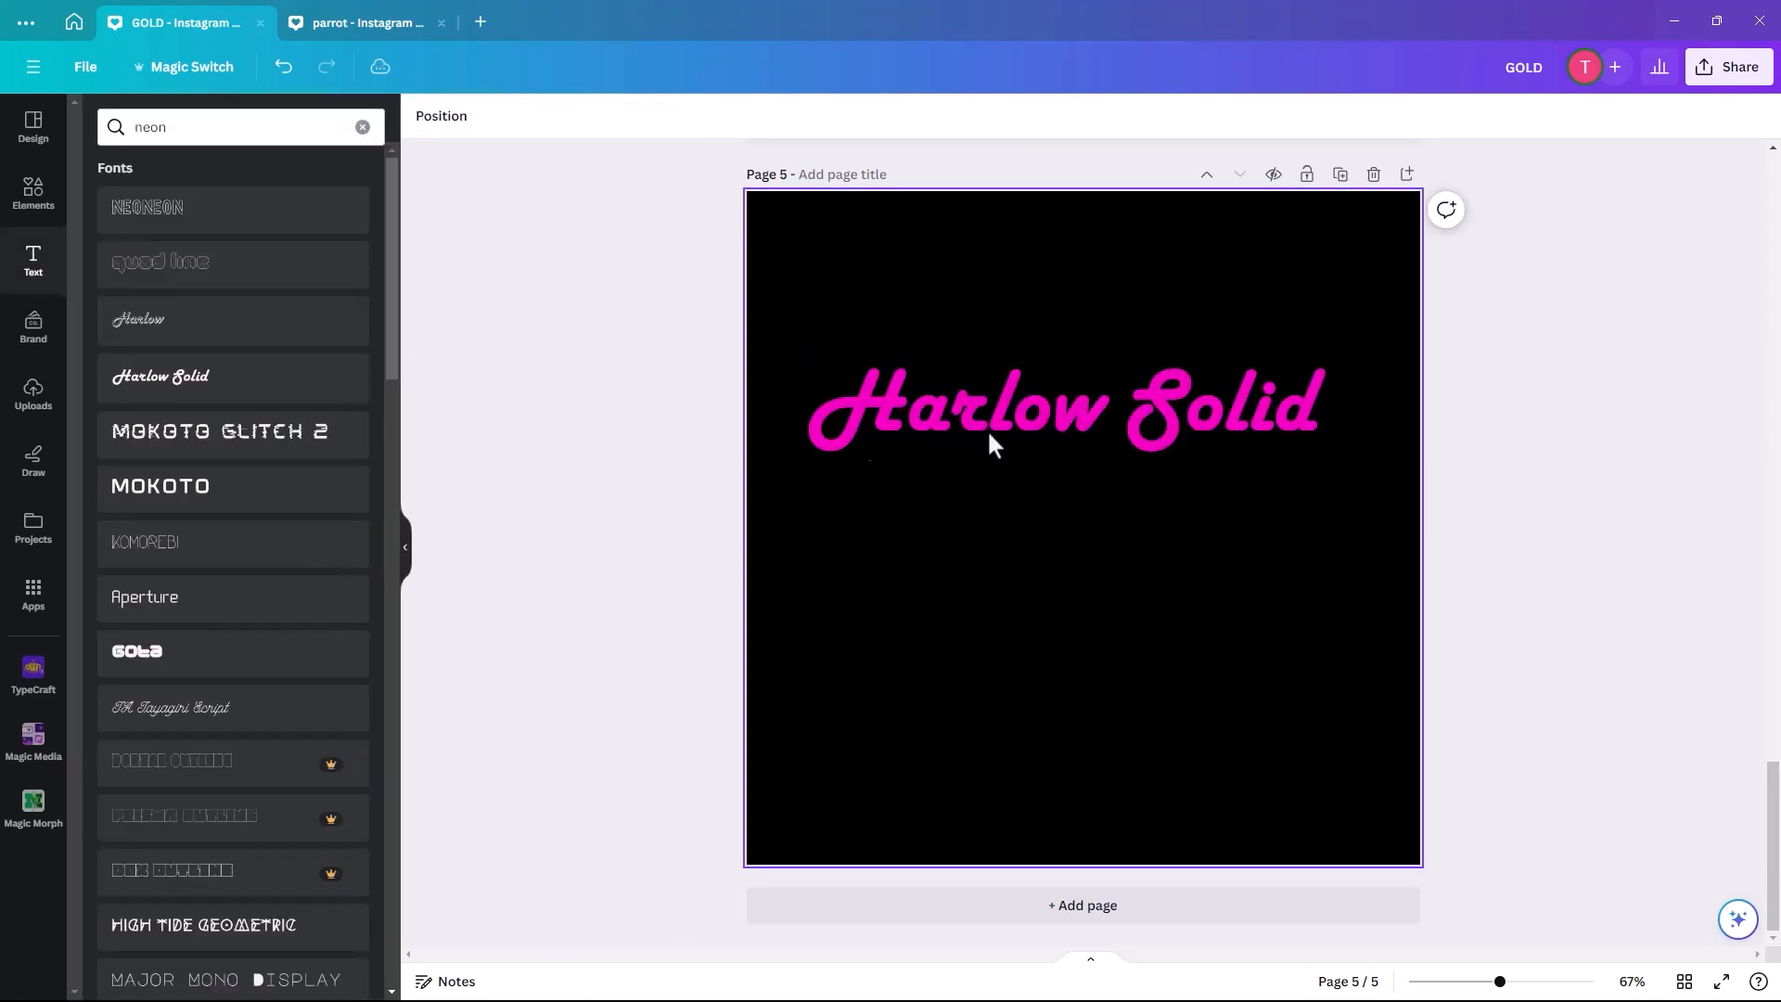
pyautogui.moveTo(1011, 424); pyautogui.dragTo(1035, 392)
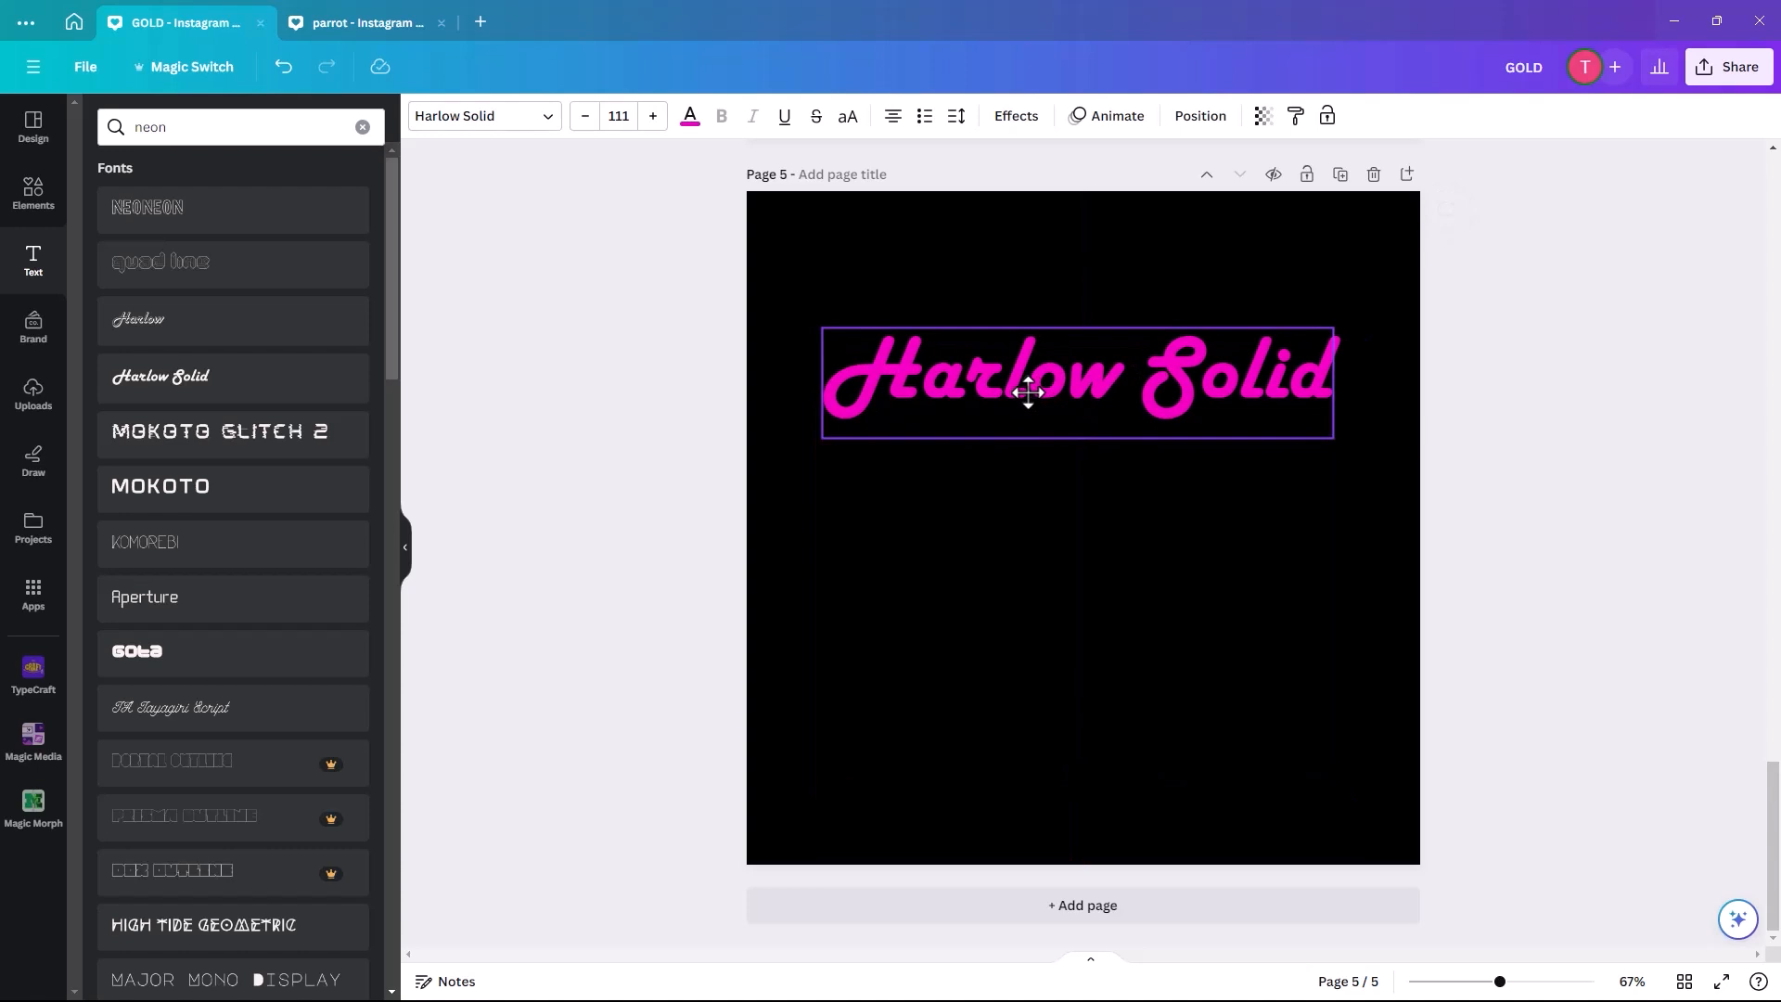
# Apply the Neon effect to the "Harlow Solid" text with its intensity set to 64.
pyautogui.click(1016, 118)
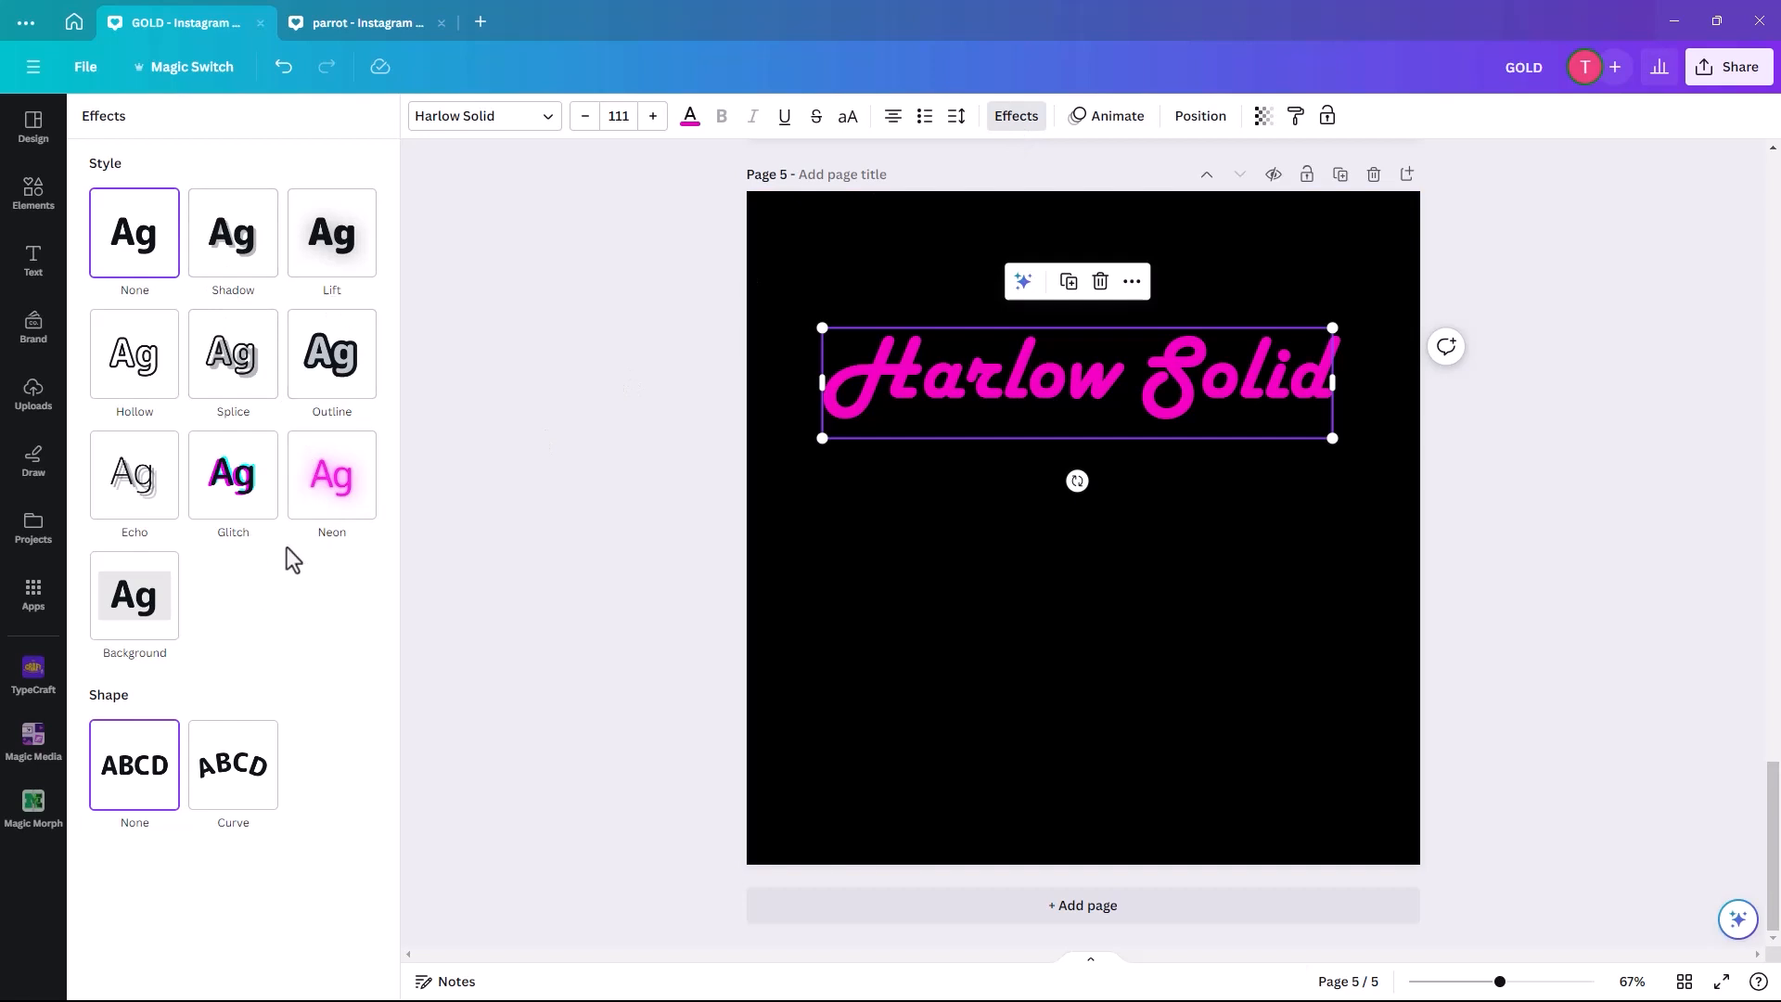
pyautogui.click(332, 500)
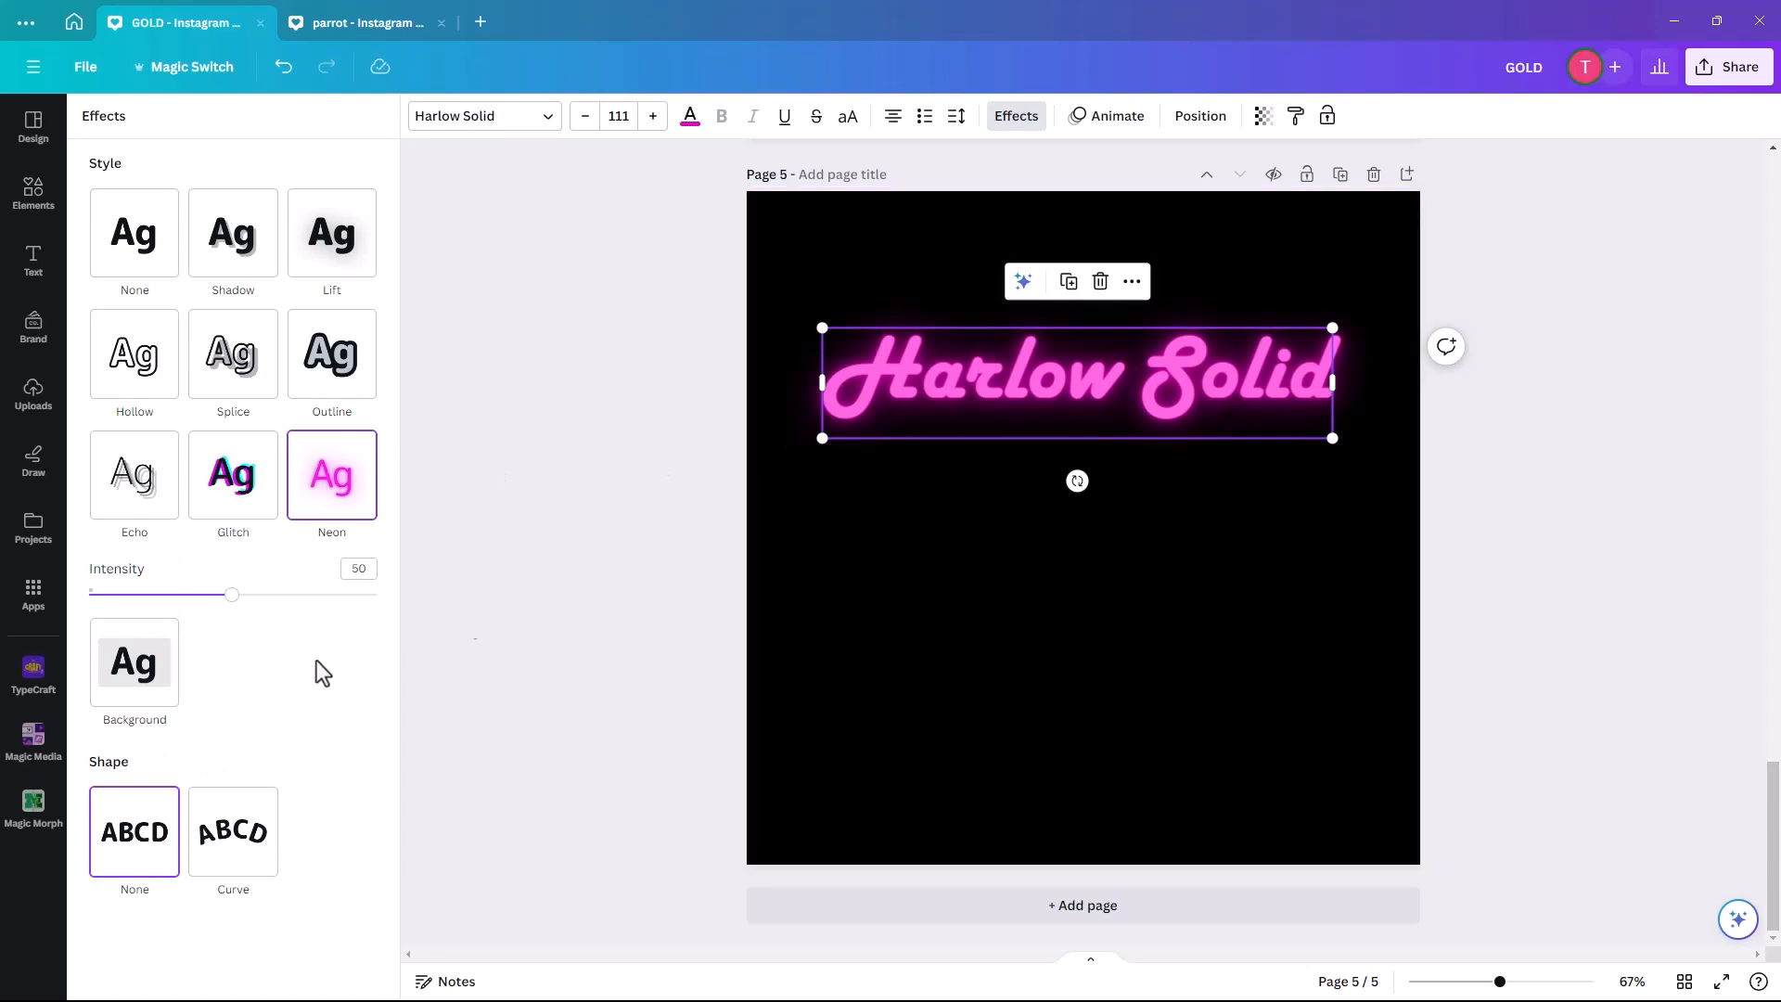
pyautogui.moveTo(240, 598)
pyautogui.mouseDown()
pyautogui.moveTo(293, 598)
pyautogui.moveTo(176, 597)
pyautogui.moveTo(275, 601)
pyautogui.mouseUp()
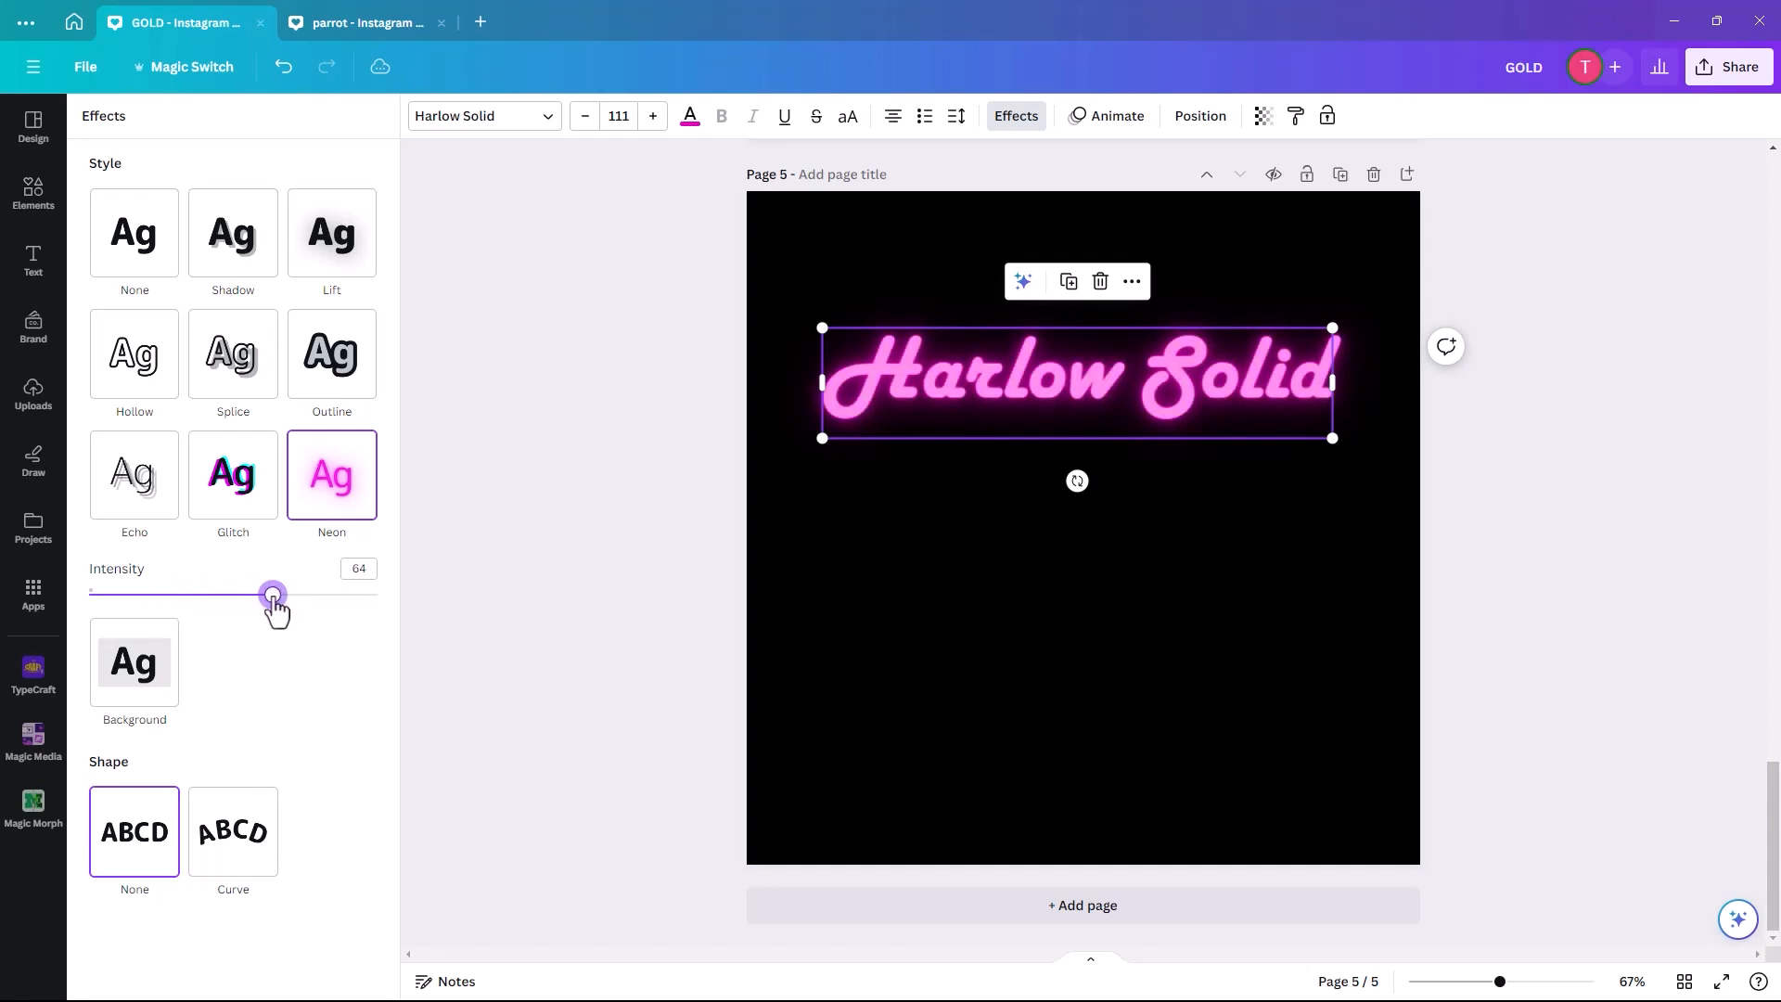
pyautogui.click(703, 423)
pyautogui.click(884, 471)
# Duplicate the pink neon text, offset the copy slightly above the original, and colour it with the Brand Kit's blue.
pyautogui.click(951, 379)
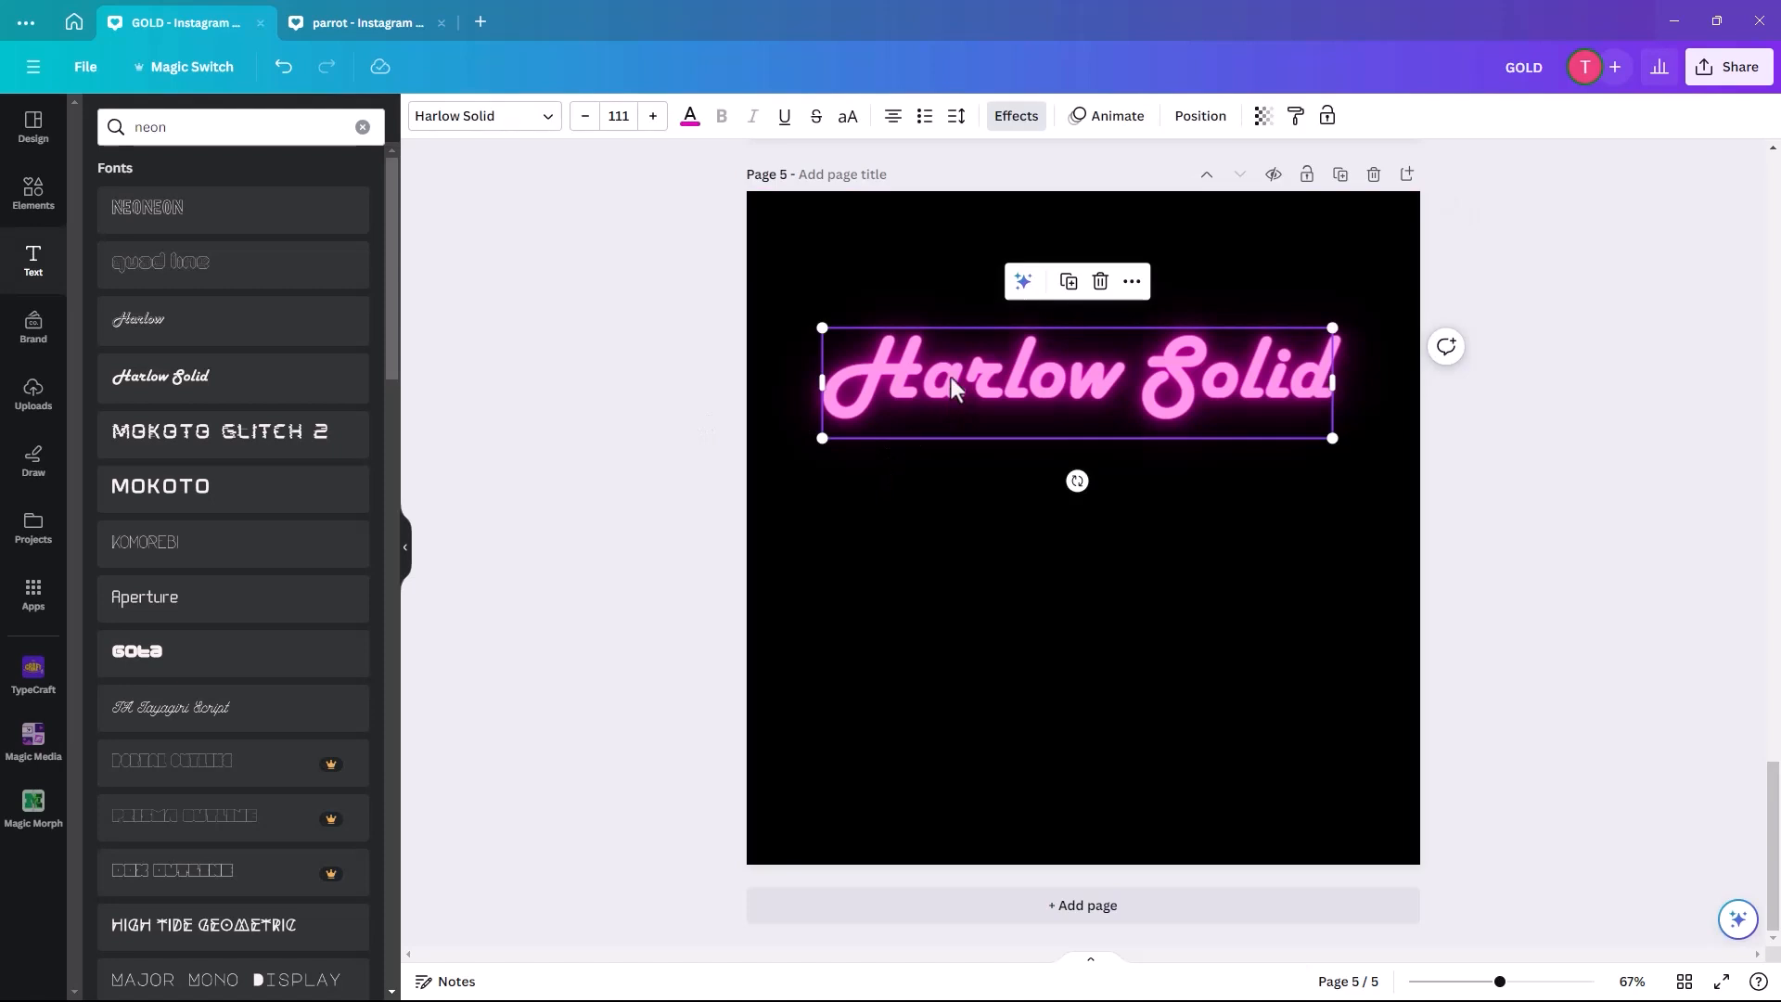
pyautogui.click(1067, 282)
pyautogui.moveTo(1052, 379); pyautogui.dragTo(1042, 376)
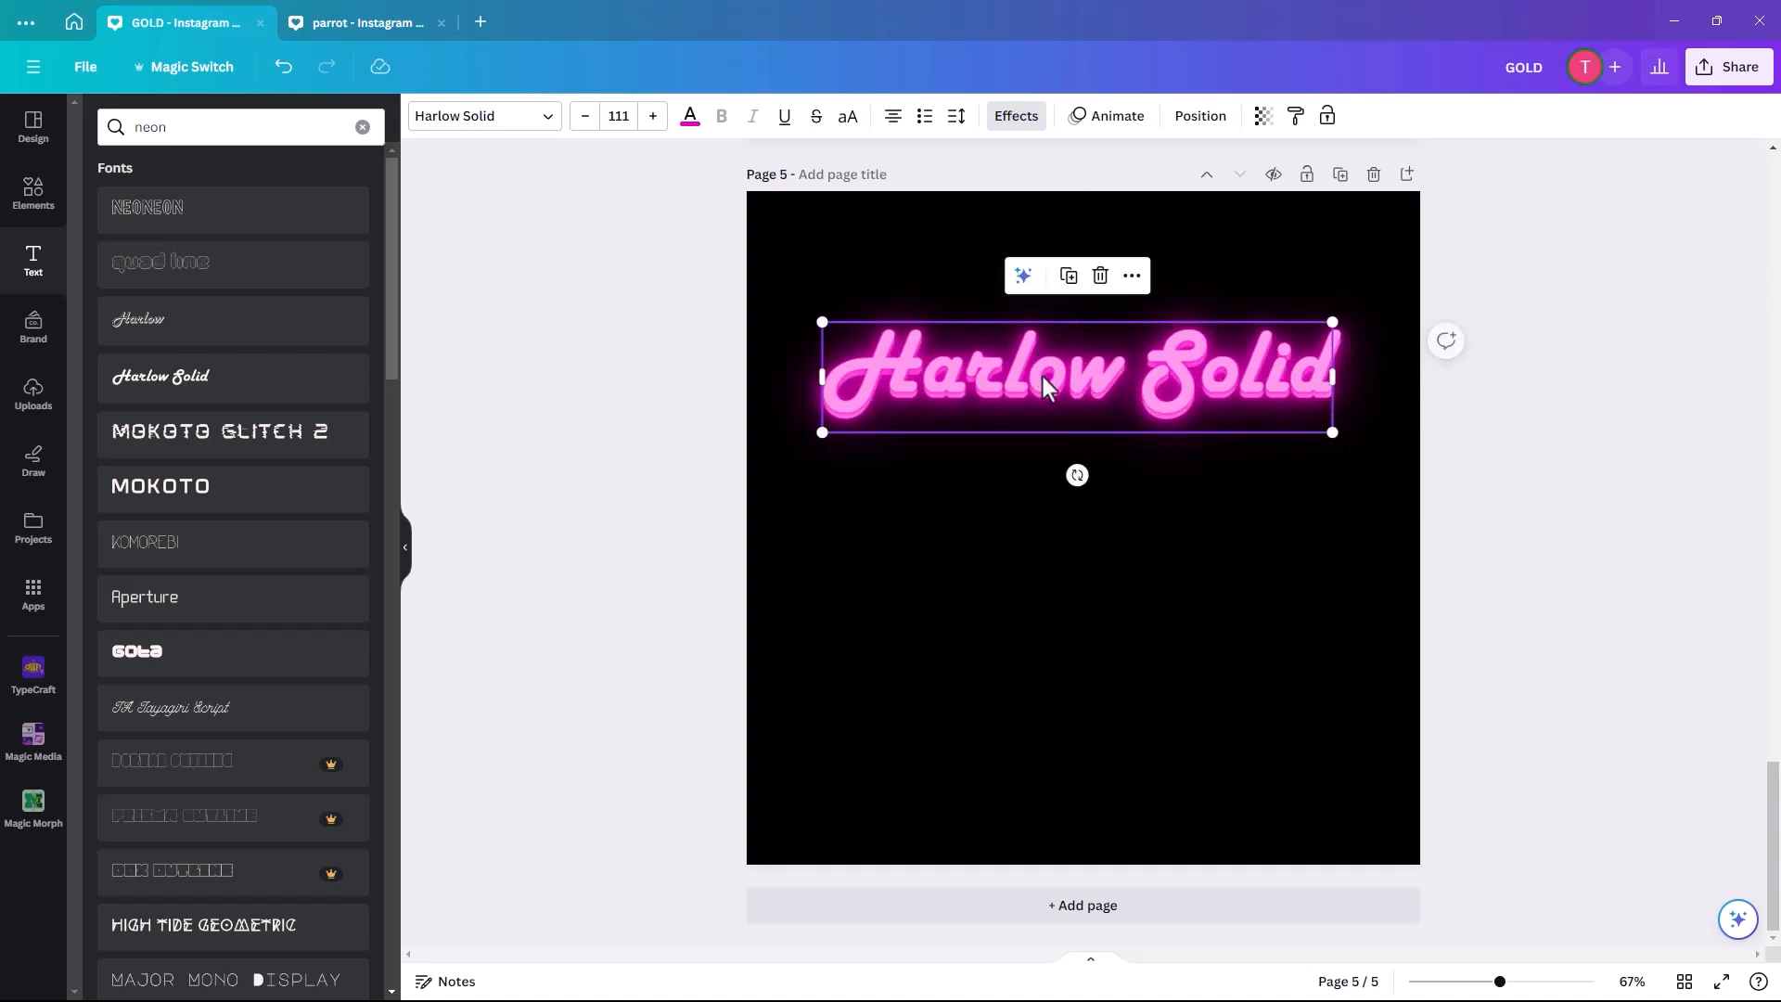
pyautogui.click(690, 117)
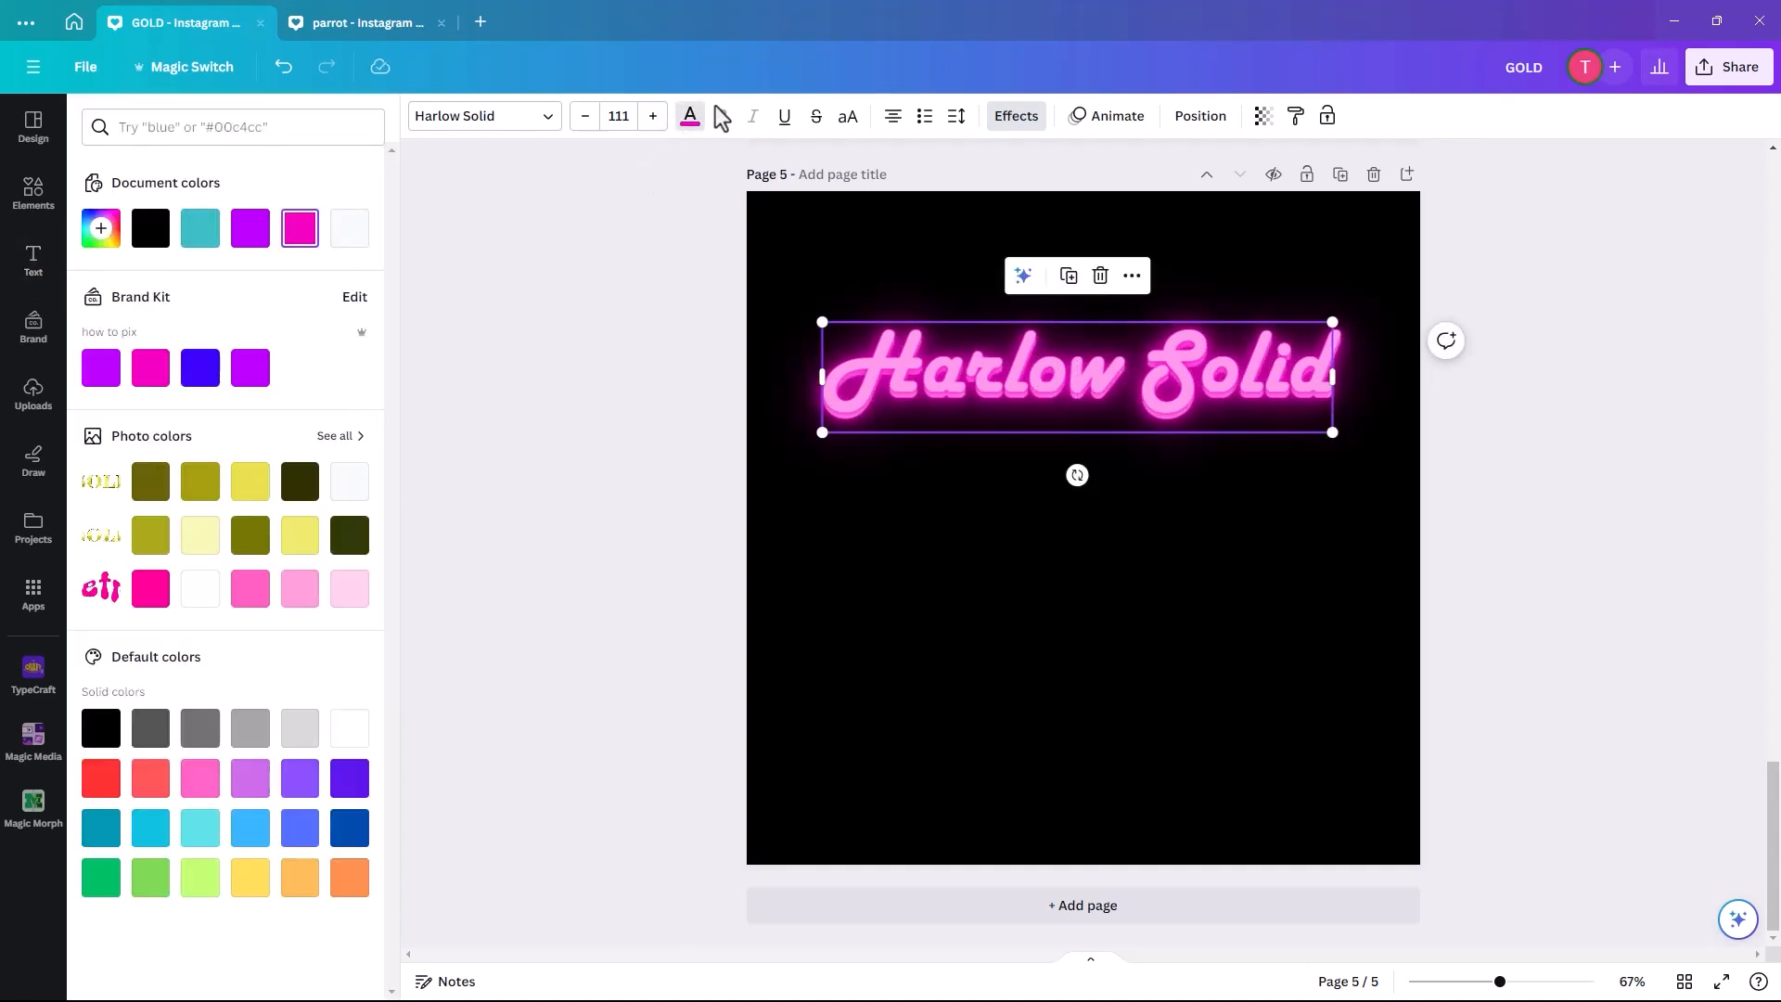
pyautogui.click(199, 369)
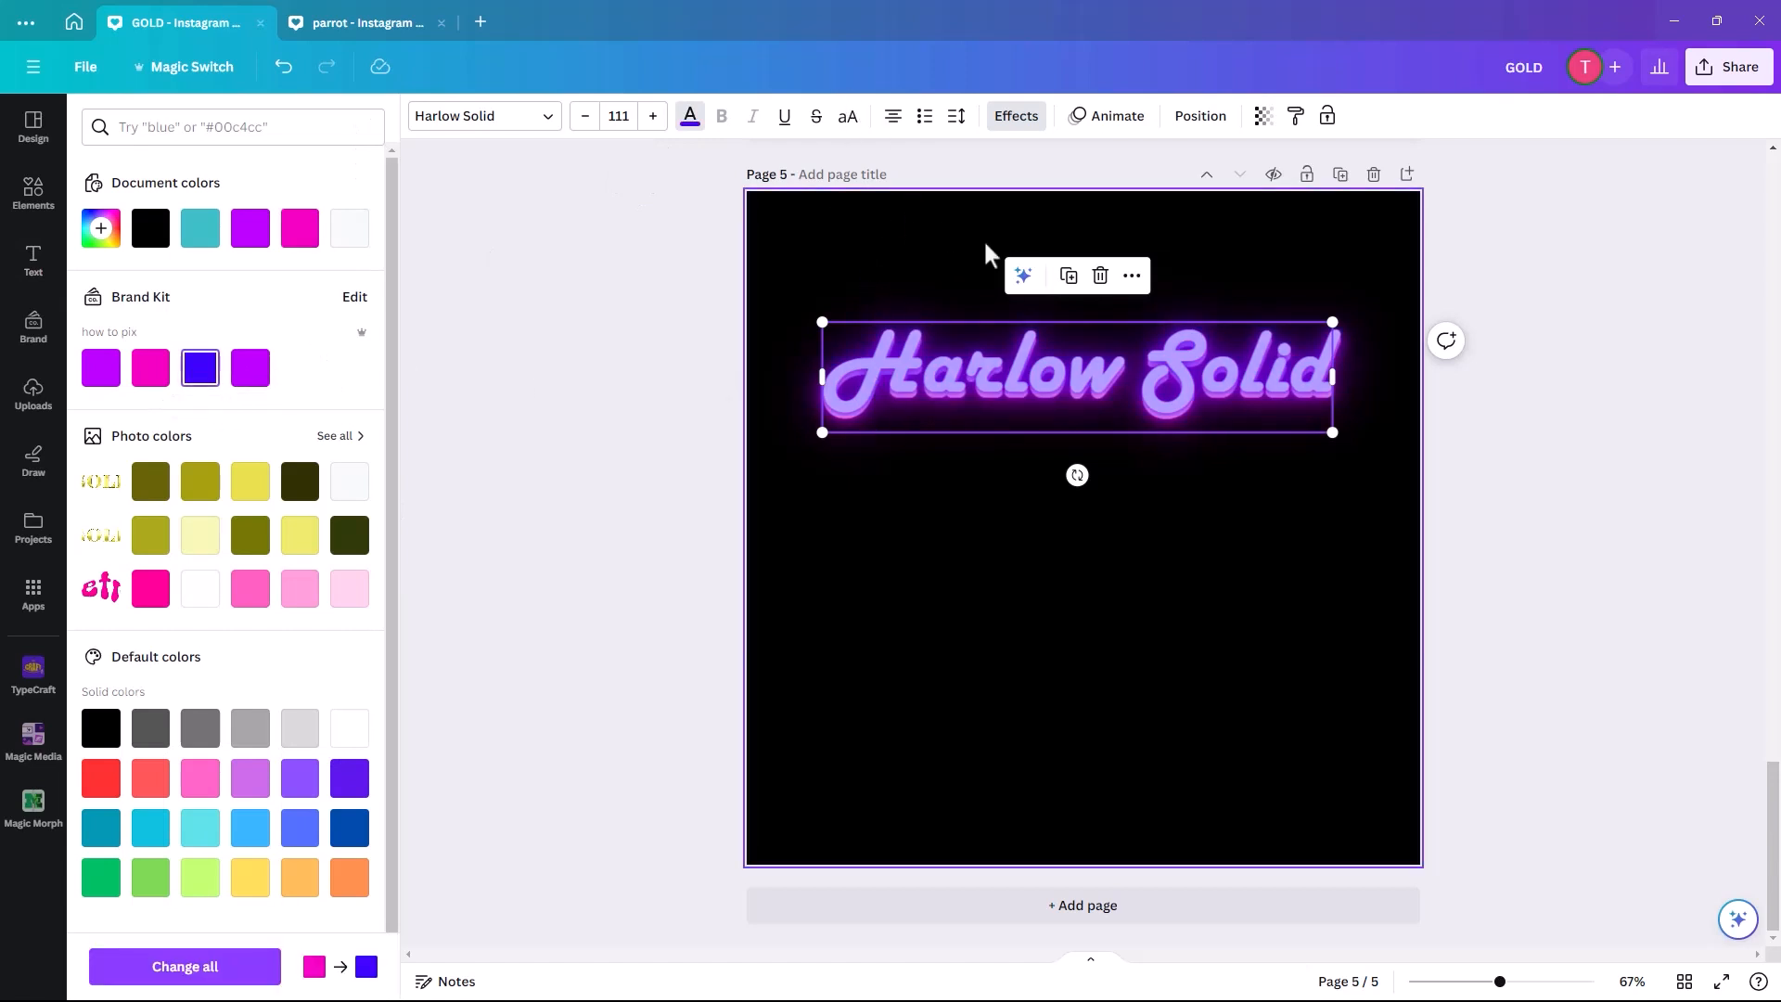
# Duplicate the blue neon "Harlow Solid" text, offset the copy slightly above it, and colour it with the Brand Kit's hot pink.
pyautogui.click(1069, 278)
pyautogui.moveTo(937, 377); pyautogui.dragTo(935, 371)
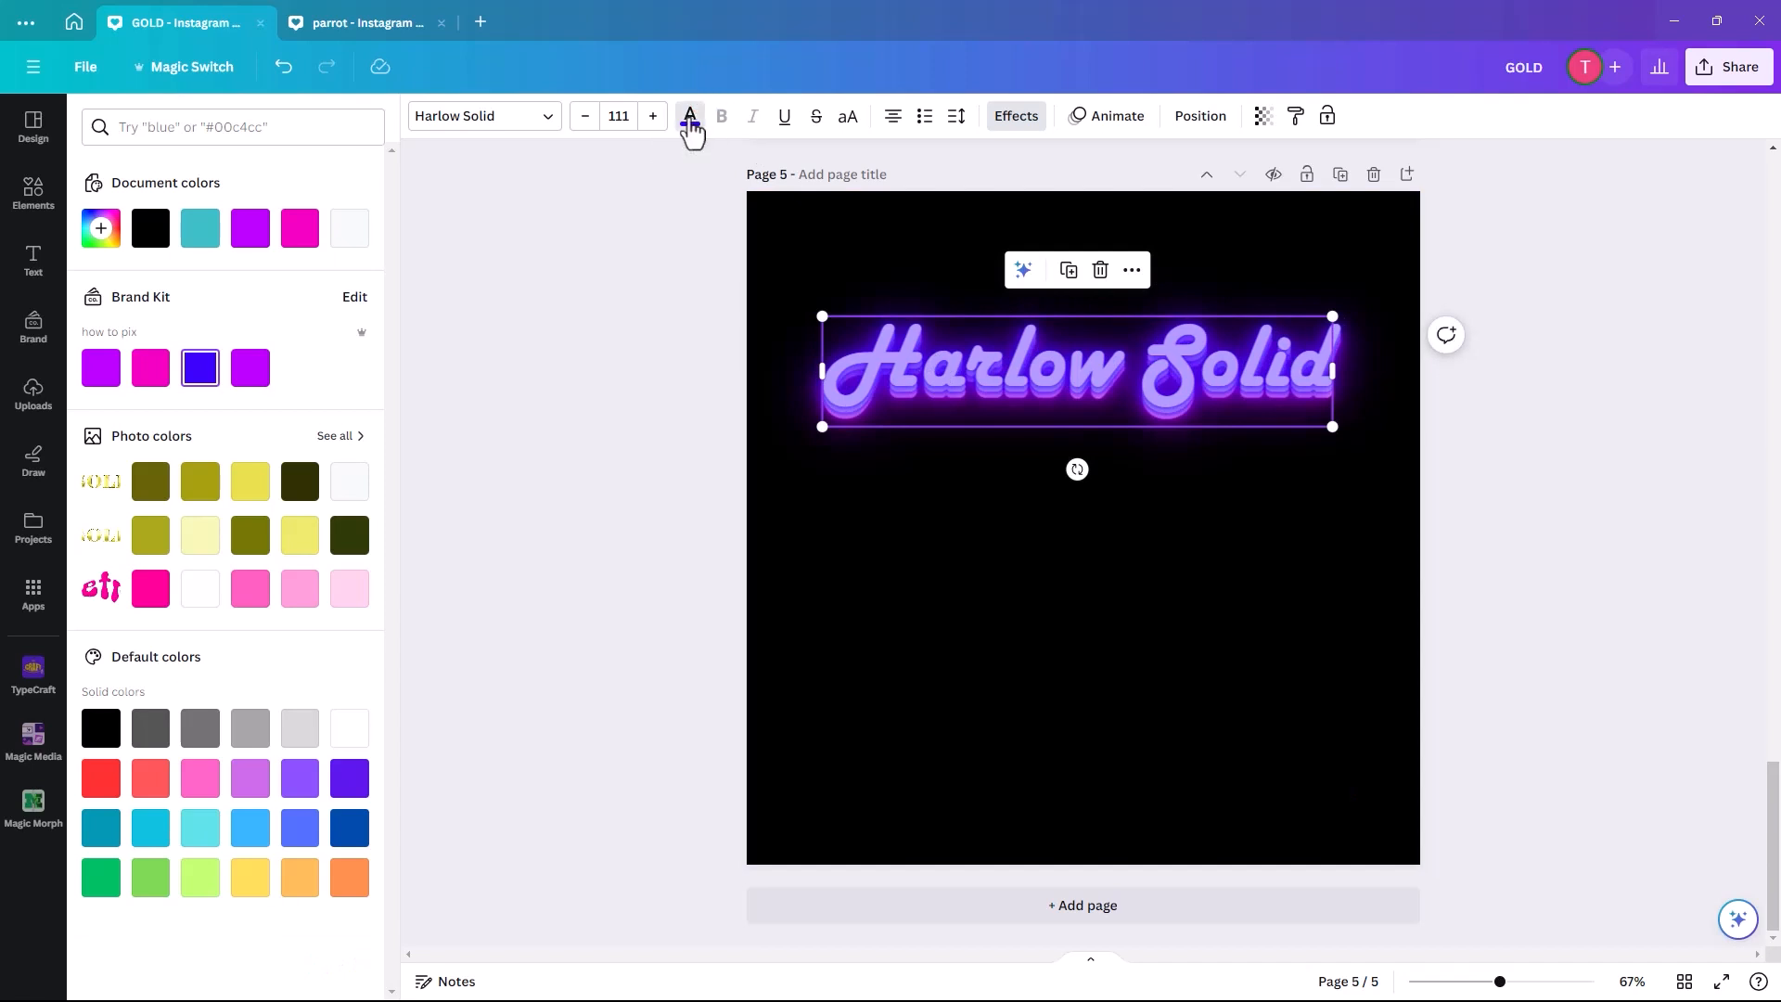
pyautogui.click(690, 118)
pyautogui.click(690, 117)
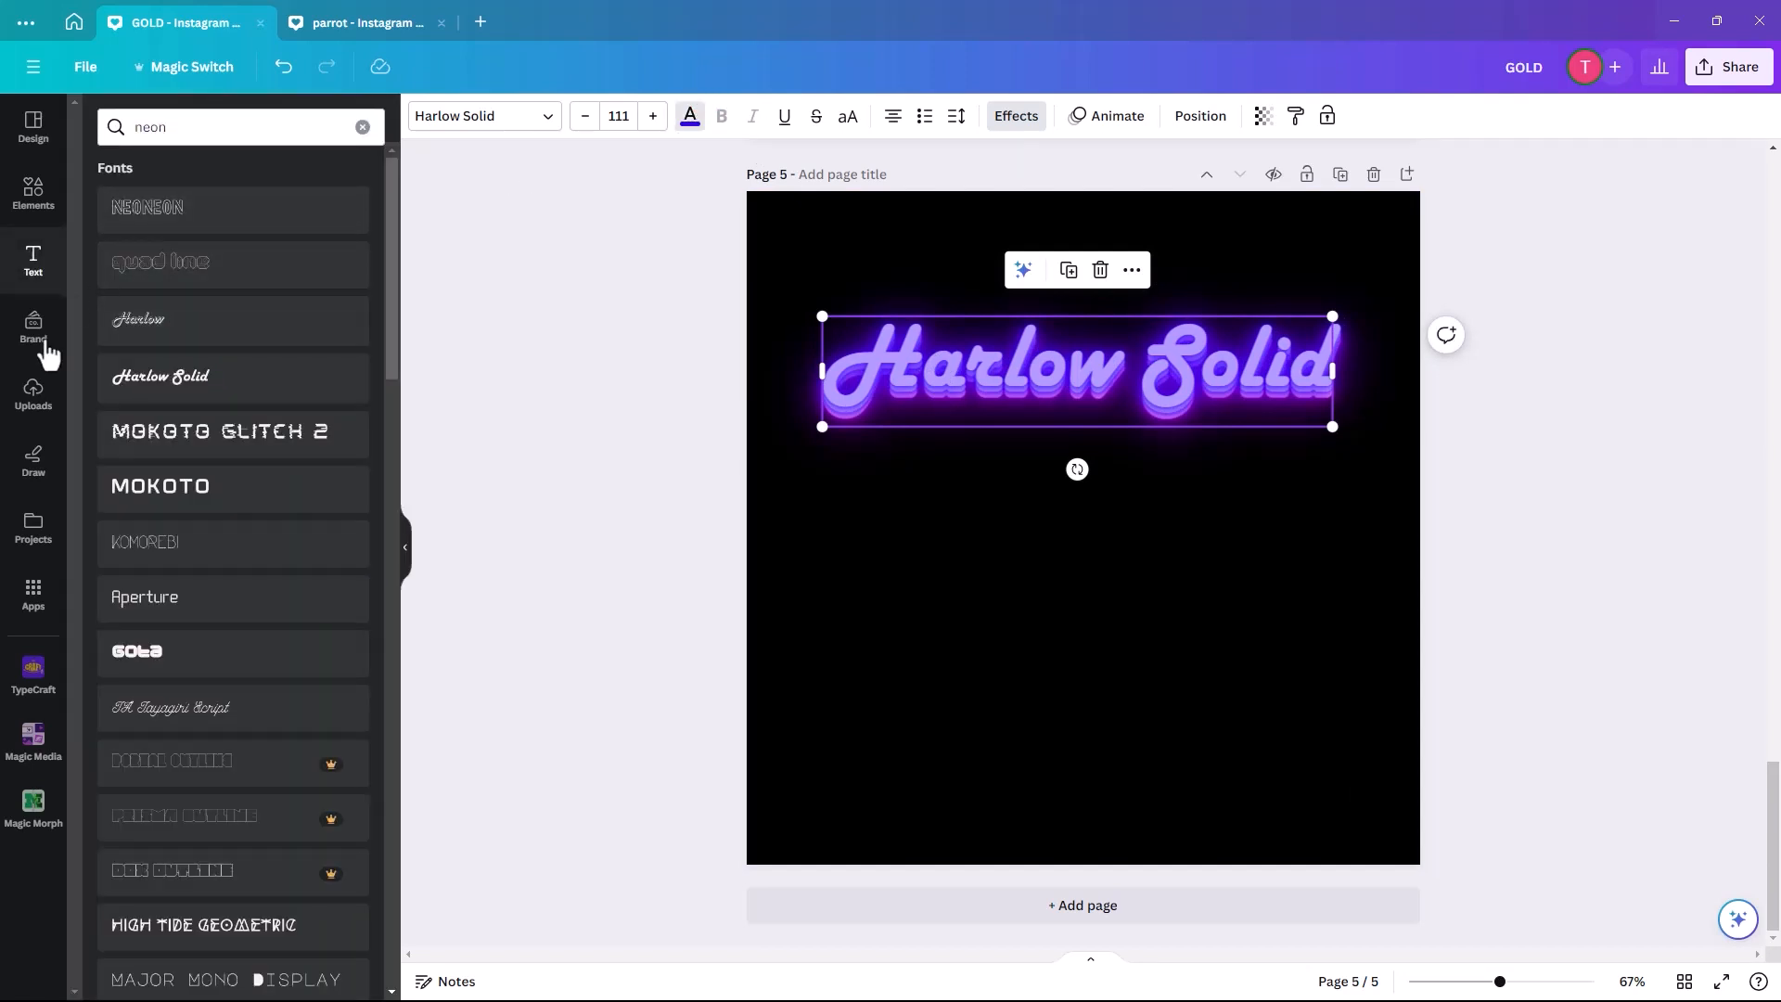
pyautogui.click(148, 422)
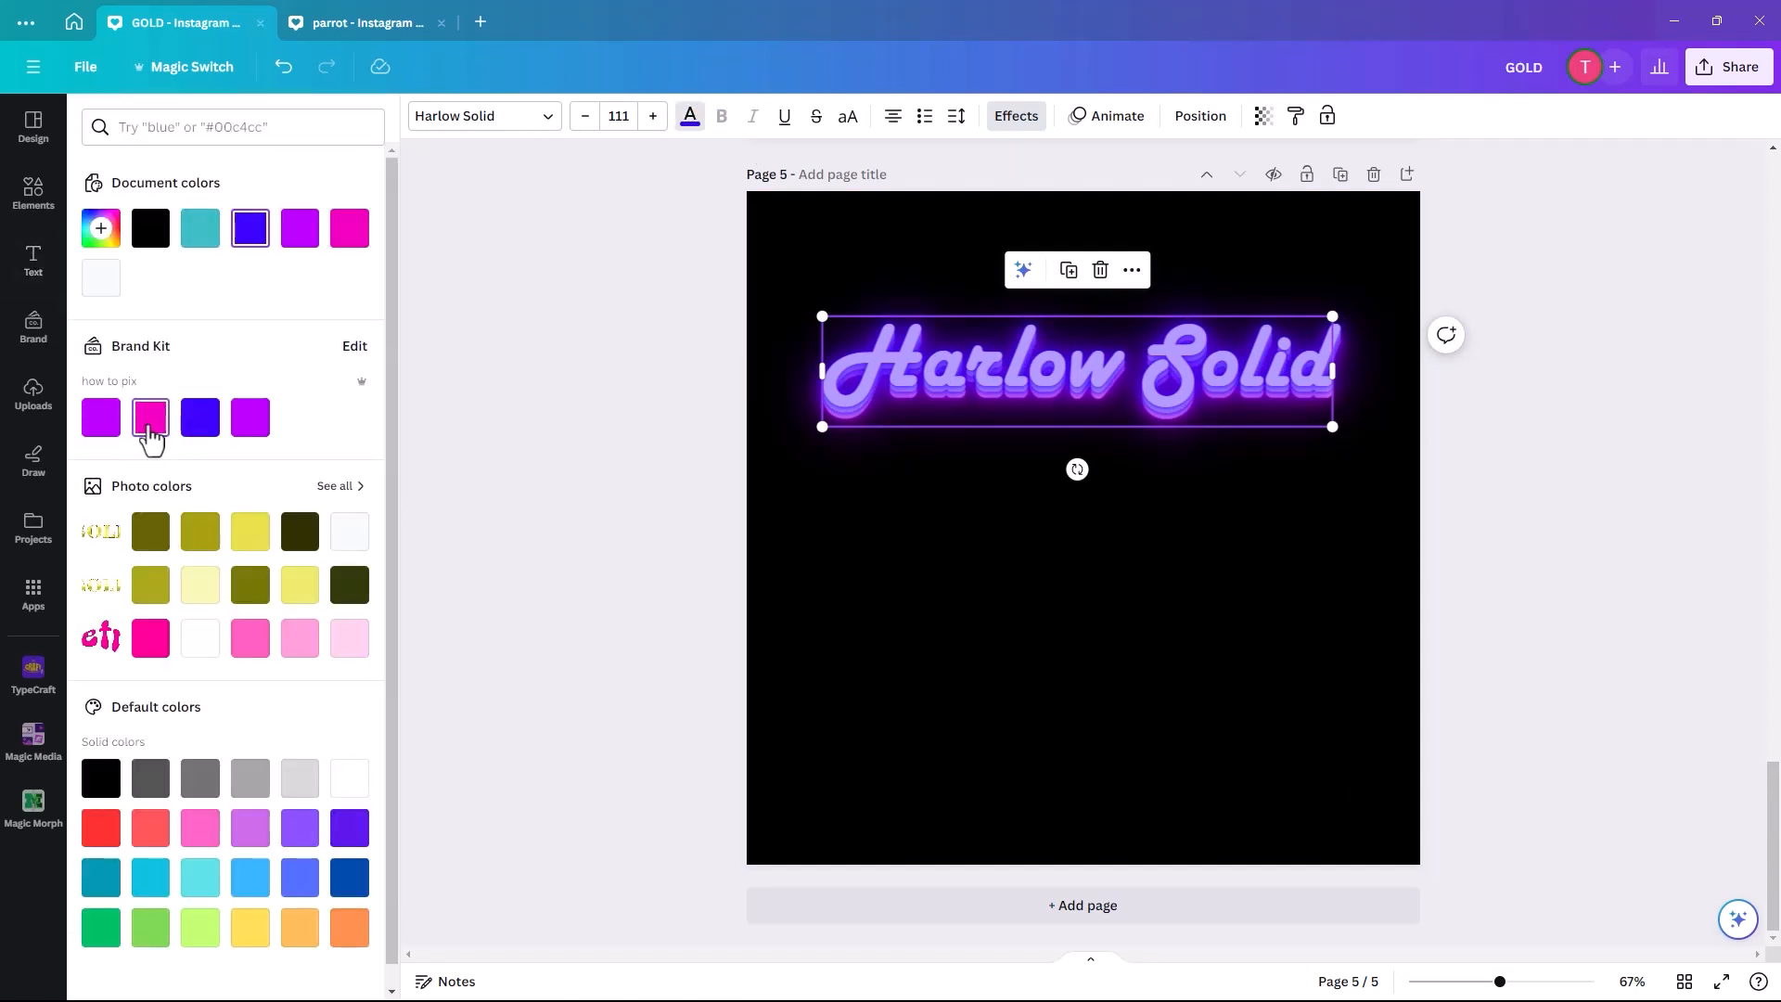
pyautogui.click(686, 455)
pyautogui.click(1009, 515)
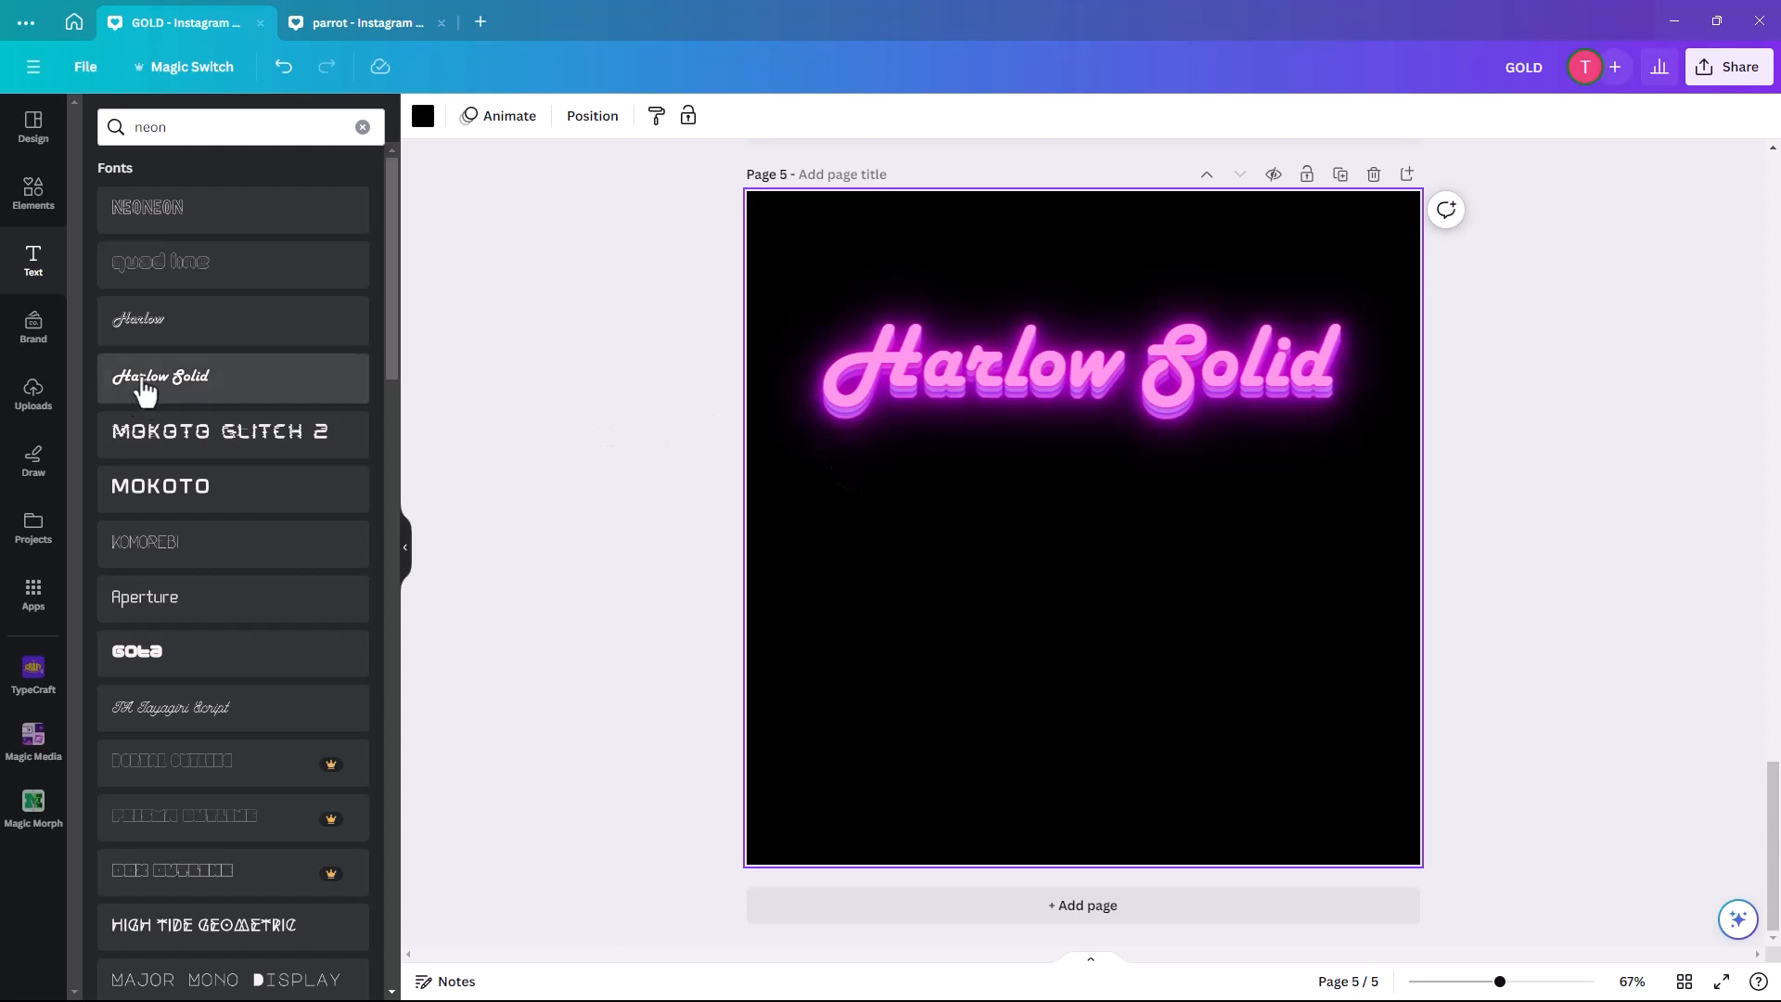
# Add "Harlow" text in the Harlow font below the "Harlow Solid" lettering and enlarge it to font size 221.
pyautogui.click(221, 339)
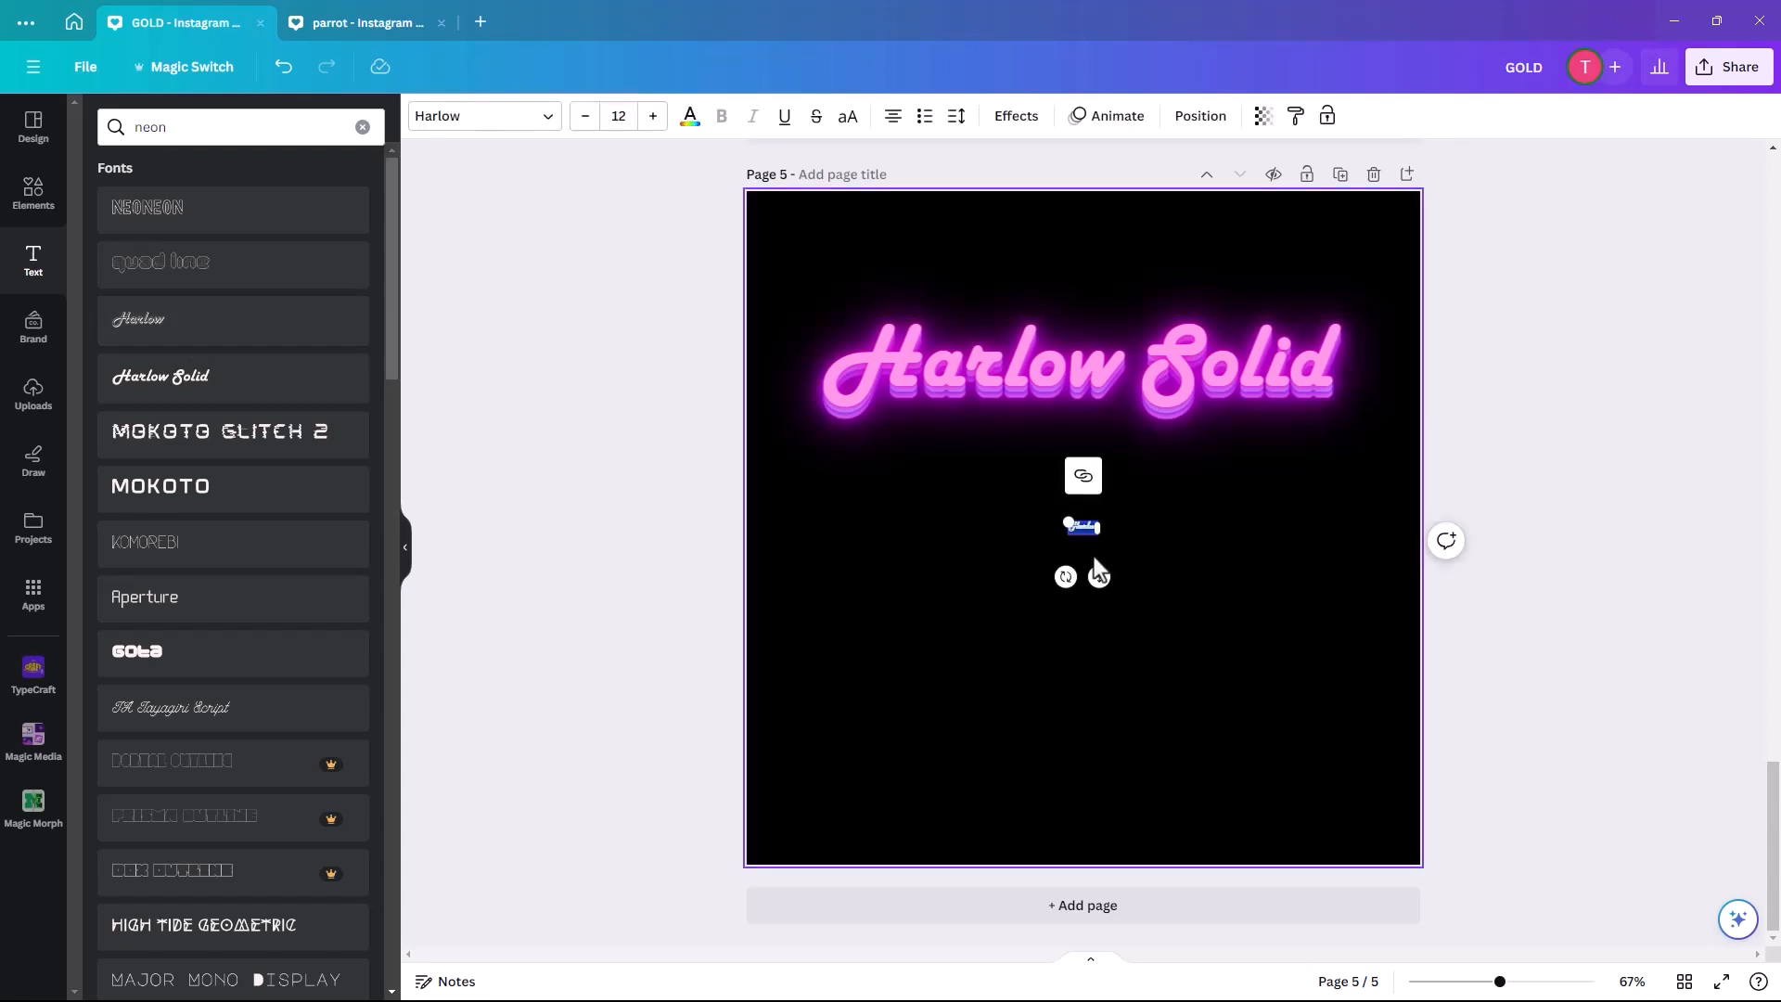
pyautogui.moveTo(1067, 518); pyautogui.dragTo(866, 443)
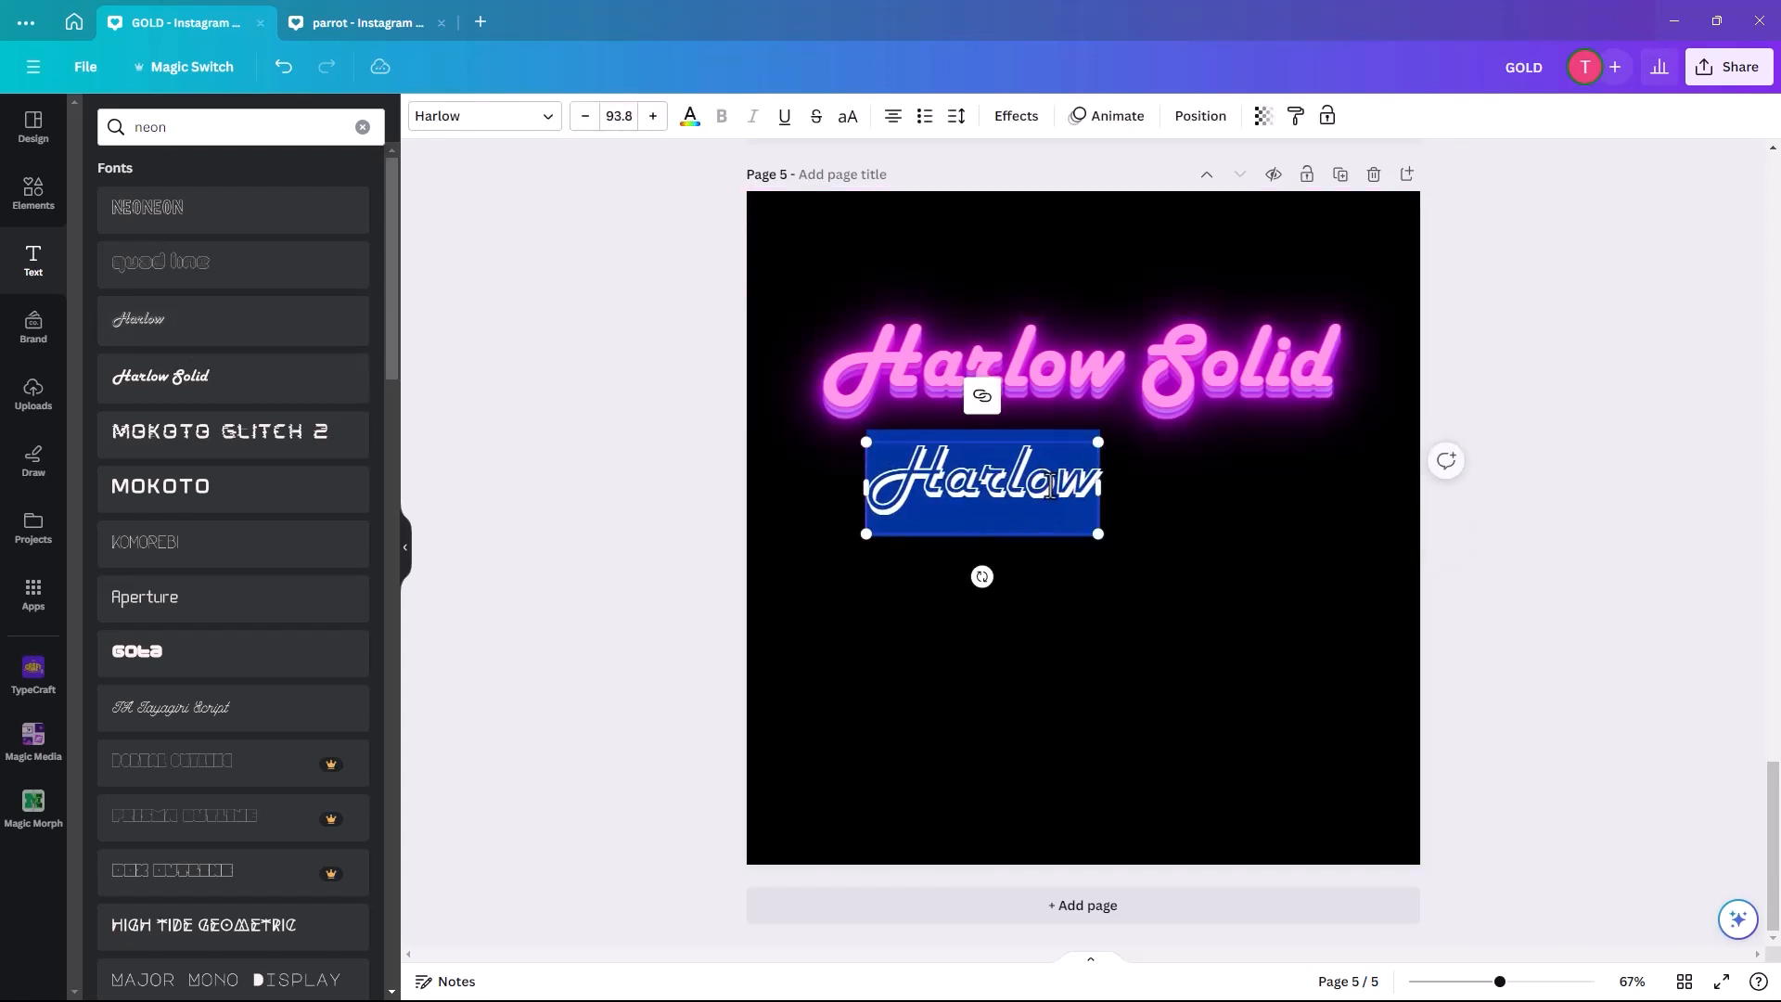
pyautogui.press('BackSpace')
pyautogui.click(776, 519)
pyautogui.moveTo(983, 514); pyautogui.dragTo(935, 560)
pyautogui.moveTo(1040, 581); pyautogui.dragTo(1348, 733)
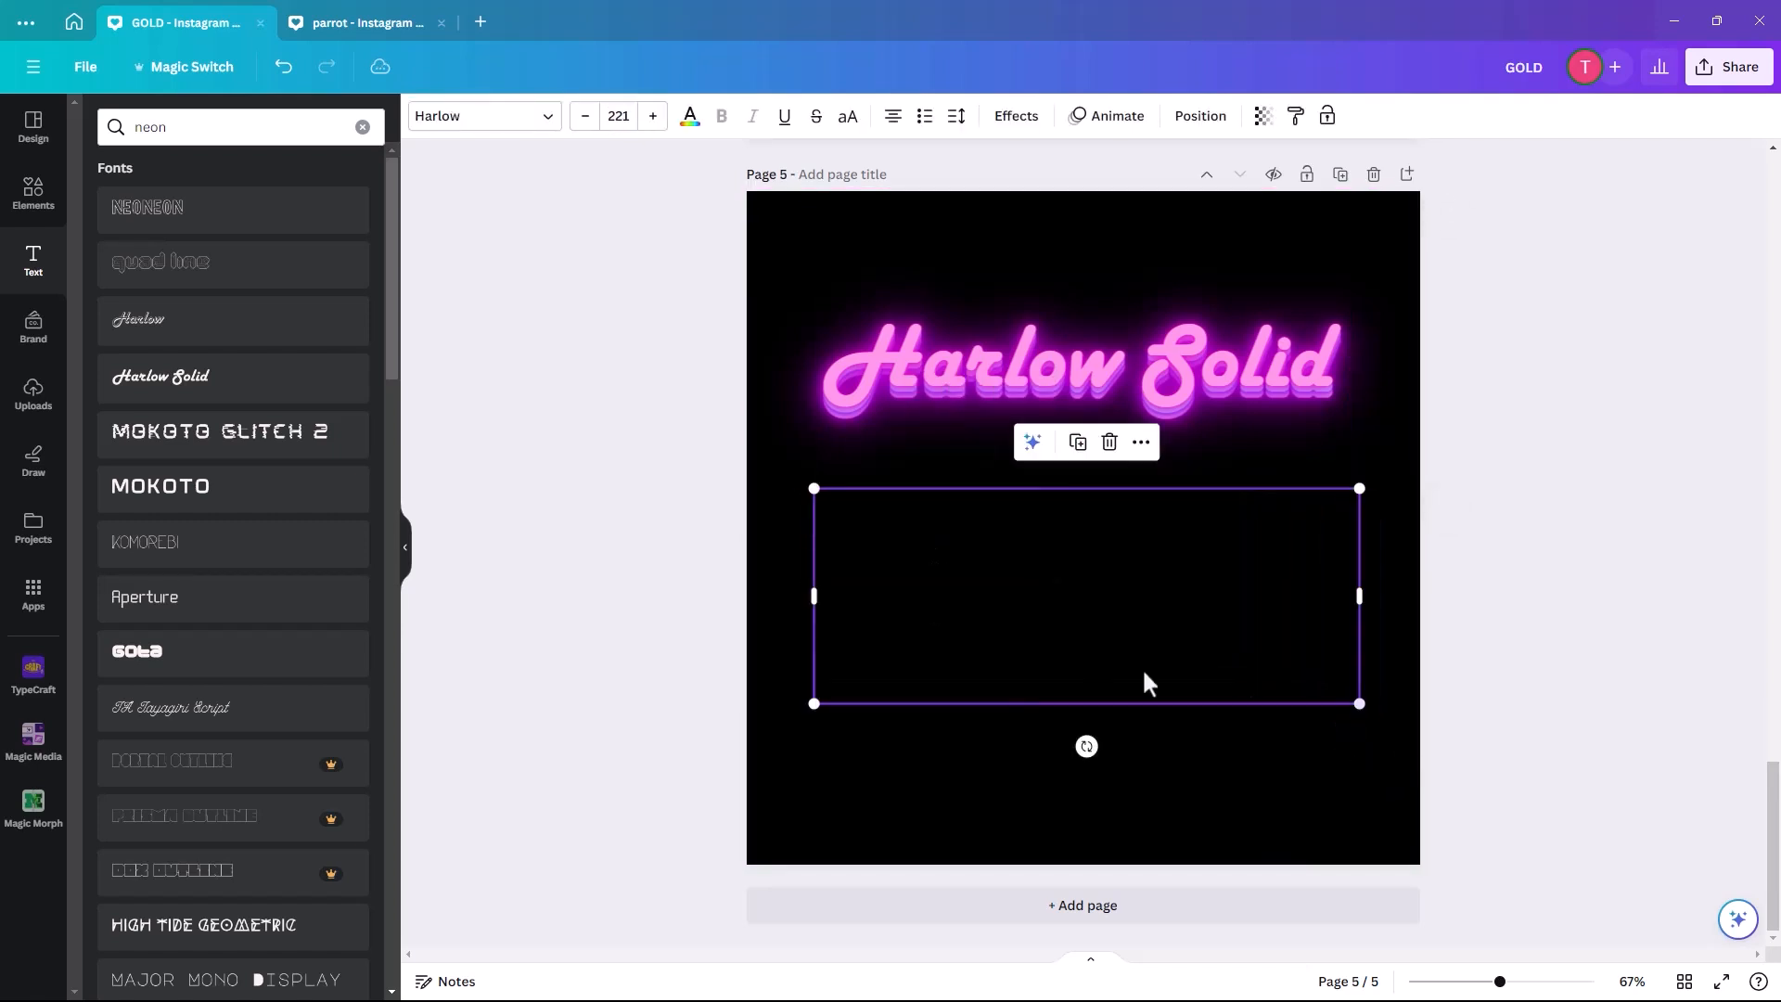
# Colour the "Harlow" text with the Brand Kit's hot pink and move it slightly up and to the left.
pyautogui.doubleClick(1074, 591)
pyautogui.click(689, 128)
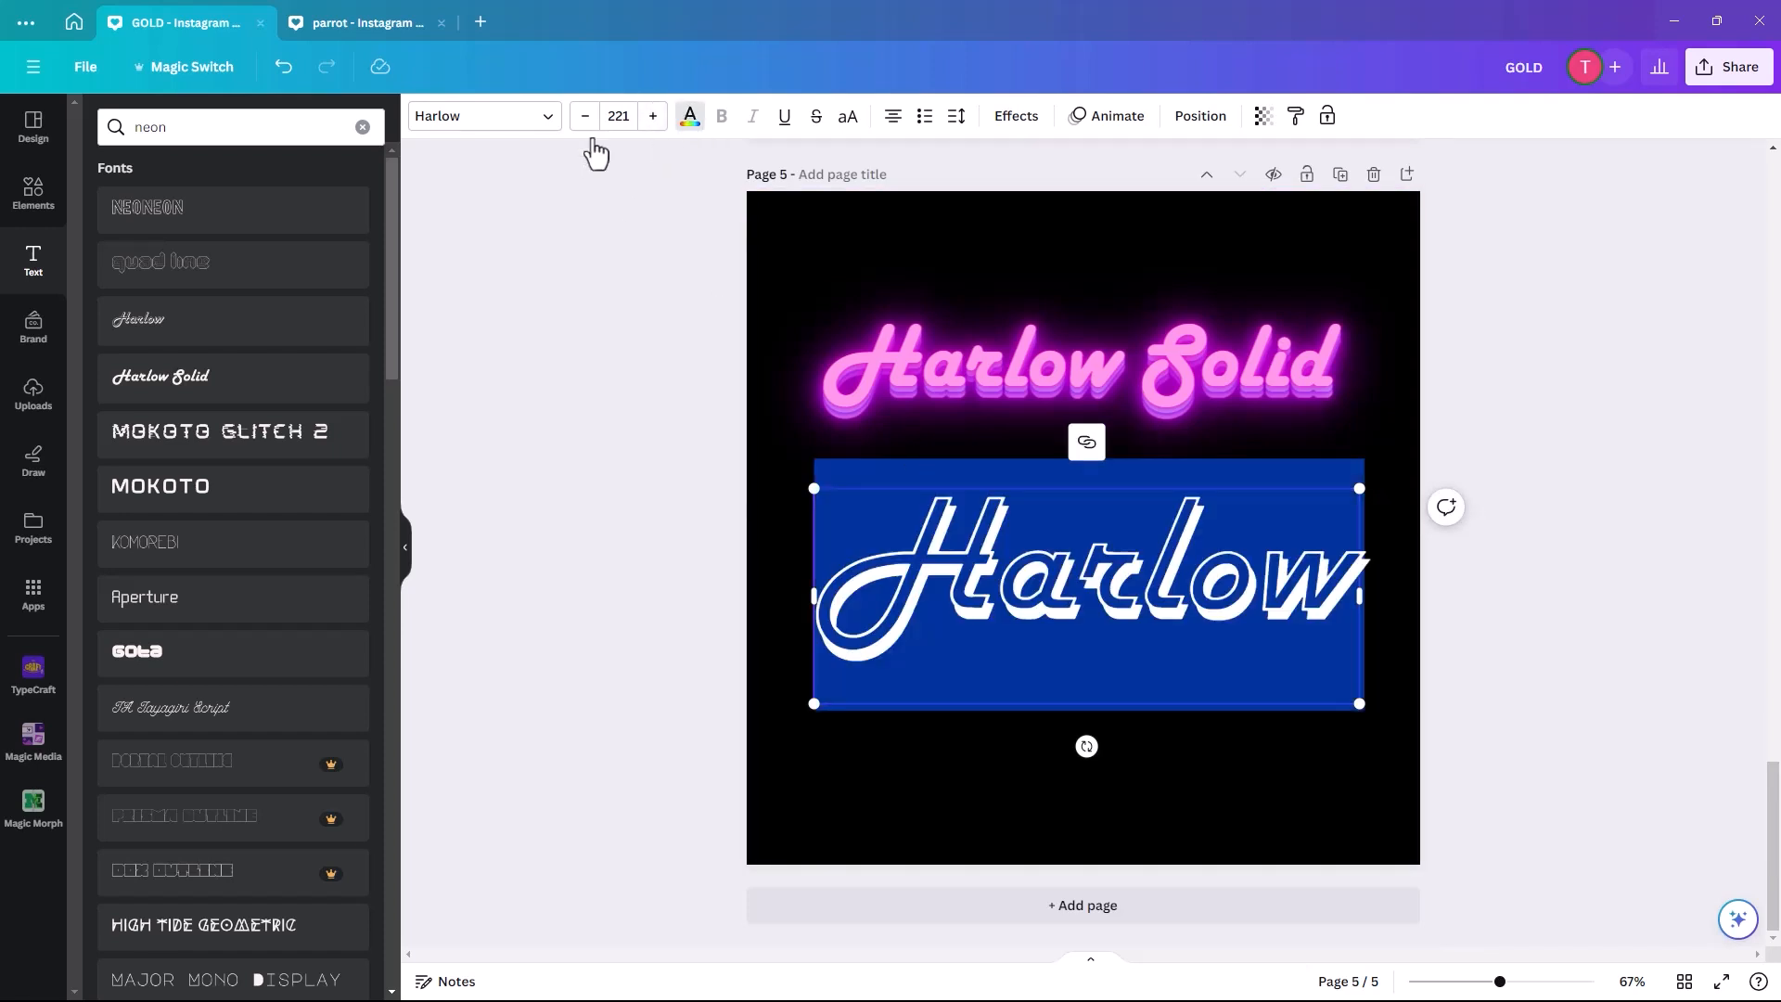
pyautogui.click(150, 420)
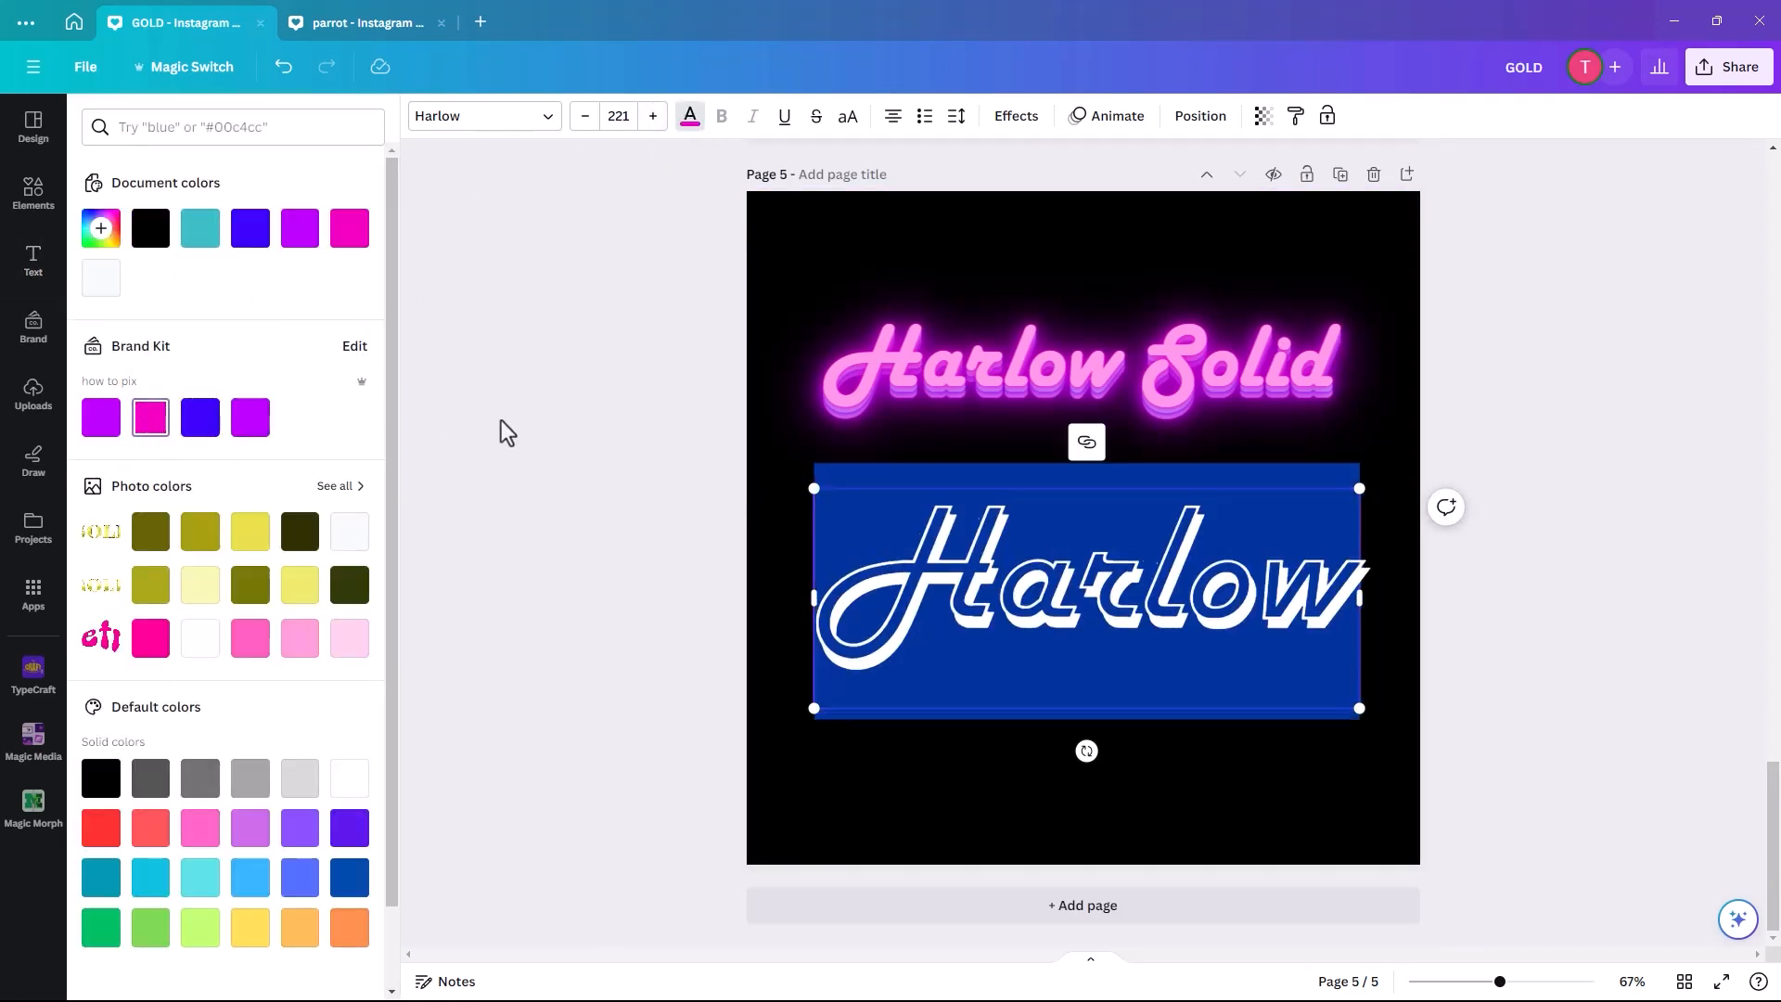
pyautogui.click(689, 444)
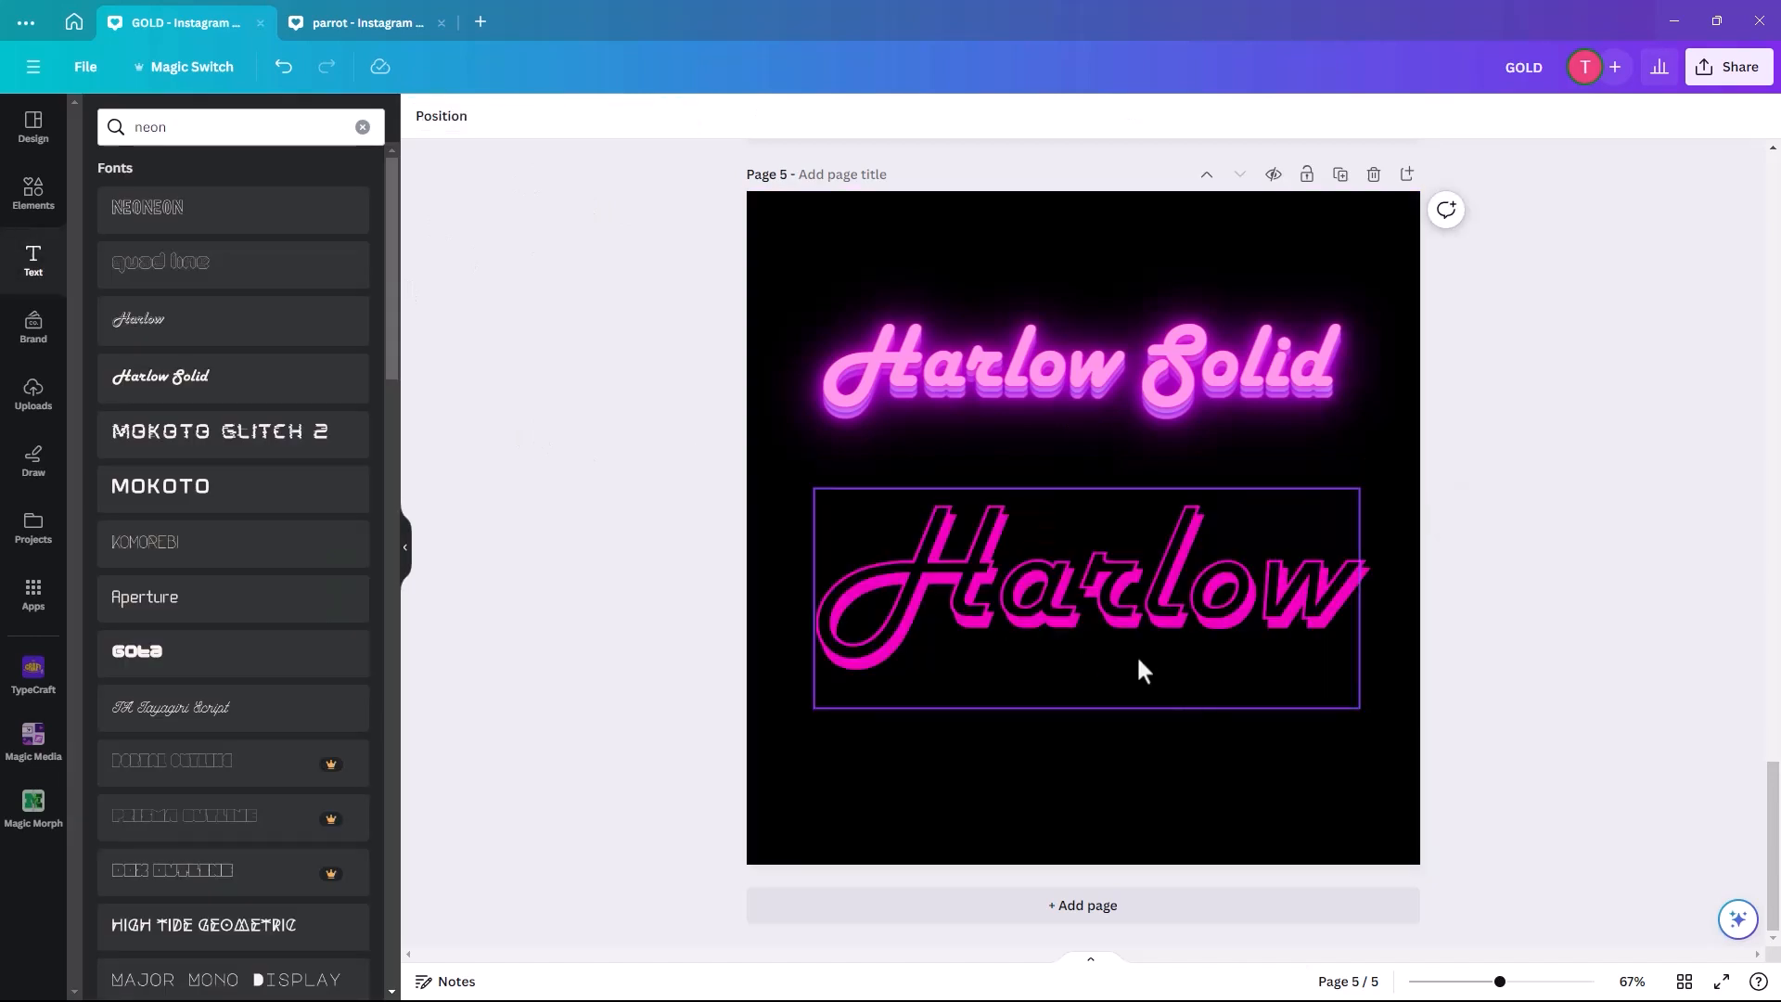
pyautogui.moveTo(1111, 614); pyautogui.dragTo(1103, 599)
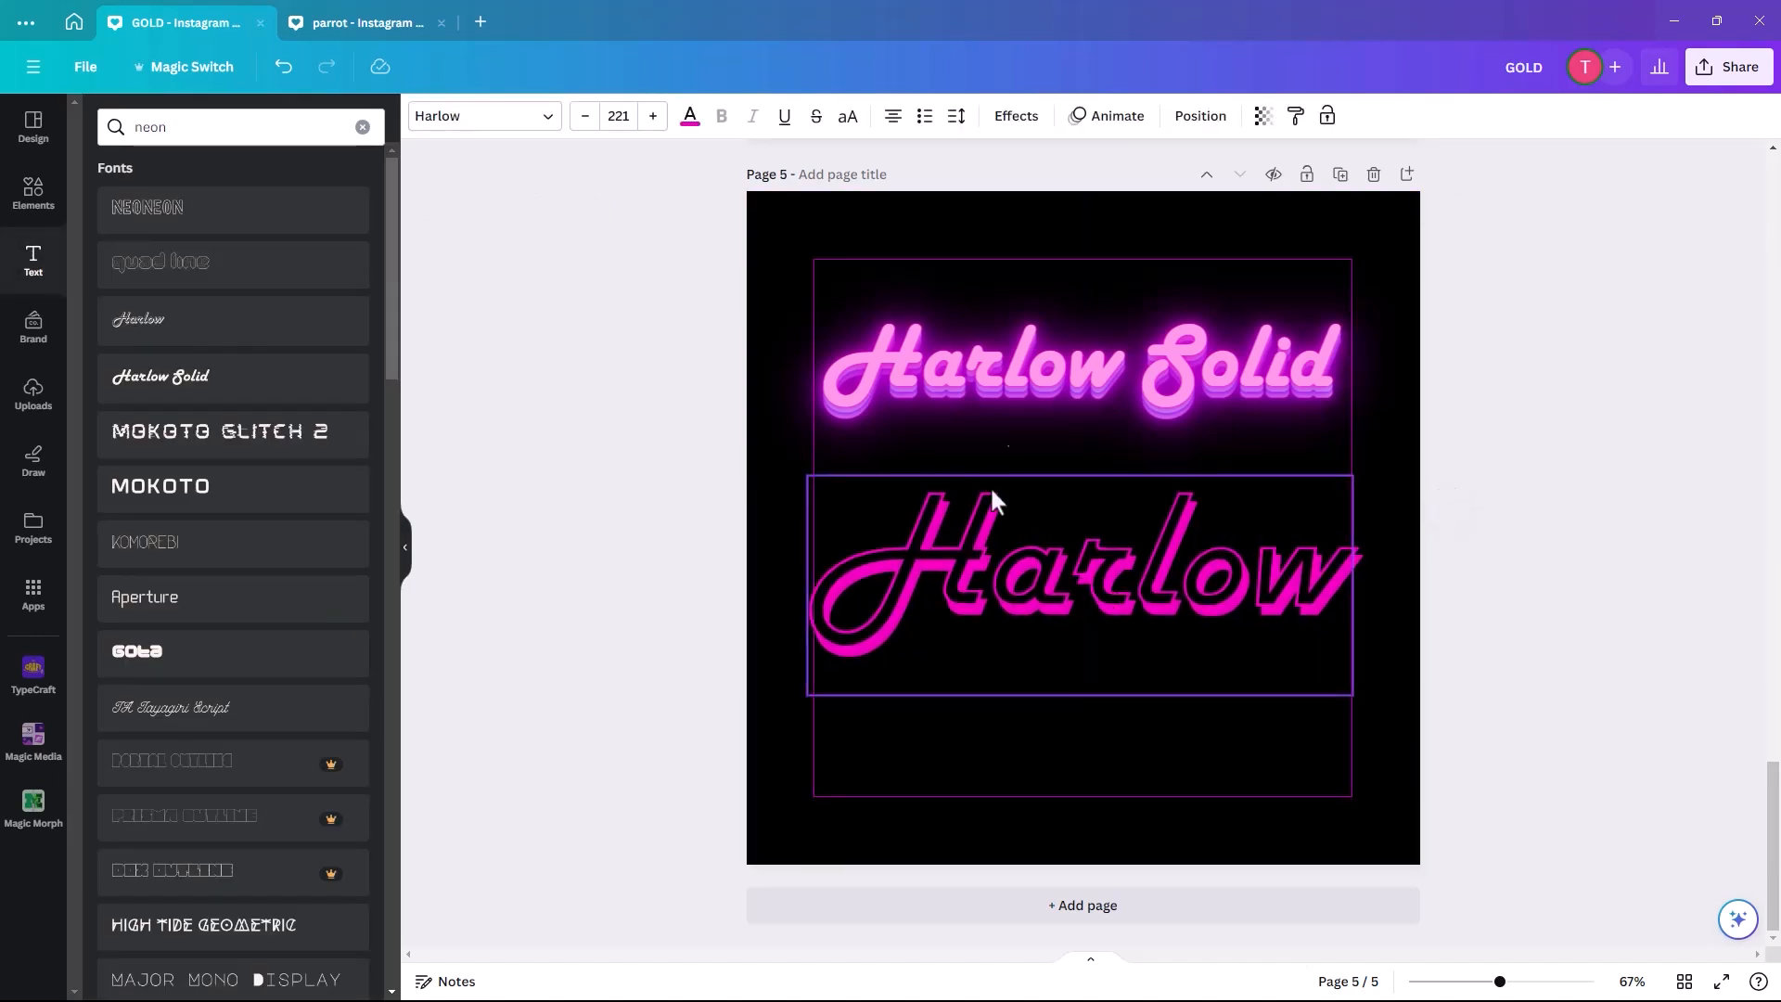
# Apply the Neon effect to the pink "Harlow" text with its intensity at 50.
pyautogui.click(1021, 136)
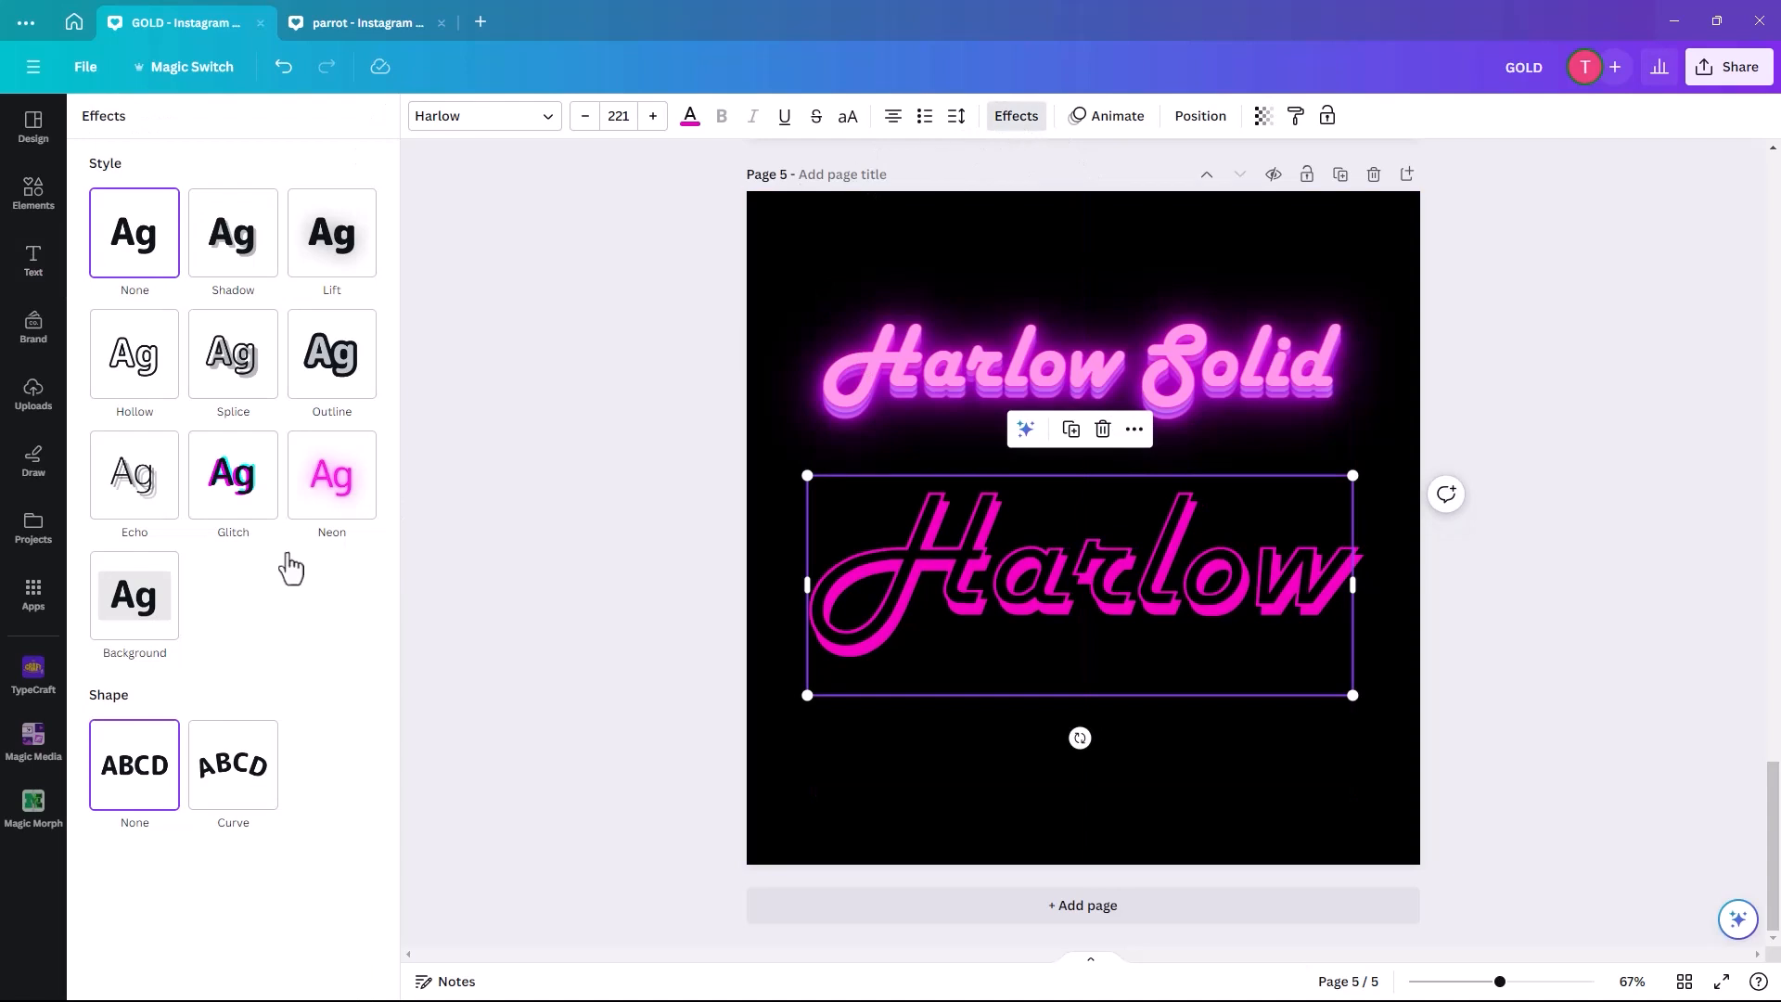
pyautogui.click(333, 501)
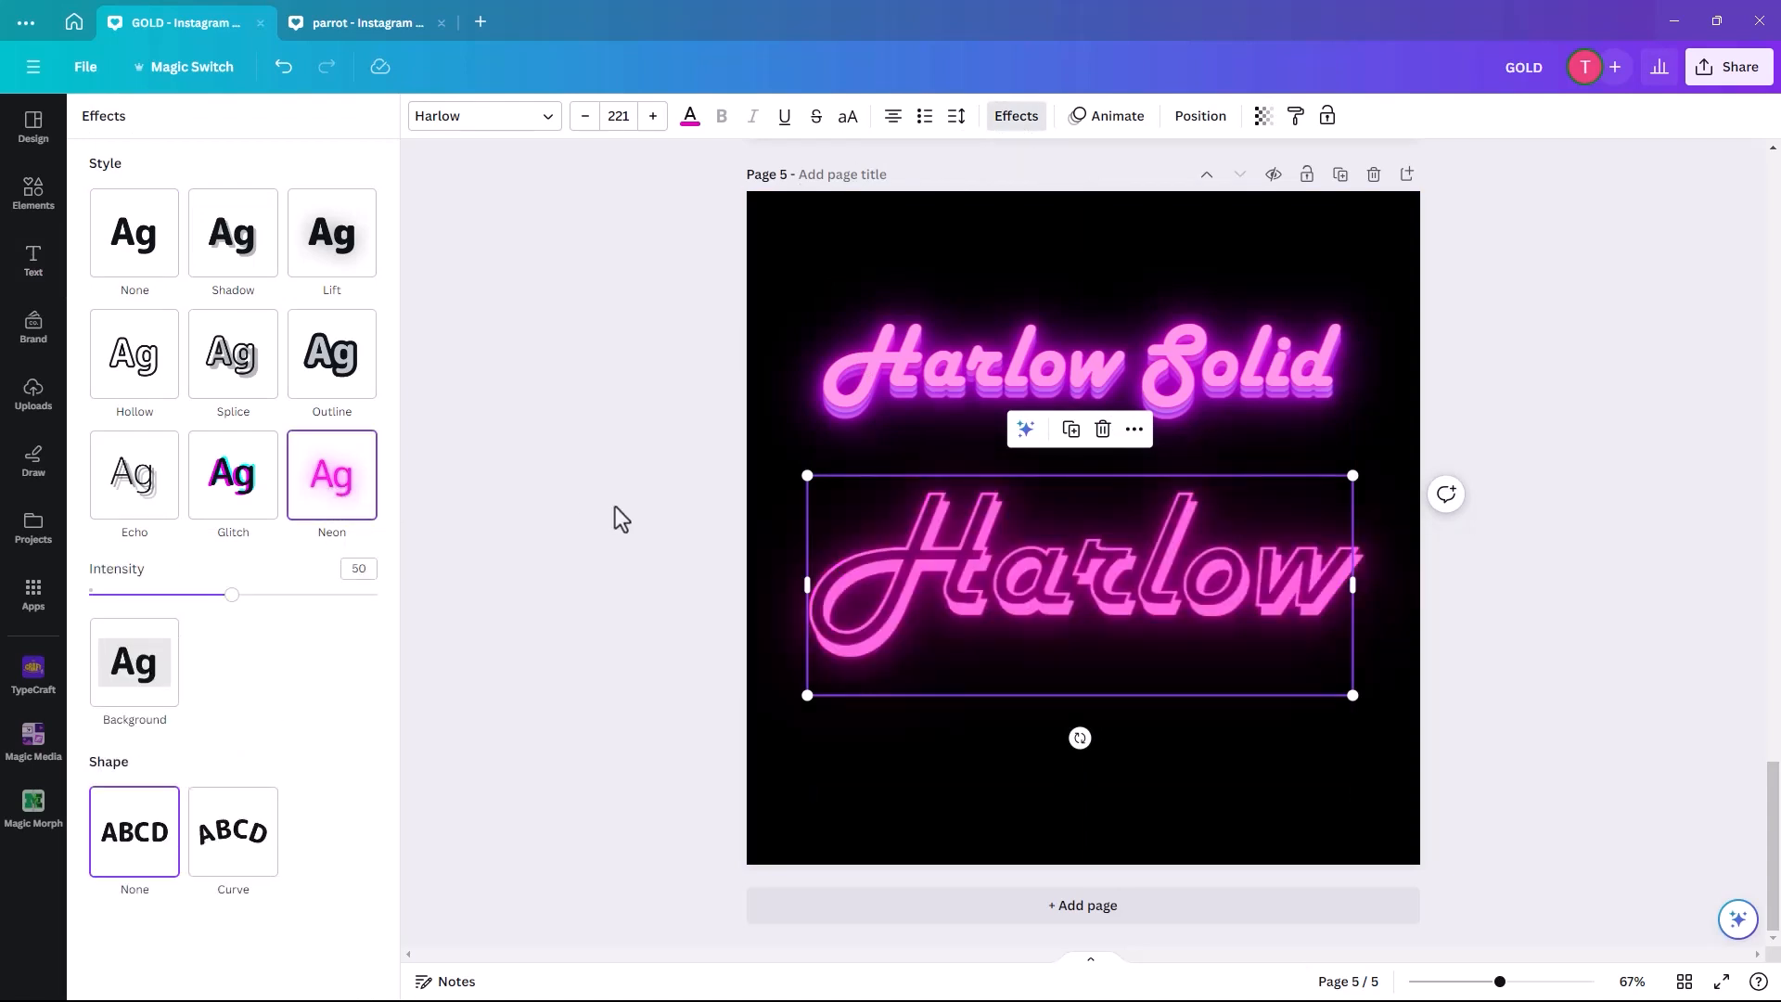
pyautogui.click(1083, 682)
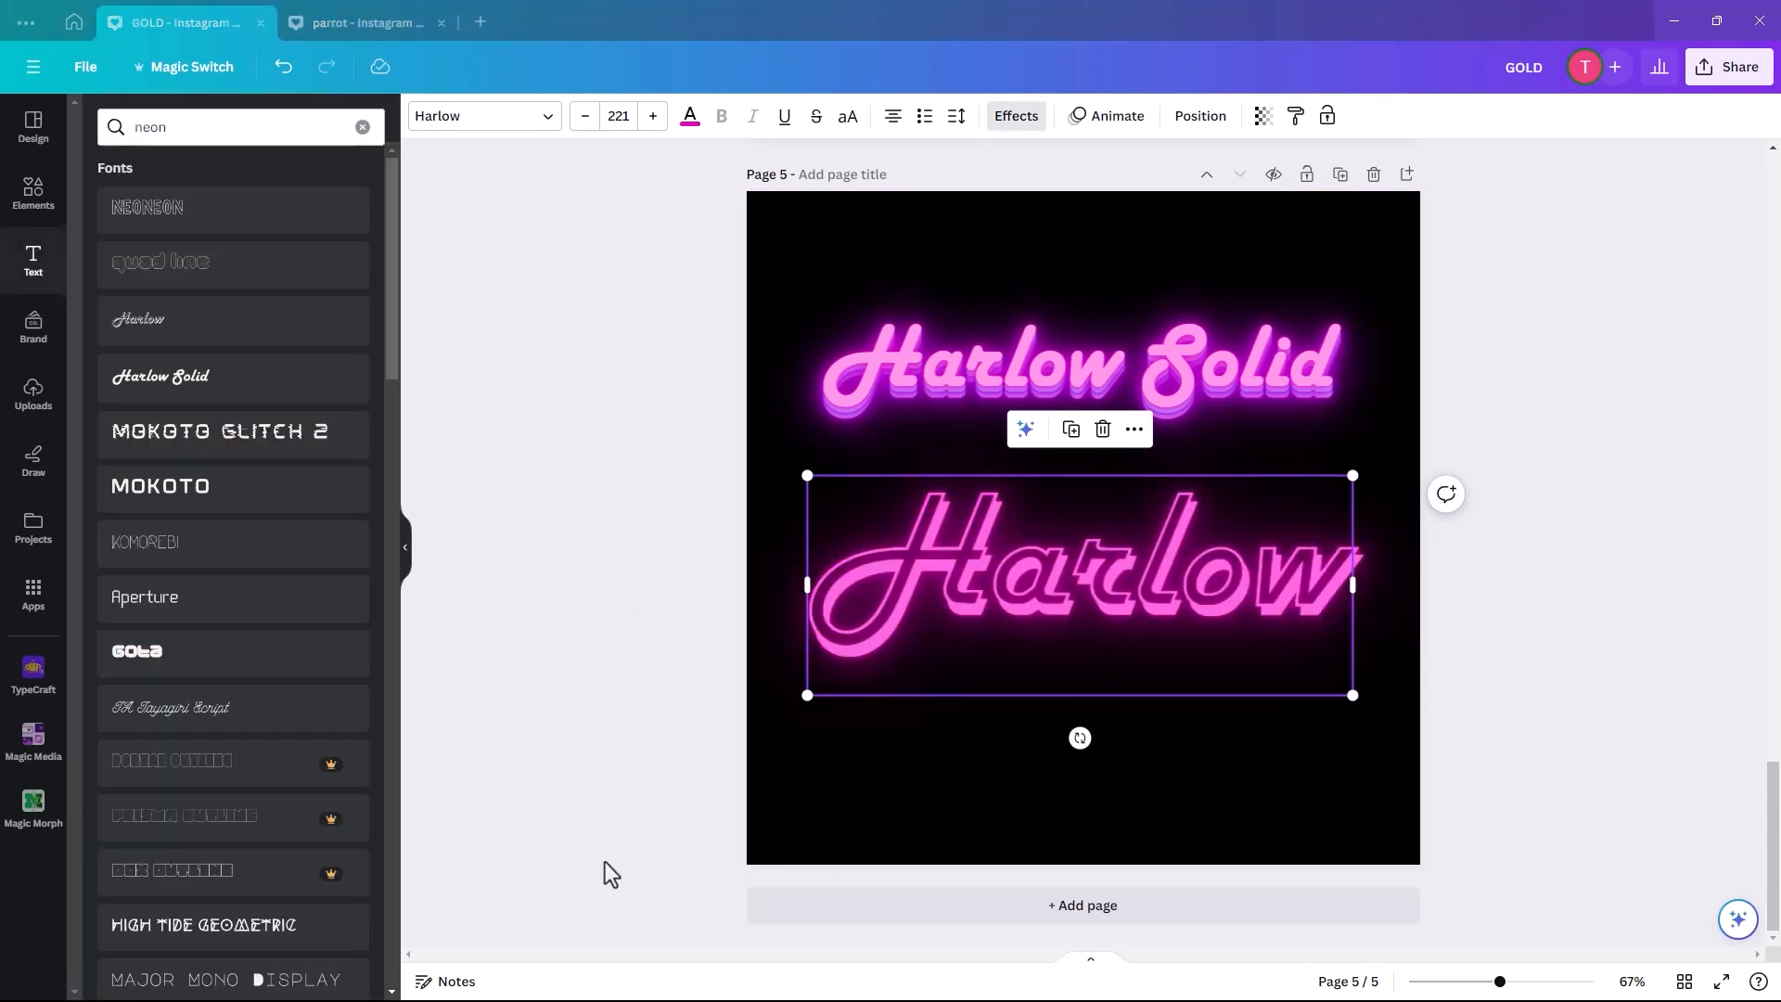
pyautogui.click(733, 622)
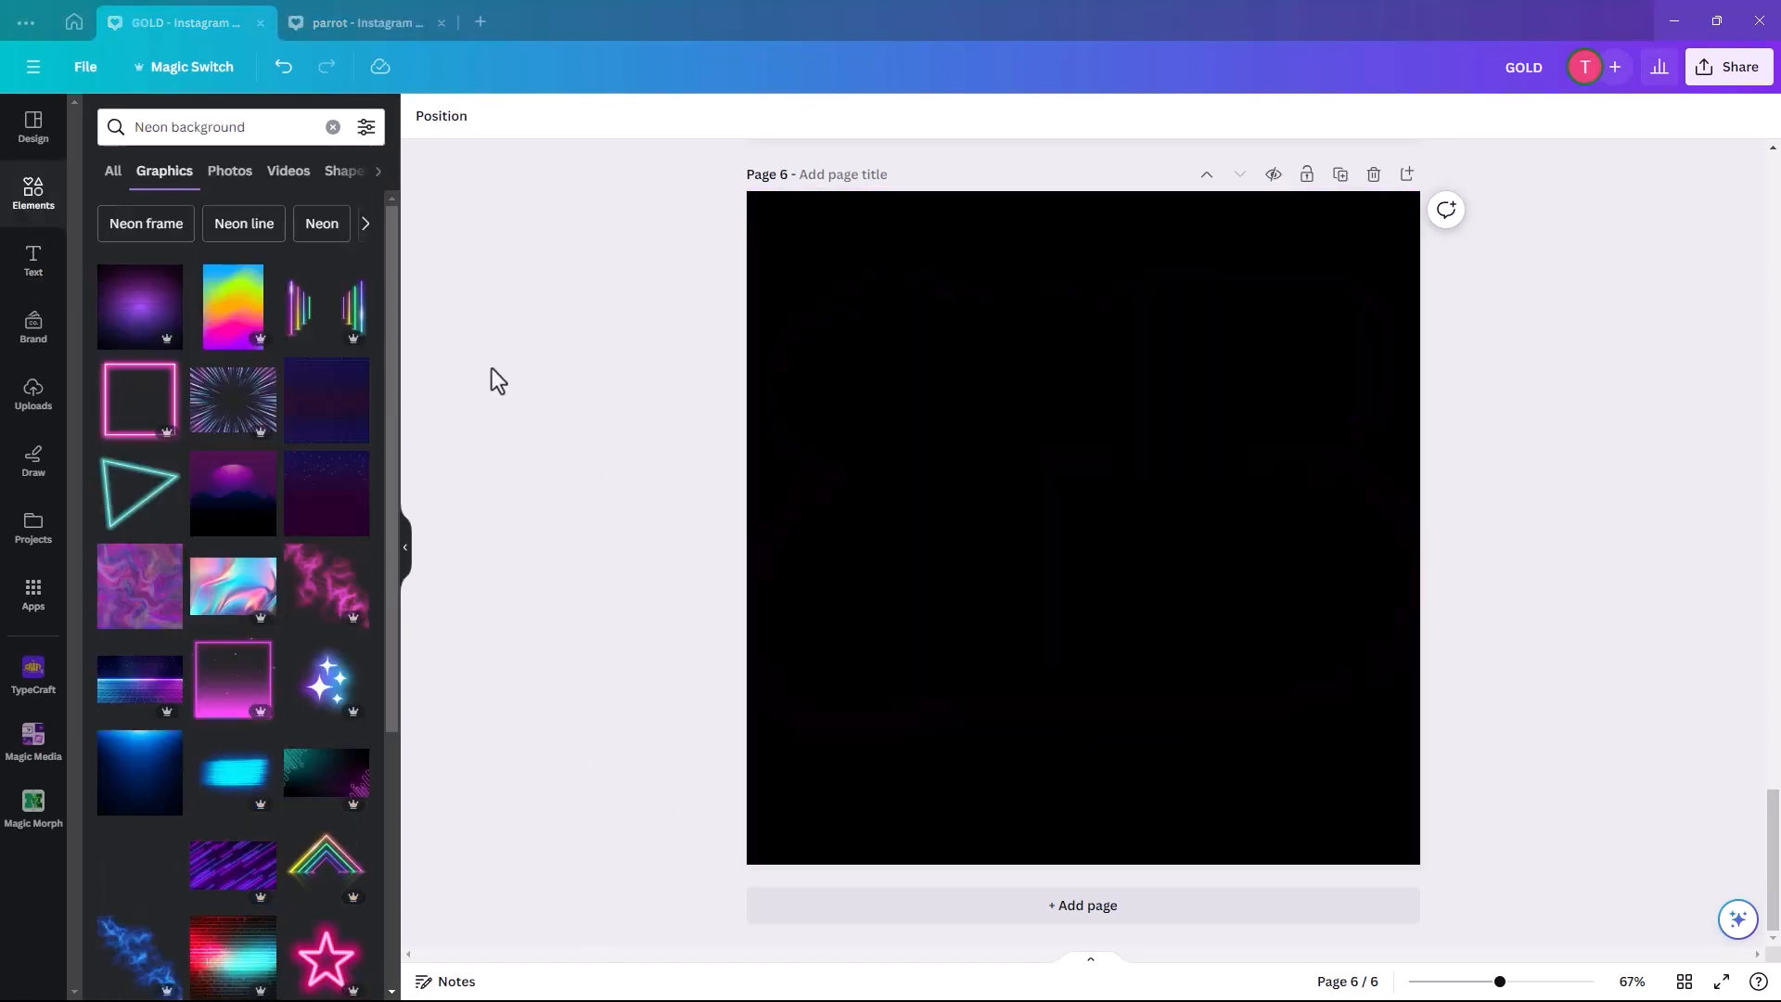
# Search the graphics elements for "neon letters".
pyautogui.click(32, 195)
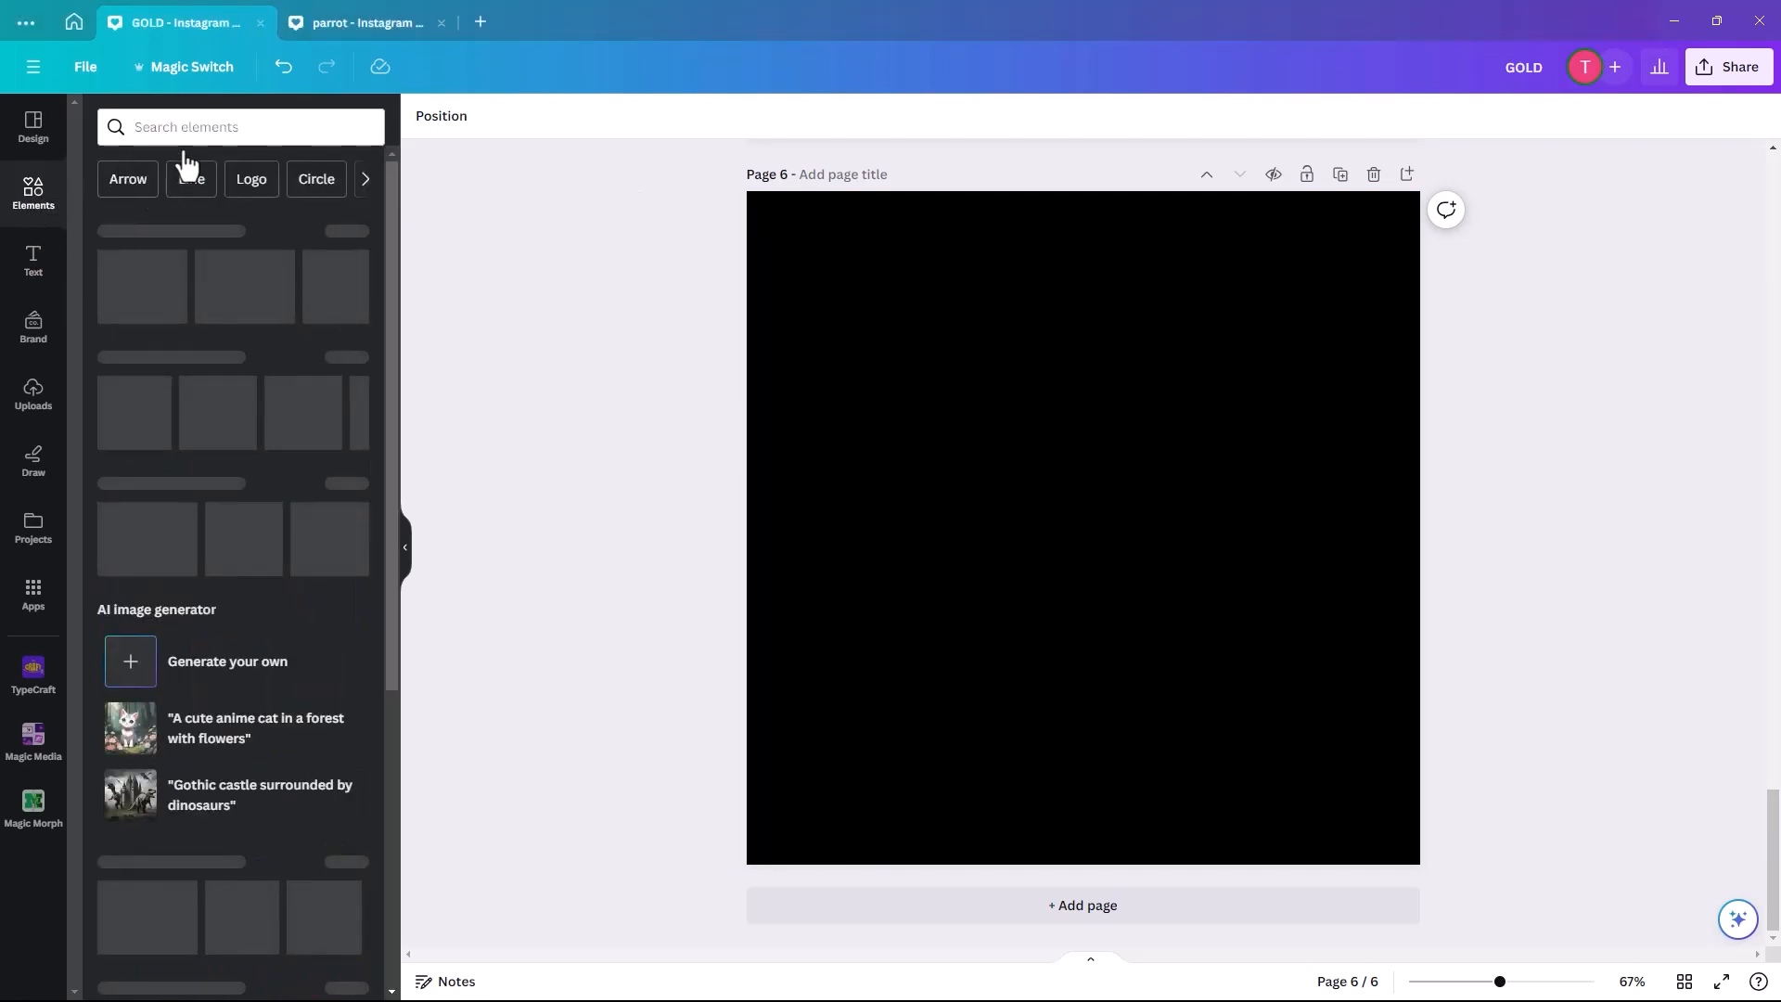
pyautogui.click(149, 126)
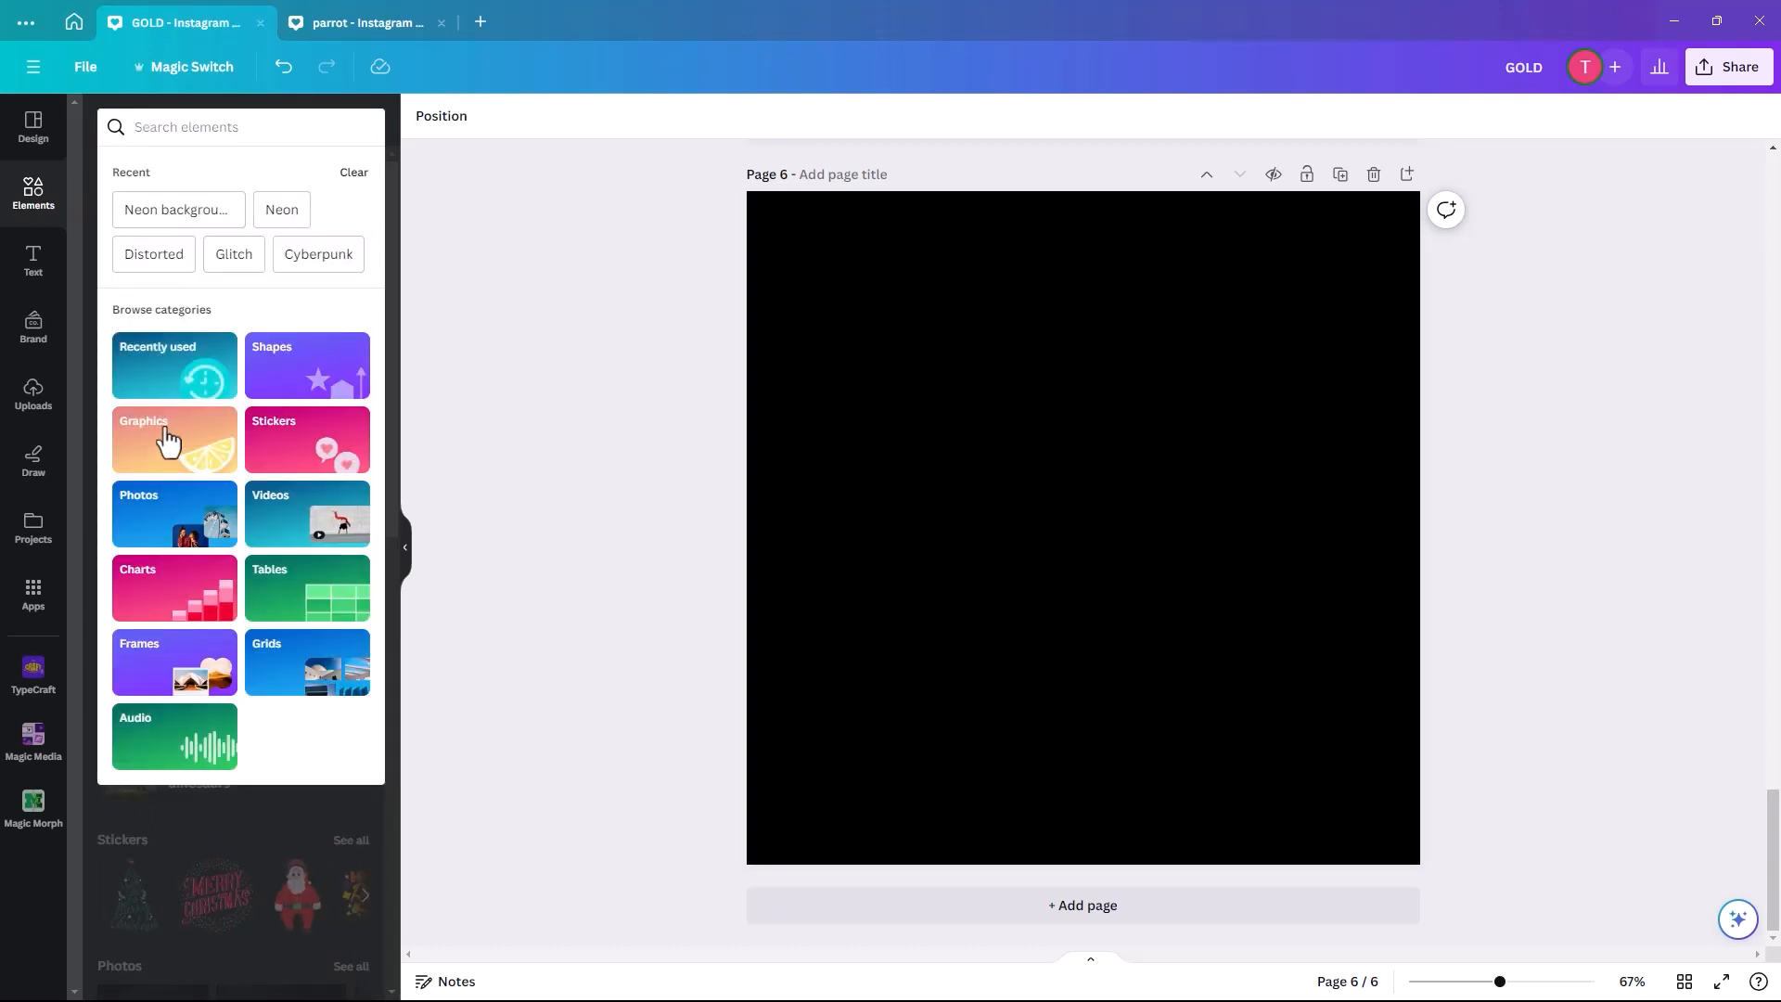
pyautogui.click(164, 444)
pyautogui.click(146, 164)
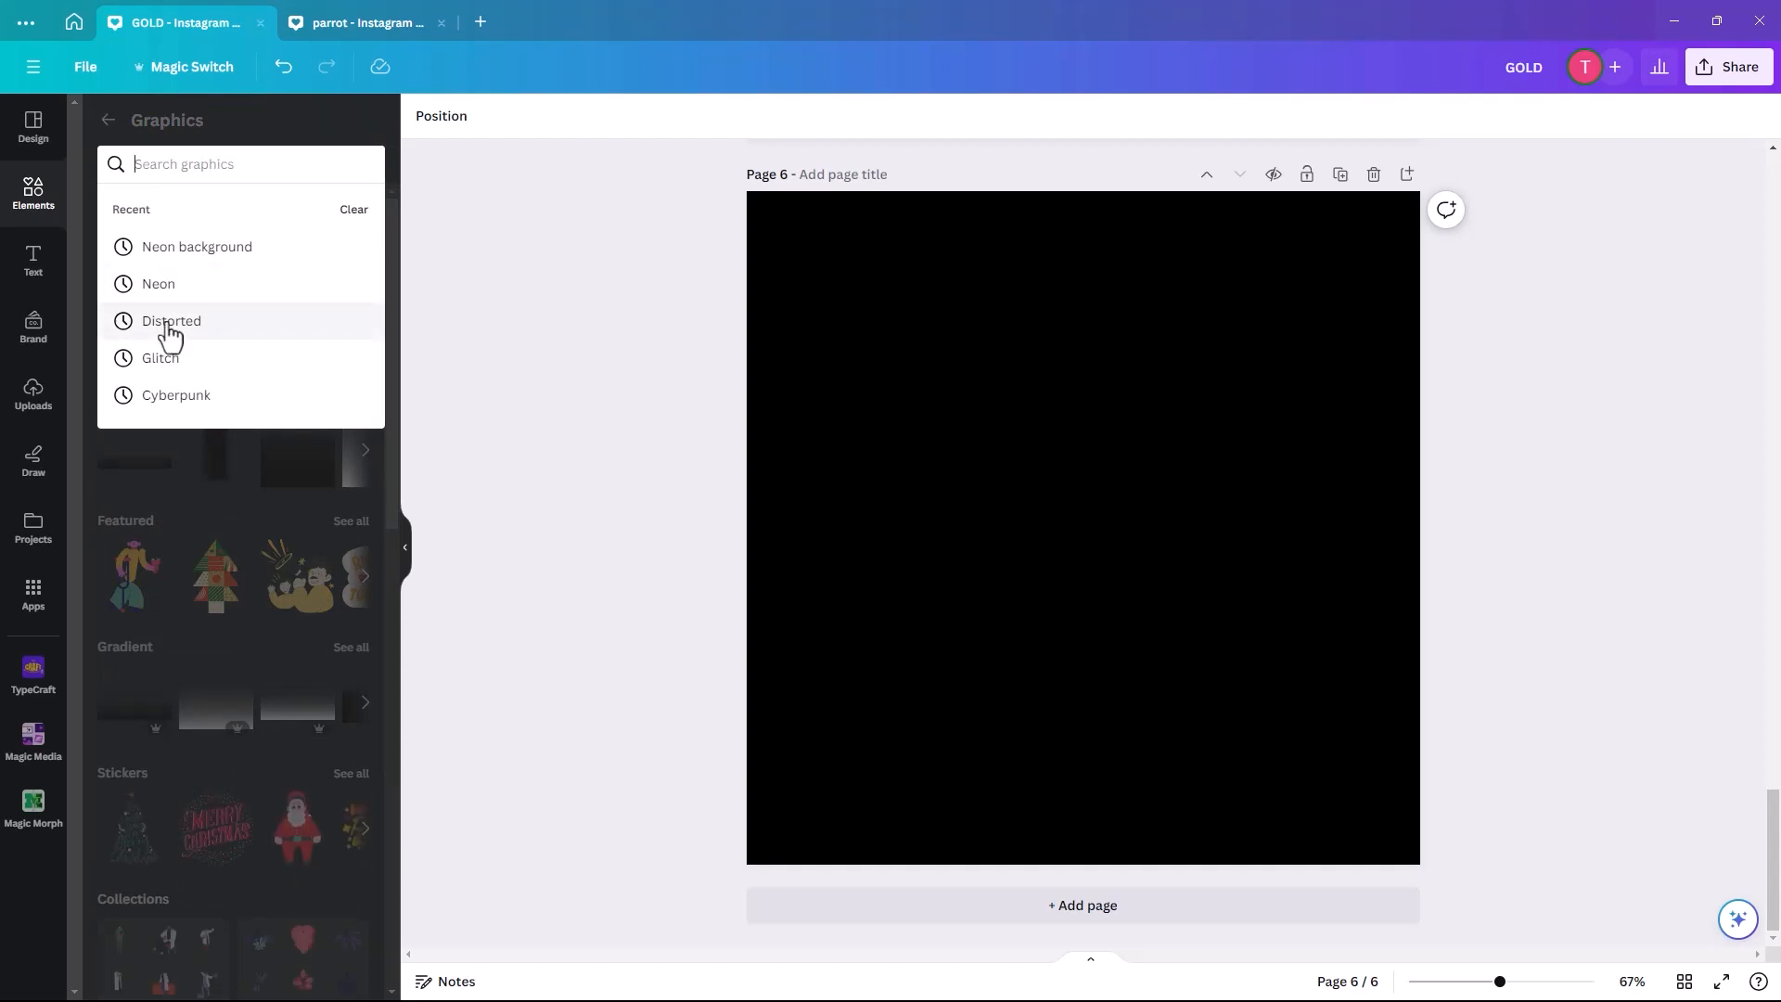
pyautogui.write('neon le')
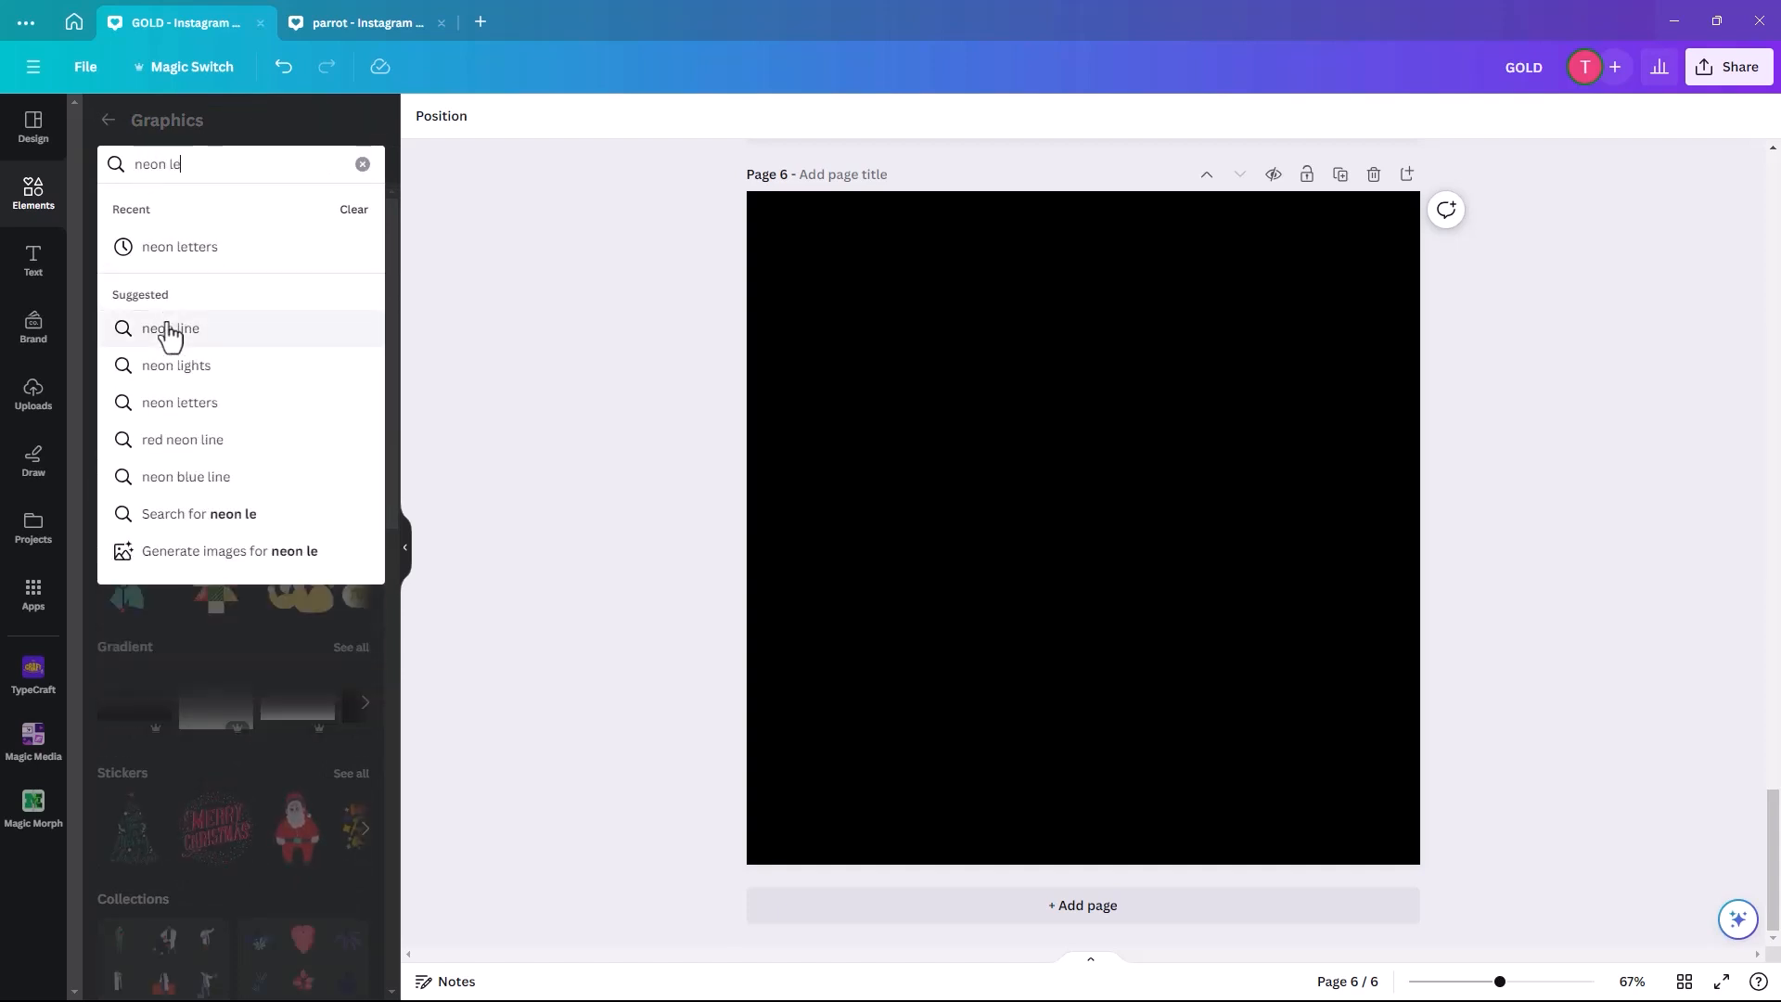
pyautogui.write('tte')
pyautogui.click(170, 332)
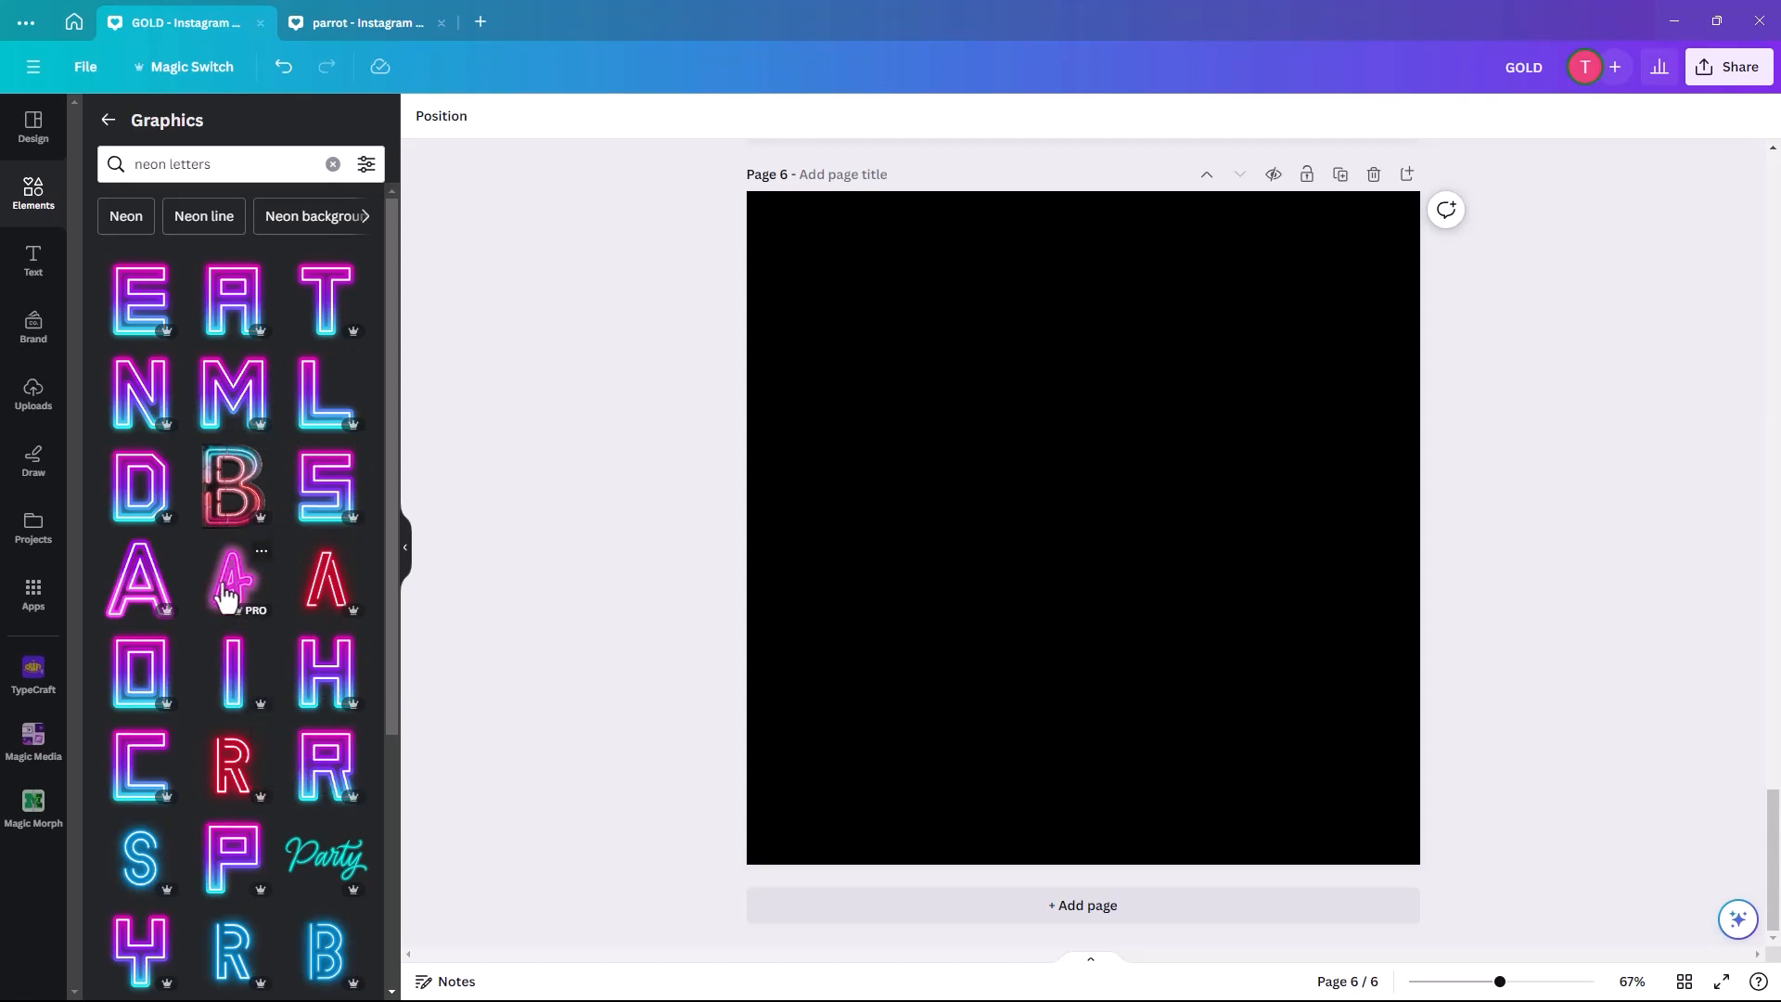
# Add the pink-to-blue gradient neon letters N and E and place them side by side near the top of page 6.
pyautogui.click(136, 391)
pyautogui.moveTo(1057, 548); pyautogui.dragTo(853, 352)
pyautogui.click(139, 306)
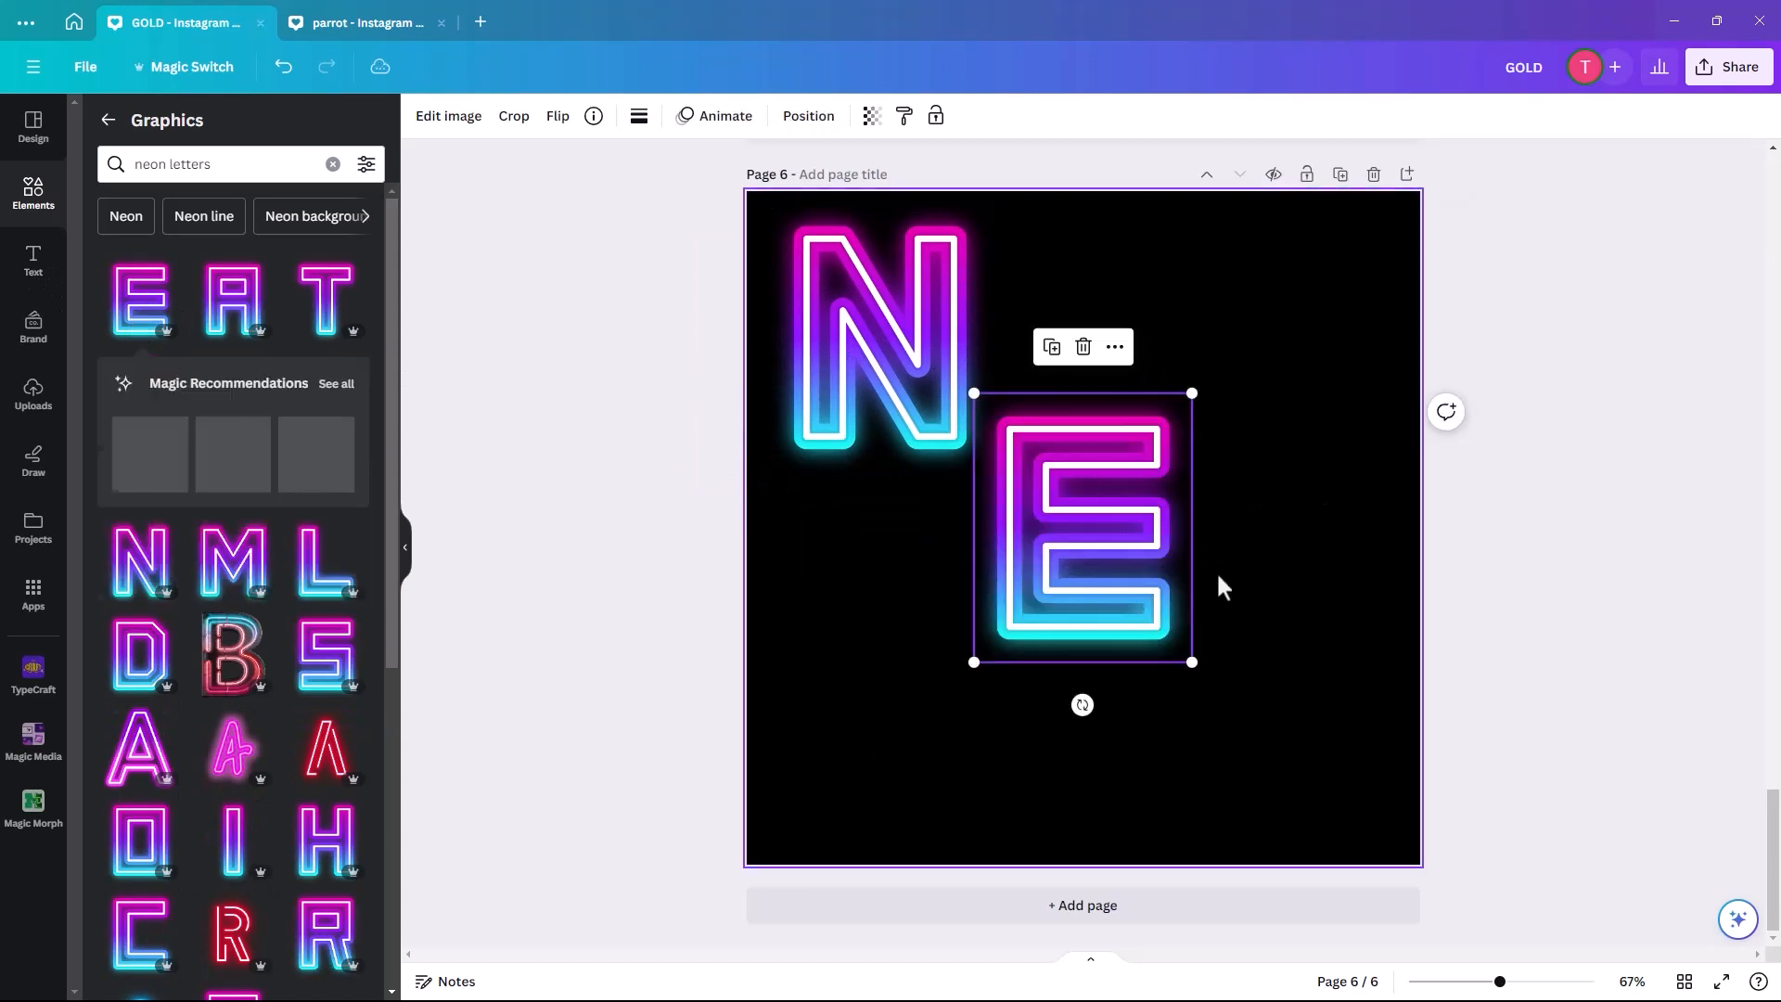
pyautogui.moveTo(1016, 588); pyautogui.dragTo(1014, 398)
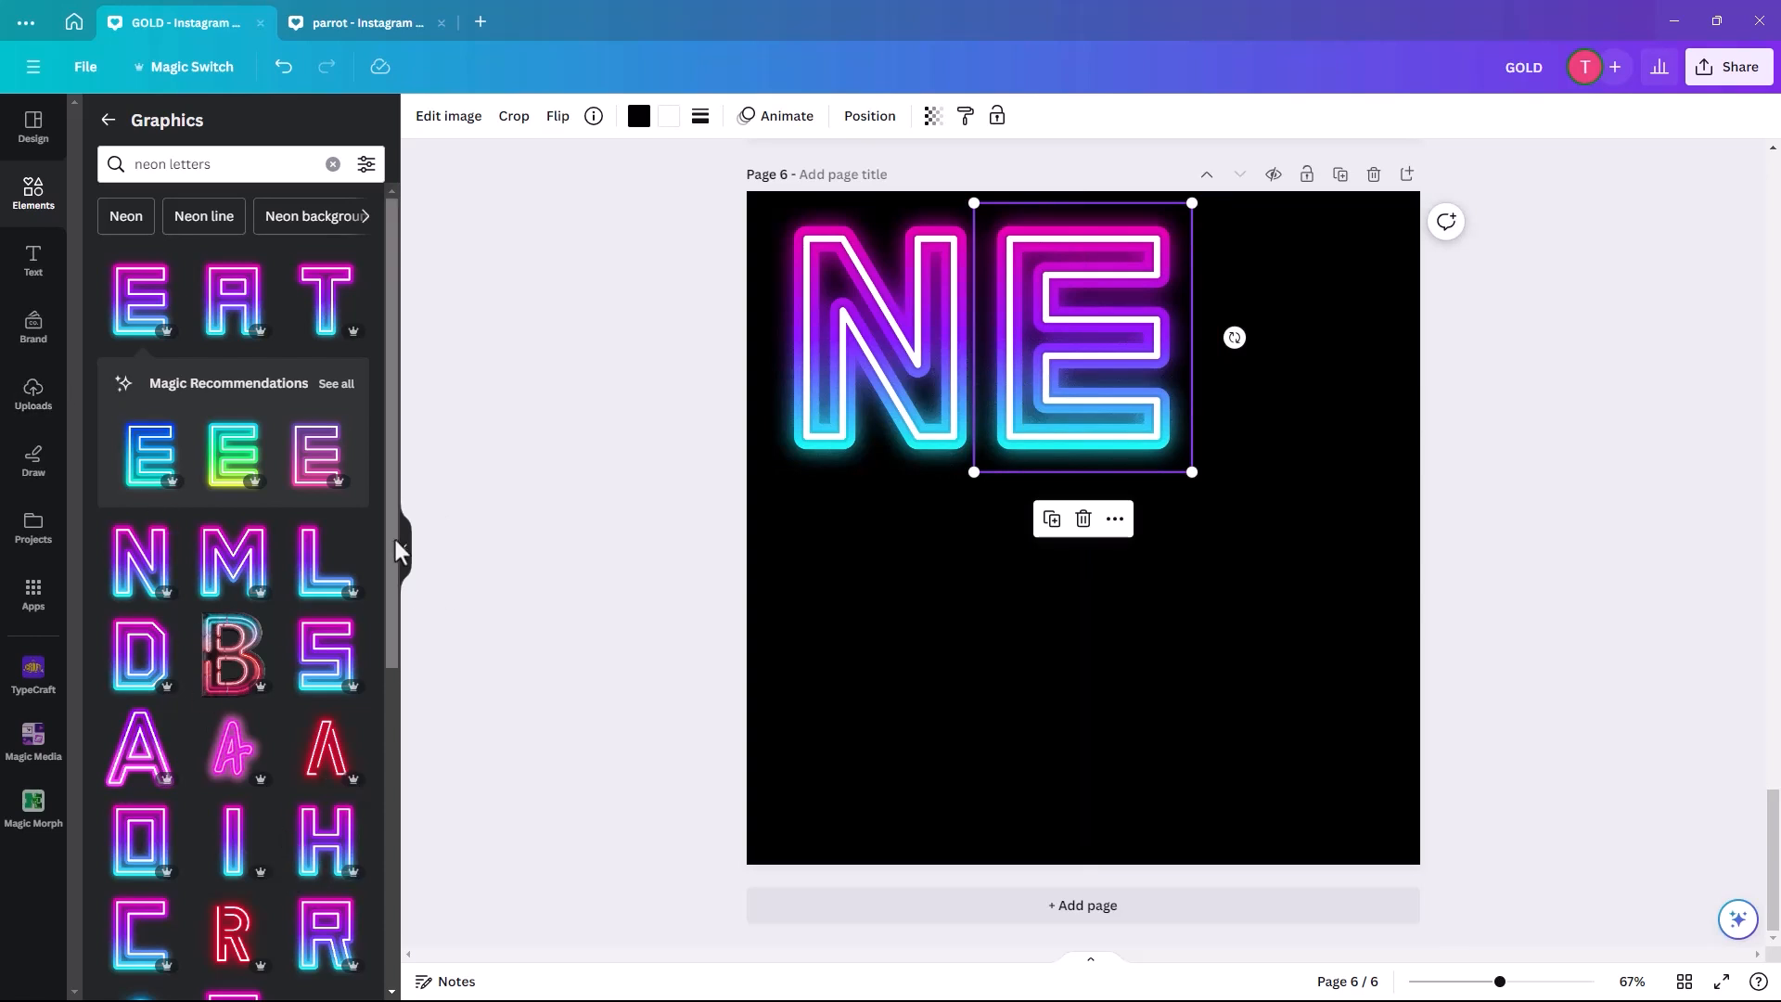
# Look through the neon letter results for more letters in the matching gradient style and check the details of the gradient W.
pyautogui.moveTo(396, 540); pyautogui.dragTo(368, 798)
pyautogui.scroll(-4, 366, 813)
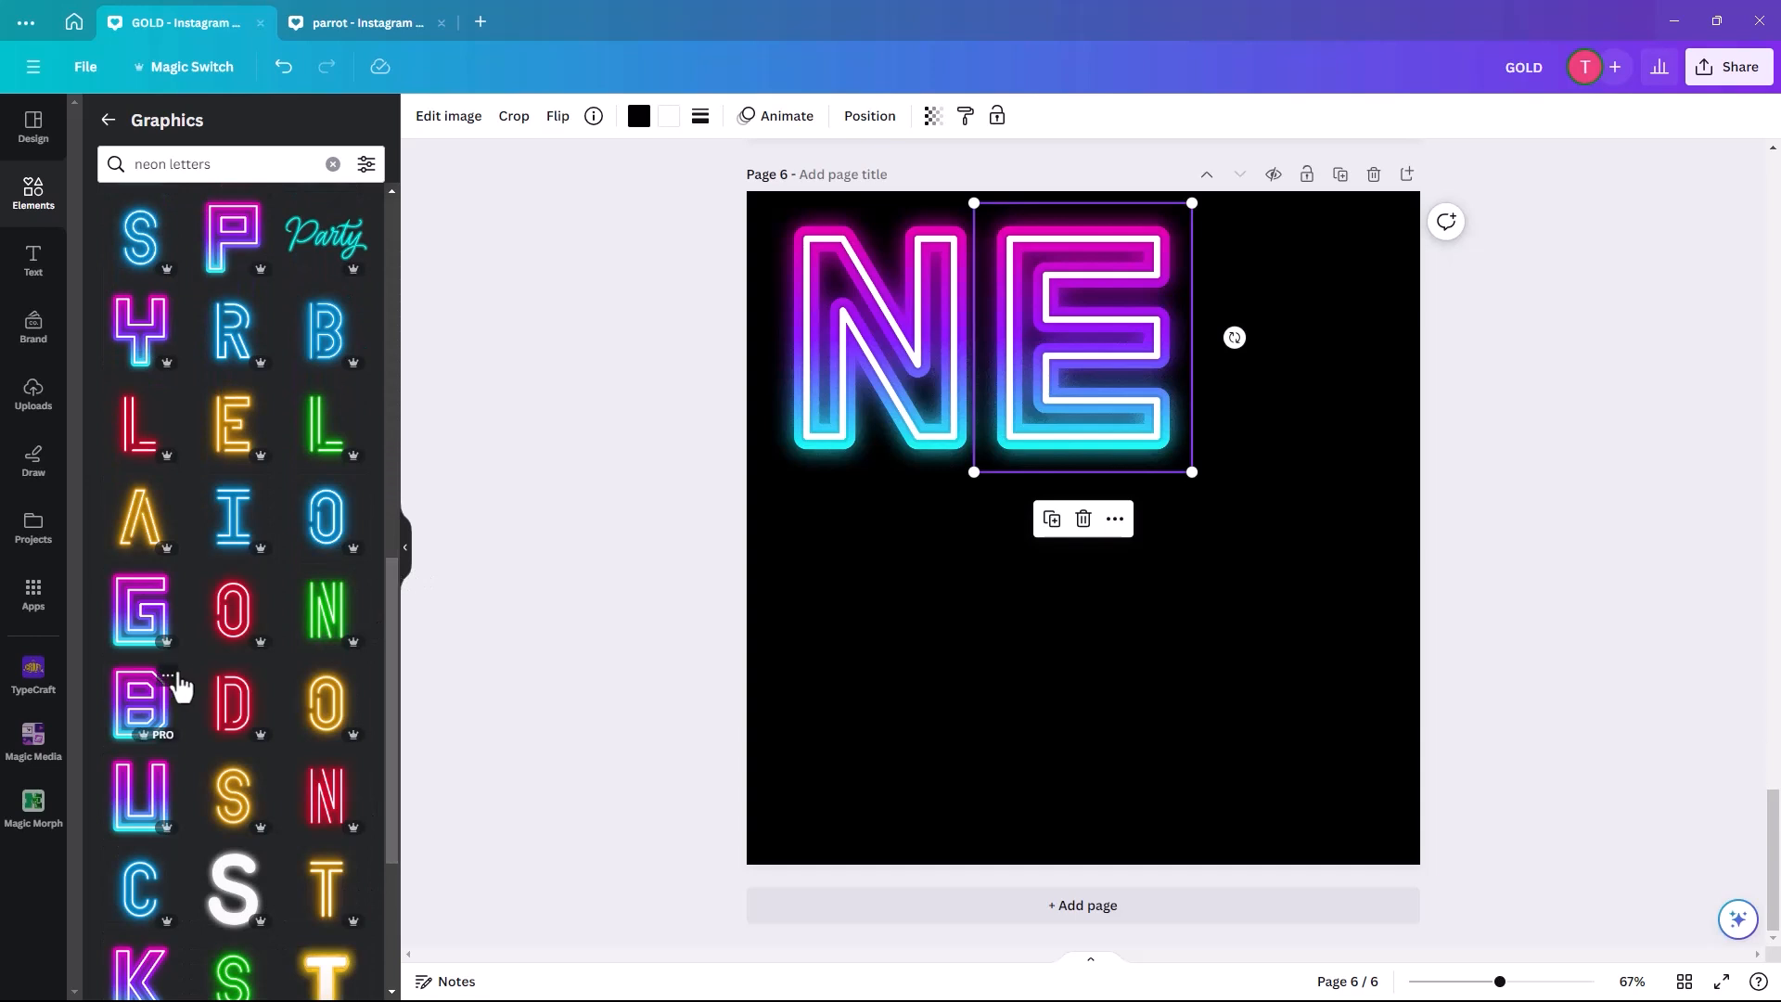
pyautogui.scroll(-8, 333, 855)
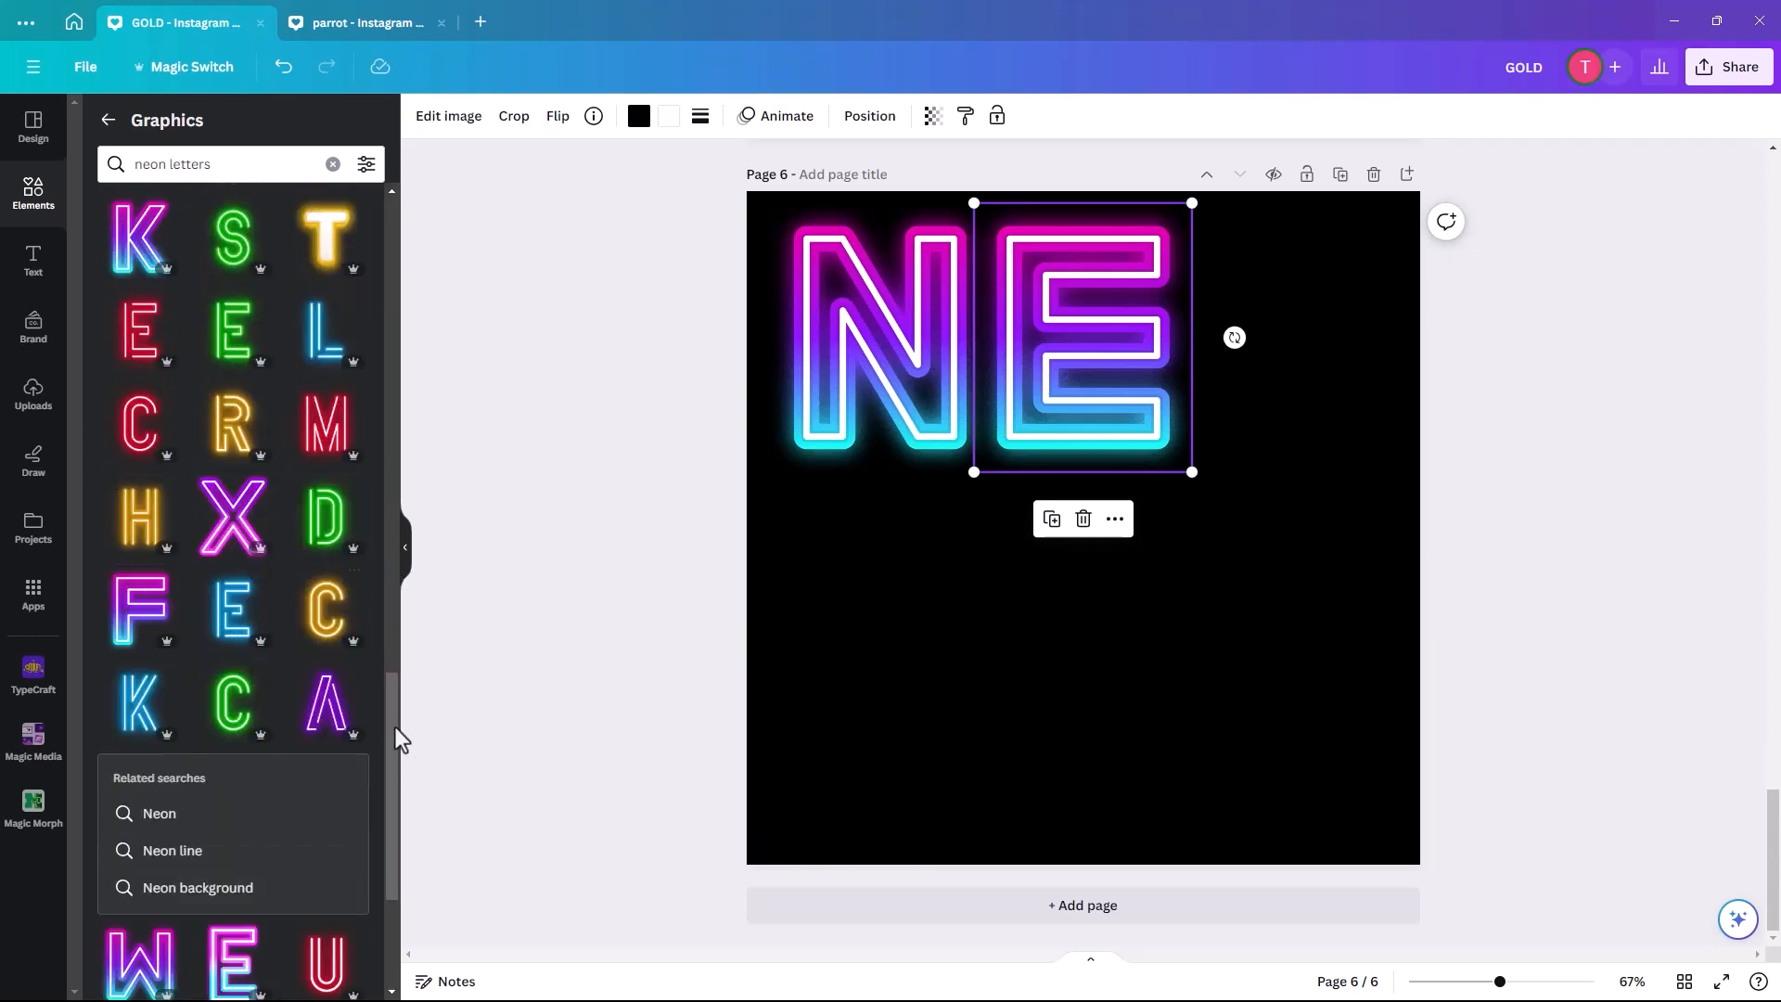
pyautogui.moveTo(392, 688); pyautogui.dragTo(392, 852)
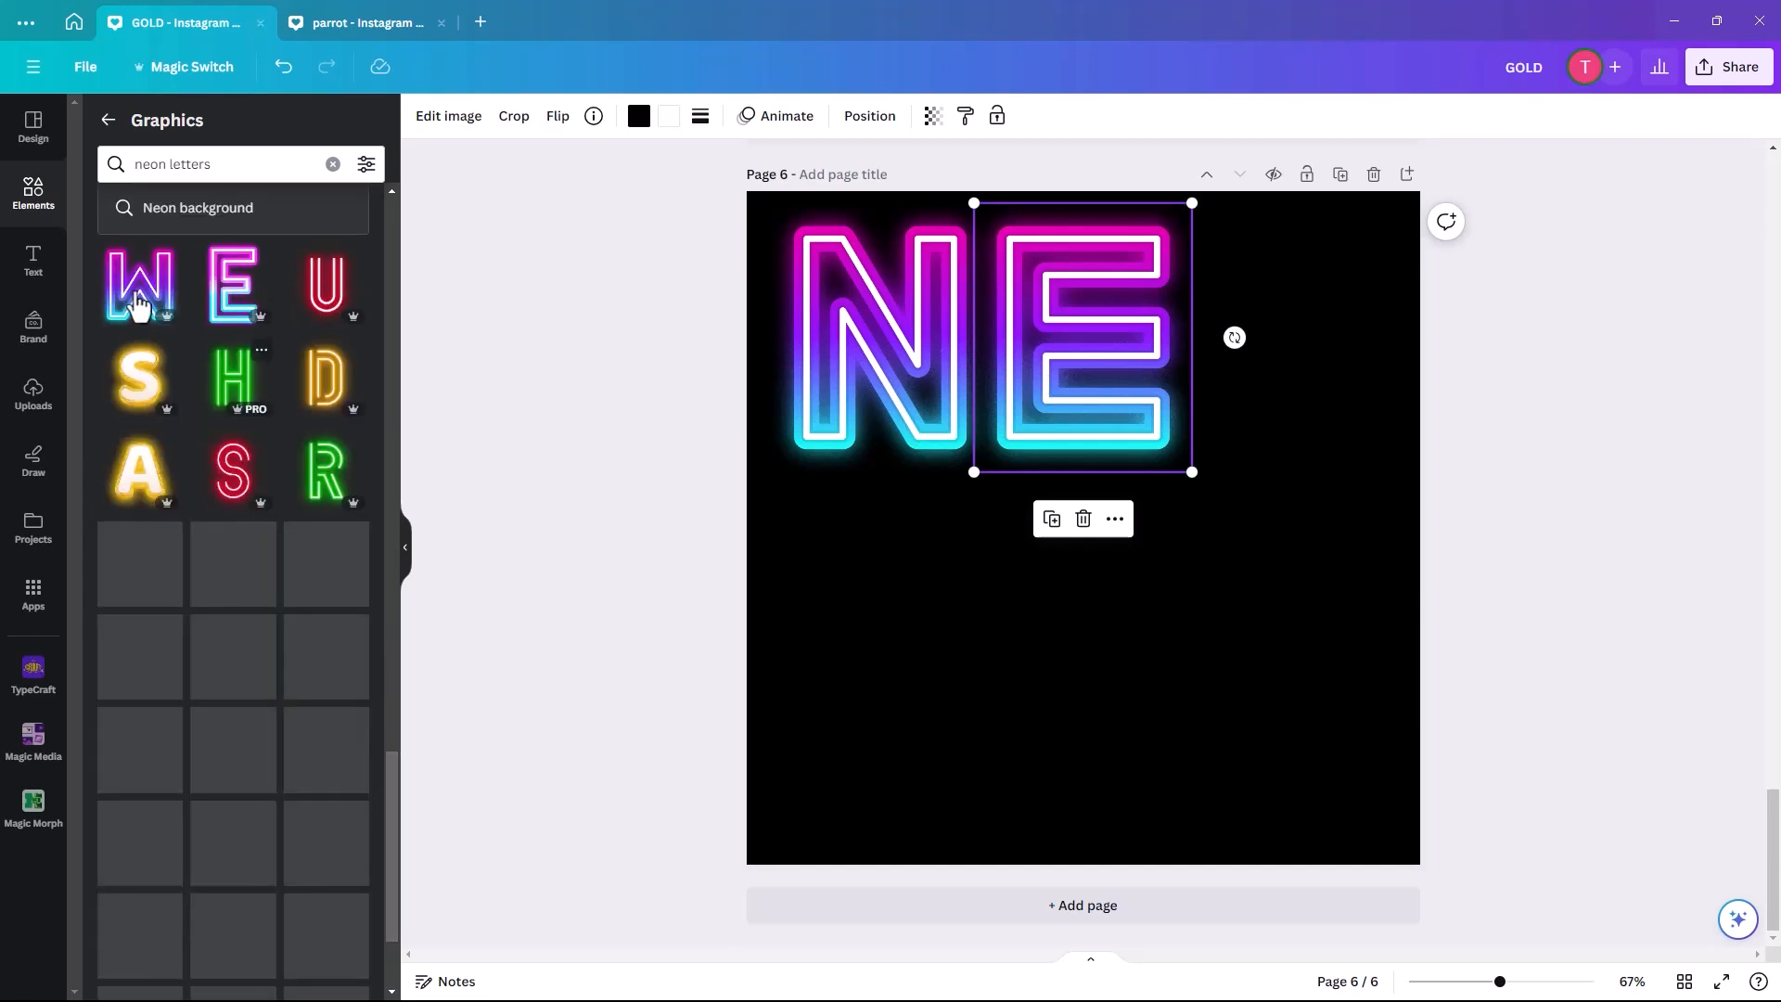
pyautogui.click(167, 256)
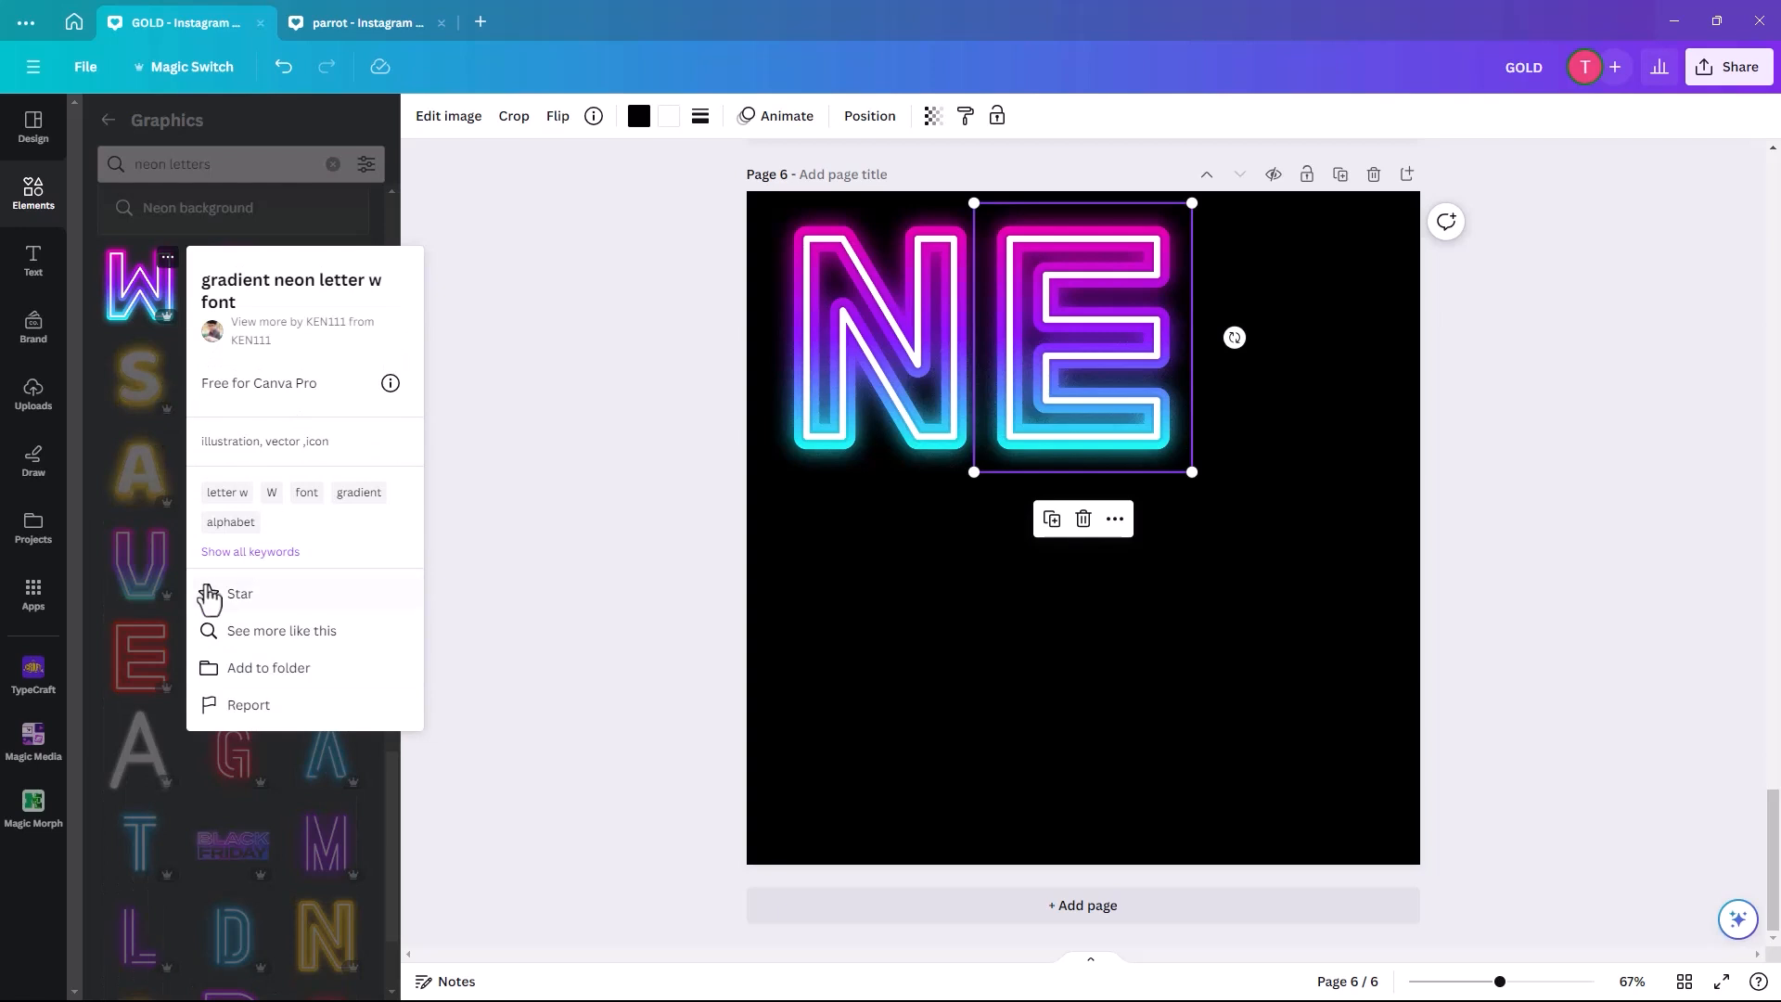
pyautogui.click(270, 217)
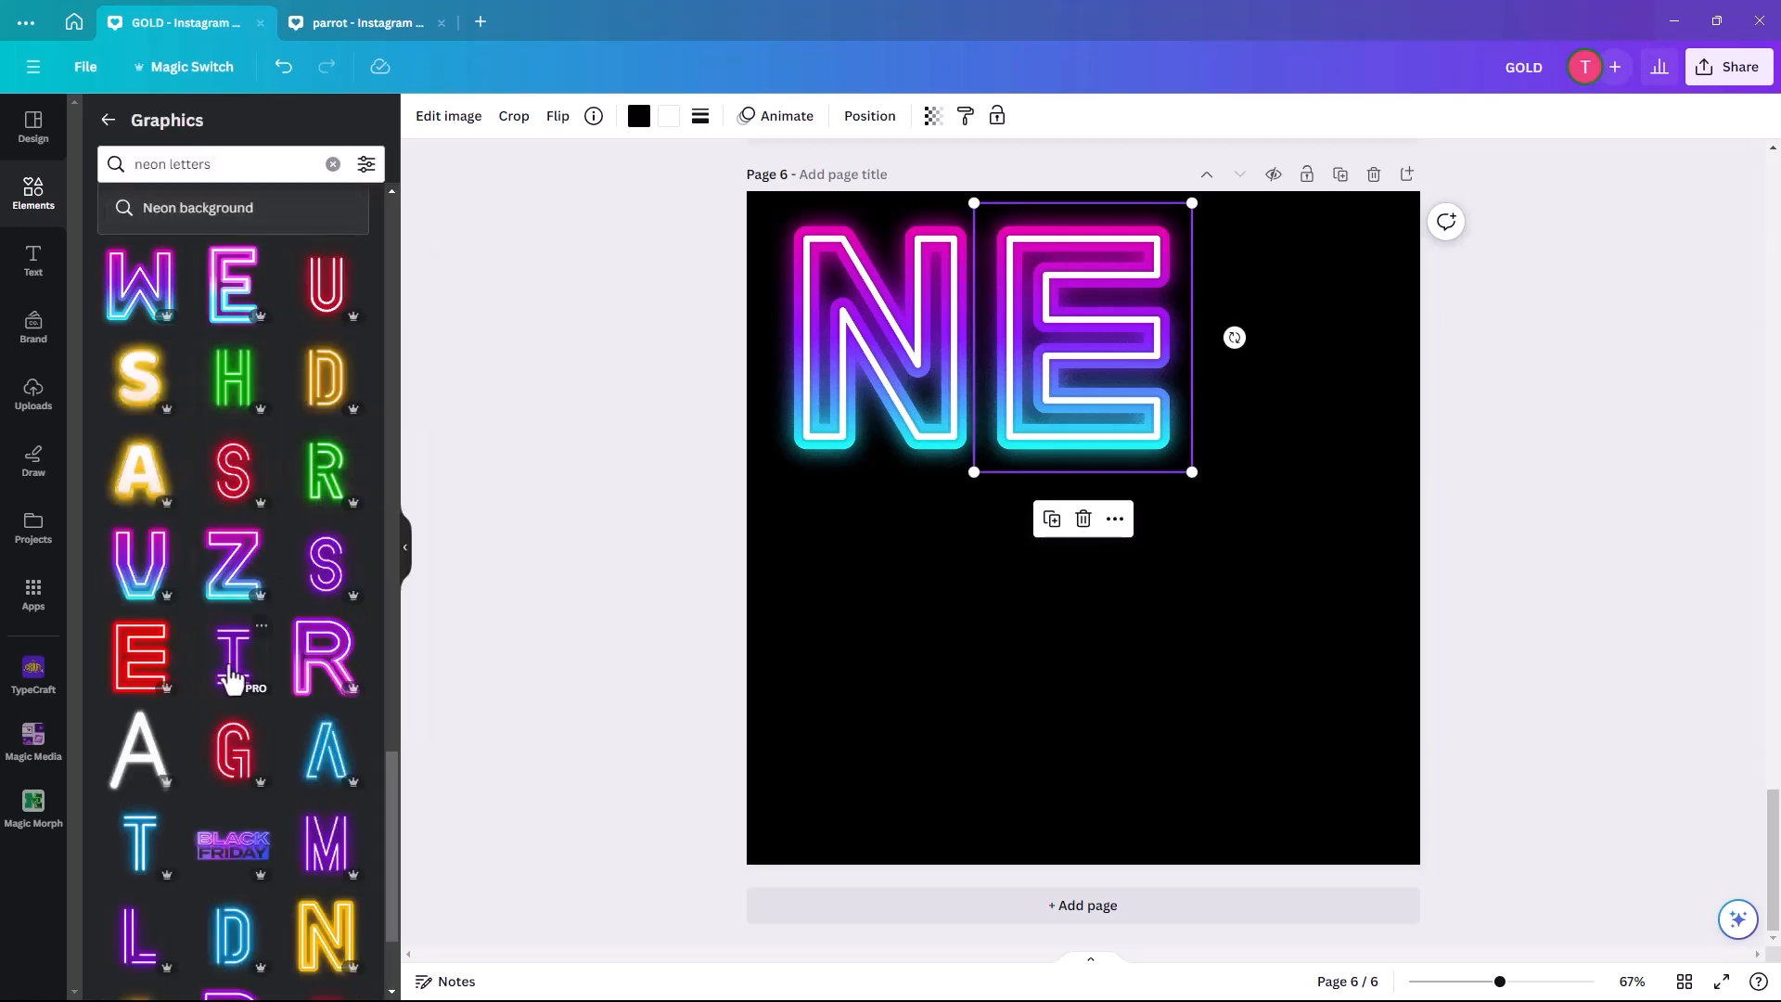
pyautogui.scroll(-3, 230, 682)
pyautogui.scroll(-5, 230, 680)
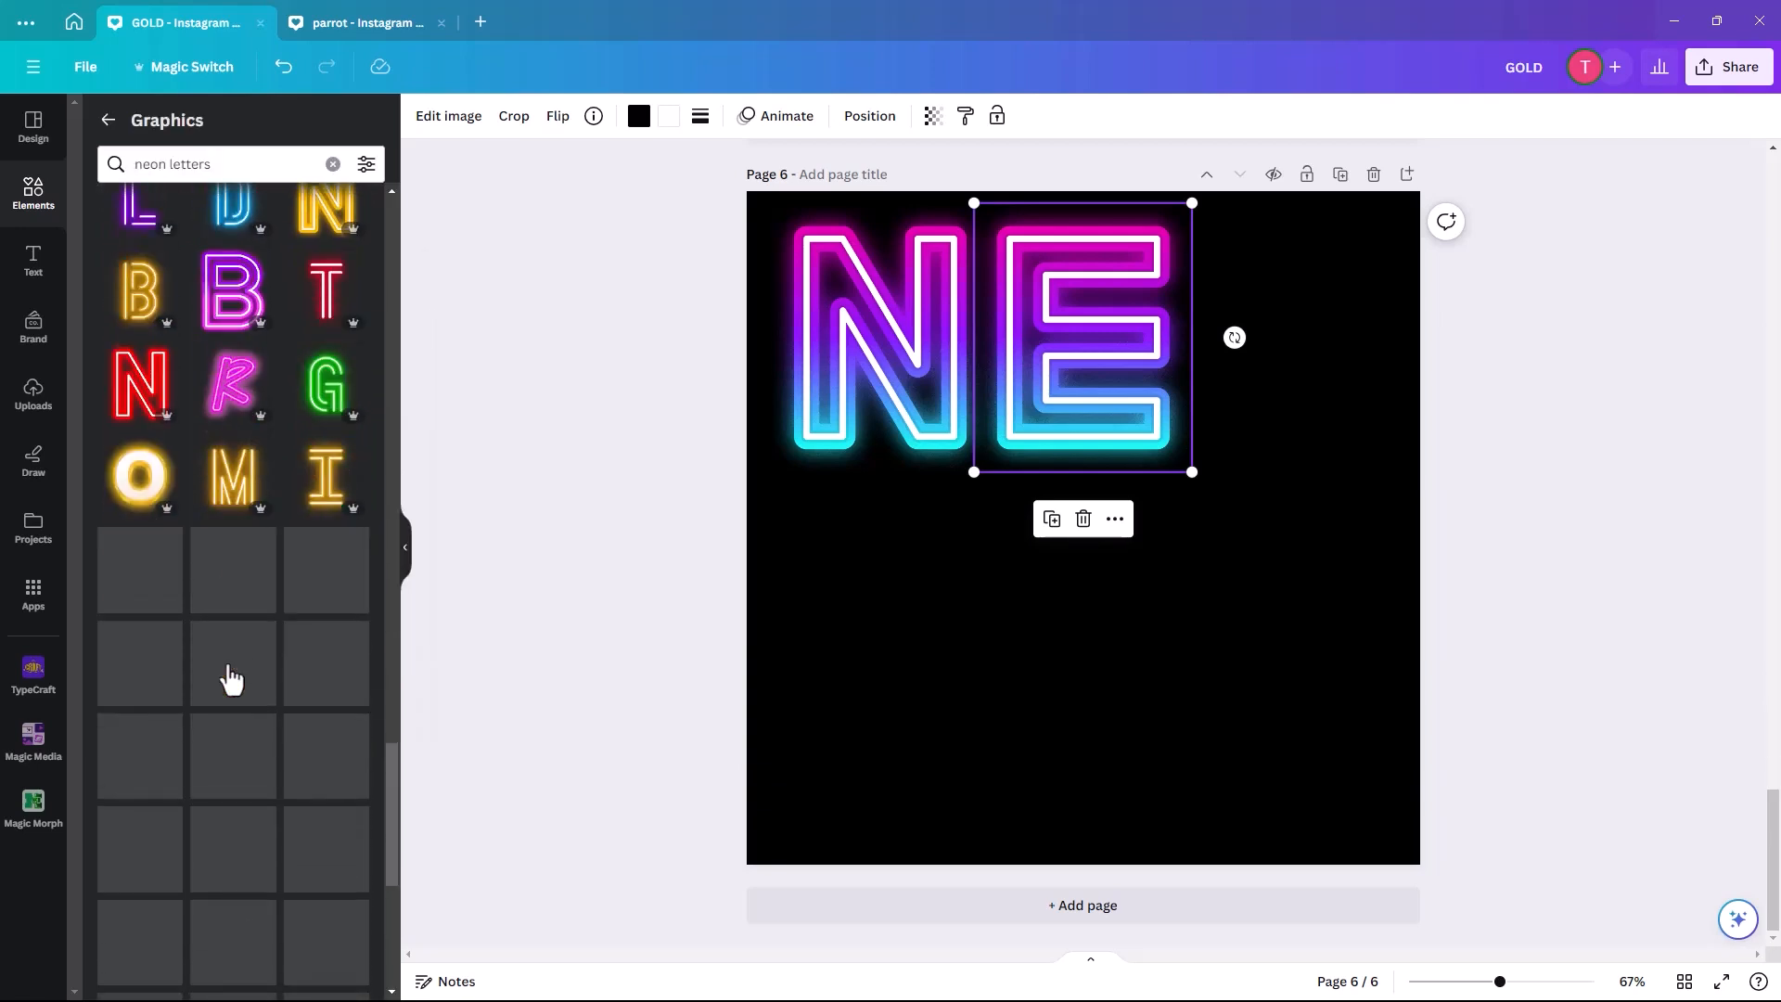
pyautogui.scroll(-7, 226, 664)
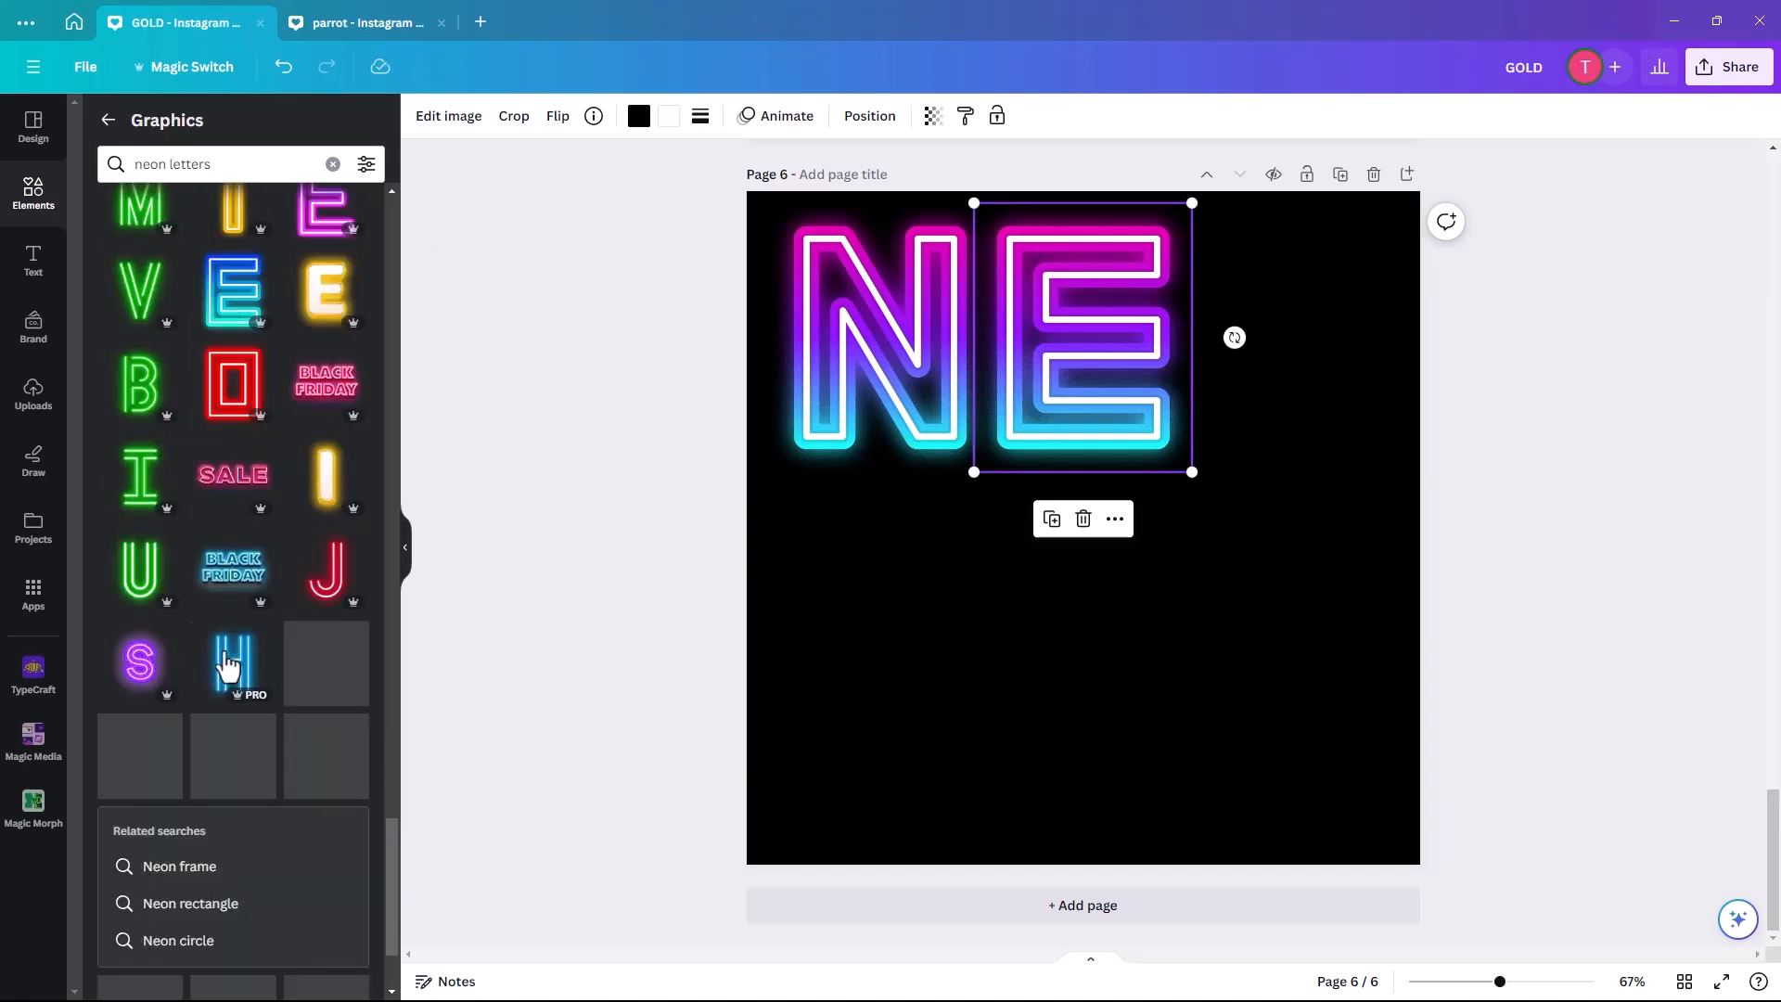
pyautogui.scroll(-1, 227, 663)
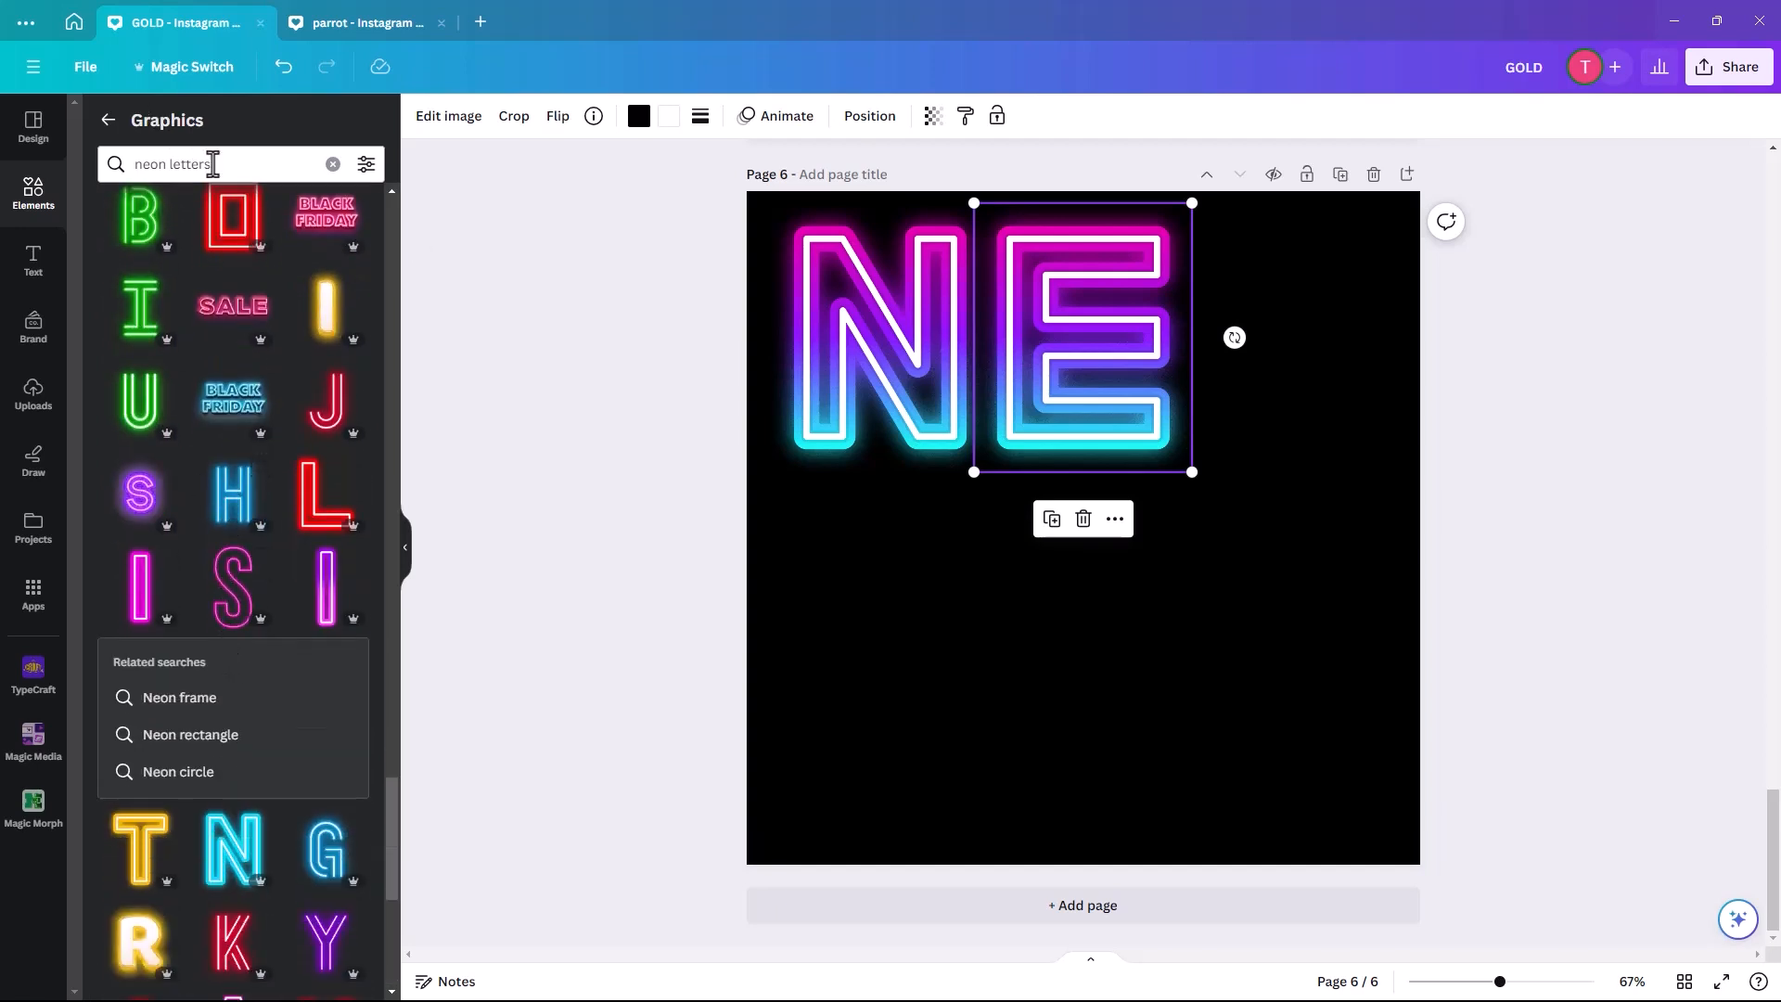
# Refine the graphics search to "neon letters o".
pyautogui.click(235, 169)
pyautogui.write('b')
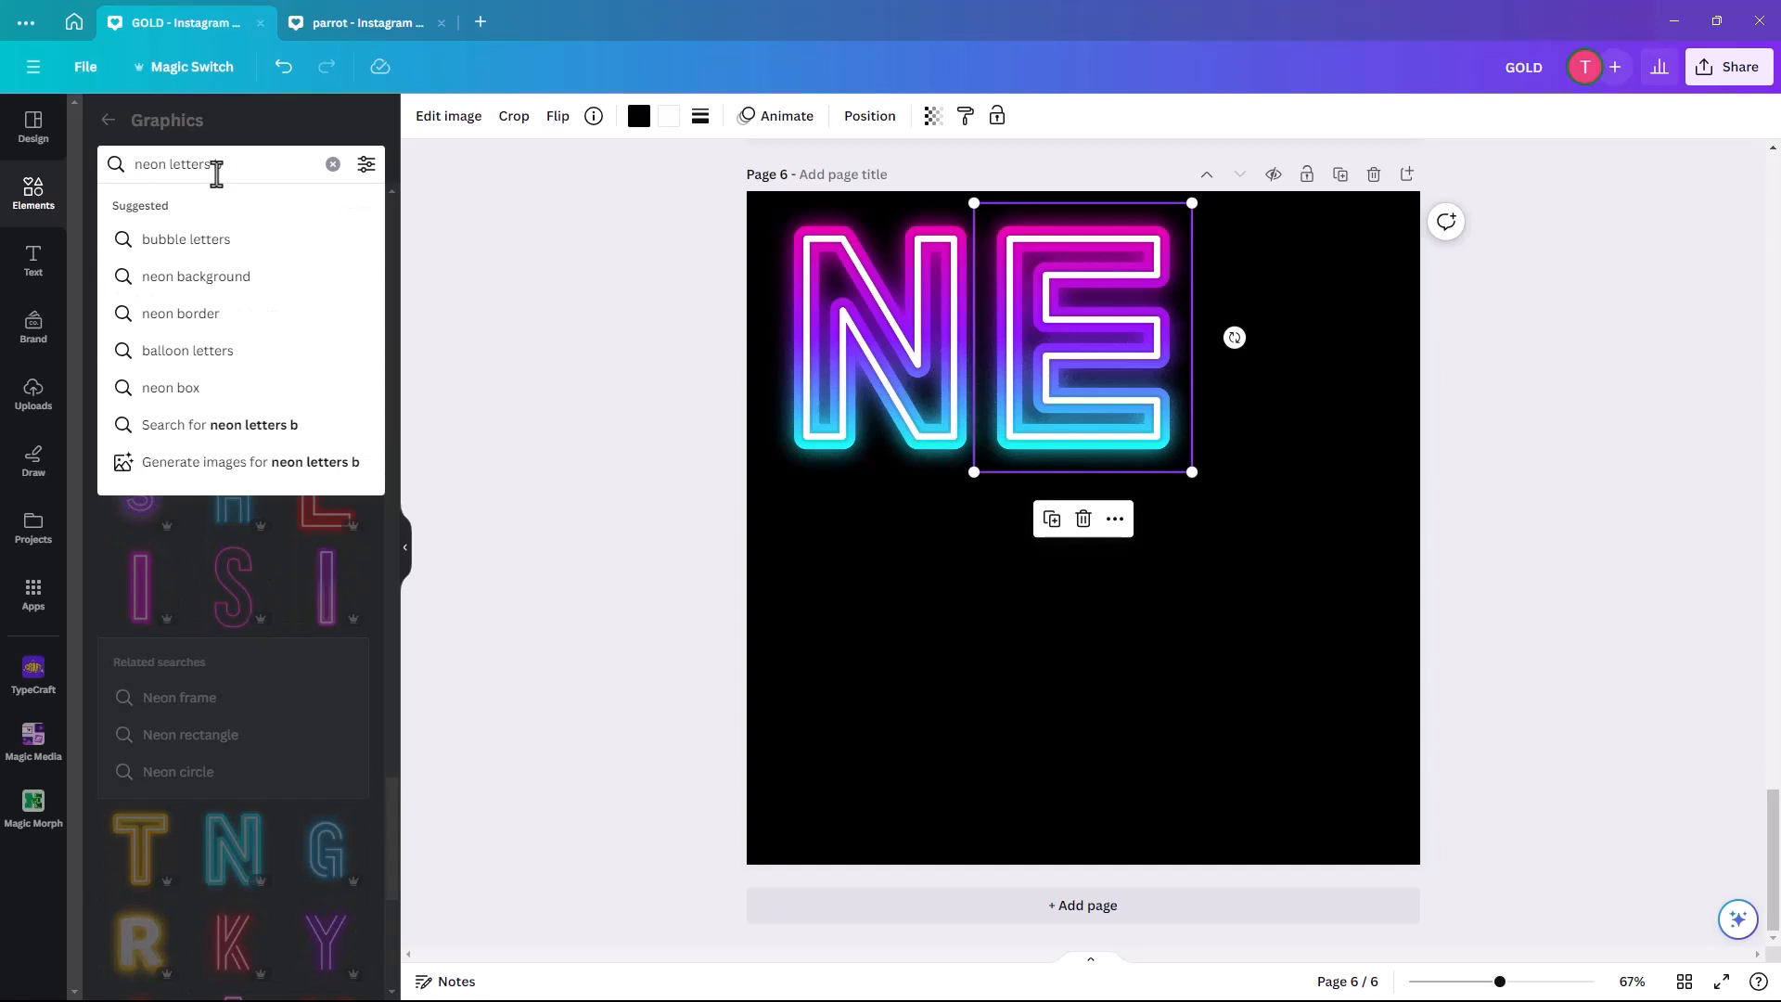
pyautogui.press('BackSpace')
pyautogui.press('BackSpace')
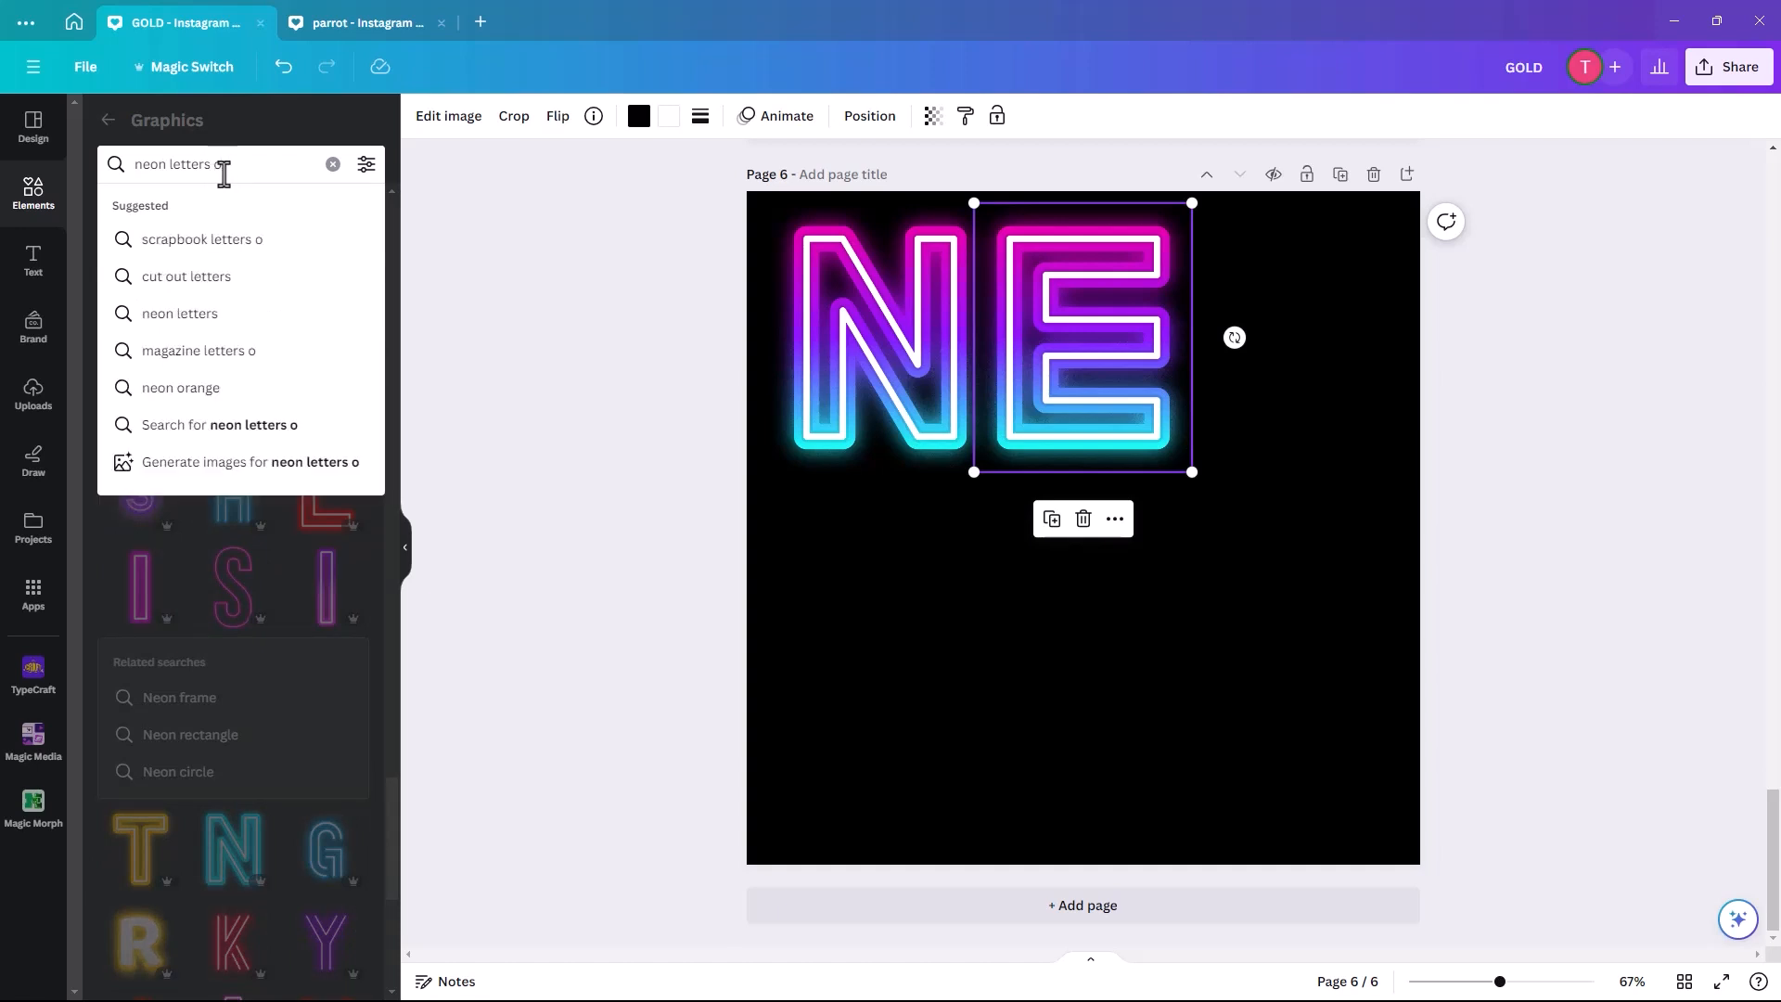
pyautogui.press('Return')
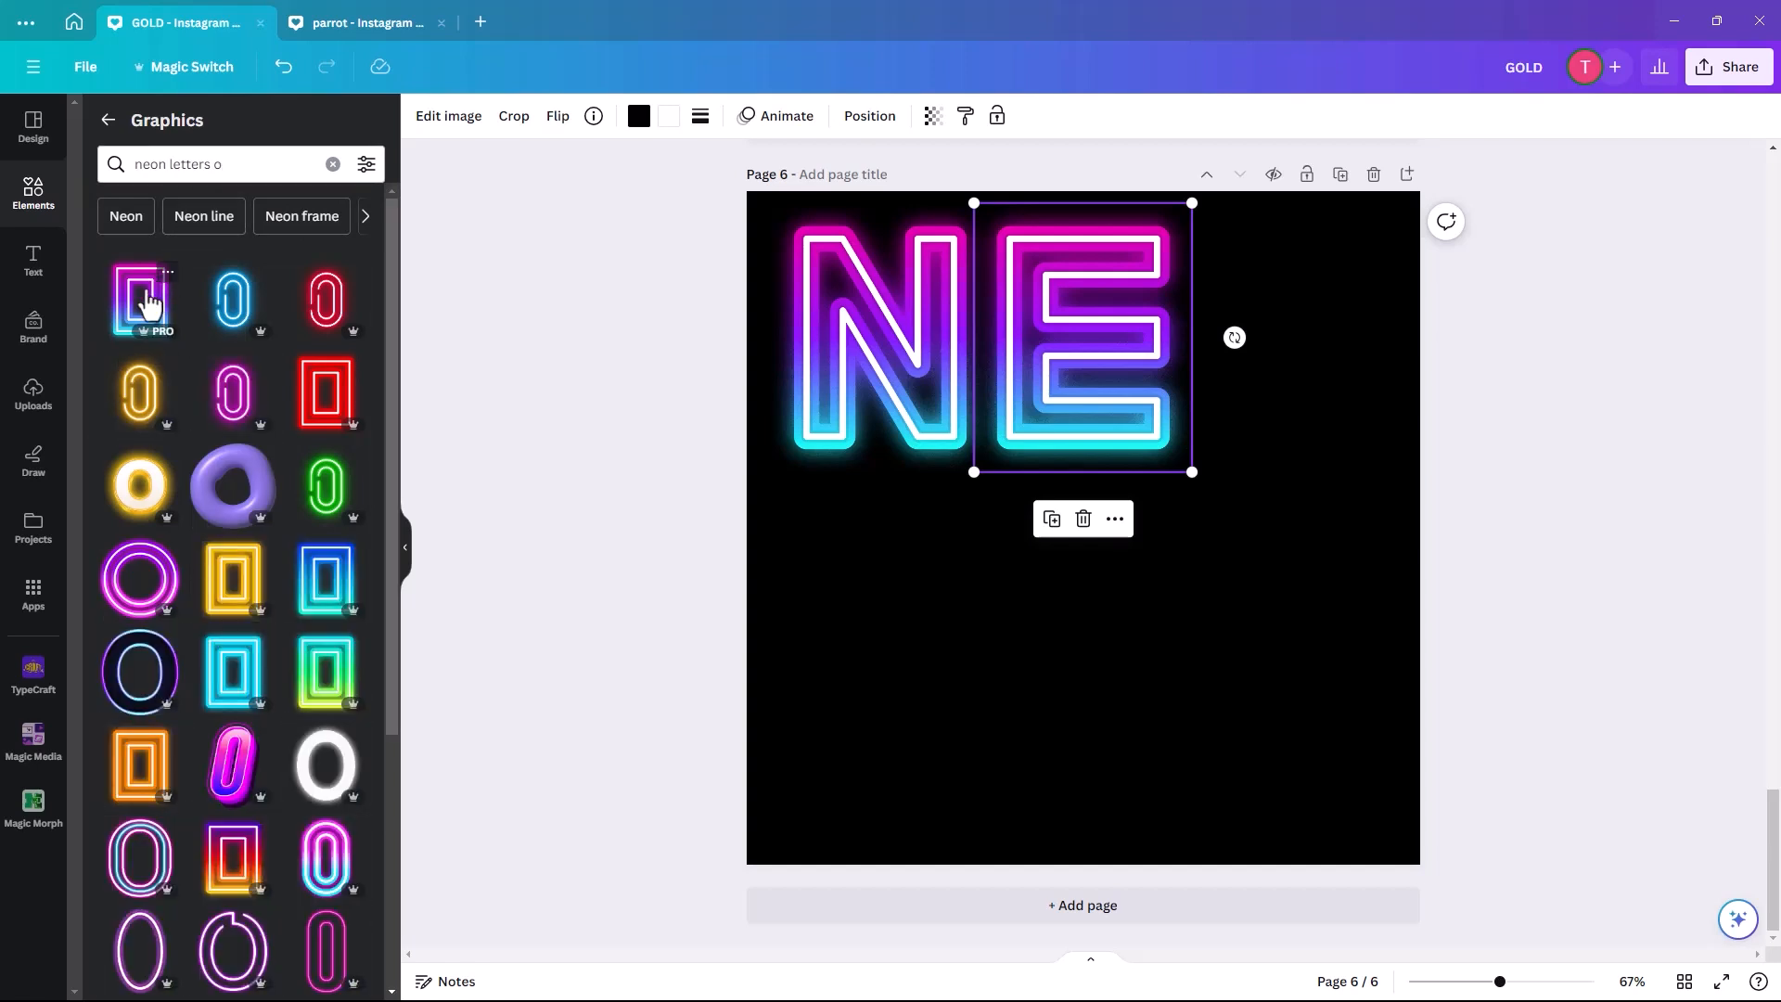
# Add the matching gradient neon O beside the E and shift the row of letters to the left.
pyautogui.click(148, 302)
pyautogui.moveTo(1085, 557); pyautogui.dragTo(1285, 359)
pyautogui.moveTo(684, 494); pyautogui.dragTo(1322, 376)
pyautogui.moveTo(1285, 378); pyautogui.dragTo(1100, 383)
# Move the neon N slightly closer to the E.
pyautogui.click(638, 342)
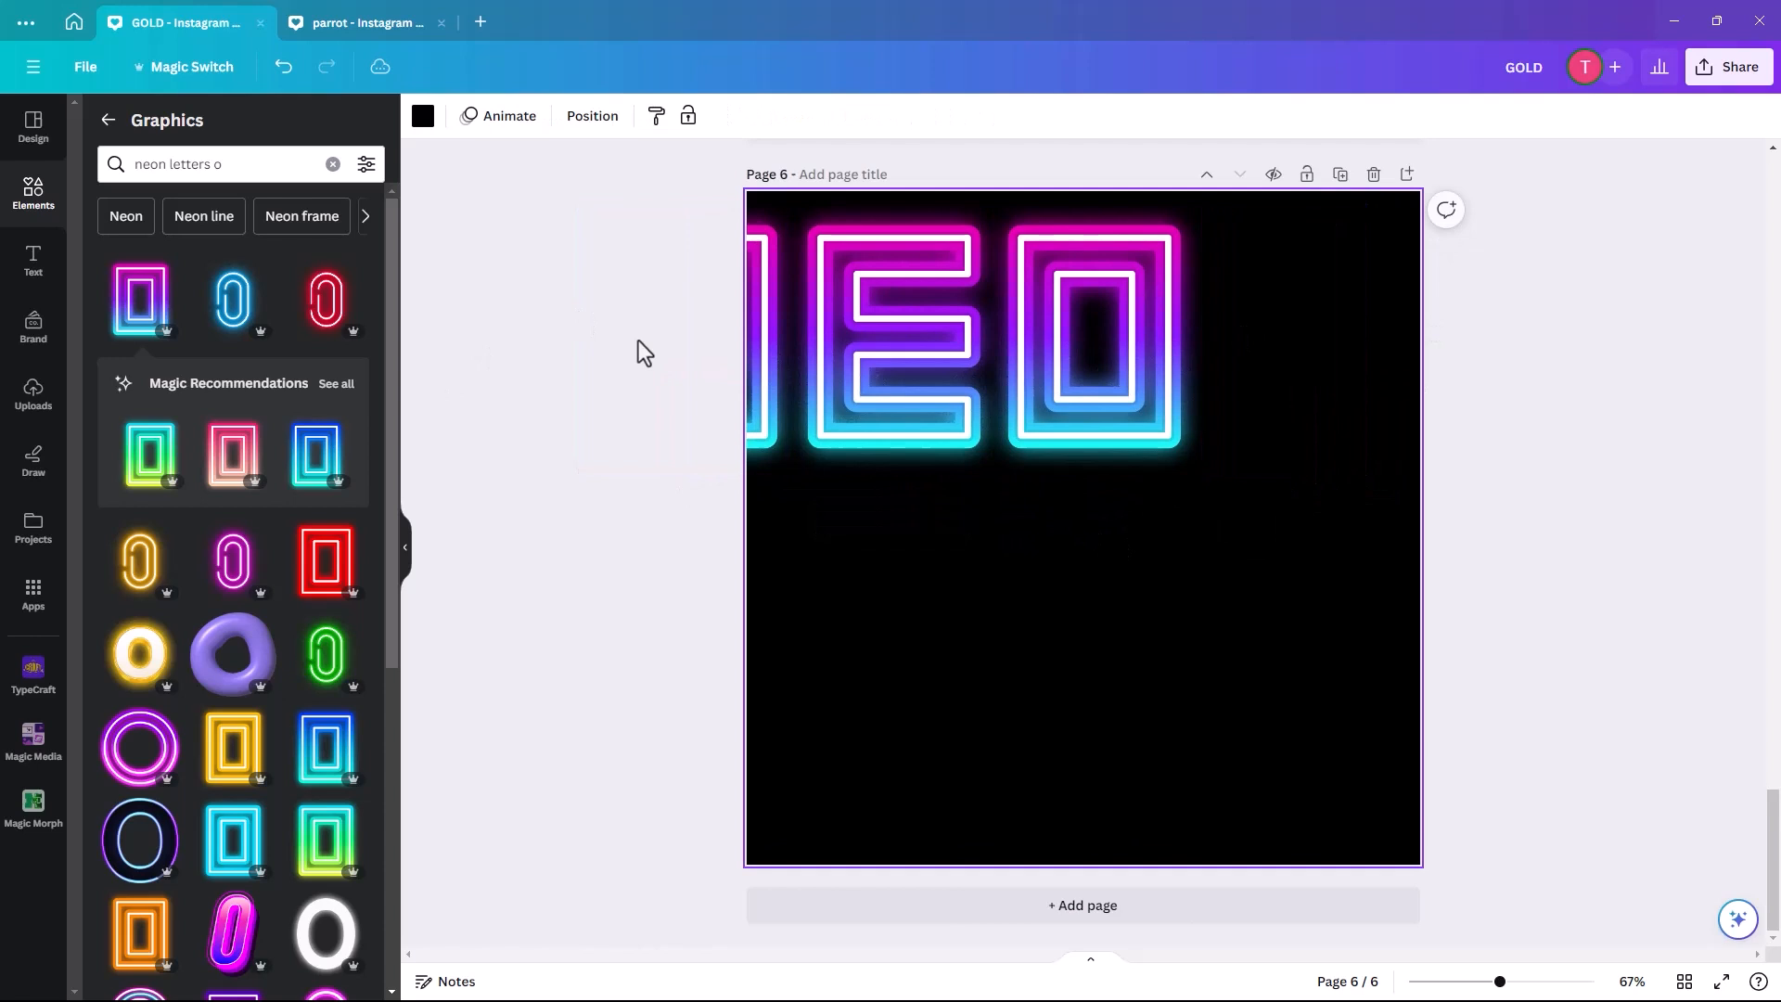
pyautogui.click(759, 374)
pyautogui.click(661, 518)
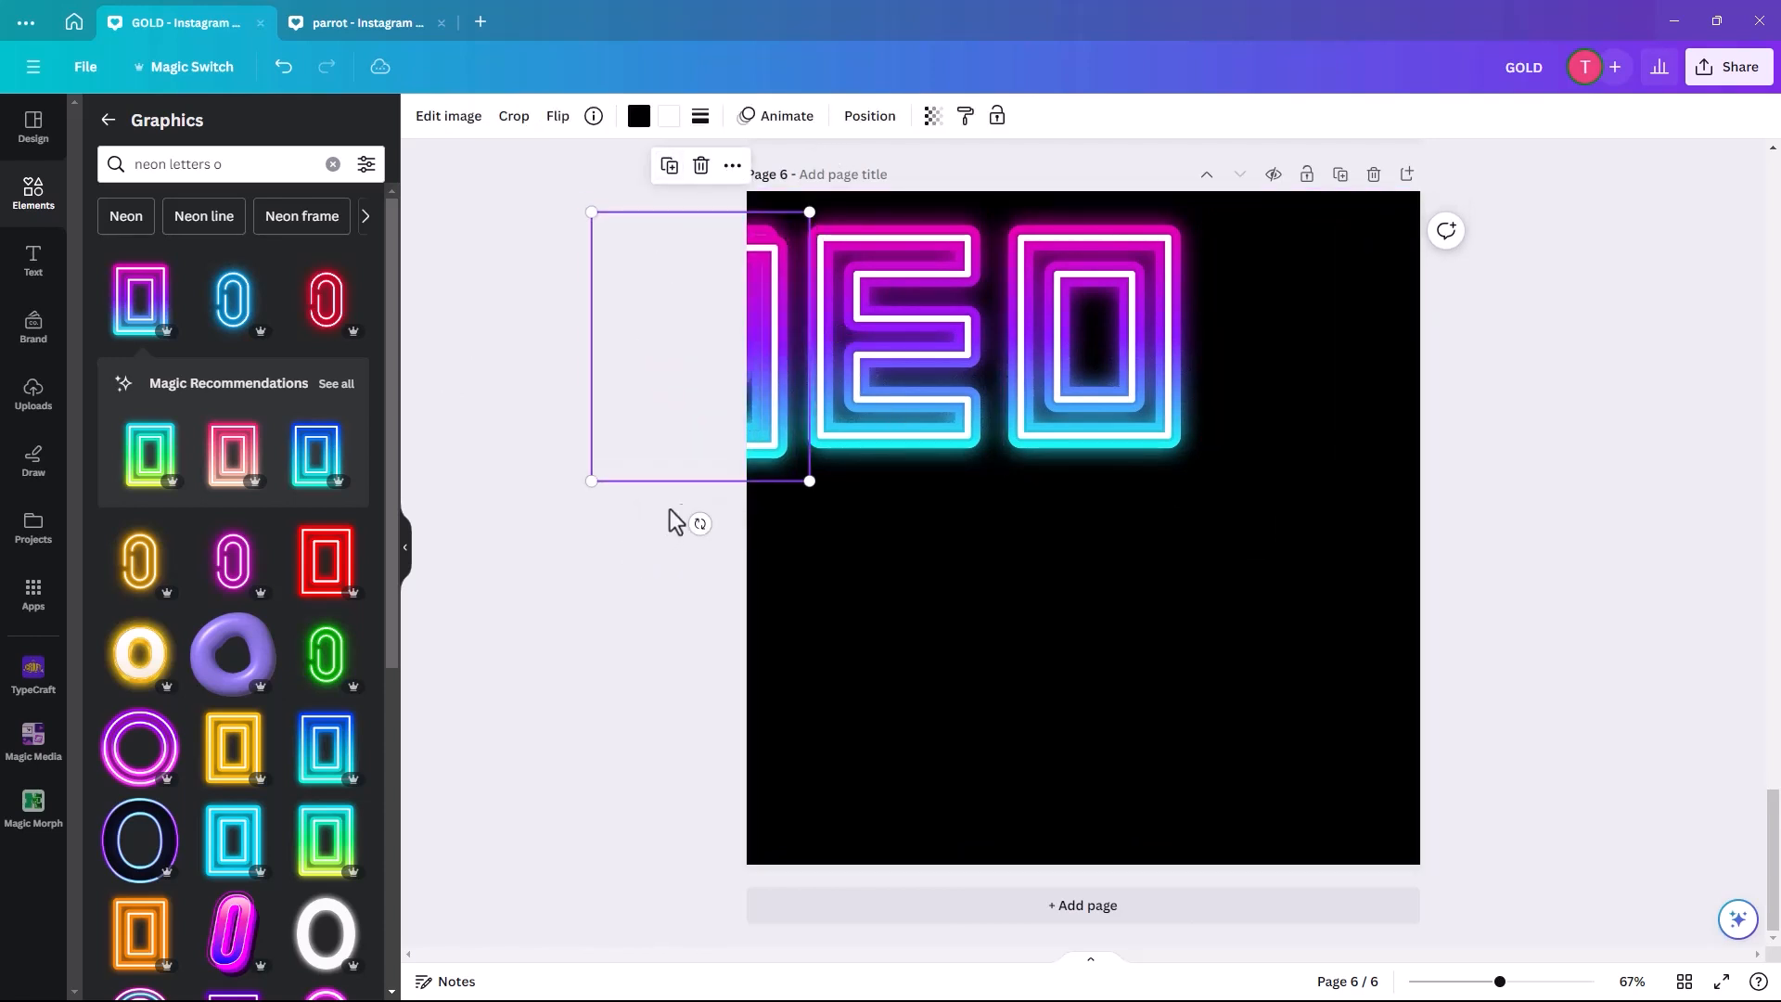
# Add a copy of the neon N after the O and scale the whole NEON word down to fit across the upper part of the page.
pyautogui.moveTo(776, 444); pyautogui.dragTo(1364, 430)
pyautogui.moveTo(1344, 521); pyautogui.dragTo(653, 321)
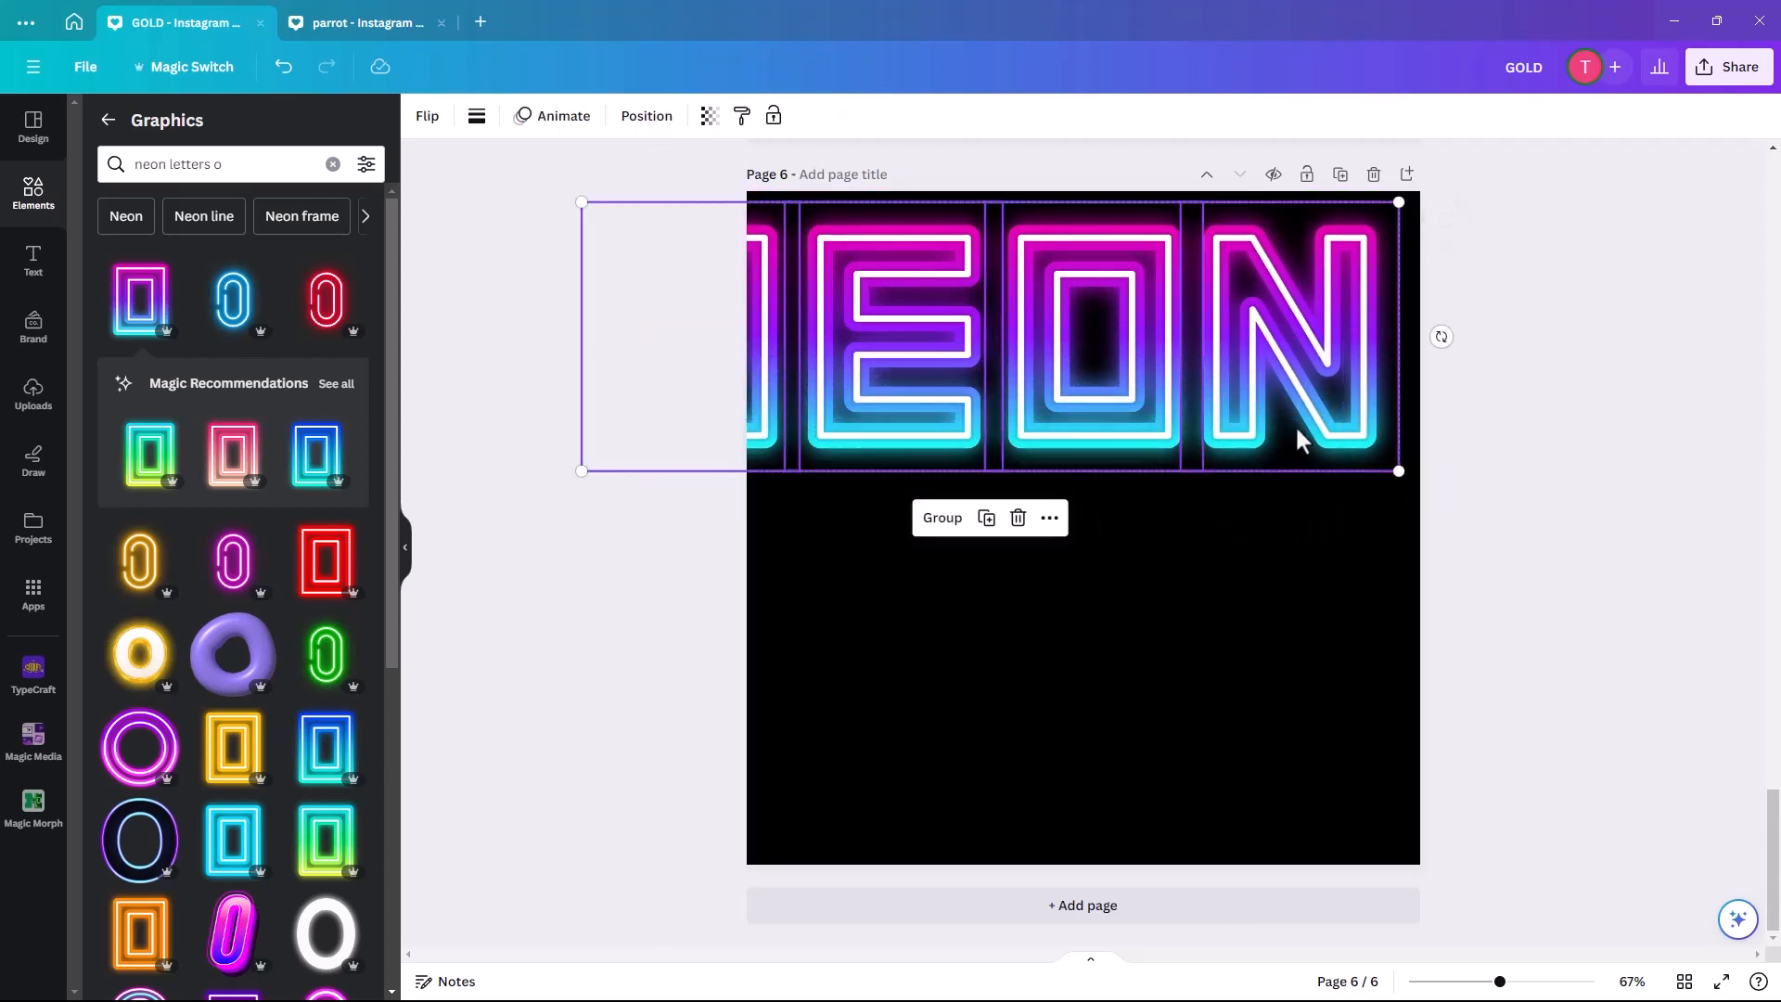
pyautogui.moveTo(1376, 451); pyautogui.dragTo(1196, 369)
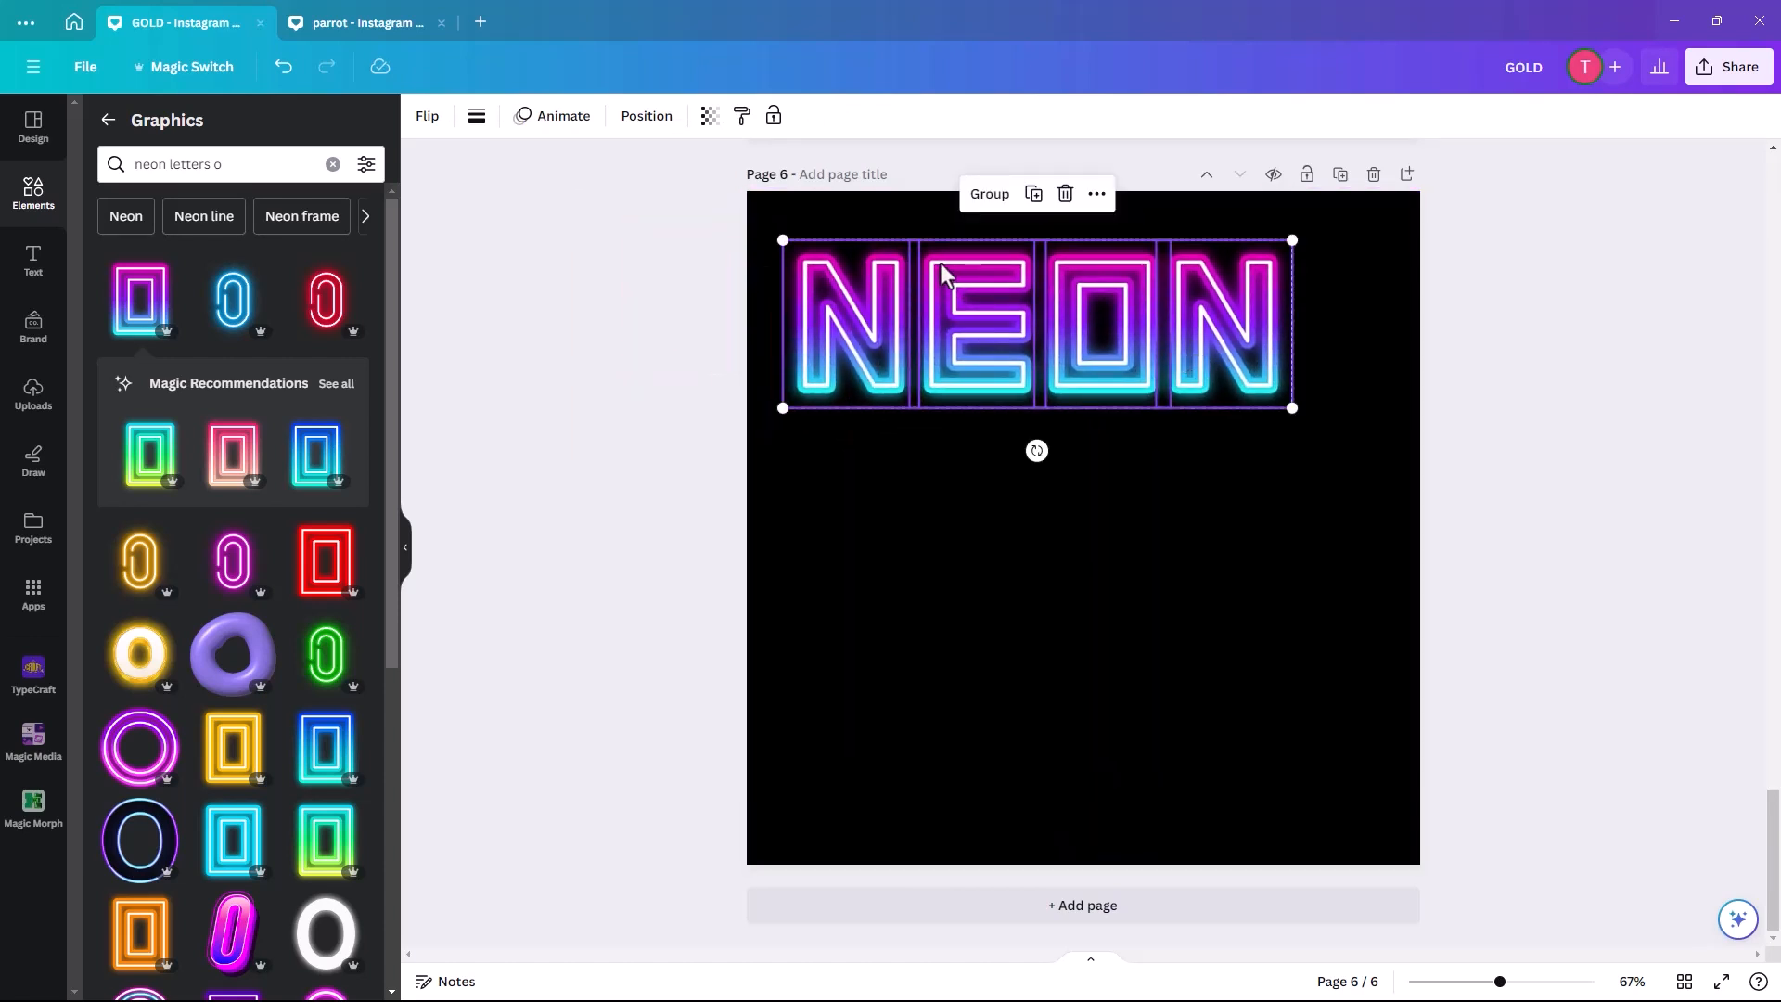
pyautogui.moveTo(1078, 367); pyautogui.dragTo(1104, 369)
pyautogui.click(985, 502)
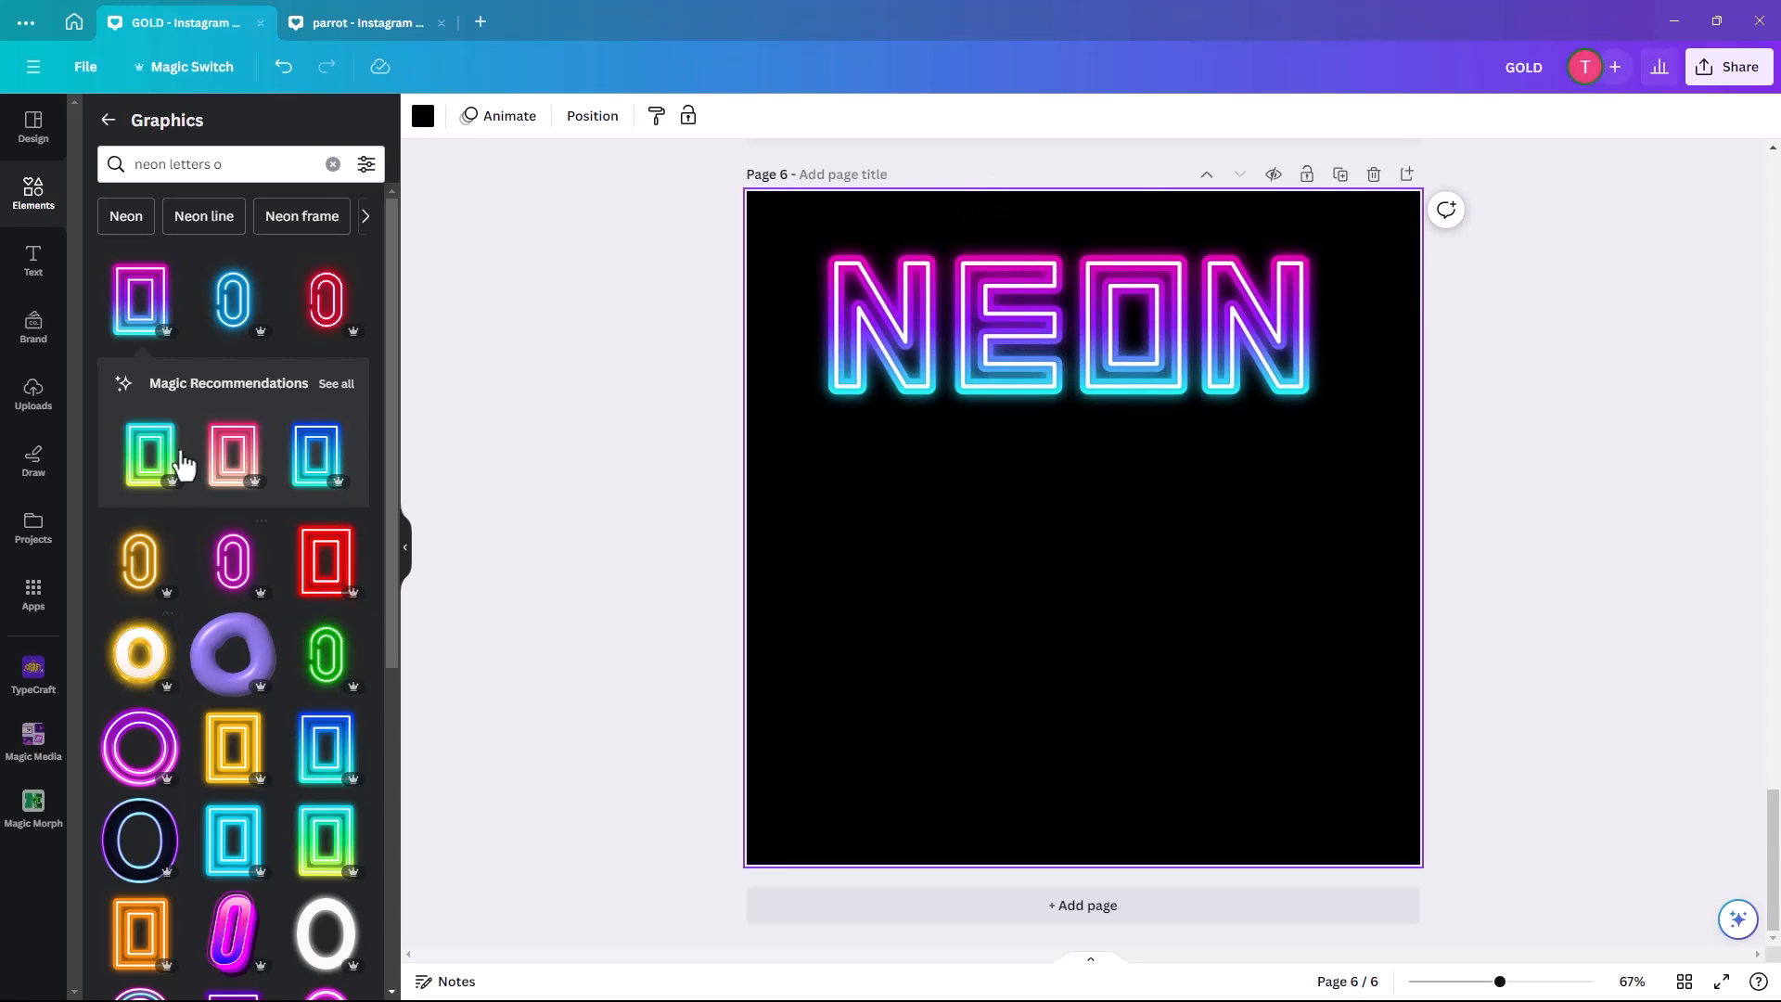
# Filter the "neon letters o" graphics to free items only and browse the available letters.
pyautogui.click(366, 168)
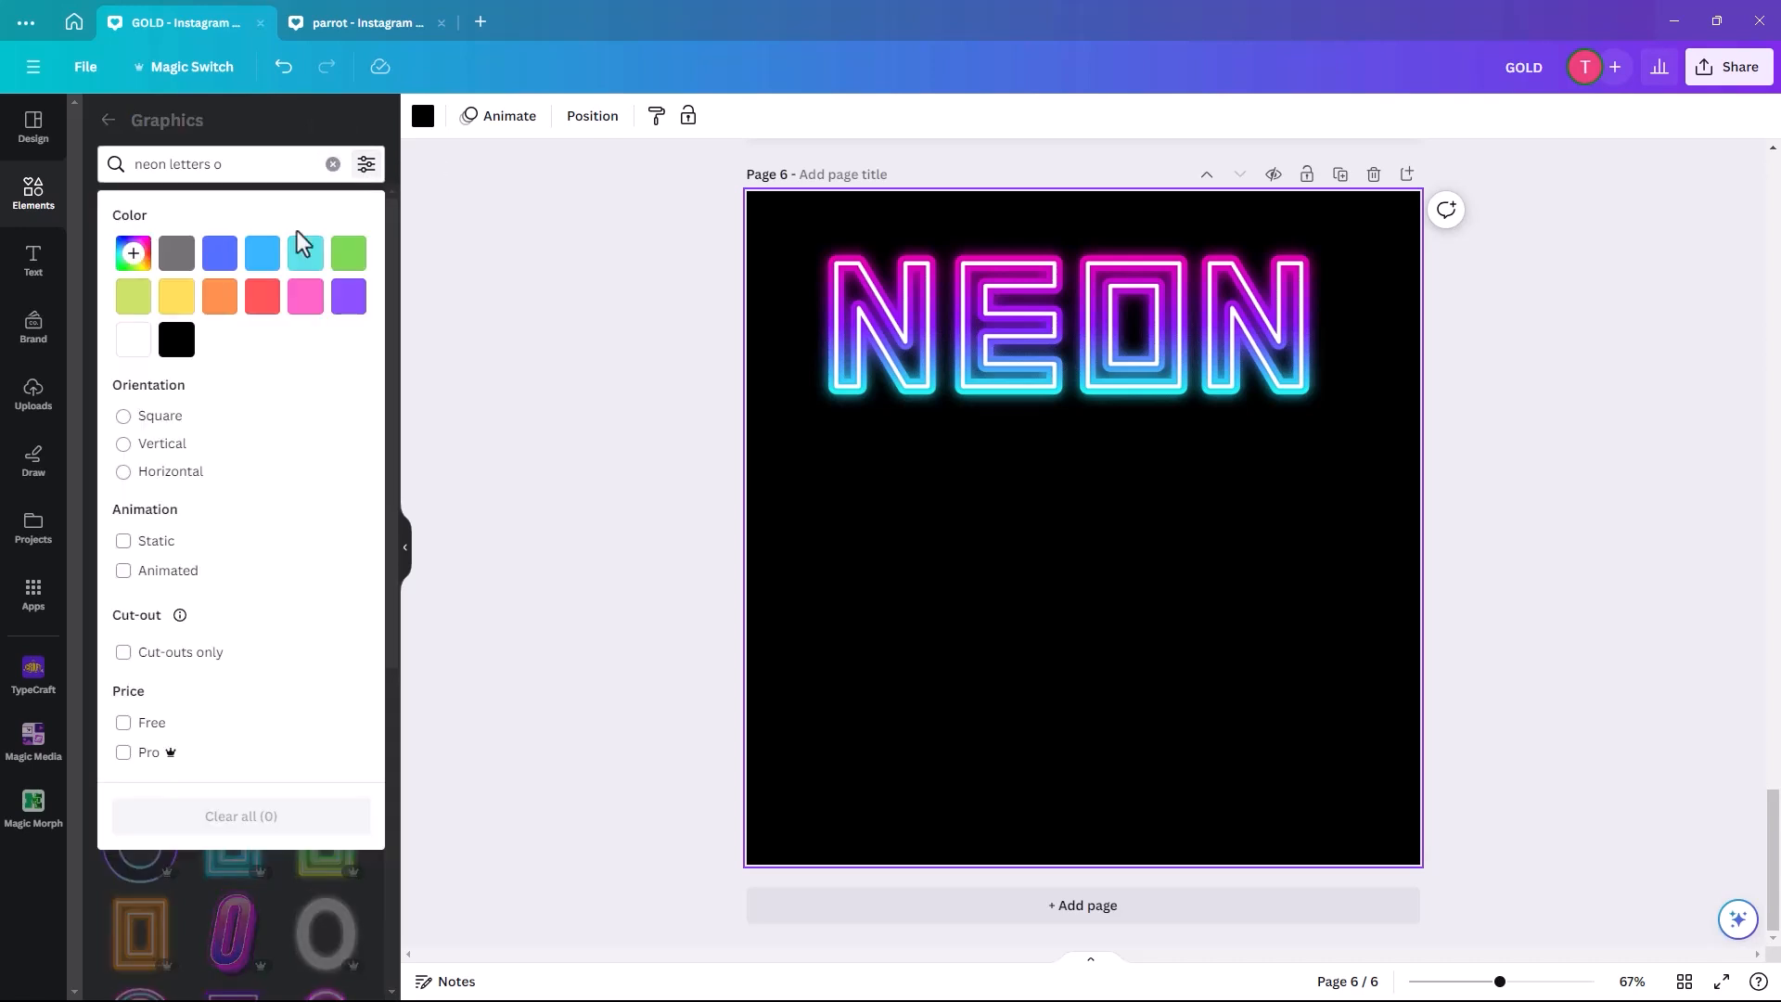
pyautogui.click(124, 726)
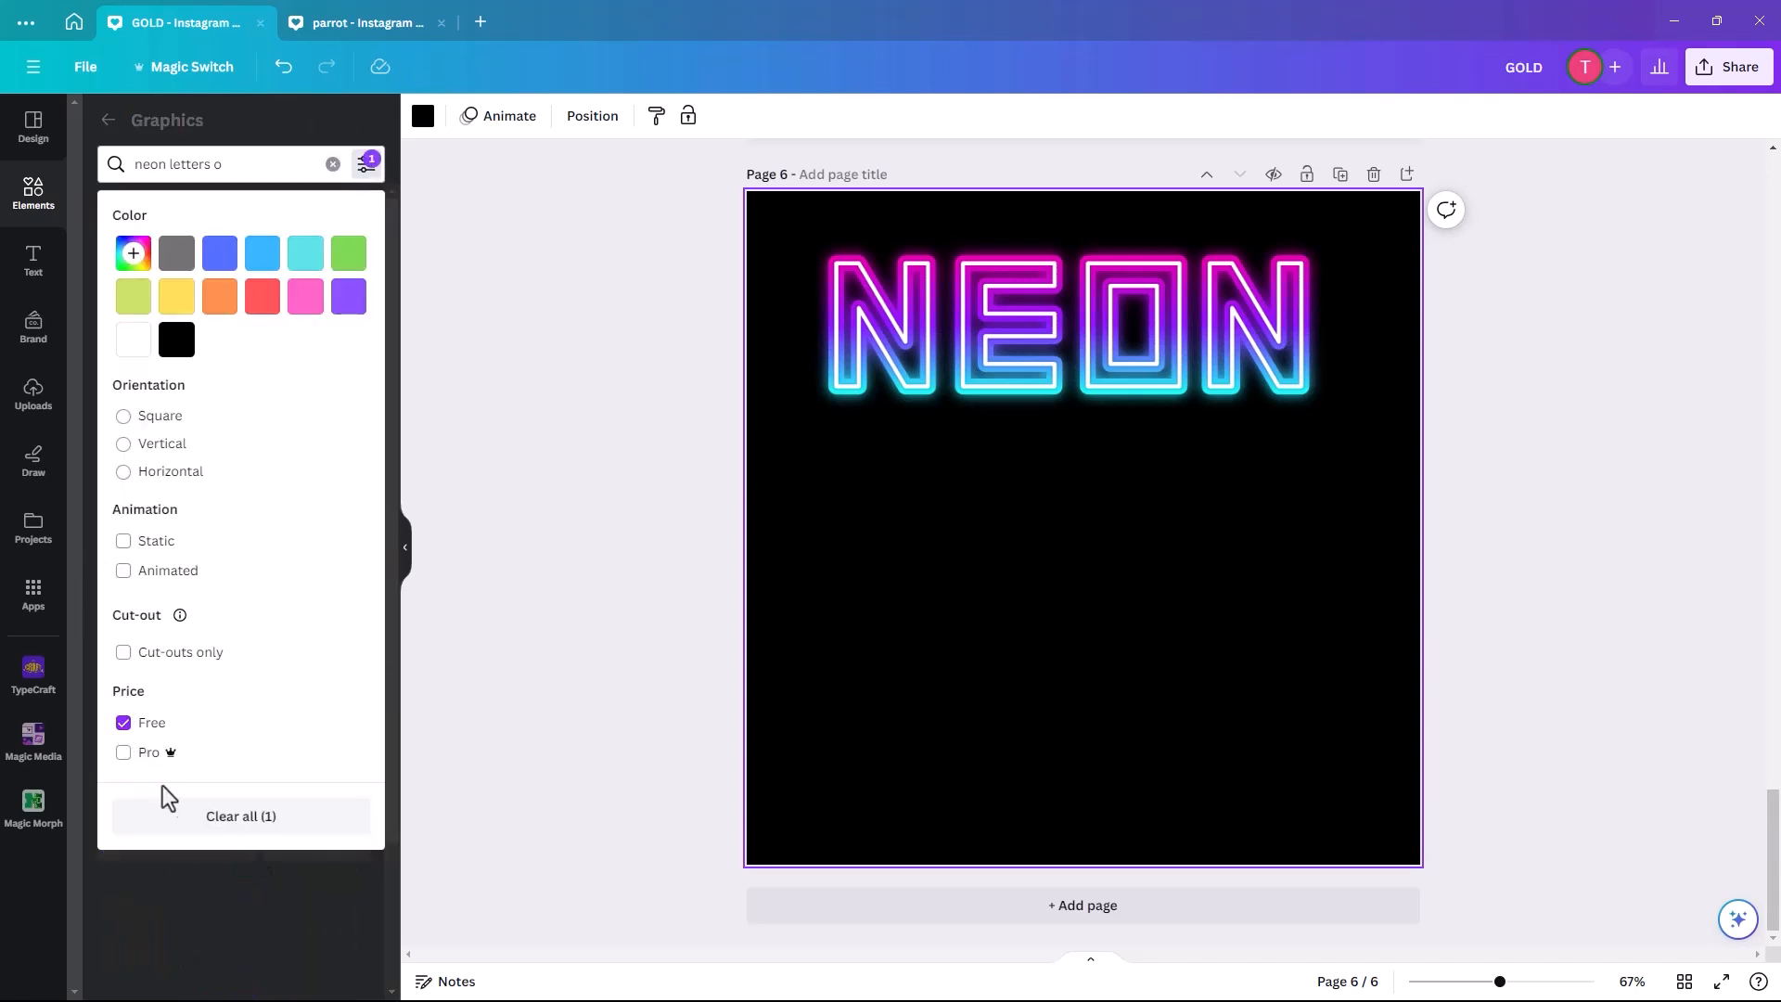
pyautogui.click(212, 822)
pyautogui.click(124, 723)
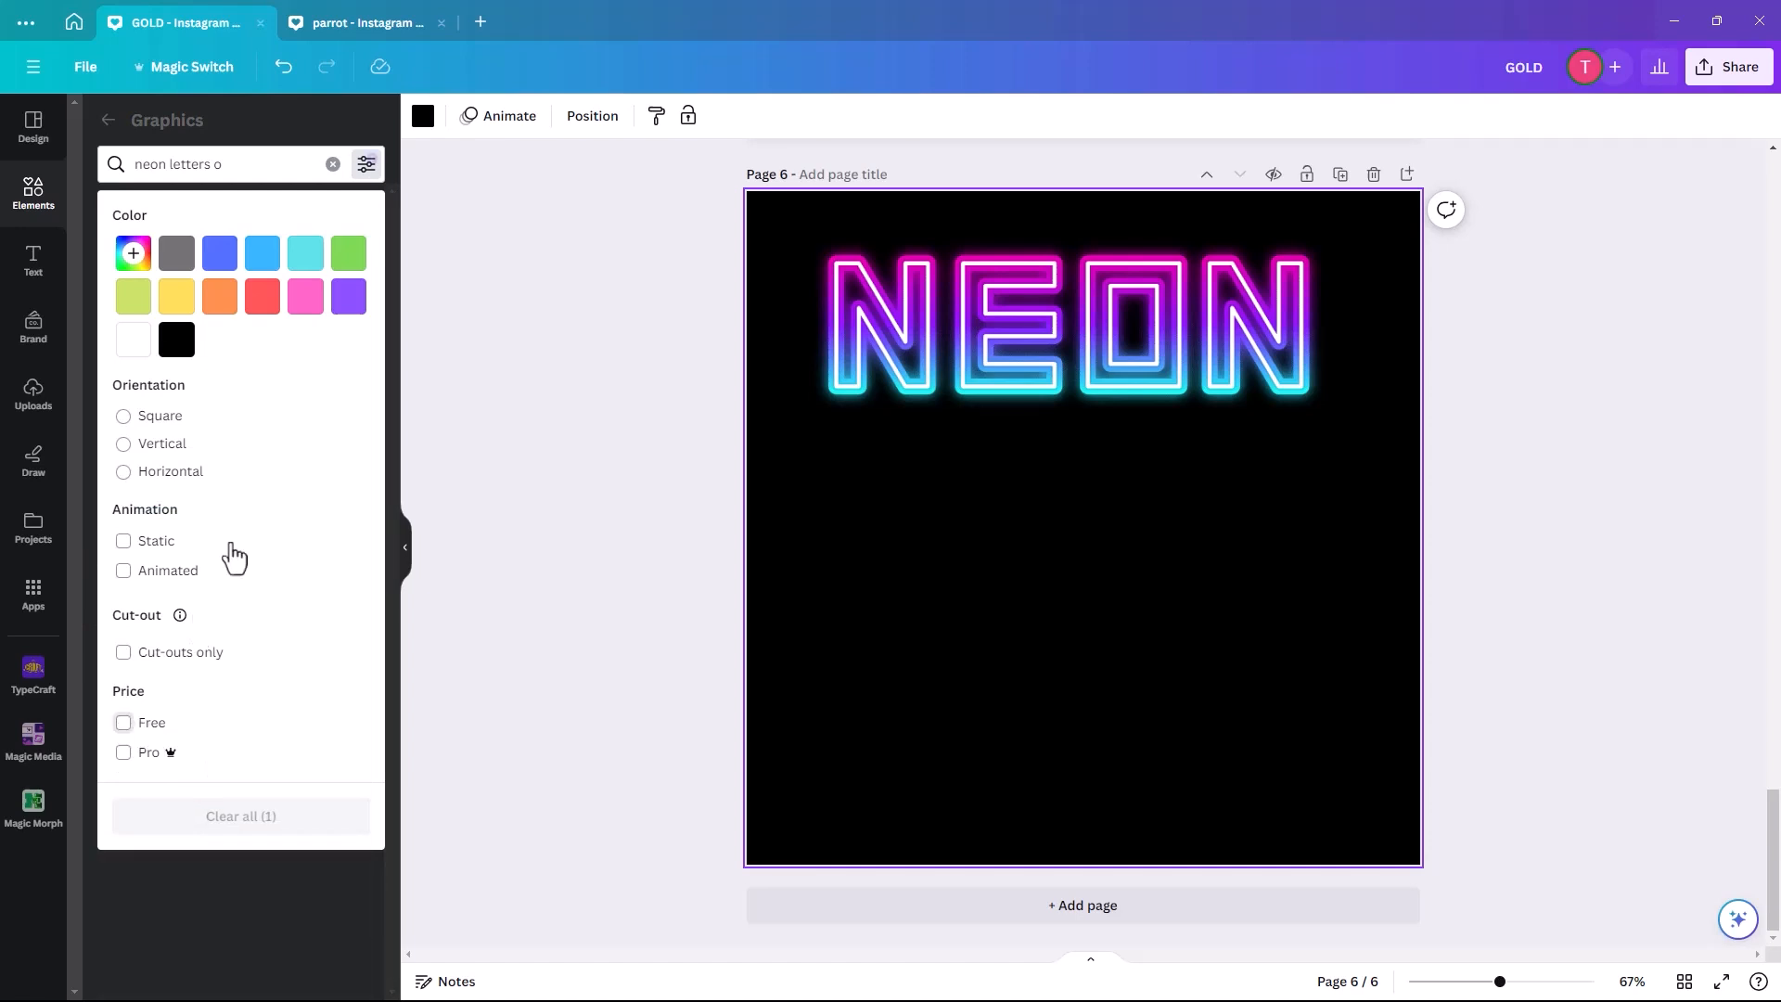
pyautogui.click(366, 167)
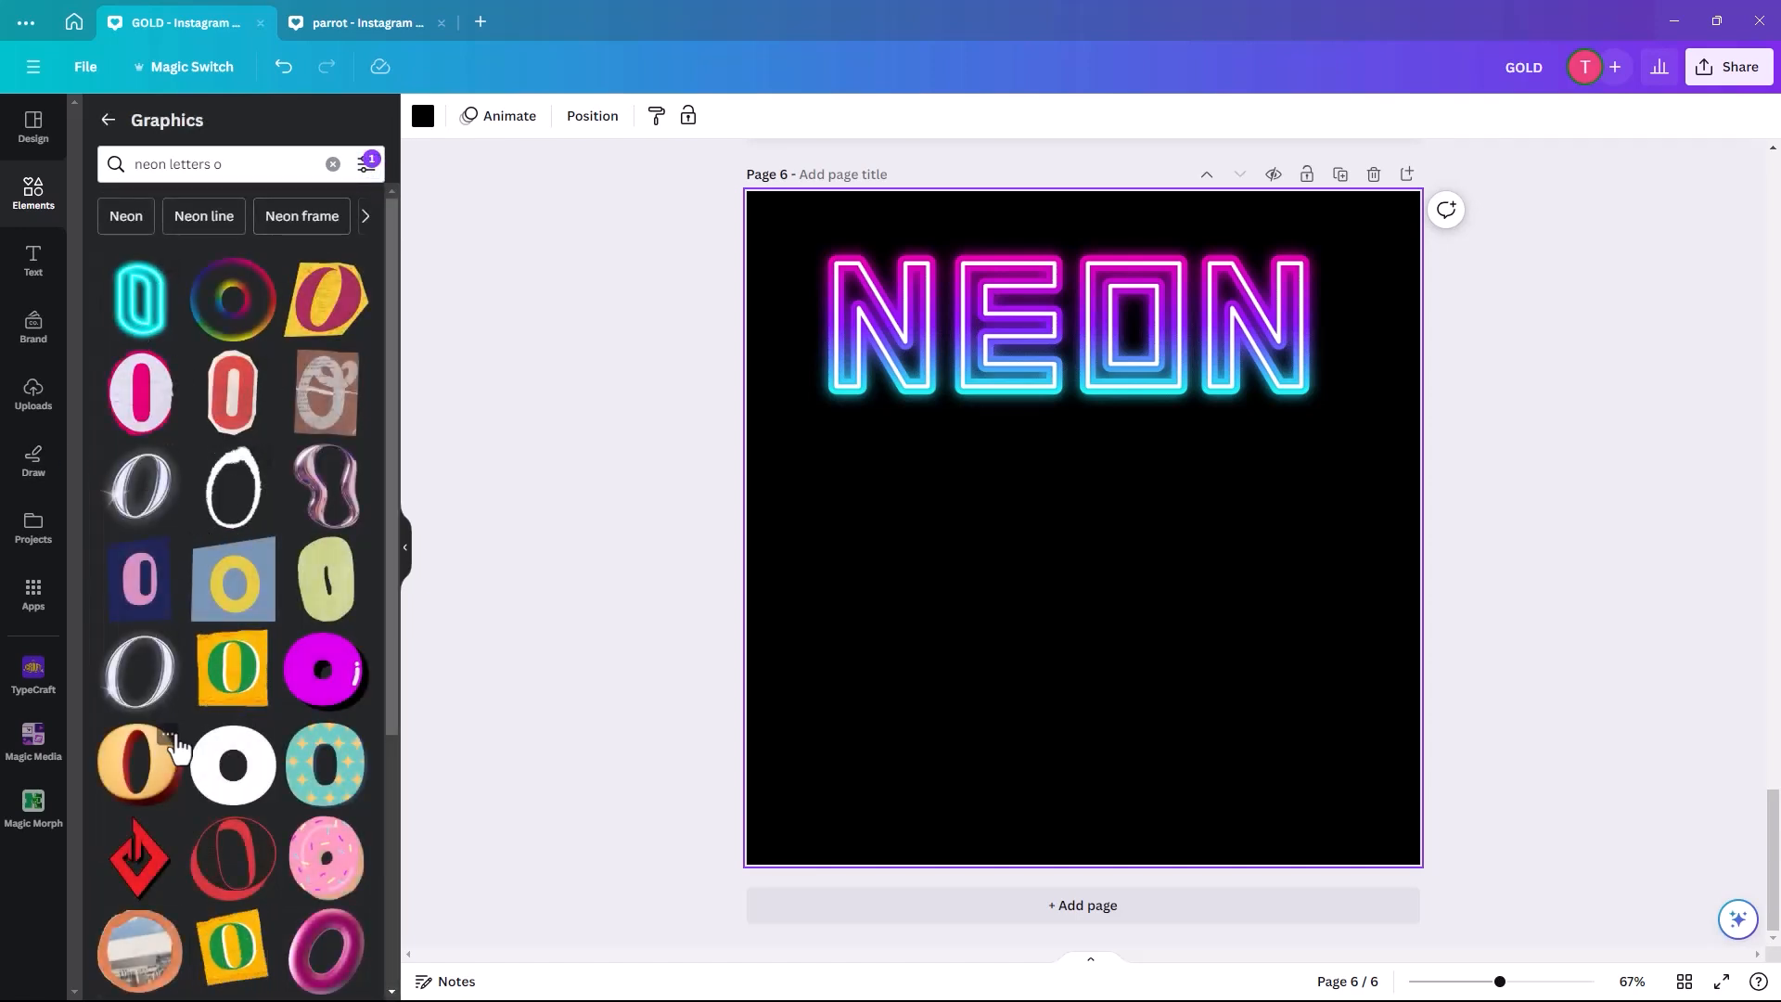
pyautogui.scroll(-4, 209, 680)
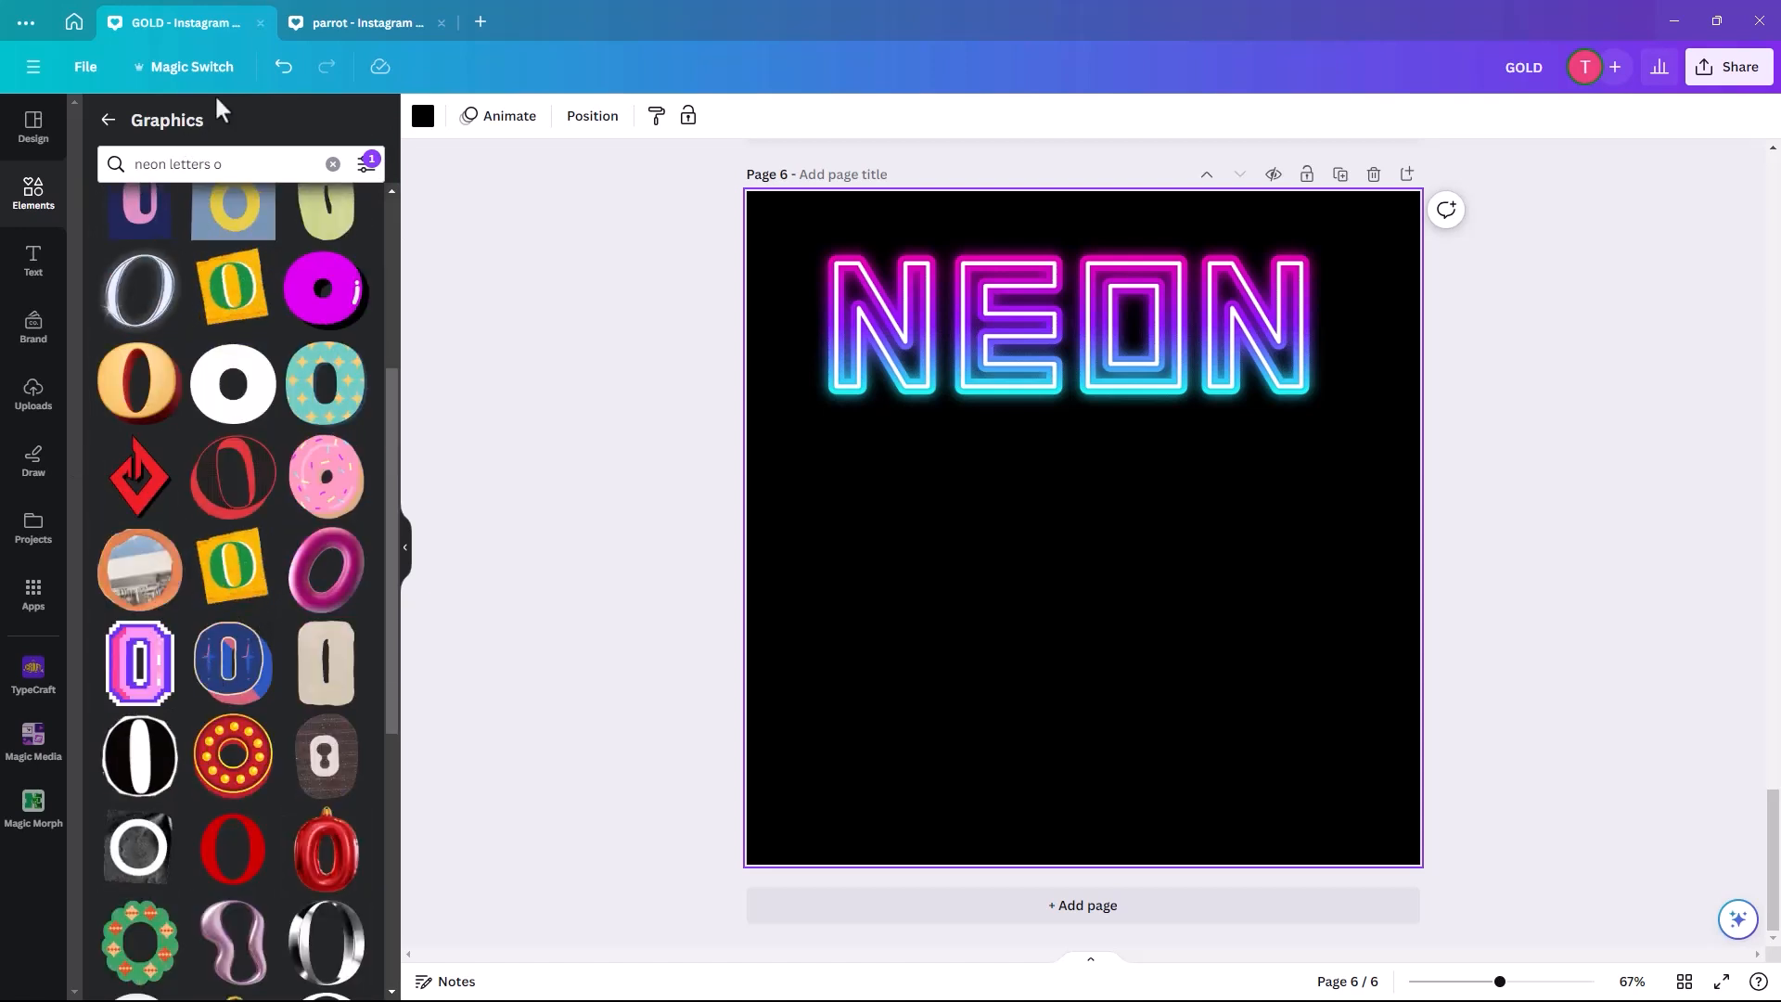
# Broaden the graphics search to "neon letters" and look through the free results for letters in matching styles.
pyautogui.click(226, 165)
pyautogui.press('BackSpace')
pyautogui.press('BackSpace')
pyautogui.press('Return')
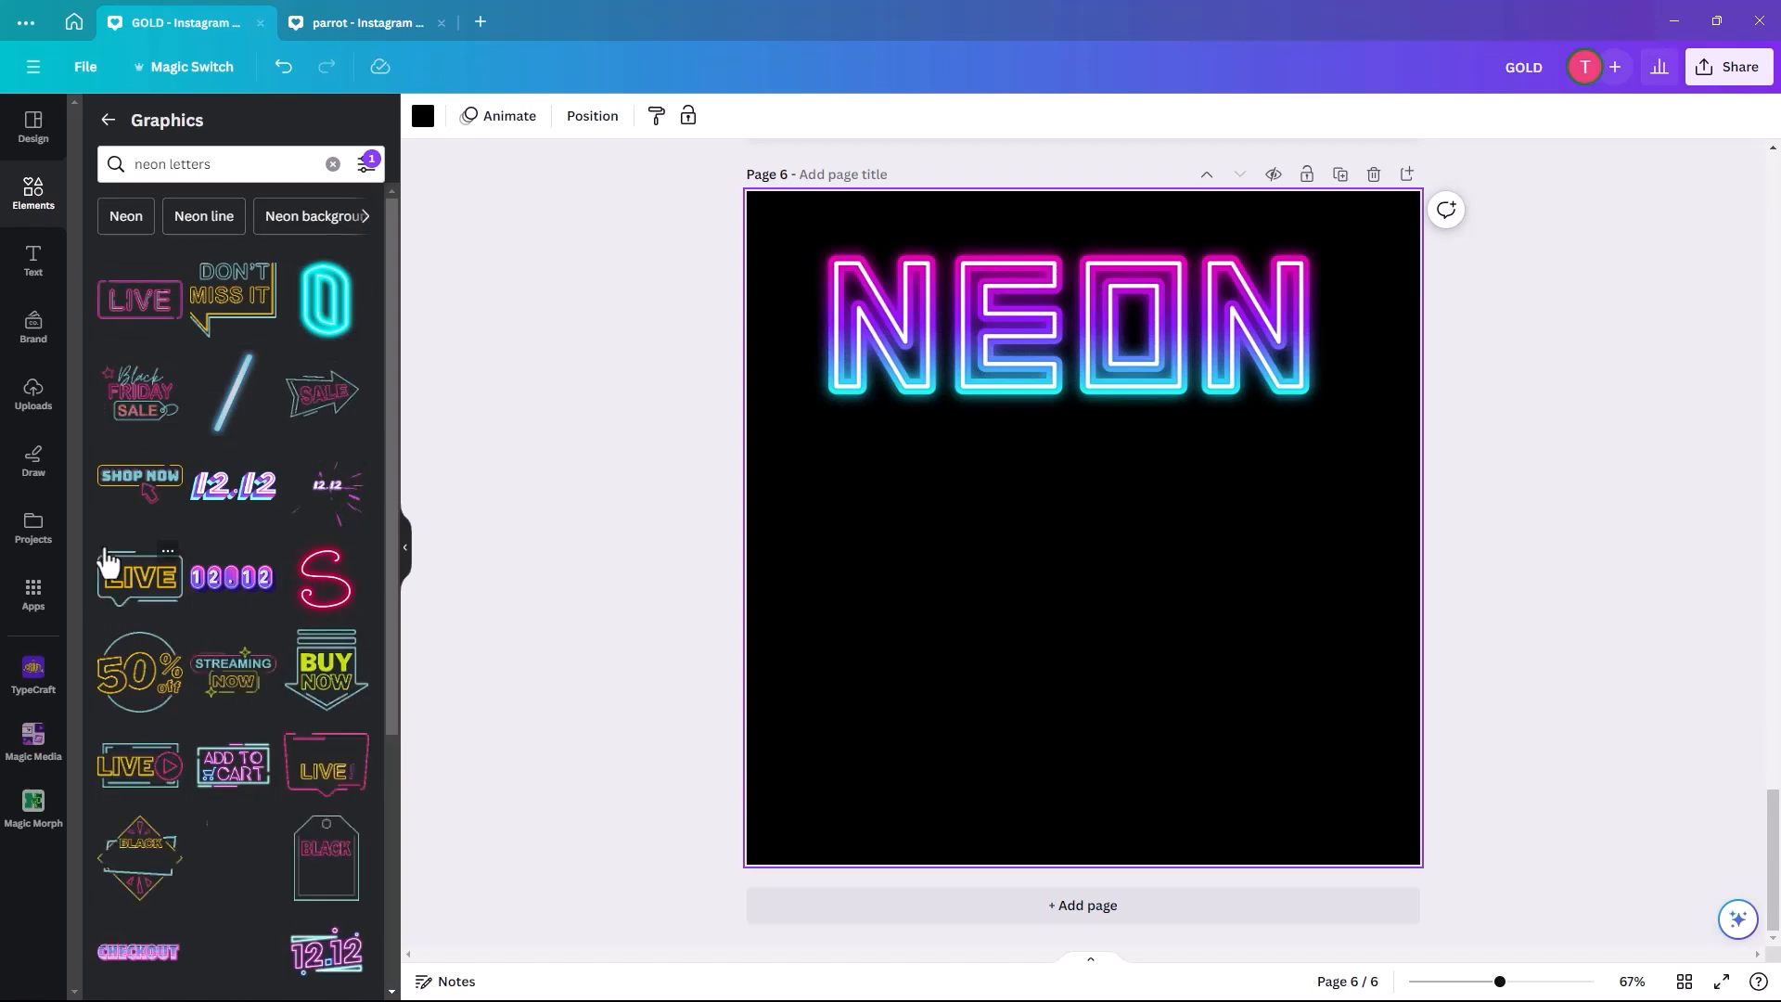
pyautogui.scroll(-15, 186, 608)
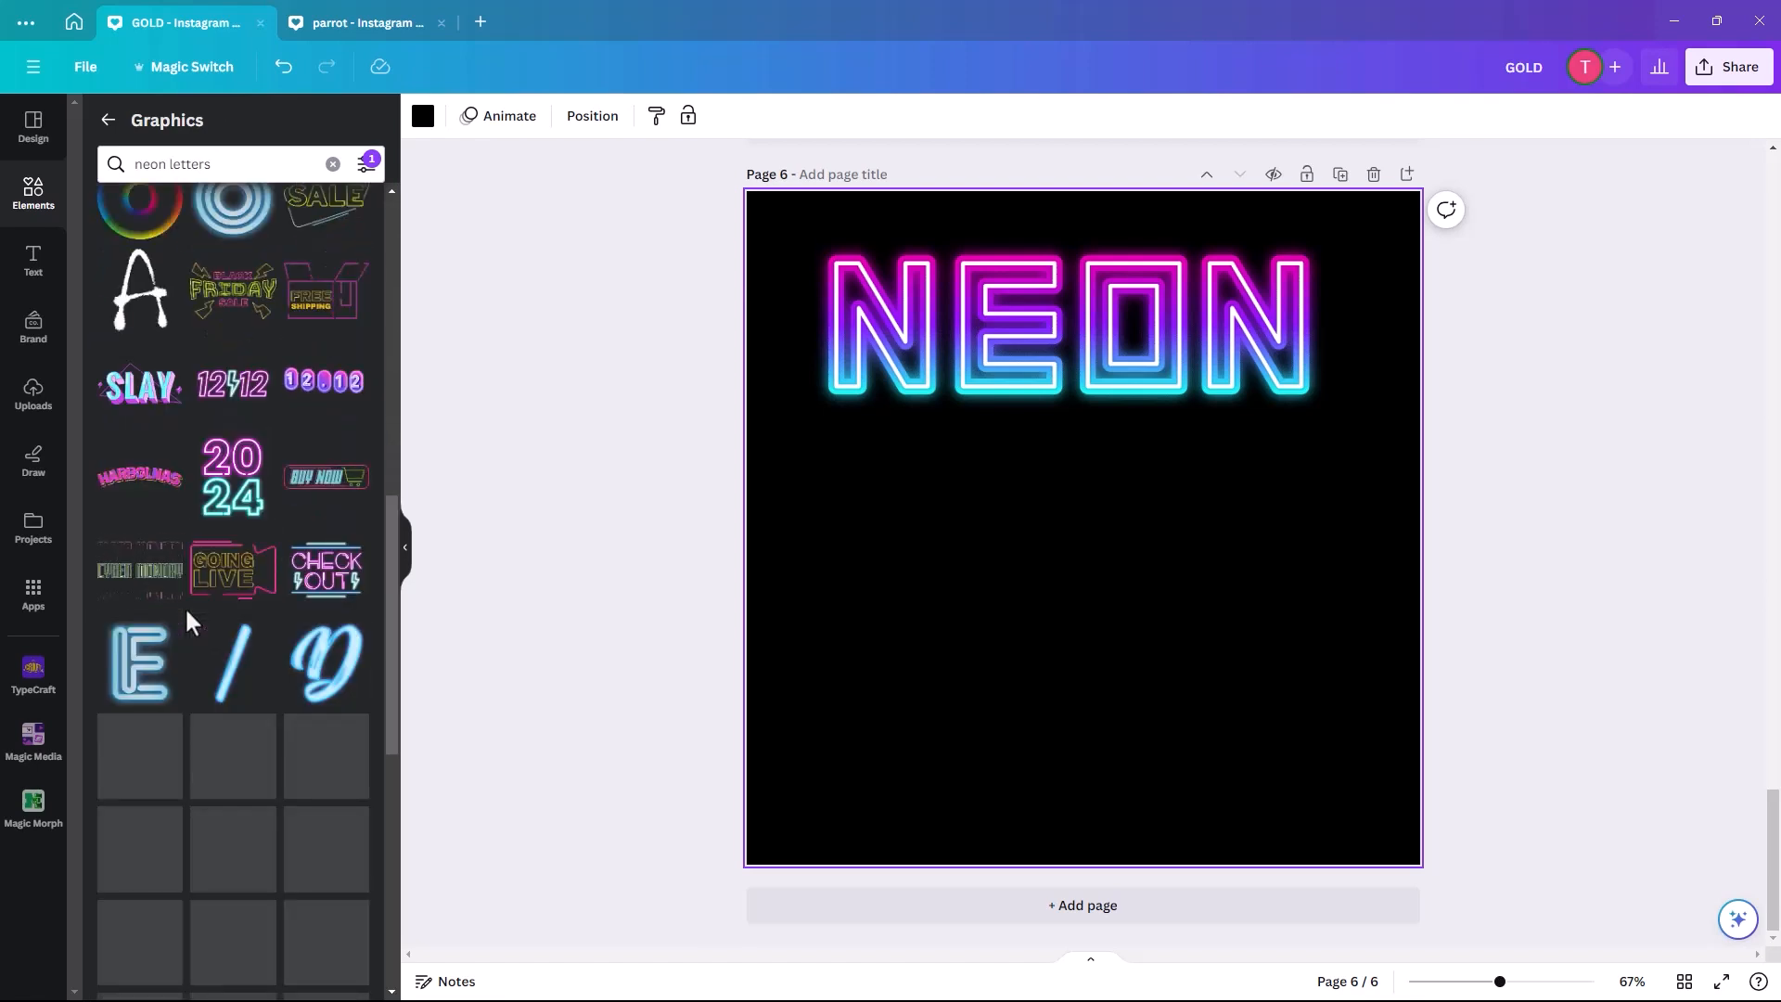
pyautogui.scroll(-3, 186, 605)
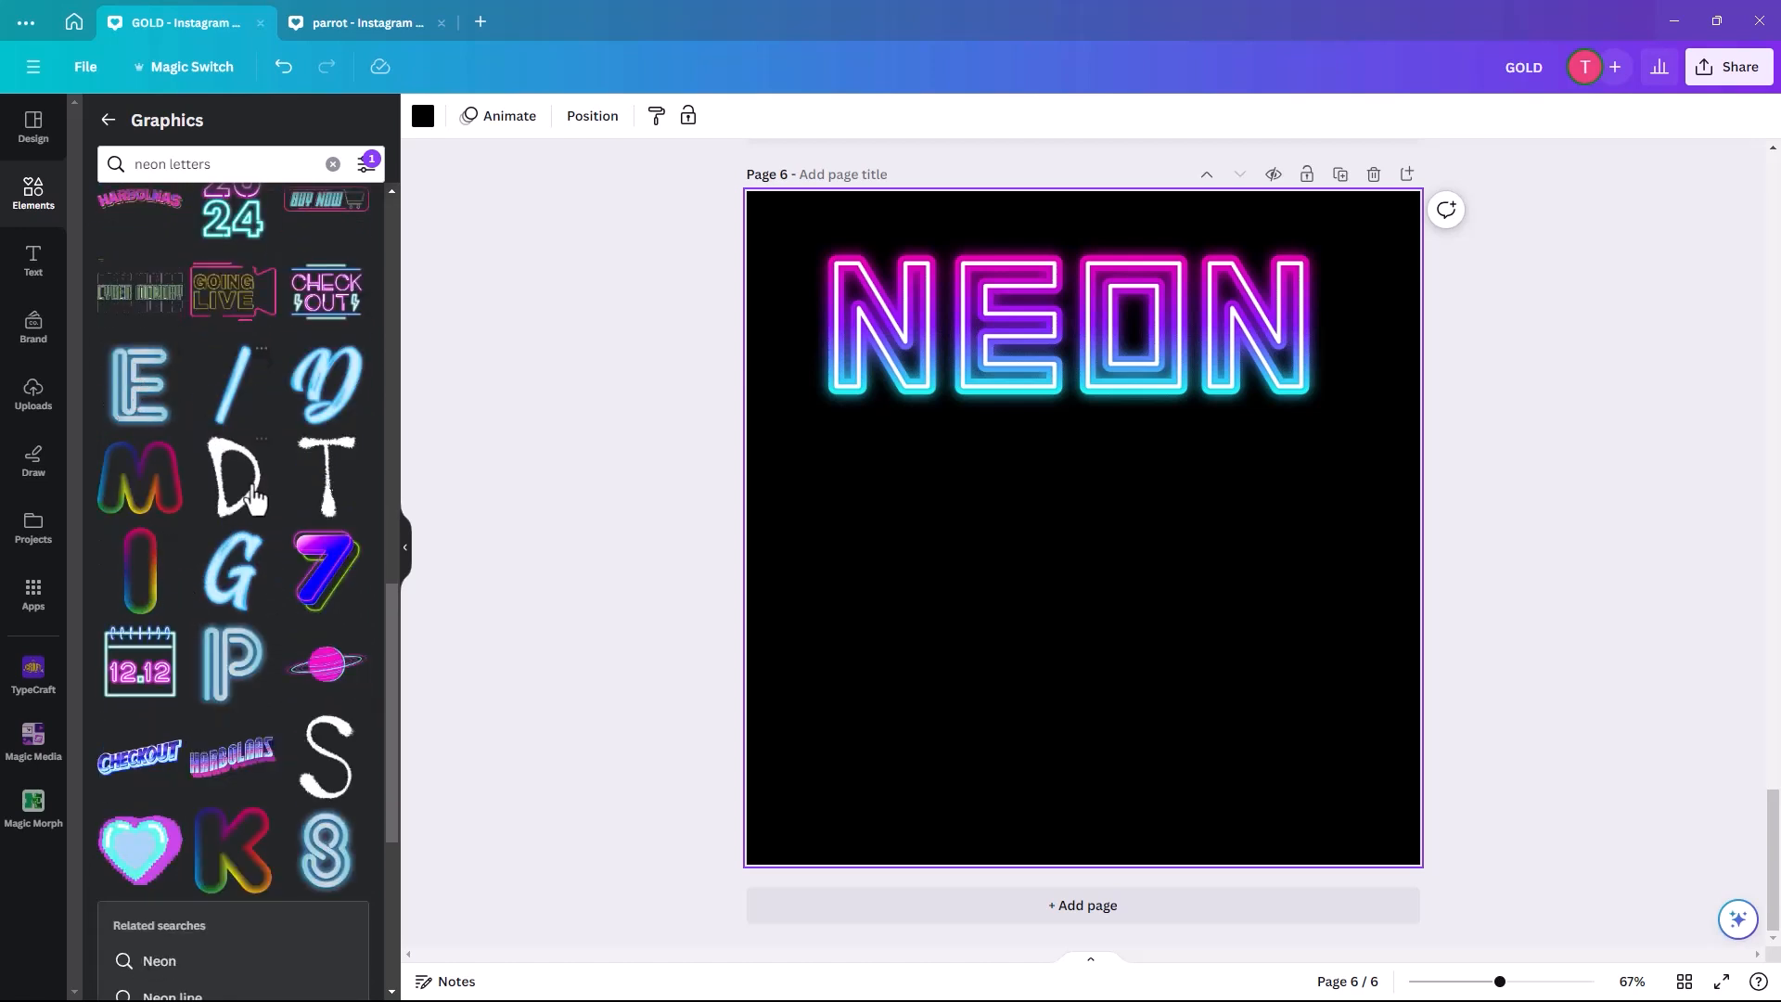
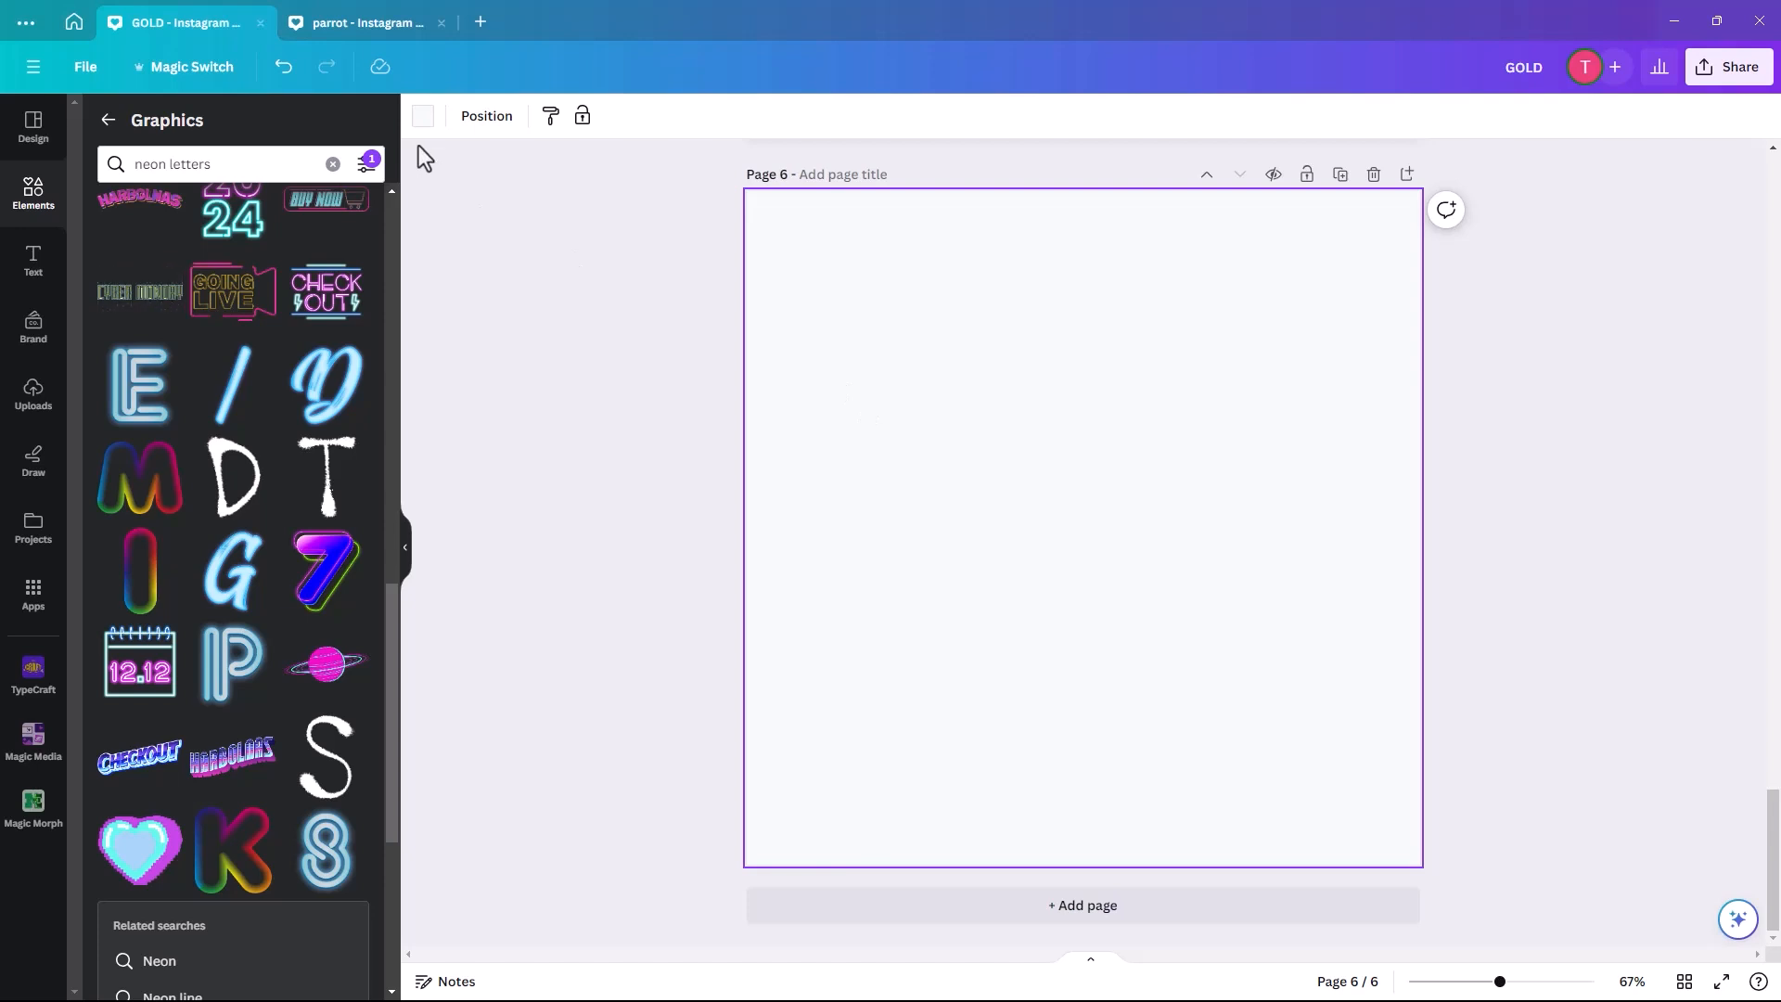
# Clear the "neon" font search and add a new text box to the blank page 6.
pyautogui.click(34, 269)
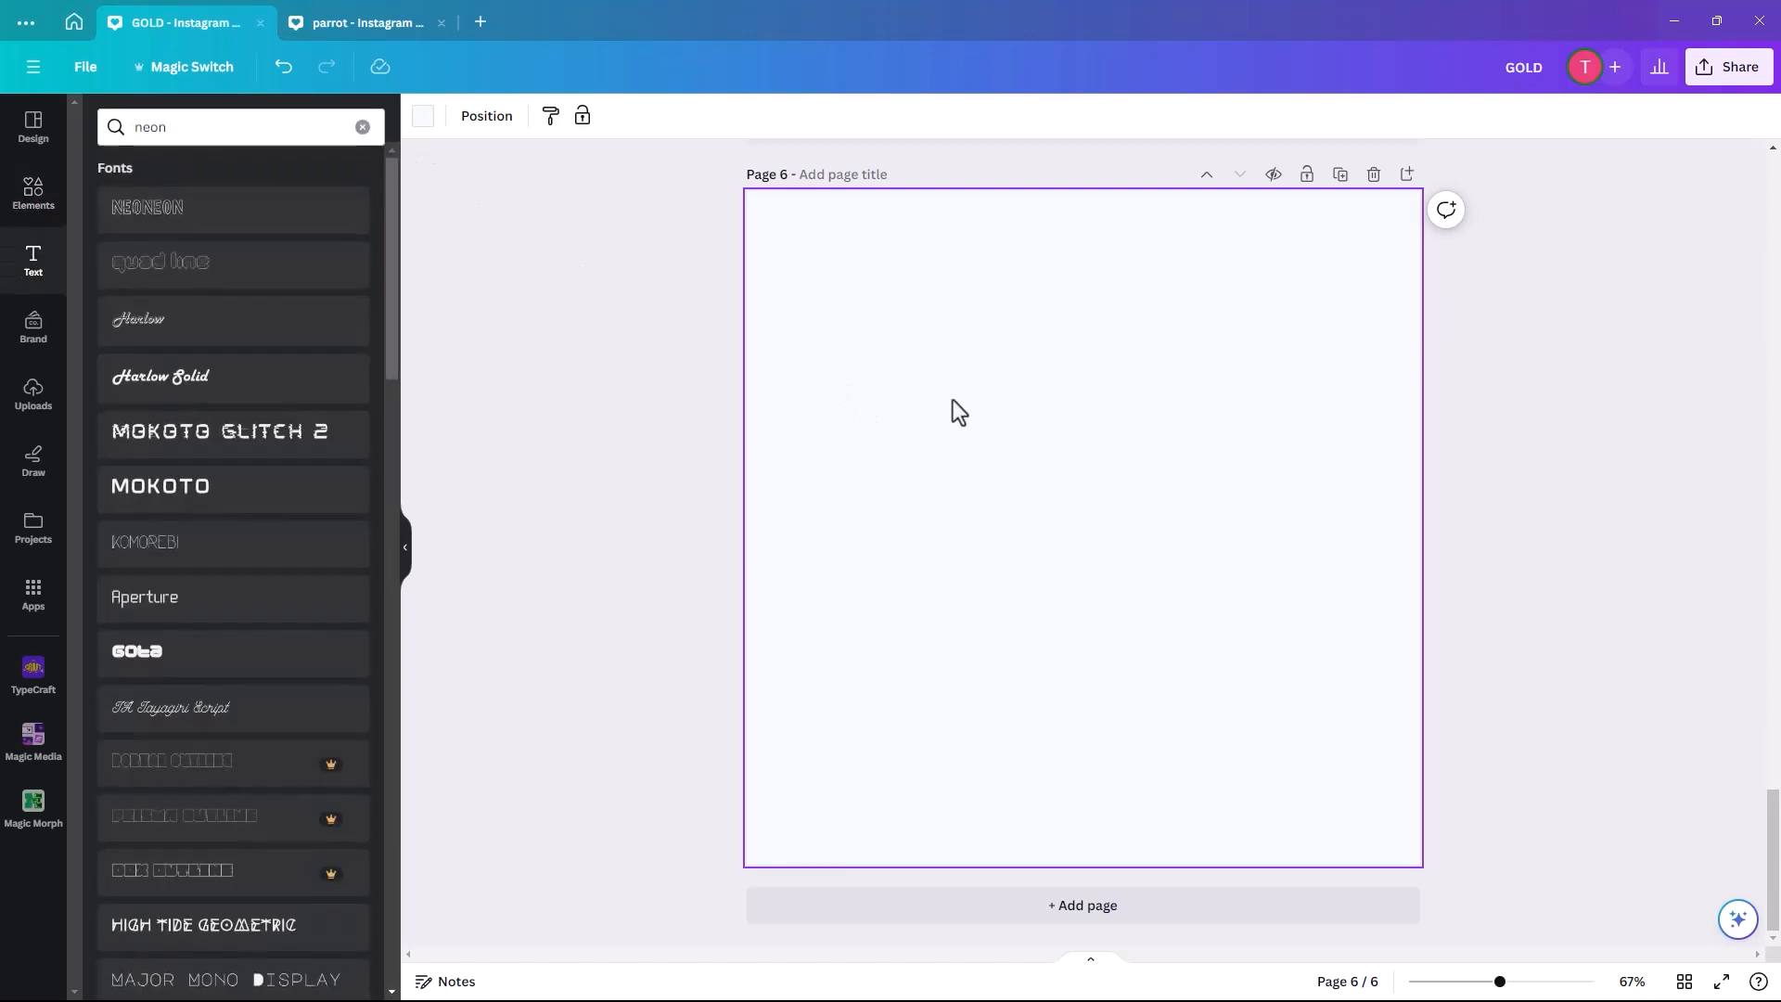
pyautogui.doubleClick(194, 125)
pyautogui.press('BackSpace')
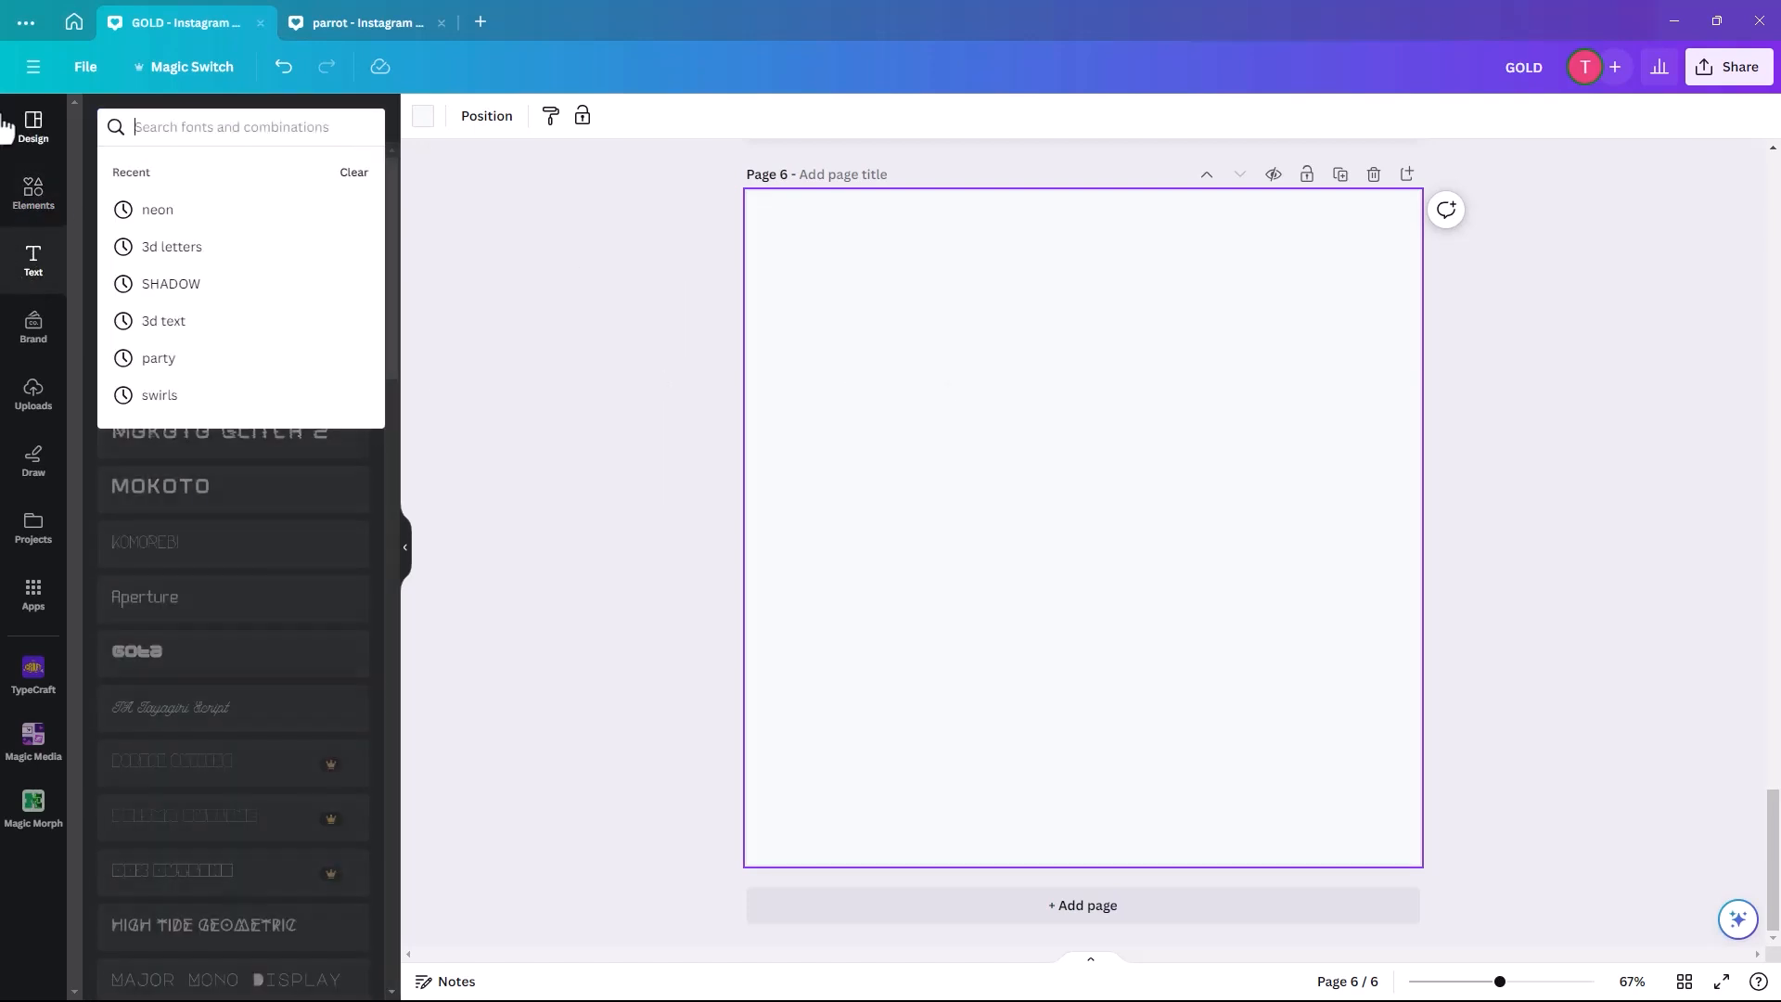
pyautogui.click(35, 265)
pyautogui.click(196, 184)
# Search the fonts for "an" and set the new text to Anton.
pyautogui.click(536, 130)
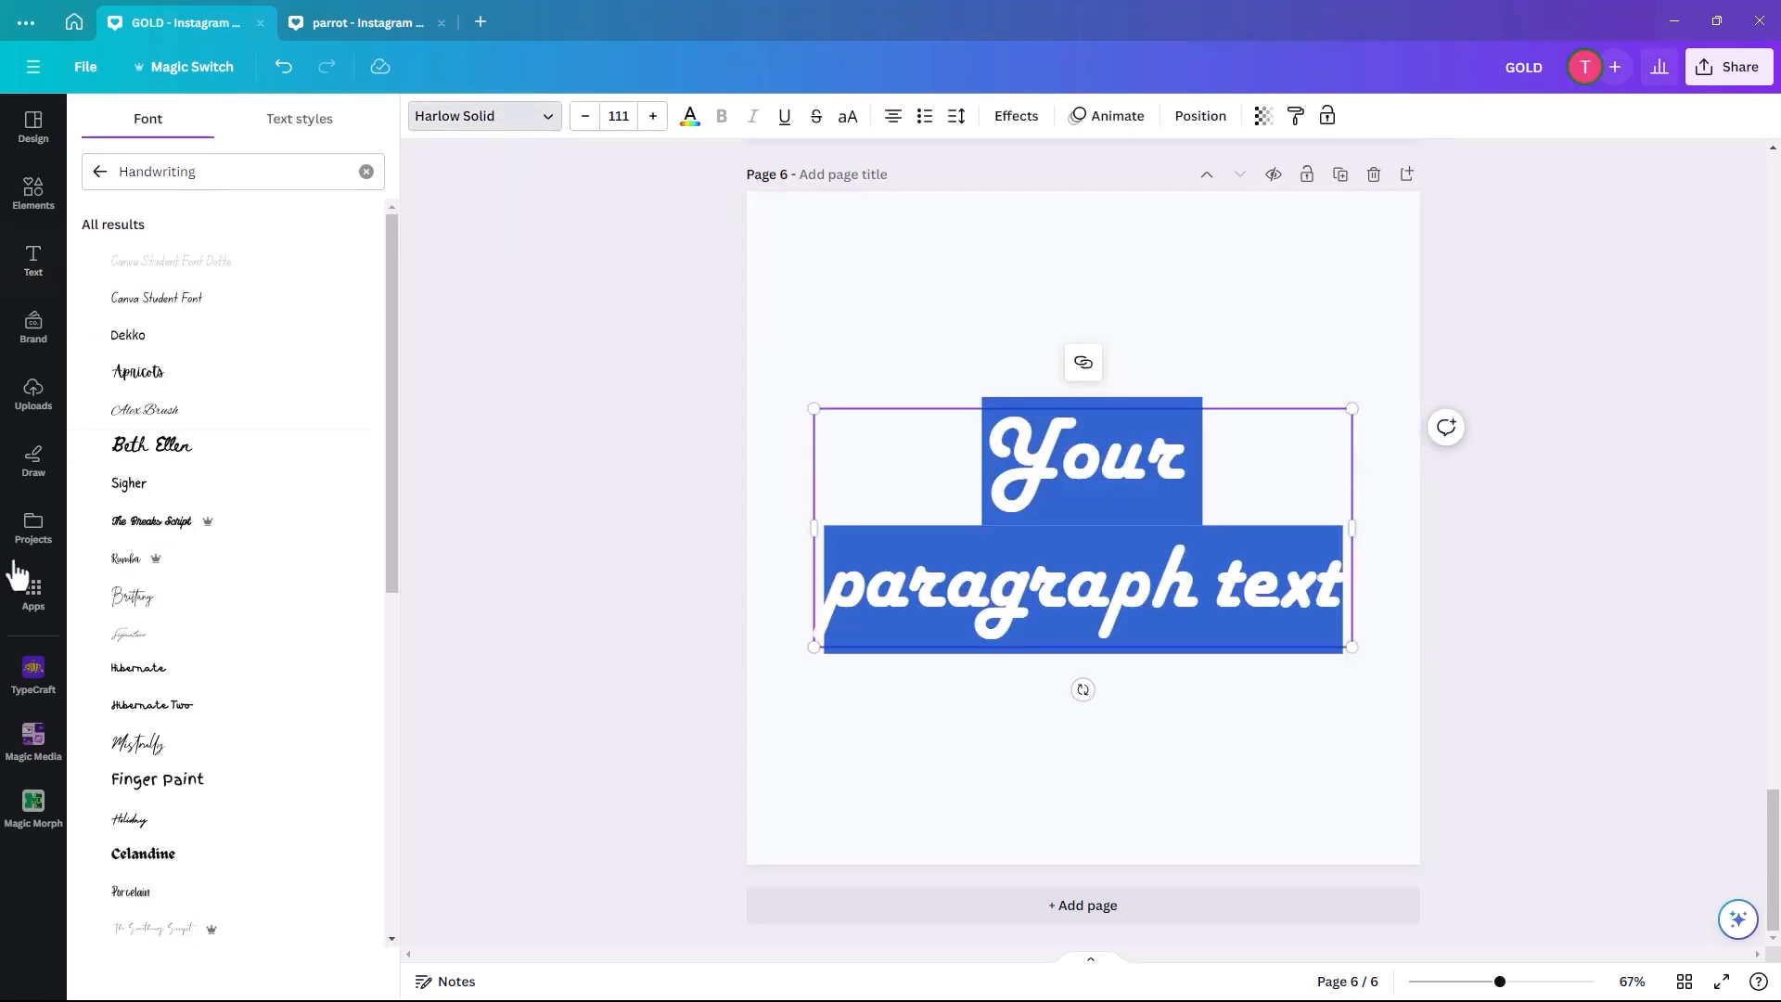
pyautogui.scroll(-6, 214, 650)
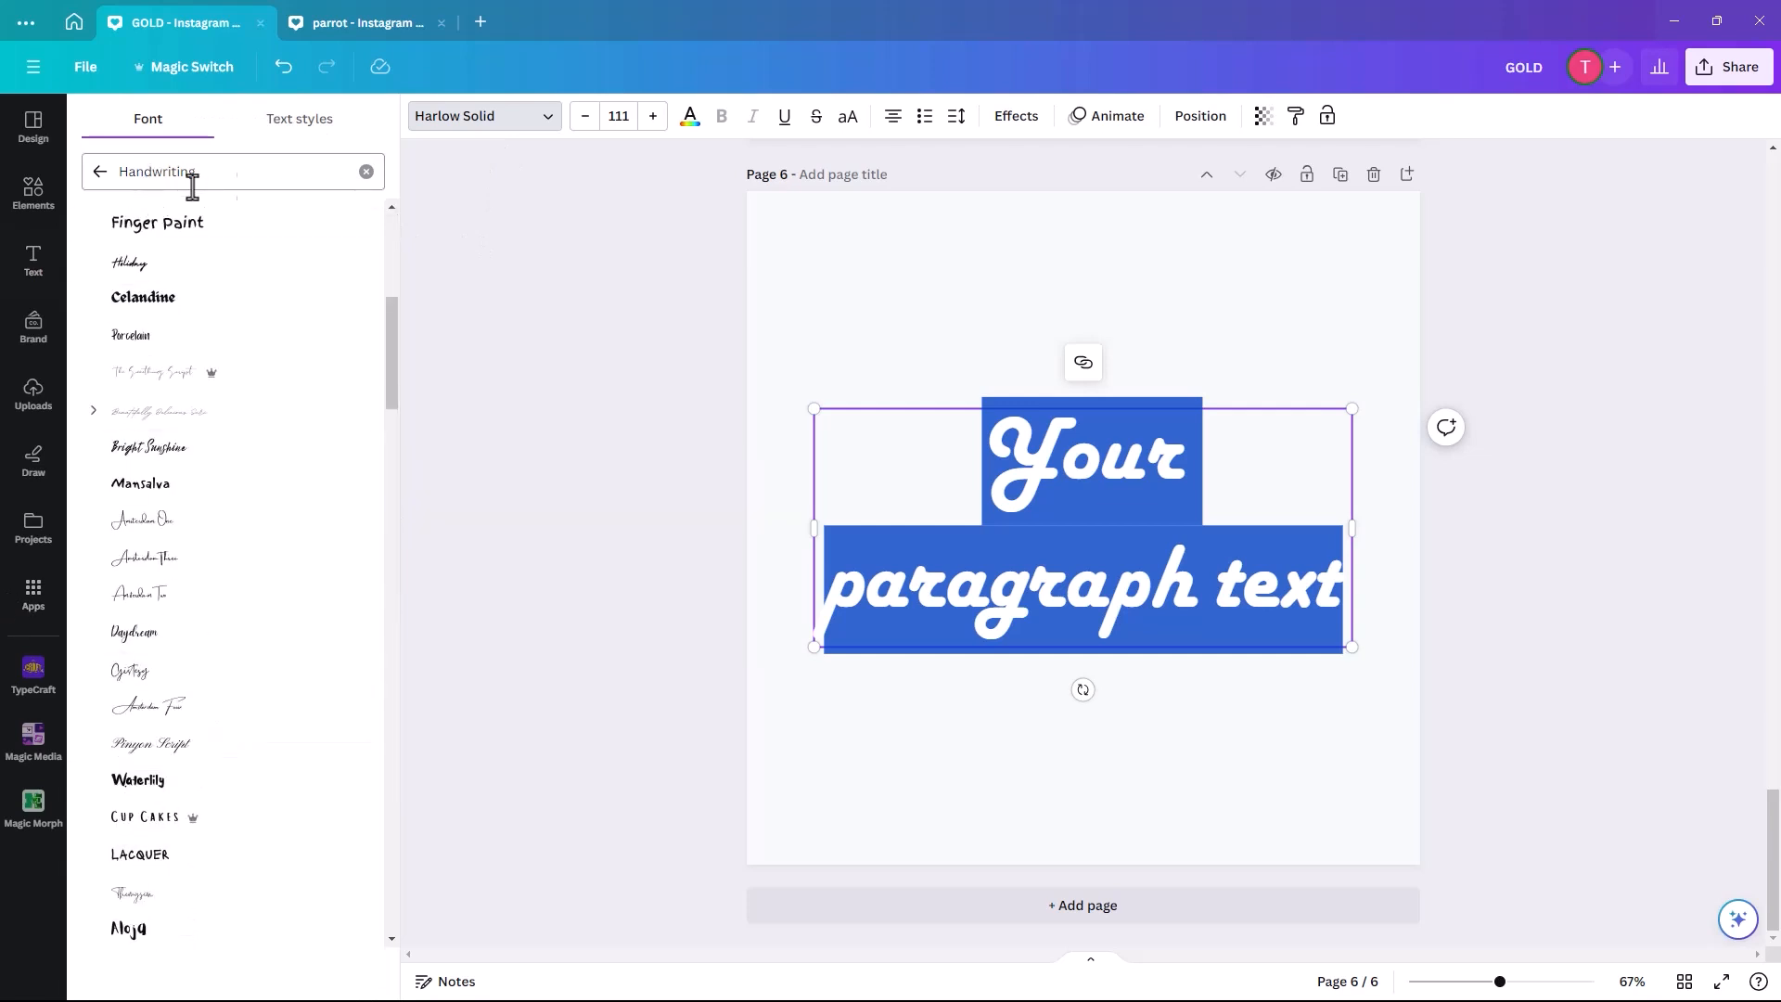
pyautogui.click(101, 175)
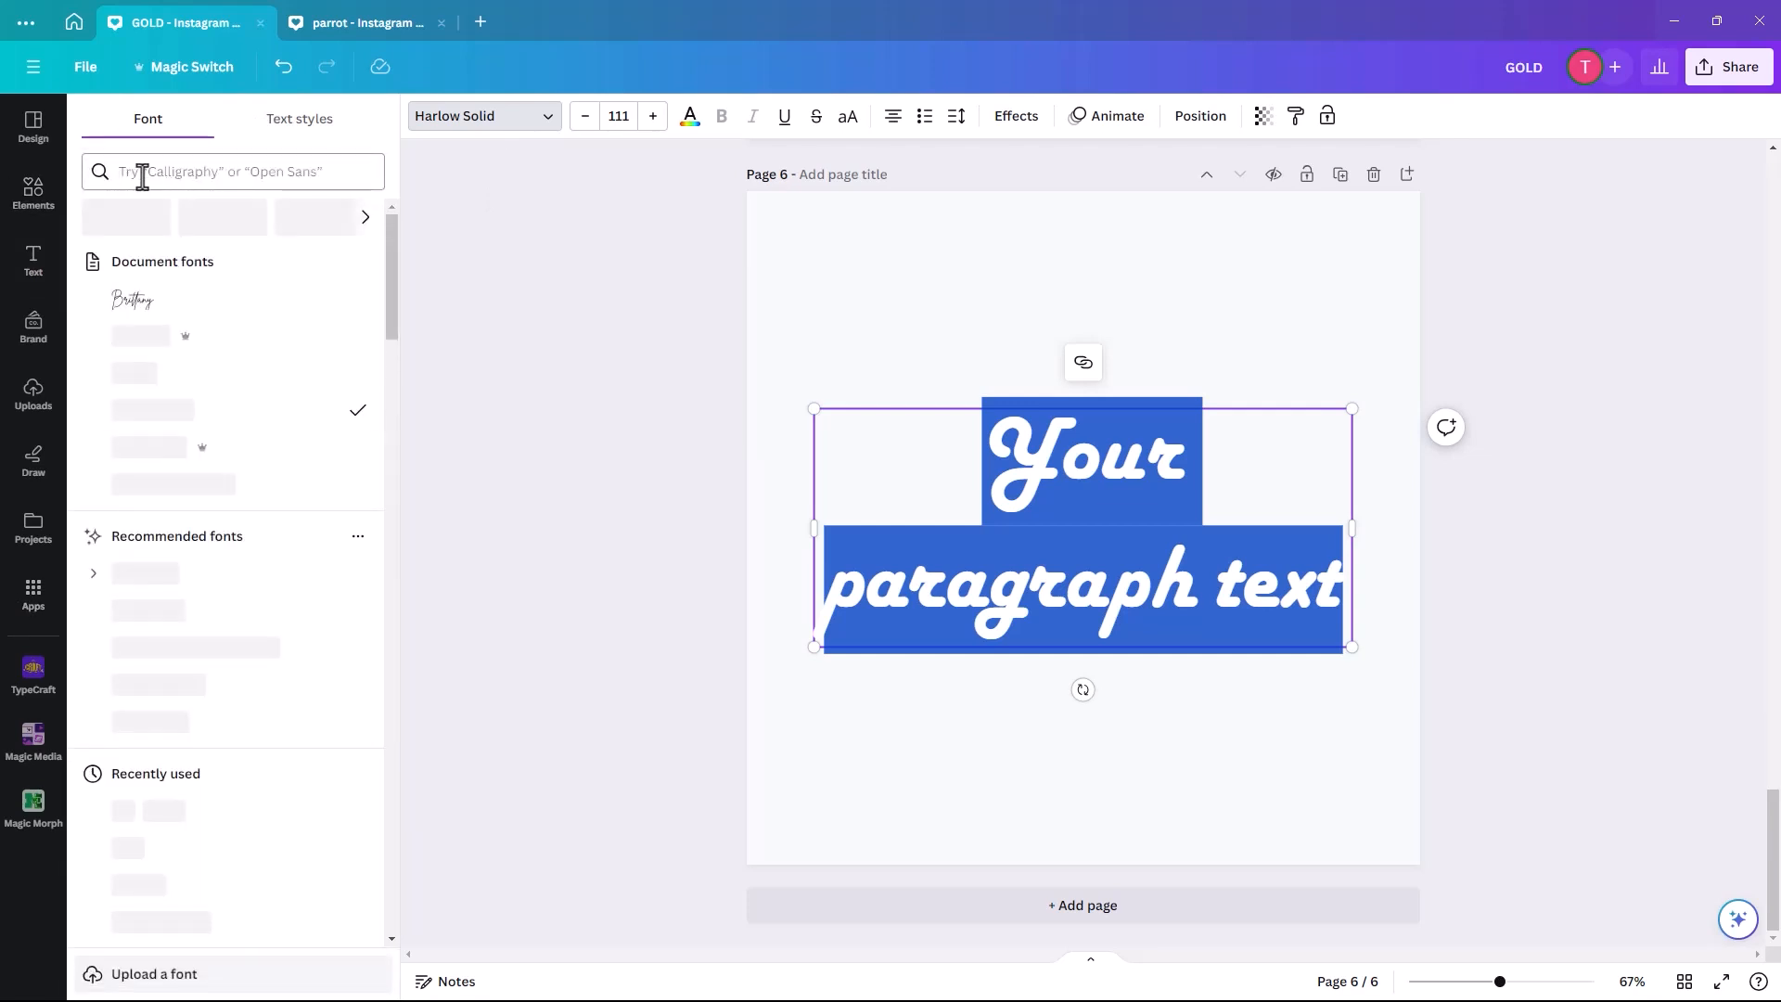
pyautogui.click(148, 173)
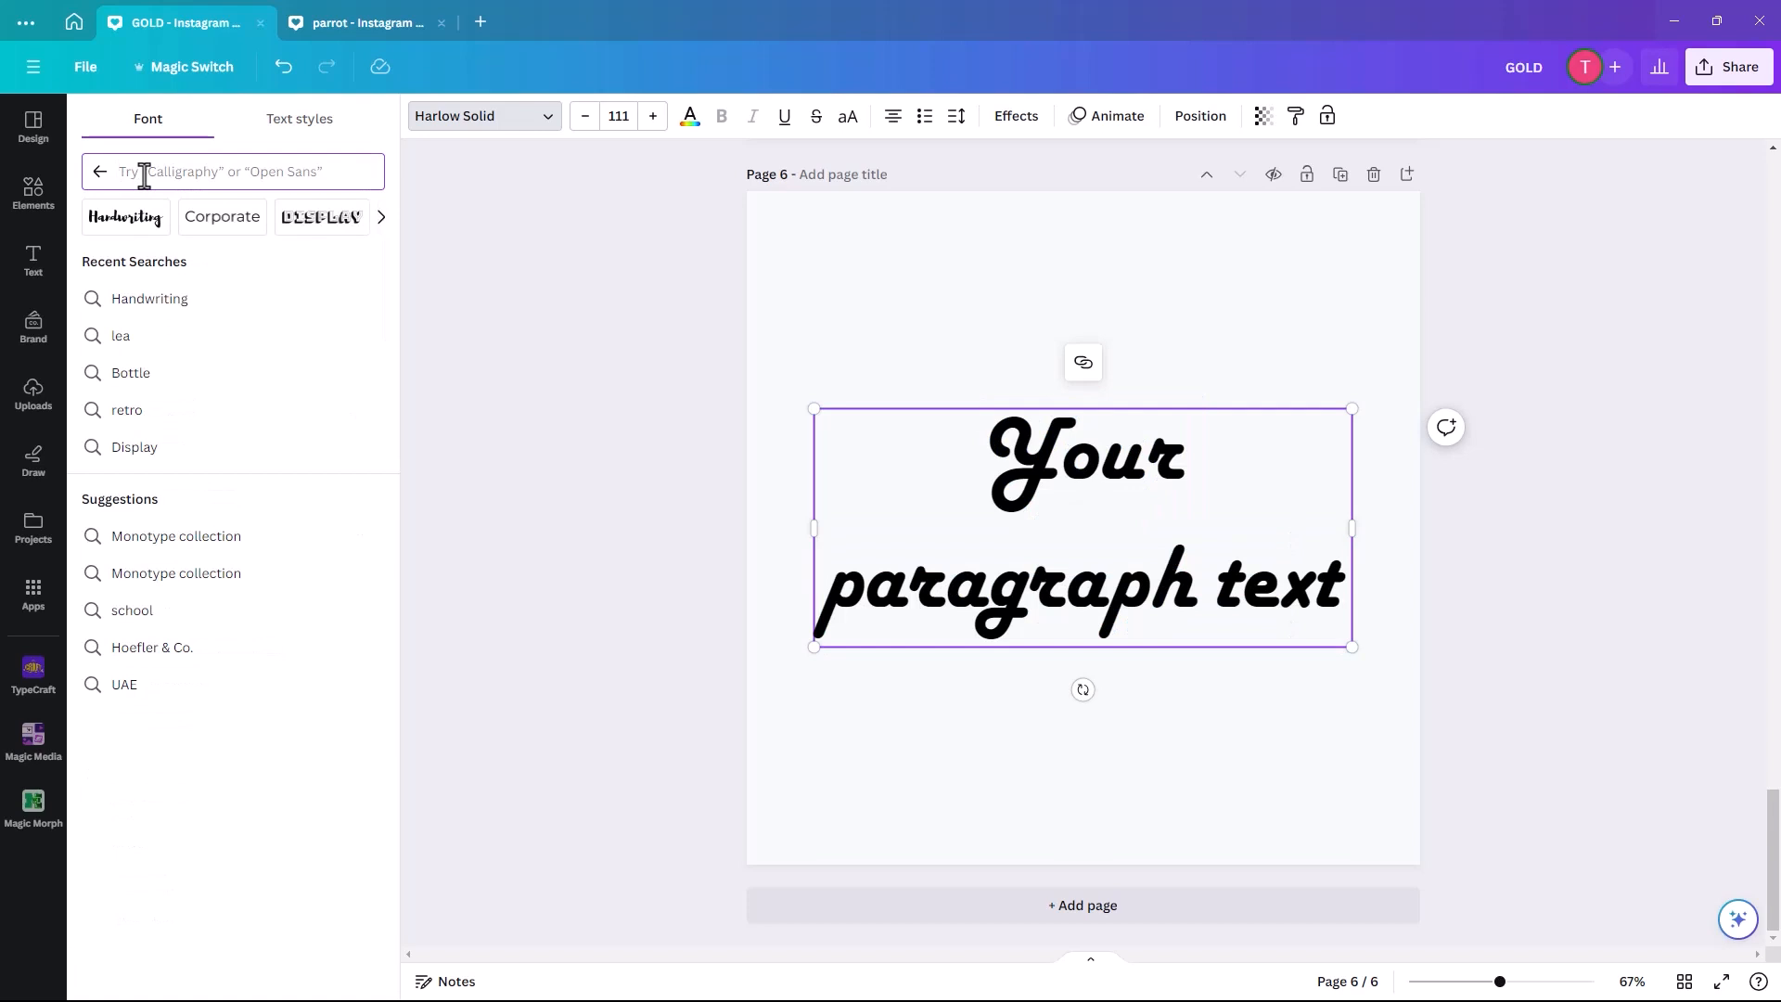
pyautogui.write('an')
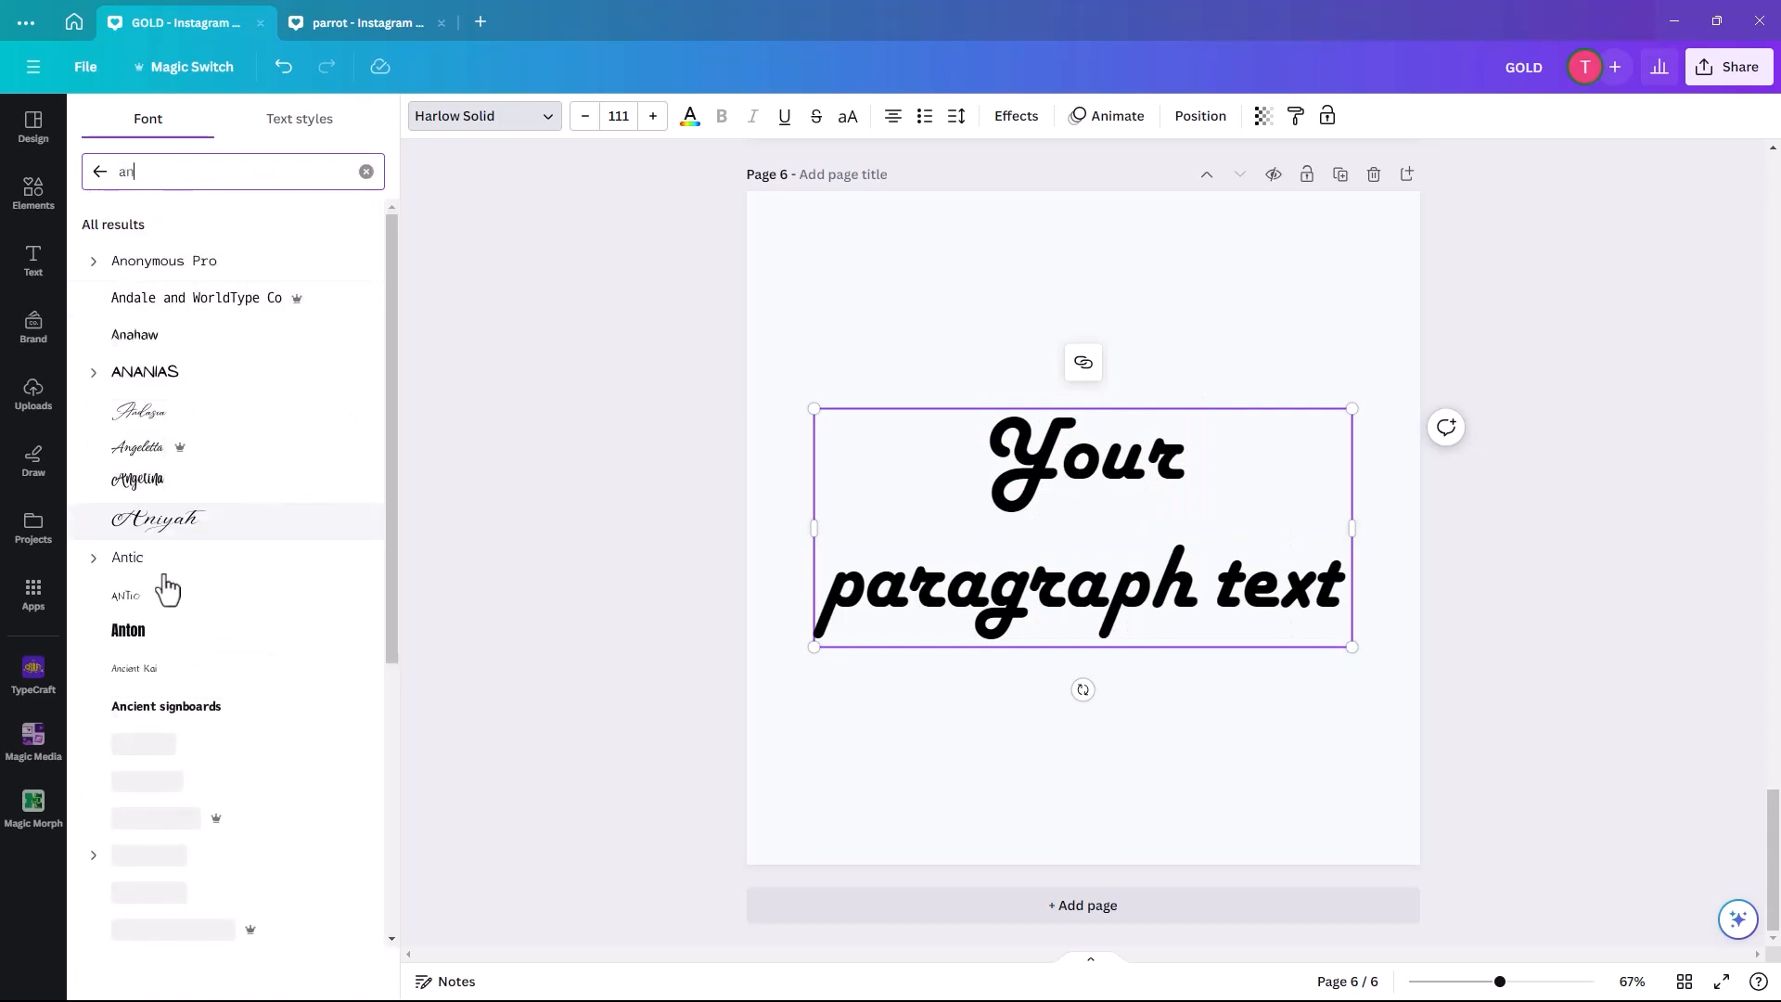
pyautogui.click(127, 634)
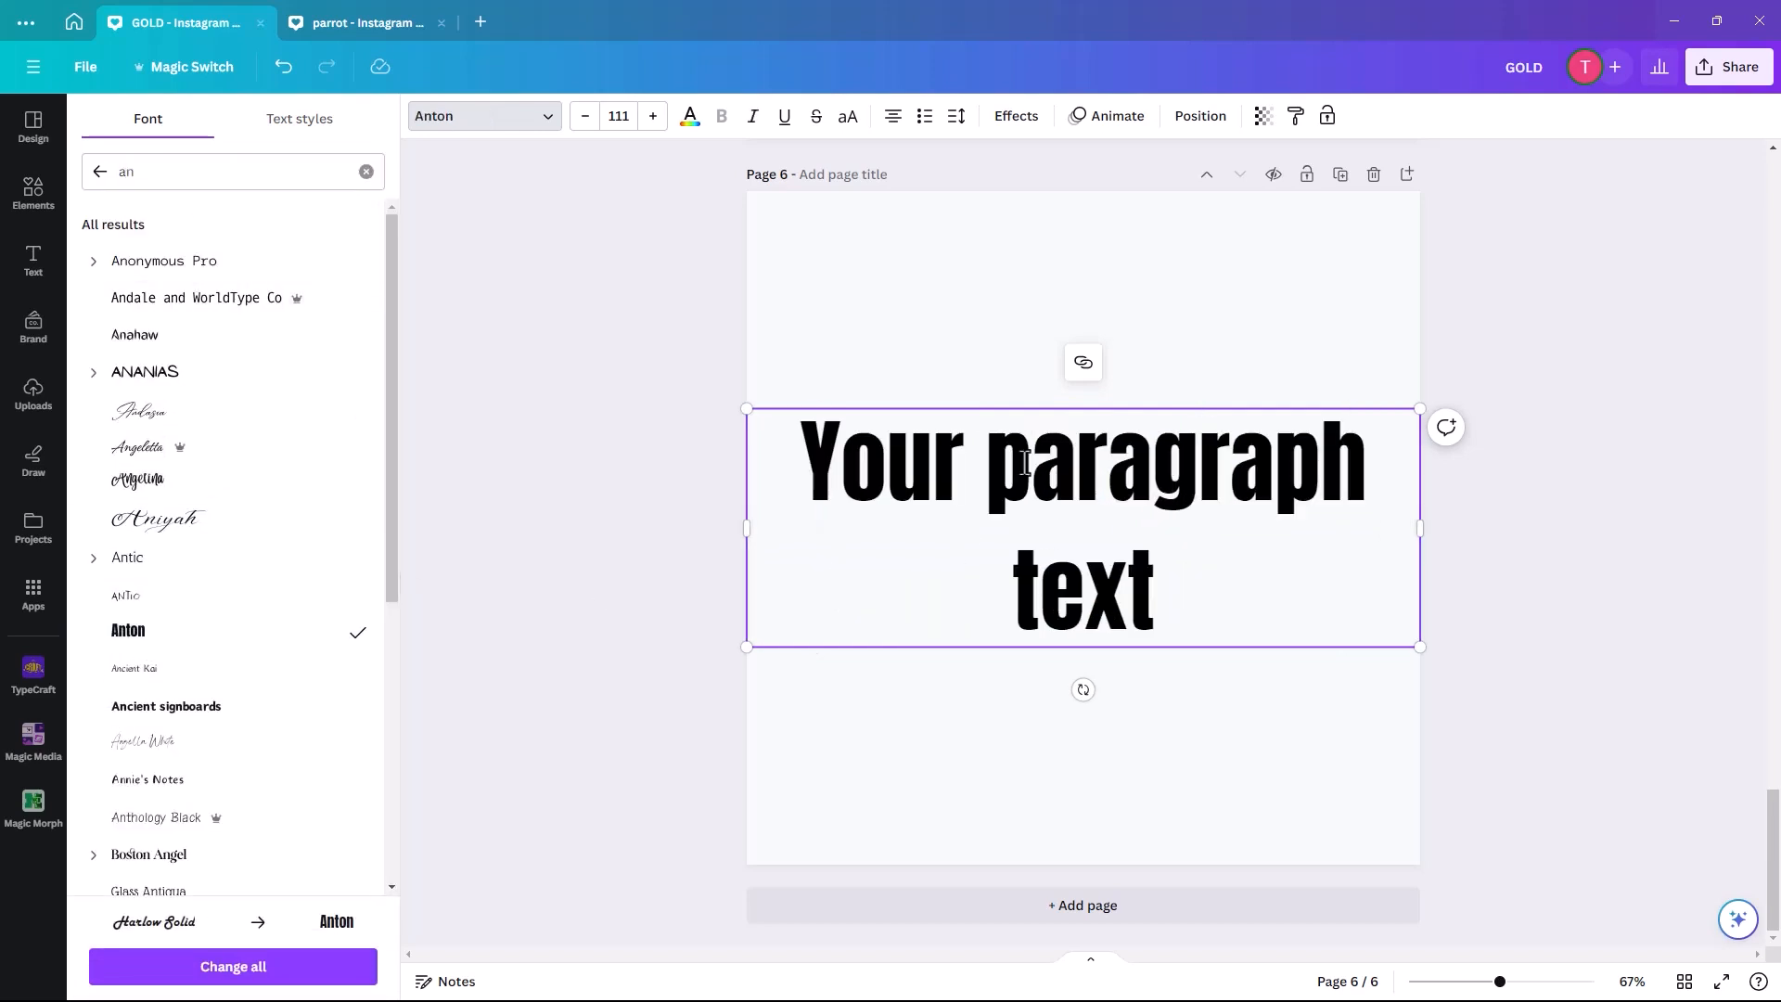
# Replace the placeholder text with "Gradient" and enlarge it to span almost the full page width.
pyautogui.moveTo(1196, 600); pyautogui.dragTo(1009, 593)
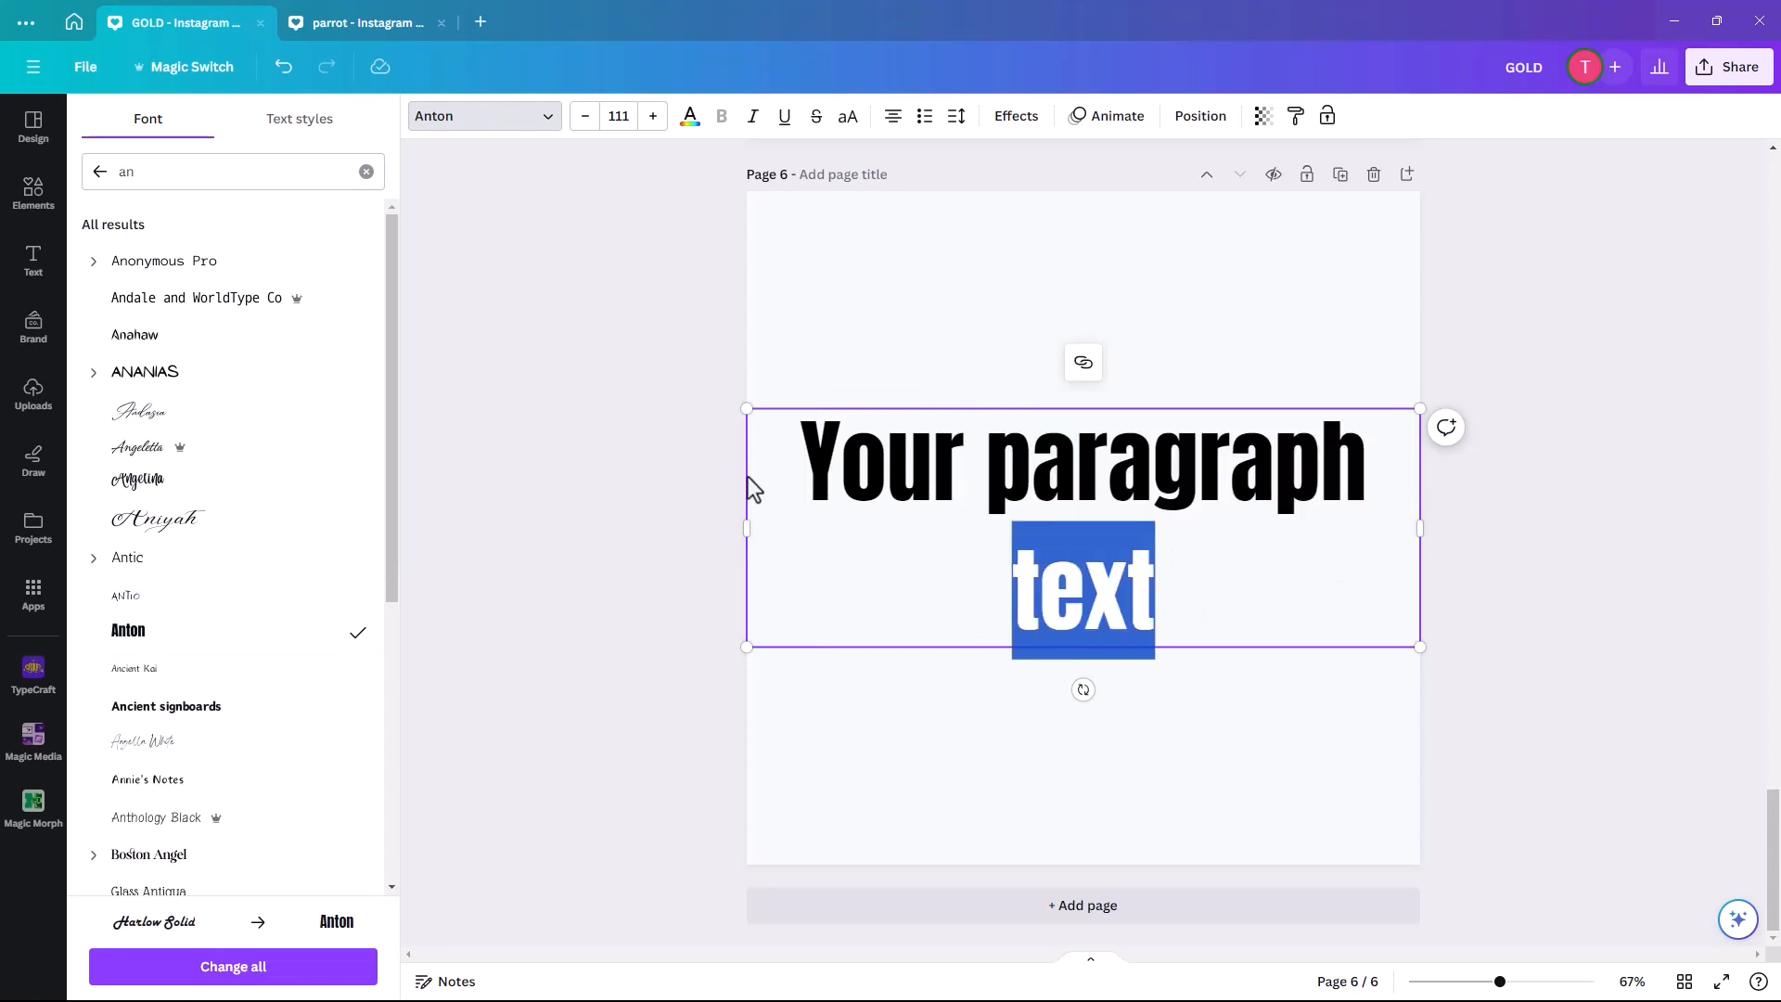
pyautogui.moveTo(702, 461); pyautogui.dragTo(796, 445)
pyautogui.write('Grad')
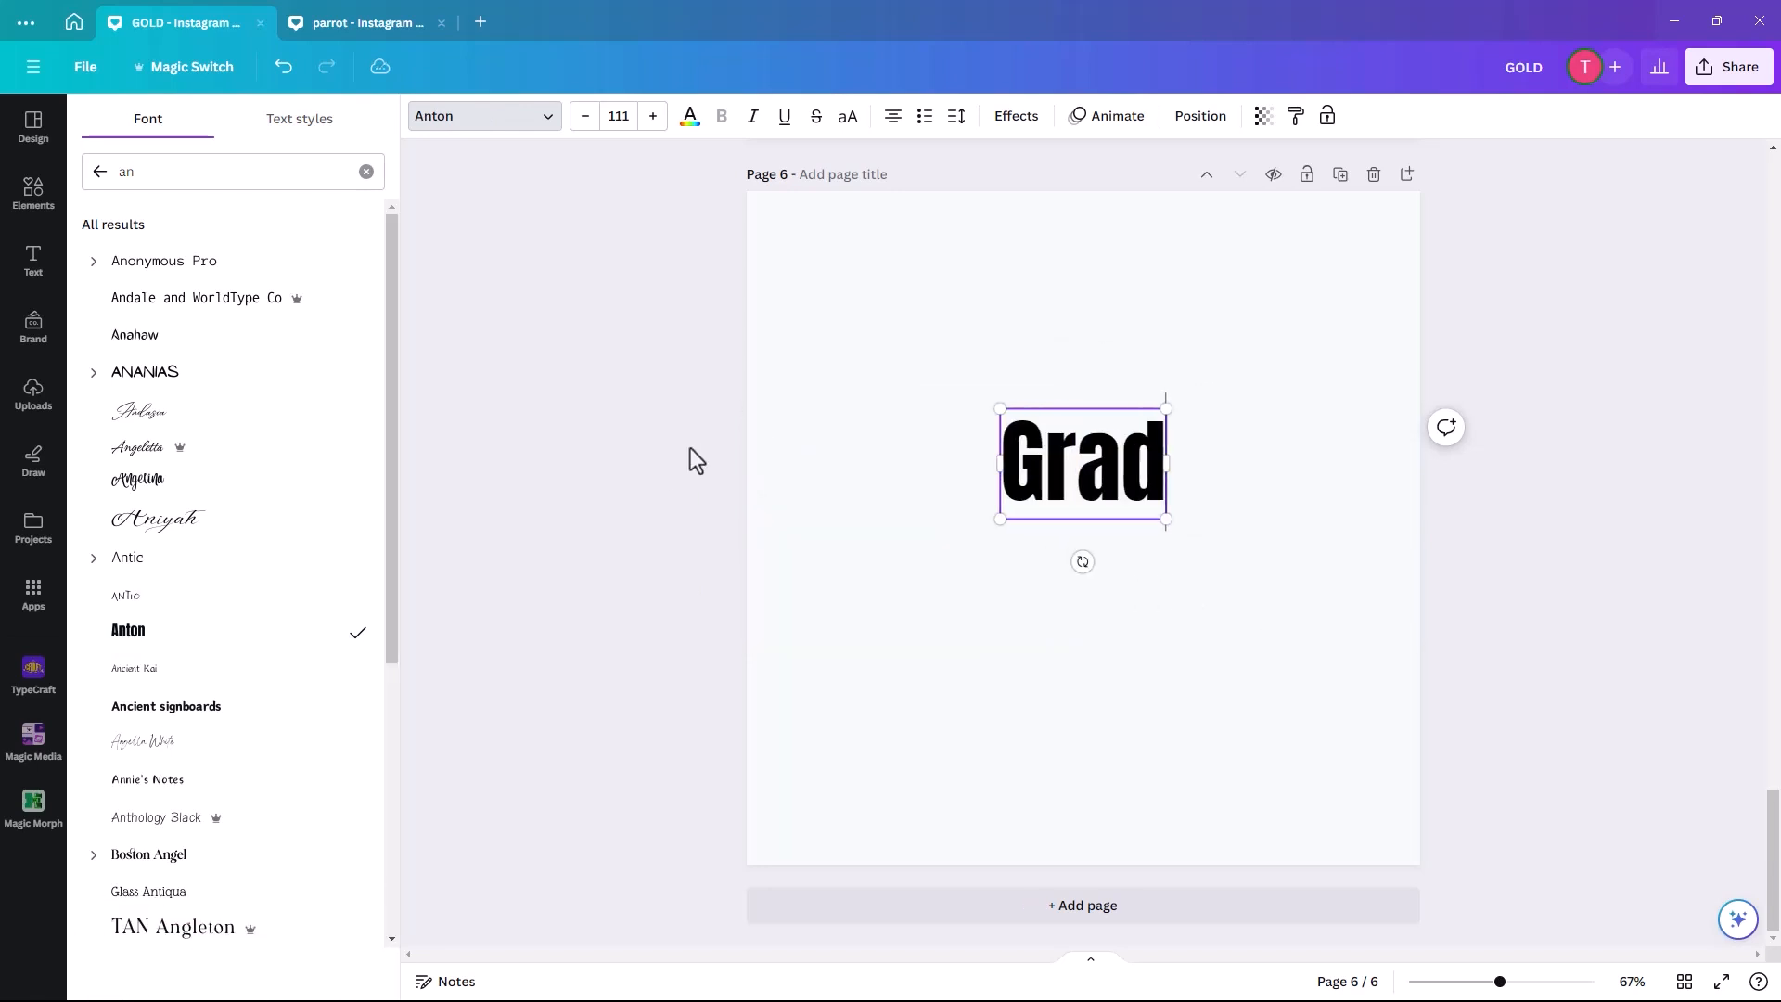
pyautogui.write('ient')
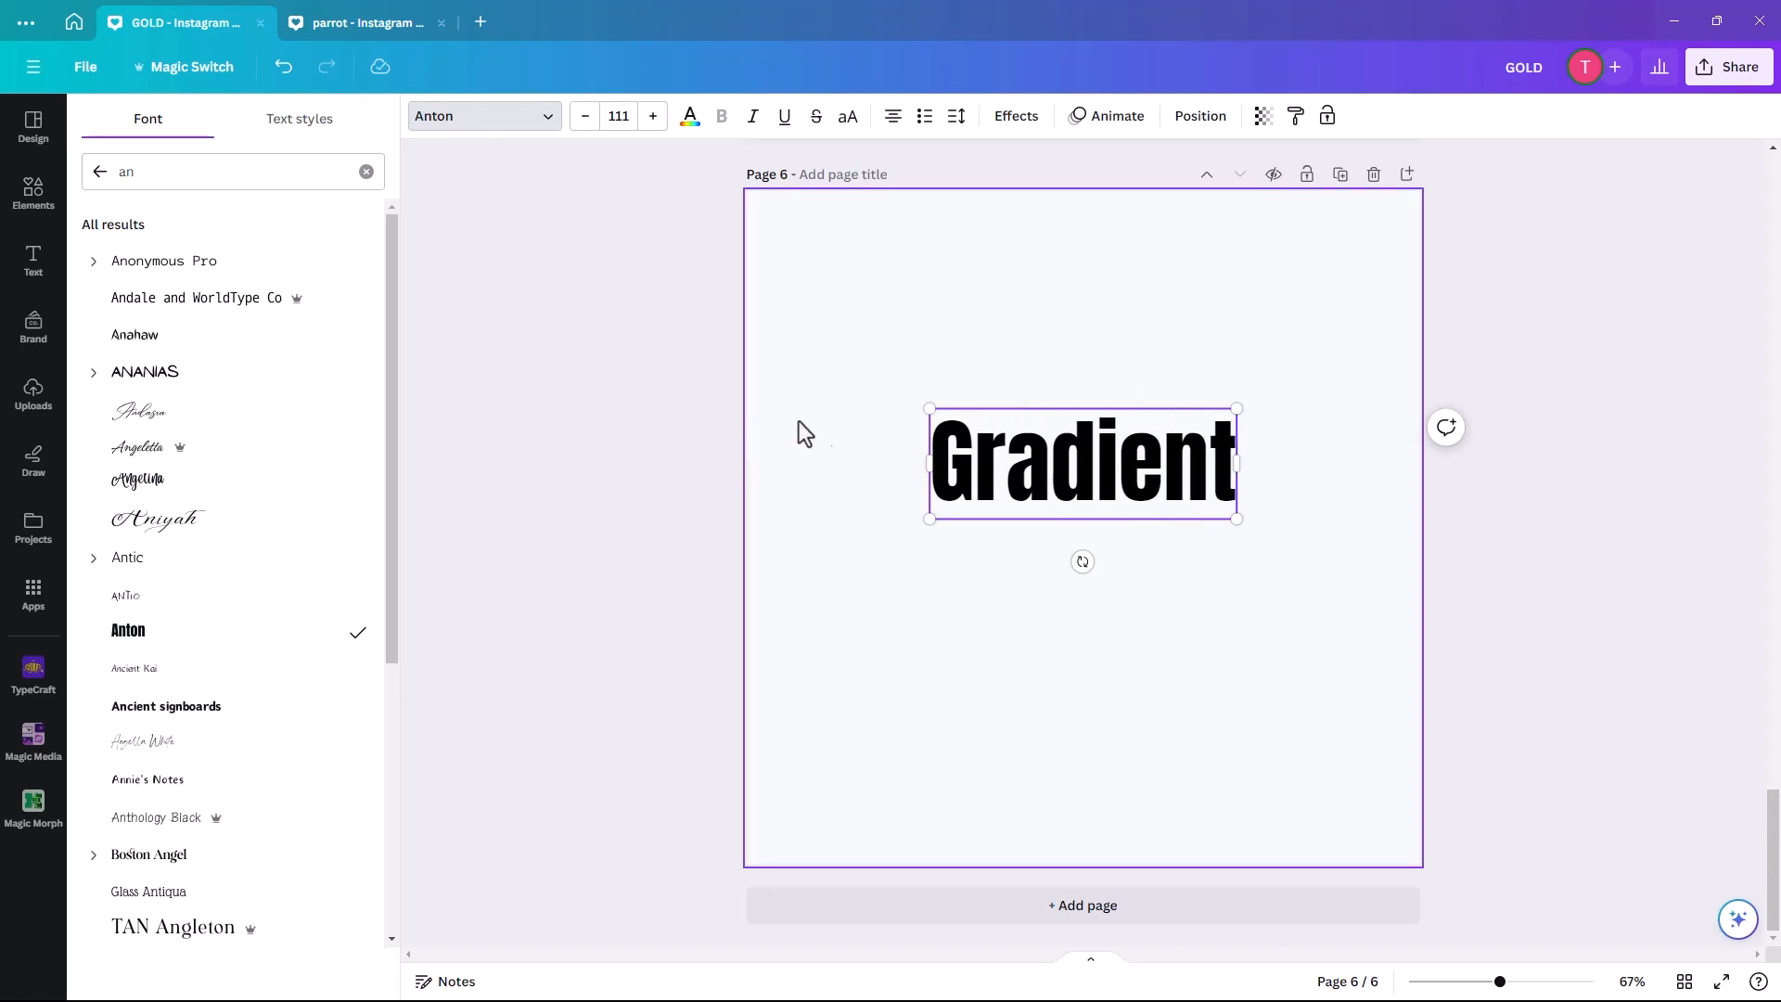
pyautogui.moveTo(928, 408); pyautogui.dragTo(781, 328)
pyautogui.moveTo(1240, 522); pyautogui.dragTo(1384, 575)
pyautogui.click(1140, 743)
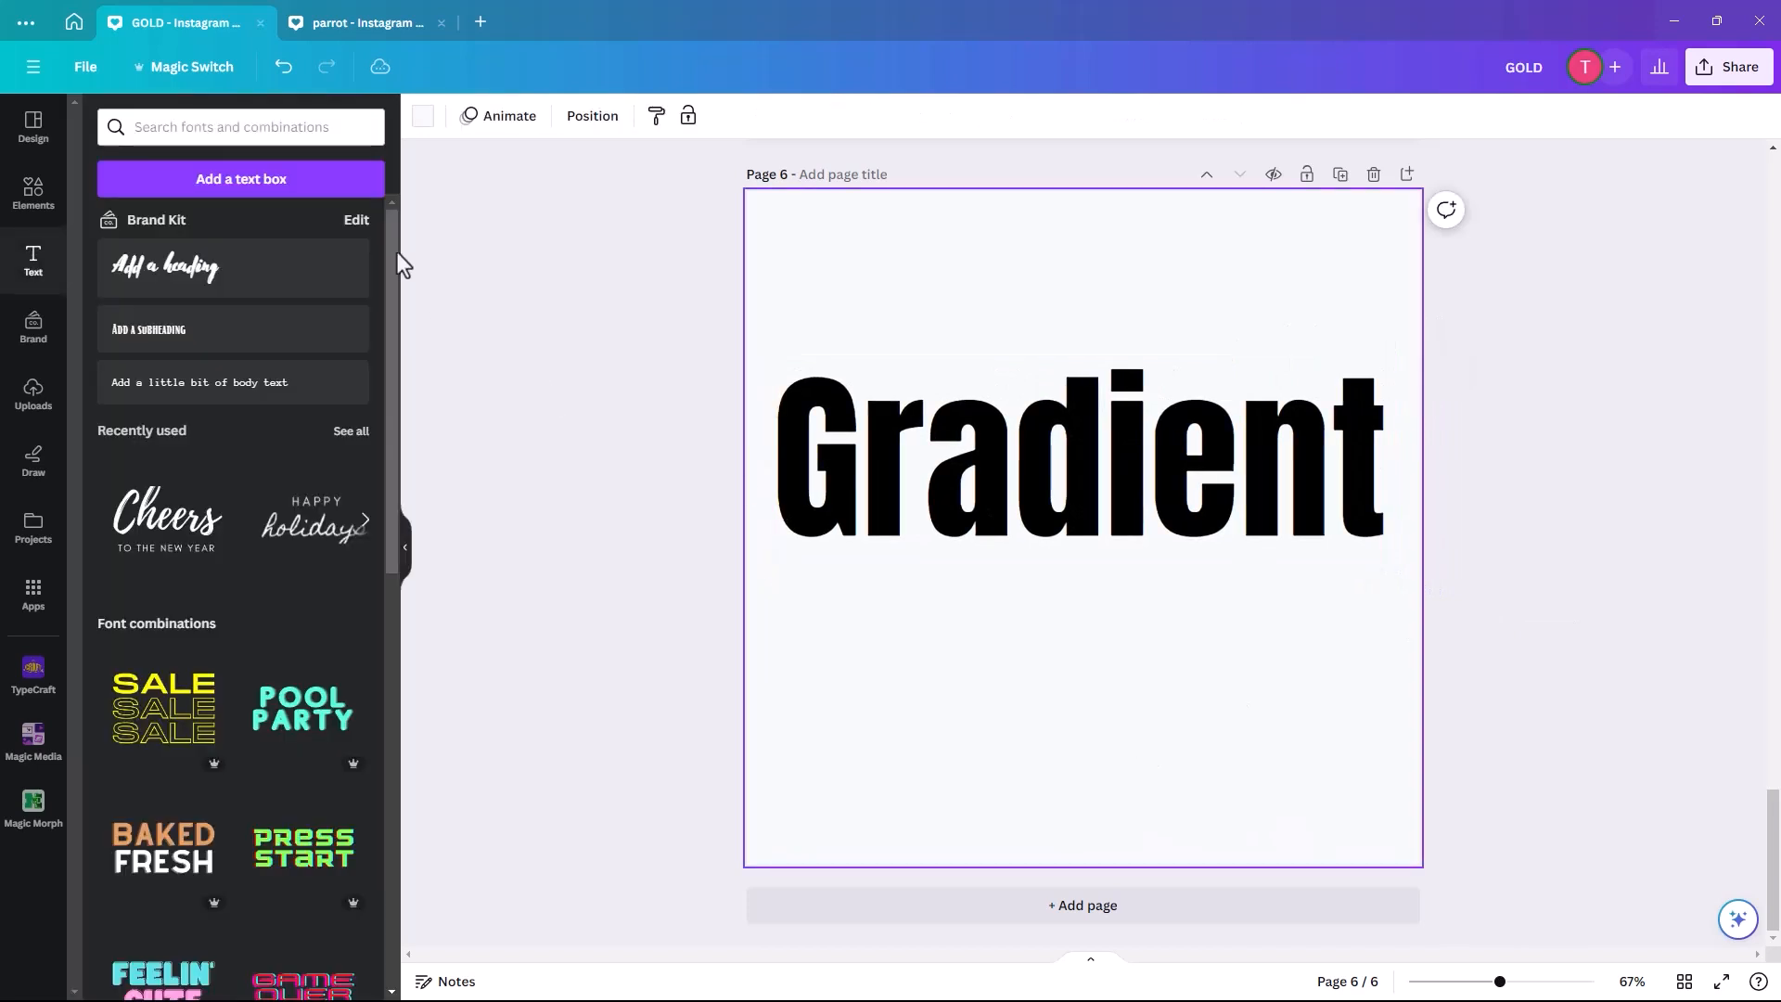
# Change the page background to a gradient and add a third gradient colour in pink #FF00A1.
pyautogui.click(425, 126)
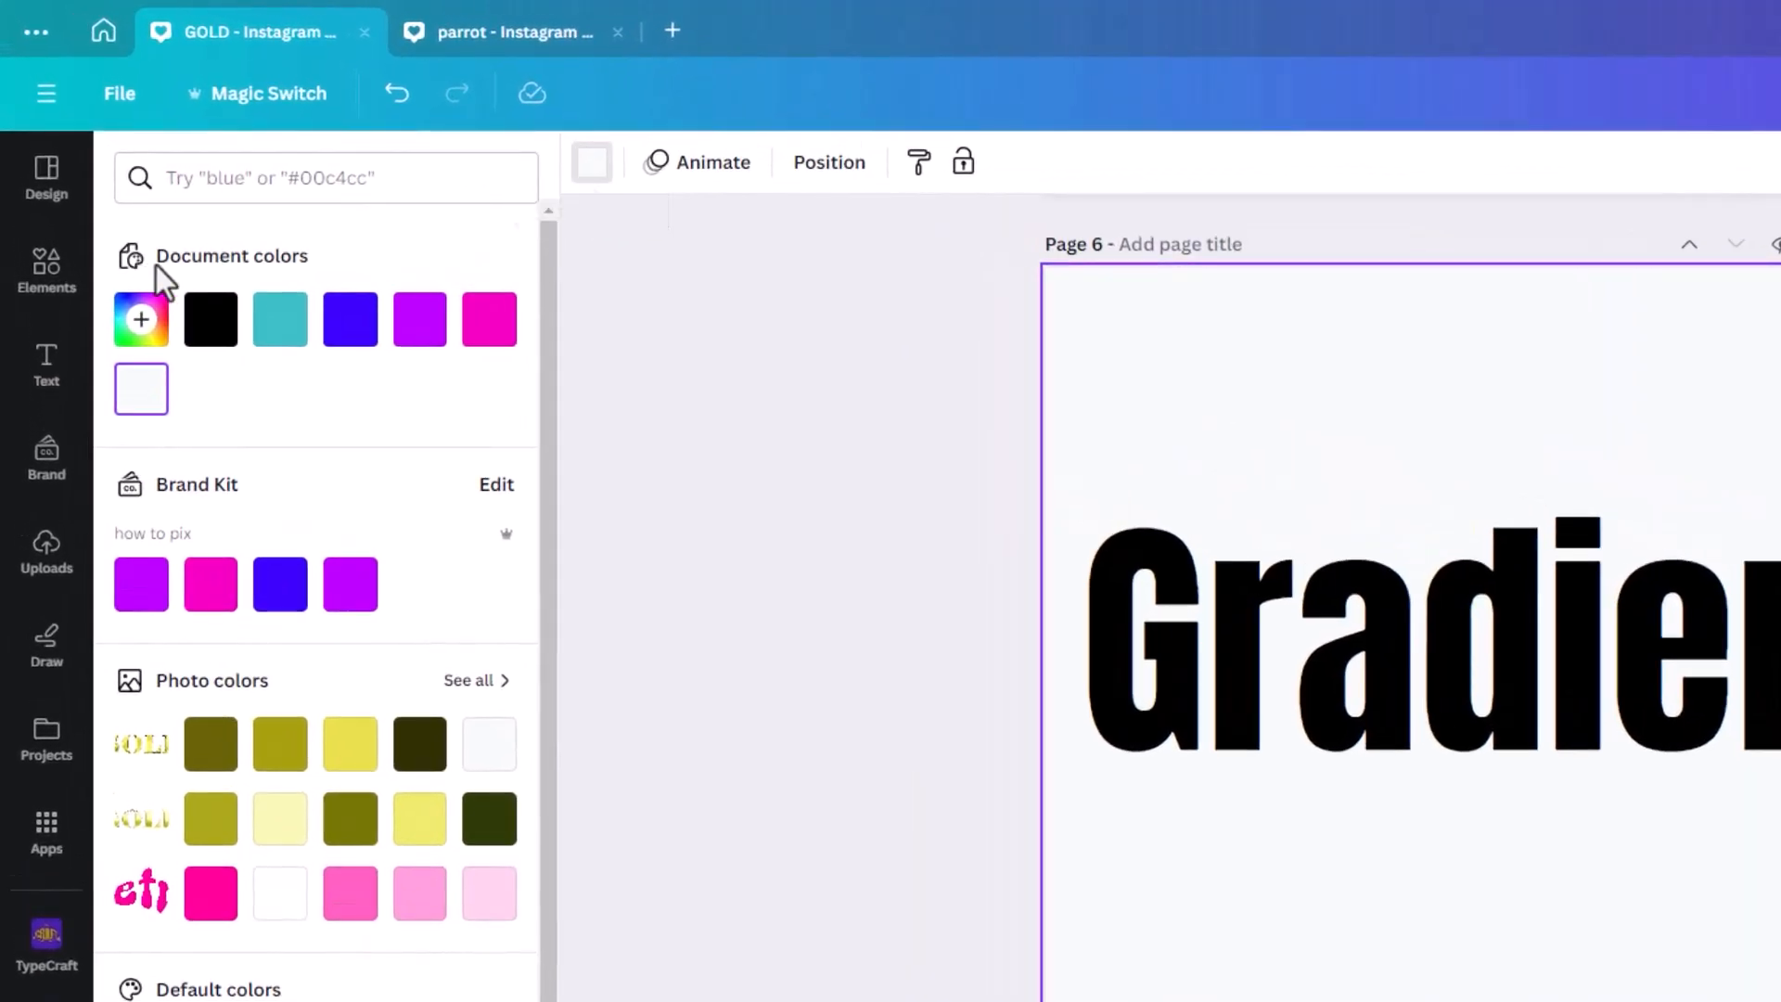
pyautogui.click(142, 327)
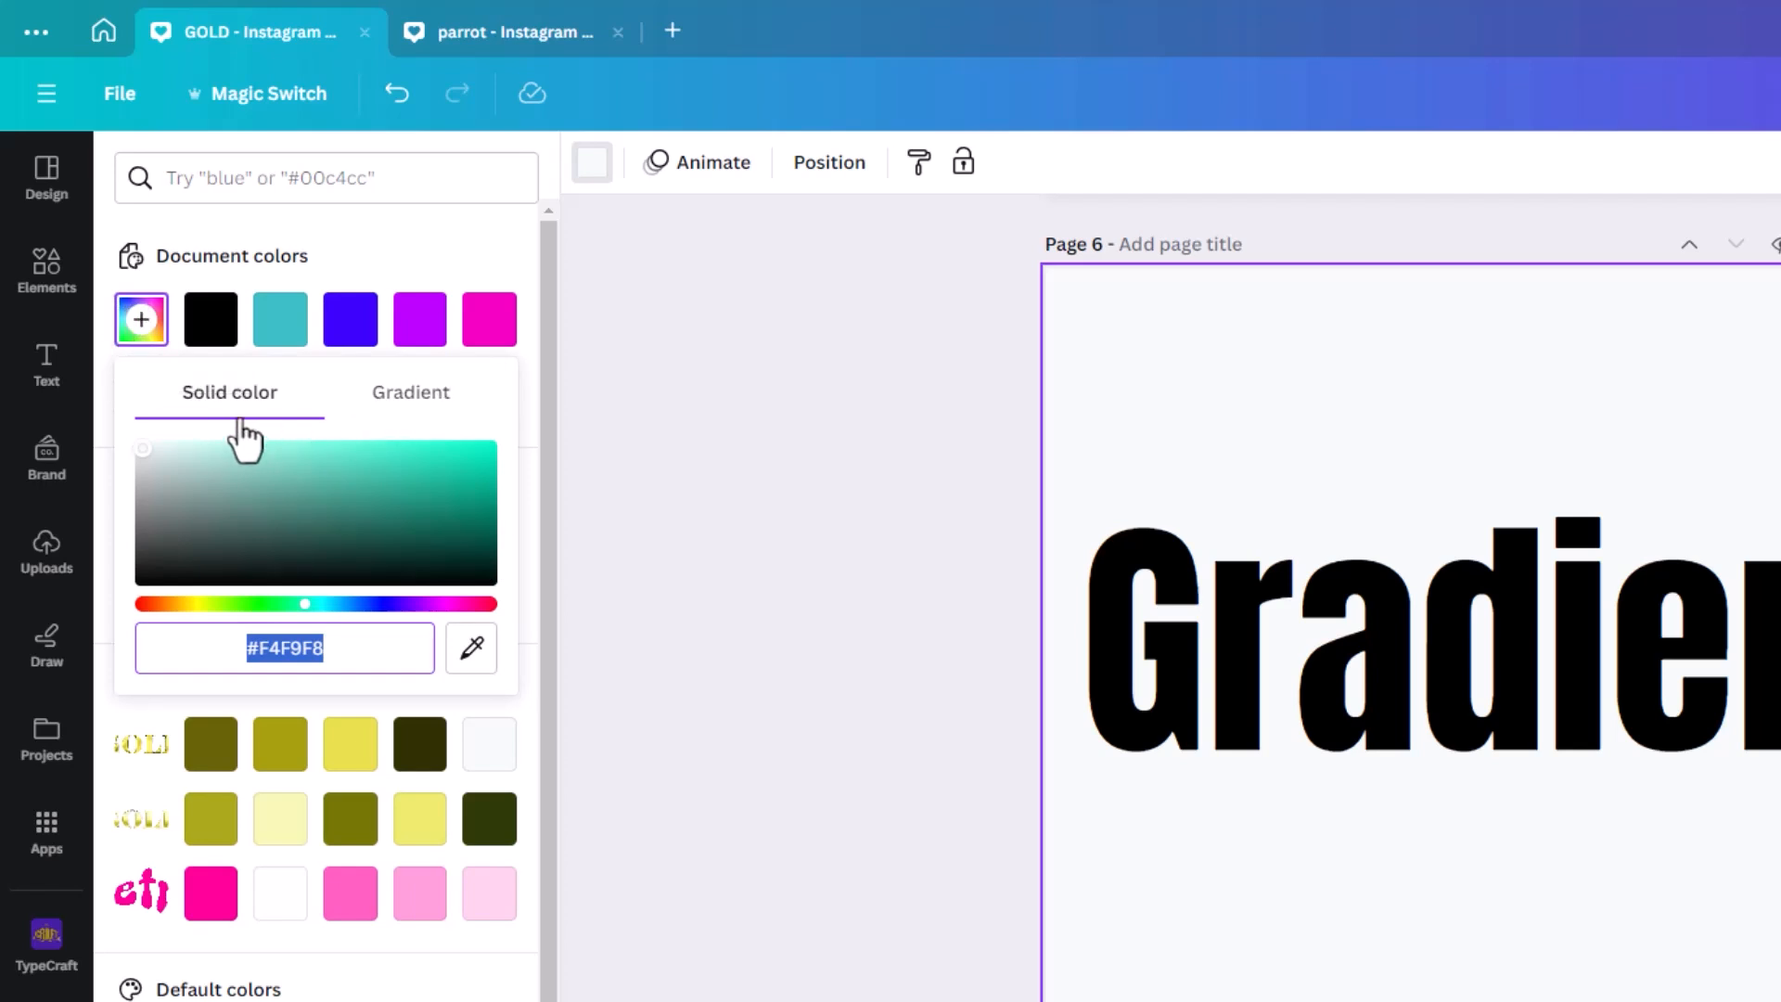
pyautogui.click(413, 397)
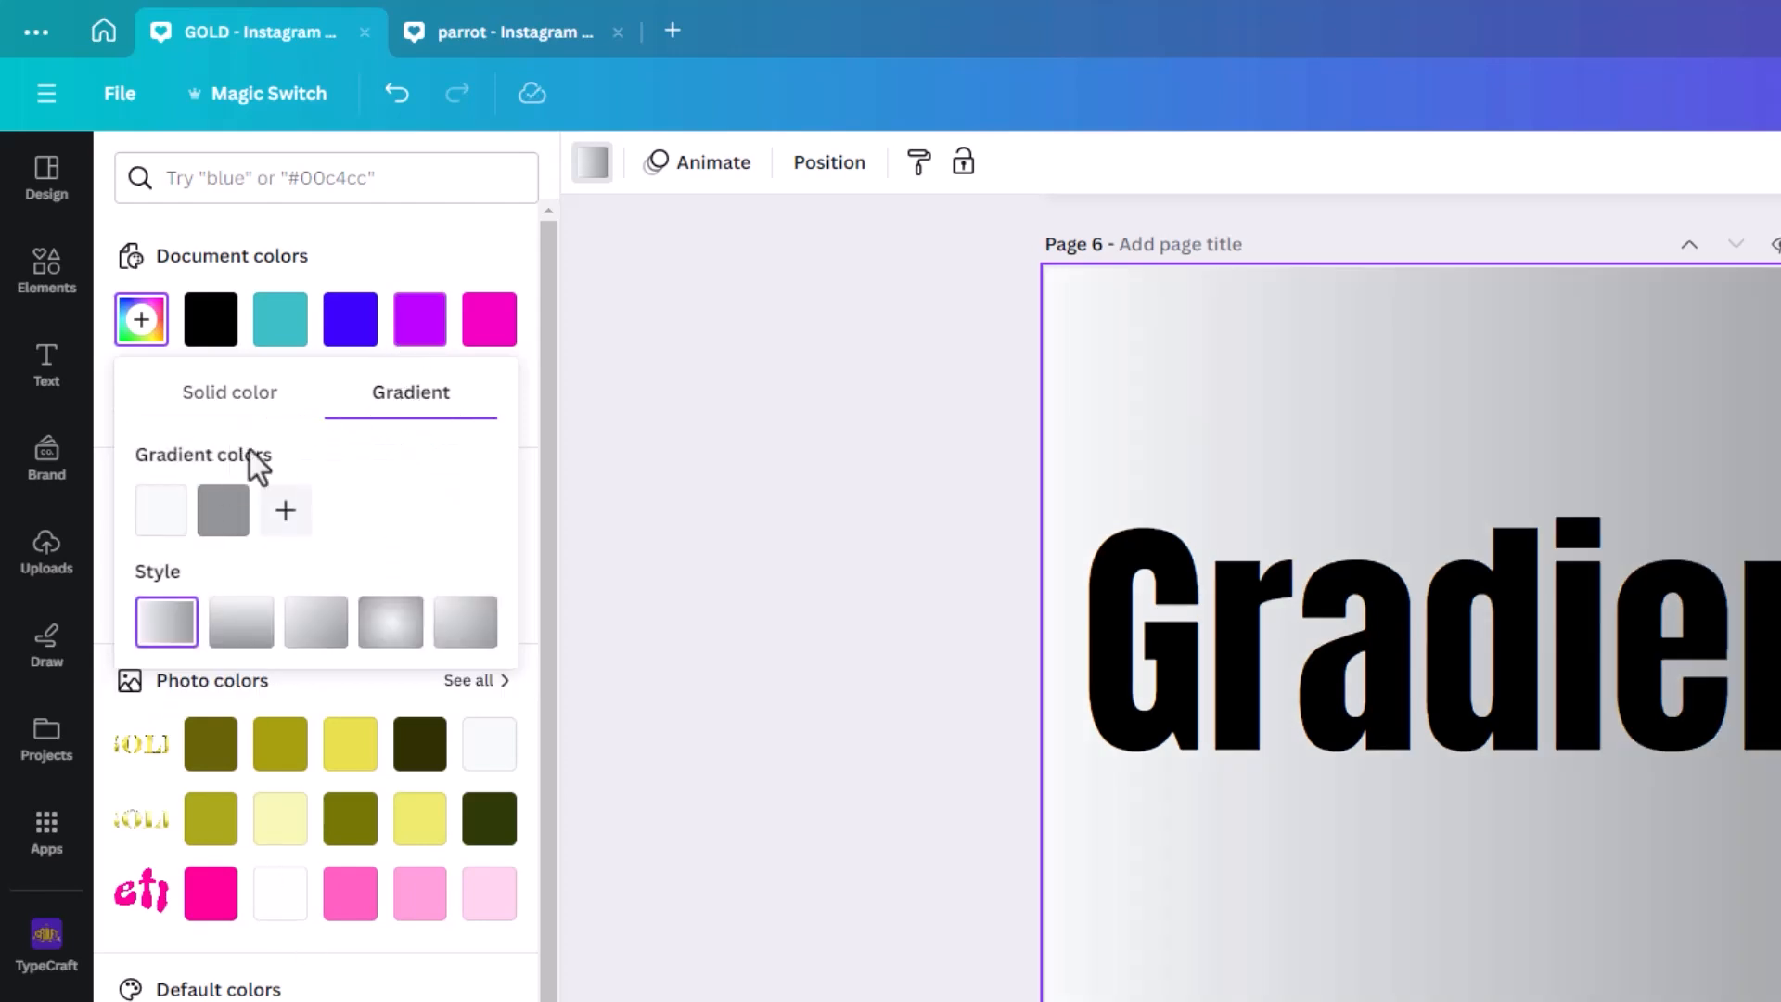
pyautogui.click(295, 528)
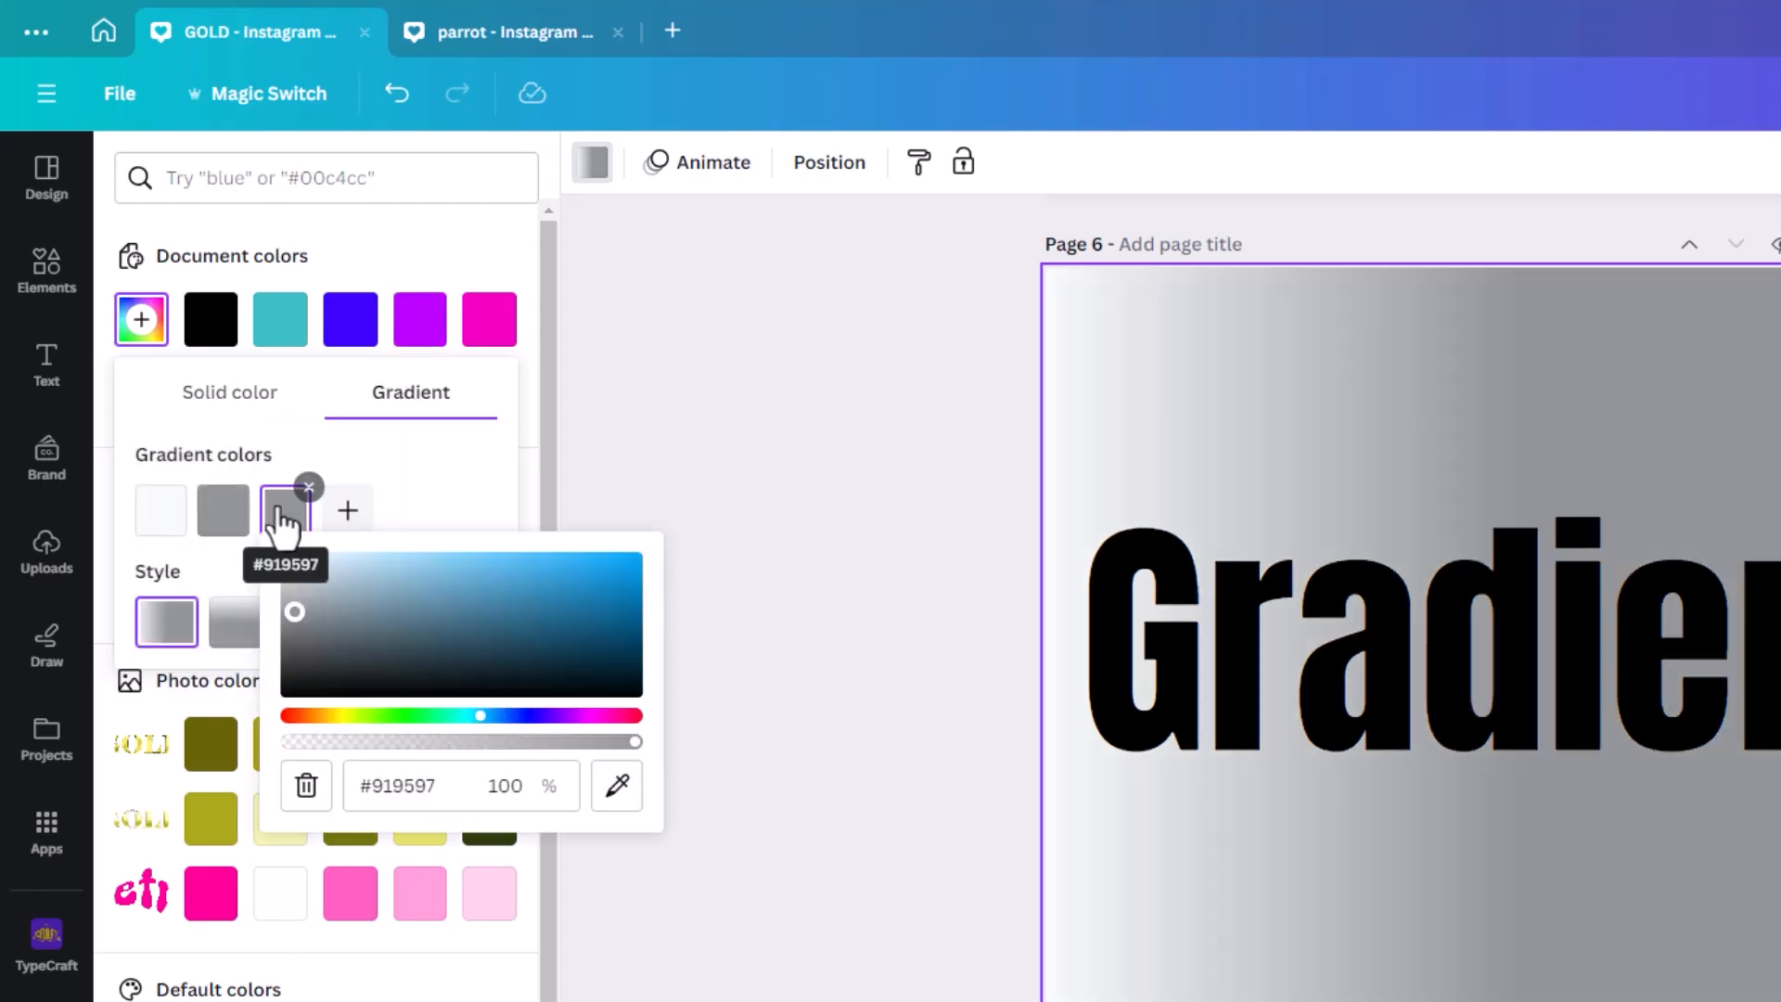
pyautogui.click(598, 715)
pyautogui.moveTo(295, 613); pyautogui.dragTo(746, 505)
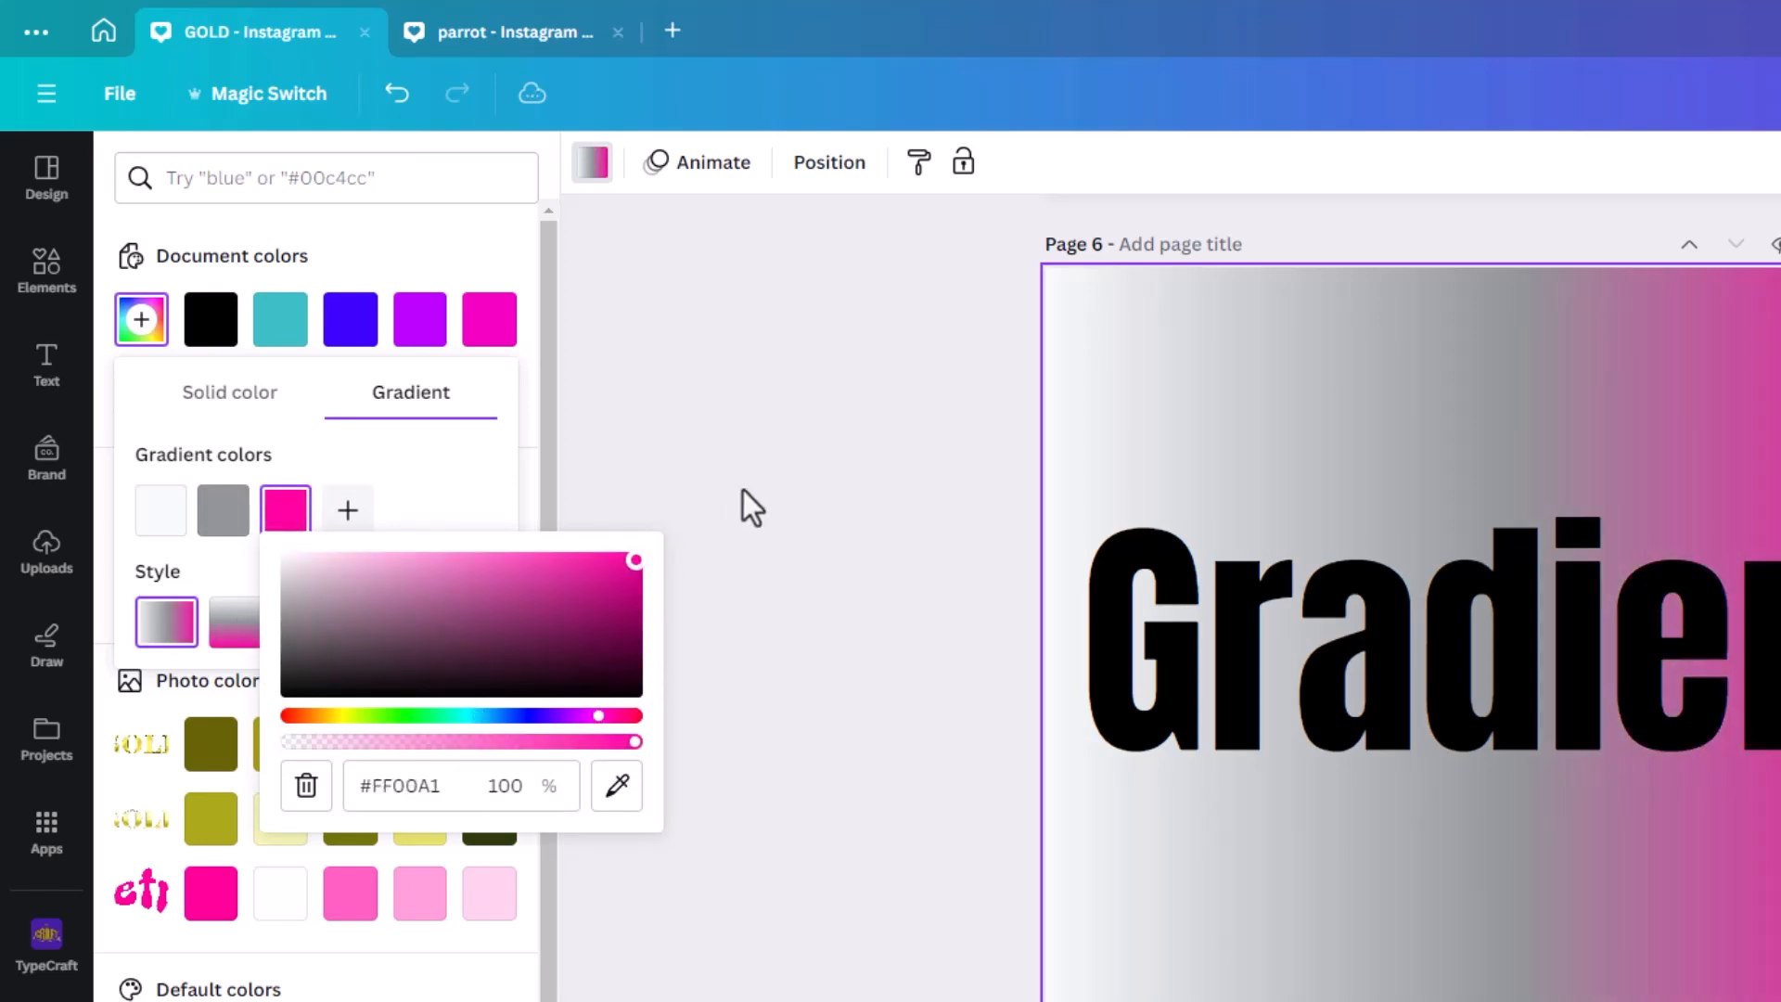
# Set the middle colour of the background gradient to purple #D400FF.
pyautogui.click(224, 508)
pyautogui.click(505, 715)
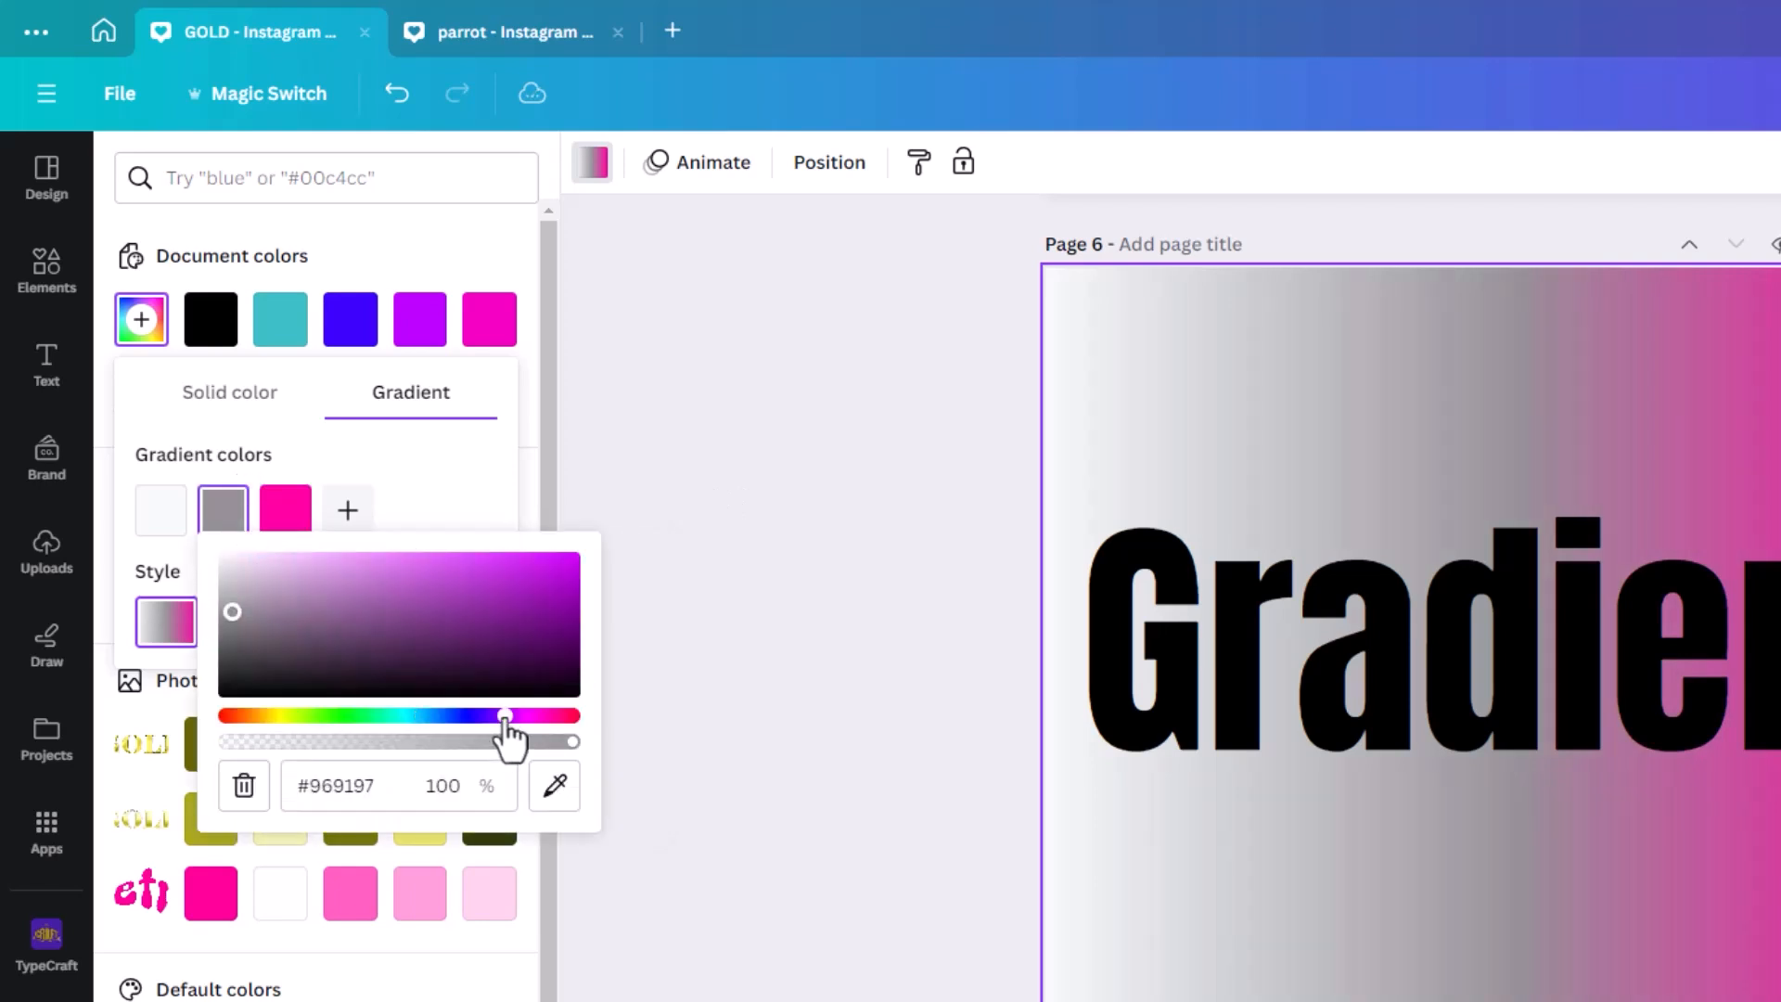
pyautogui.moveTo(232, 612); pyautogui.dragTo(575, 555)
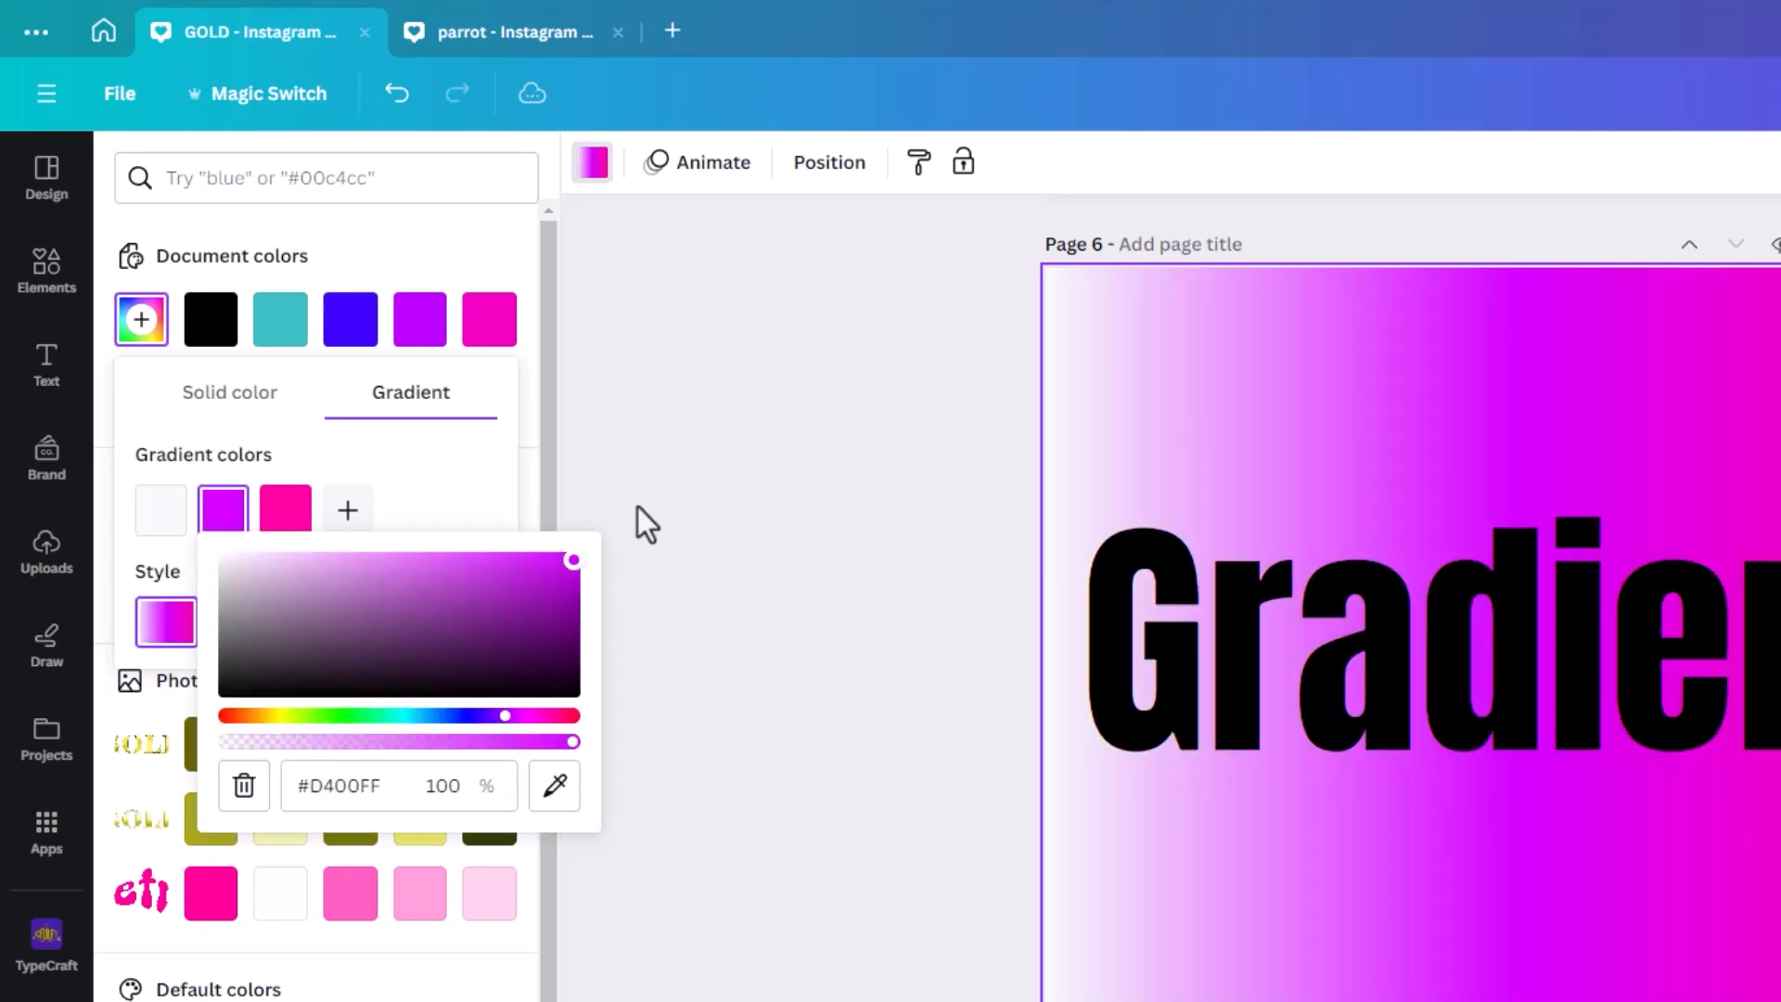
# Set the first gradient colour to white #FFFFFF and choose the gradient style that radiates from the upper-left corner of the page.
pyautogui.click(176, 524)
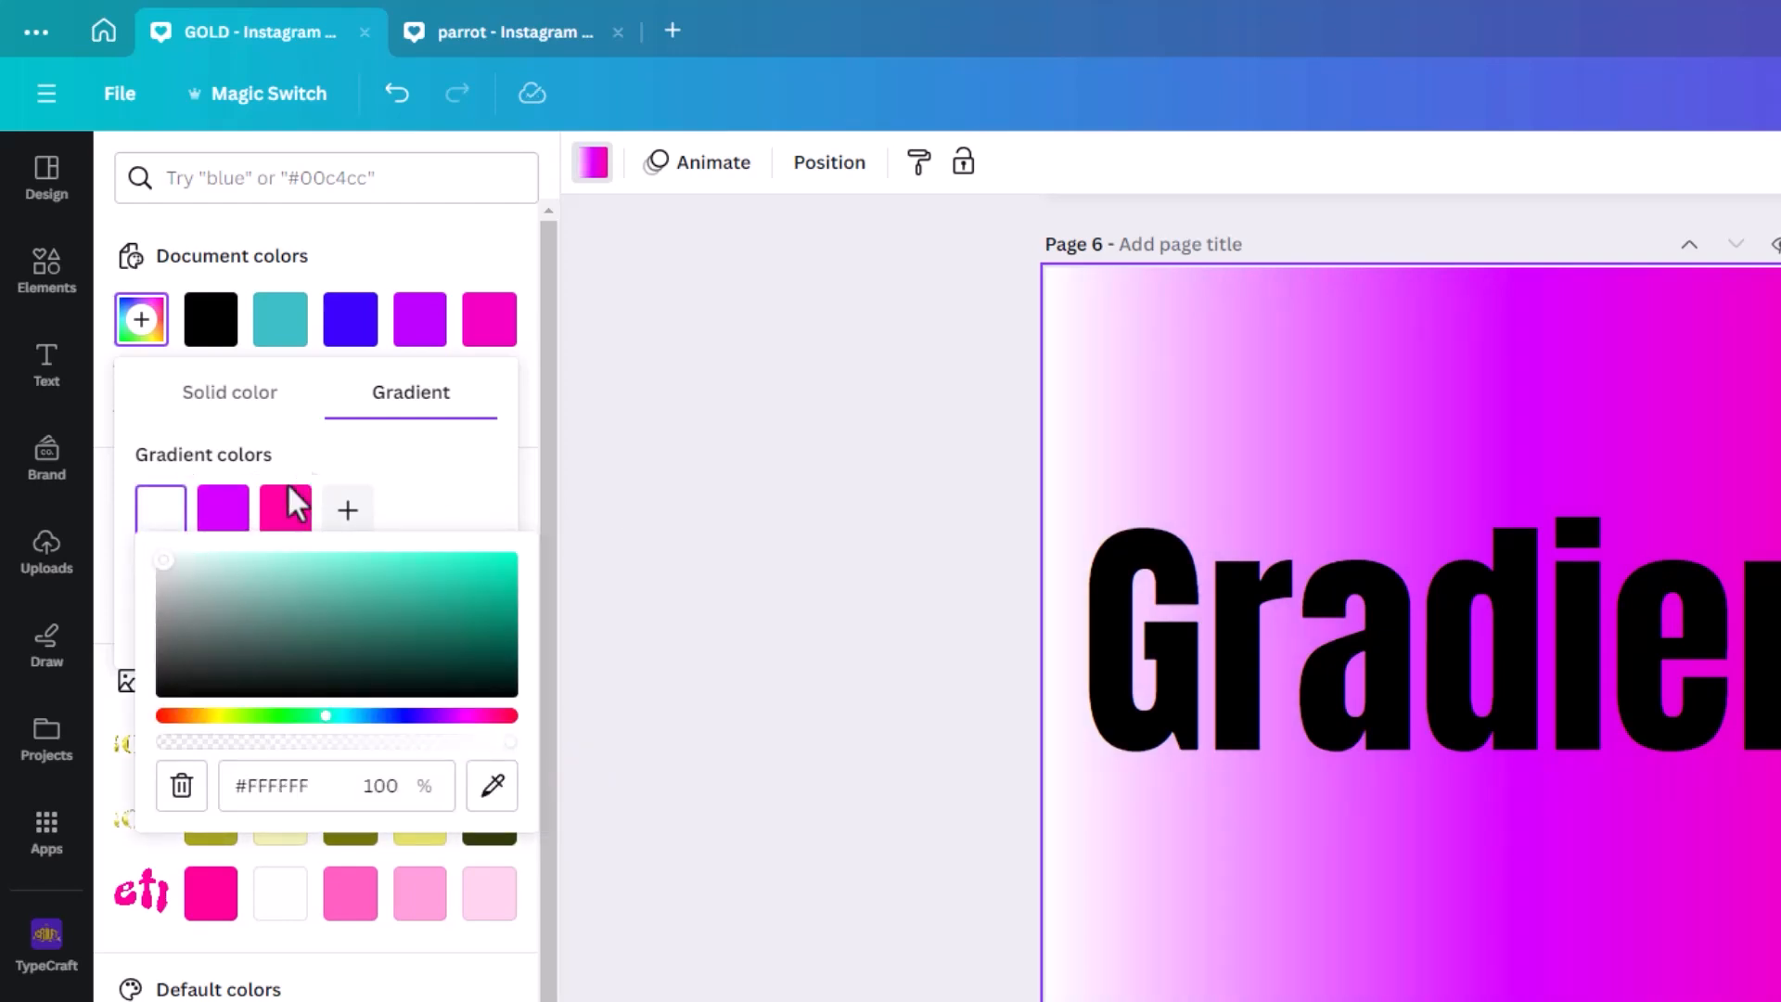
pyautogui.click(432, 501)
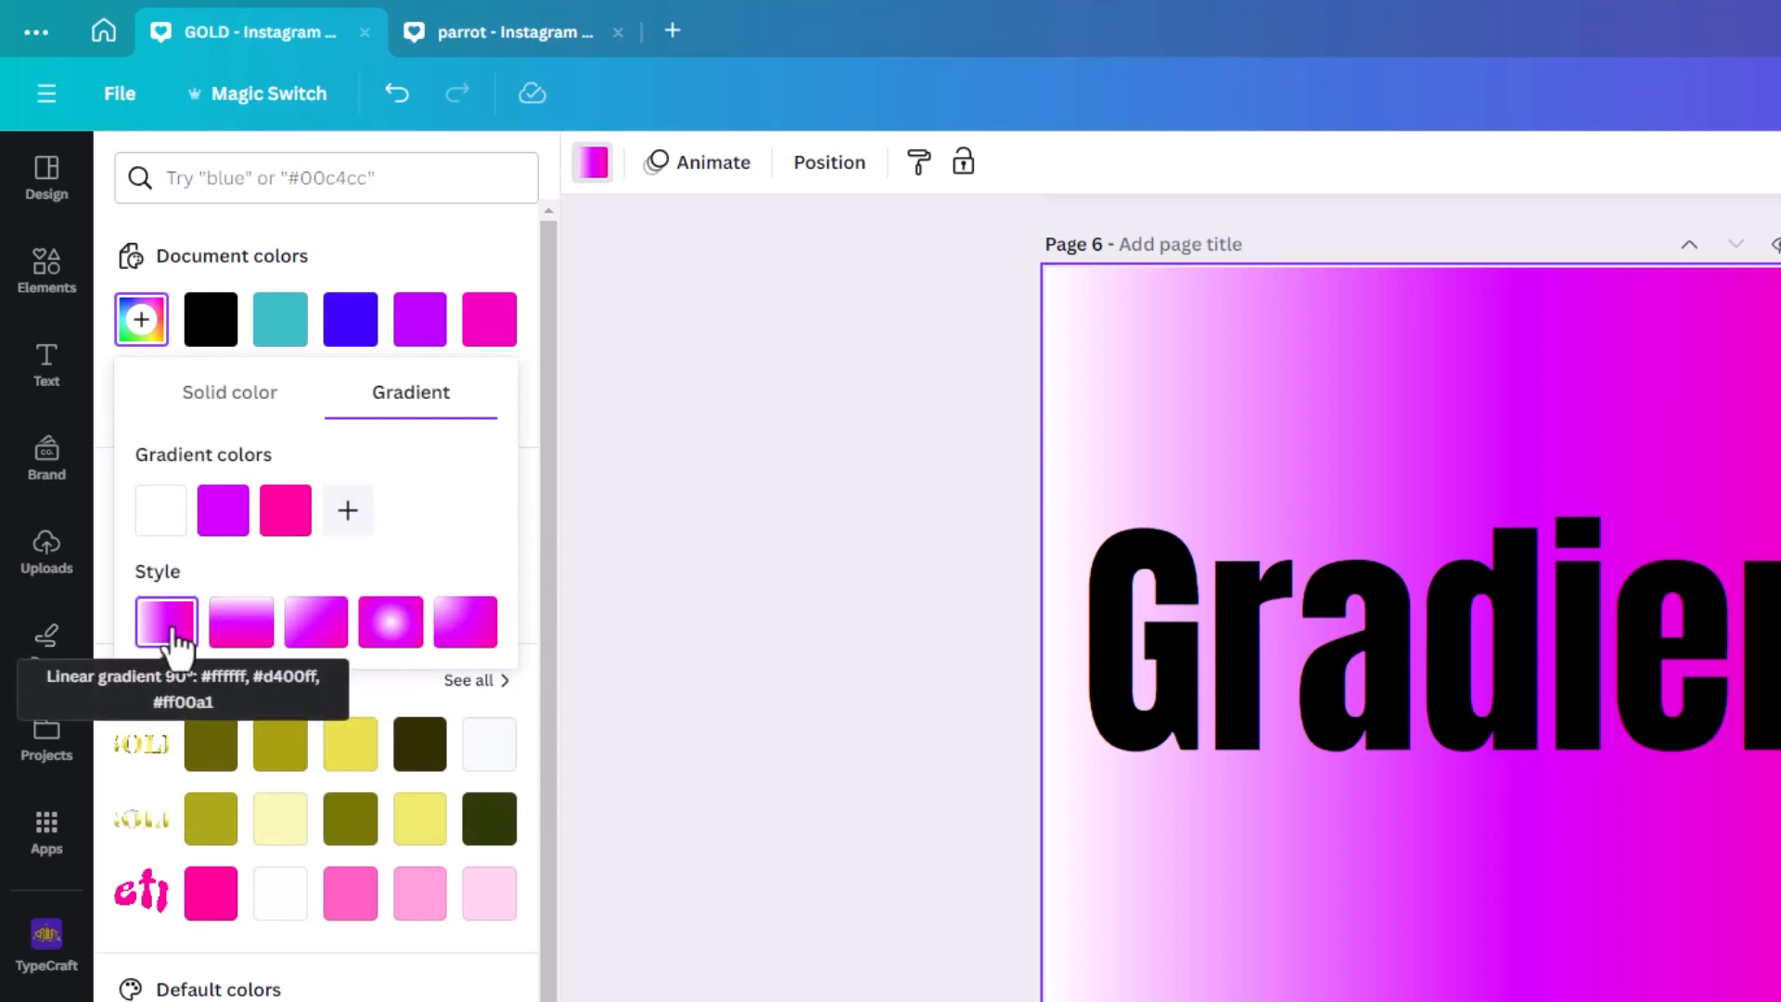
pyautogui.click(391, 621)
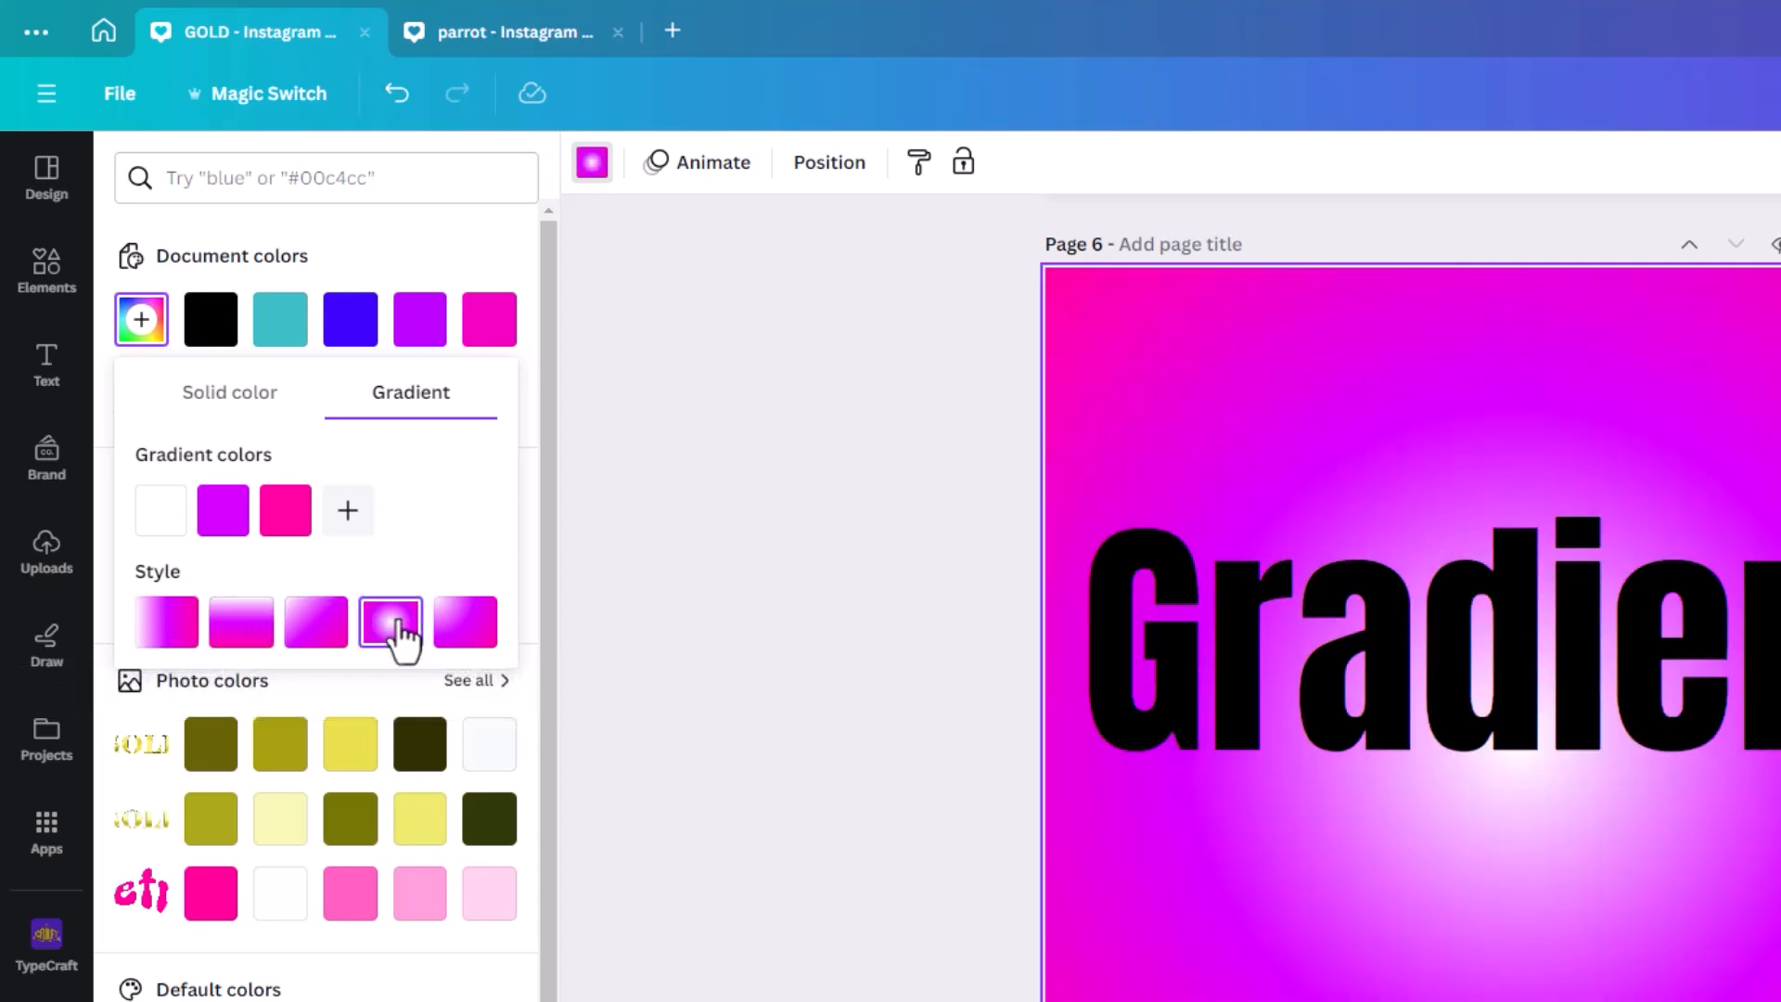
pyautogui.click(489, 638)
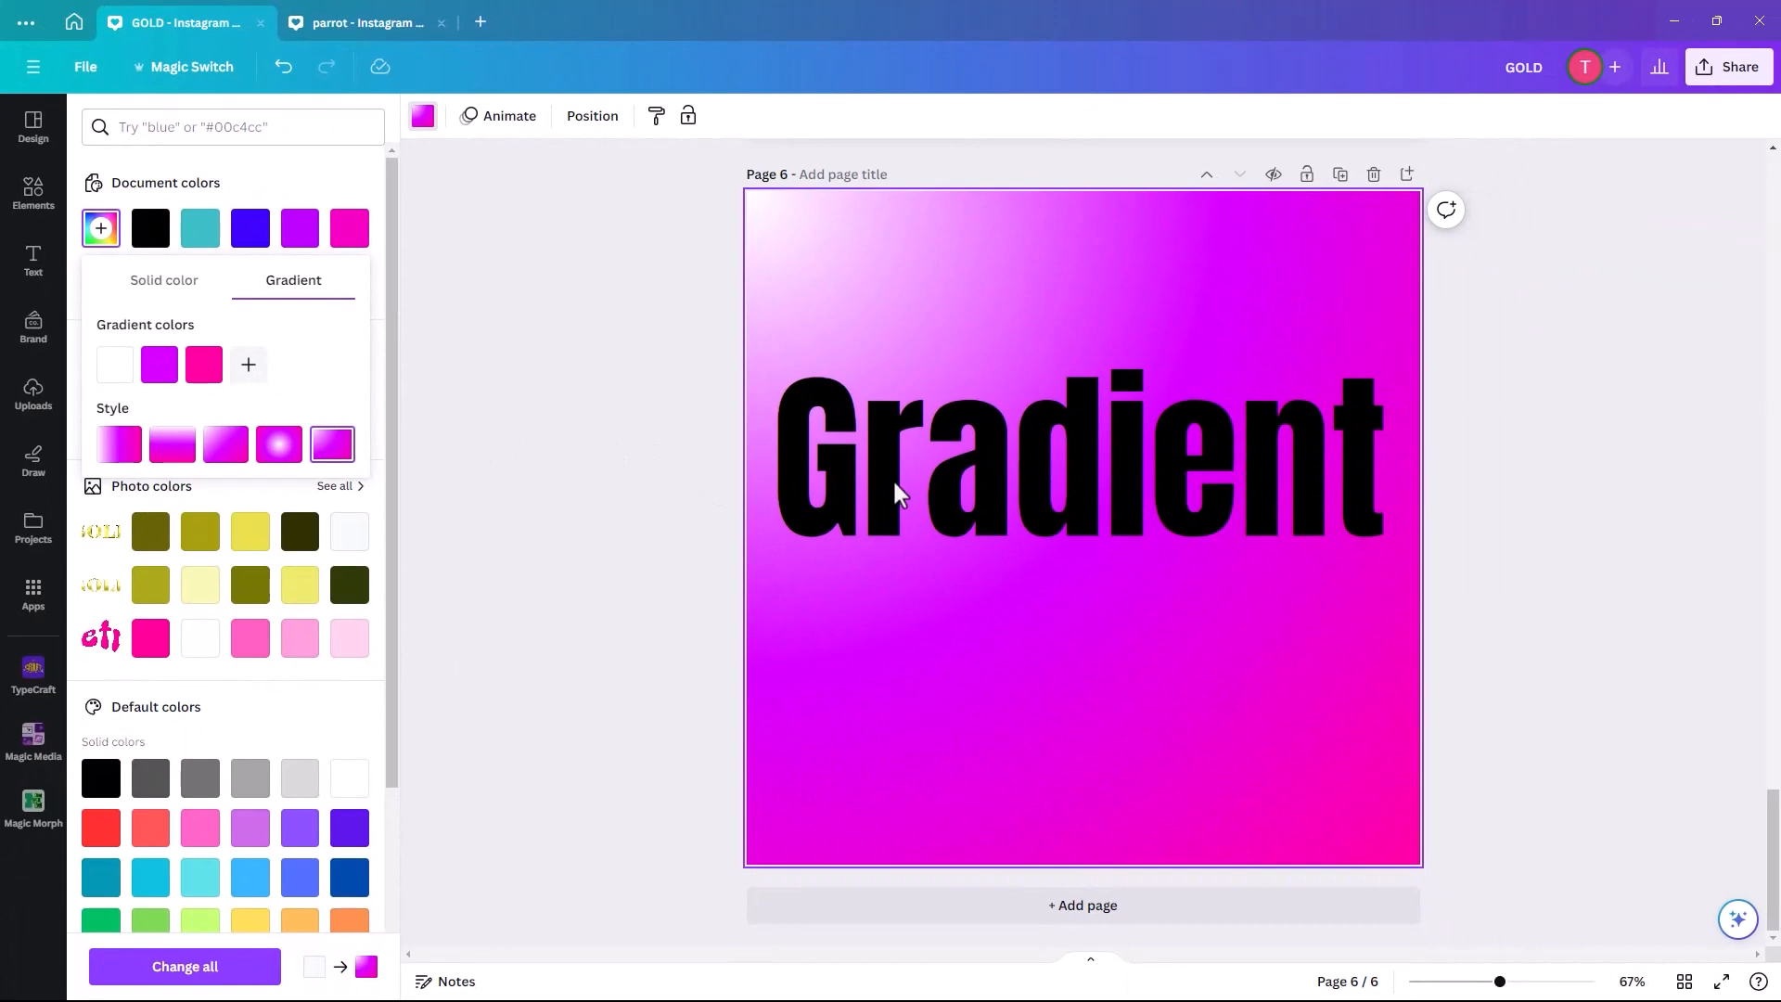
# Move the "Gradient" text up and recolour it to the off-white shade from the photo colours.
pyautogui.moveTo(1060, 441)
pyautogui.mouseDown()
pyautogui.moveTo(1053, 426)
pyautogui.moveTo(1048, 458)
pyautogui.mouseUp()
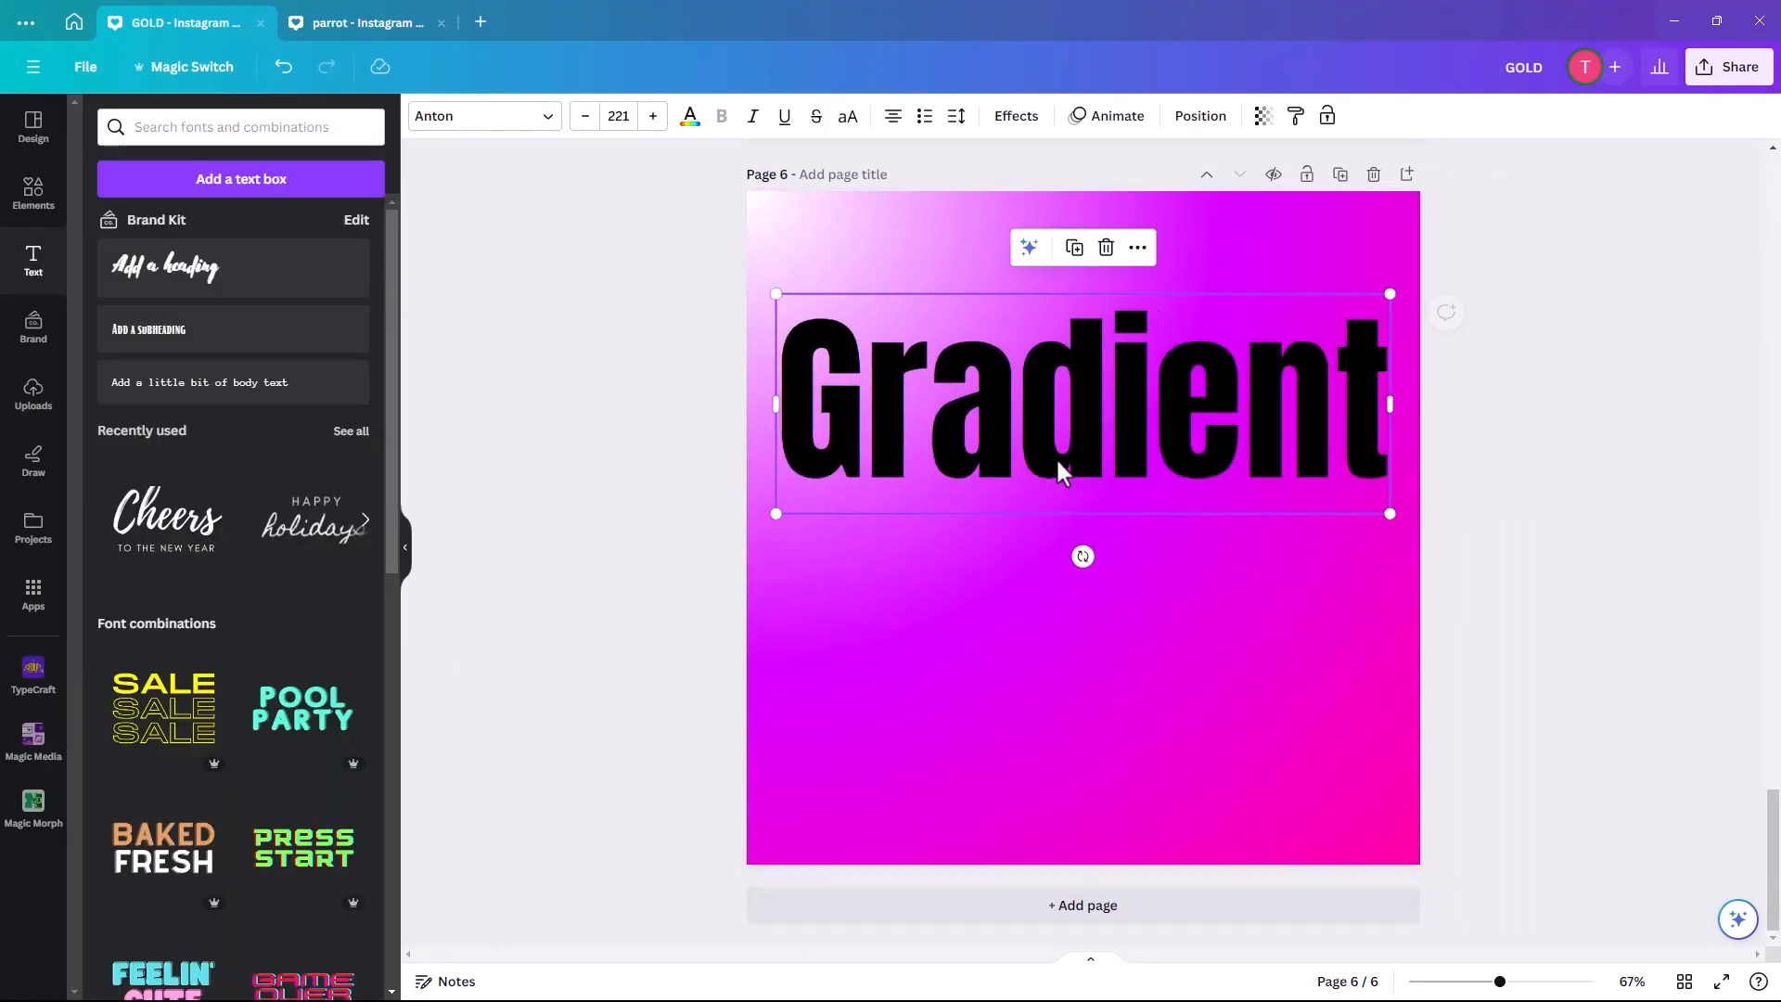
pyautogui.doubleClick(1056, 454)
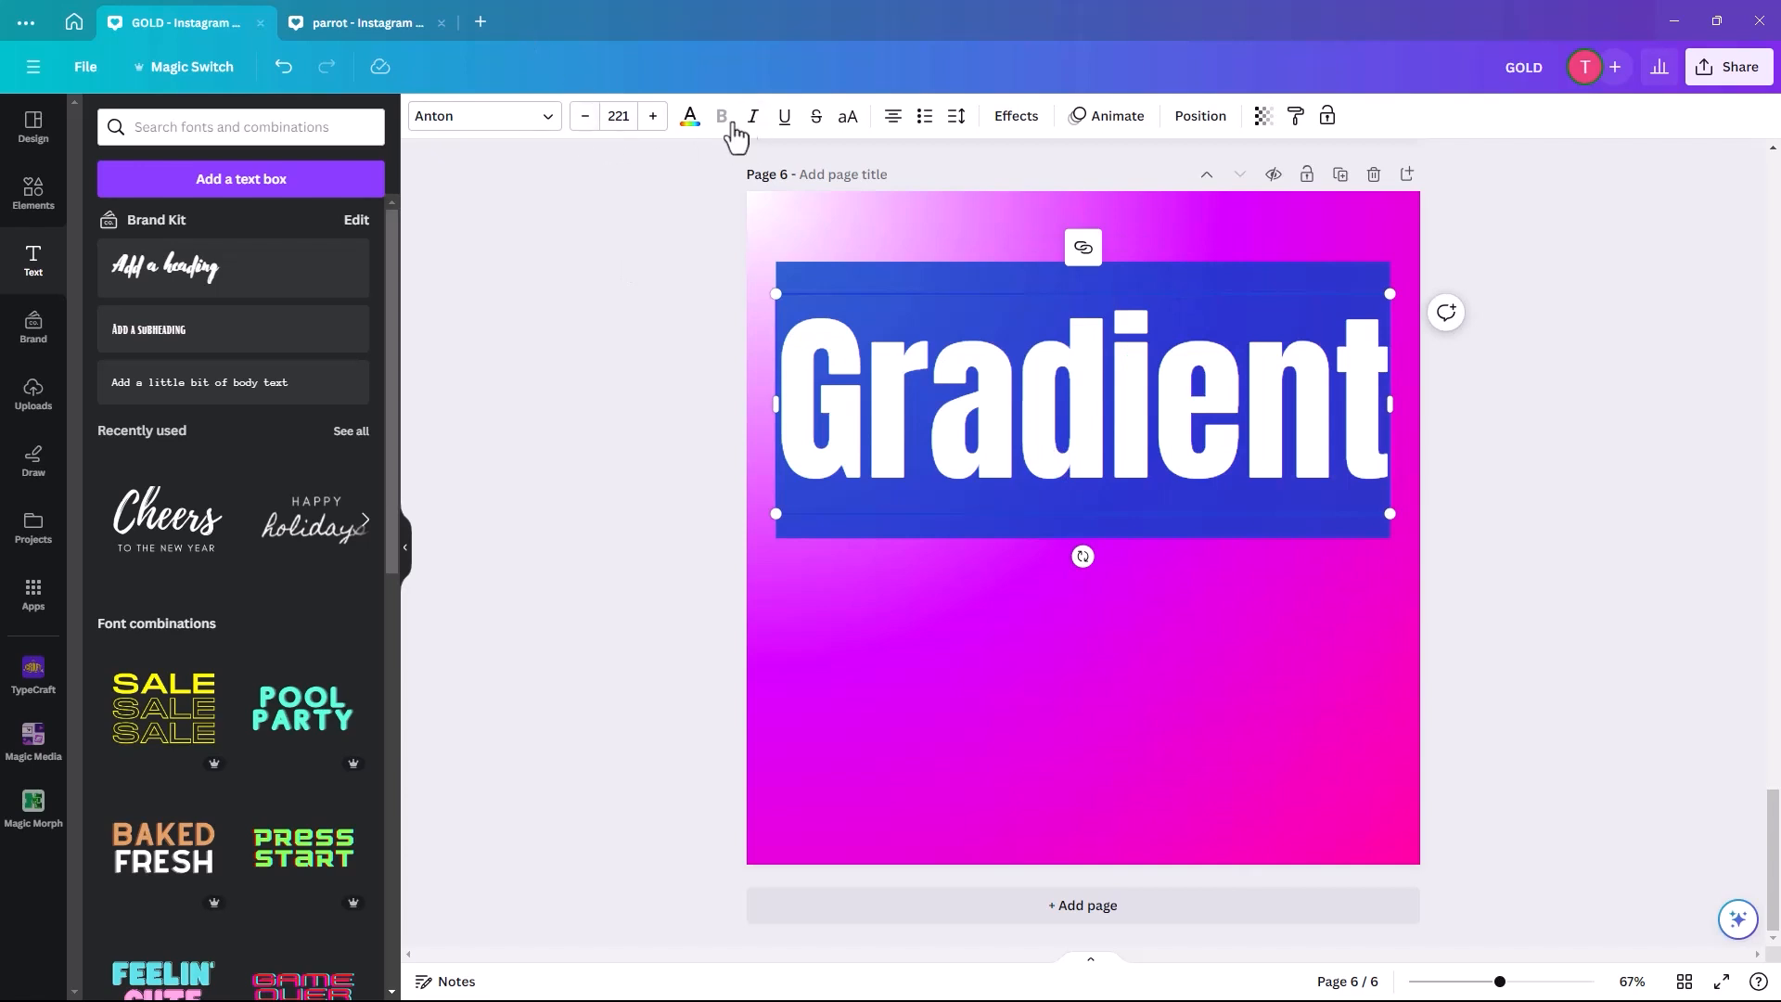
pyautogui.click(689, 121)
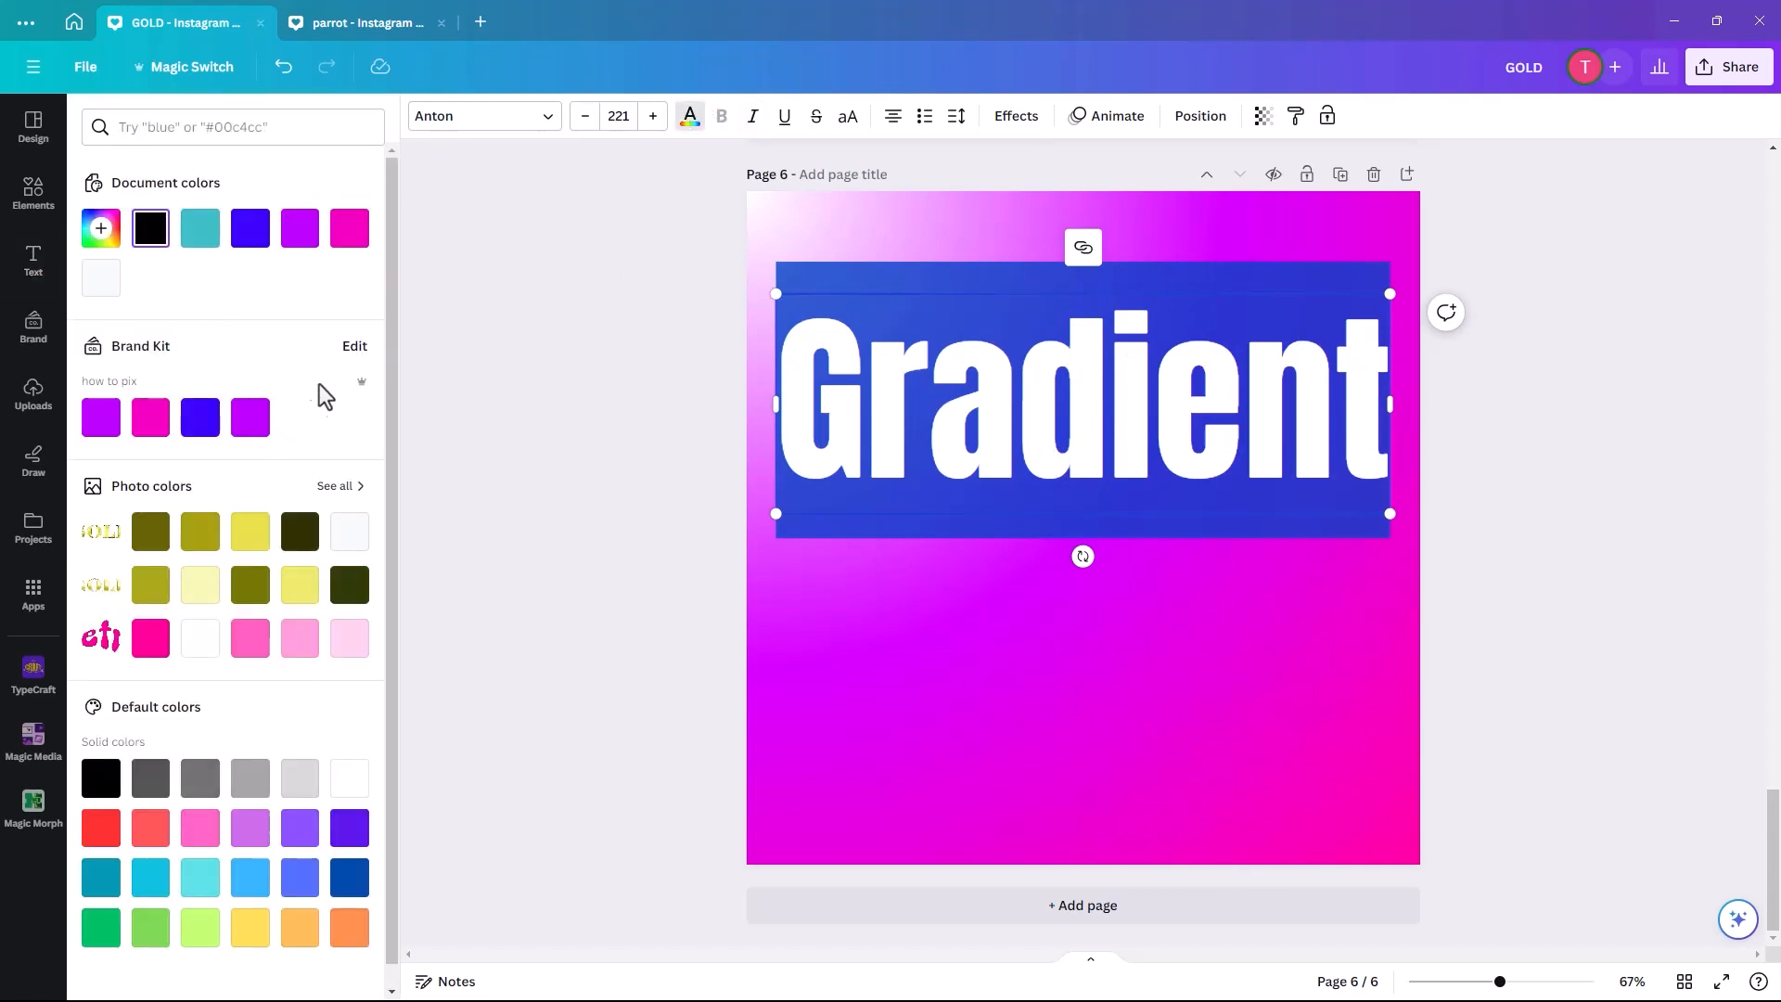
pyautogui.click(355, 546)
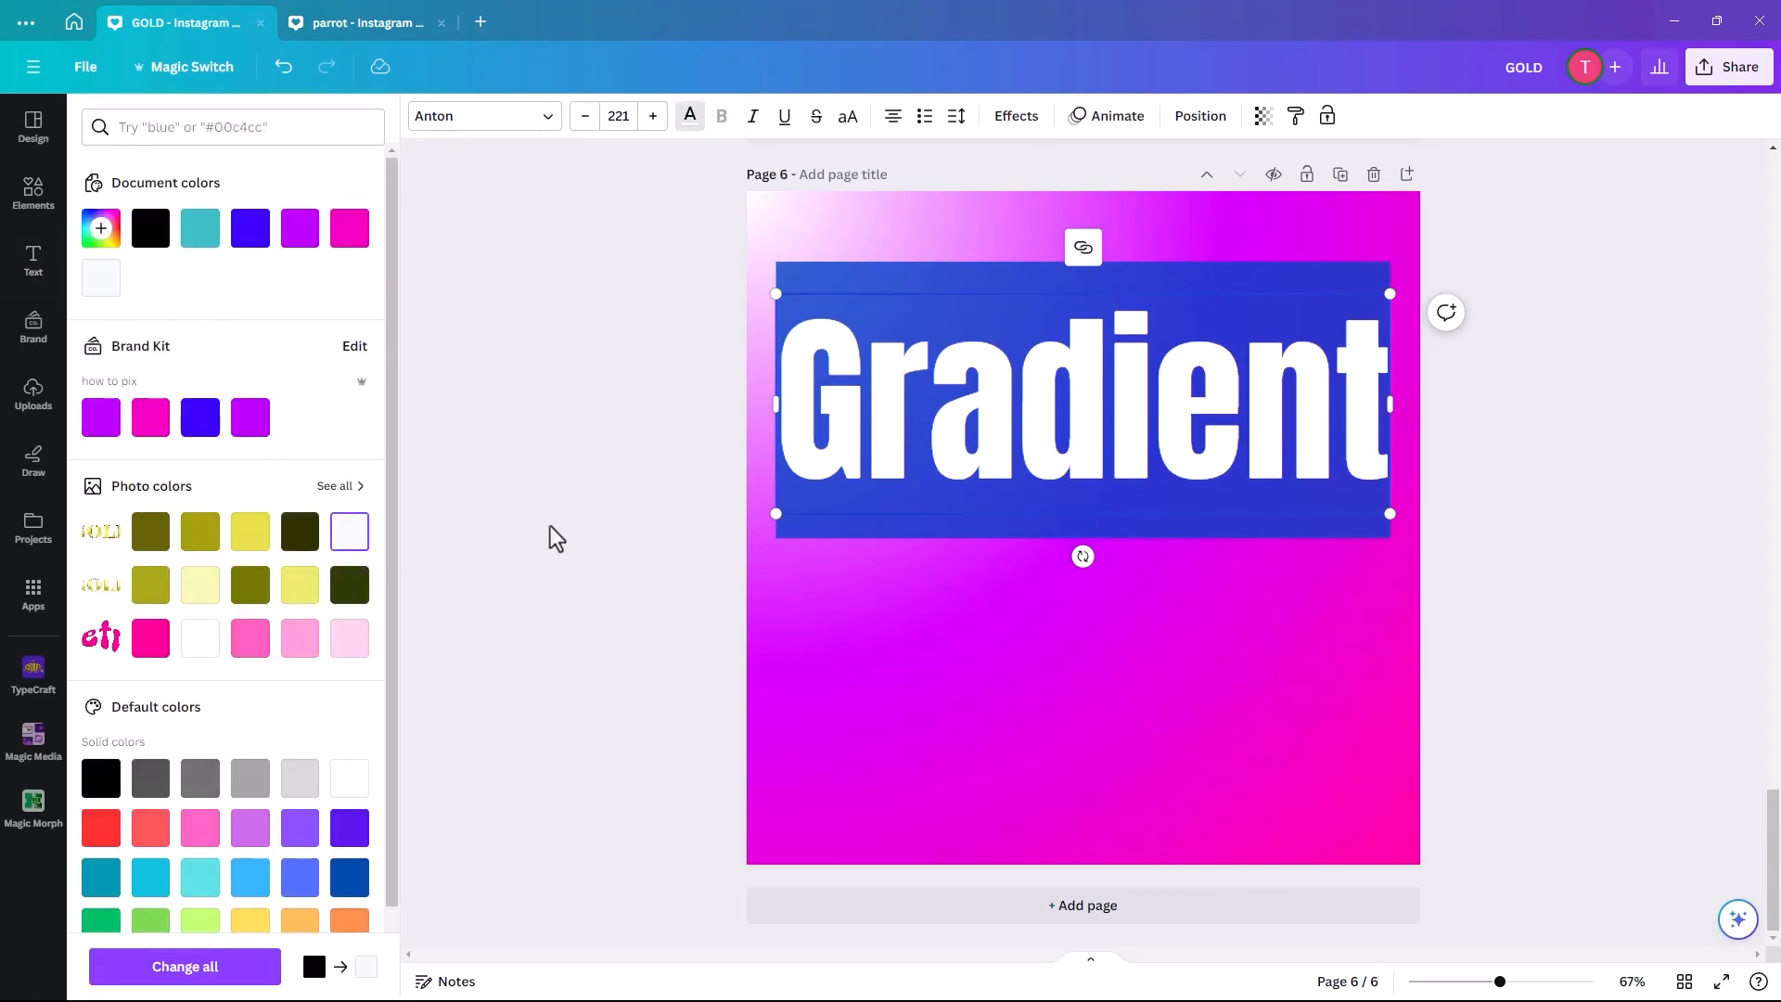
pyautogui.click(550, 526)
pyautogui.click(646, 505)
# Set the "Gradient" text's transparency to 40 and reposition it in the upper part of the page.
pyautogui.moveTo(1049, 470); pyautogui.dragTo(1040, 525)
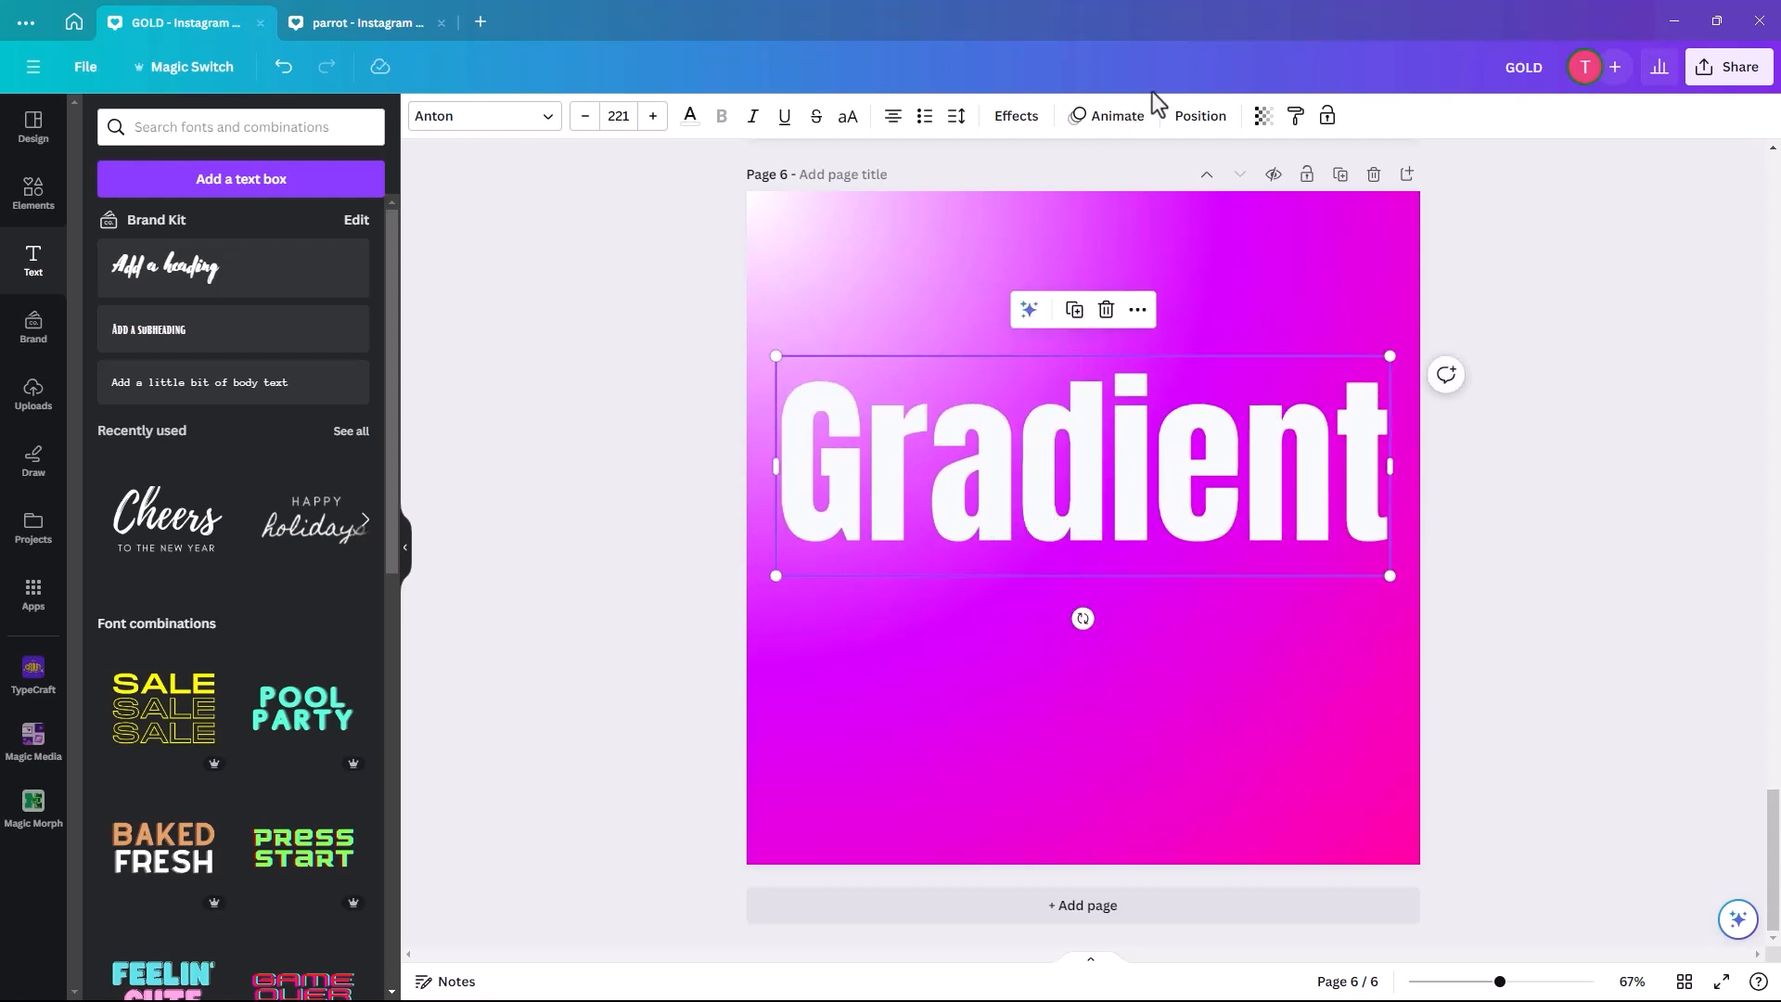
pyautogui.click(1263, 119)
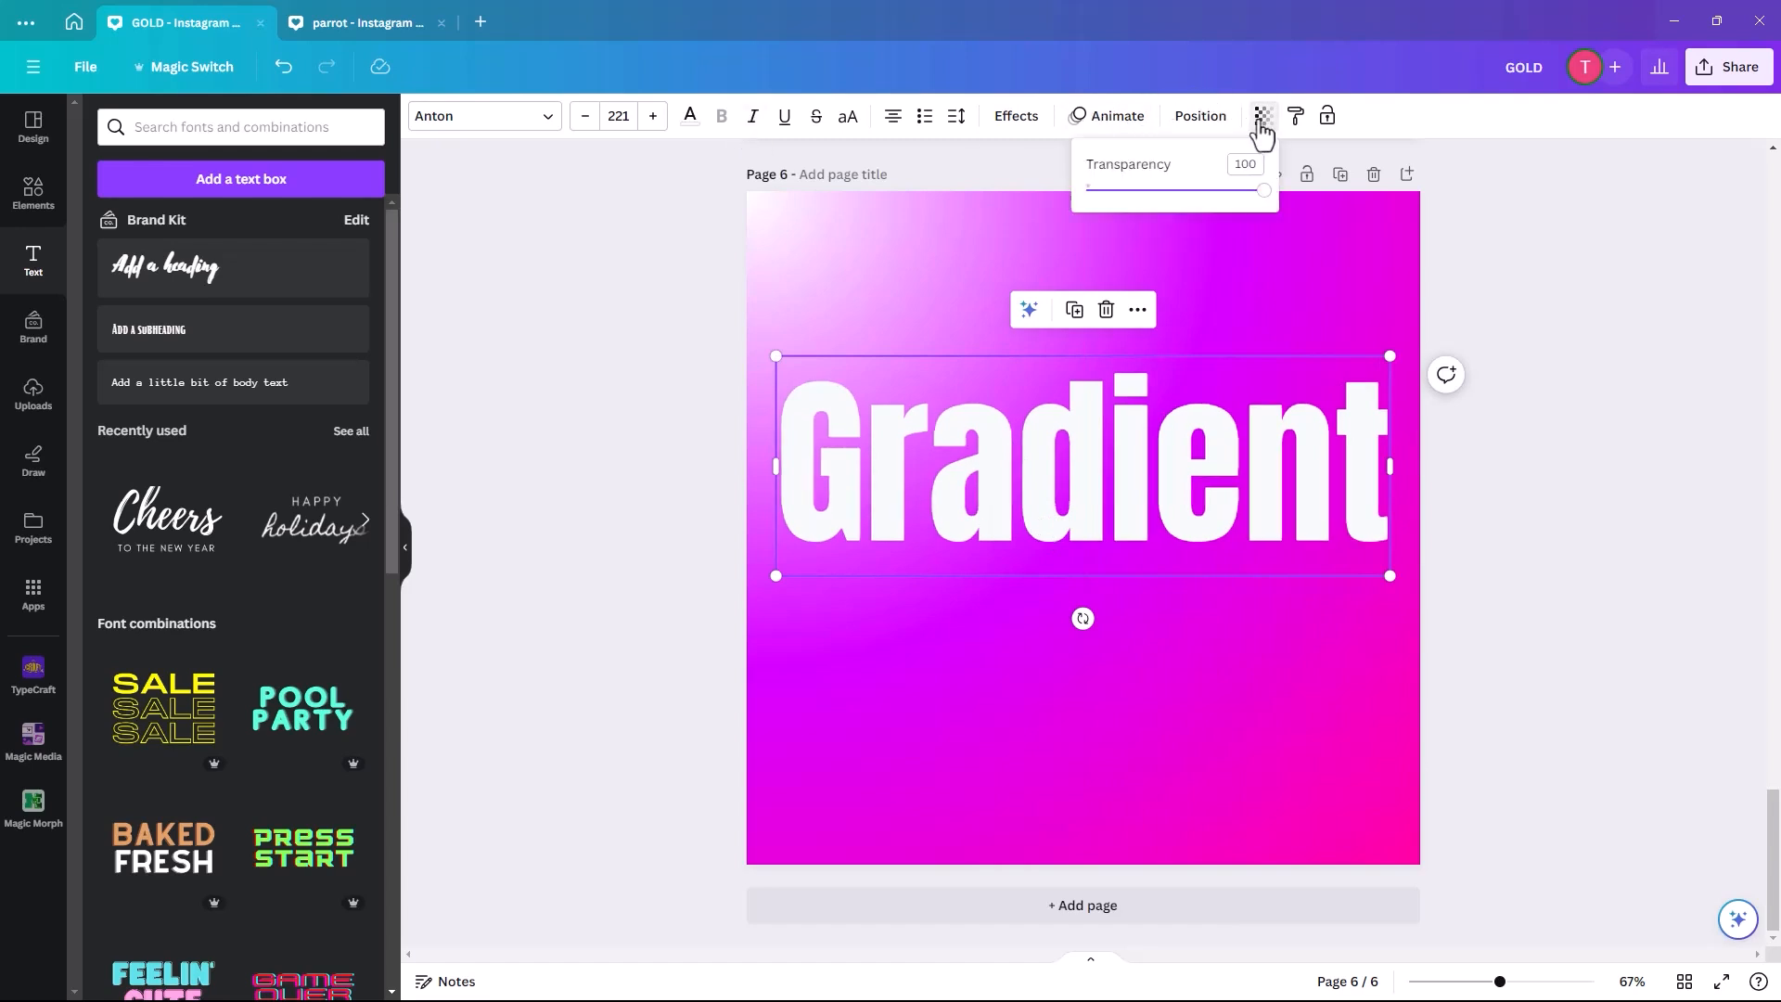
pyautogui.moveTo(1265, 196); pyautogui.dragTo(1164, 221)
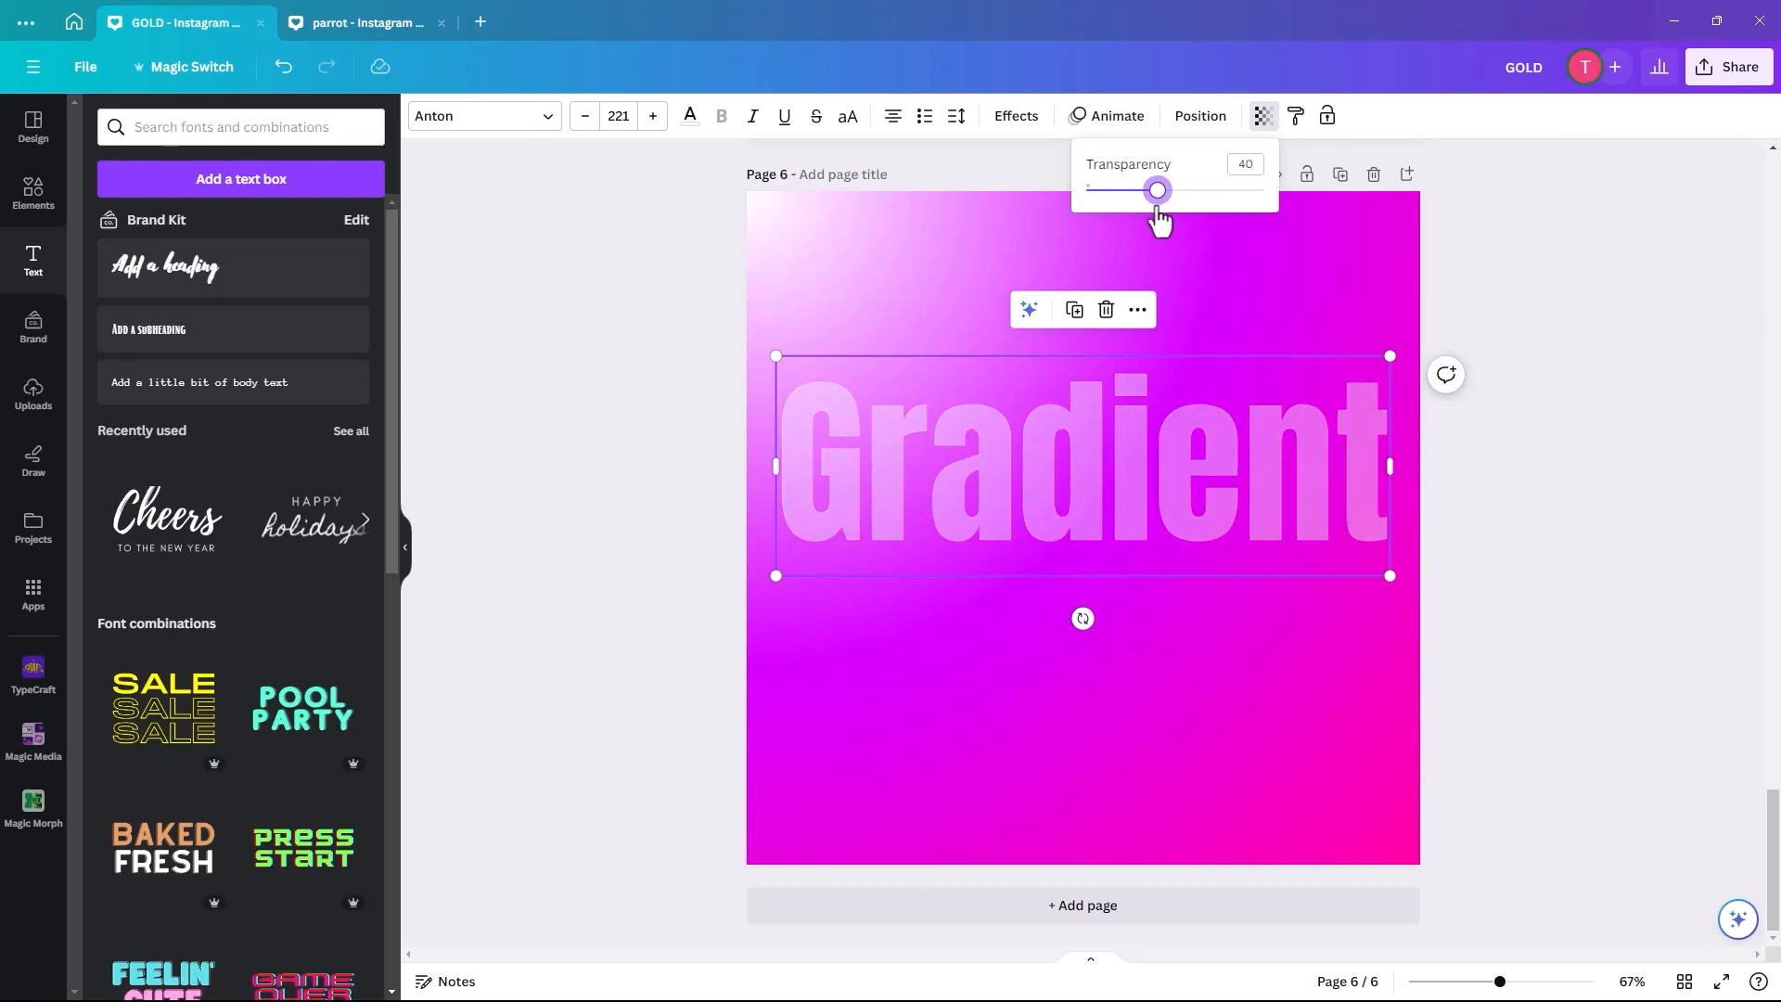
pyautogui.moveTo(966, 540); pyautogui.dragTo(968, 450)
# Switch the page background's gradient style to run from top to bottom and centre the "Gradient" text horizontally over it.
pyautogui.click(999, 604)
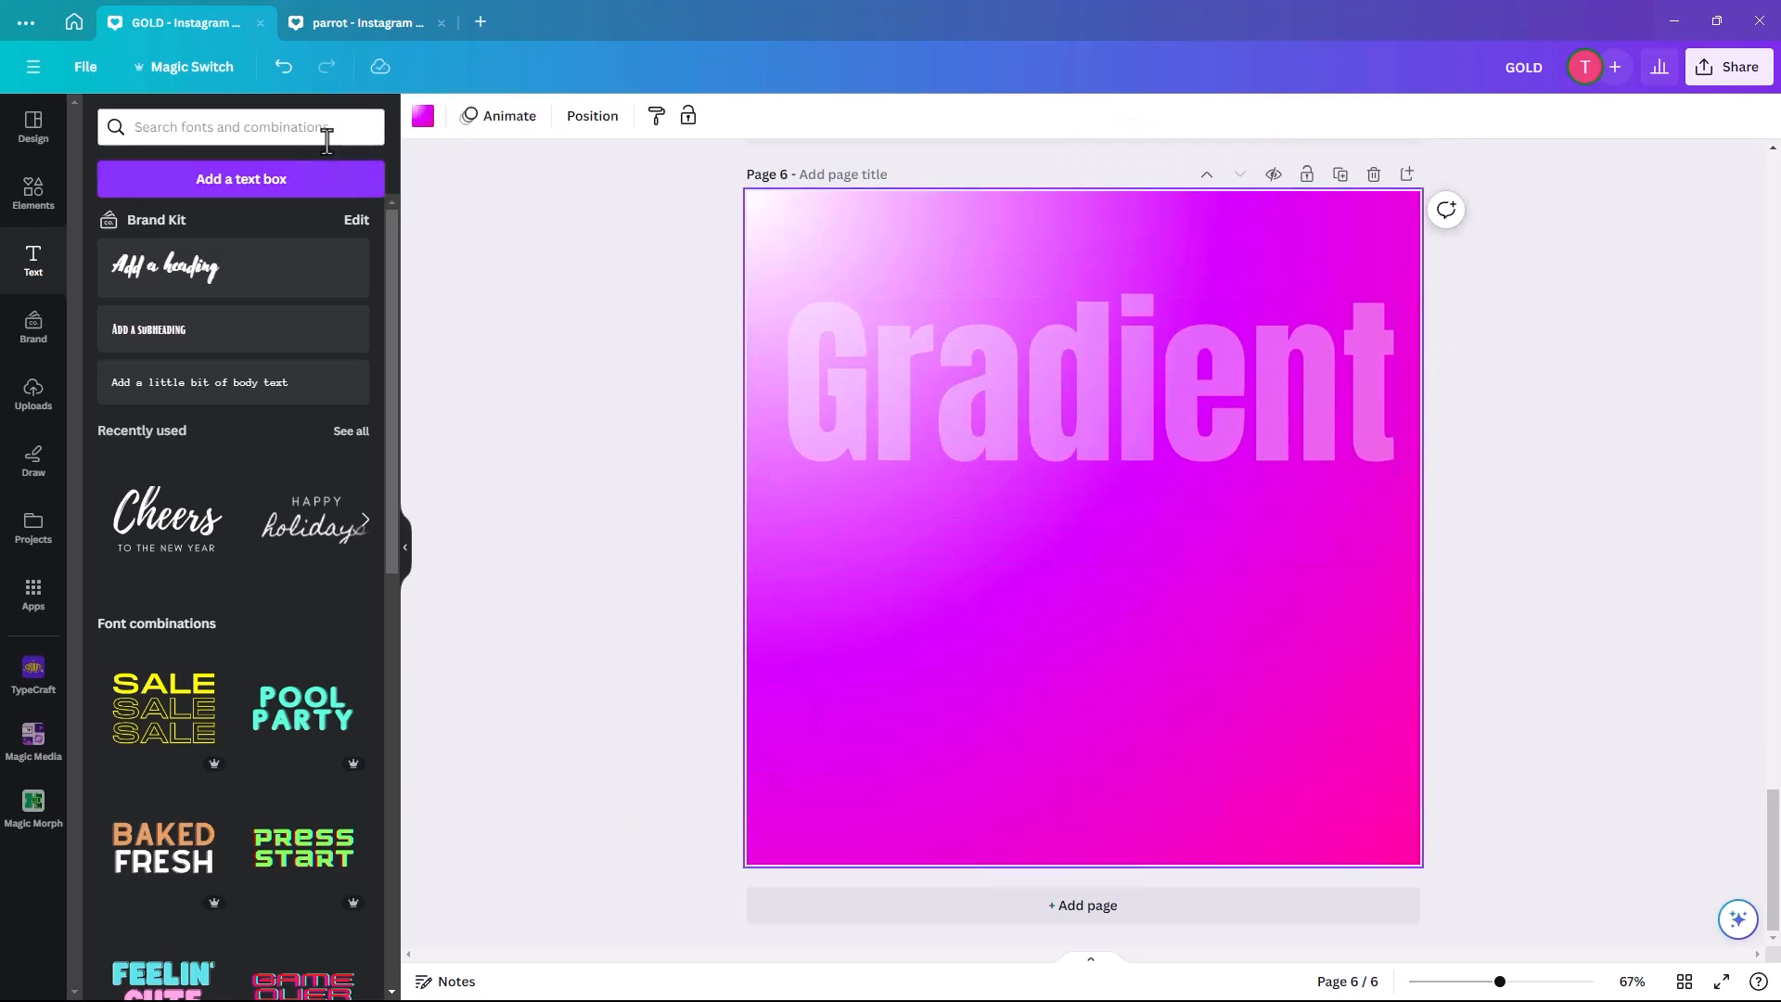
pyautogui.click(422, 118)
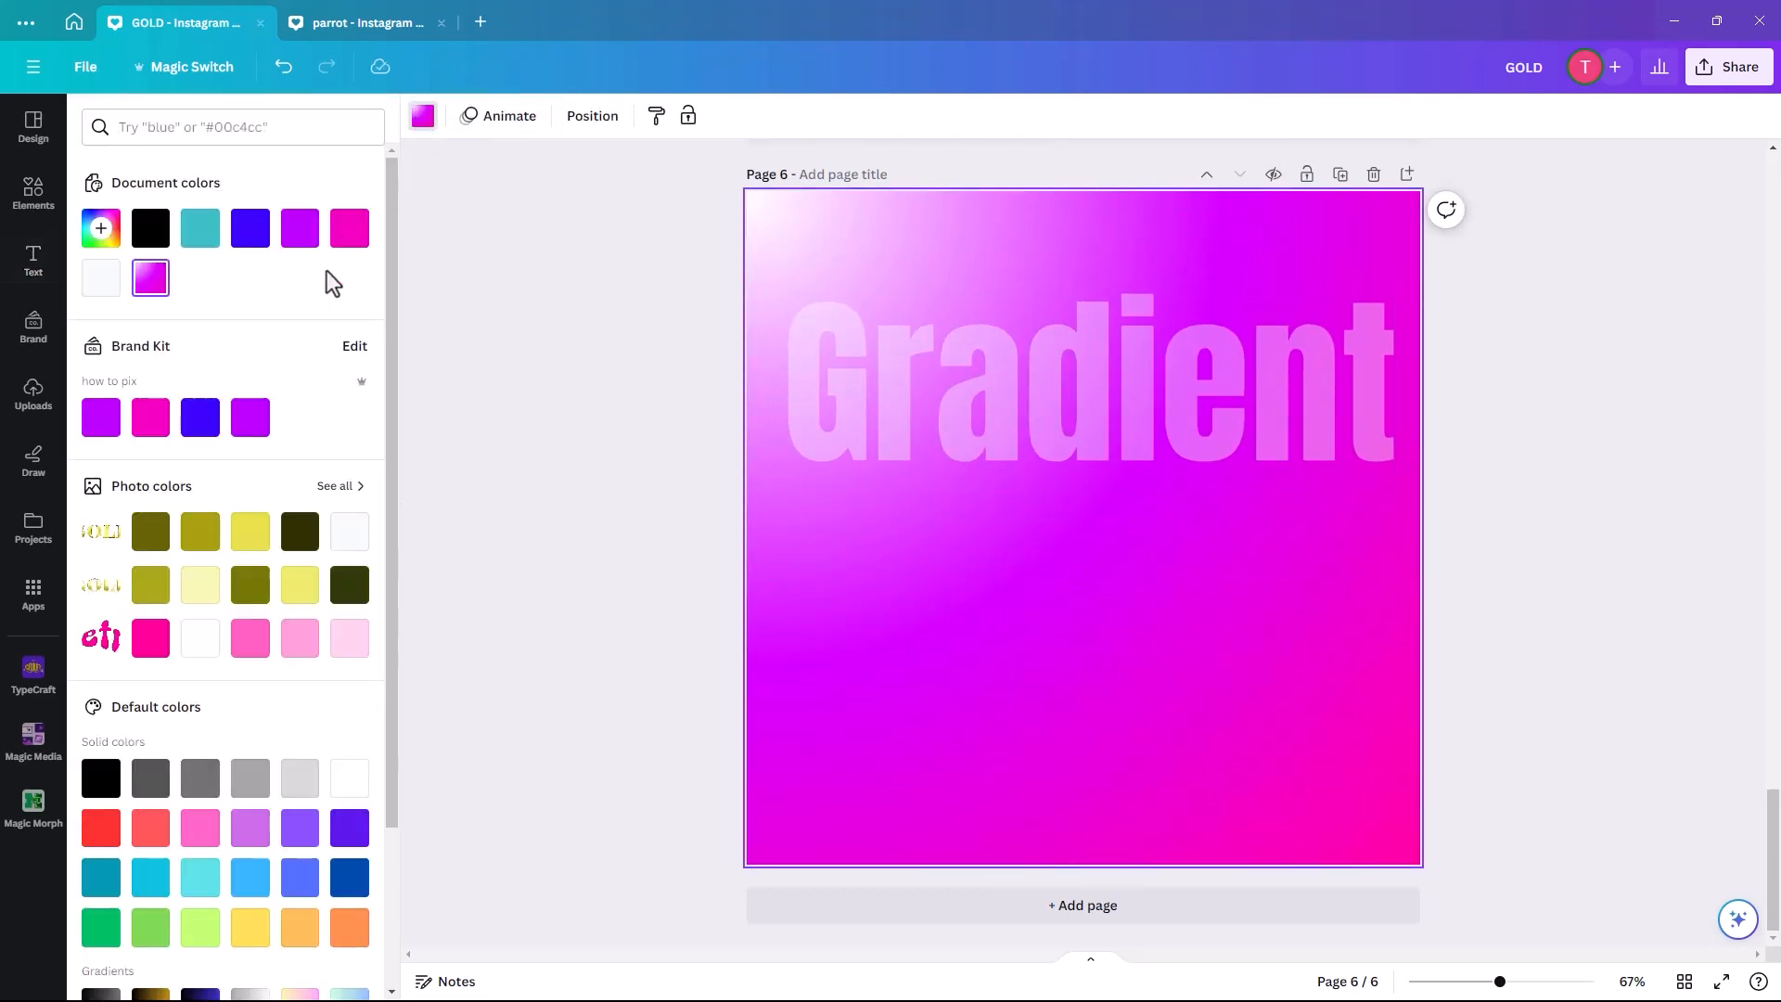
pyautogui.click(100, 228)
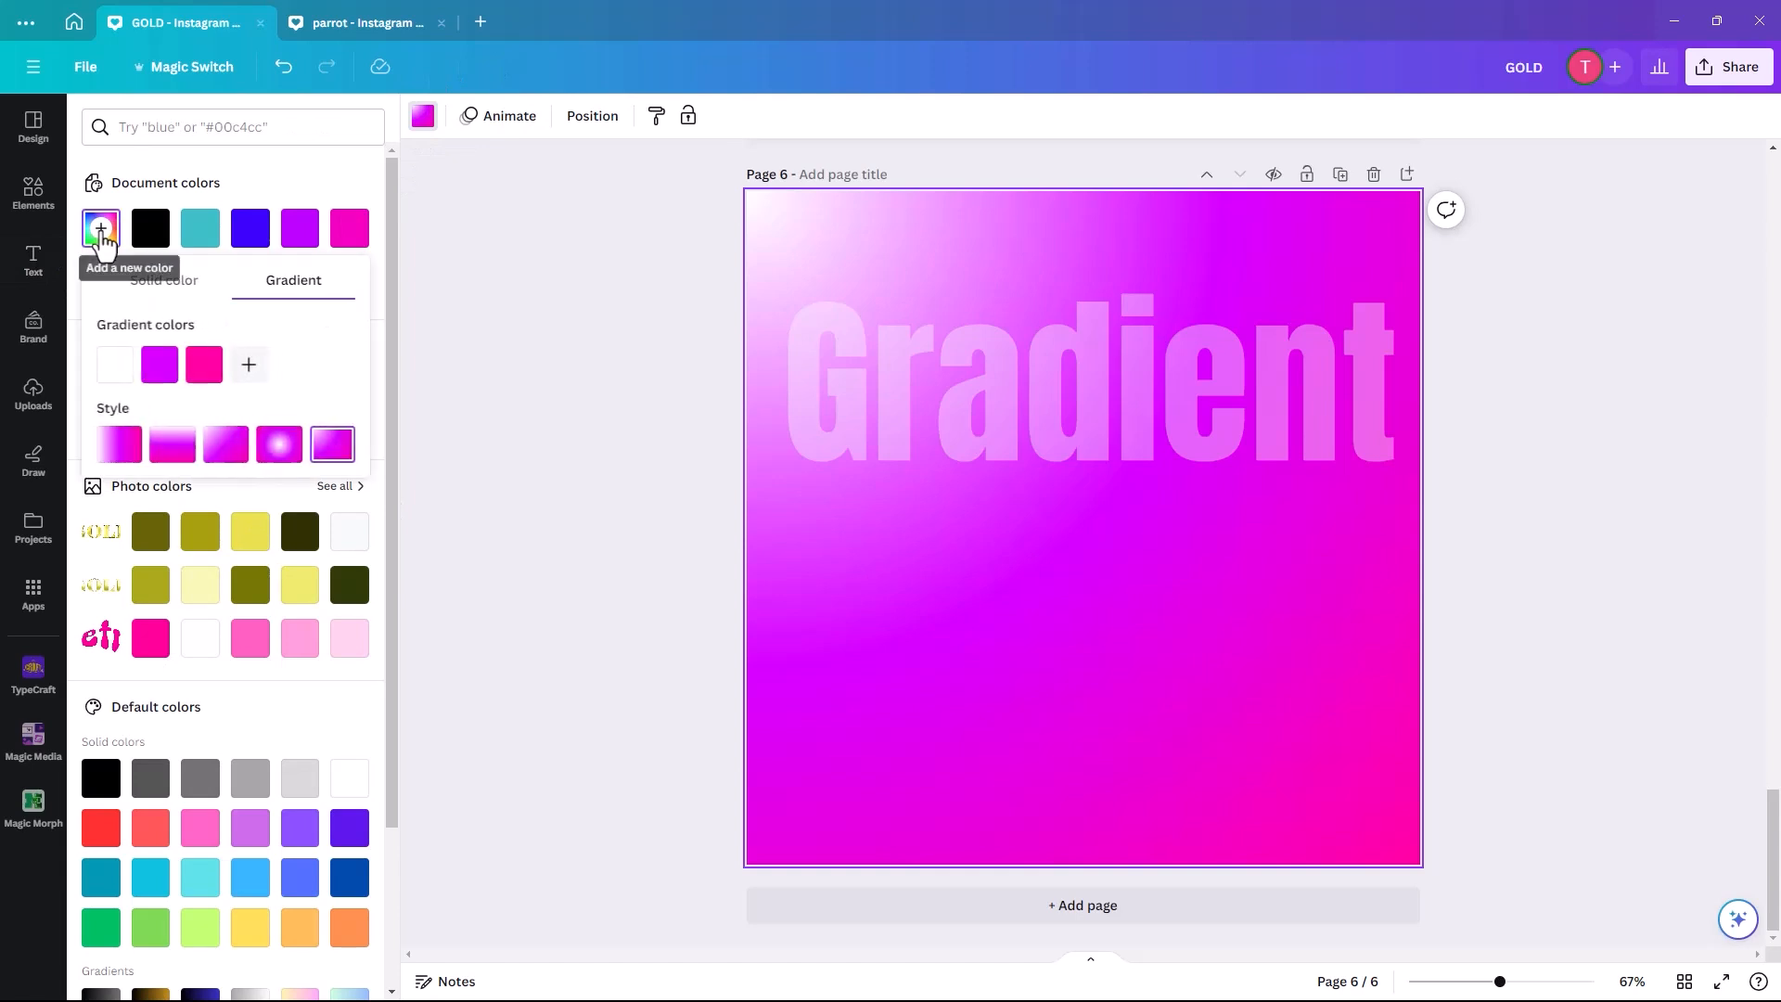
pyautogui.click(175, 449)
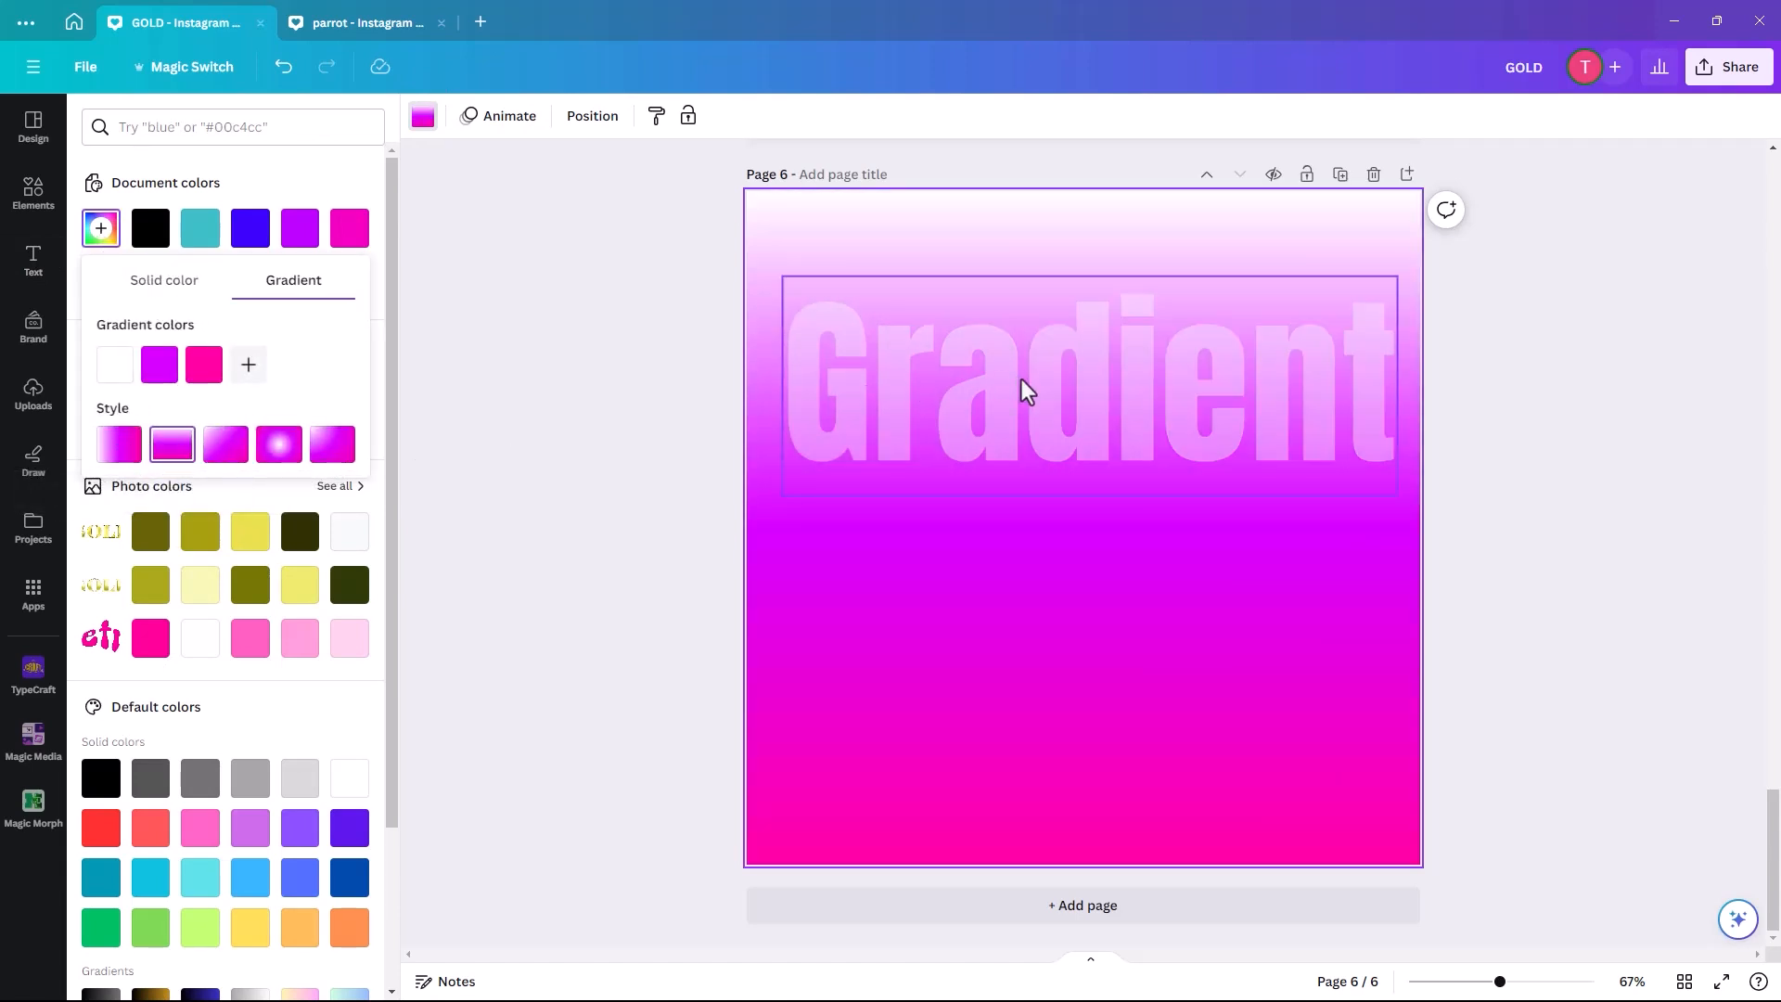
pyautogui.moveTo(1006, 433)
pyautogui.mouseDown()
pyautogui.moveTo(998, 383)
pyautogui.moveTo(992, 448)
pyautogui.mouseUp()
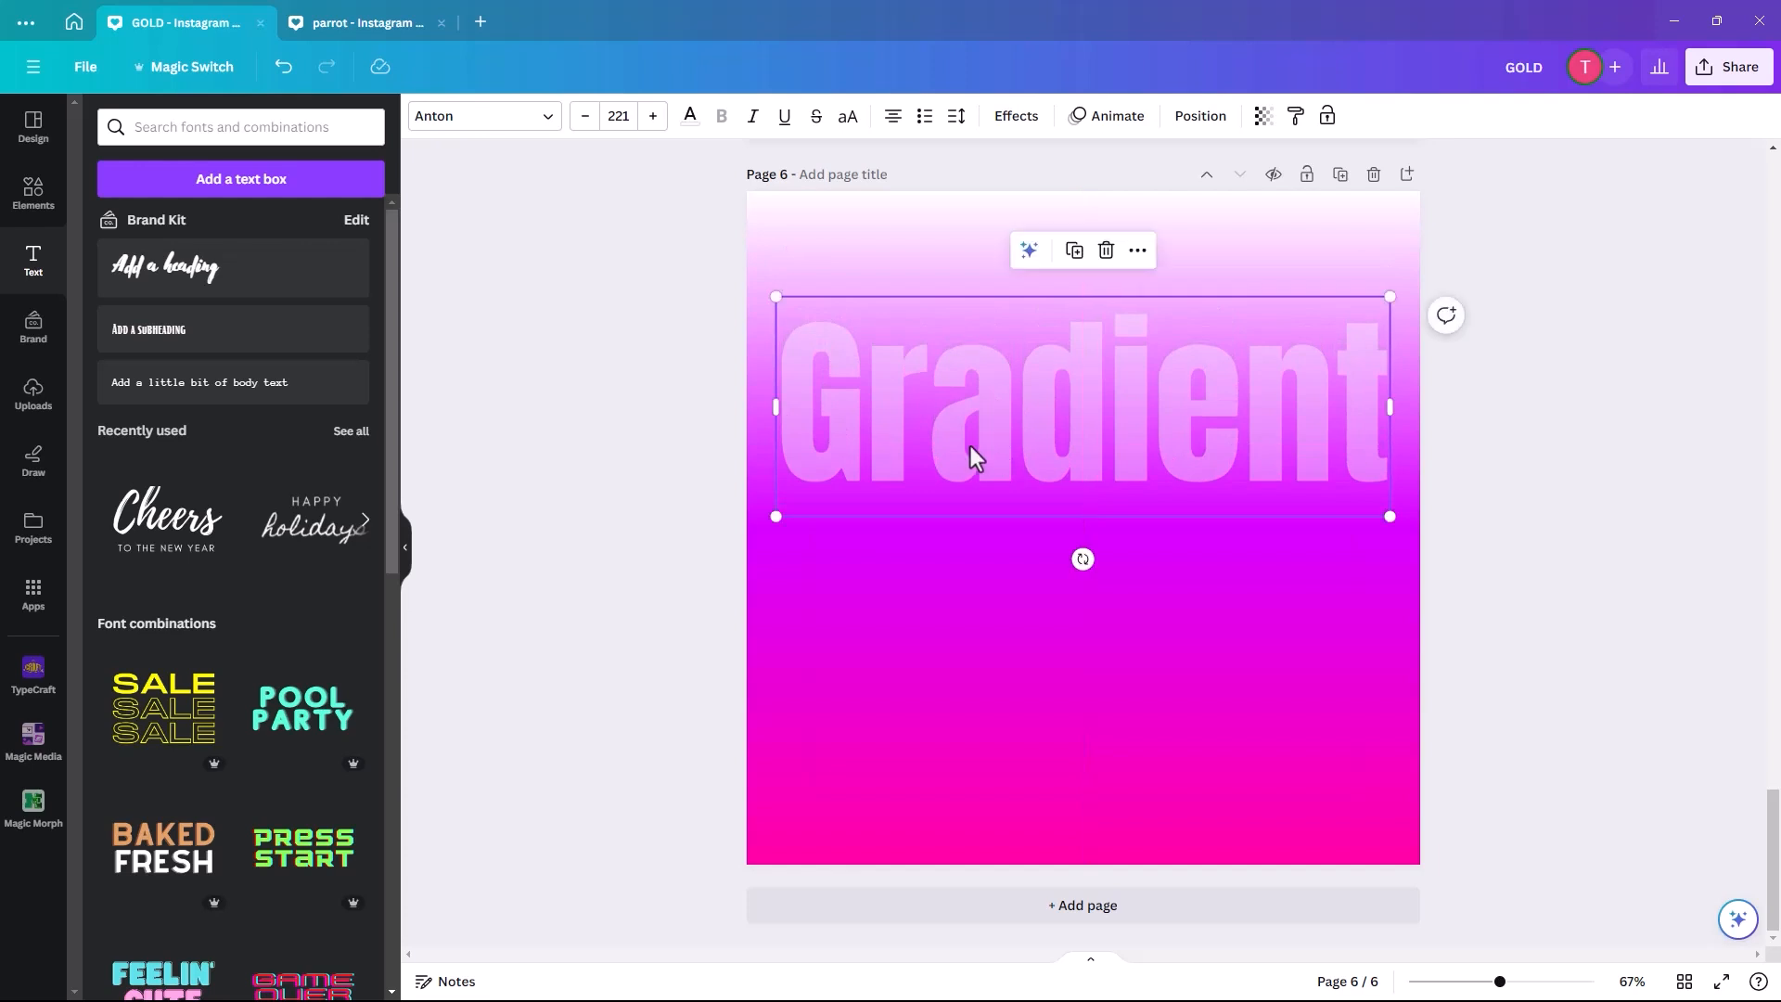
pyautogui.click(655, 449)
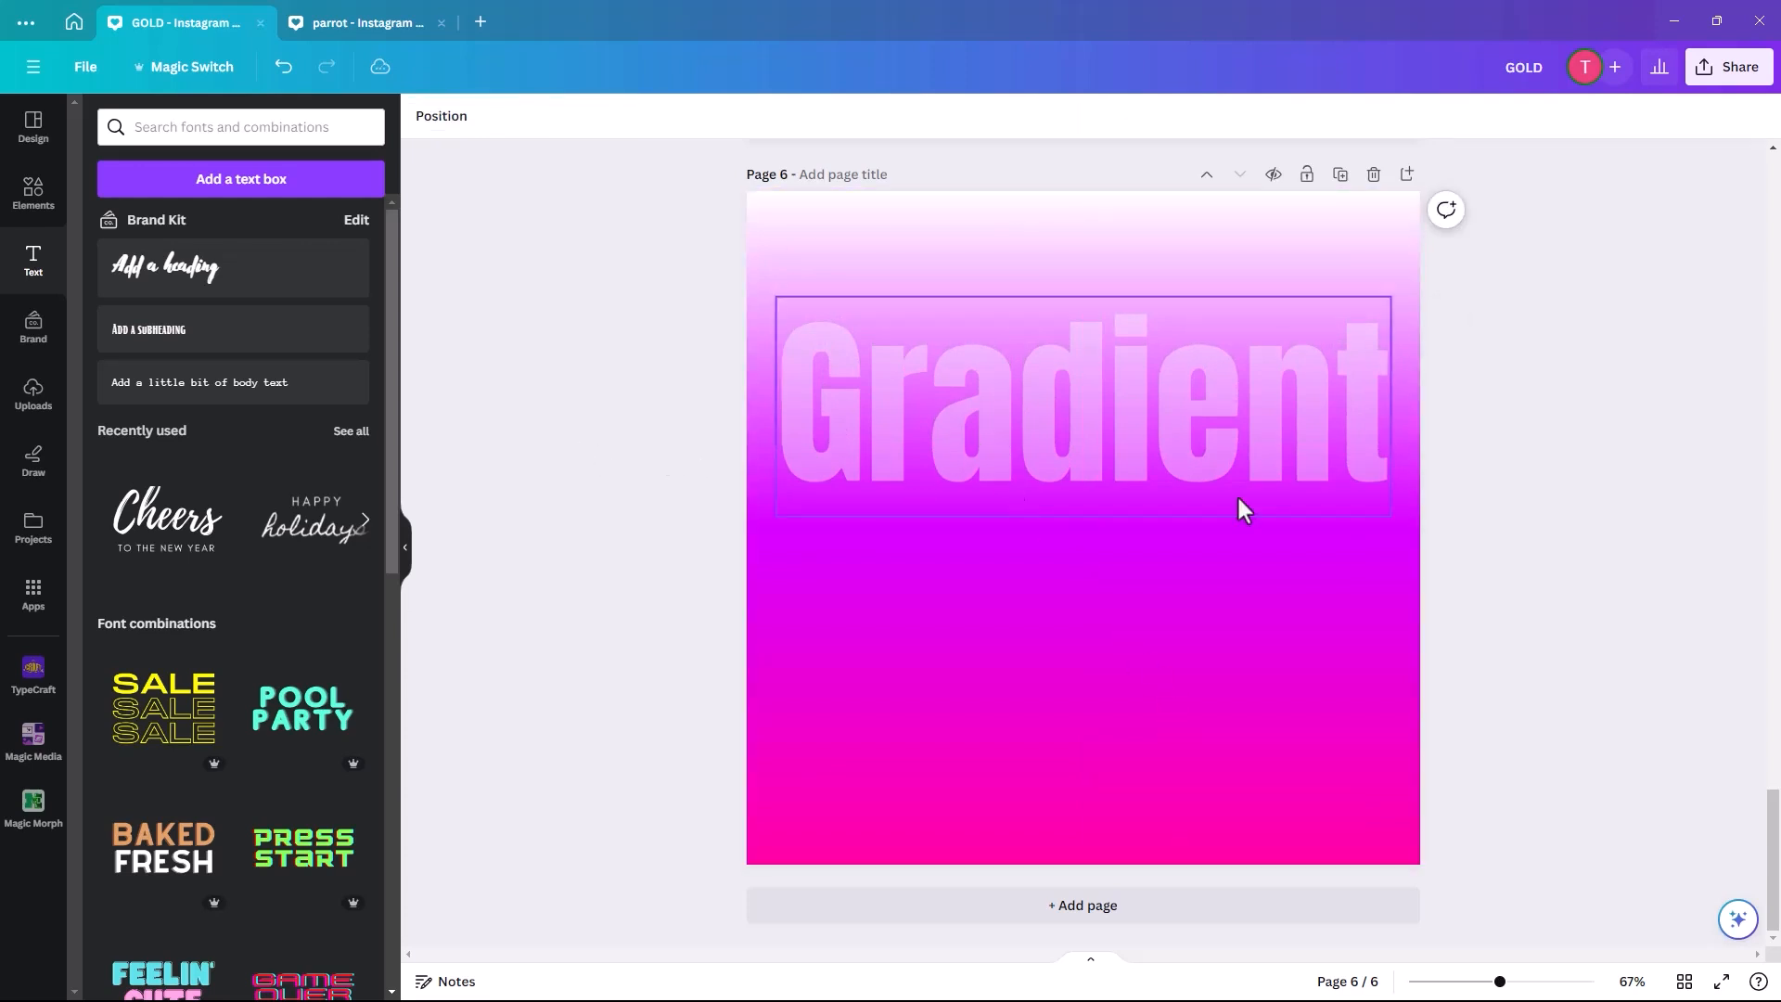
# Download only page 6 of the design as a PNG.
pyautogui.click(1730, 81)
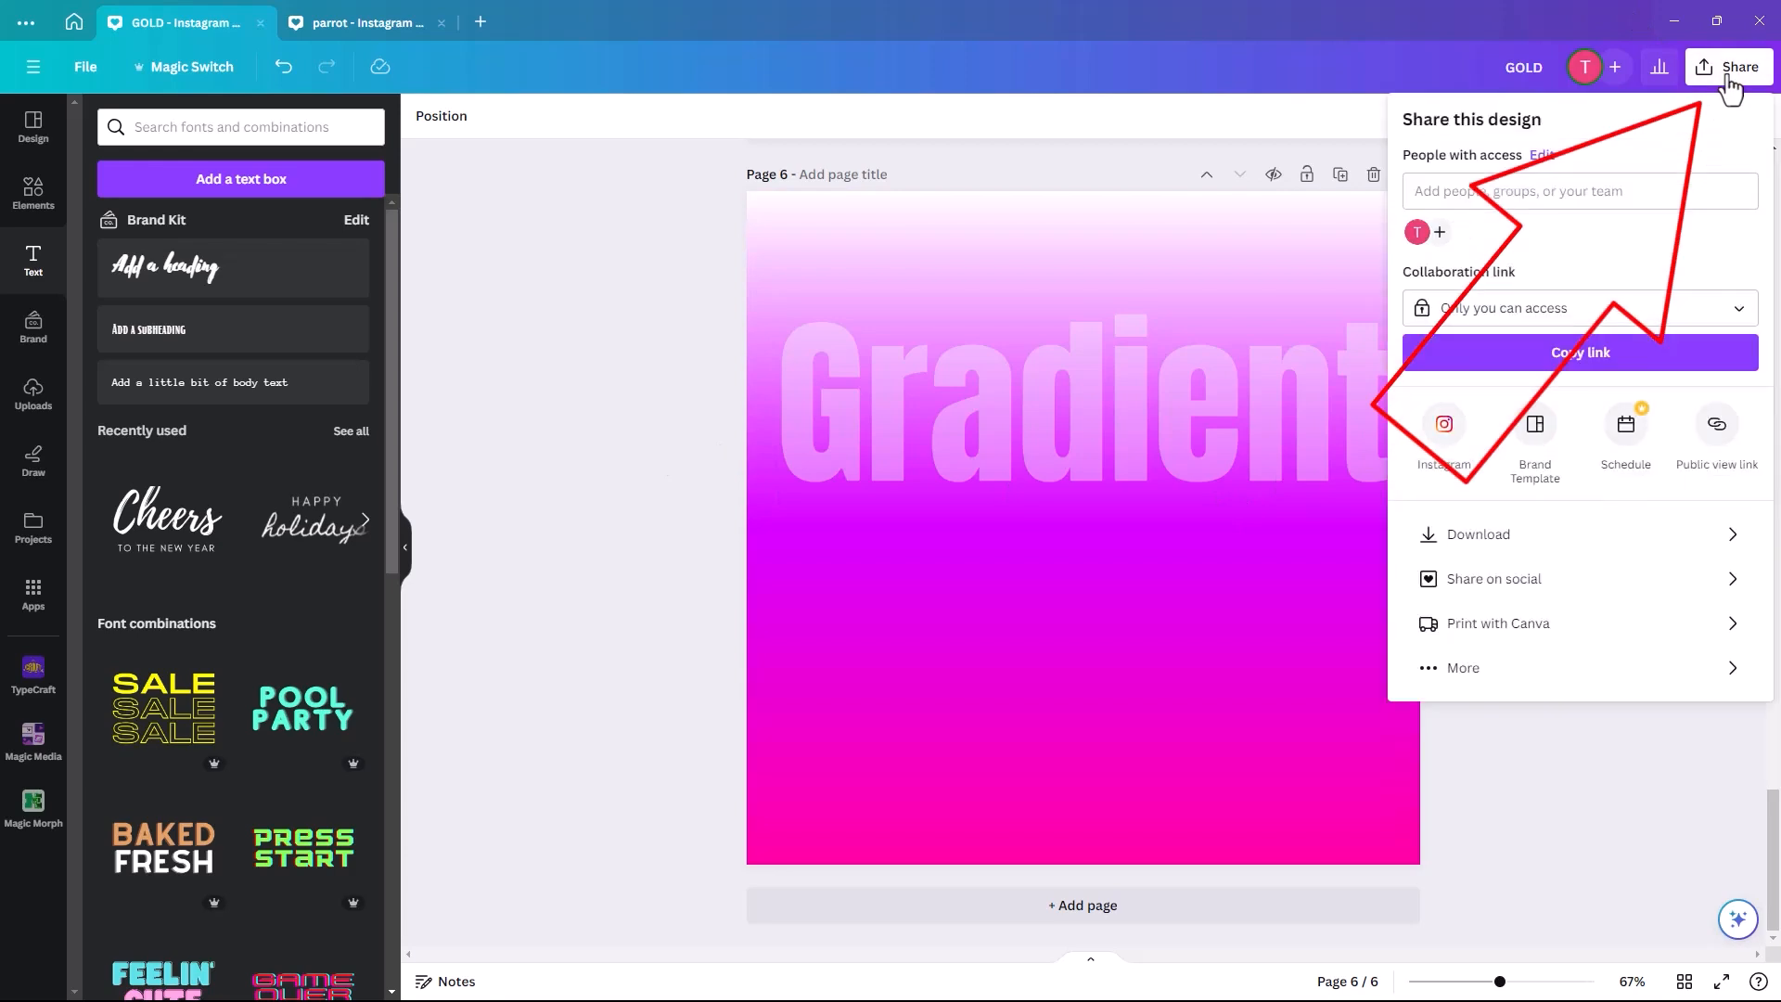
pyautogui.click(1497, 540)
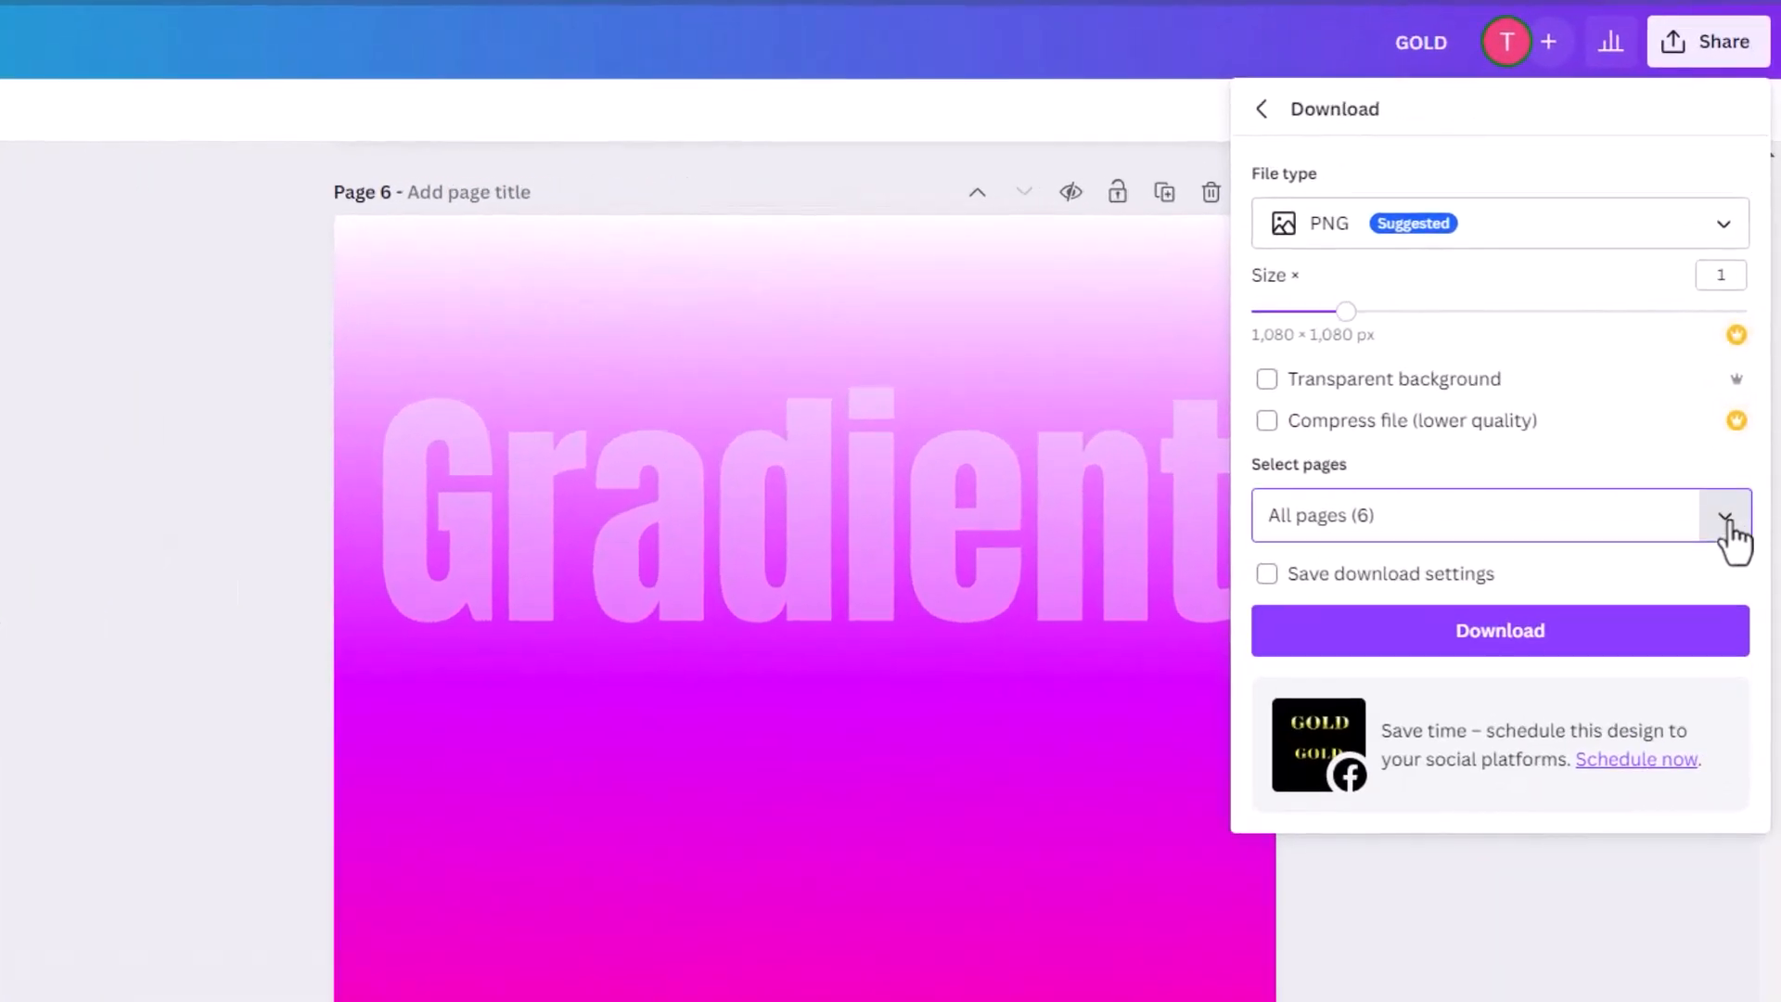
pyautogui.click(1735, 415)
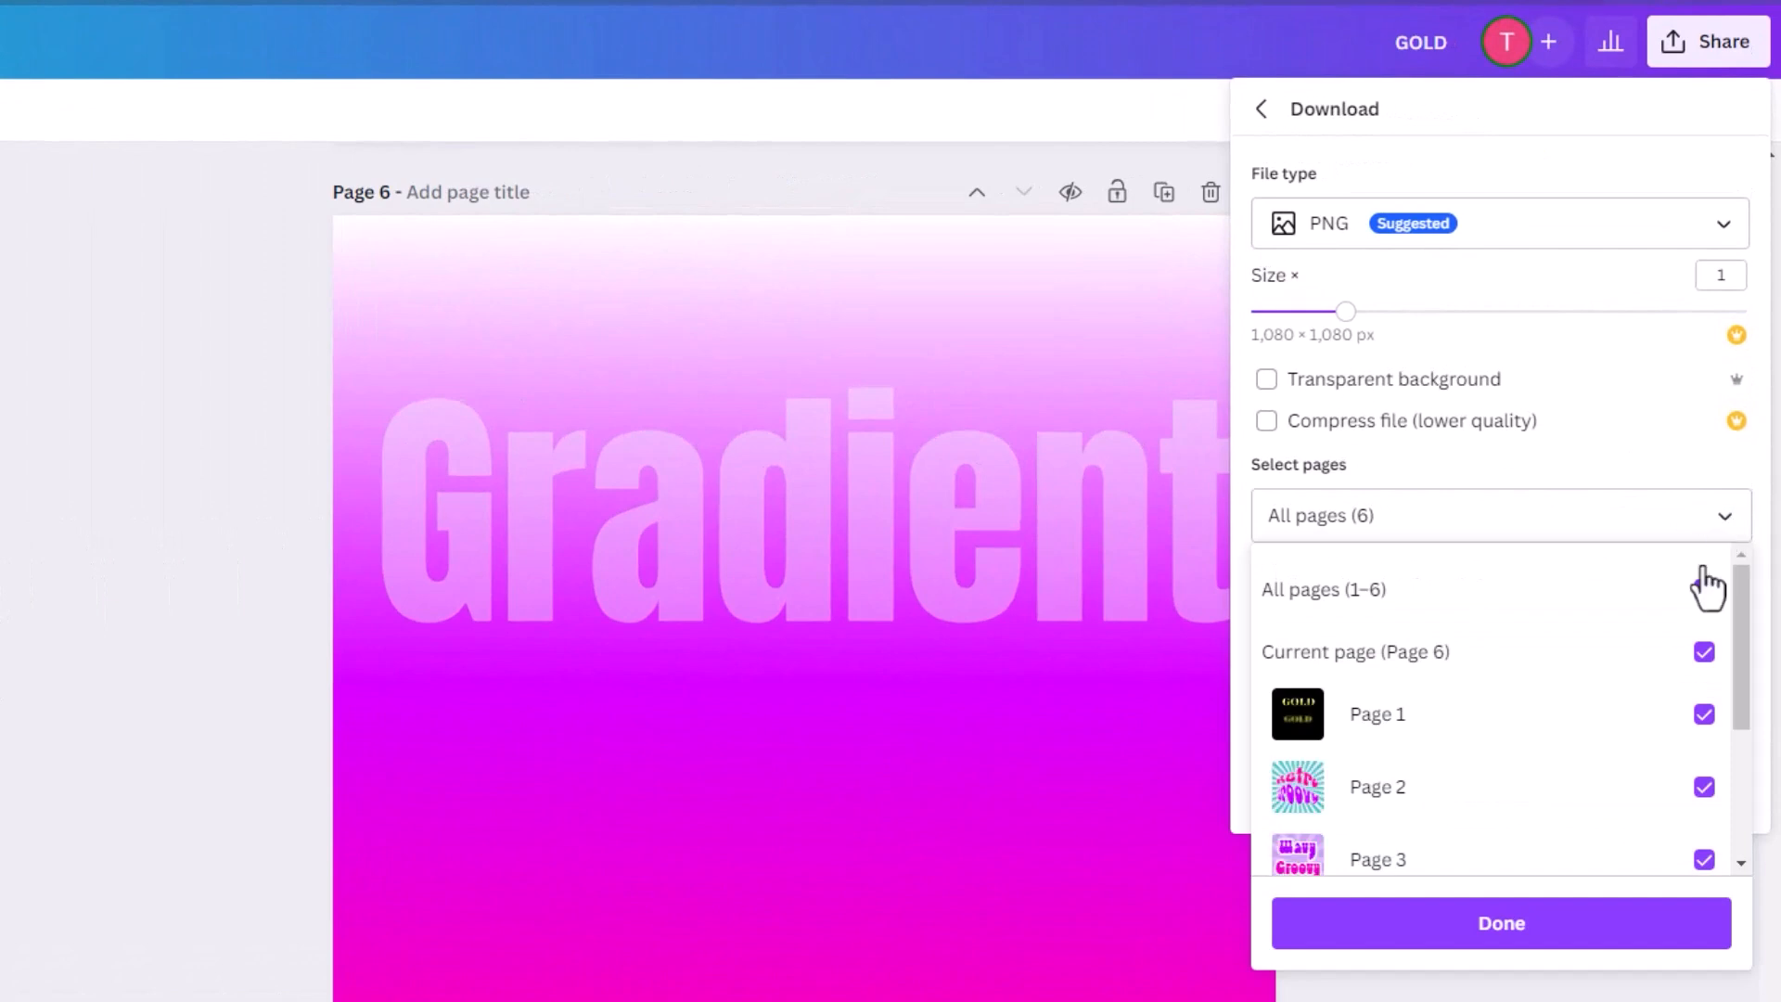
pyautogui.click(1705, 591)
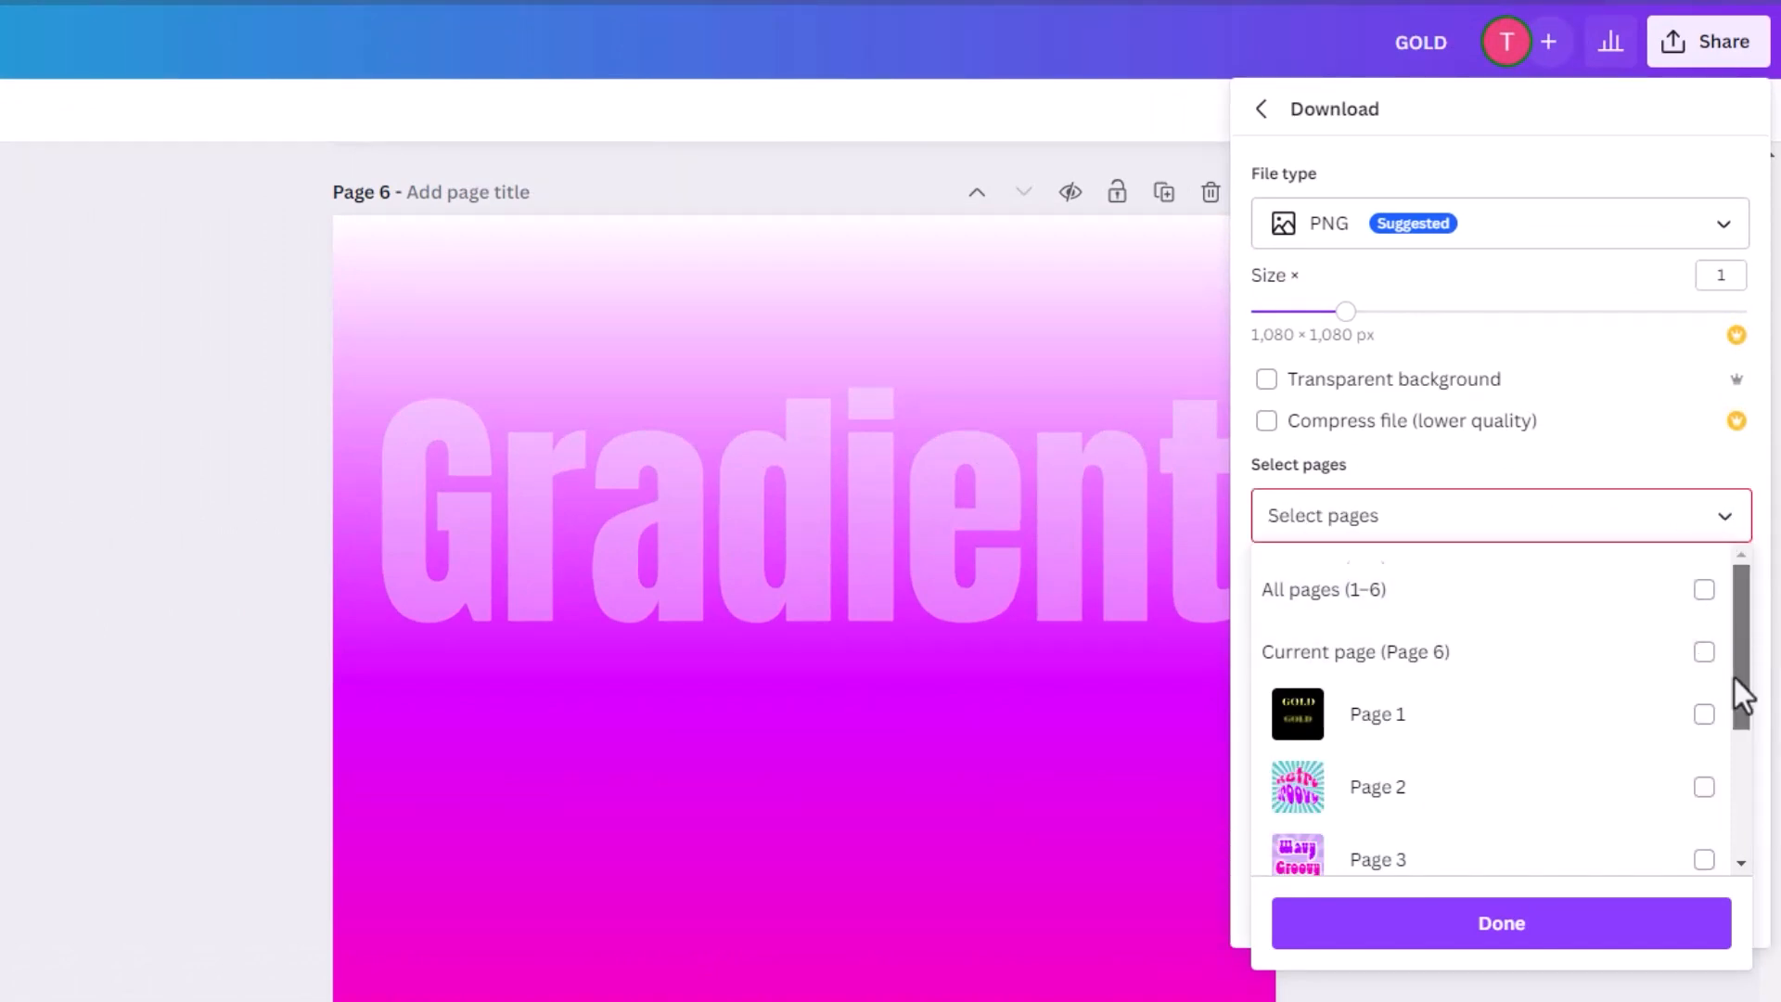
pyautogui.moveTo(1736, 636); pyautogui.dragTo(1714, 916)
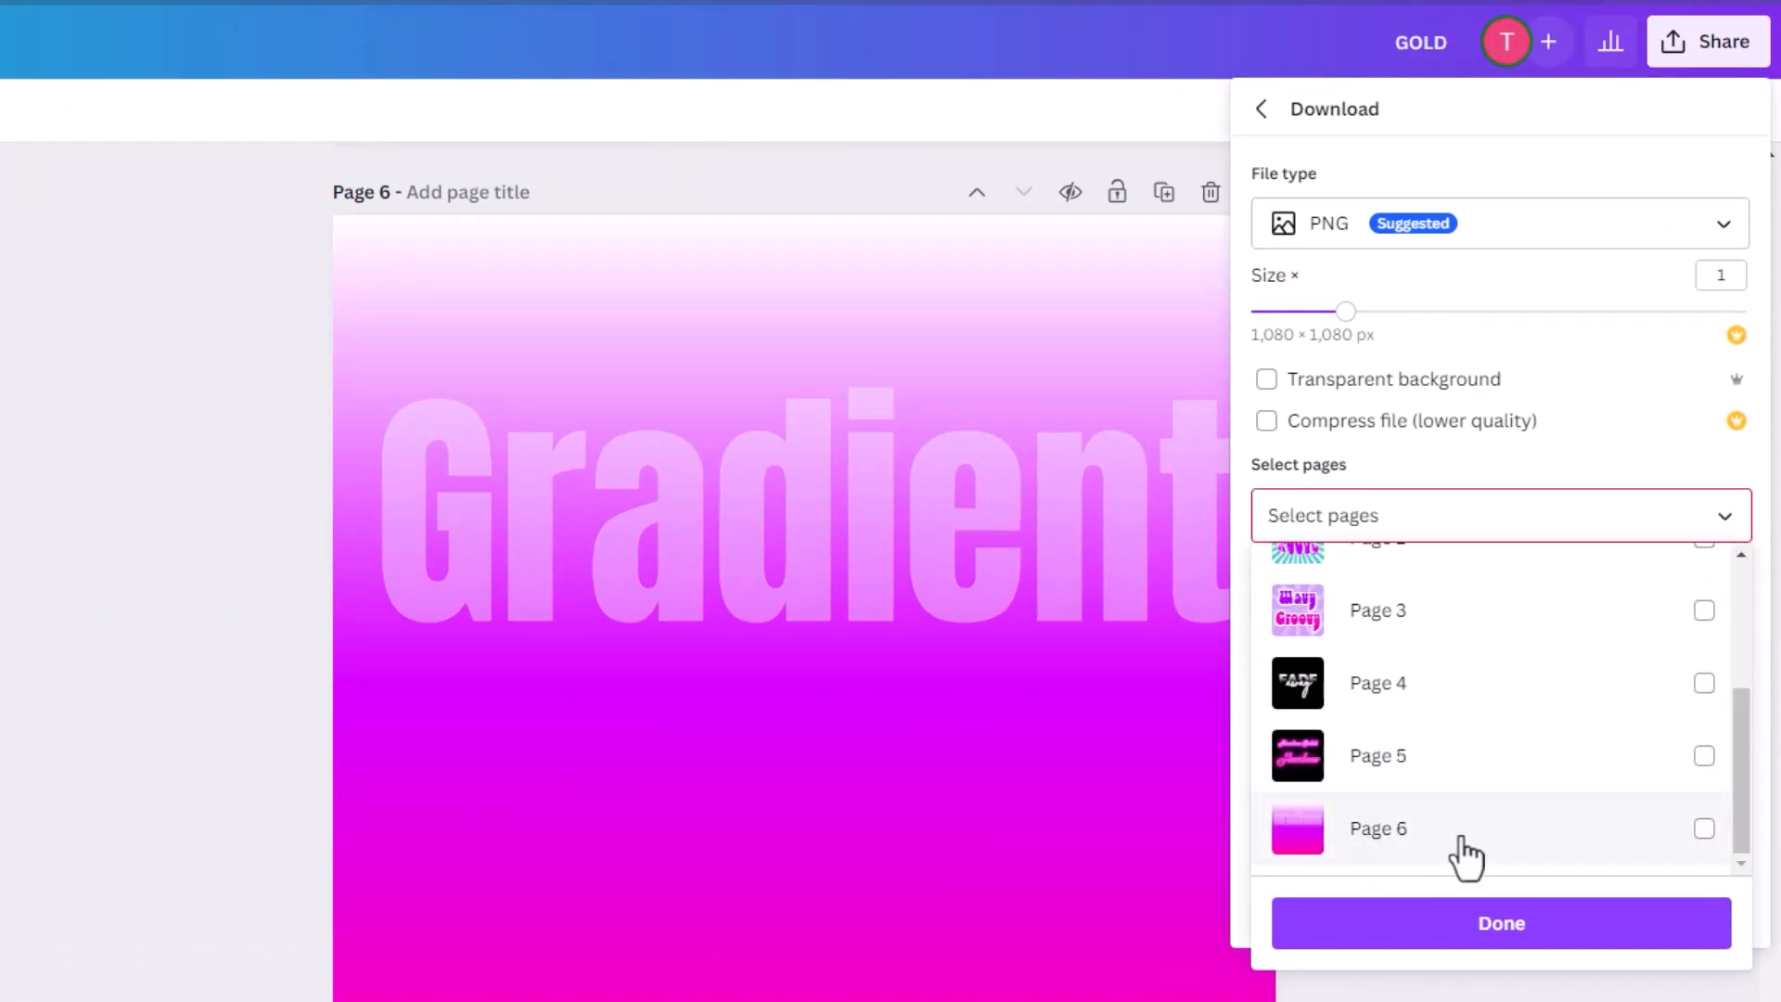
pyautogui.click(1705, 828)
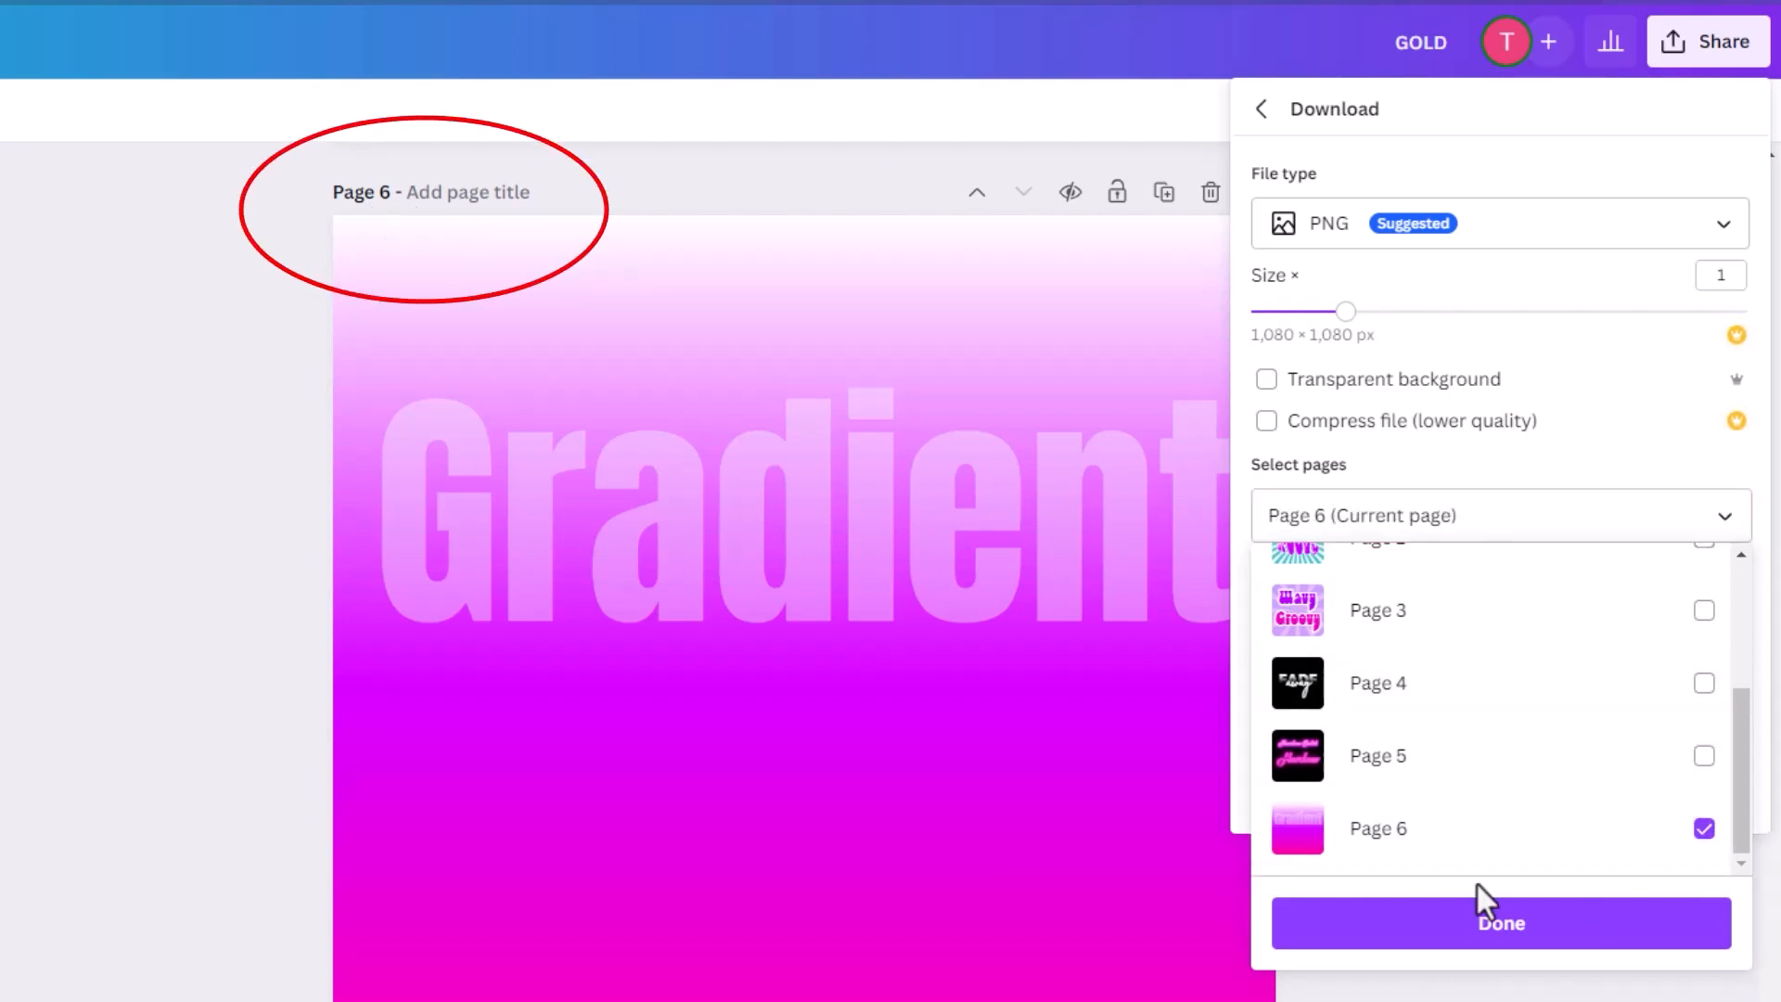
pyautogui.click(1499, 924)
pyautogui.click(1505, 640)
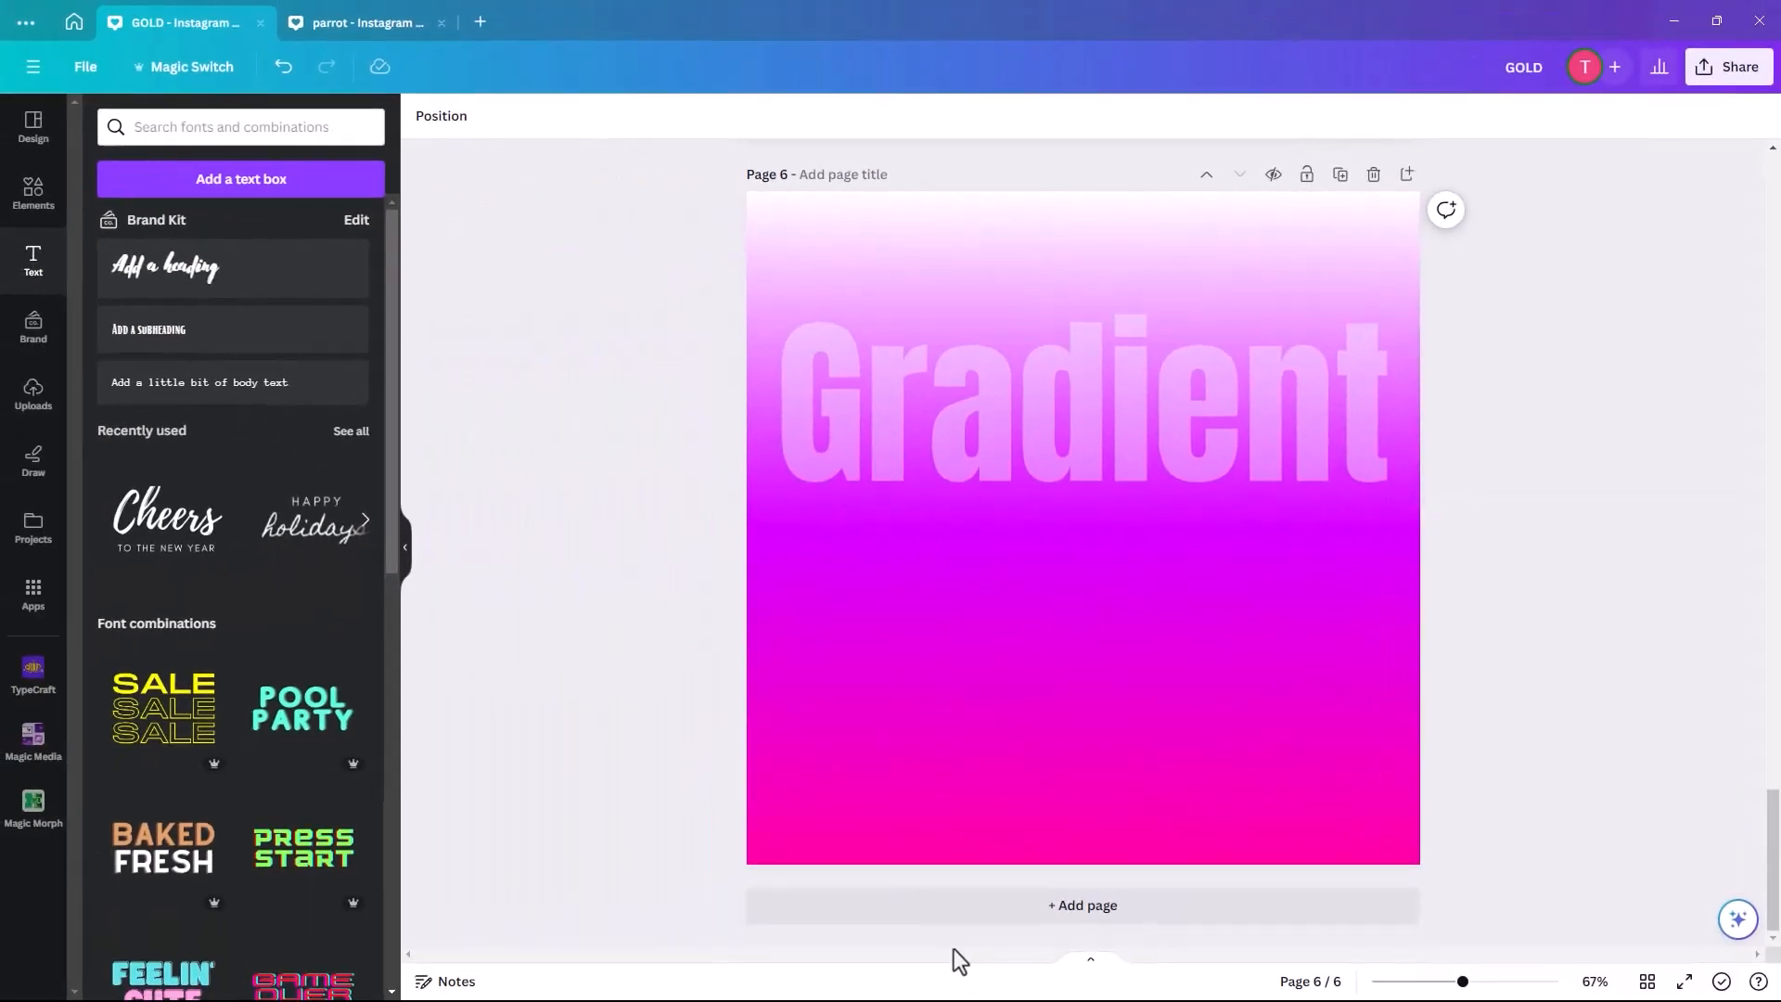
# Add two pages after page 6 and upload the Graddient3 image from the IDEAS folder.
pyautogui.click(960, 914)
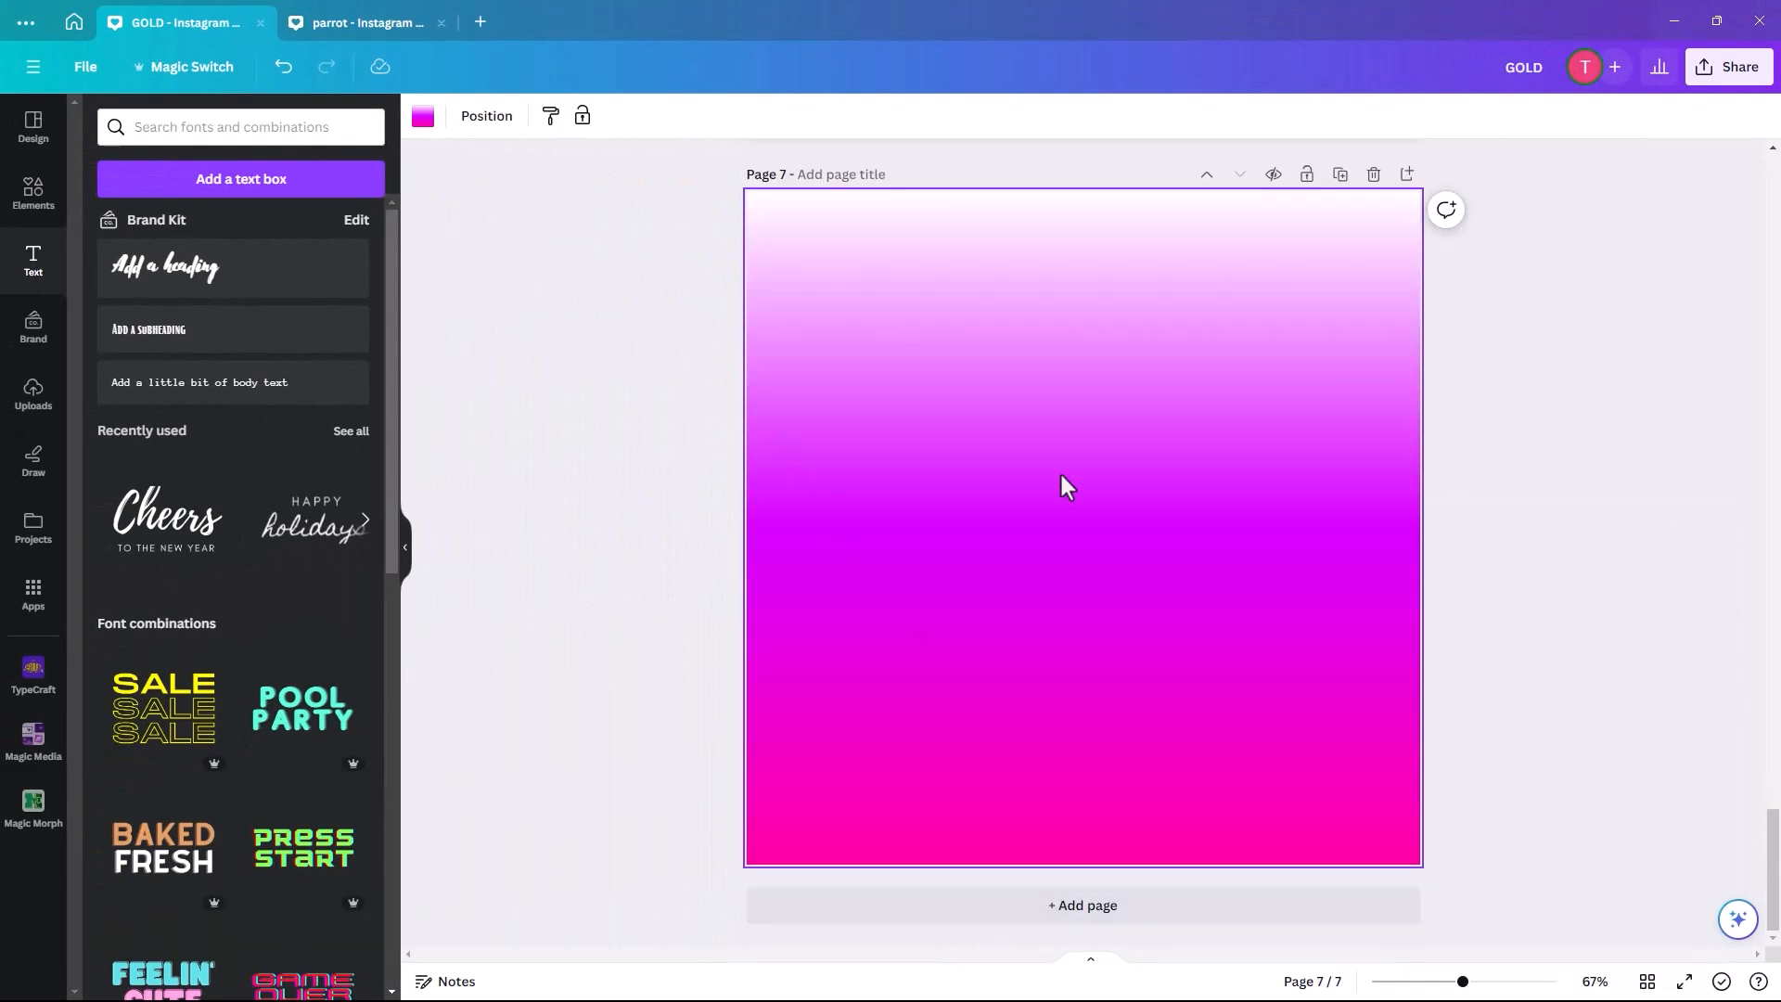
pyautogui.click(912, 912)
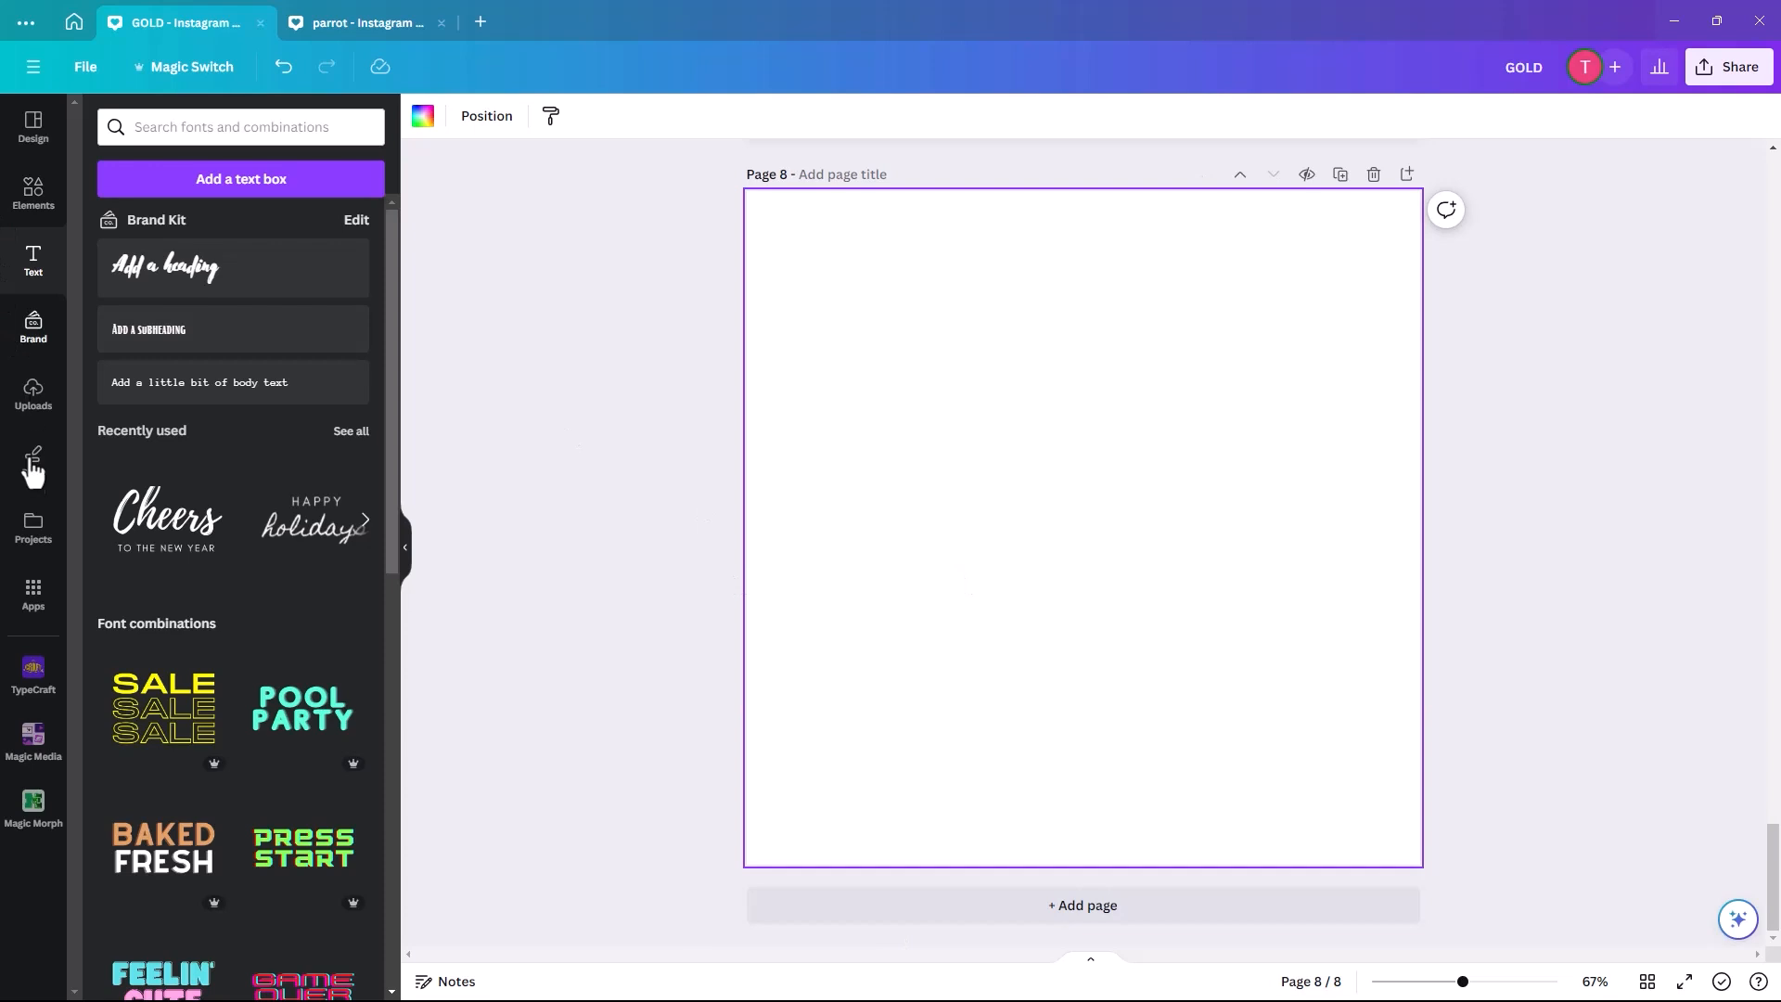
pyautogui.click(33, 396)
pyautogui.click(204, 219)
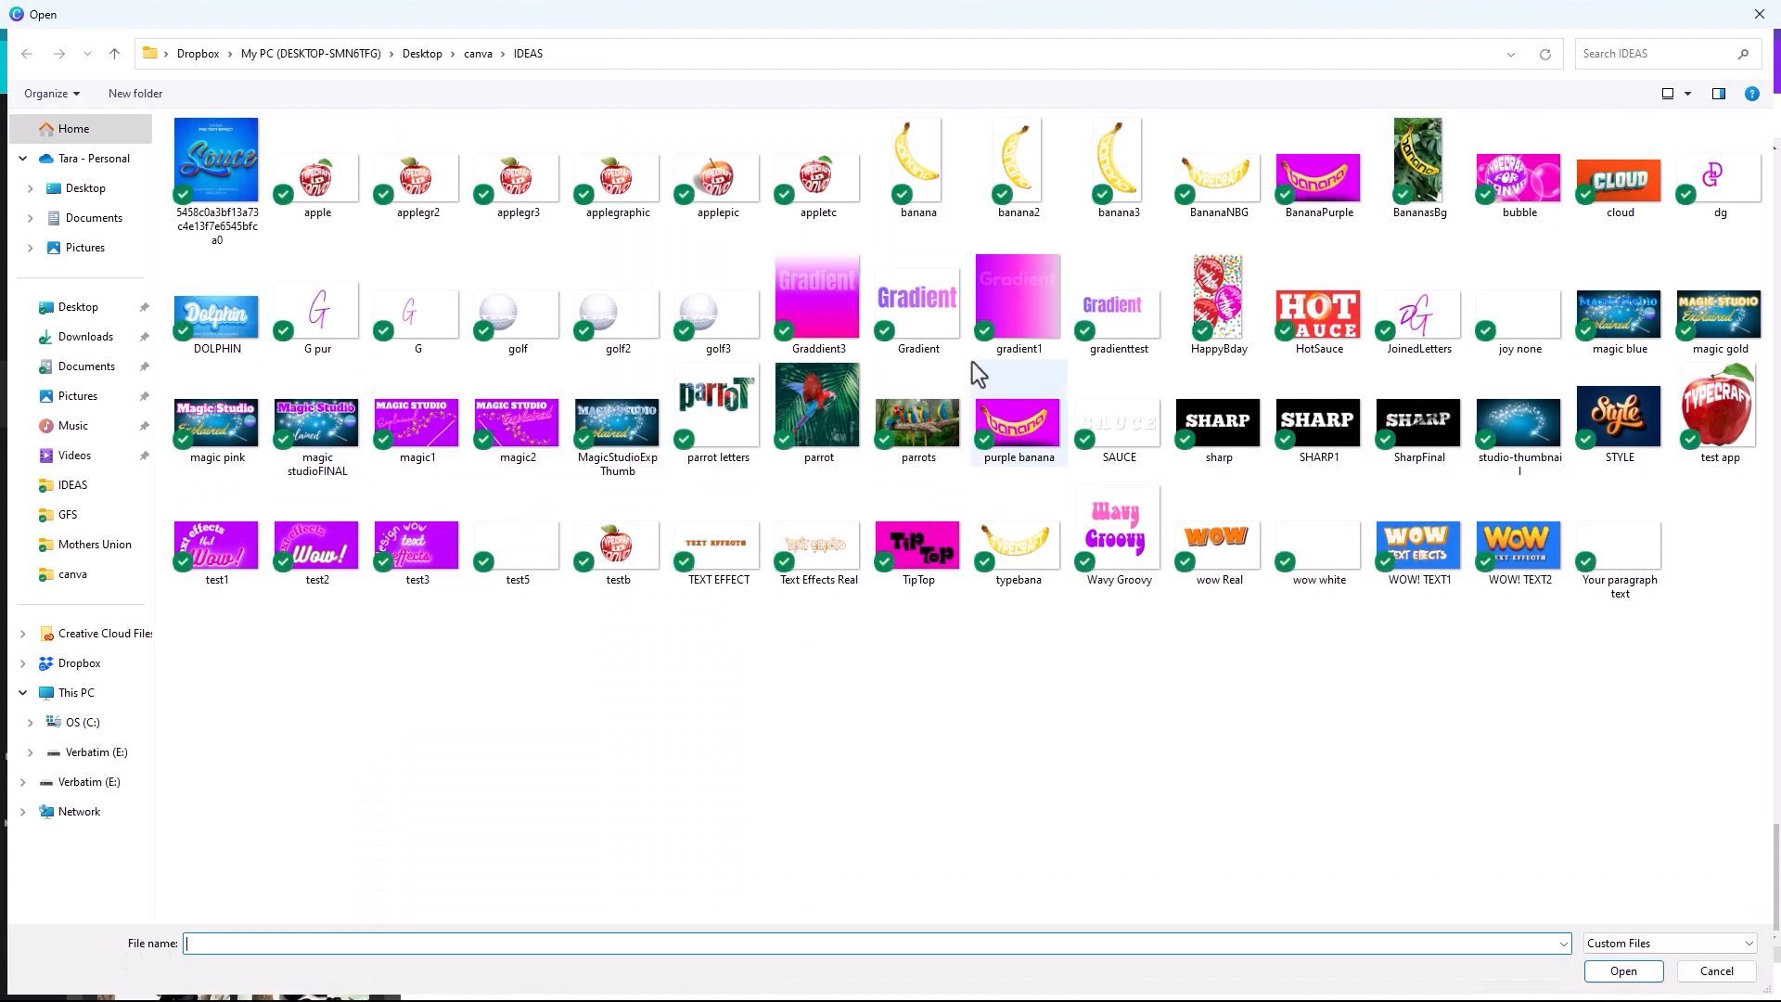
pyautogui.click(812, 320)
pyautogui.click(1631, 974)
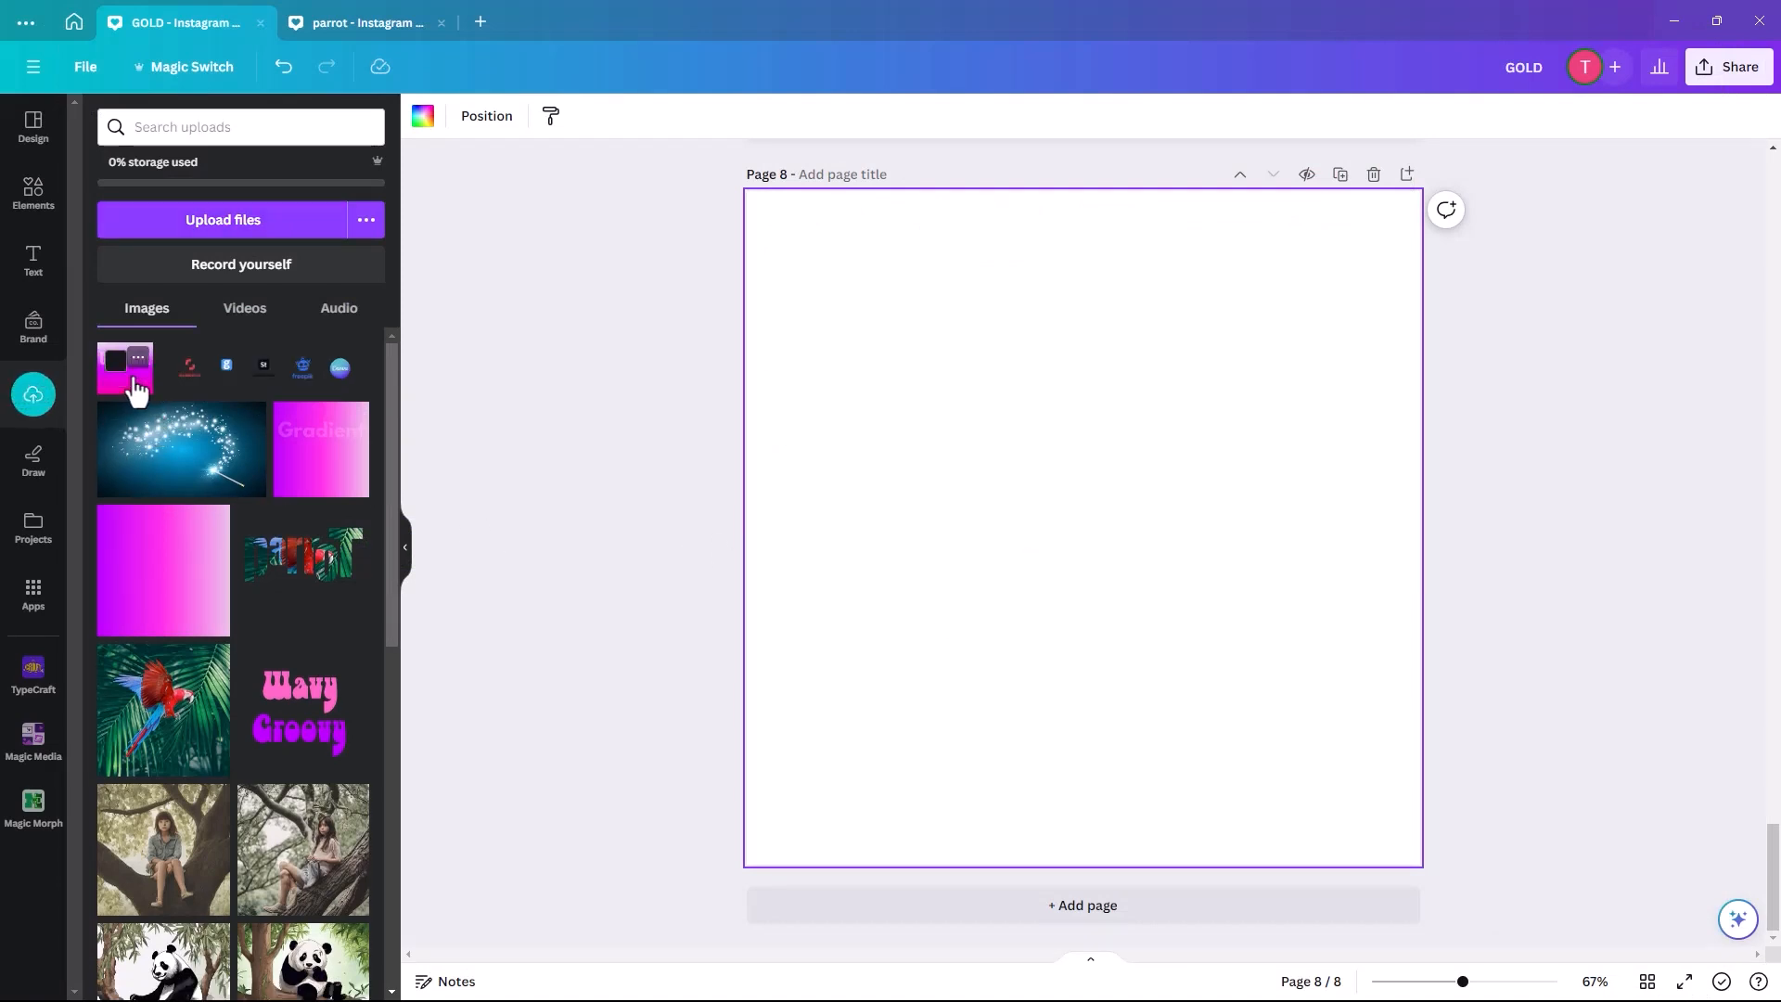
# Place the uploaded "Gradient" image on blank page 8 and enlarge it to fill the whole page.
pyautogui.click(126, 391)
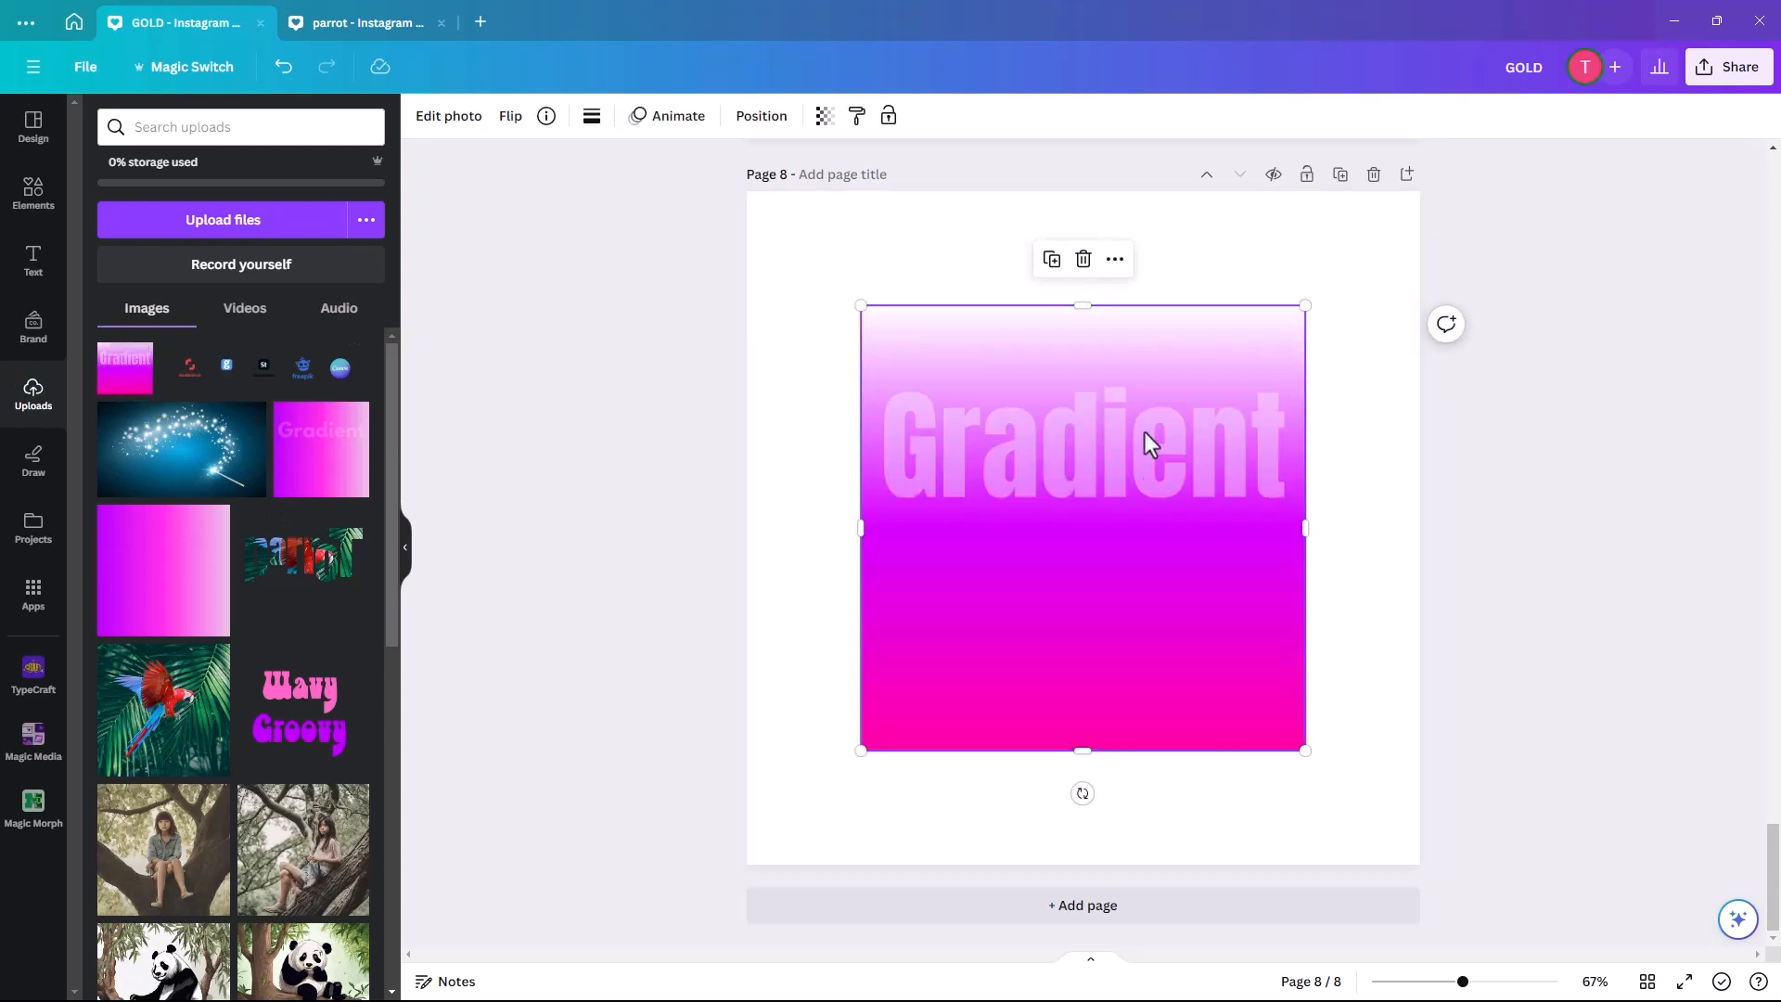
pyautogui.moveTo(1089, 654); pyautogui.dragTo(966, 529)
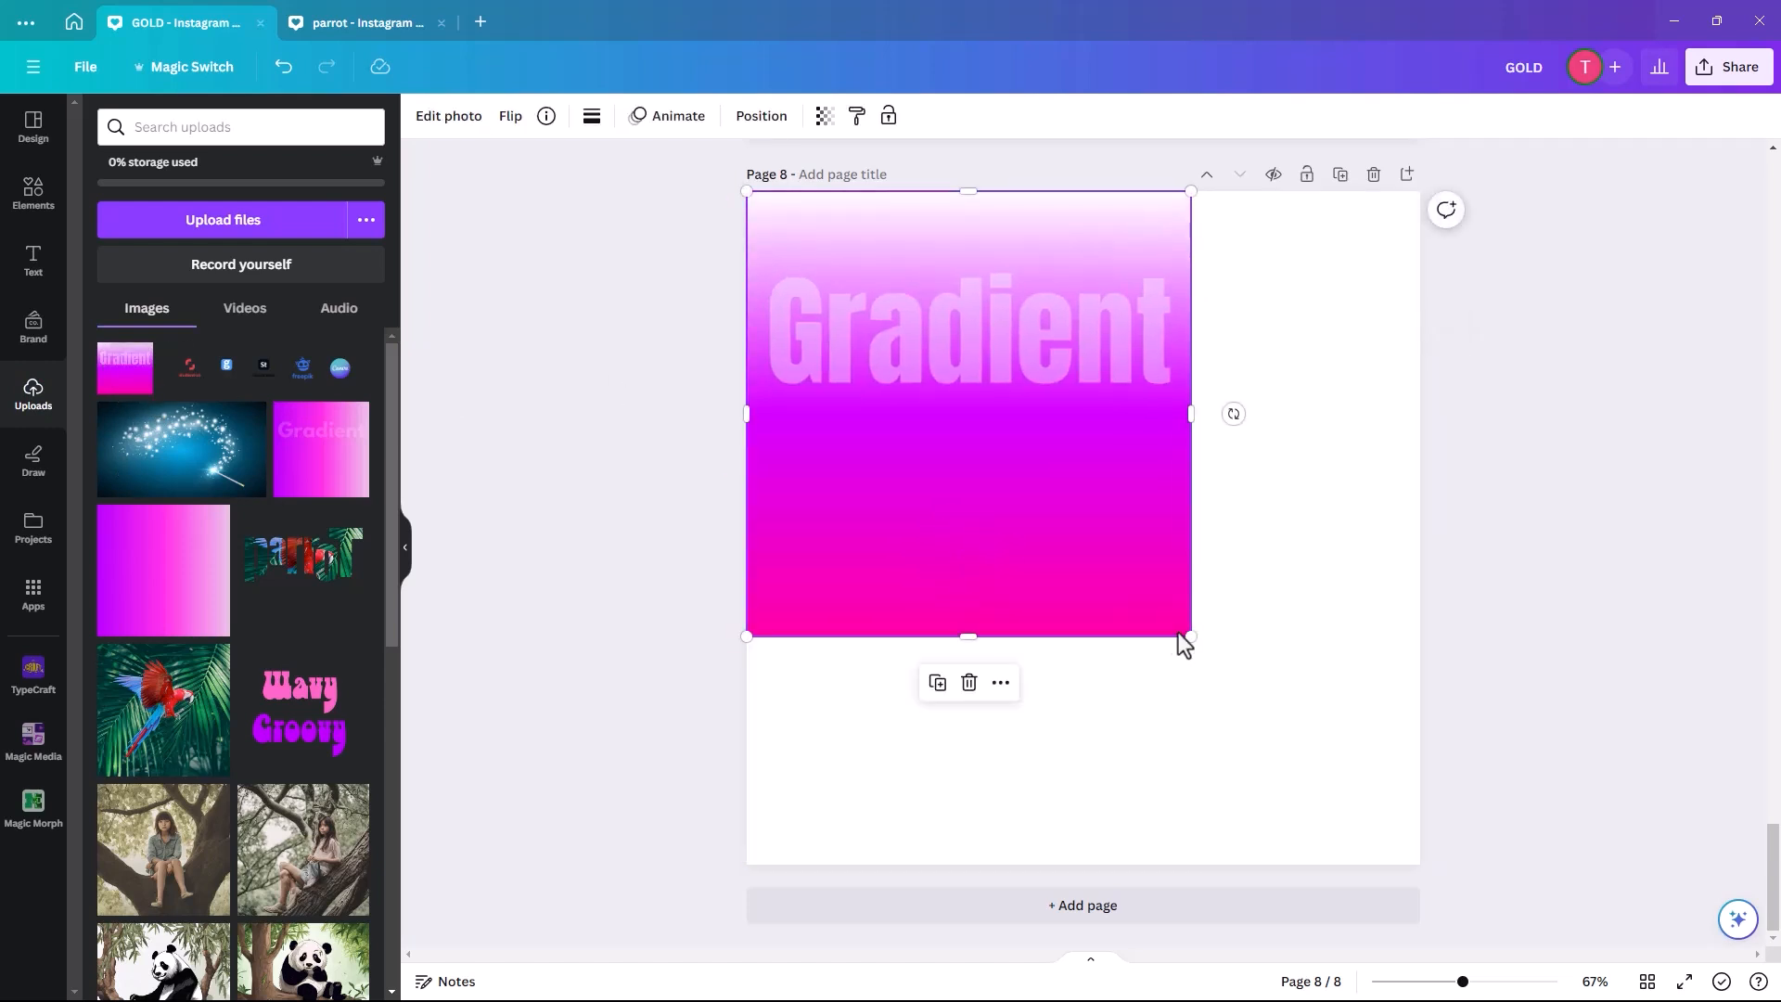
pyautogui.moveTo(1194, 643); pyautogui.dragTo(1412, 869)
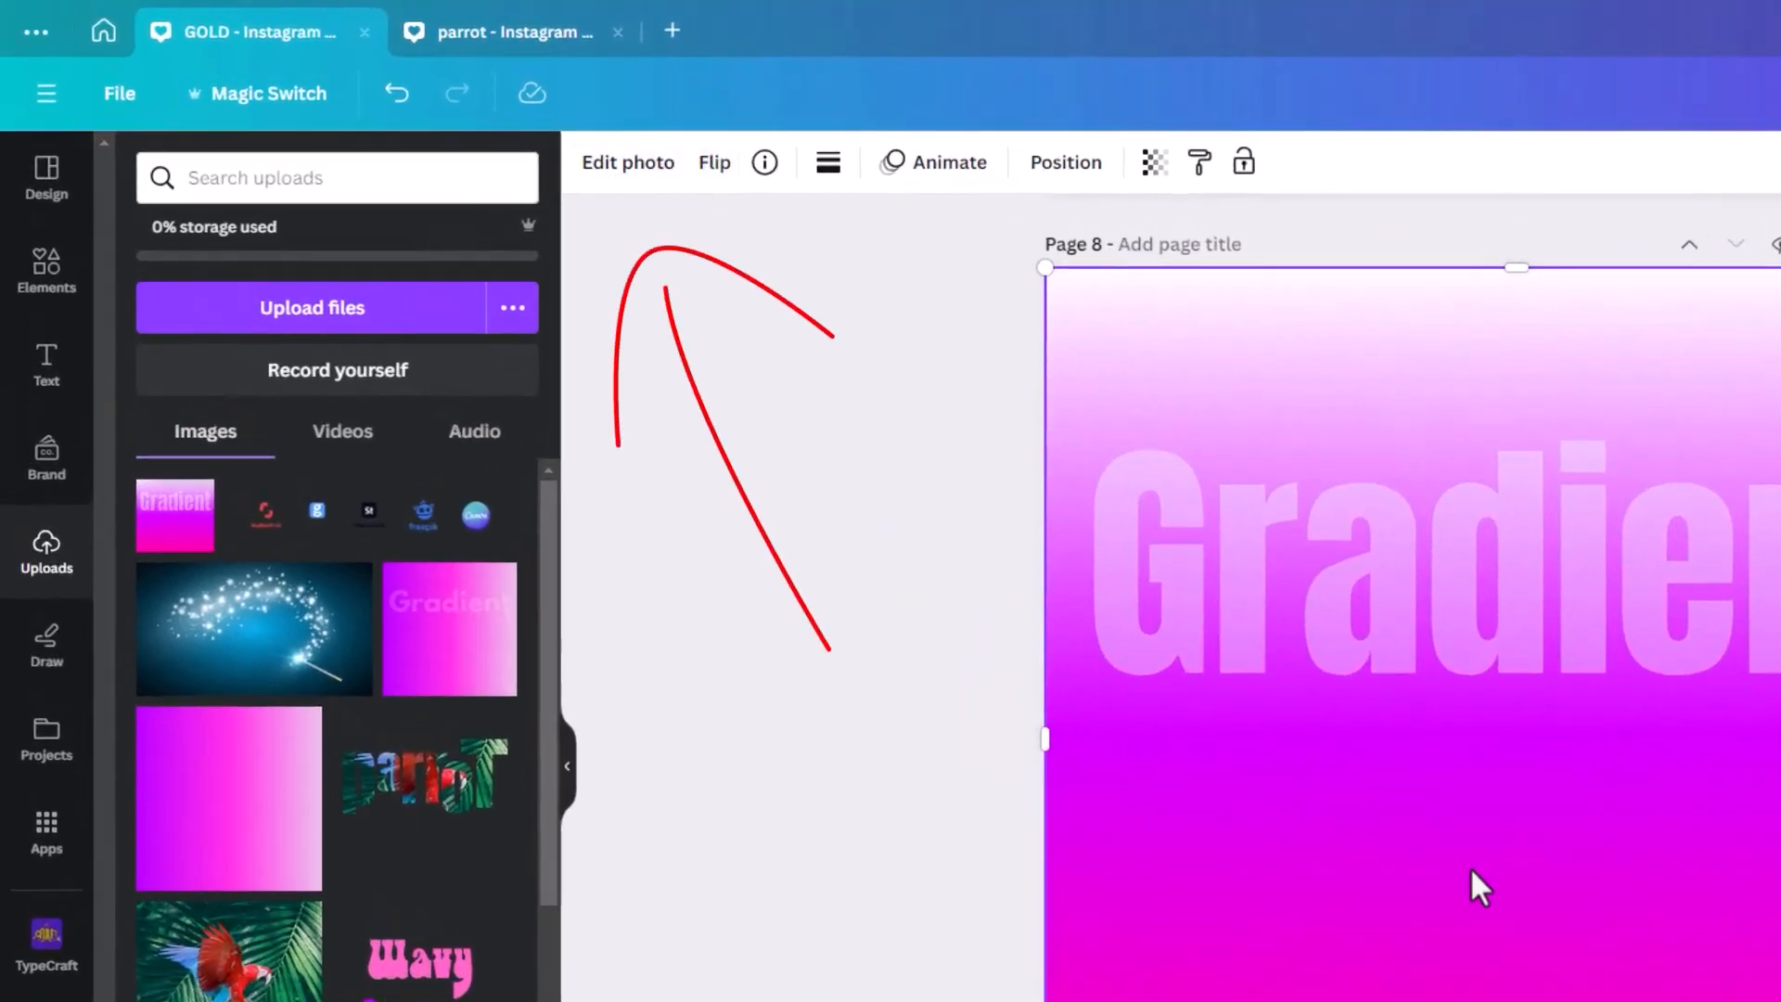
# Remove the background of the "Gradient" image with BG Remover.
pyautogui.click(618, 176)
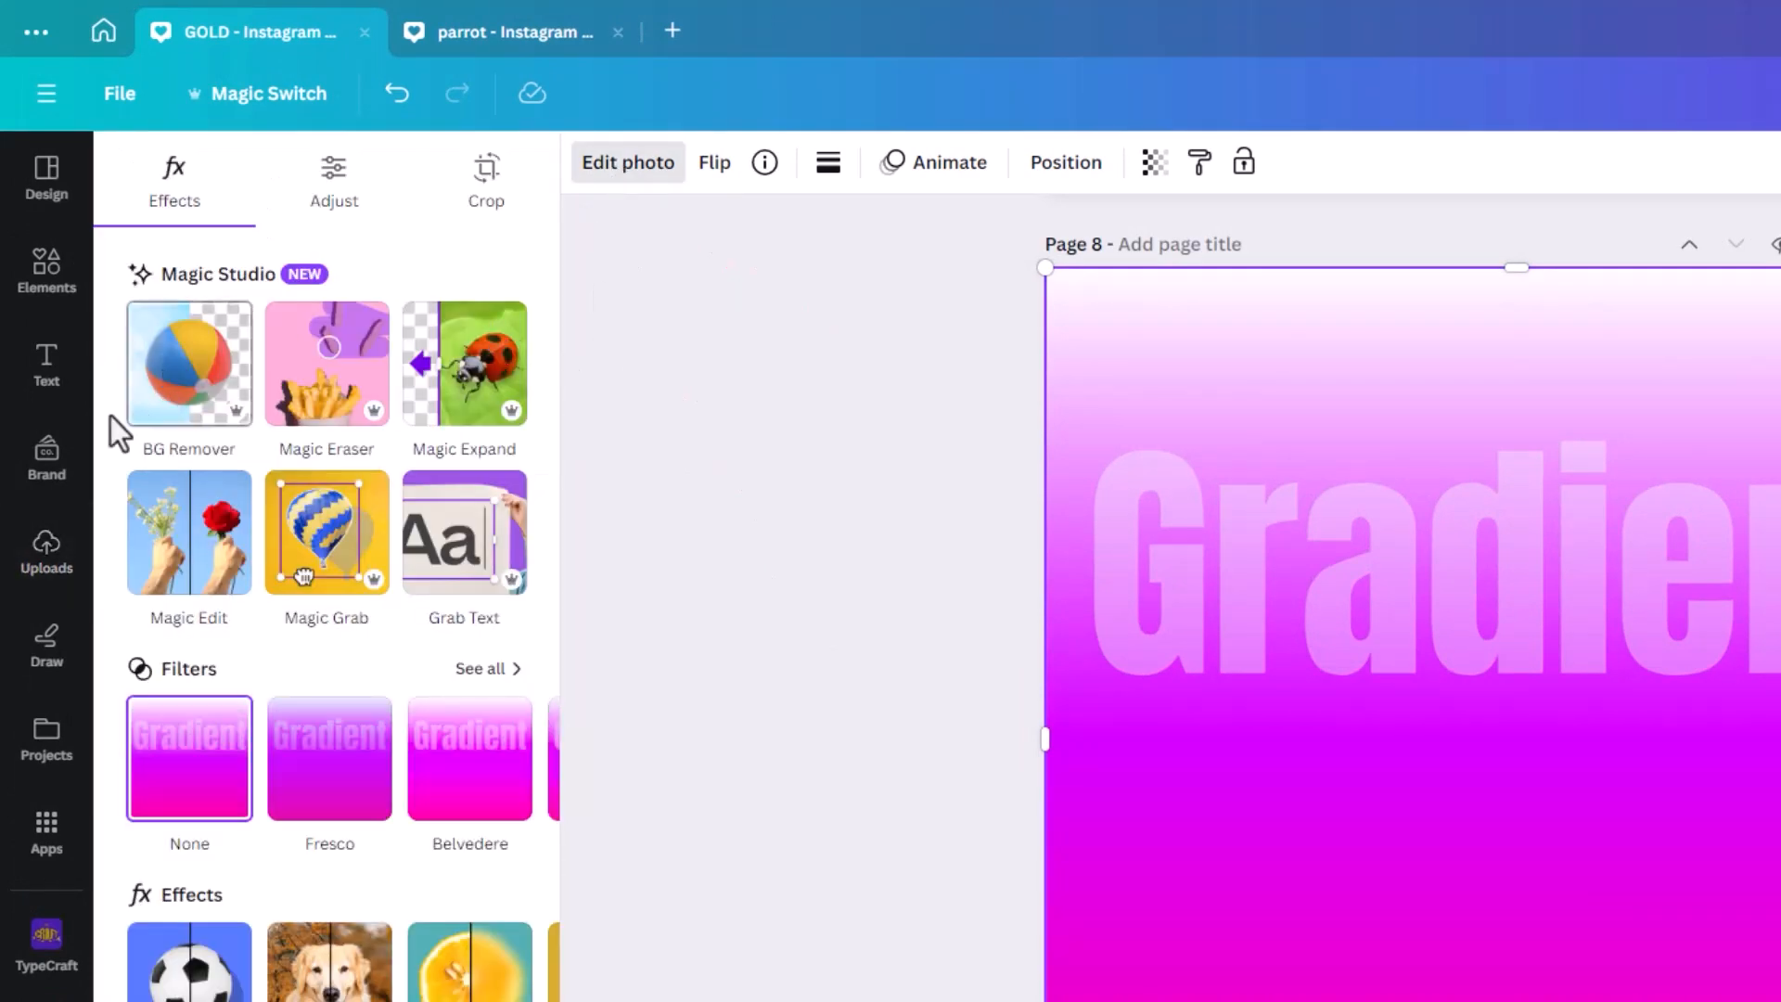
pyautogui.click(198, 407)
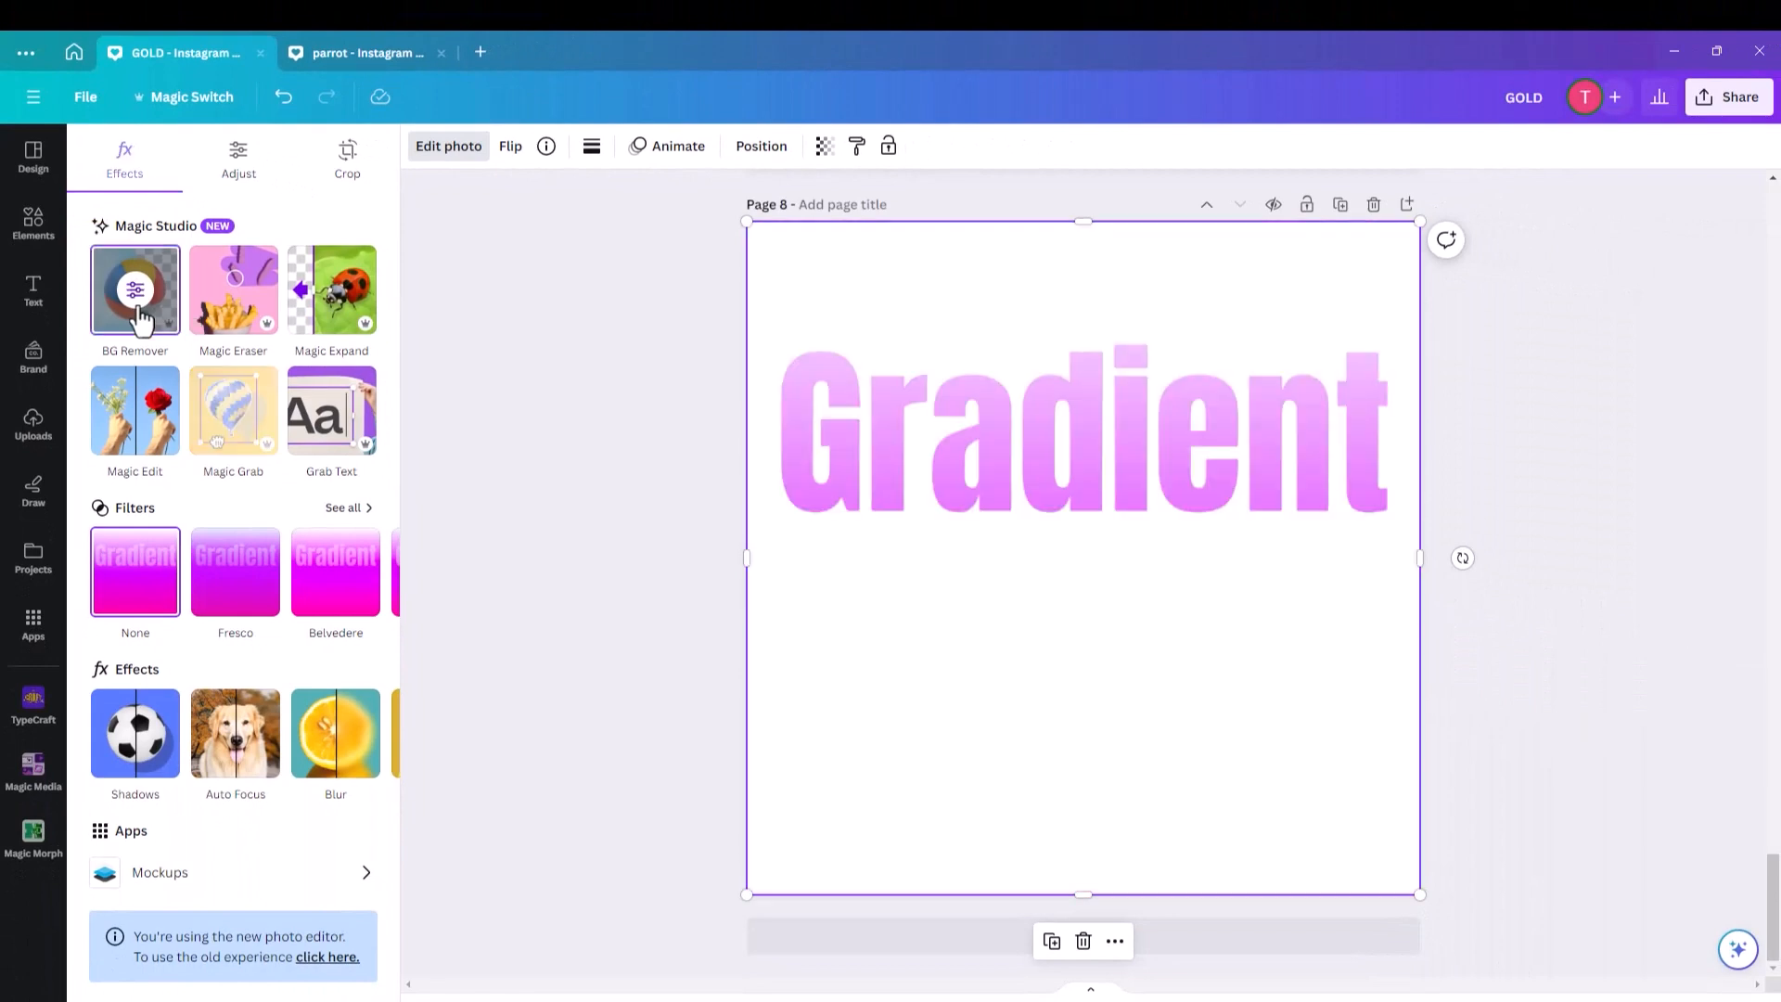
pyautogui.click(1078, 515)
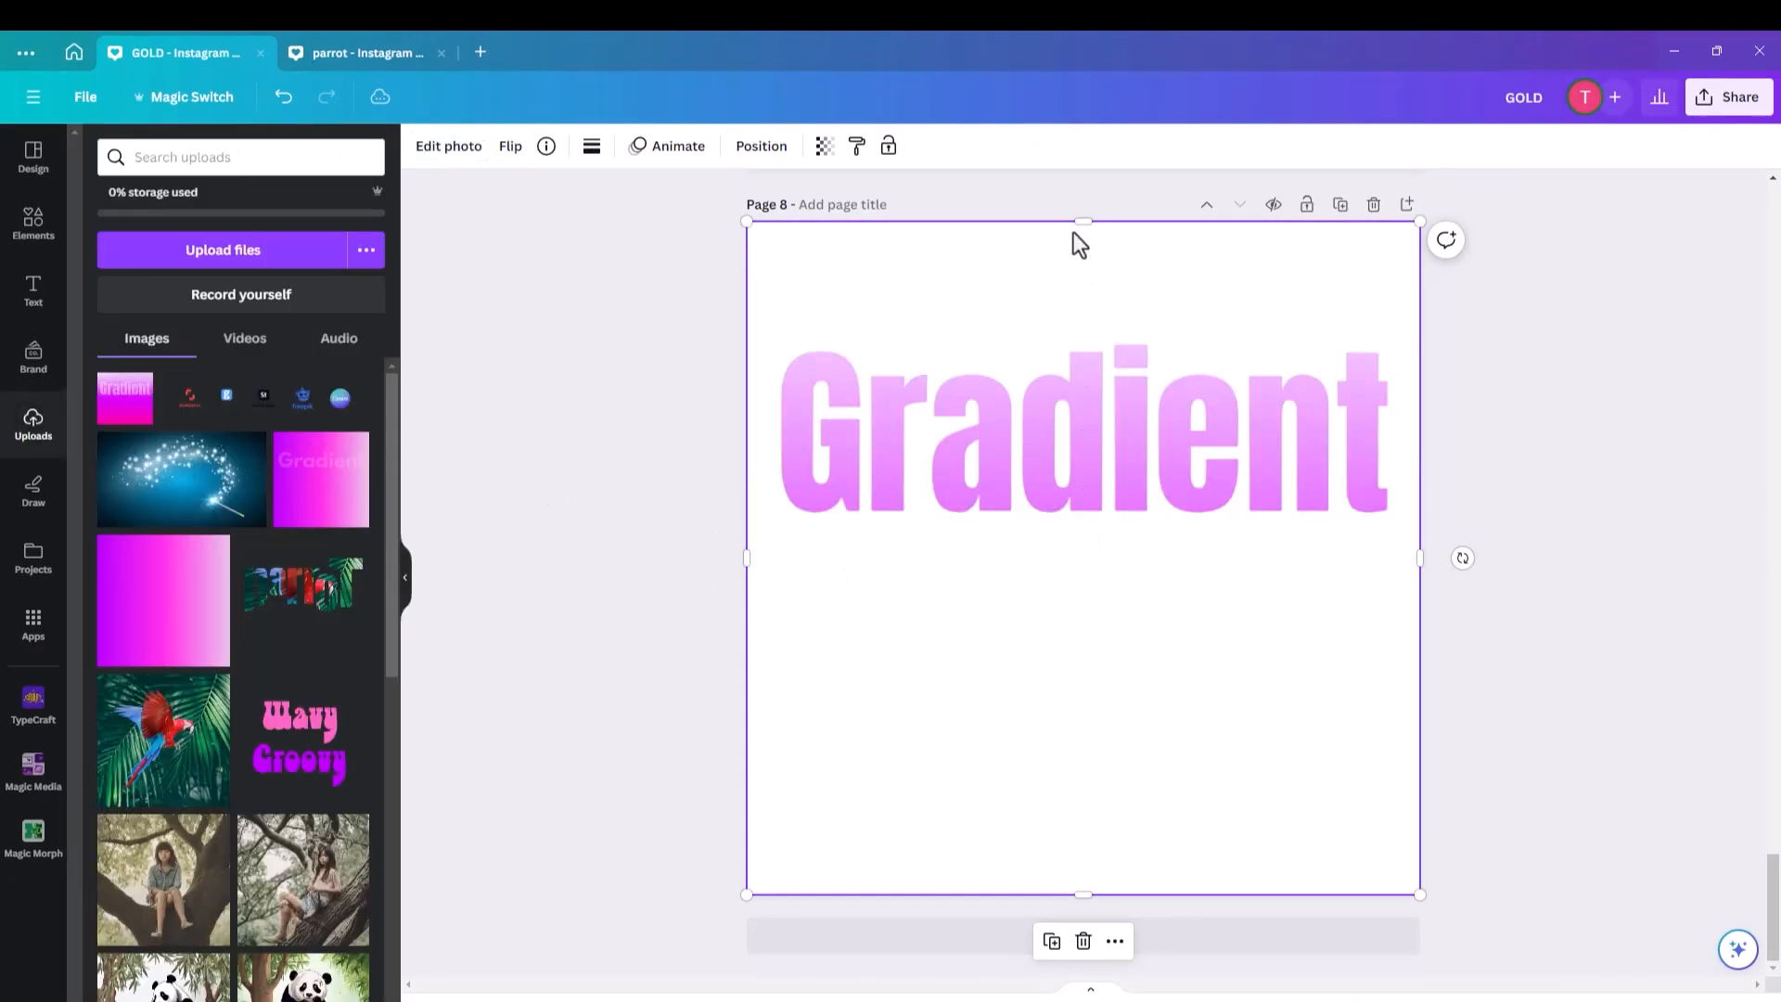
# Crop the empty areas above and below the lettering off the cut-out "Gradient" image.
pyautogui.moveTo(1083, 230); pyautogui.dragTo(1083, 328)
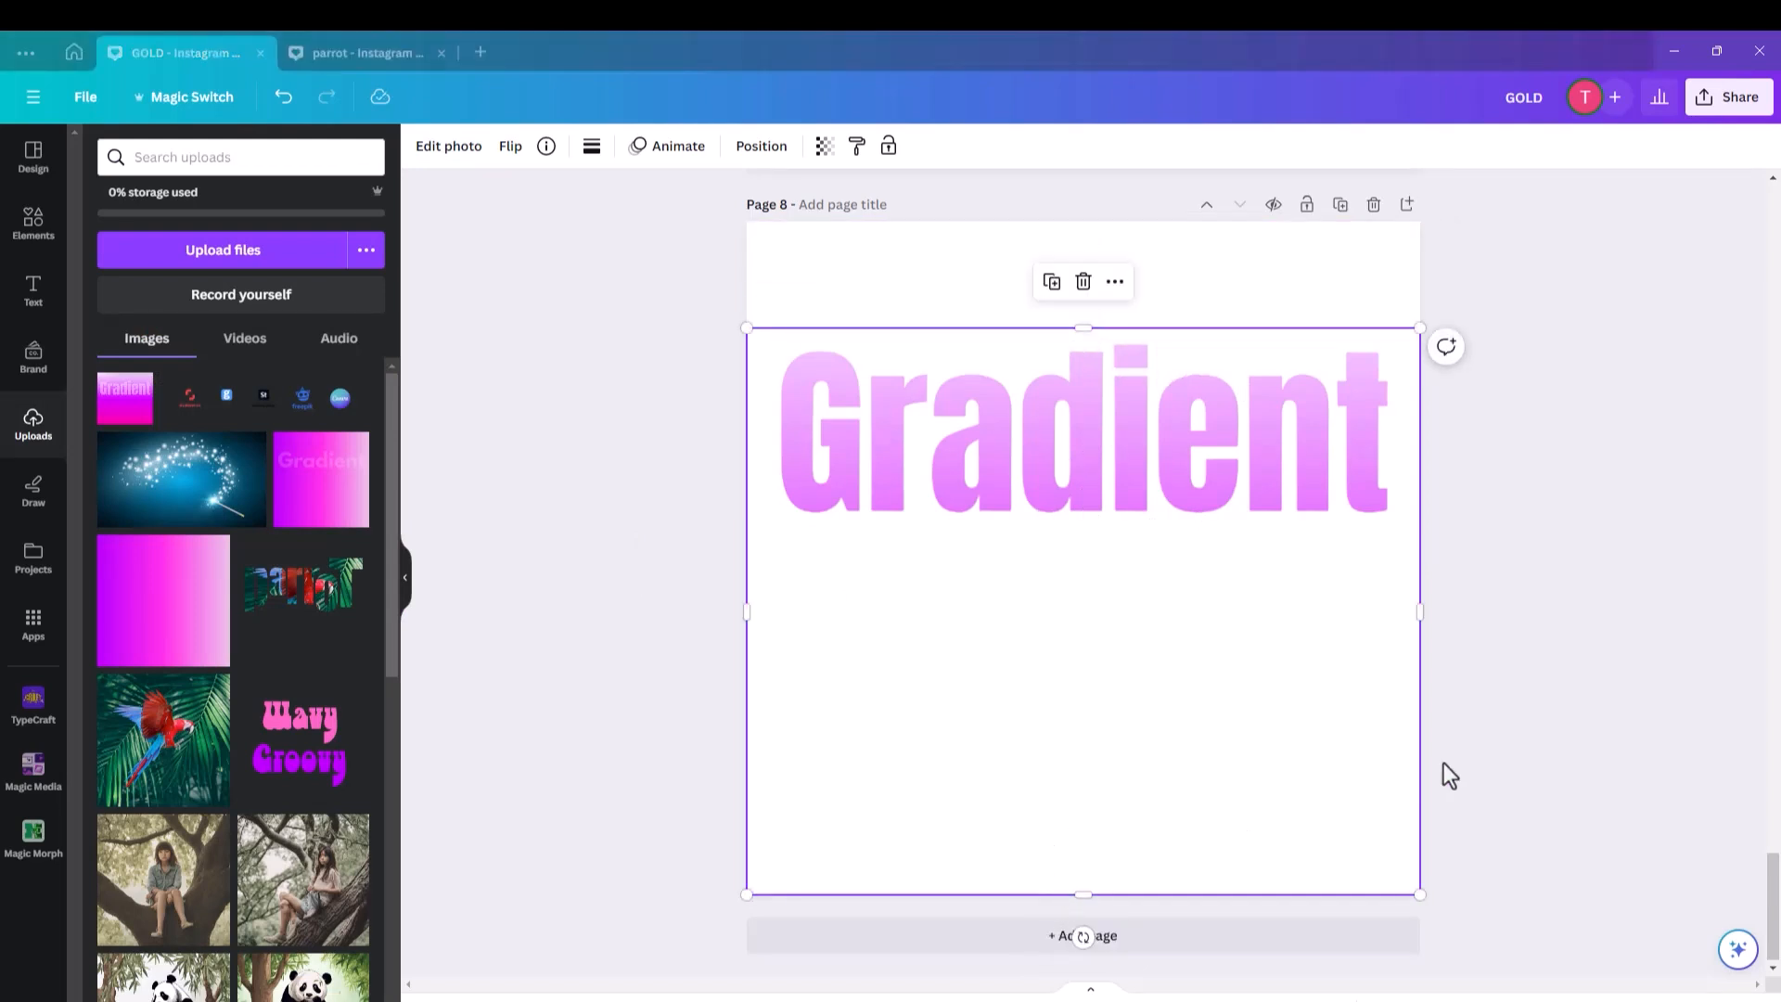
pyautogui.moveTo(1087, 894); pyautogui.dragTo(1098, 535)
pyautogui.click(1112, 626)
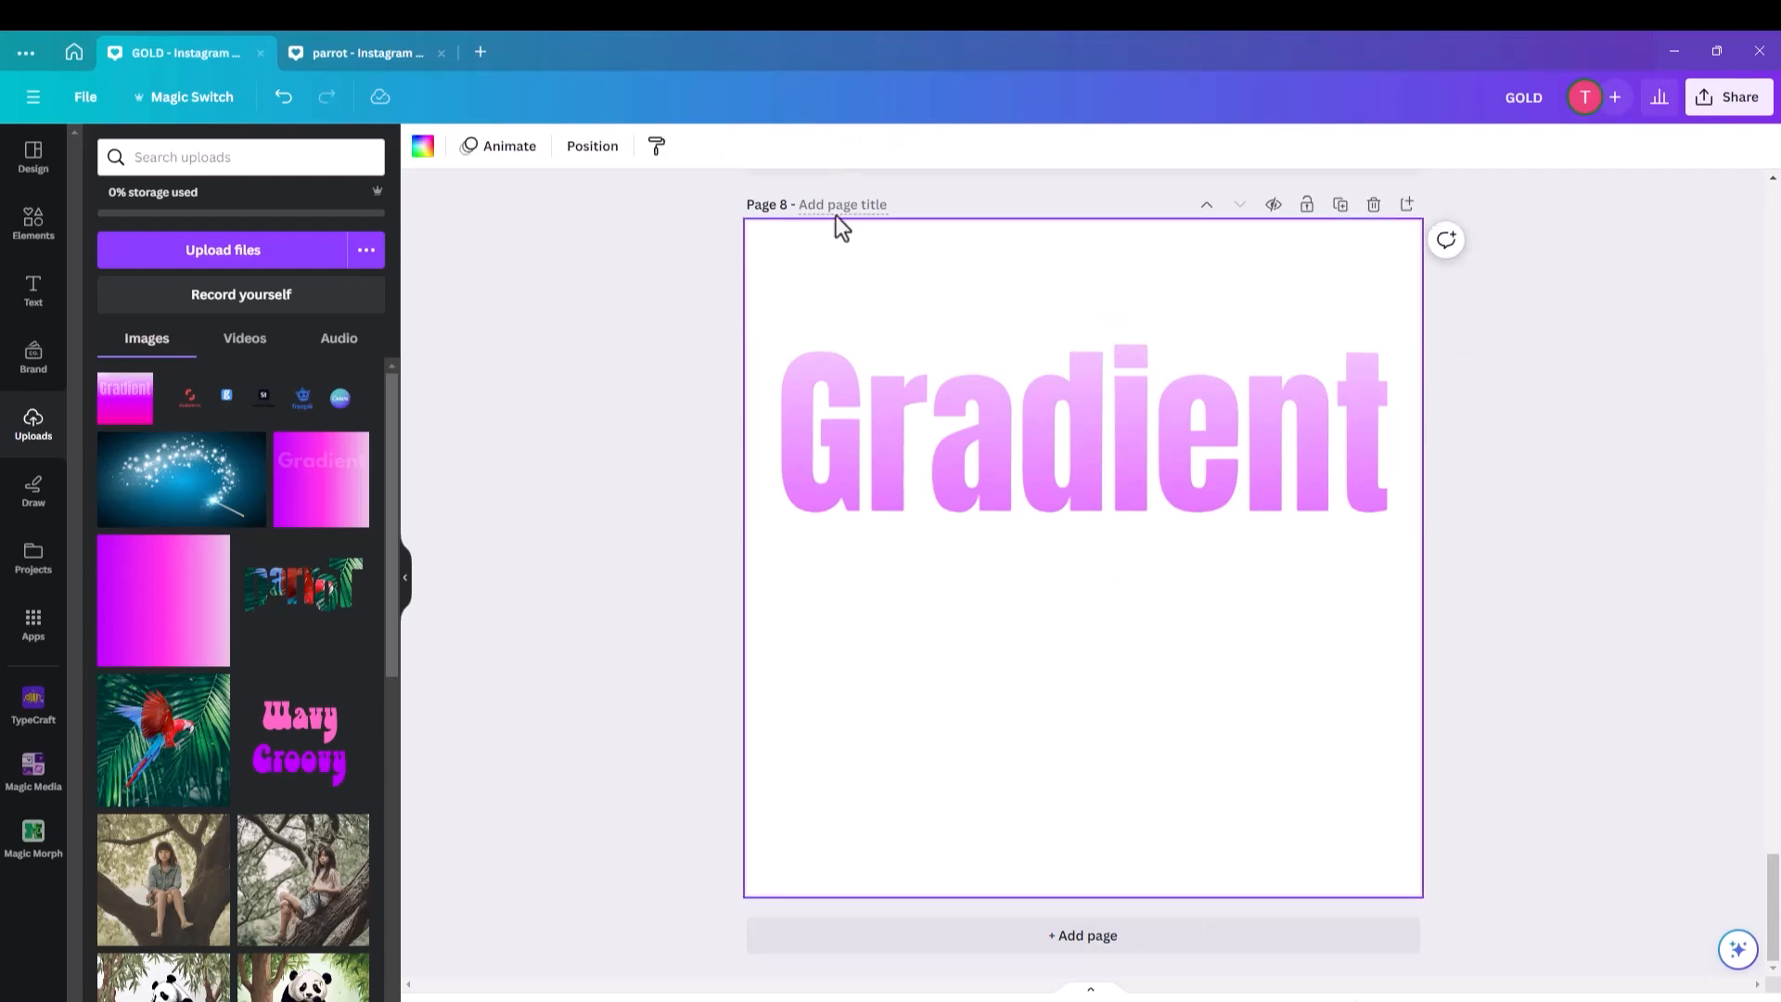
# Give page 8 a background gradient running from magenta at the top to blue at the bottom.
pyautogui.click(423, 145)
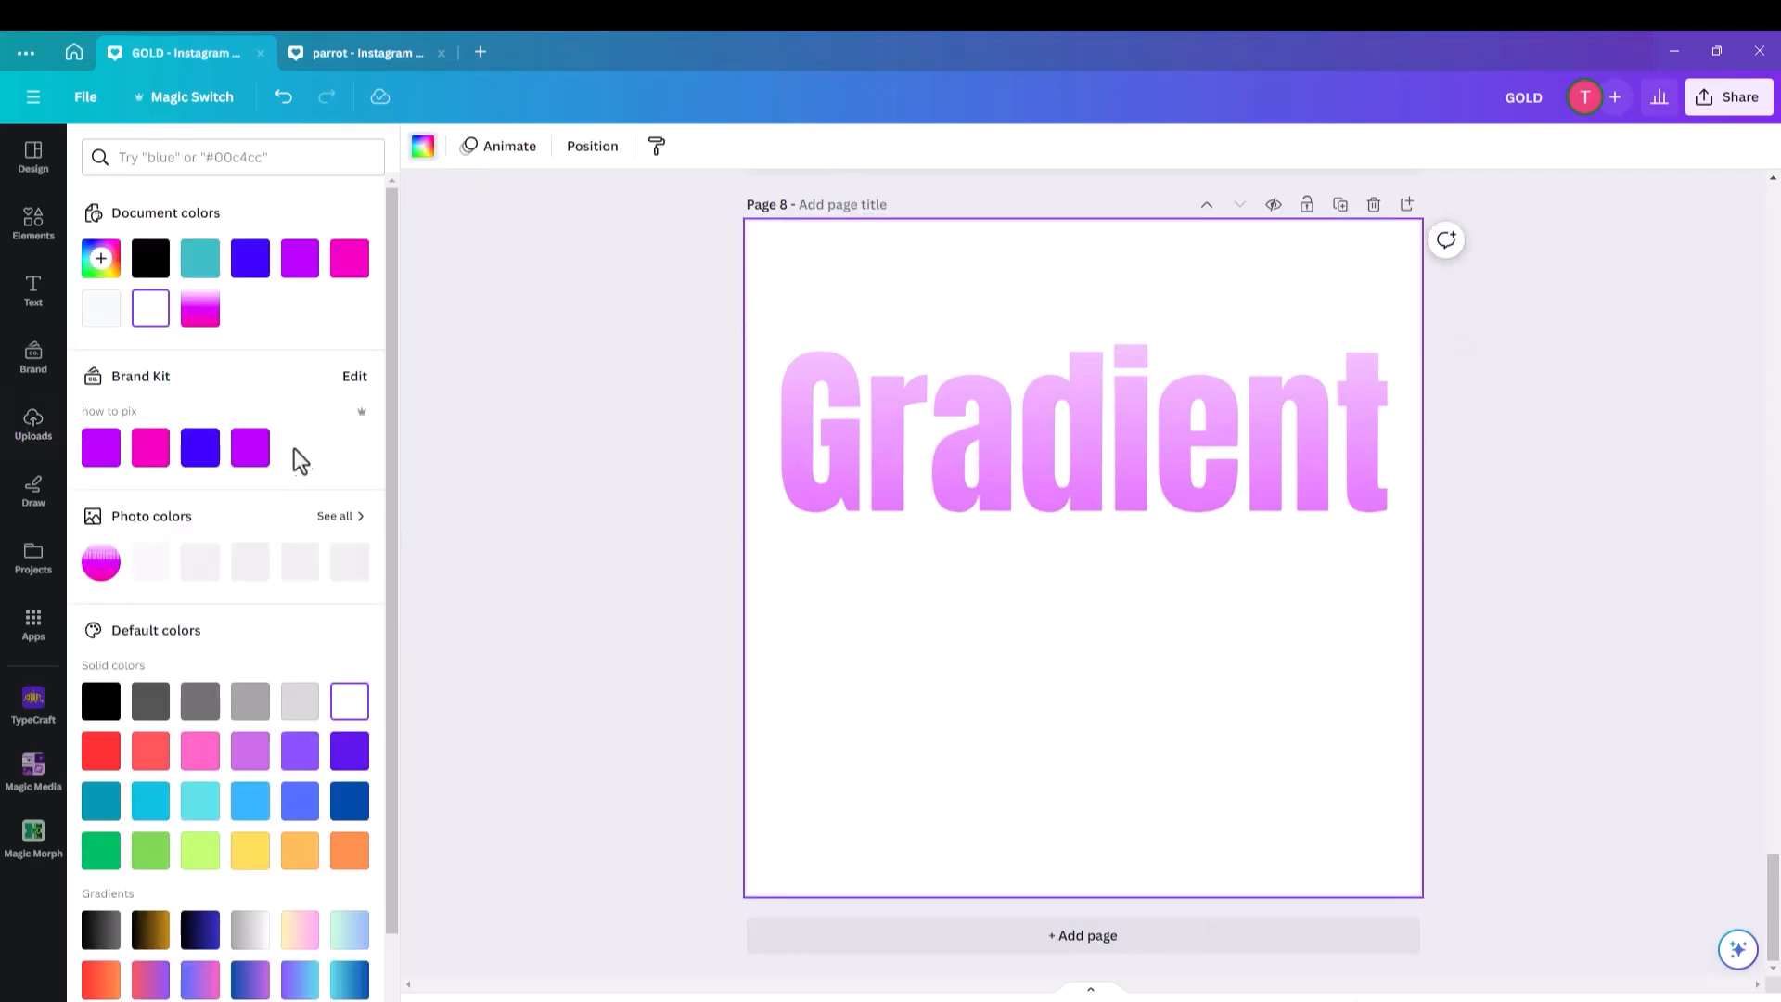
pyautogui.click(98, 258)
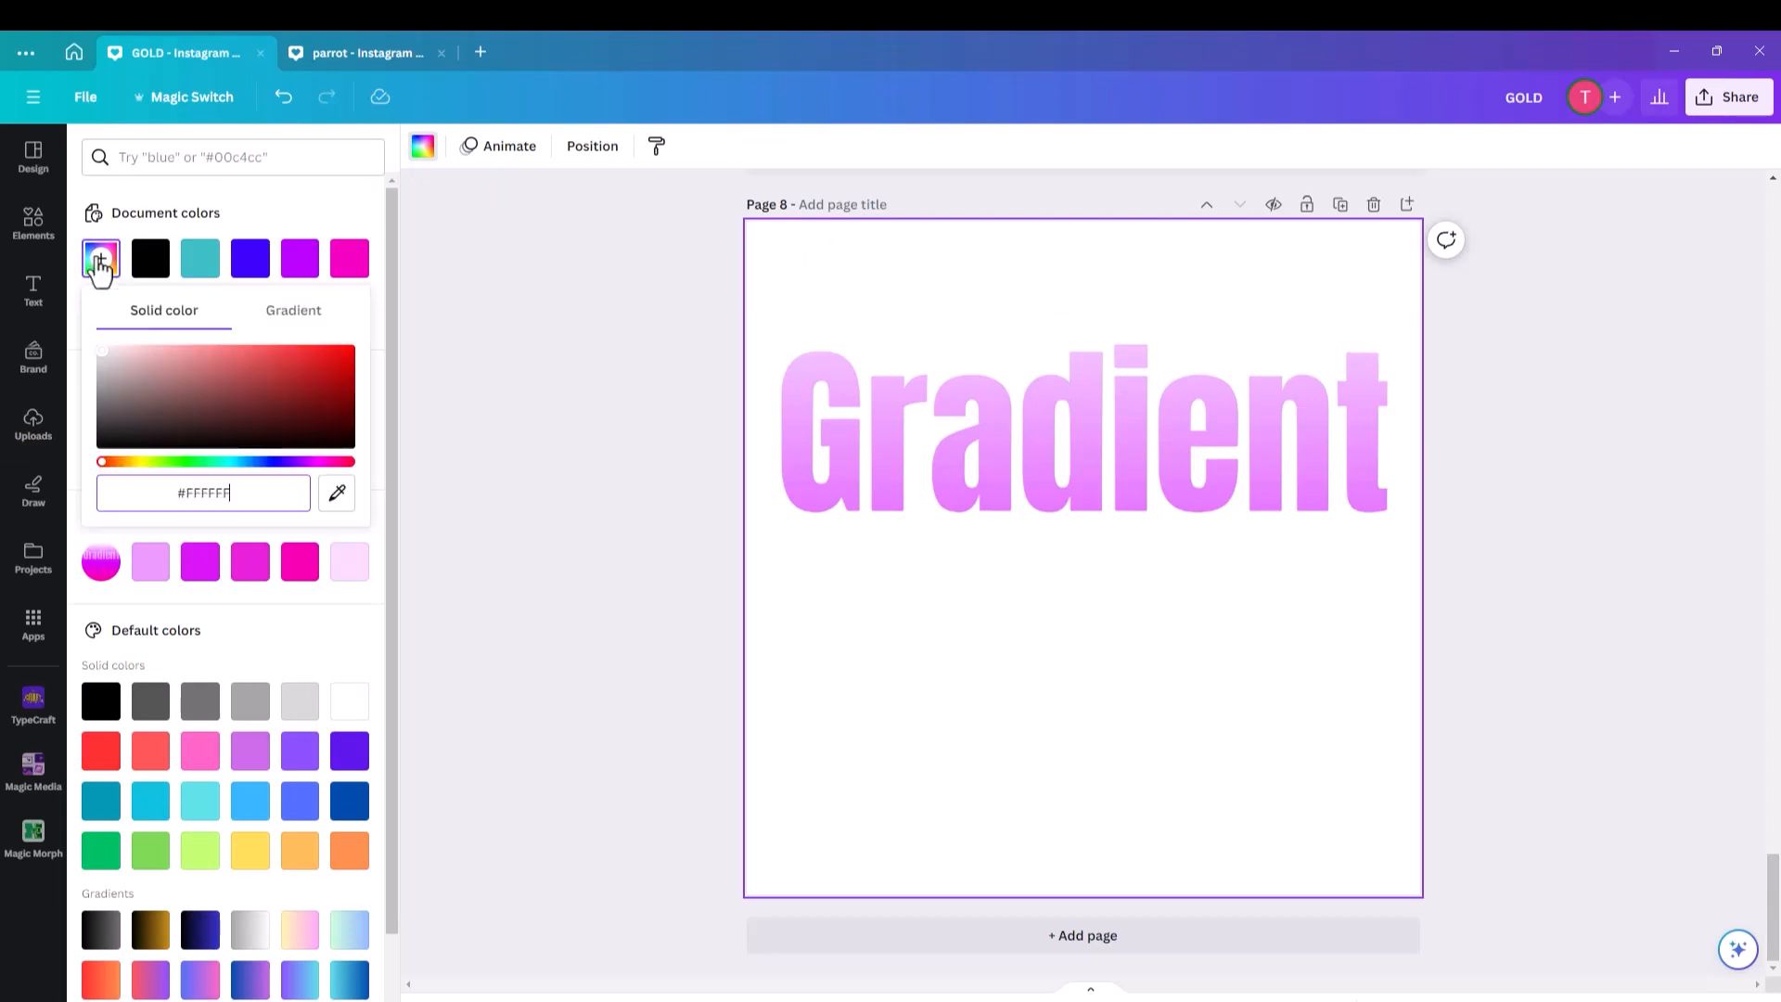
pyautogui.click(277, 320)
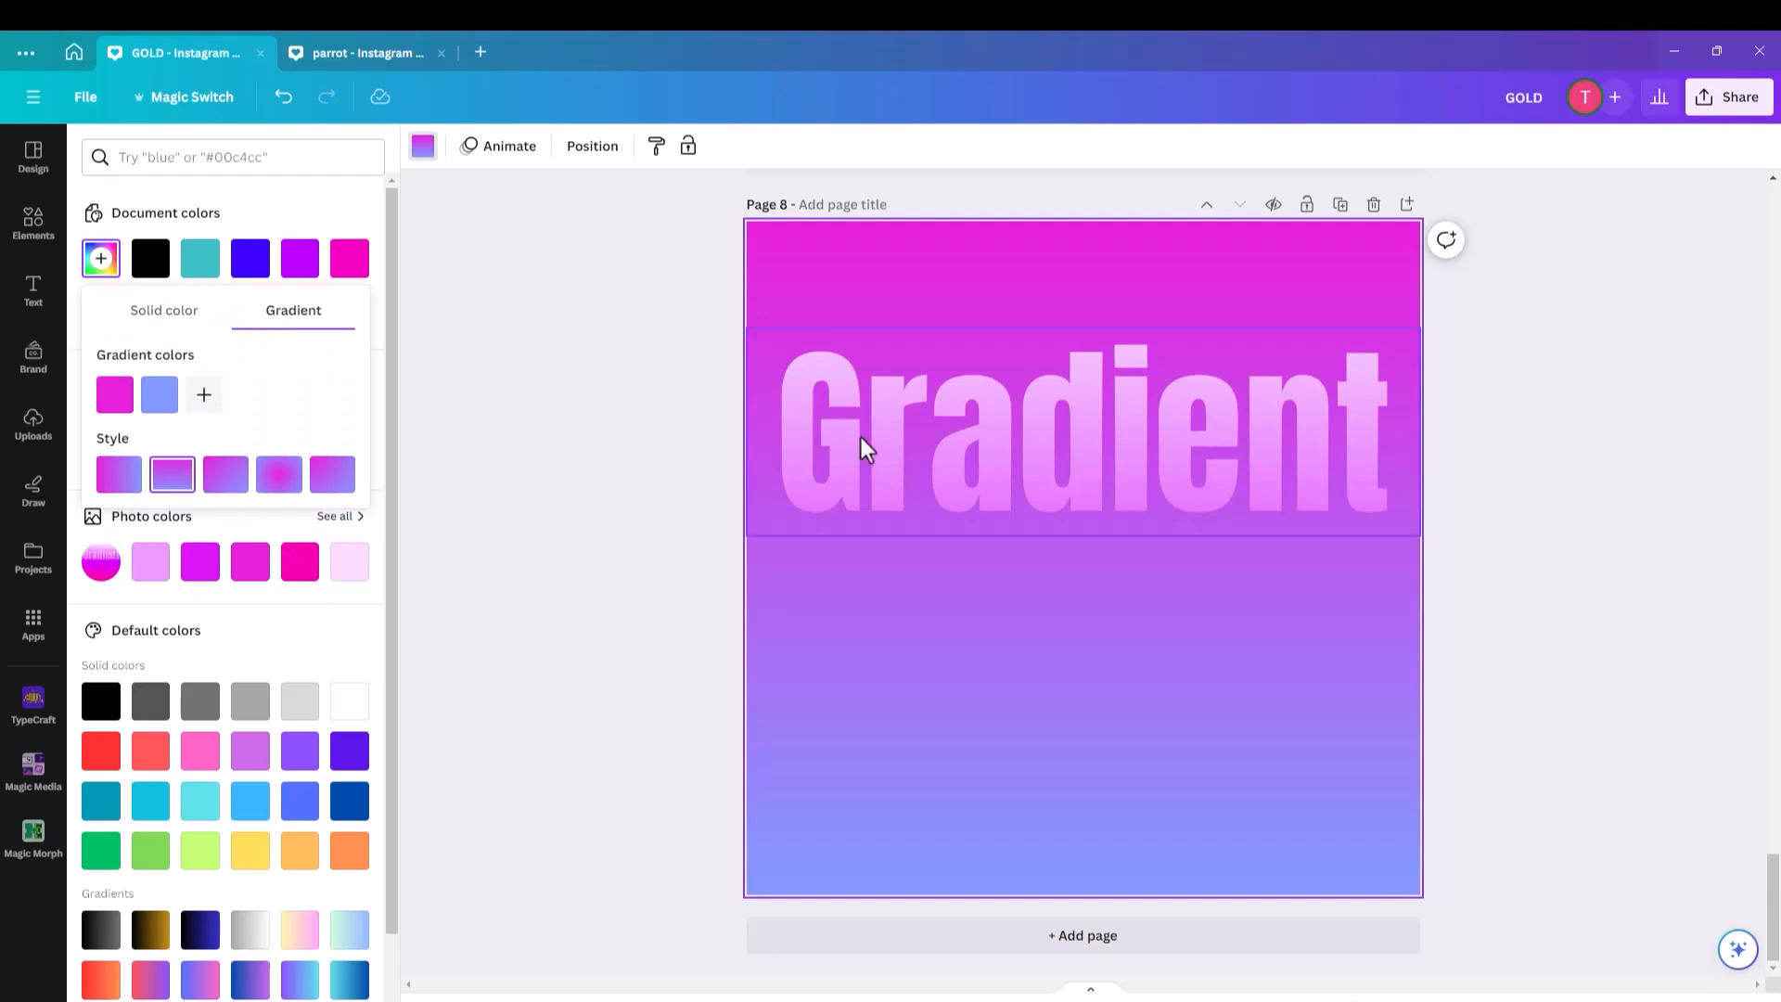
# Move the cut-out "Gradient" lettering down to the vertical middle of page 8 and apply a Drop shadow to it.
pyautogui.click(923, 439)
pyautogui.moveTo(976, 484); pyautogui.dragTo(972, 567)
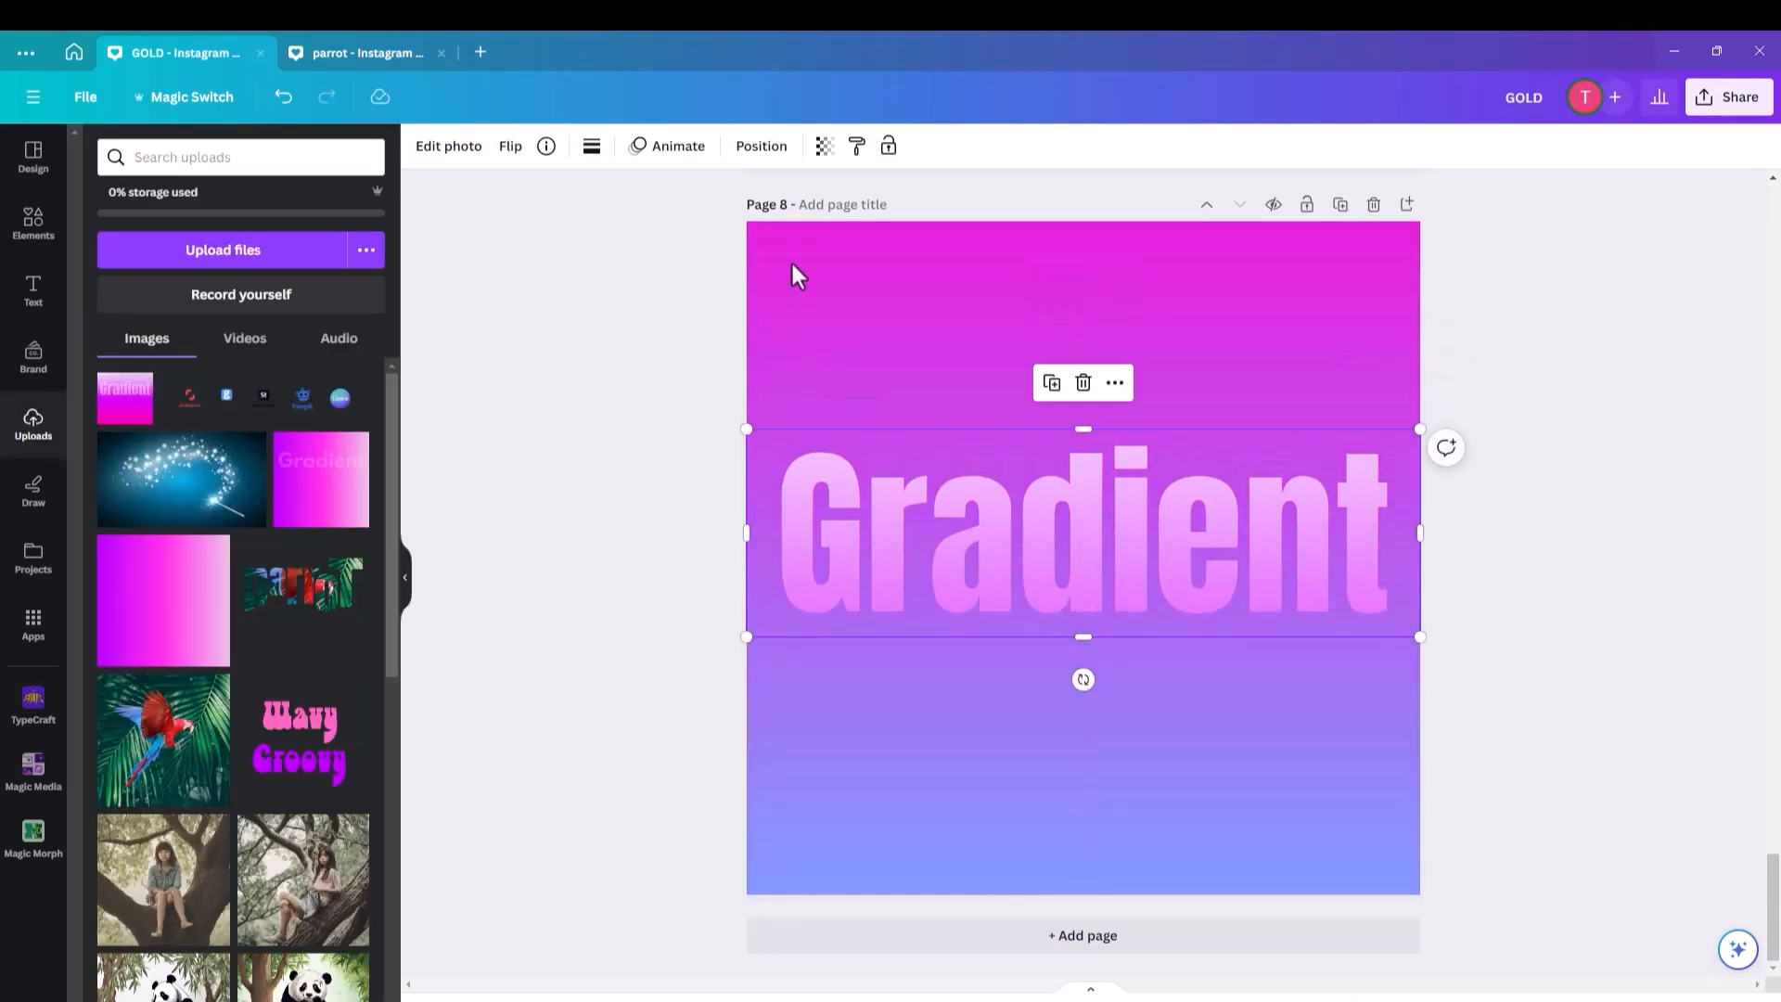
pyautogui.click(459, 152)
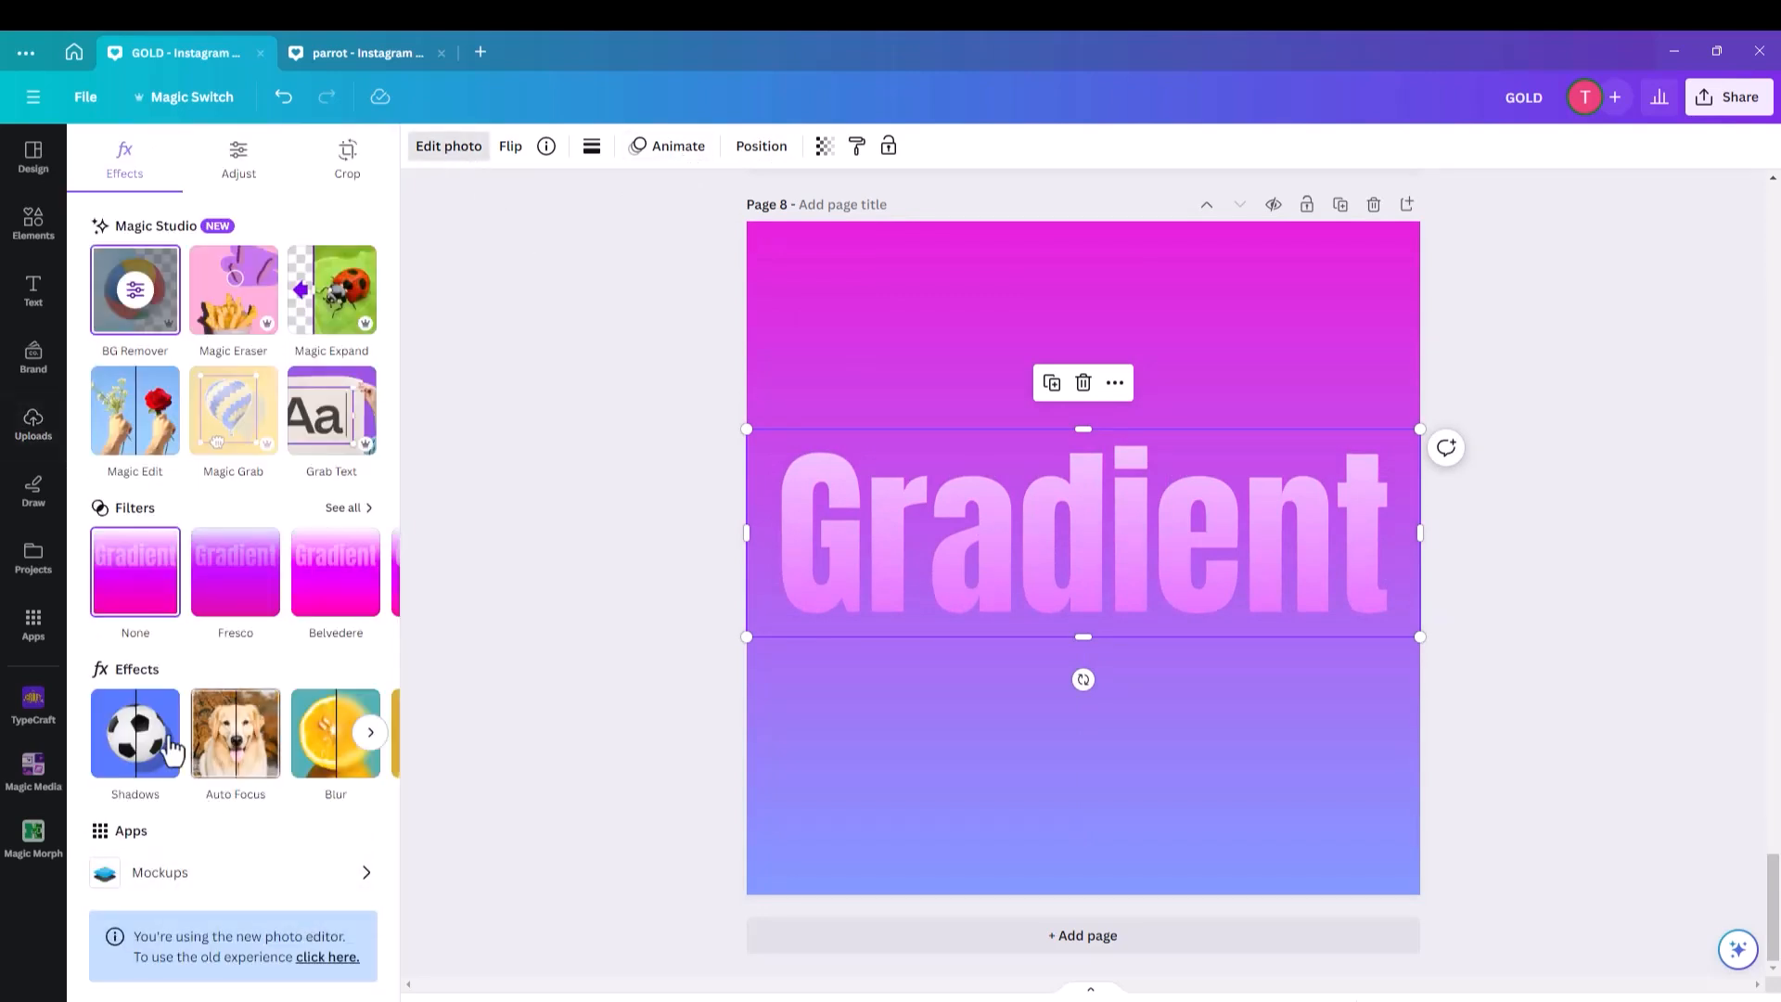
pyautogui.click(160, 738)
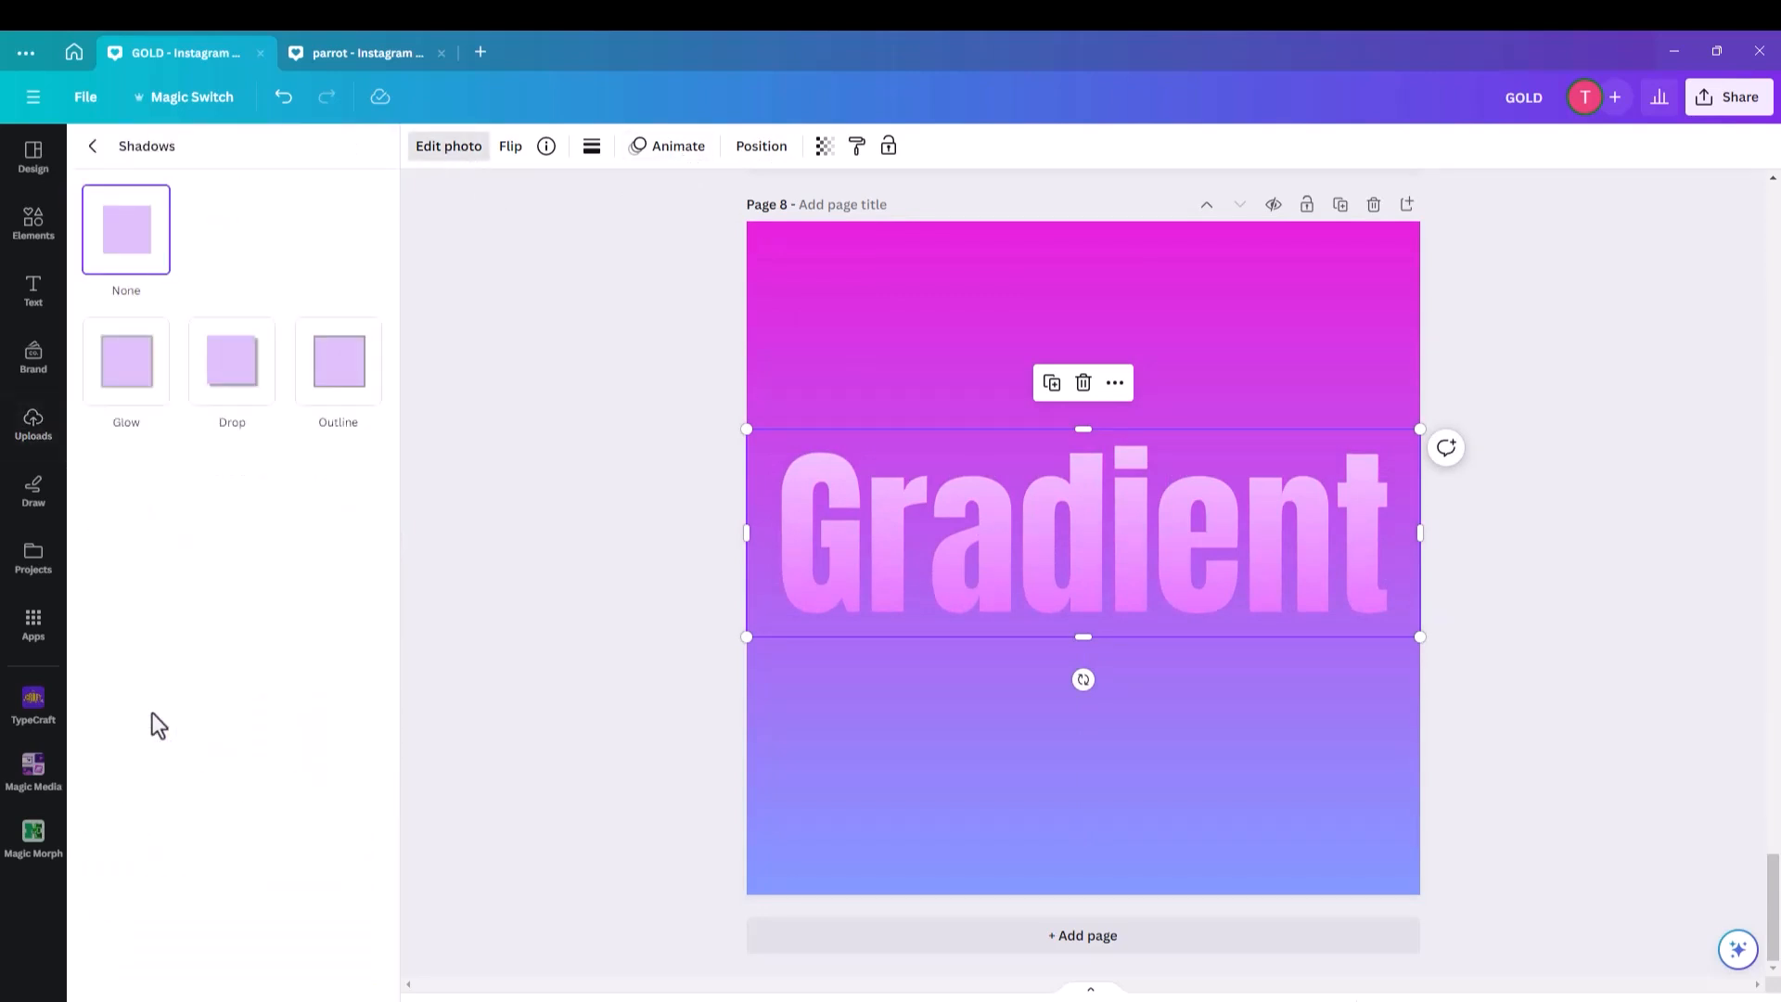
pyautogui.click(220, 380)
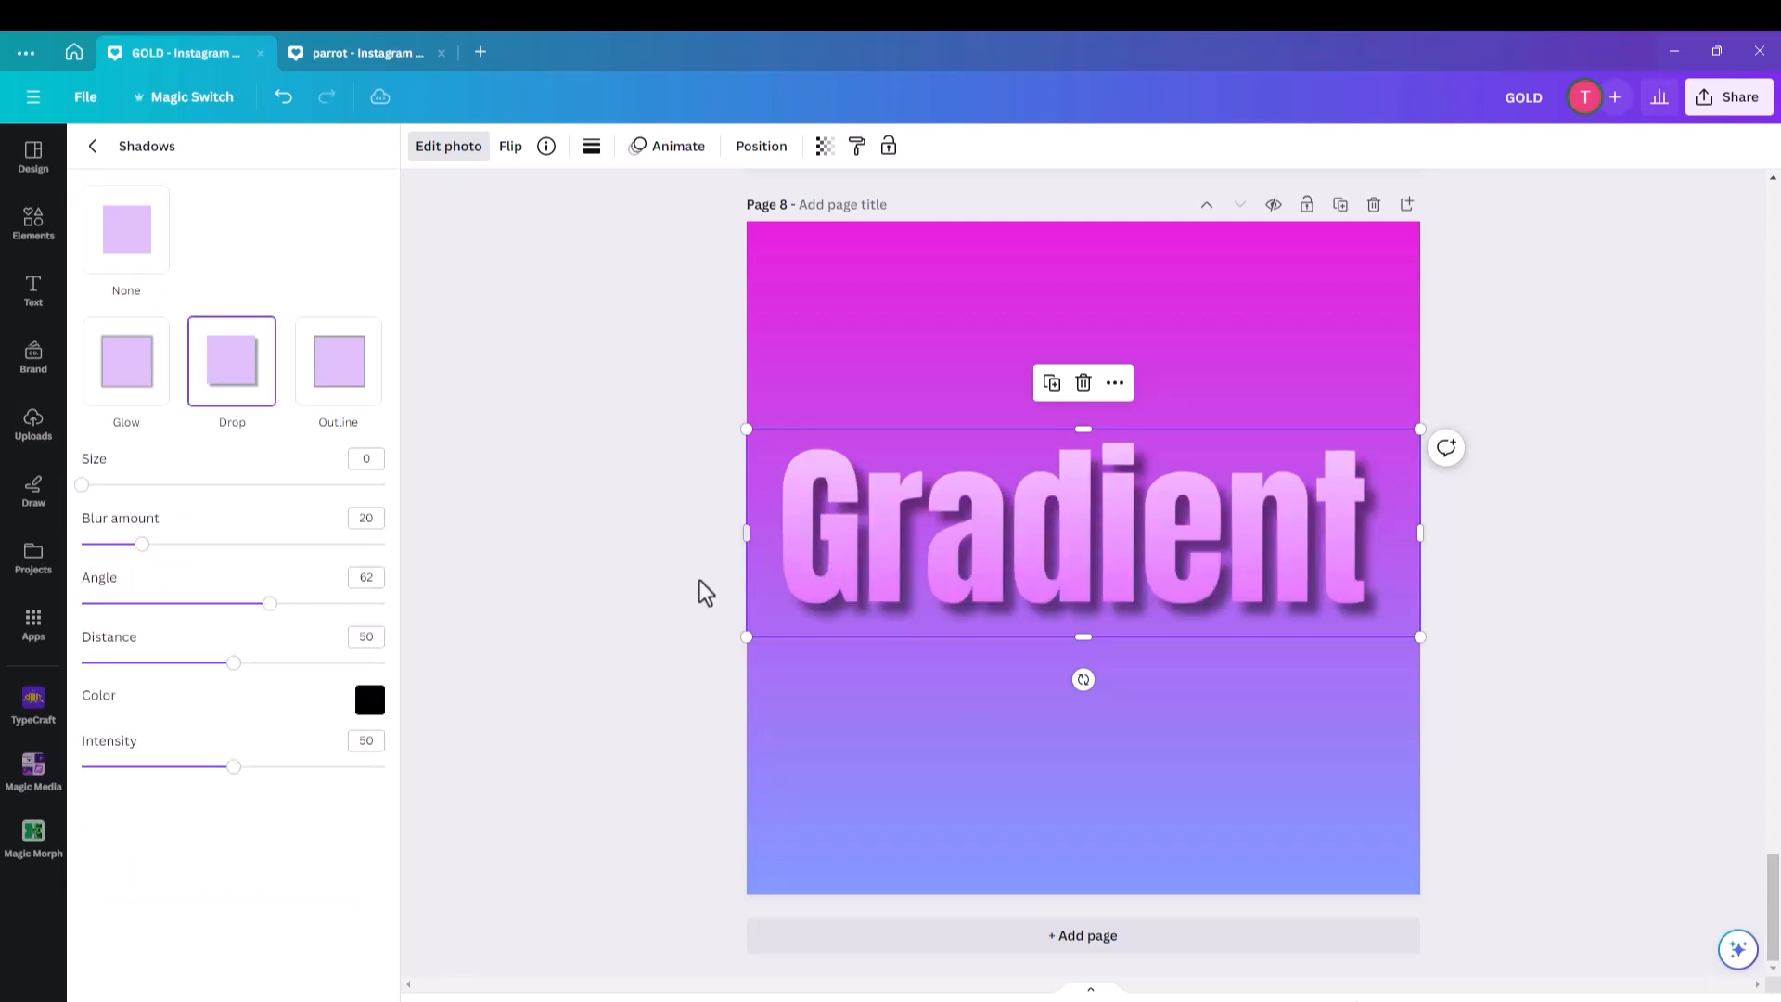
# Try the Glow shadow on the "Gradient" lettering, return to Drop, and set the shadow color to light gray #D6D6D6.
pyautogui.click(124, 389)
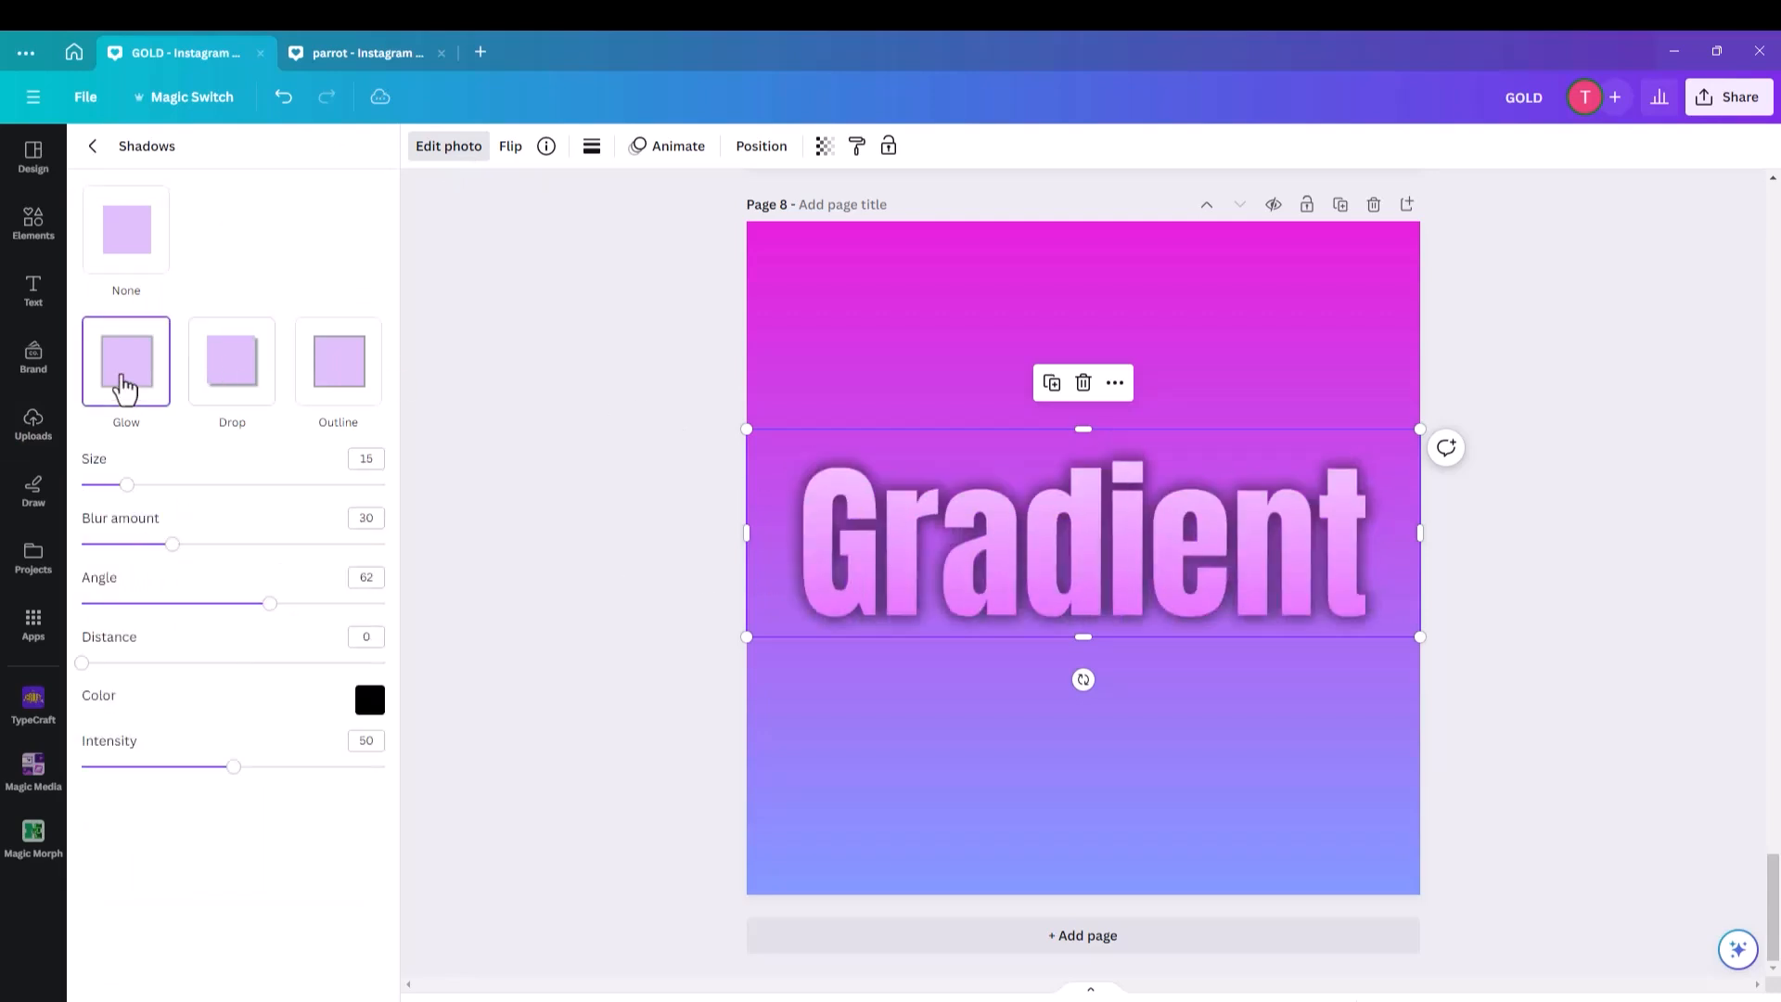
pyautogui.click(239, 386)
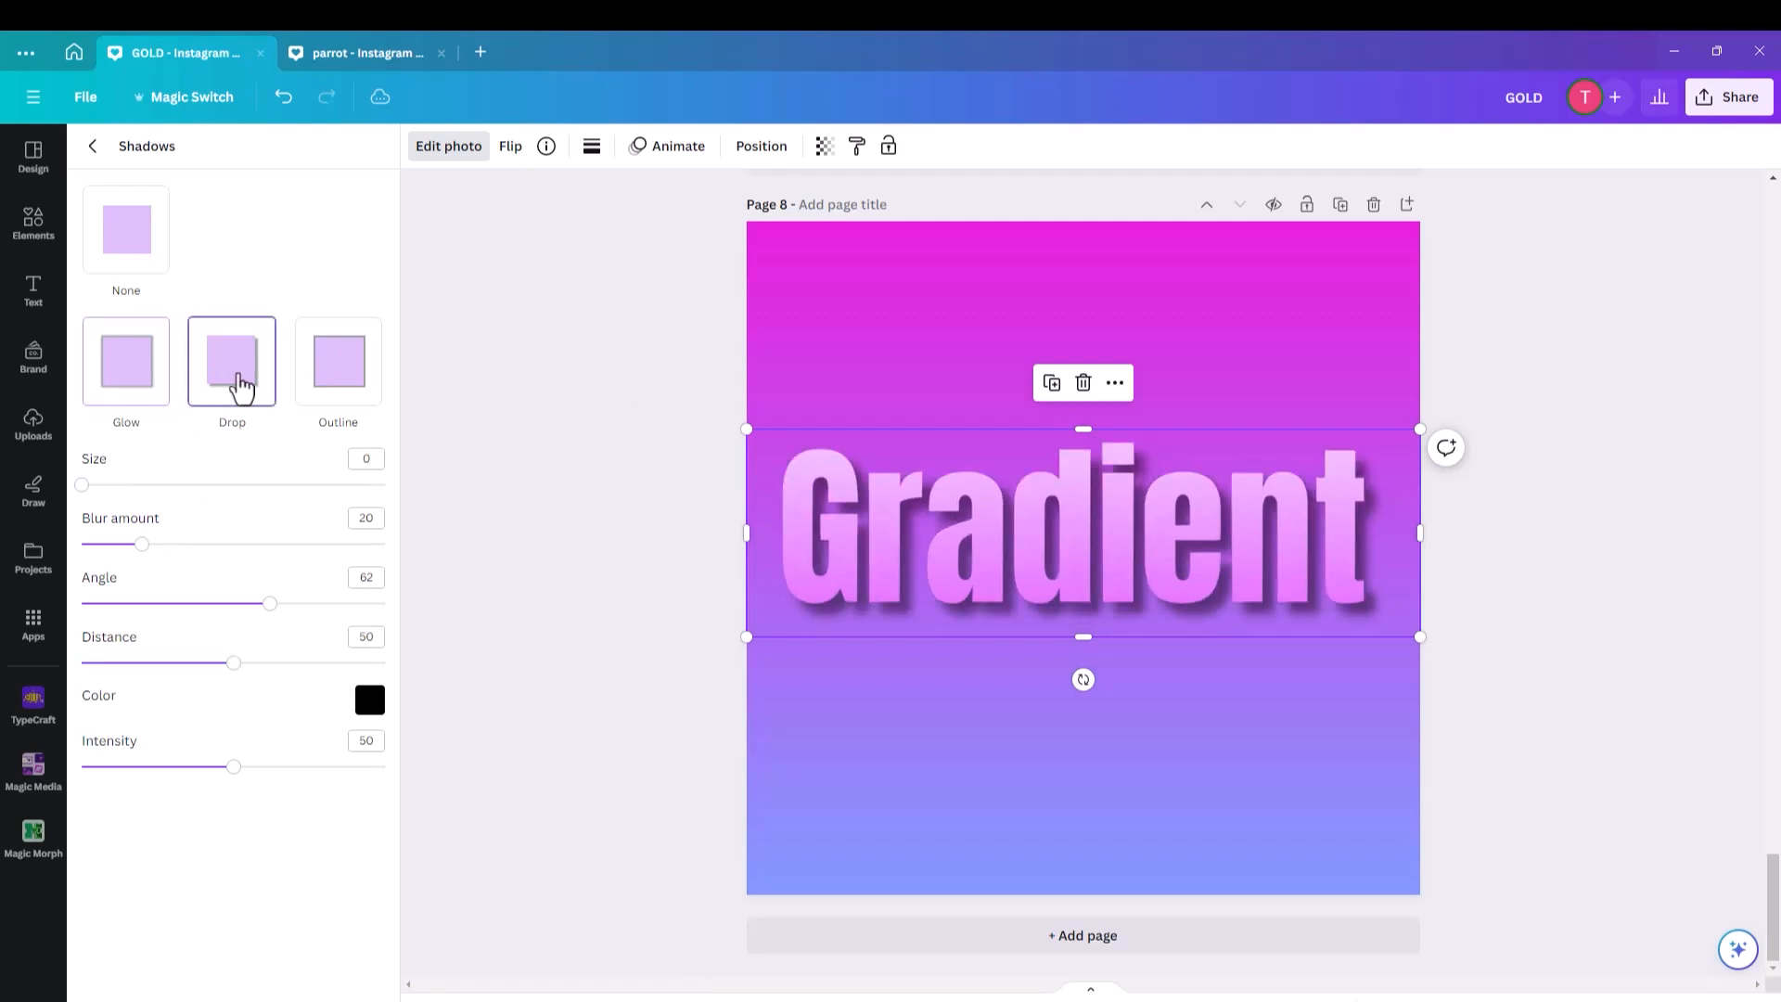
pyautogui.click(369, 699)
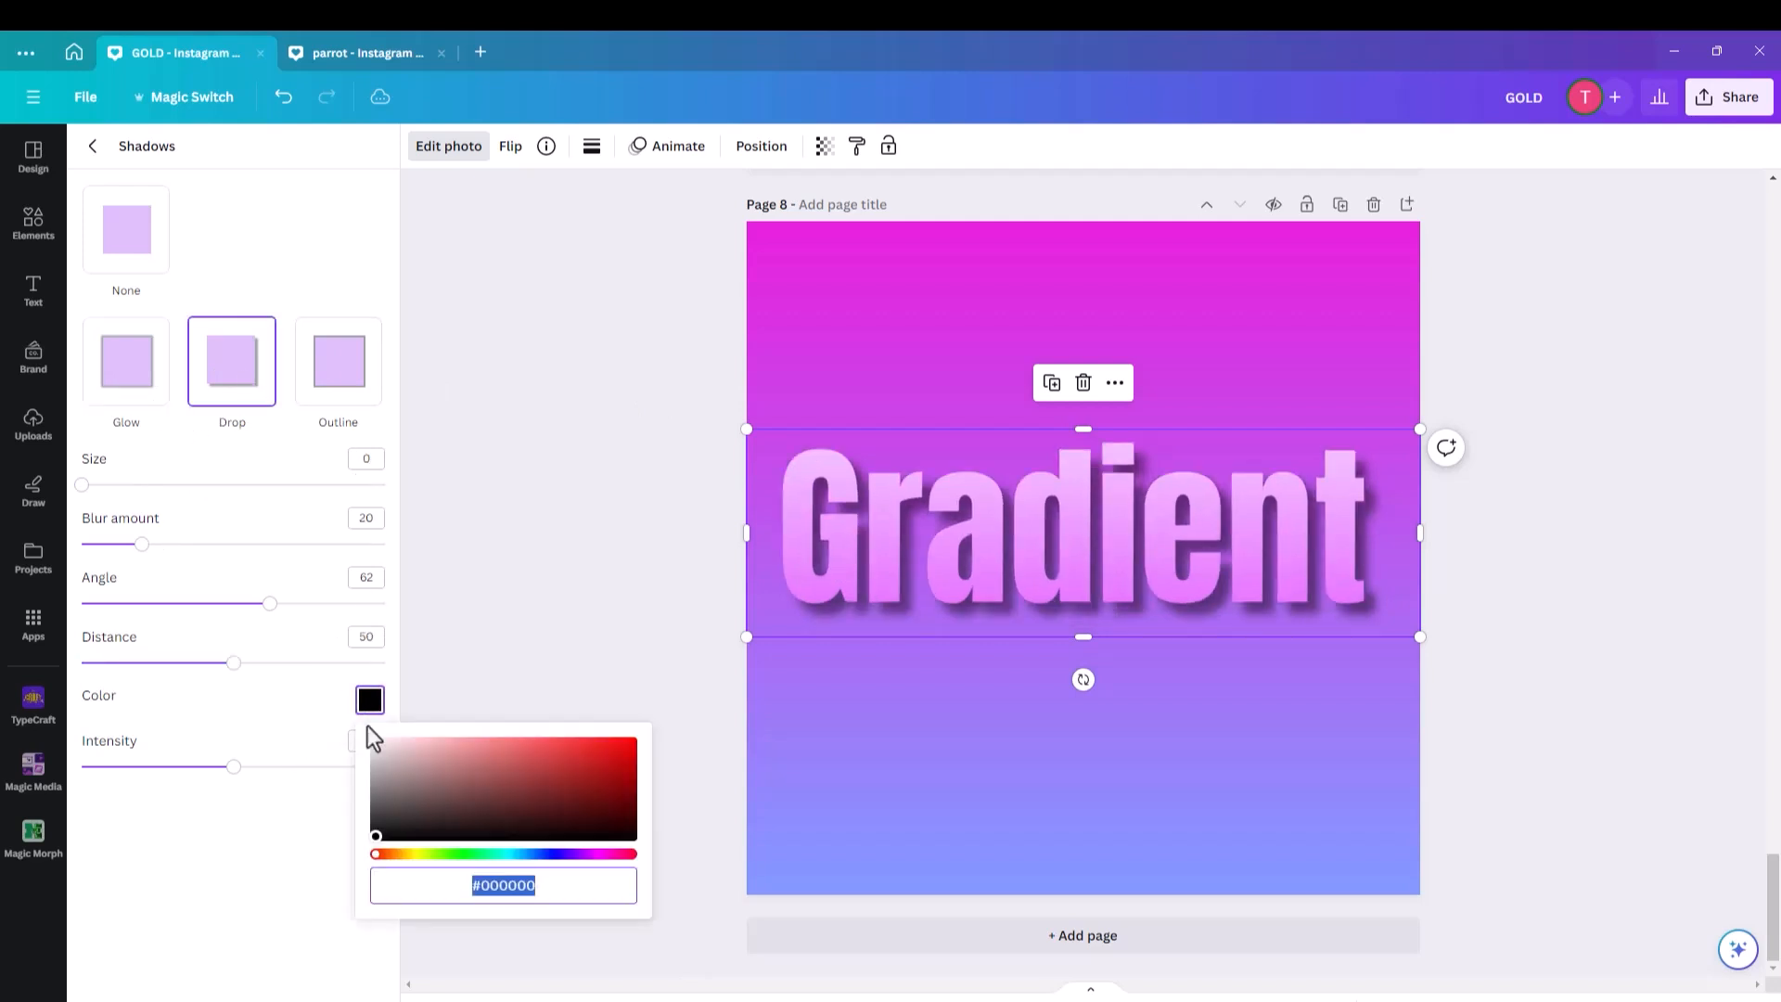
pyautogui.moveTo(376, 840); pyautogui.dragTo(358, 755)
# Try a white #FFFFFF Glow shadow on the "Gradient" lettering, followed by the Outline style in the same color.
pyautogui.click(112, 395)
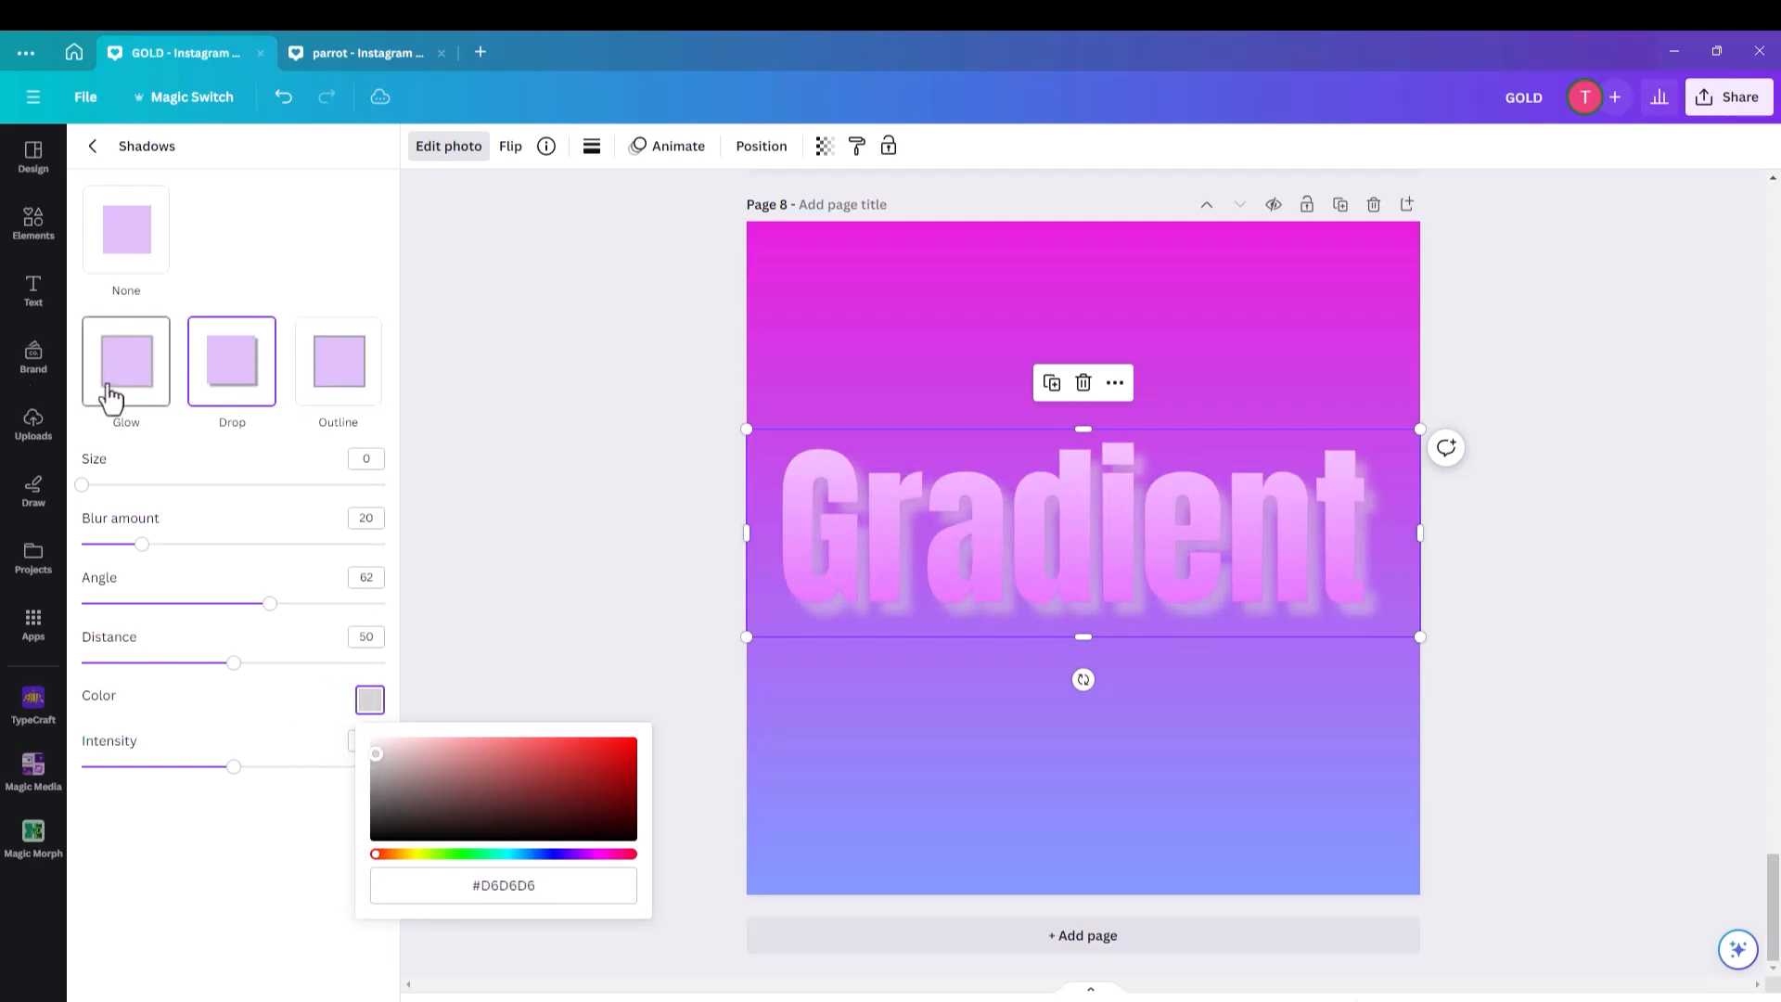
pyautogui.click(365, 711)
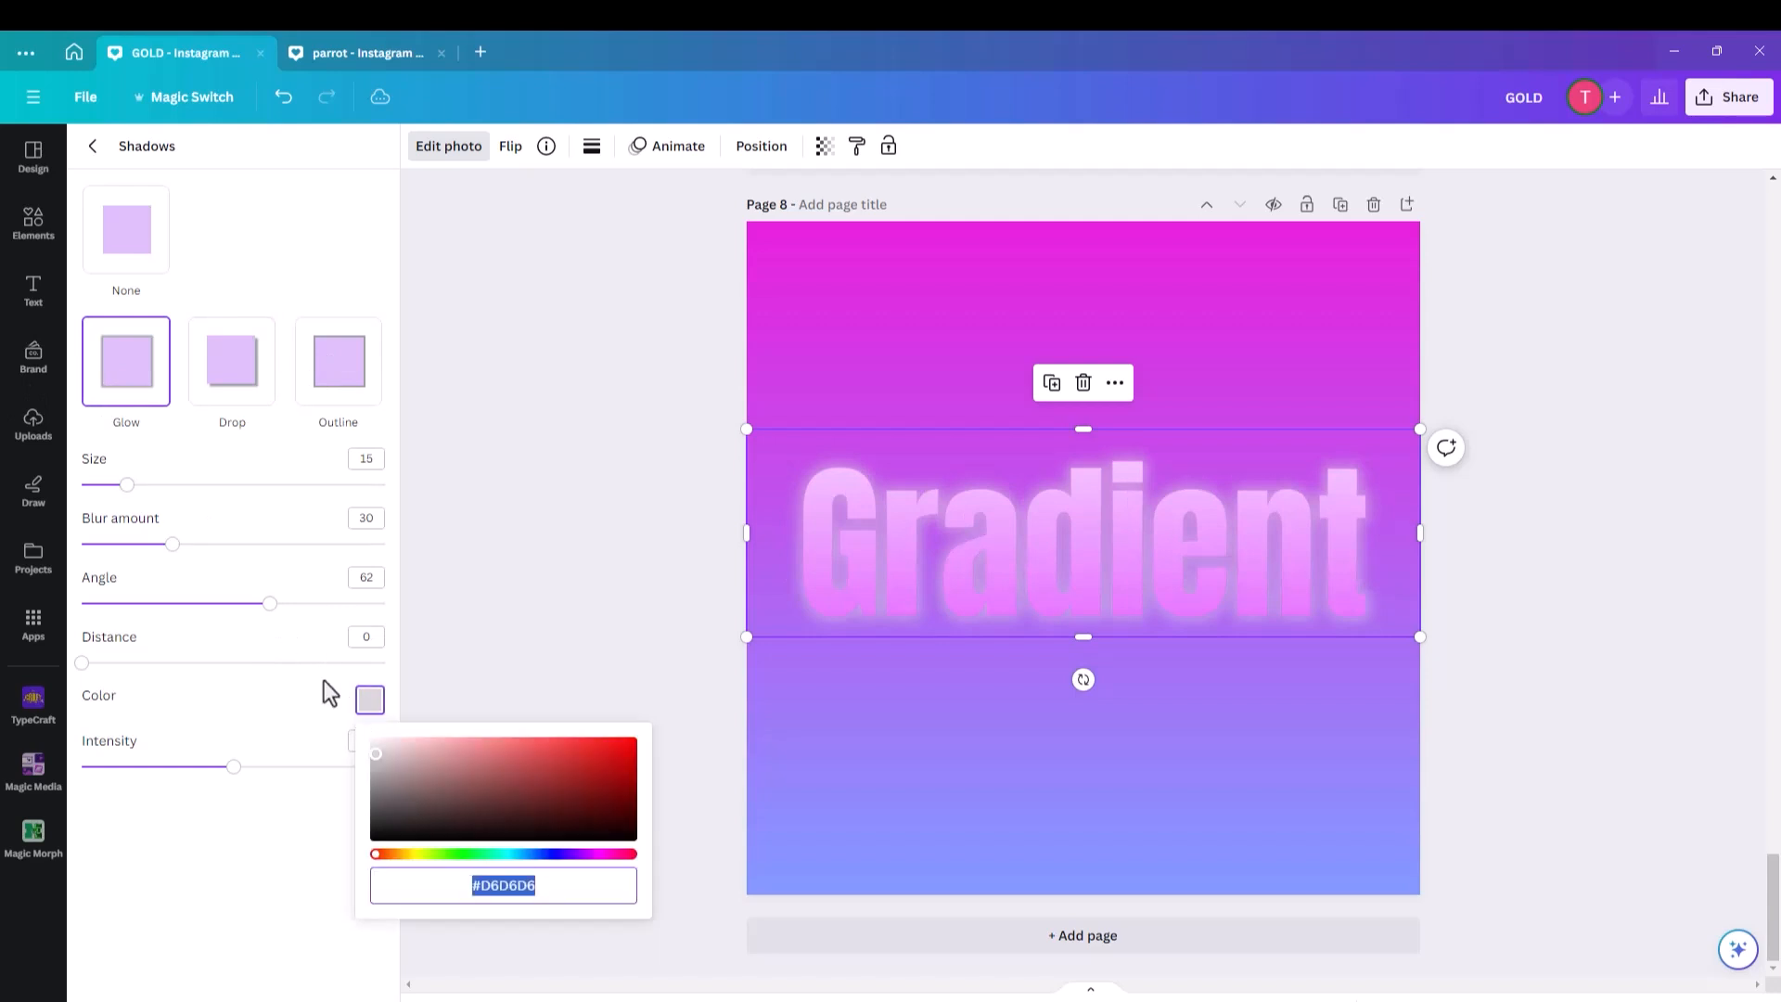
pyautogui.moveTo(378, 779); pyautogui.dragTo(370, 715)
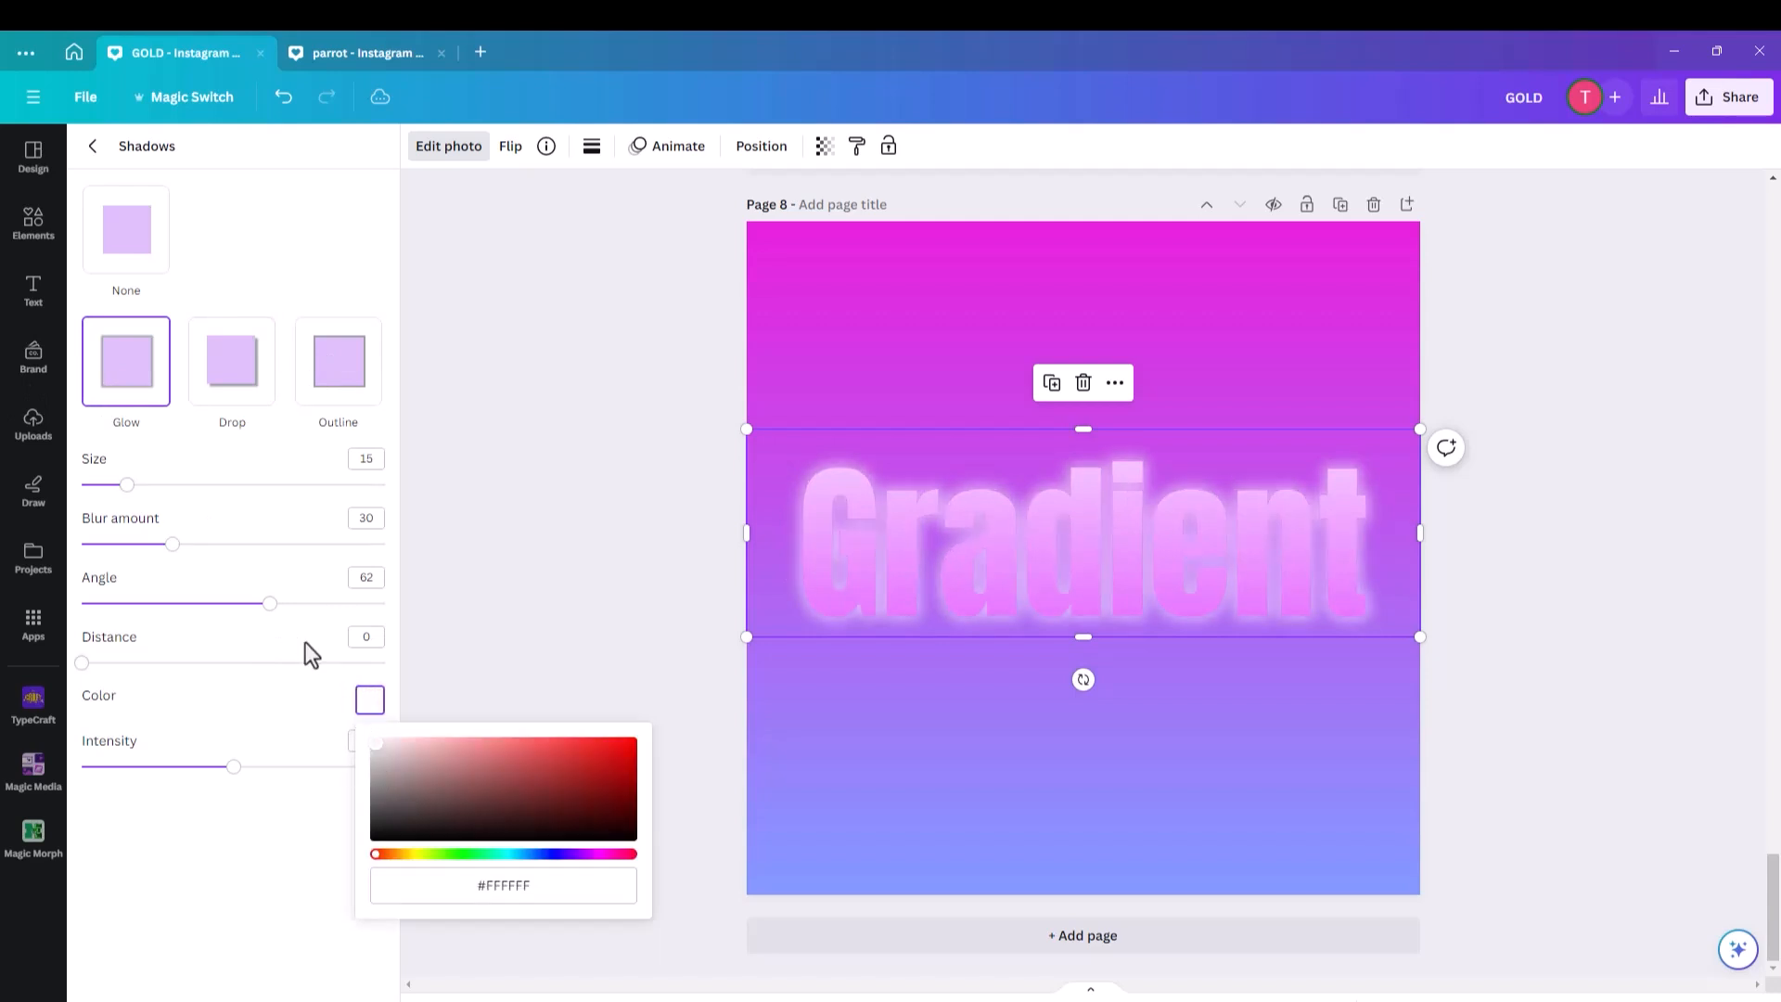
pyautogui.click(331, 375)
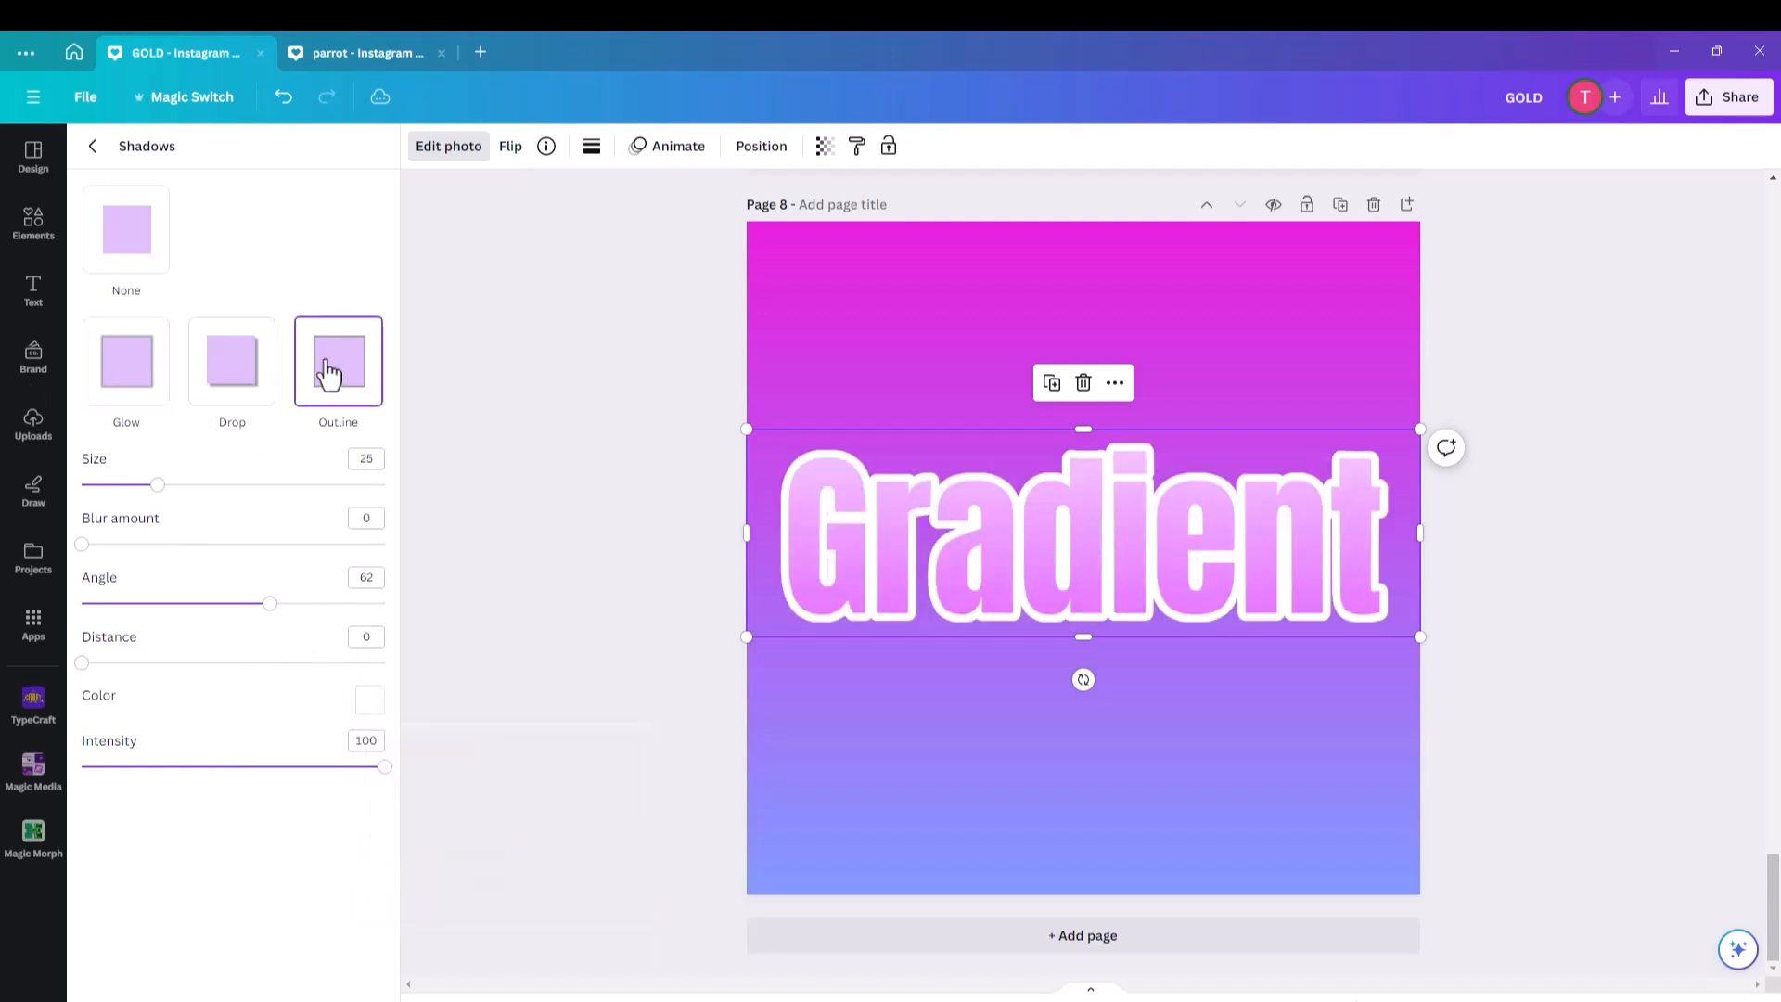
# Switch the "Gradient" lettering back to a Drop shadow and set the shadow color to purple #C400FF.
pyautogui.click(238, 393)
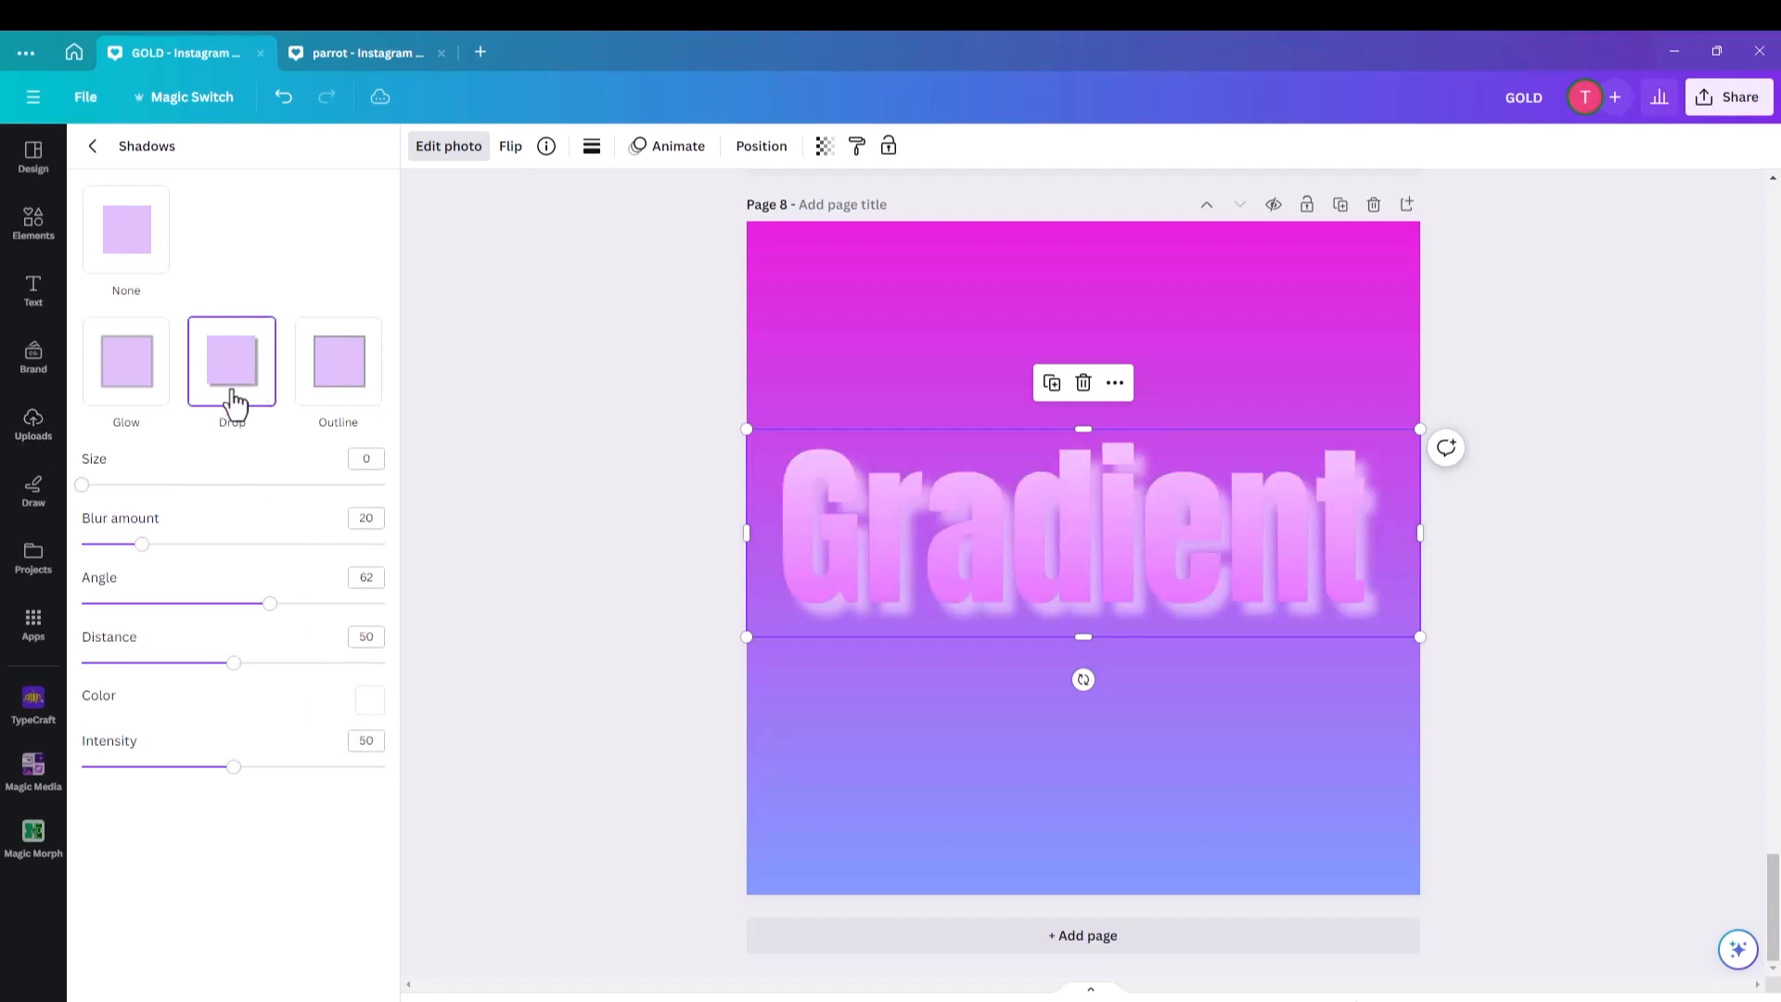
pyautogui.click(367, 703)
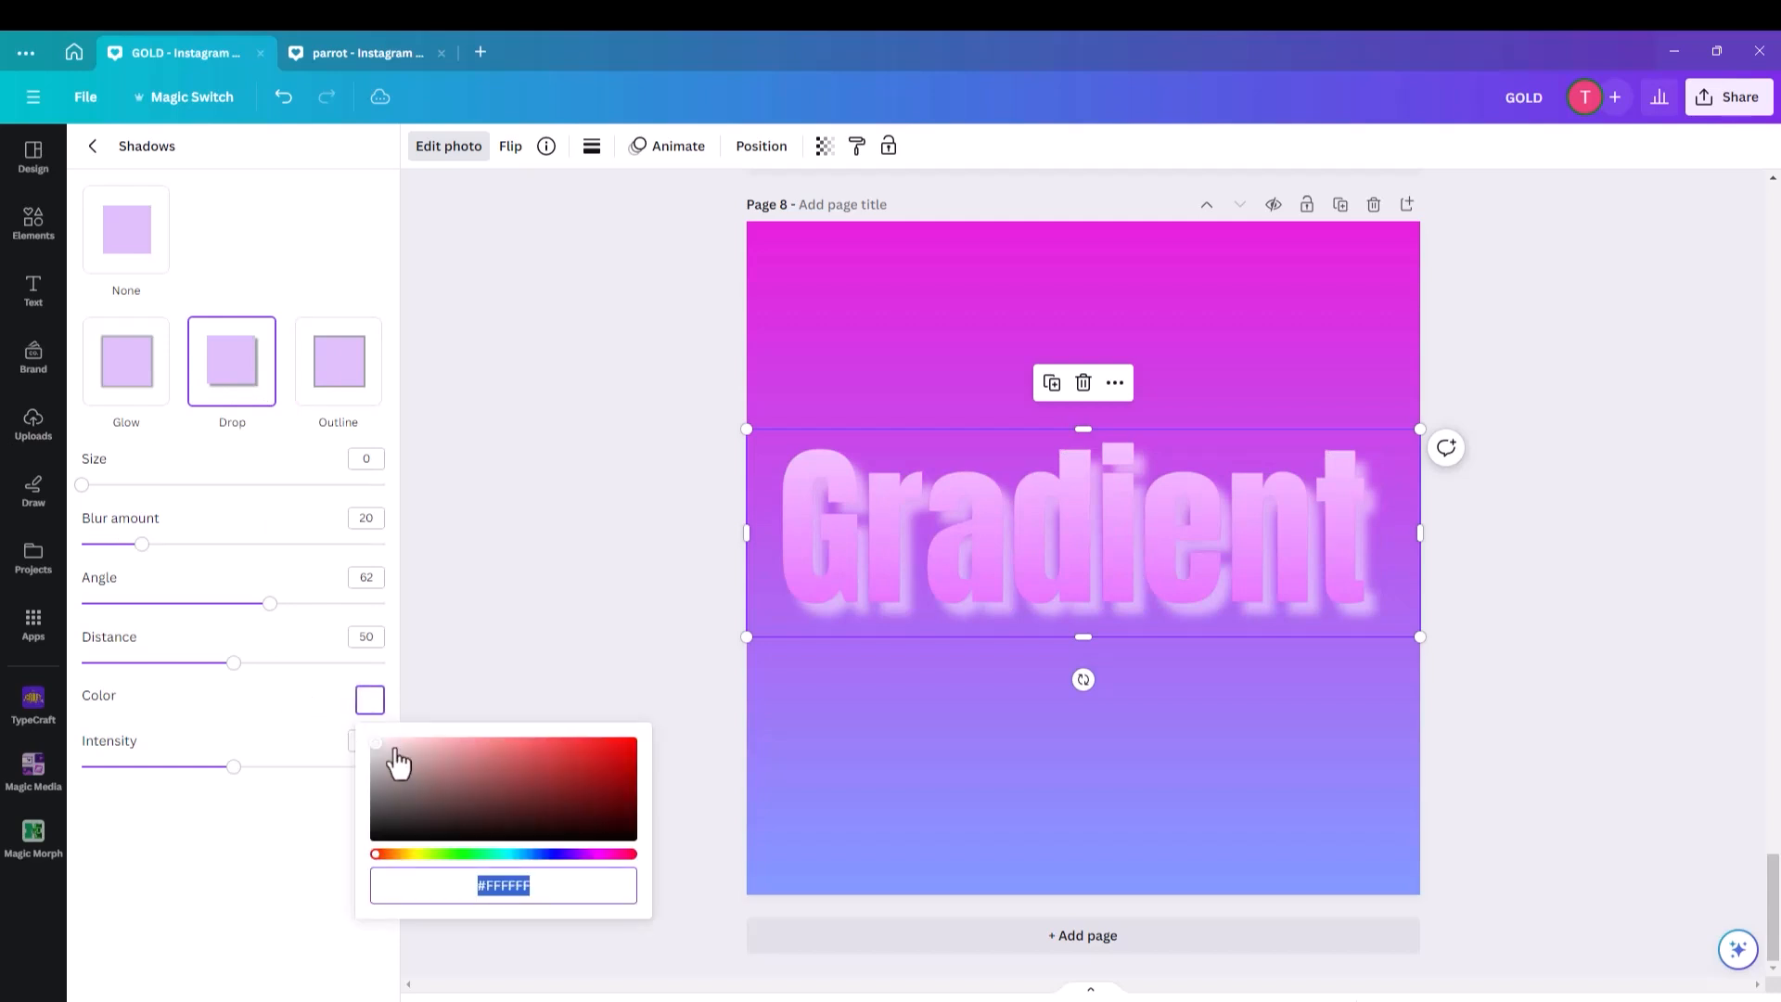
pyautogui.moveTo(381, 755); pyautogui.dragTo(380, 787)
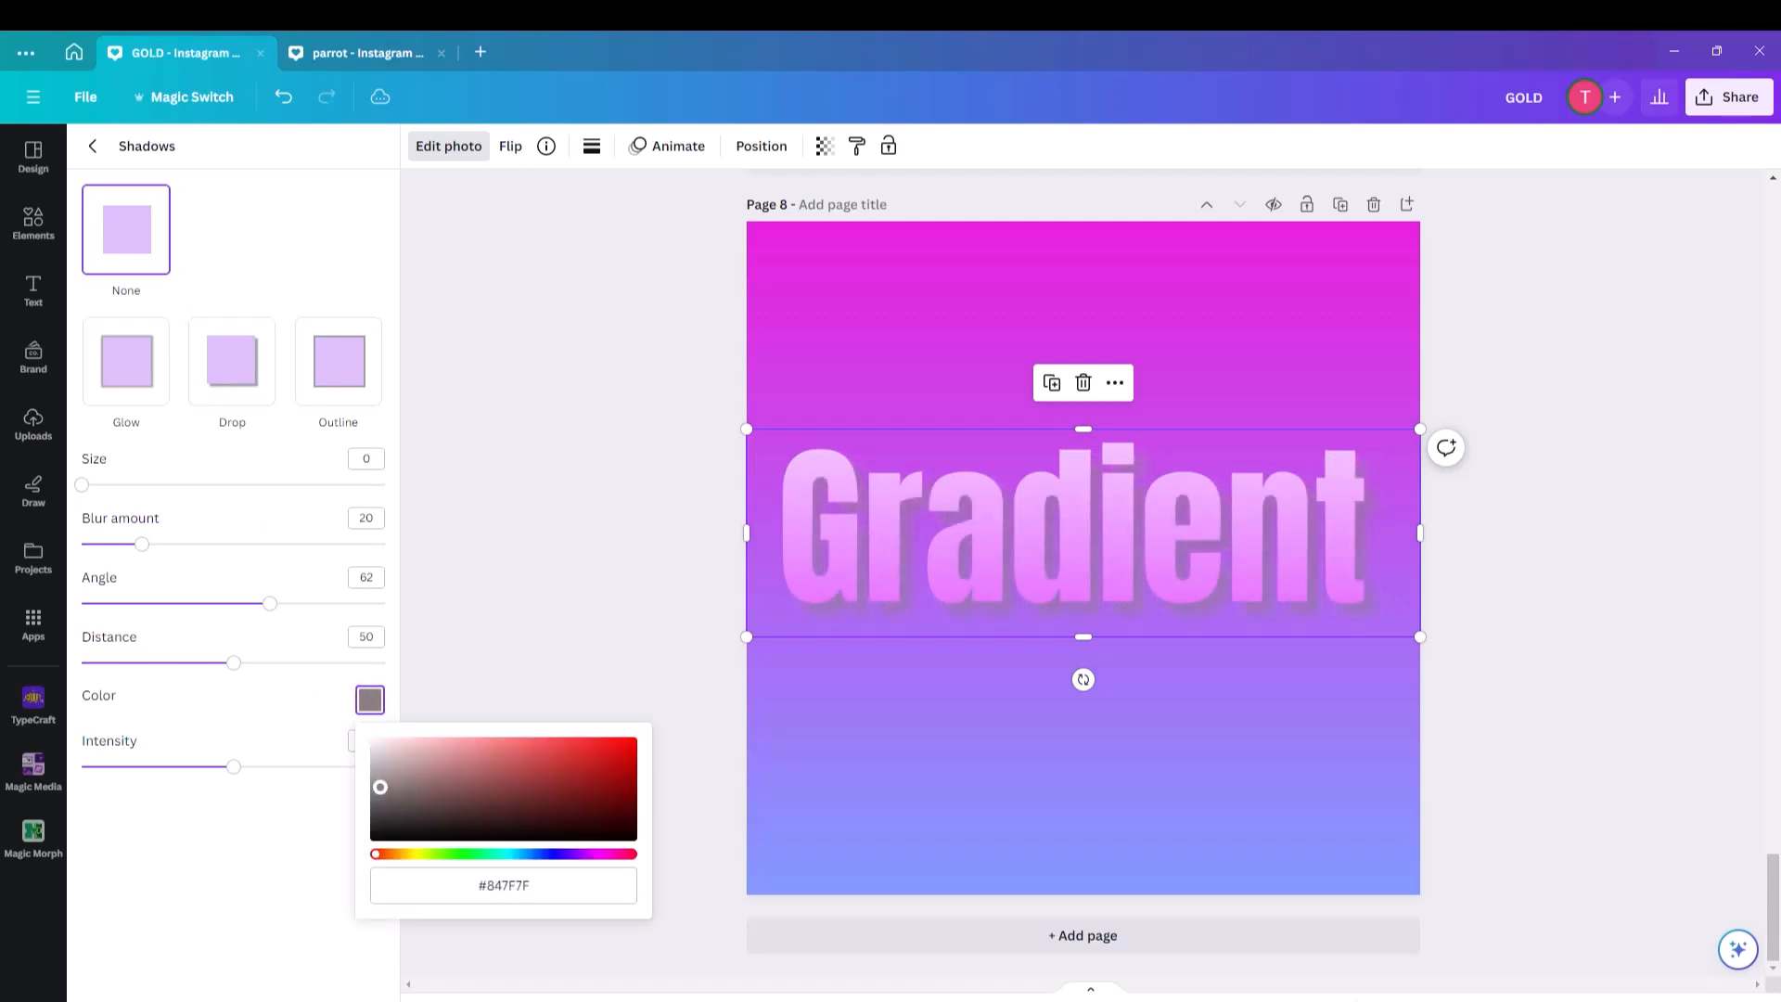
pyautogui.click(580, 854)
pyautogui.moveTo(375, 791); pyautogui.dragTo(631, 742)
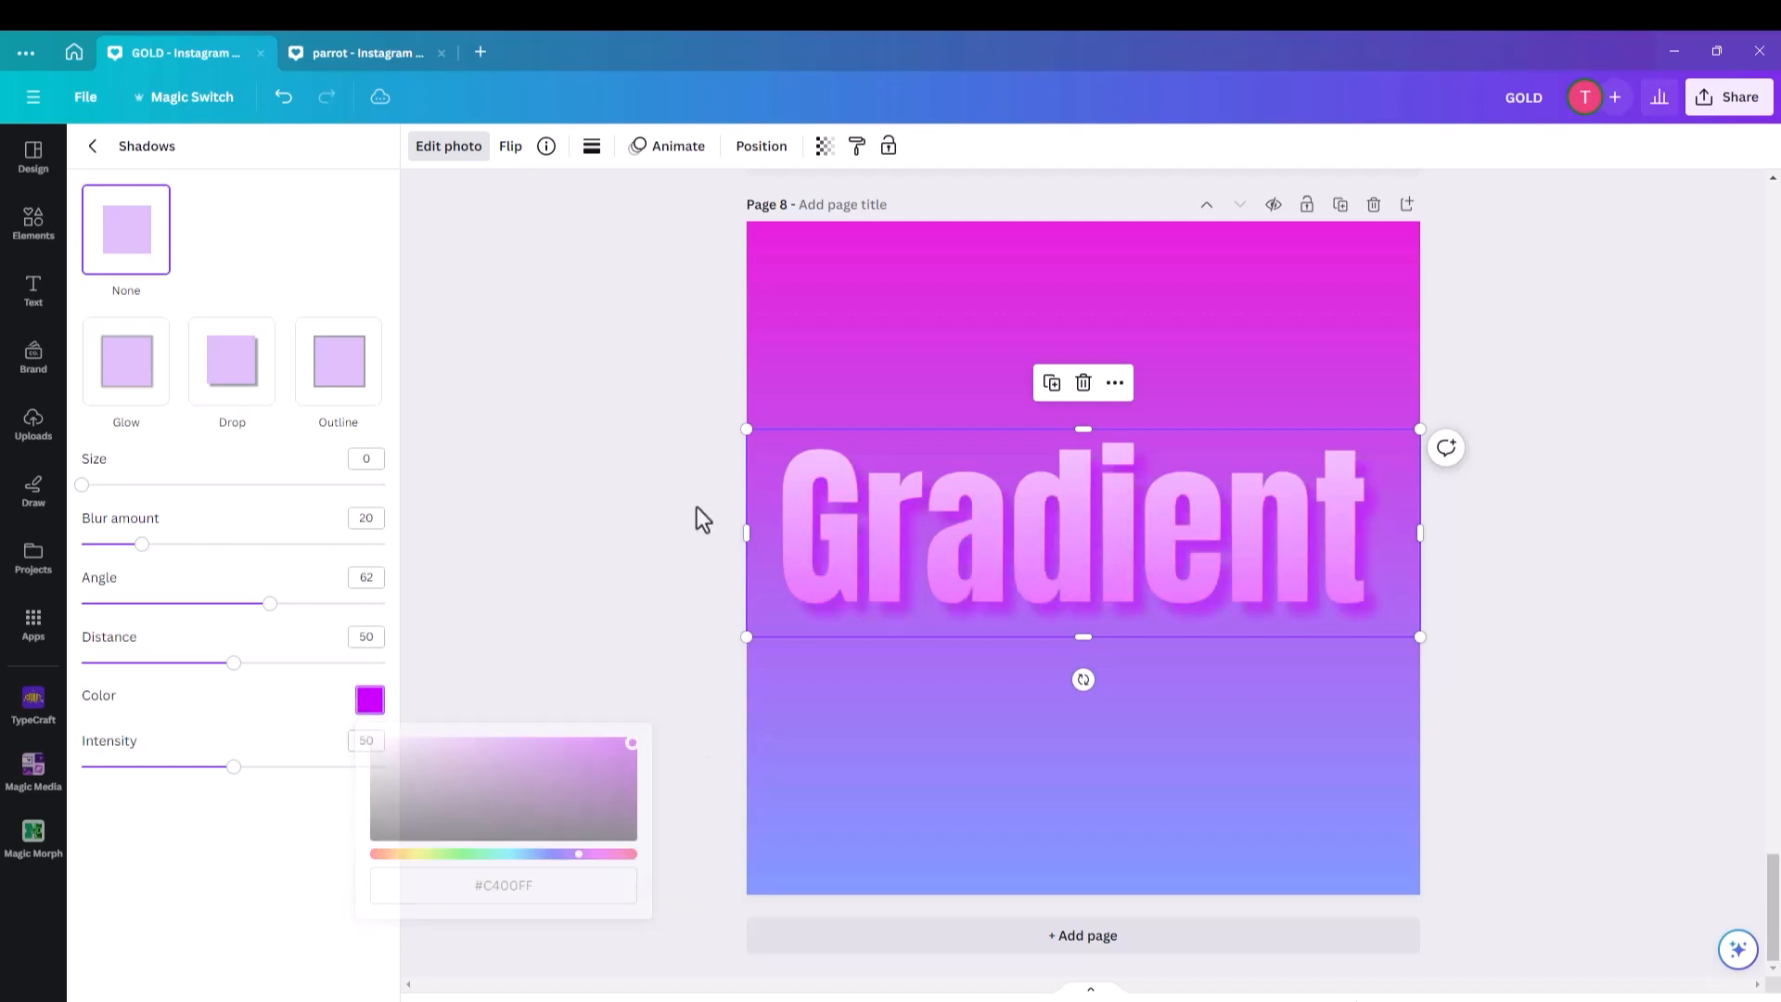
pyautogui.click(697, 509)
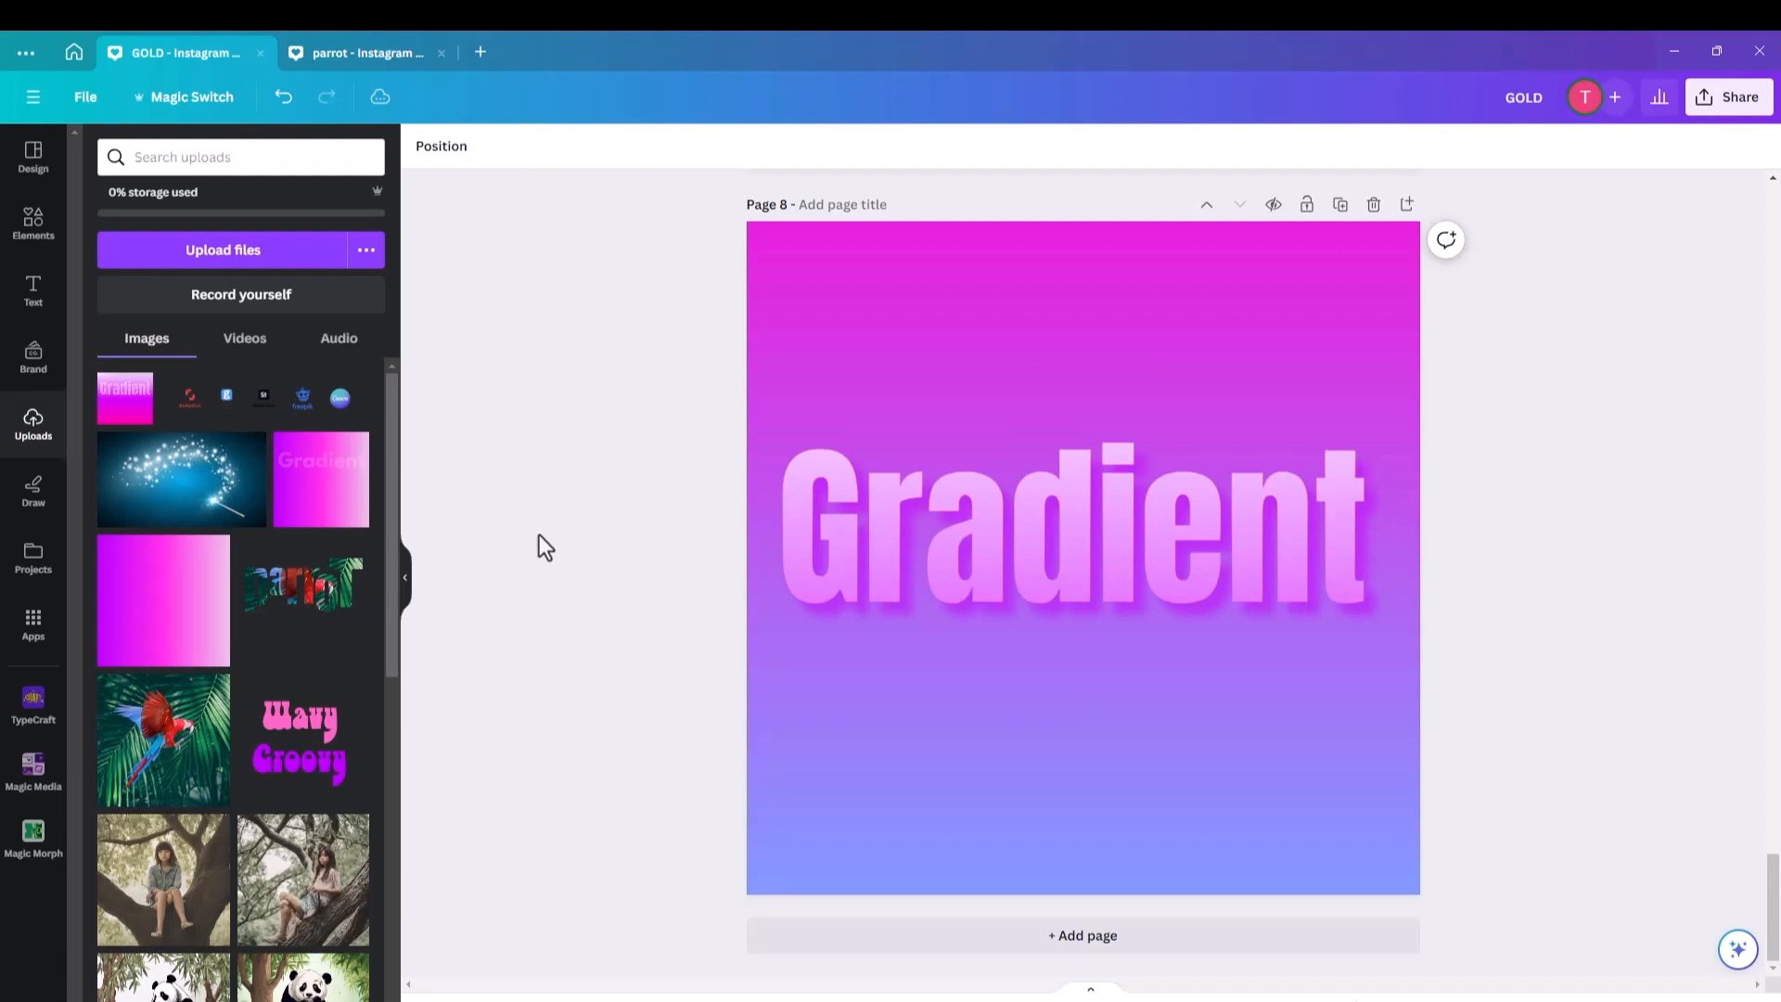
pyautogui.click(886, 587)
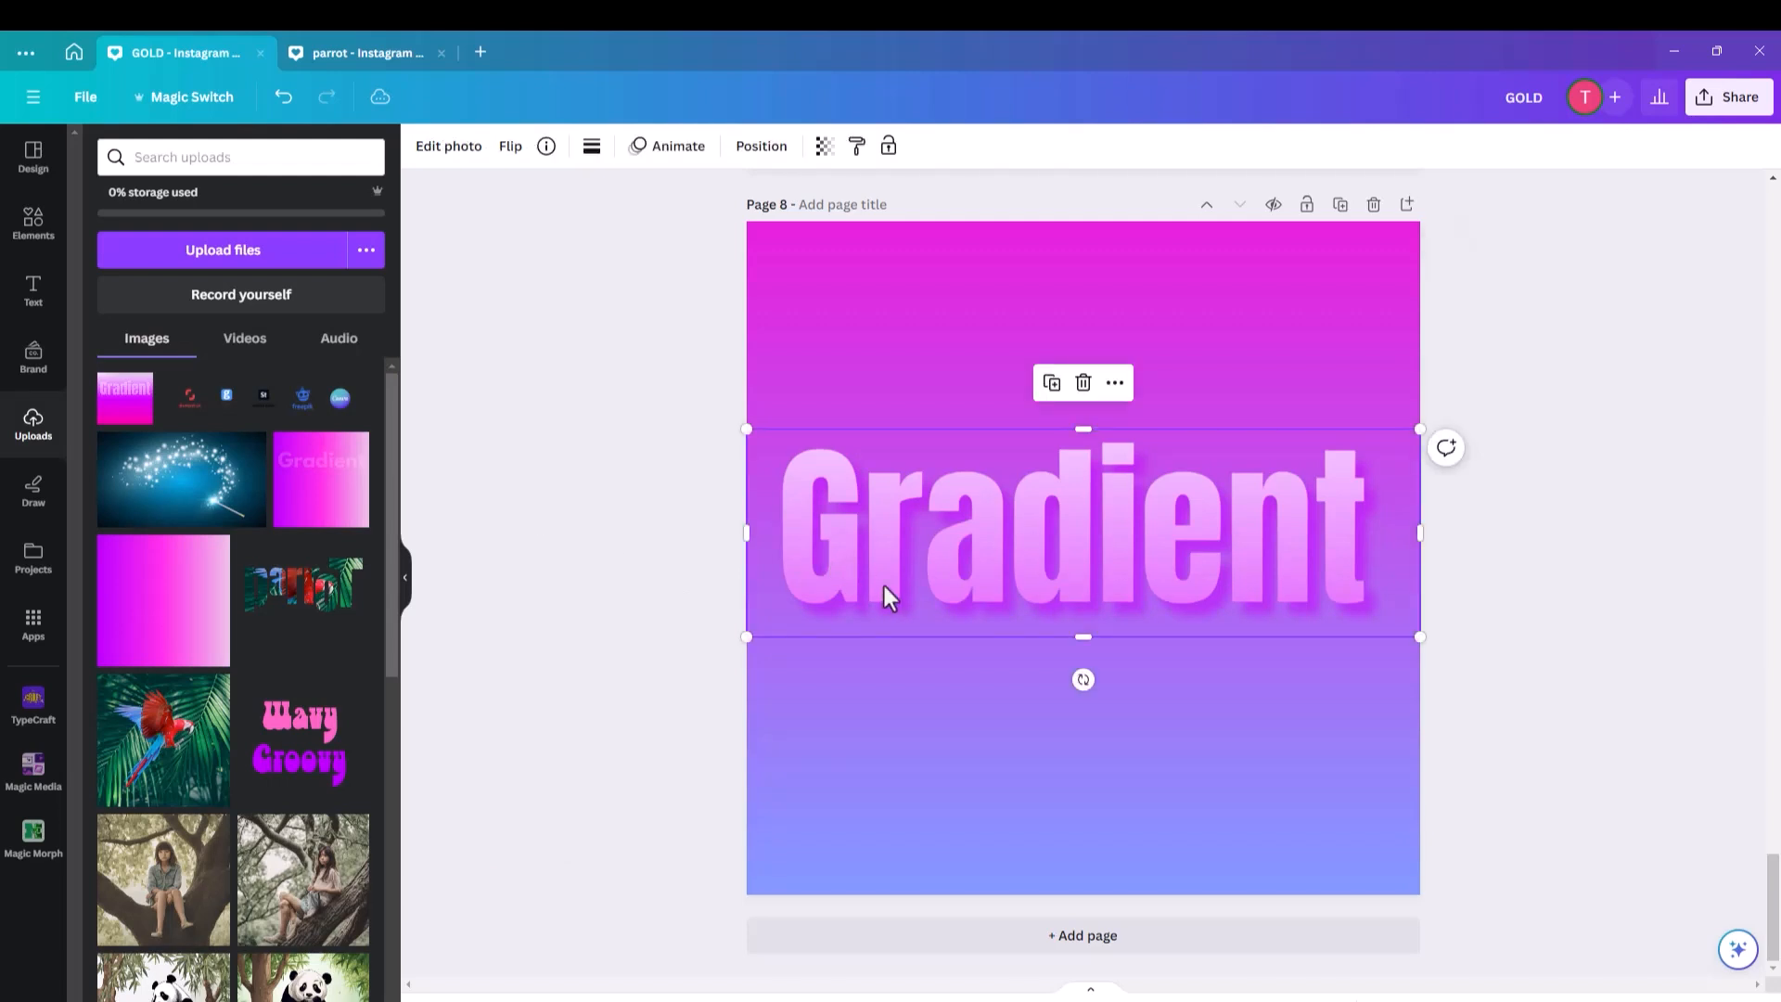